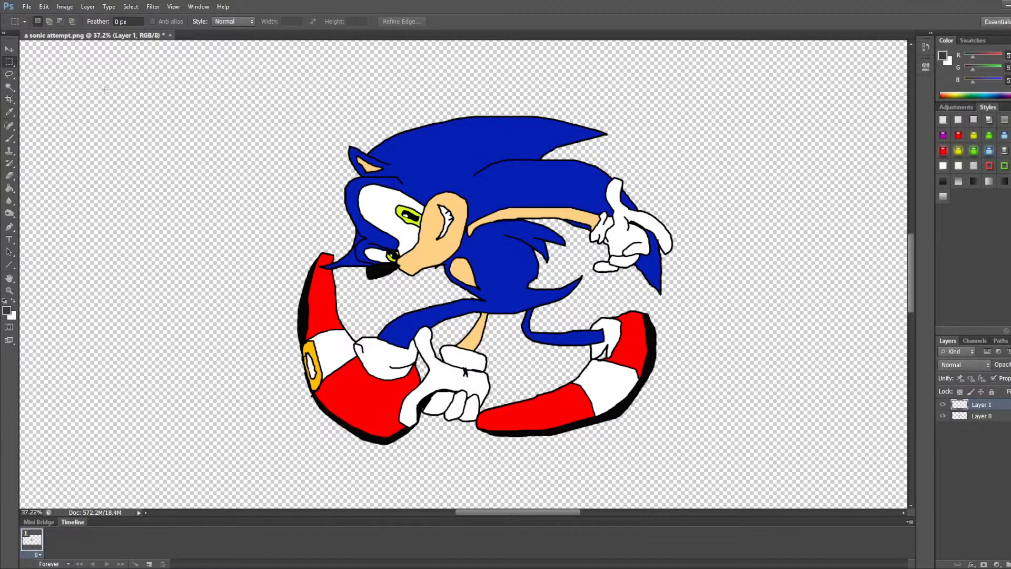
Step: Move the Sonic drawing on Layer 0 slightly up and to the left on the canvas
left_click(9, 49)
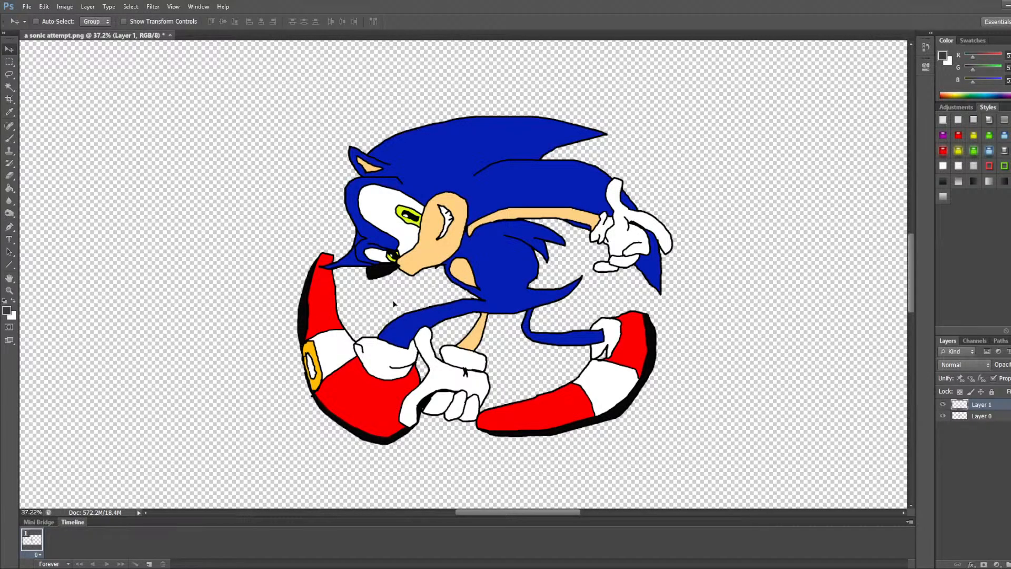
key("m")
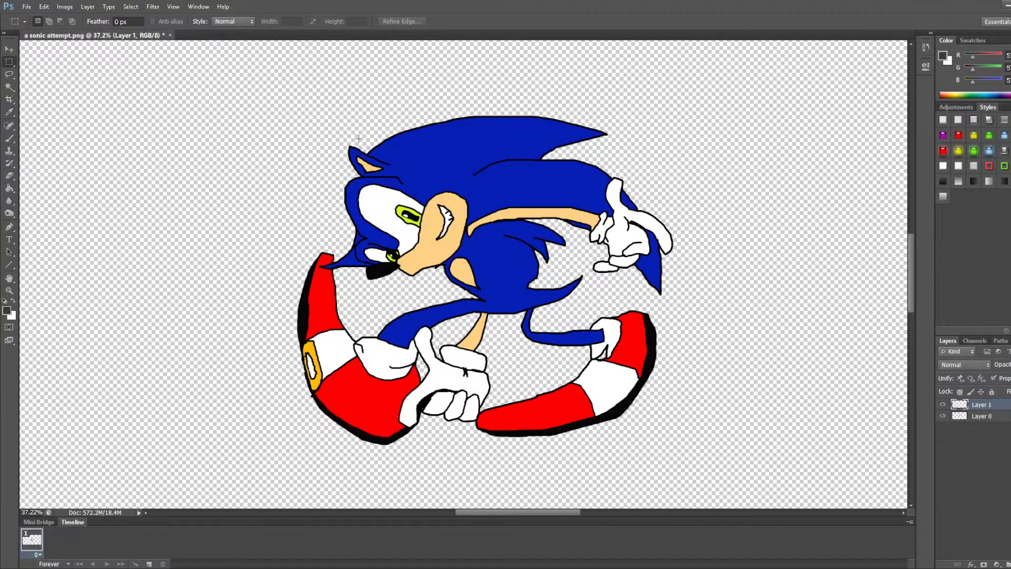
left_click(8, 52)
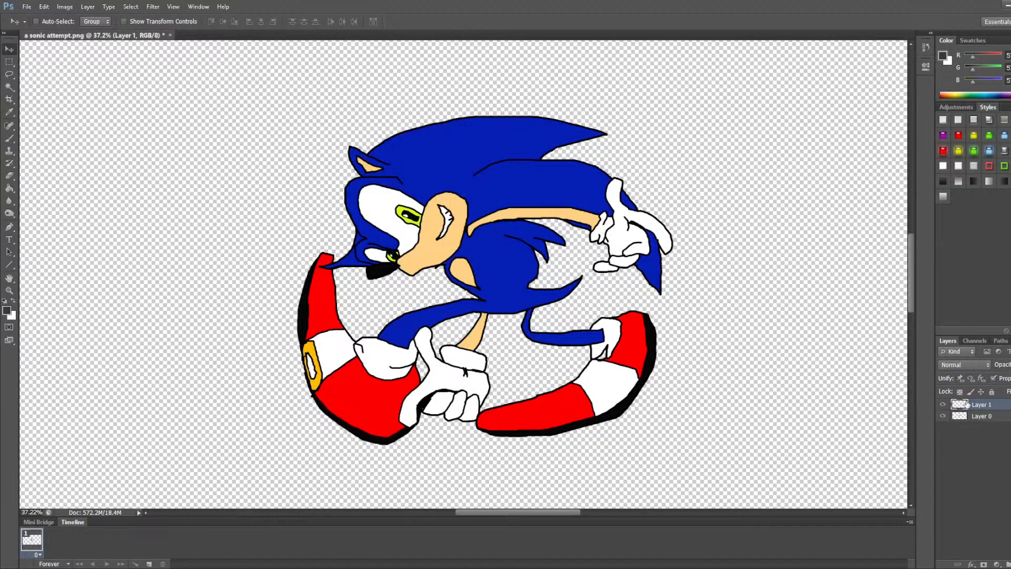
left_click(965, 421)
left_click_drag(470, 296, 433, 251)
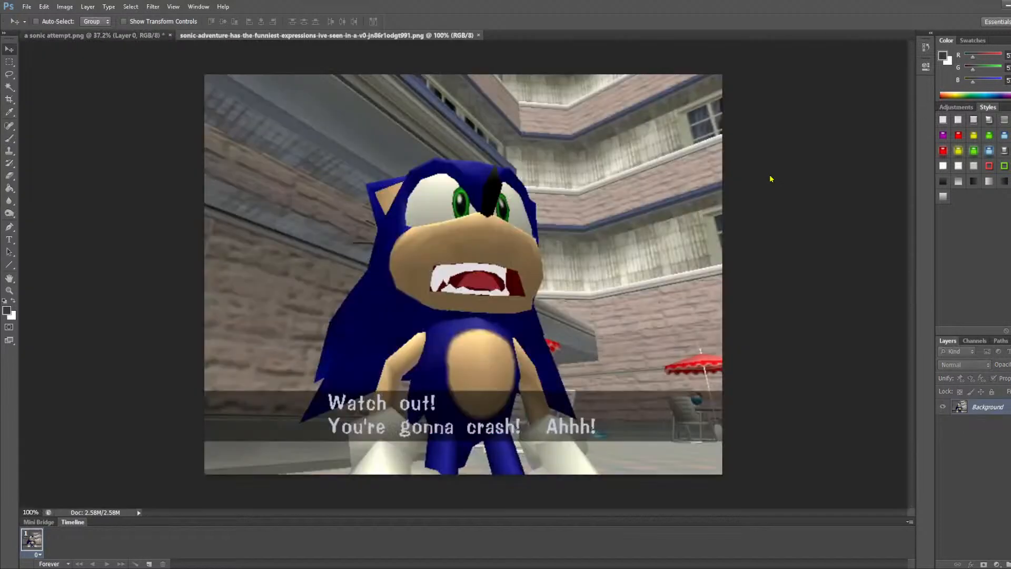
Step: Copy the whole Sonic Adventure screenshot into a sonic attempt.png and place it above and to the right of the drawing as a reference
left_click(10, 62)
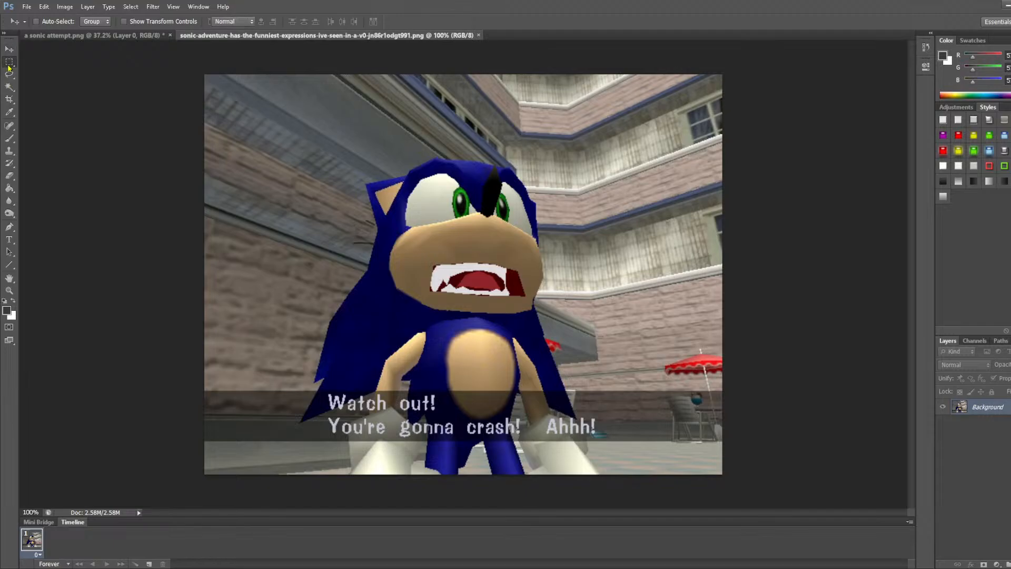
left_click_drag(178, 72, 863, 541)
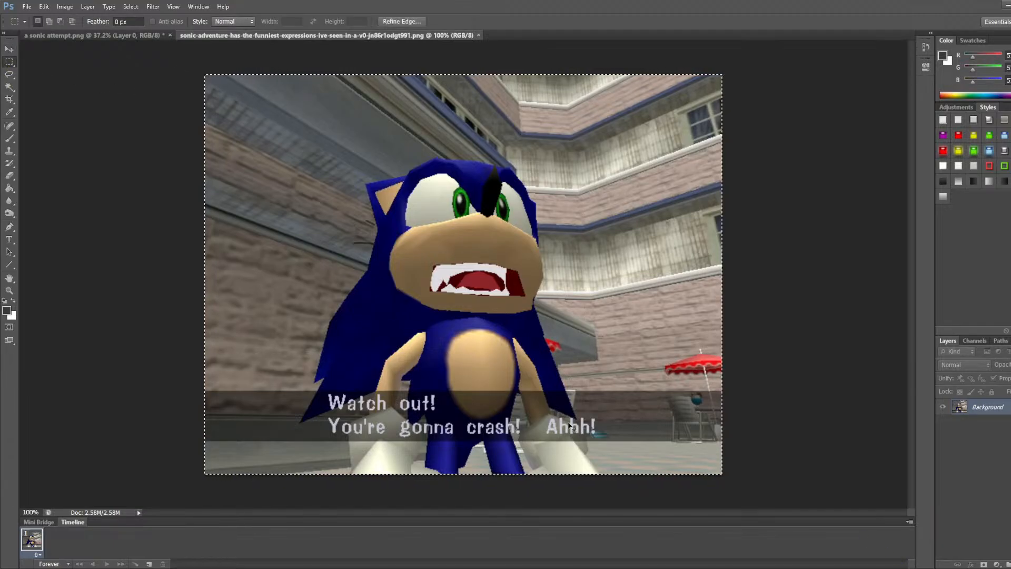
left_click(79, 35)
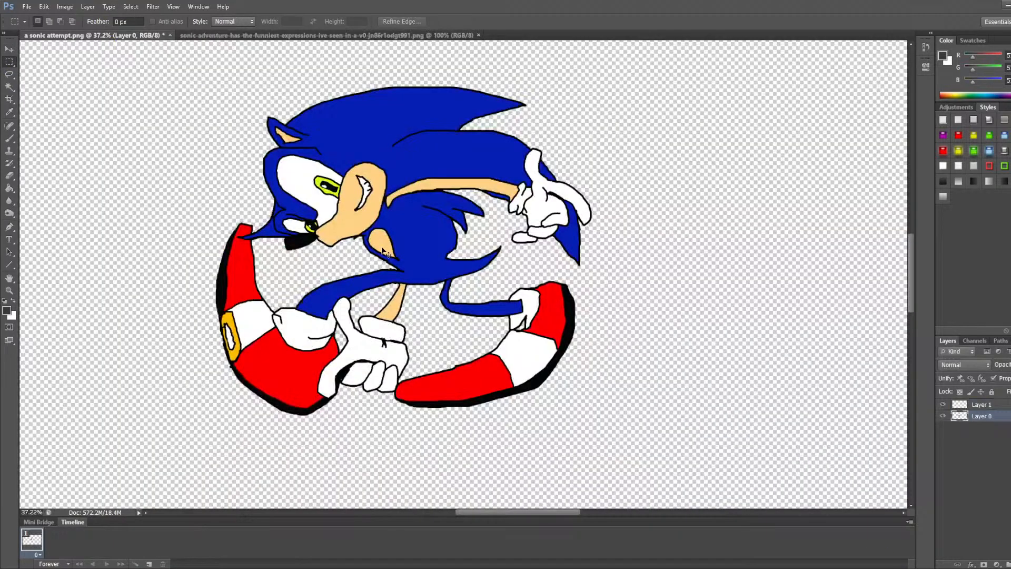
key("ctrl+v")
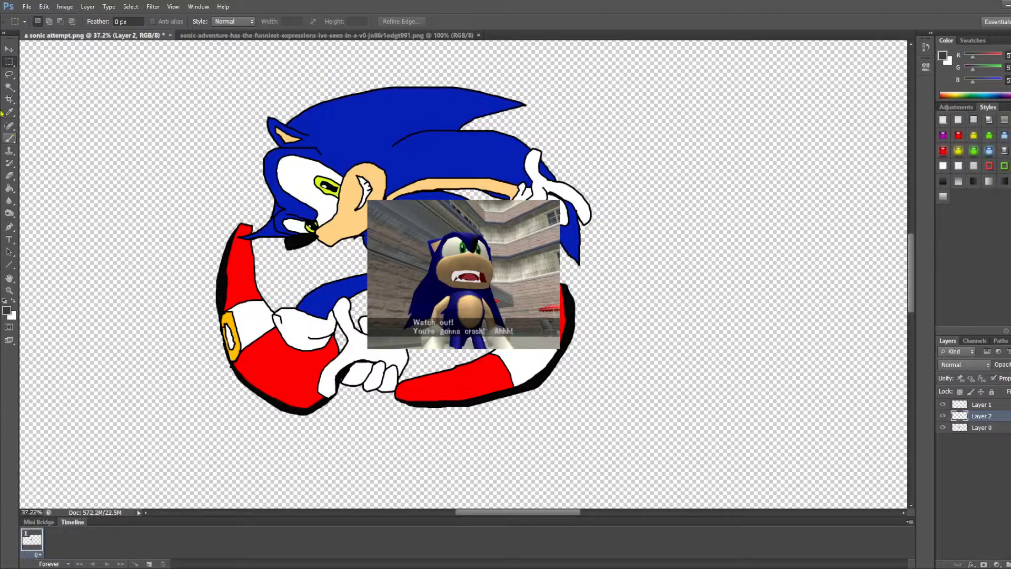
left_click(10, 49)
left_click_drag(435, 295, 782, 135)
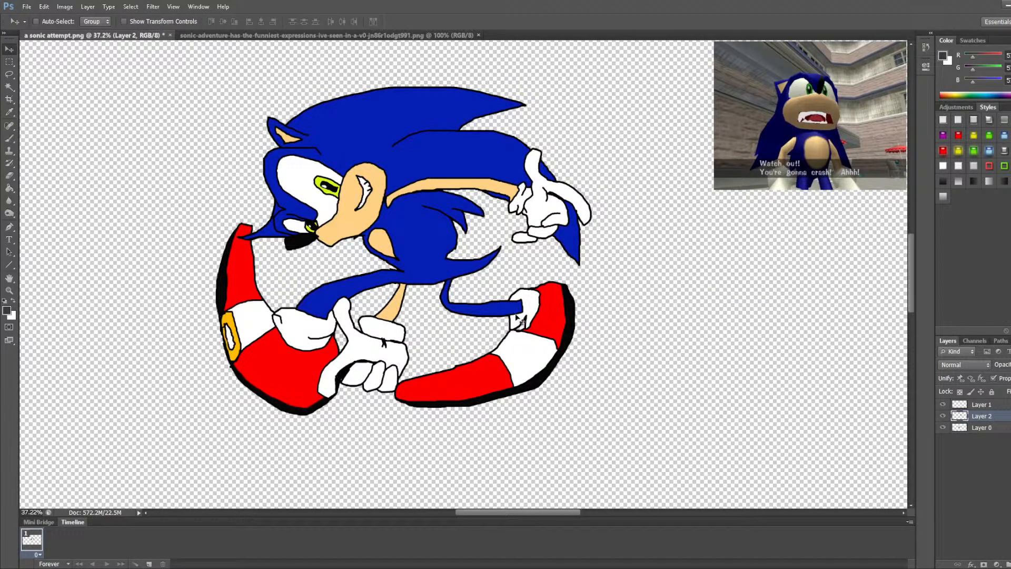
Step: Hide the old Sonic drawing on Layer 0
left_click(943, 428)
left_click(944, 428)
left_click(943, 428)
Step: Sample black from the character in the reference screenshot as the foreground colour for the Brush tool
left_click(9, 151)
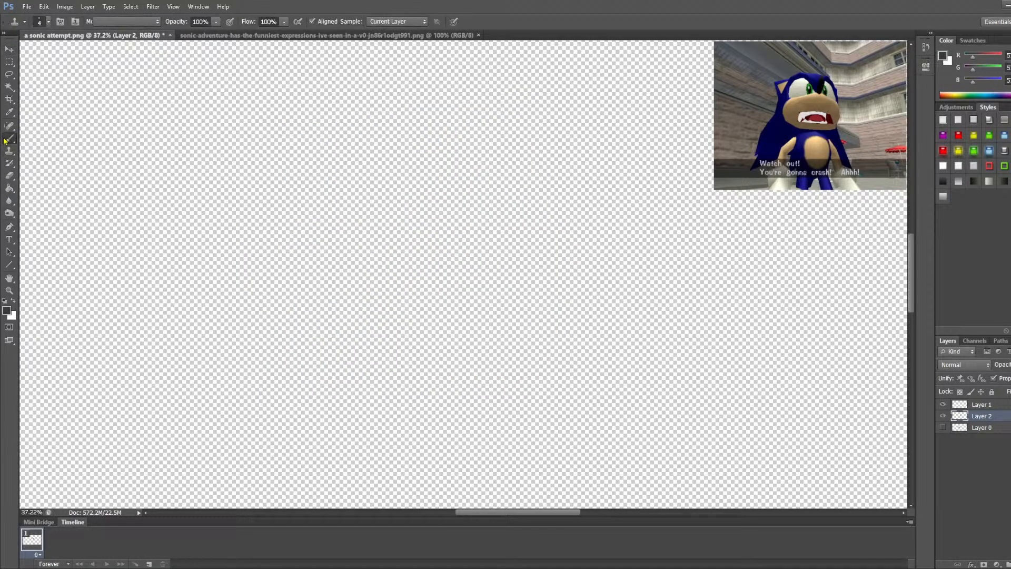
left_click(6, 140)
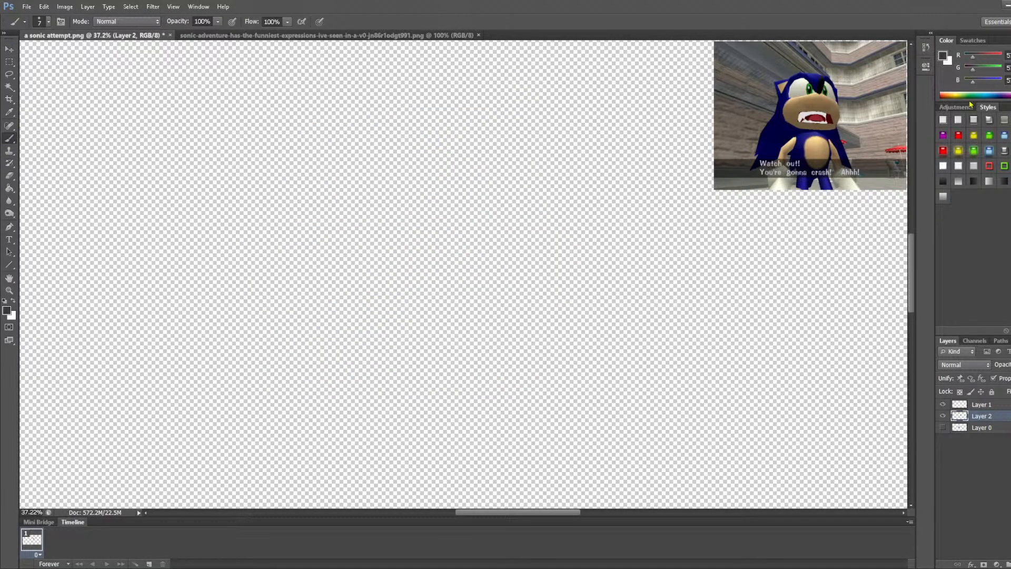
key("i")
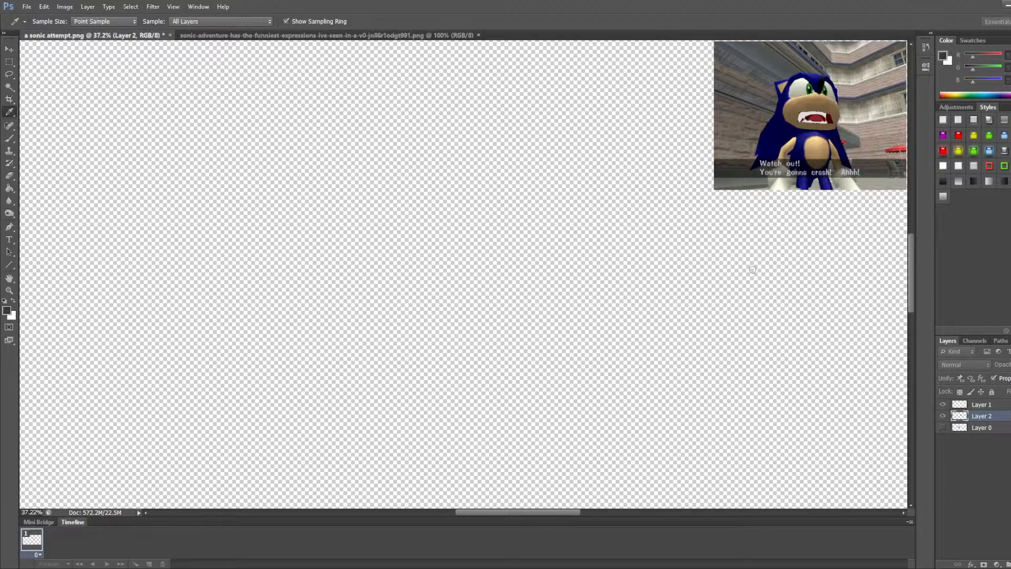
left_click(820, 87)
key("b")
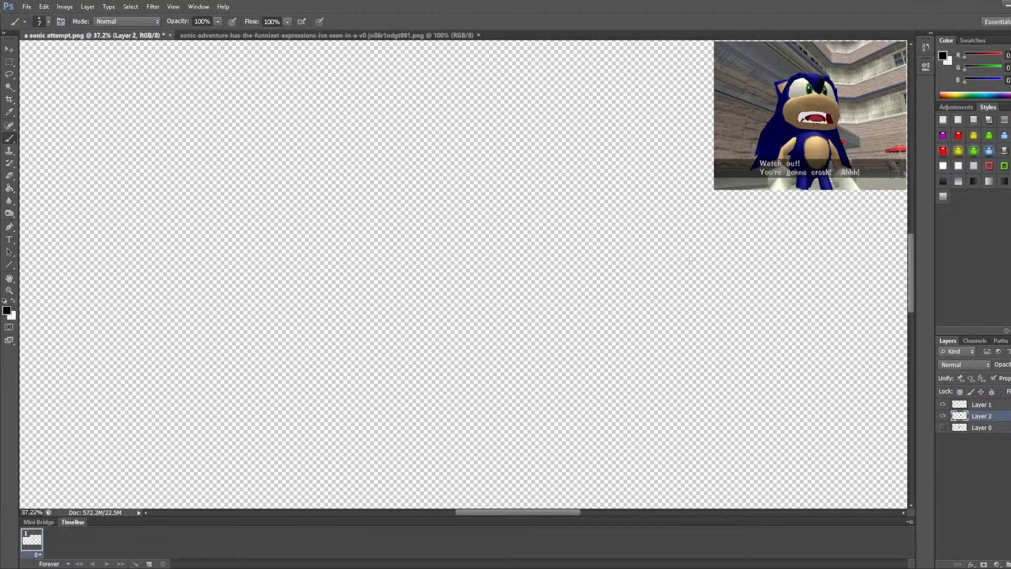
left_click(942, 427)
mouse_move(479, 280)
left_mouse_down()
mouse_move(537, 279)
mouse_move(452, 291)
mouse_move(576, 271)
mouse_move(637, 298)
mouse_move(639, 331)
left_mouse_up()
key("ctrl+z")
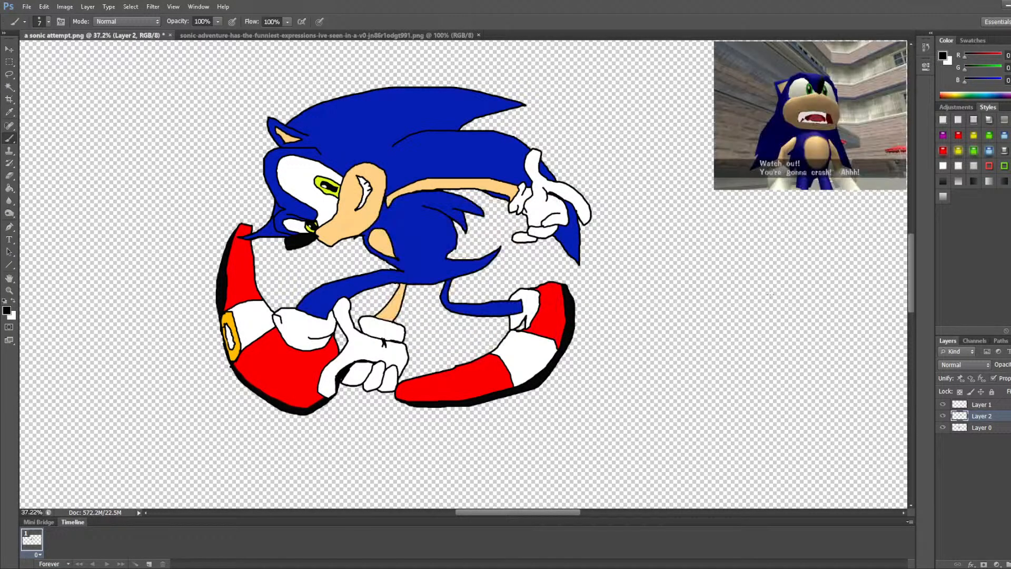
left_click(942, 427)
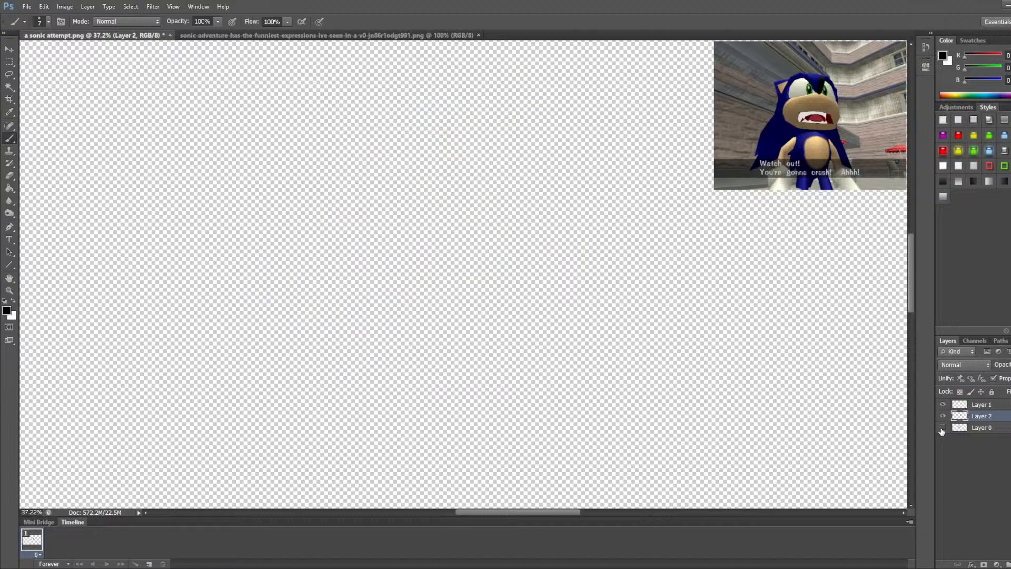
Step: Make Layer 1 the active layer for the new sketch
left_click(974, 406)
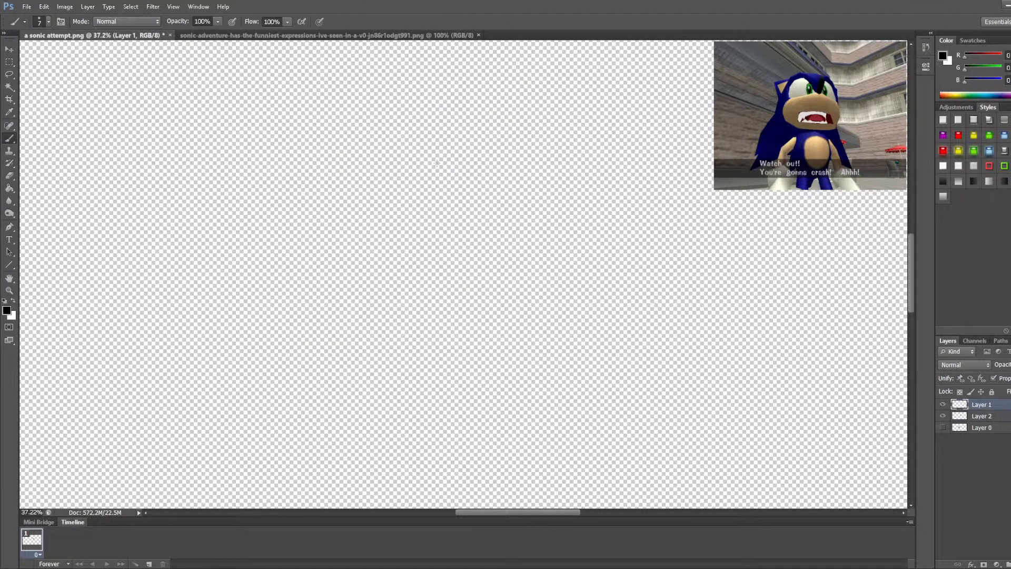
mouse_move(367, 171)
left_mouse_down()
mouse_move(518, 221)
mouse_move(534, 247)
mouse_move(384, 196)
mouse_move(362, 199)
left_mouse_up()
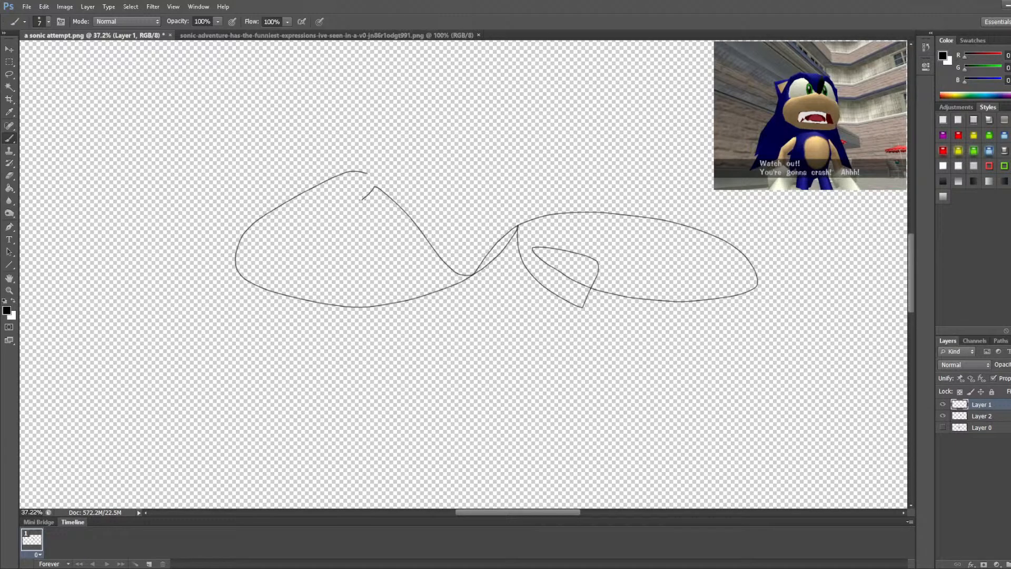
left_click_drag(361, 199, 369, 209)
key("ctrl+z")
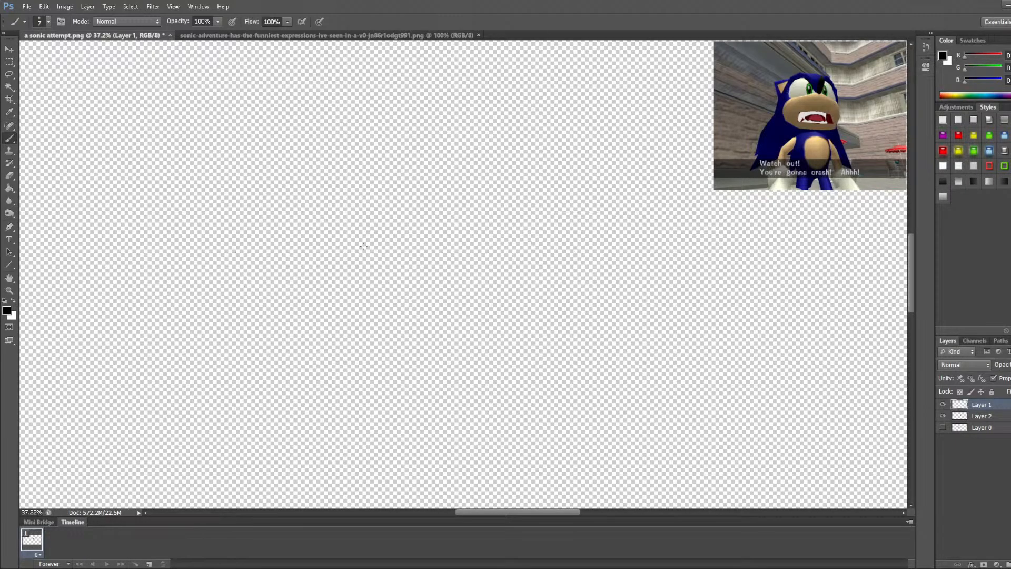
left_click_drag(310, 243, 617, 324)
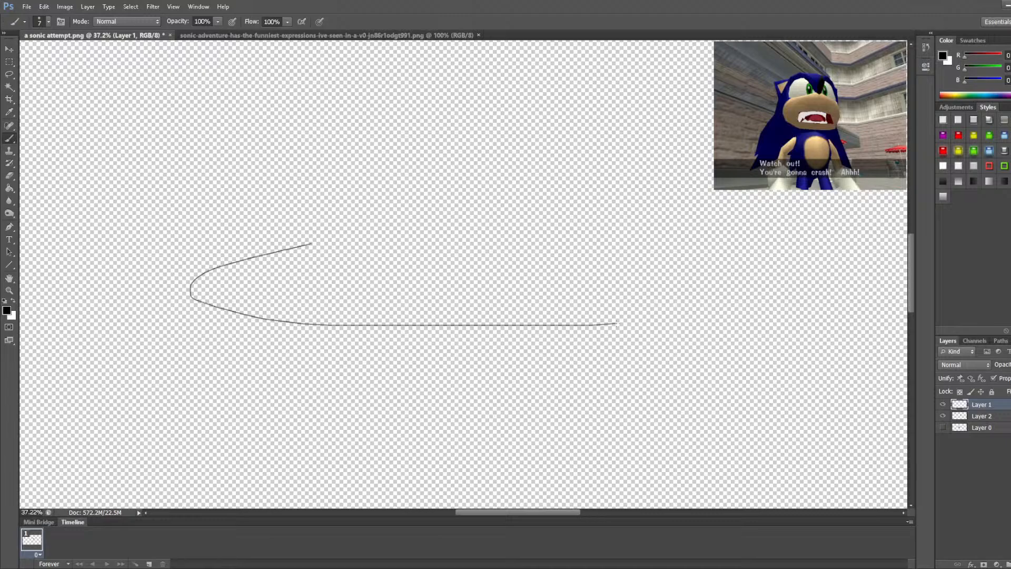
key("ctrl+z")
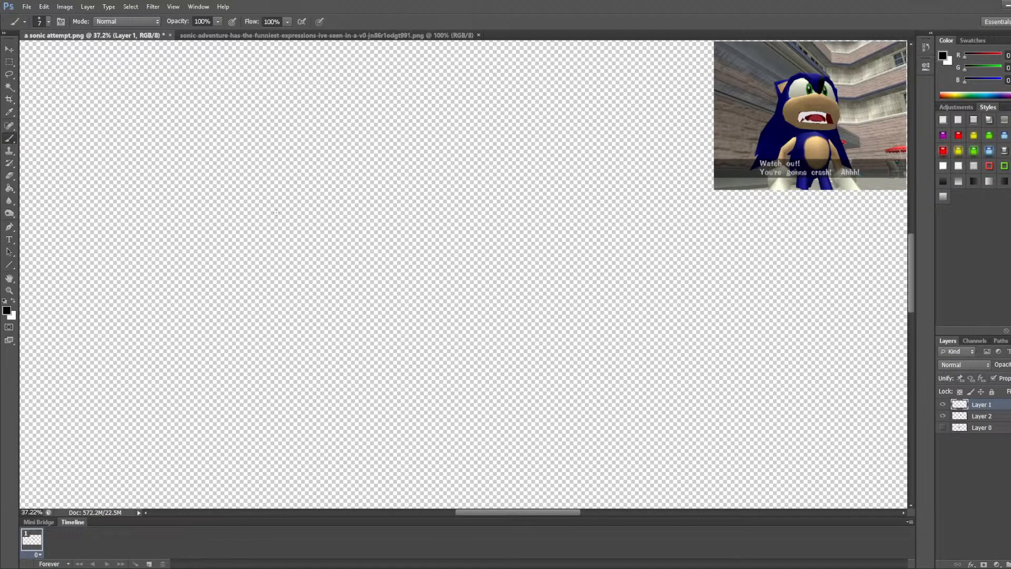
Step: Brush a wide oval muzzle outline, a large domed right eye on top of it, and a small narrow shape beside the eye
mouse_move(276, 212)
left_mouse_down()
mouse_move(251, 244)
mouse_move(265, 263)
mouse_move(307, 274)
mouse_move(416, 273)
mouse_move(453, 260)
mouse_move(463, 237)
mouse_move(457, 211)
mouse_move(429, 202)
mouse_move(270, 214)
left_mouse_up()
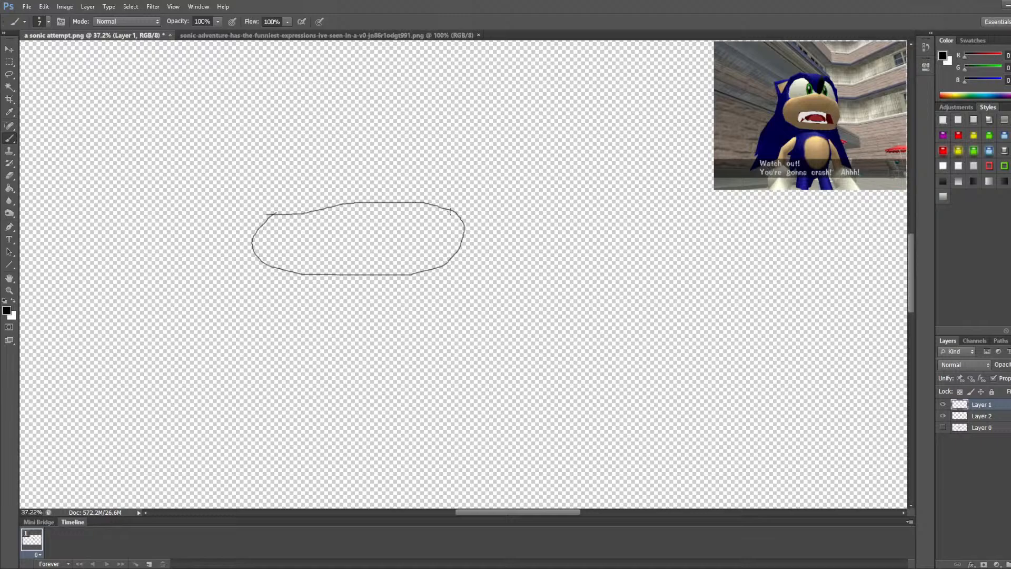
mouse_move(450, 209)
left_mouse_down()
mouse_move(426, 150)
mouse_move(398, 140)
mouse_move(359, 150)
mouse_move(349, 198)
left_mouse_up()
left_click_drag(348, 187, 349, 198)
mouse_move(348, 179)
left_mouse_down()
mouse_move(352, 169)
mouse_move(342, 170)
mouse_move(336, 187)
mouse_move(347, 202)
left_mouse_up()
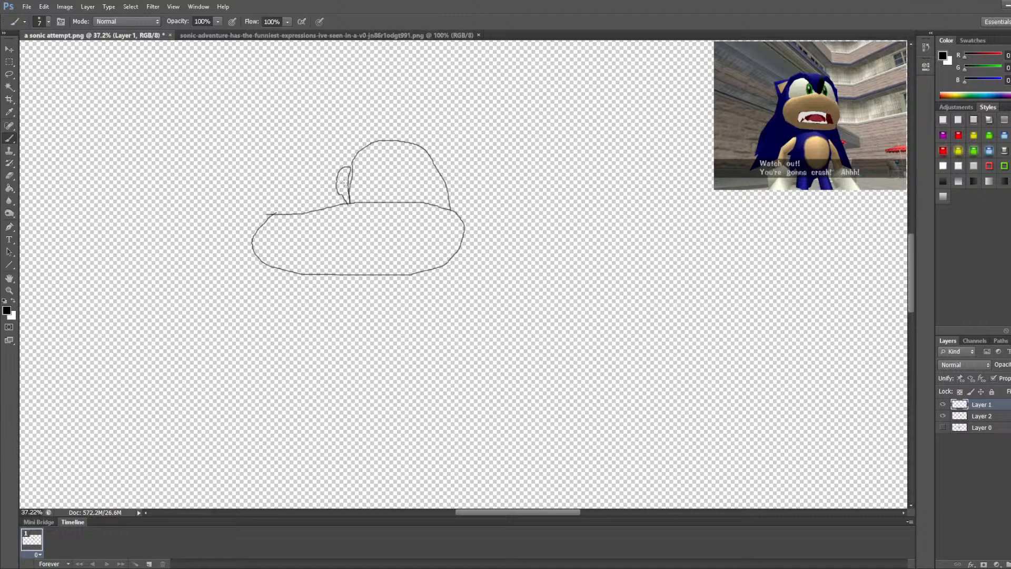
mouse_move(341, 170)
left_mouse_down()
mouse_move(329, 145)
mouse_move(291, 147)
mouse_move(274, 161)
mouse_move(270, 214)
left_mouse_up()
scroll(419, 173, "up", 2)
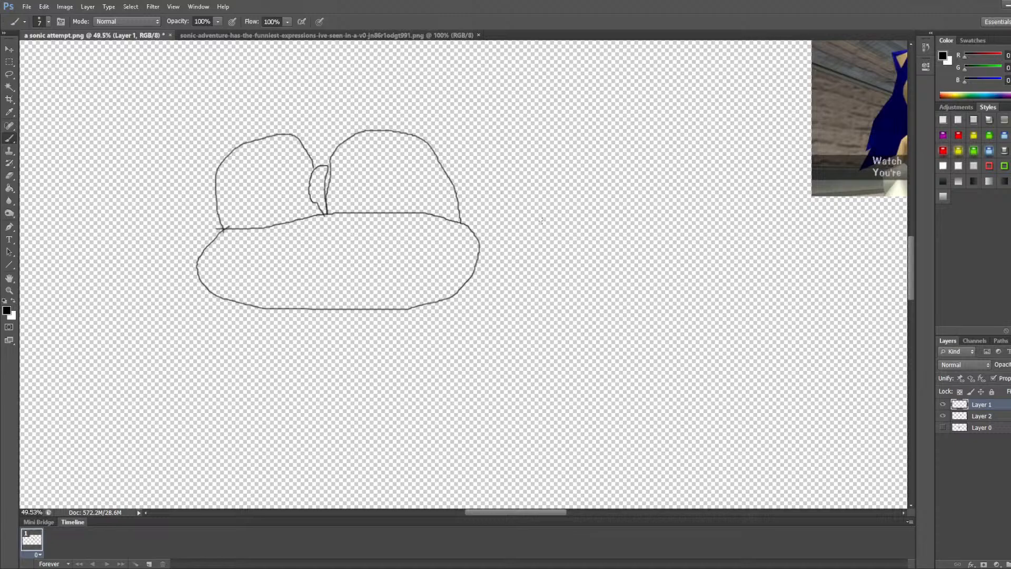
key("ctrl+z")
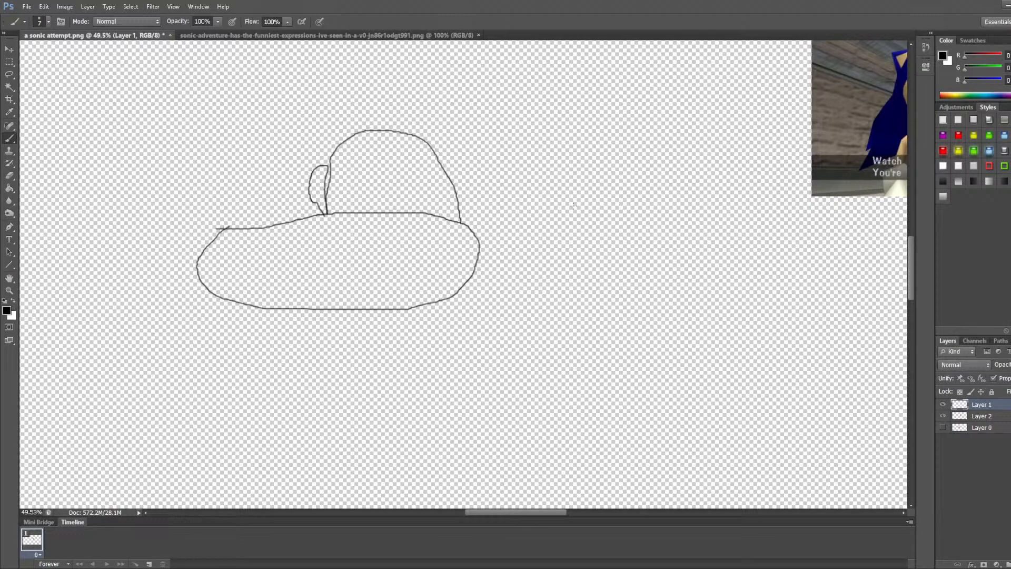
key("ctrl+z")
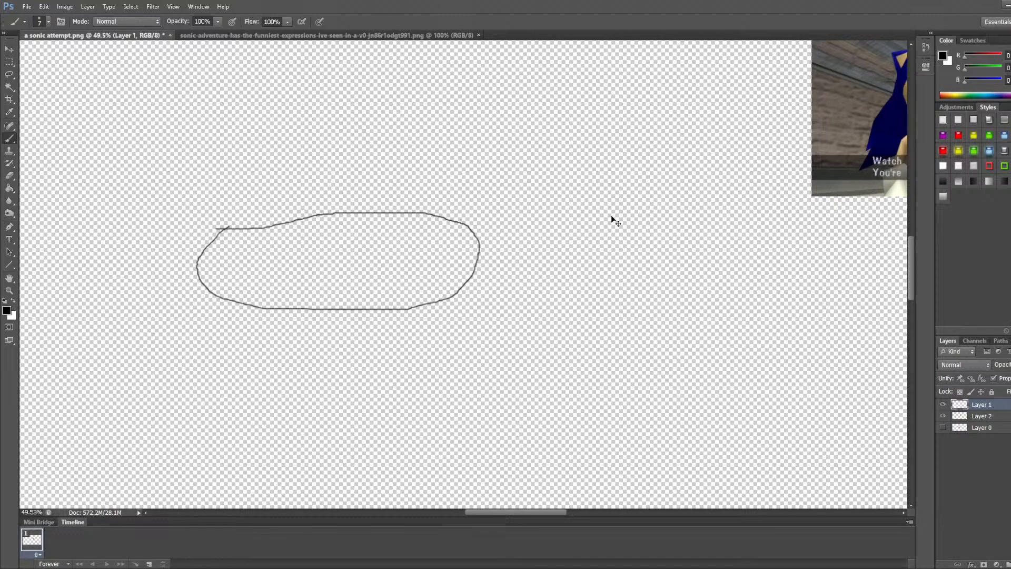
key("ctrl+z")
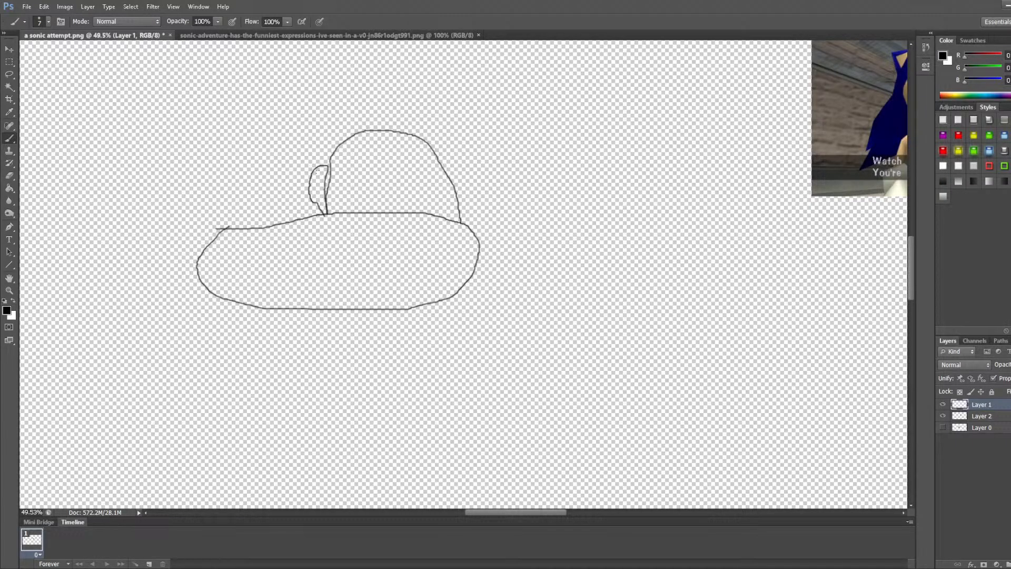
Step: Brush the domed left eye outline from the small middle shape down to the muzzle's upper left edge
mouse_move(314, 167)
left_mouse_down()
mouse_move(298, 145)
mouse_move(242, 144)
mouse_move(223, 178)
mouse_move(226, 226)
left_mouse_up()
Step: Move the reference screenshot on Layer 2 to the left, closer to the face sketch
scroll(796, 267, "down", 2)
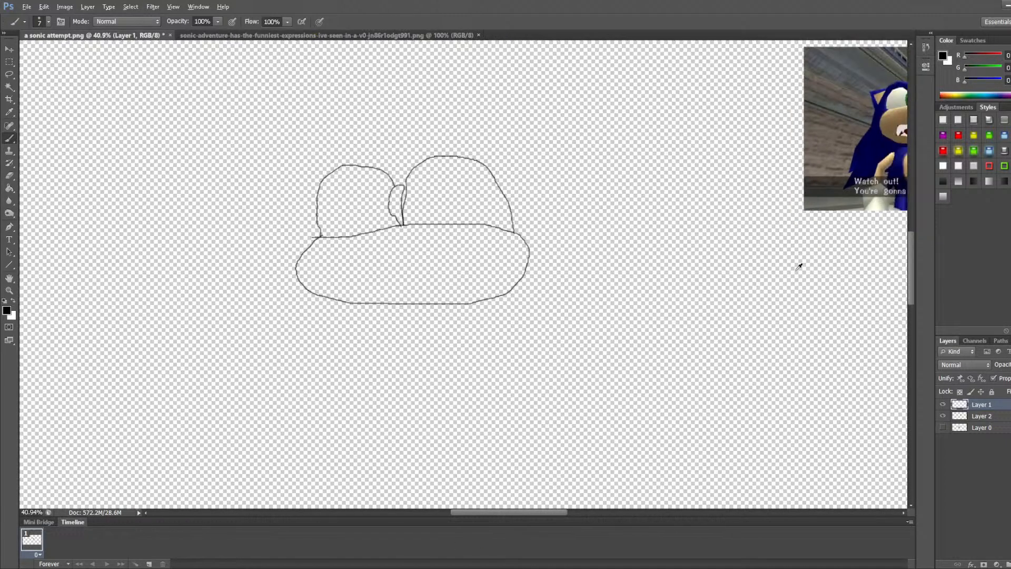
key("alt")
mouse_move(531, 515)
left_mouse_down()
mouse_move(558, 512)
mouse_move(548, 514)
left_mouse_up()
scroll(538, 363, "up", 1)
scroll(510, 275, "up", 1)
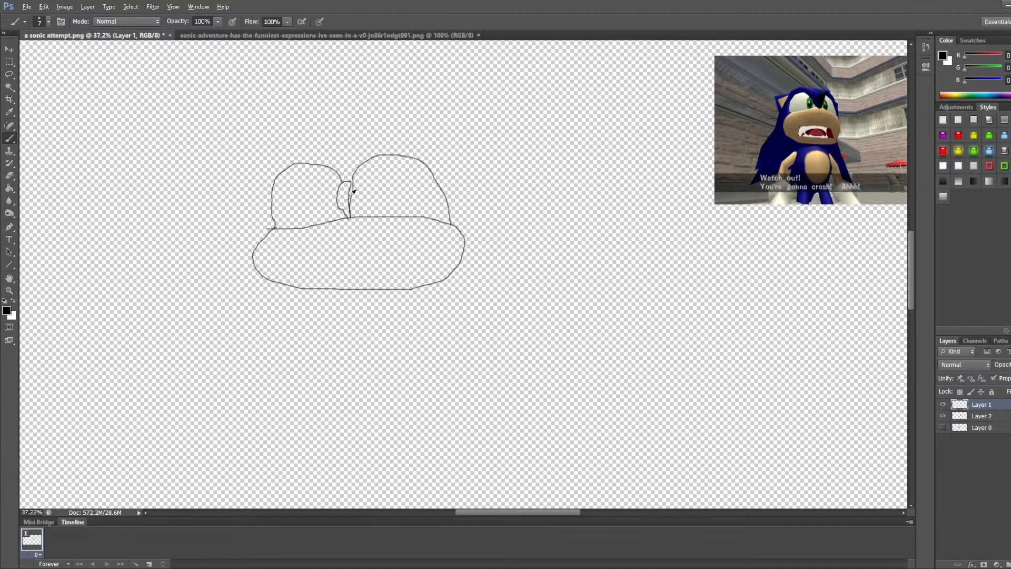
scroll(345, 187, "up", 2)
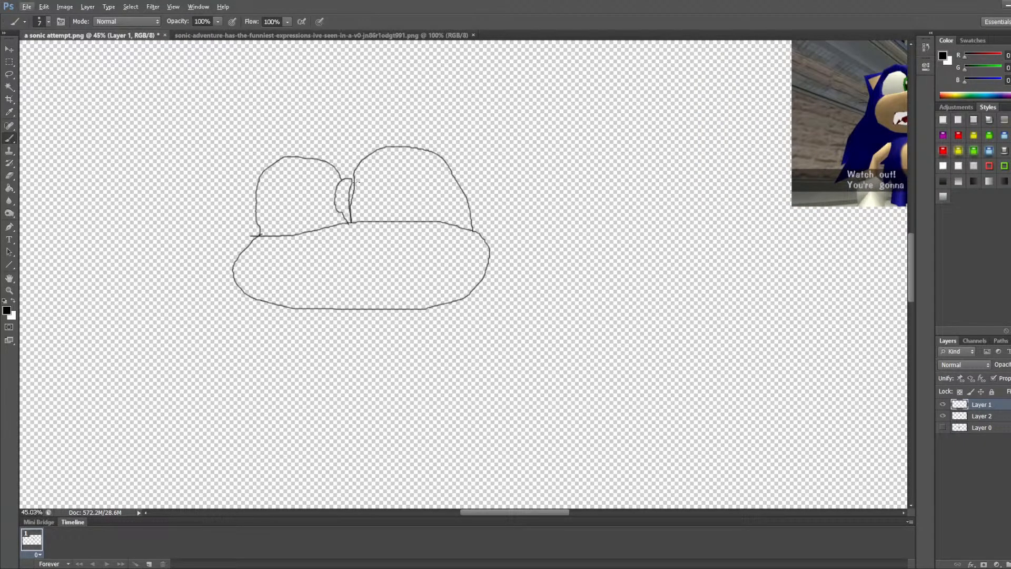
left_click(969, 416)
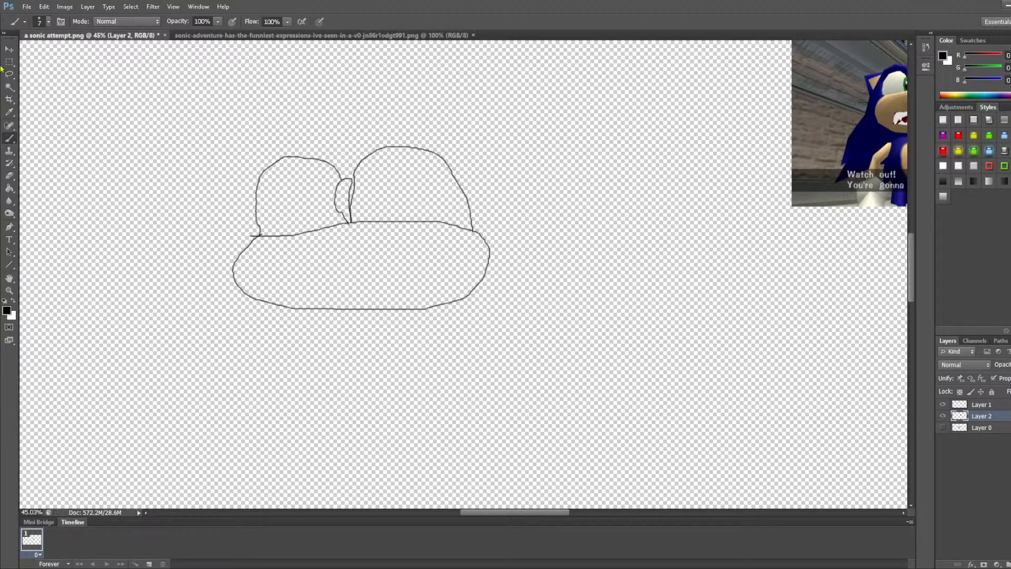
left_click(9, 49)
left_click_drag(852, 157, 612, 147)
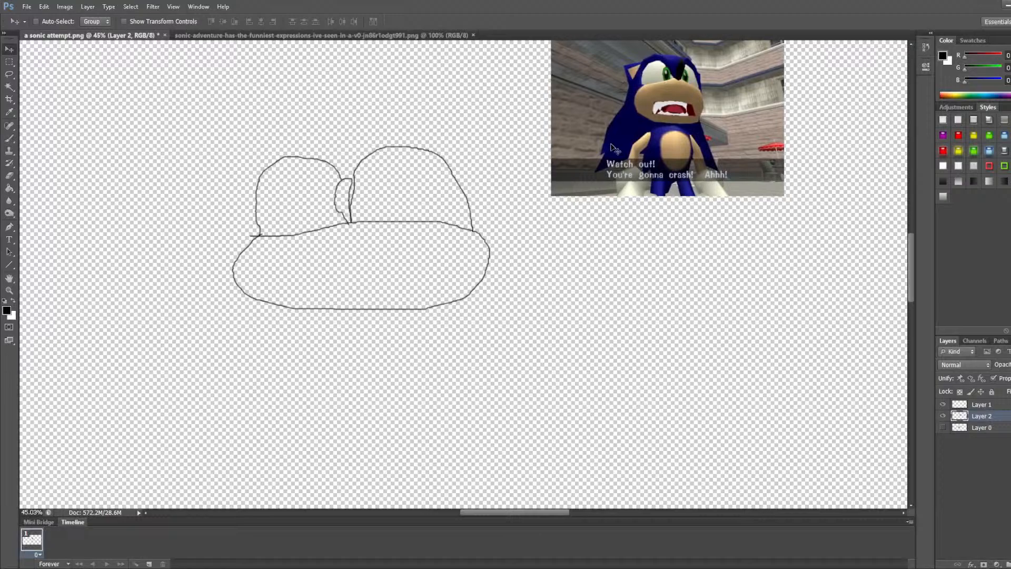
Step: Brush a tall, narrow arched iris outline inside each eye, near the middle of the face, on Layer 2
left_click(11, 139)
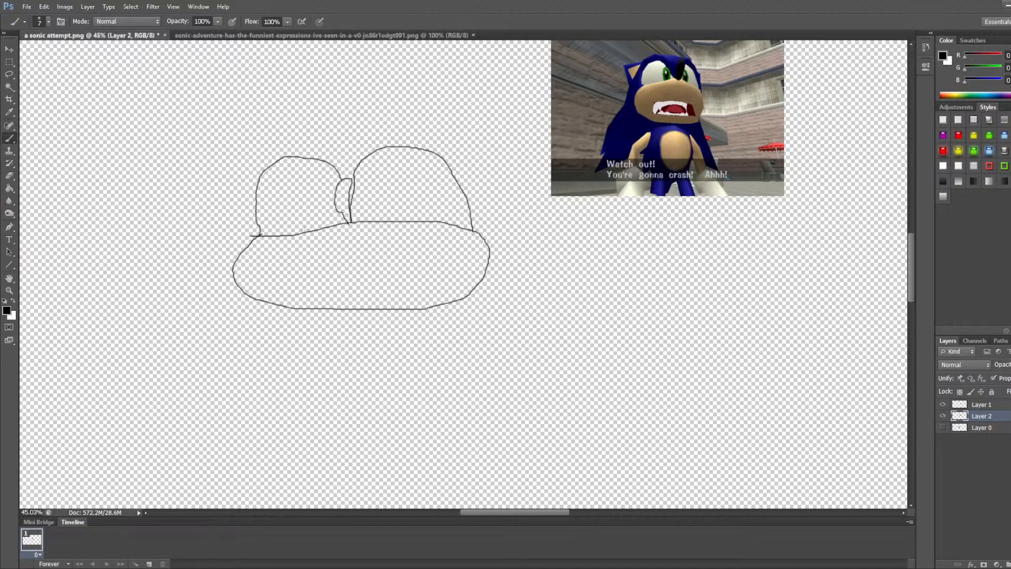
left_click_drag(304, 231, 533, 163)
key("ctrl+z")
scroll(351, 208, "up", 2)
scroll(384, 173, "up", 2)
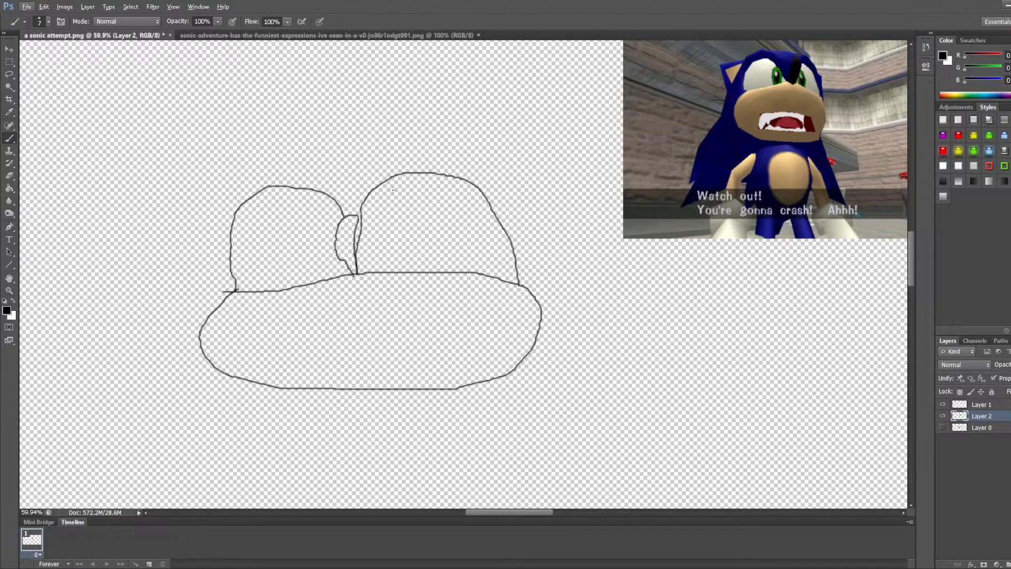
mouse_move(369, 195)
left_mouse_down()
mouse_move(392, 202)
mouse_move(397, 272)
mouse_move(361, 235)
left_mouse_up()
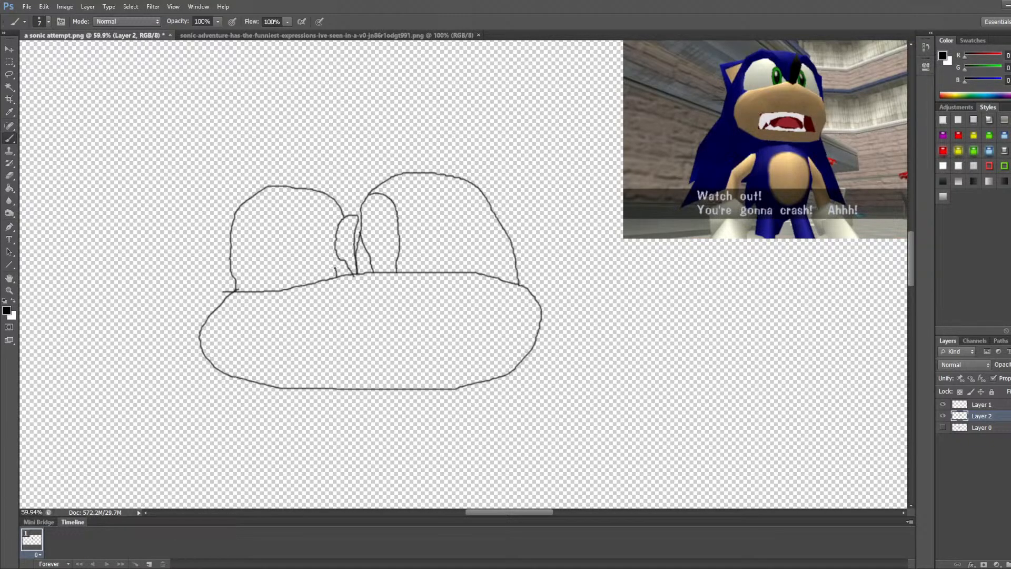
left_click_drag(335, 269, 329, 198)
mouse_move(319, 194)
left_mouse_down()
mouse_move(305, 198)
mouse_move(301, 226)
mouse_move(311, 285)
left_mouse_up()
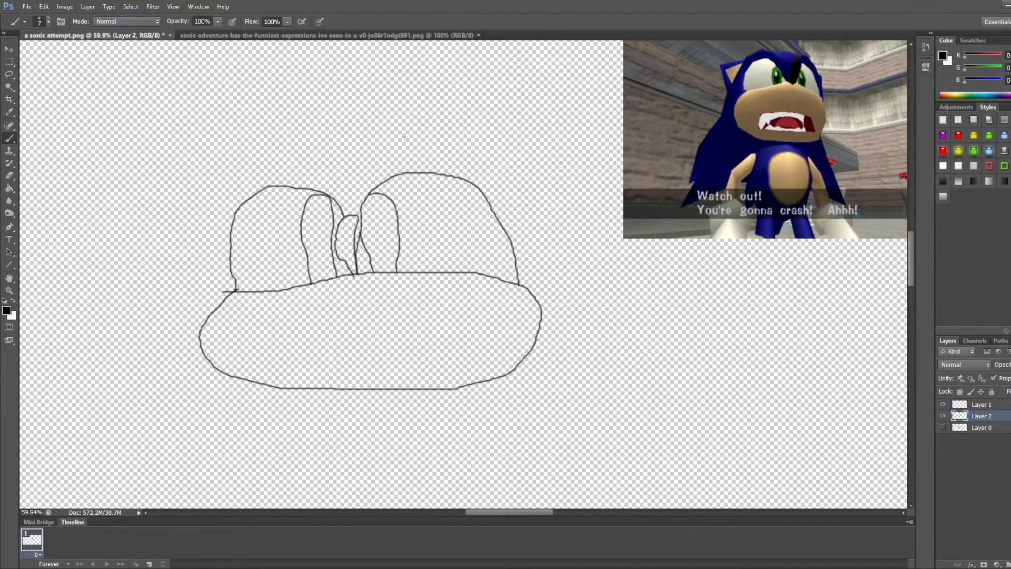
Step: Brush a wide mouth outline inside the muzzle, with an inner line forming jagged, pointed teeth along its upper and lower edges
key("alt")
mouse_move(250, 318)
left_mouse_down()
mouse_move(238, 359)
mouse_move(284, 368)
mouse_move(436, 369)
mouse_move(492, 357)
mouse_move(454, 314)
mouse_move(423, 307)
mouse_move(251, 319)
left_mouse_up()
key("alt")
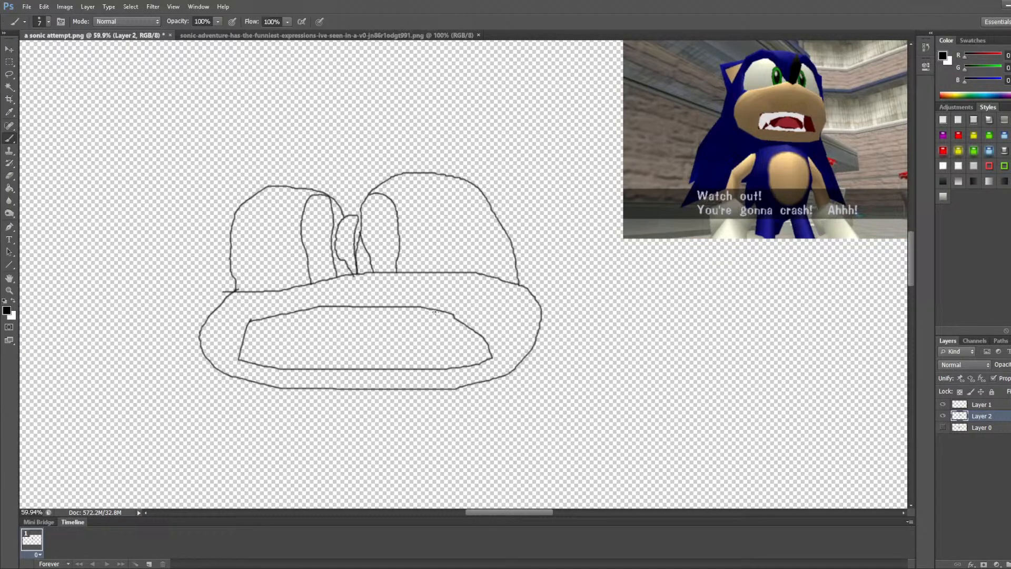
mouse_move(447, 315)
left_mouse_down()
mouse_move(450, 340)
mouse_move(411, 316)
mouse_move(330, 318)
mouse_move(282, 326)
mouse_move(272, 348)
mouse_move(263, 333)
mouse_move(242, 360)
mouse_move(277, 352)
mouse_move(274, 363)
mouse_move(309, 353)
mouse_move(373, 362)
mouse_move(433, 351)
mouse_move(445, 360)
mouse_move(465, 347)
mouse_move(490, 358)
left_mouse_up()
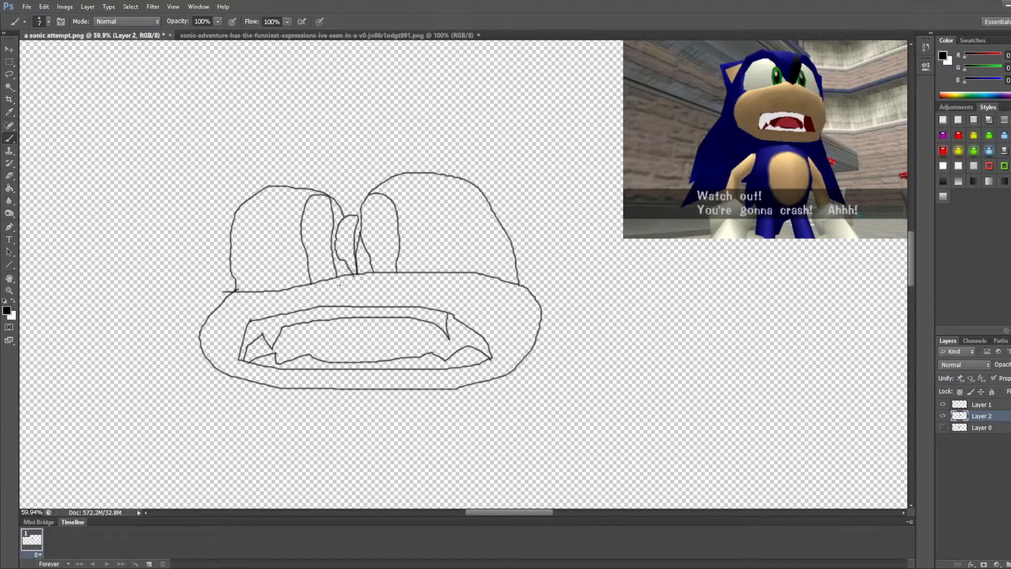
Step: Brush a smaller arched pupil outline inside each eye's iris
mouse_move(428, 257)
left_mouse_down()
mouse_move(386, 257)
mouse_move(454, 264)
mouse_move(407, 259)
left_mouse_up()
key("ctrl+z")
mouse_move(394, 274)
left_mouse_down()
mouse_move(382, 209)
mouse_move(369, 211)
mouse_move(365, 228)
mouse_move(377, 271)
left_mouse_up()
mouse_move(332, 282)
left_mouse_down()
mouse_move(325, 215)
mouse_move(308, 224)
mouse_move(304, 244)
mouse_move(327, 282)
left_mouse_up()
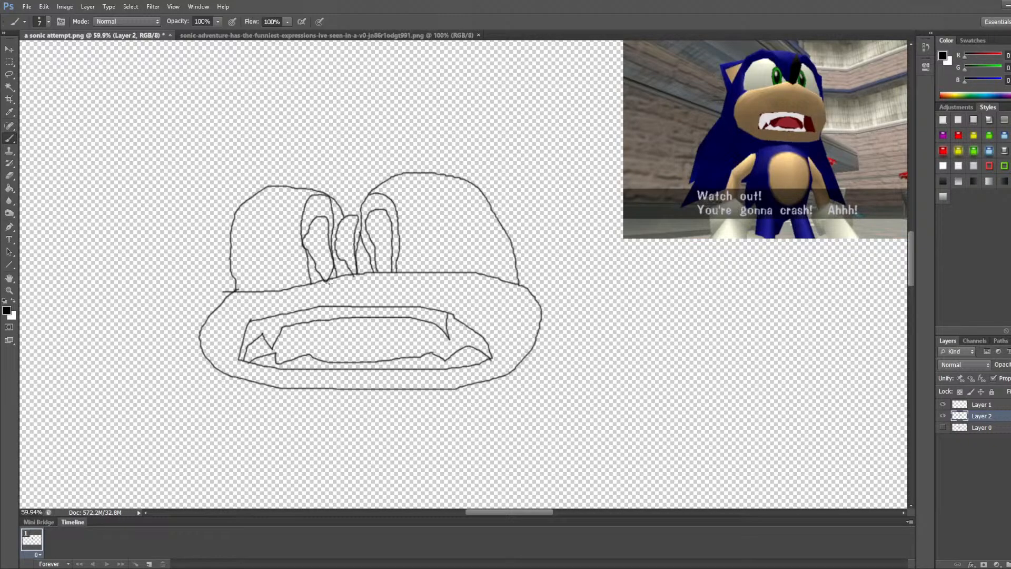
Step: Brush a small closed highlight shape in the upper left part of each pupil
scroll(436, 269, "up", 5)
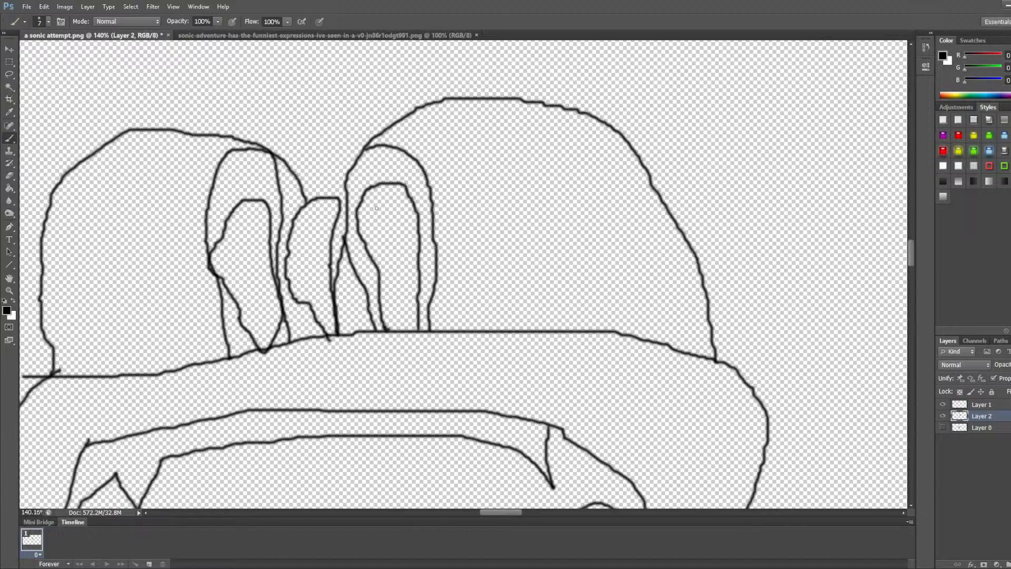
scroll(488, 203, "down", 4)
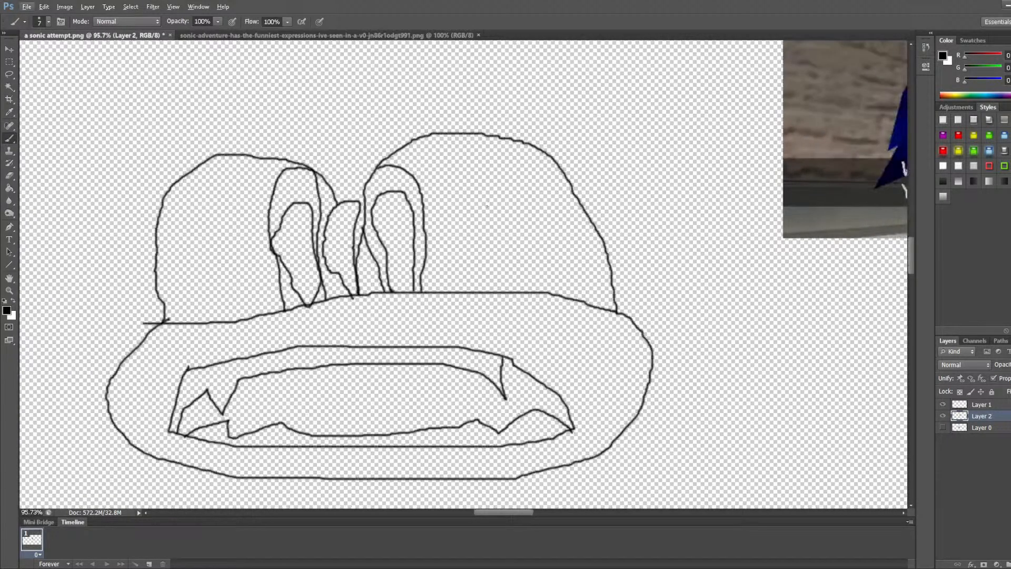
scroll(423, 202, "up", 4)
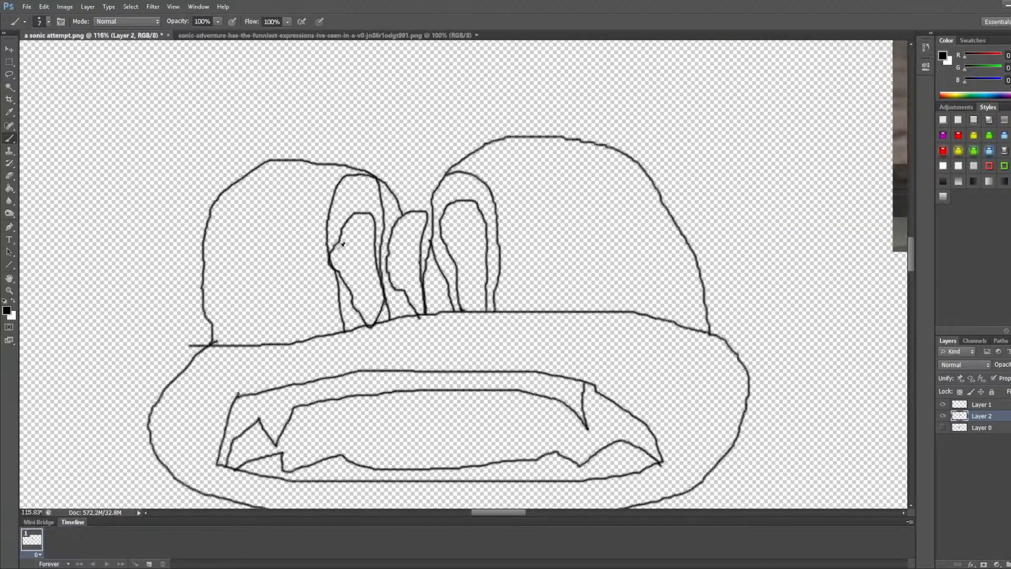
mouse_move(351, 224)
left_mouse_down()
mouse_move(343, 258)
mouse_move(365, 263)
mouse_move(363, 229)
mouse_move(349, 225)
left_mouse_up()
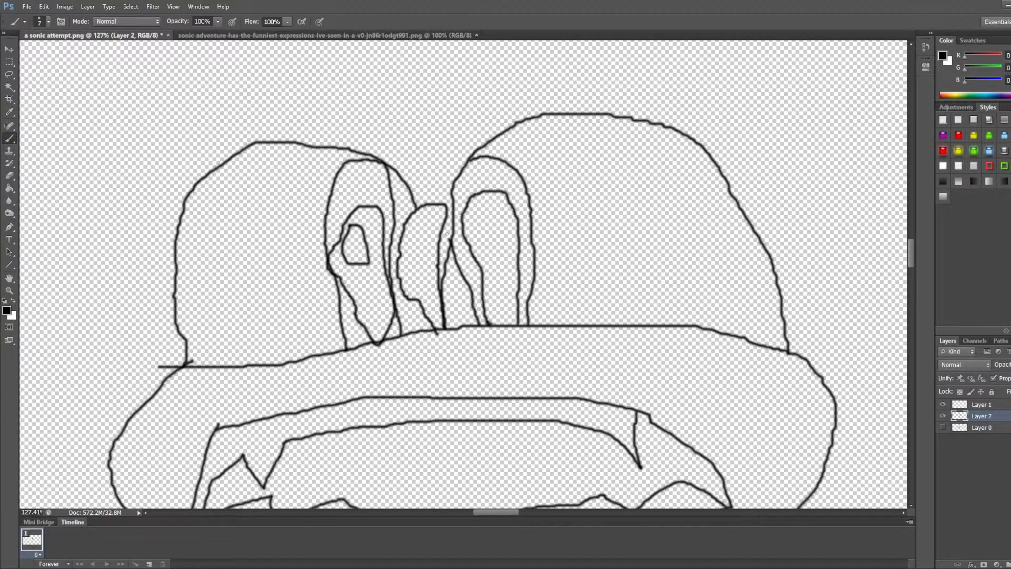
mouse_move(473, 215)
left_mouse_down()
mouse_move(481, 246)
mouse_move(492, 240)
mouse_move(489, 218)
mouse_move(475, 215)
left_mouse_up()
Step: Brush a rounded torso outline hanging from the muzzle's lower edge, slightly narrower than the mouth
scroll(600, 242, "down", 3)
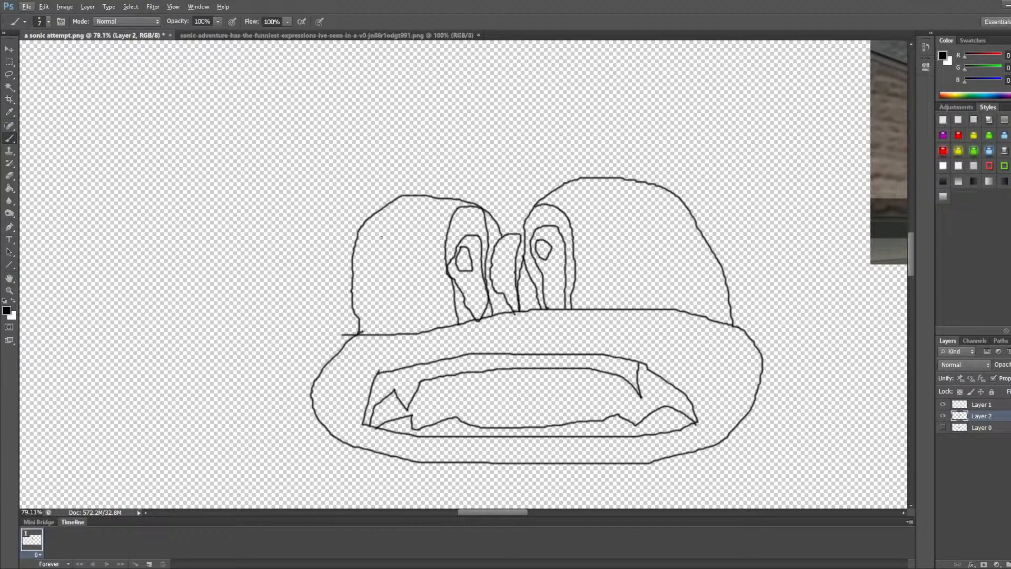
scroll(403, 258, "down", 3)
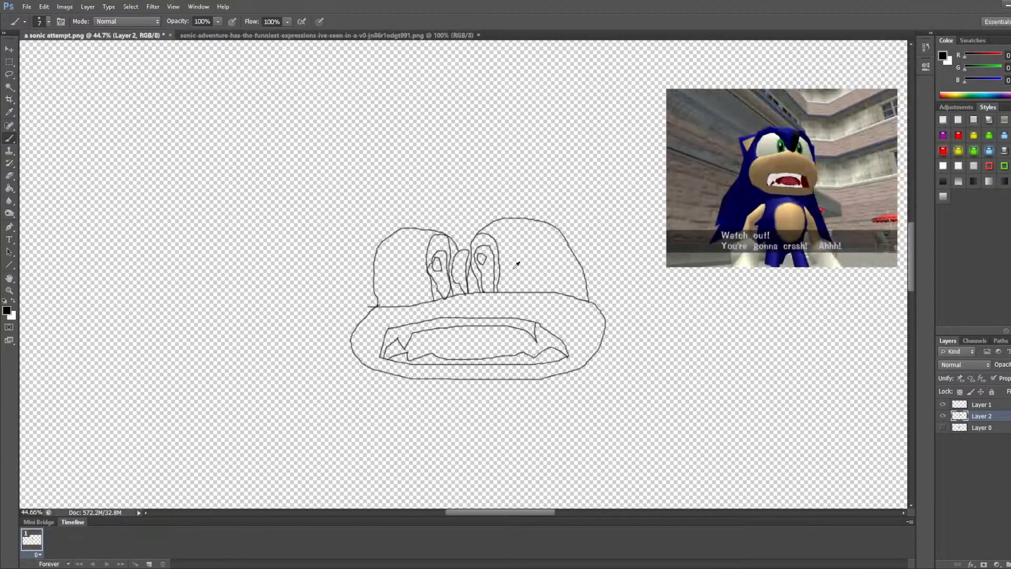
scroll(504, 300, "up", 1)
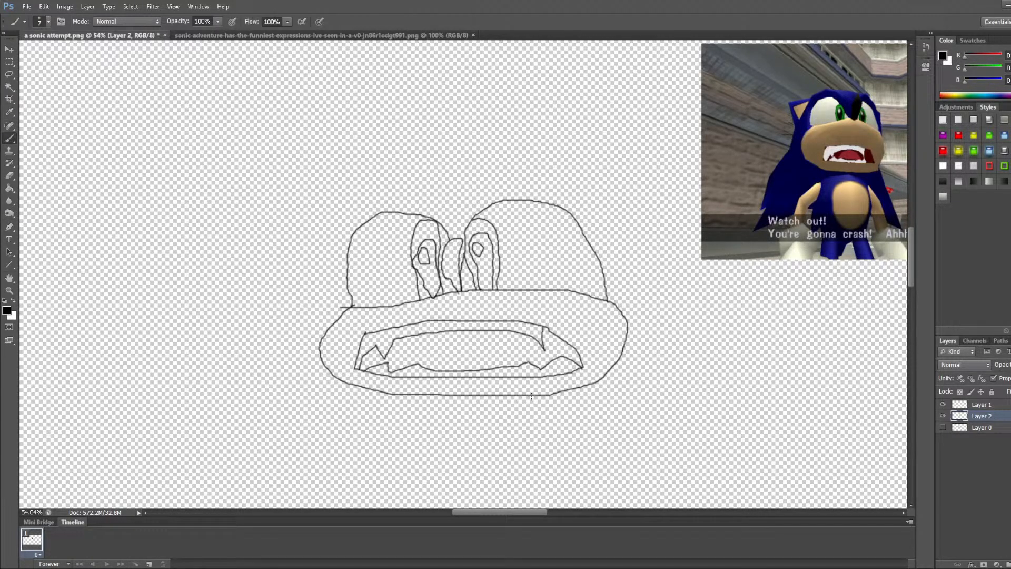
mouse_move(532, 395)
left_mouse_down()
mouse_move(543, 414)
mouse_move(540, 466)
mouse_move(518, 507)
left_mouse_up()
scroll(500, 413, "down", 3)
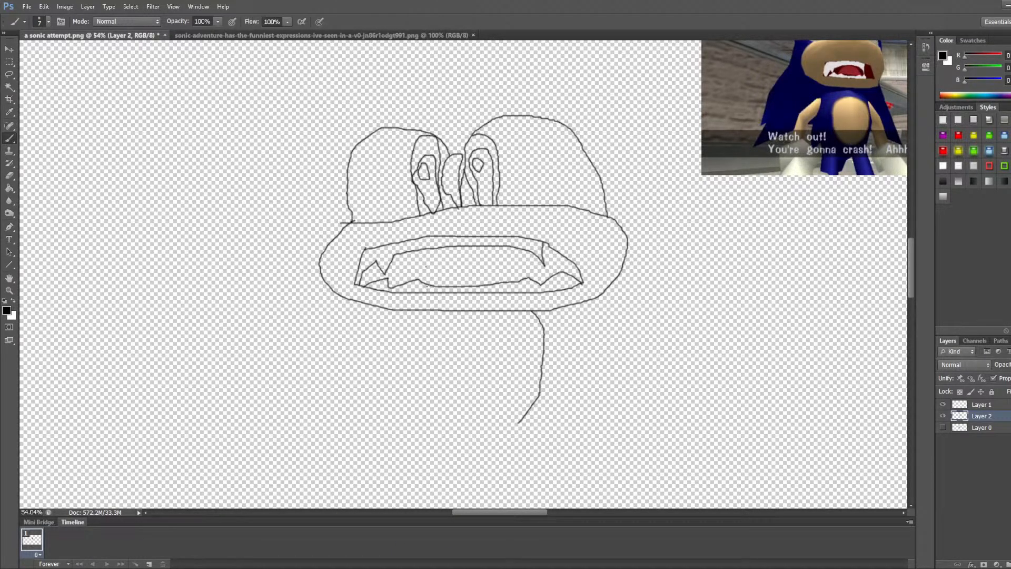
left_click_drag(426, 267, 436, 331)
key("ctrl+z")
mouse_move(397, 315)
left_mouse_down()
mouse_move(393, 348)
mouse_move(414, 419)
mouse_move(469, 440)
mouse_move(523, 419)
left_mouse_up()
scroll(573, 438, "up", 1)
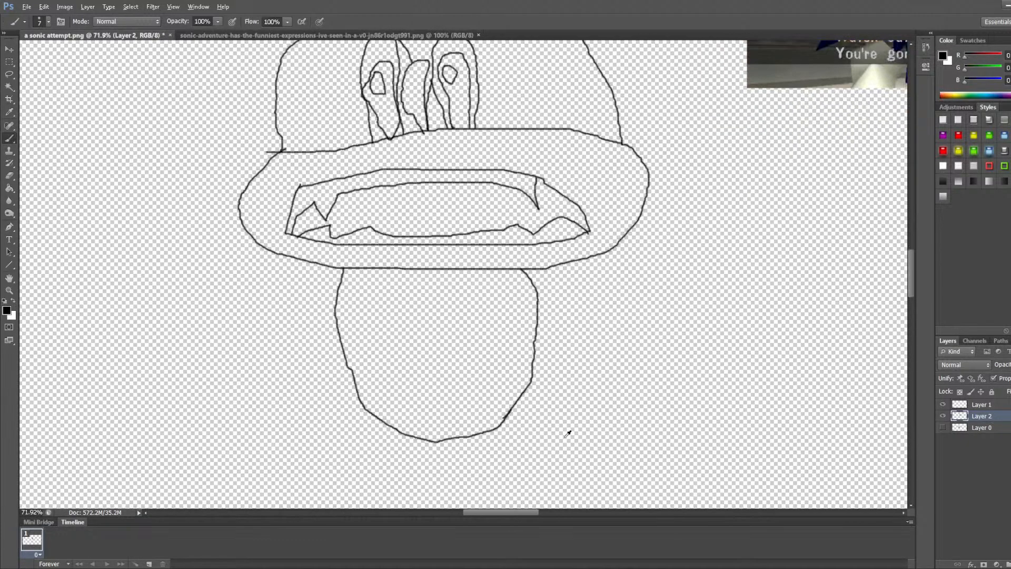
Step: Brush a downward-hanging arm from the torso's upper right edge, ending in a flat cuff
scroll(409, 387, "down", 2)
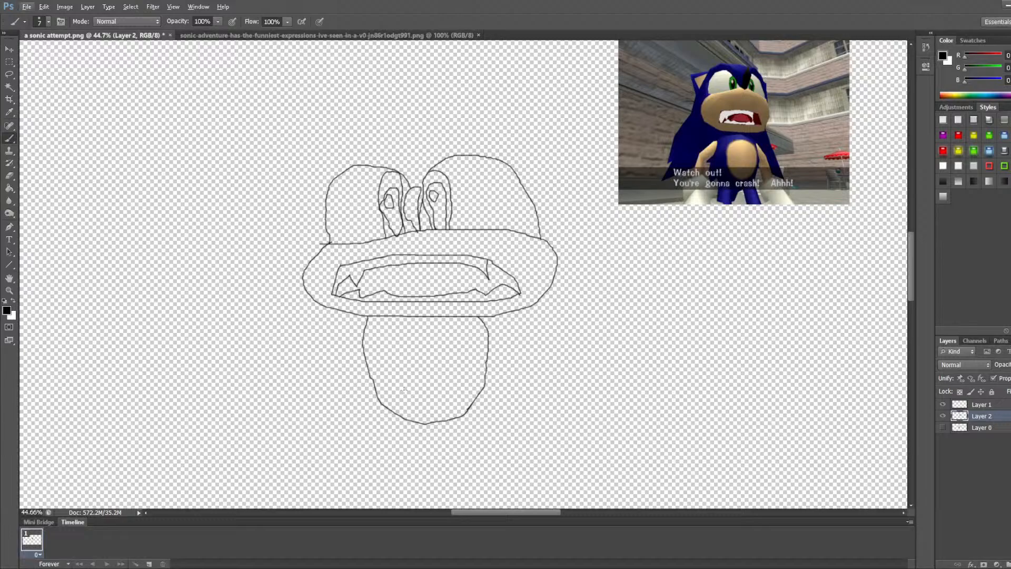
scroll(404, 385, "down", 1)
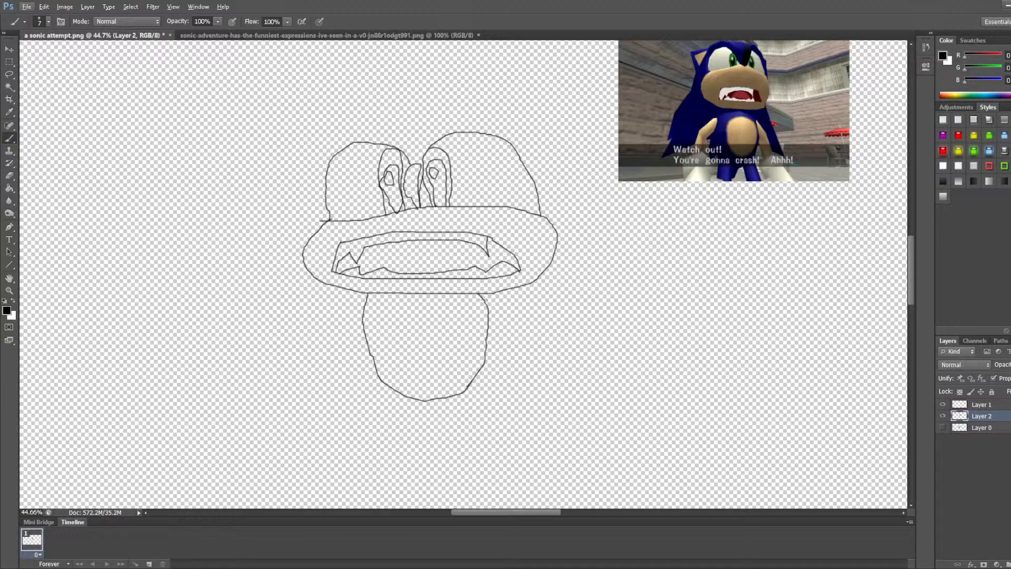
mouse_move(483, 298)
left_mouse_down()
mouse_move(515, 317)
mouse_move(524, 404)
mouse_move(513, 415)
mouse_move(496, 414)
mouse_move(486, 338)
left_mouse_up()
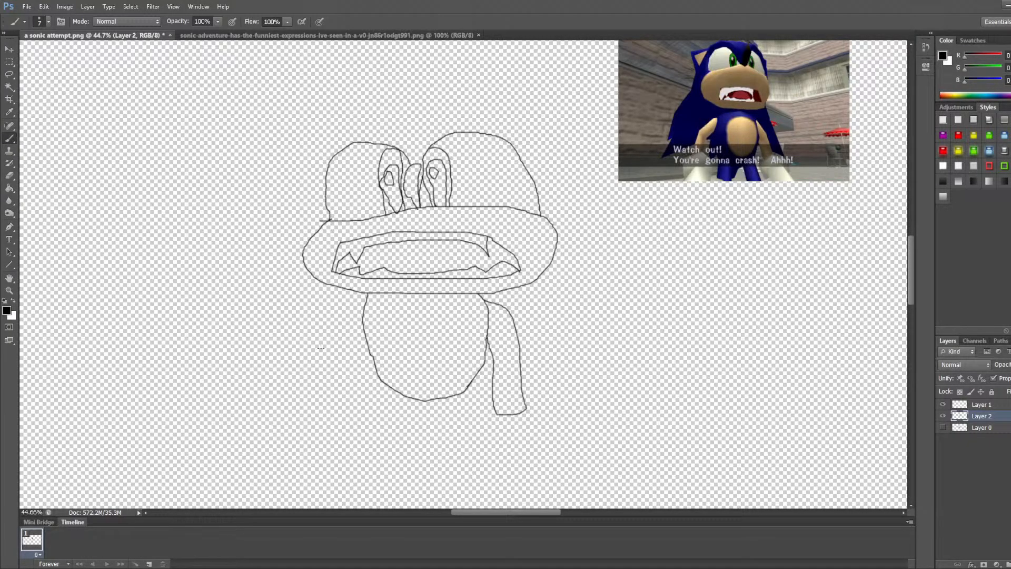
Step: Brush two spread legs with flat ends from the torso's lower edge, meeting in a pointed crotch
mouse_move(468, 373)
left_mouse_down()
mouse_move(190, 389)
mouse_move(363, 334)
mouse_move(394, 364)
mouse_move(388, 396)
left_mouse_up()
key("ctrl+z")
mouse_move(464, 394)
left_mouse_down()
mouse_move(480, 491)
mouse_move(456, 492)
mouse_move(433, 460)
mouse_move(428, 419)
mouse_move(381, 493)
mouse_move(325, 482)
left_mouse_up()
left_click_drag(332, 468, 376, 386)
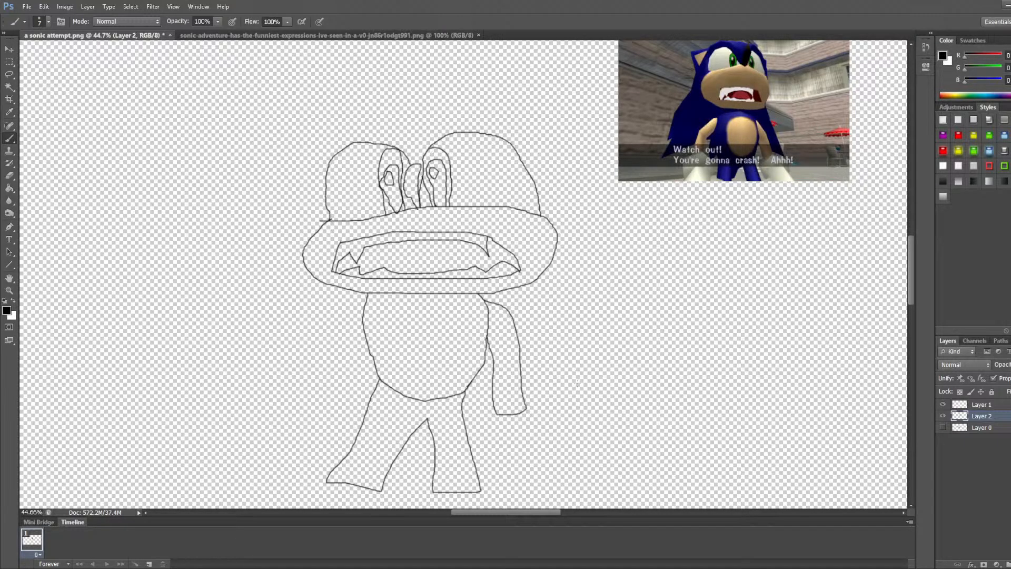
Step: Brush a bent arm from the torso's upper left edge, angled outward and ending in a flat cuff
scroll(285, 329, "up", 5)
scroll(396, 289, "down", 3)
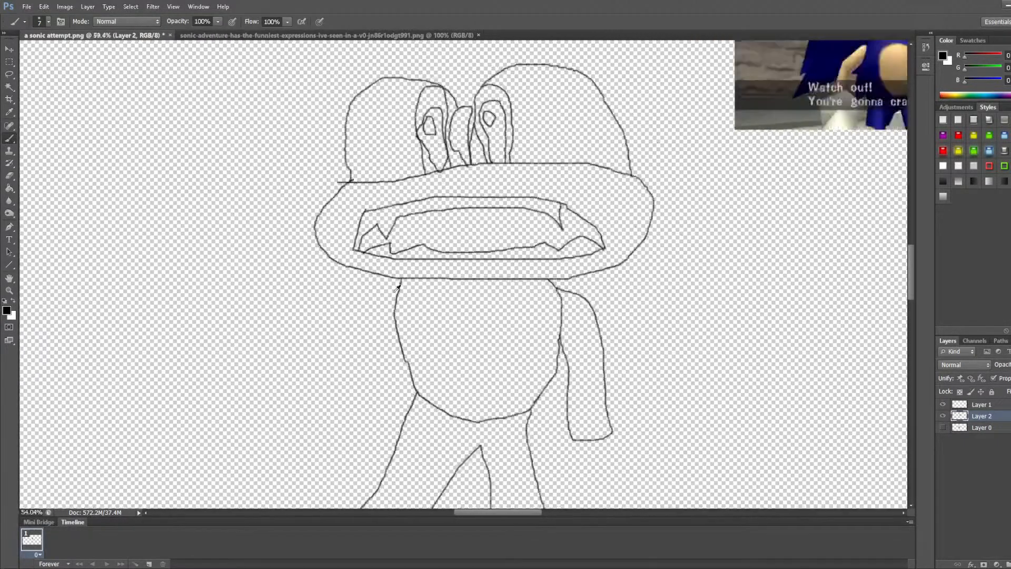
scroll(397, 288, "down", 1)
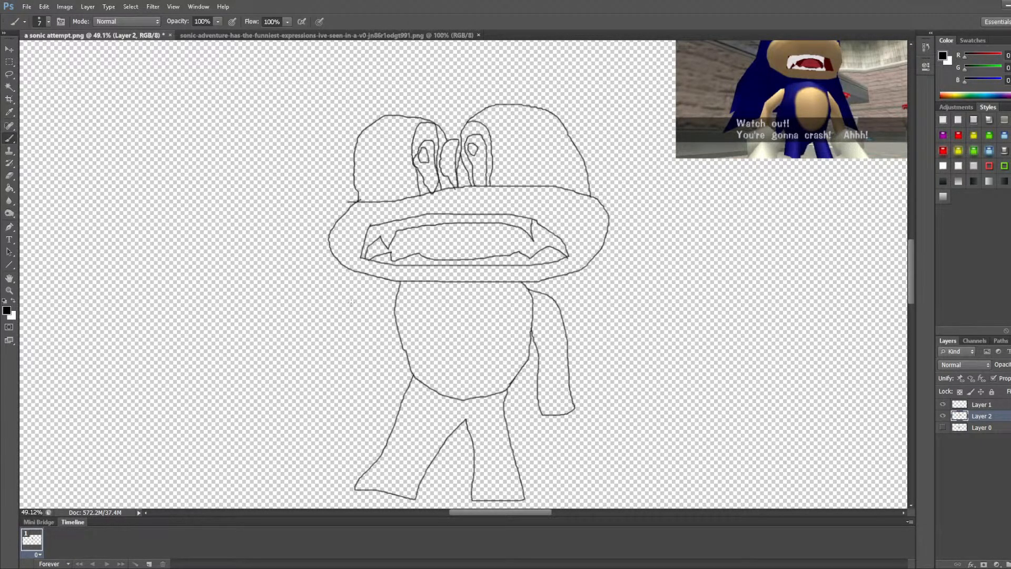
mouse_move(413, 424)
left_mouse_down()
mouse_move(132, 450)
mouse_move(190, 358)
mouse_move(332, 378)
mouse_move(360, 345)
left_mouse_up()
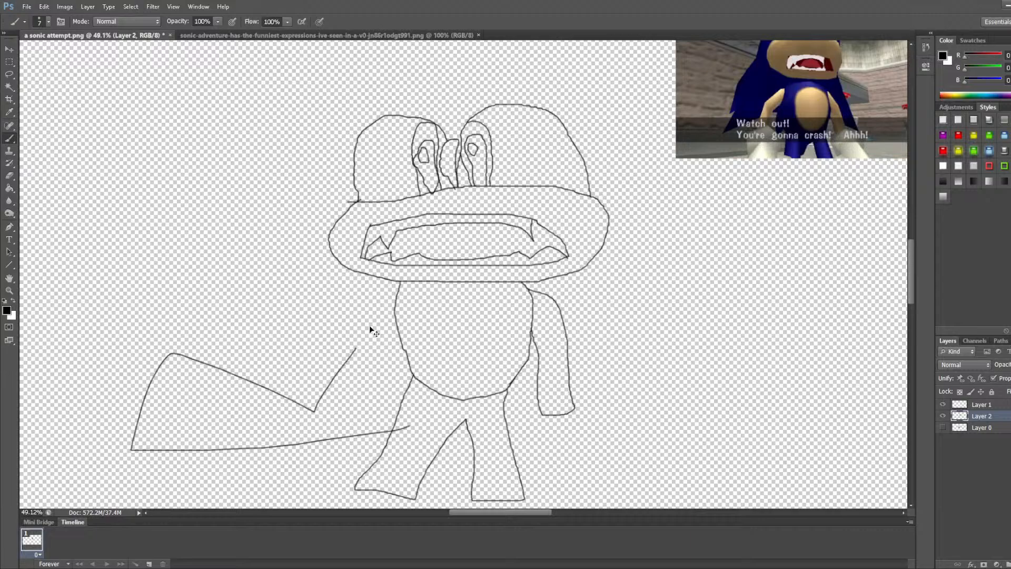
key("ctrl+z")
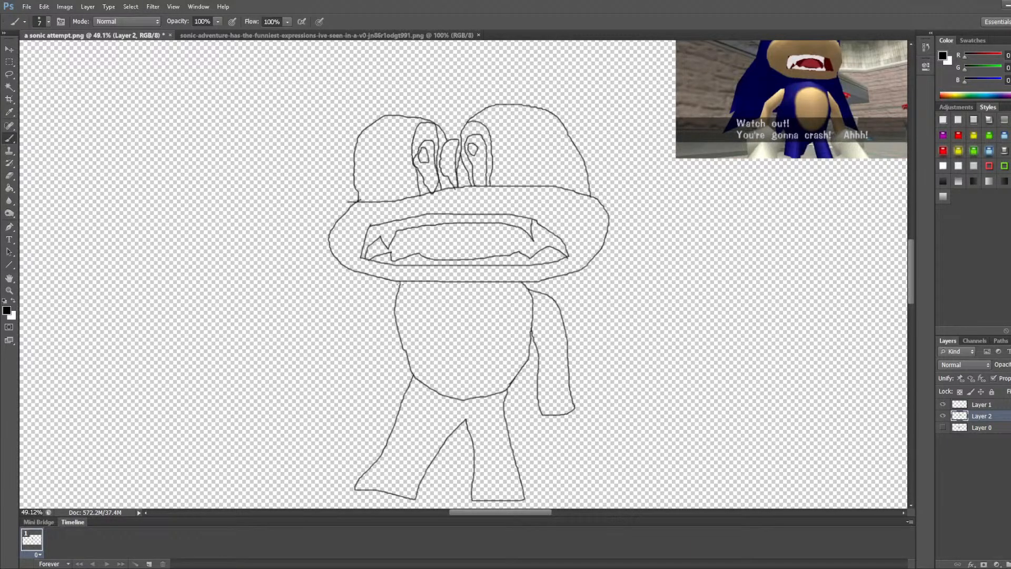
mouse_move(399, 285)
left_mouse_down()
mouse_move(330, 346)
mouse_move(320, 394)
mouse_move(355, 394)
mouse_move(362, 334)
mouse_move(397, 305)
left_mouse_up()
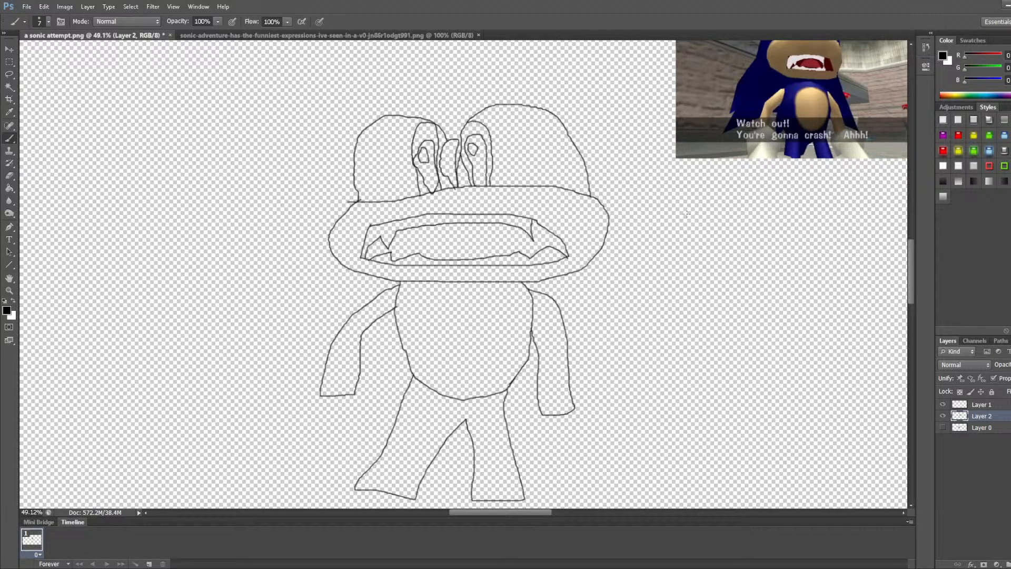
Step: Brush a long pointed quill from the muzzle's lower right edge, tapering outward and returning behind the right arm
key("alt")
mouse_move(574, 299)
left_mouse_down()
mouse_move(382, 241)
mouse_move(637, 363)
left_mouse_up()
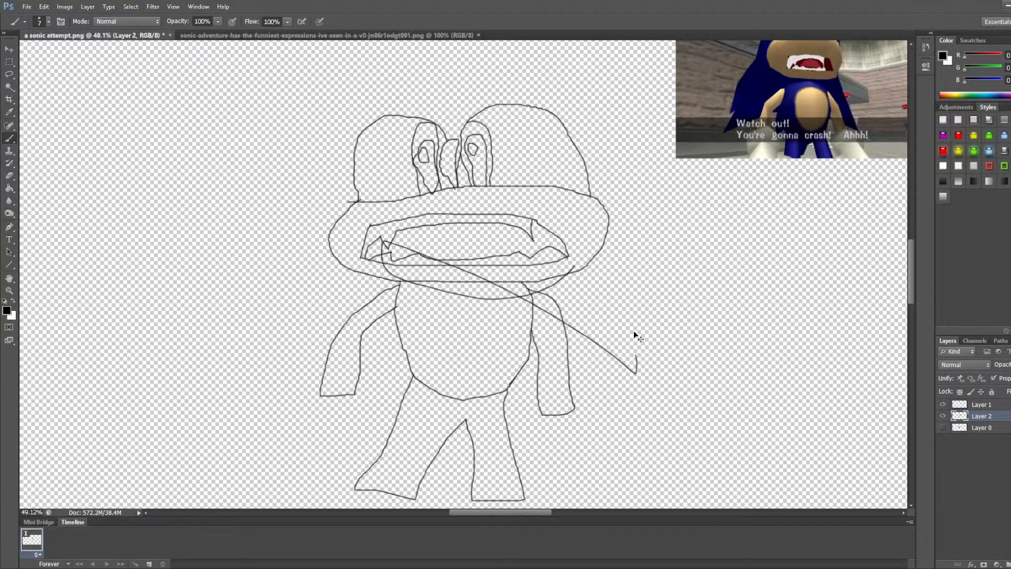
key("ctrl+z")
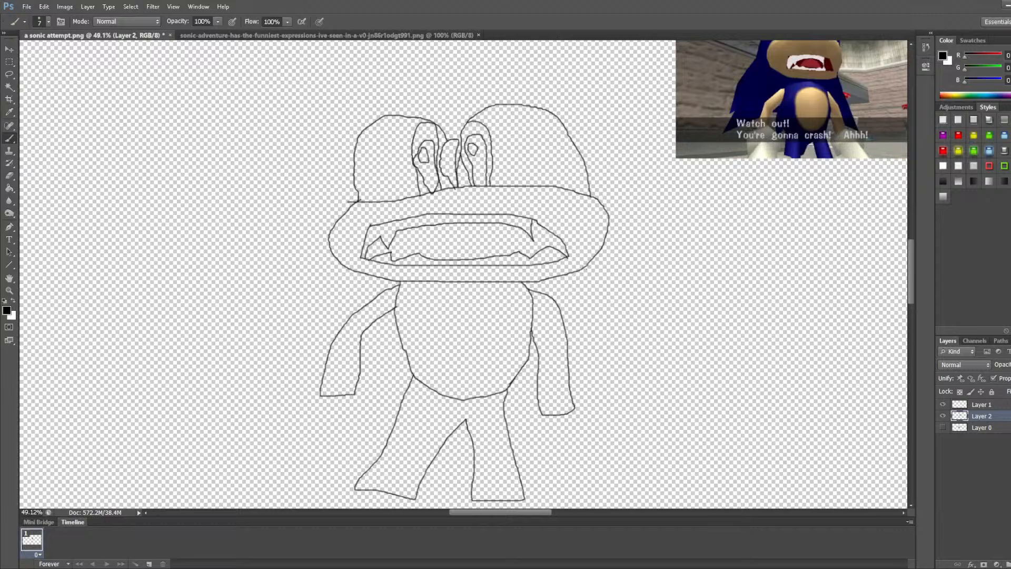
mouse_move(582, 269)
left_mouse_down()
mouse_move(647, 445)
mouse_move(569, 381)
left_mouse_up()
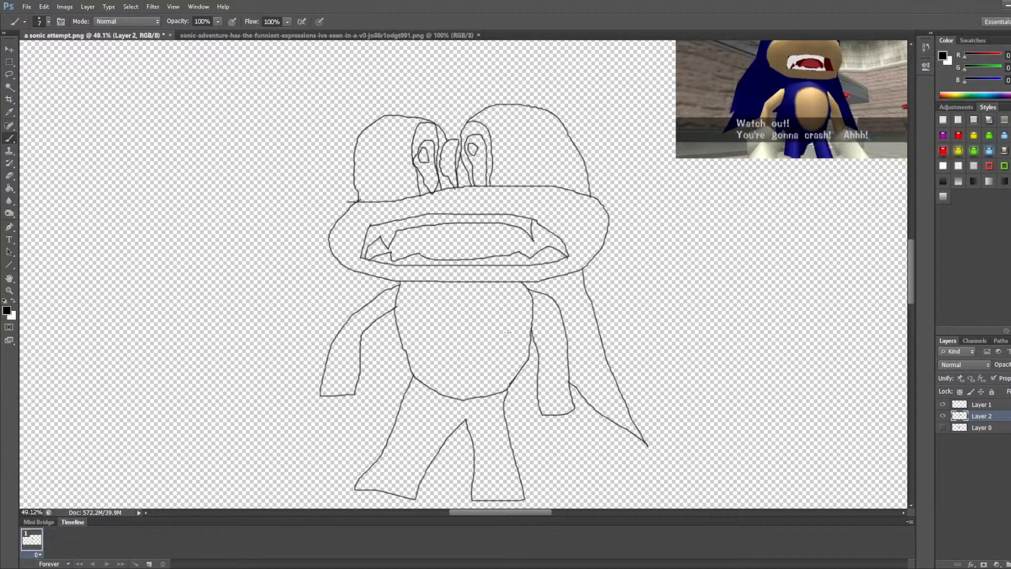
Step: Brush a small pointed quill on each side of the torso and a short line joining the torso to the left arm
left_click_drag(525, 366, 509, 424)
left_click_drag(551, 387, 356, 380)
key("ctrl+z")
scroll(399, 318, "up", 5)
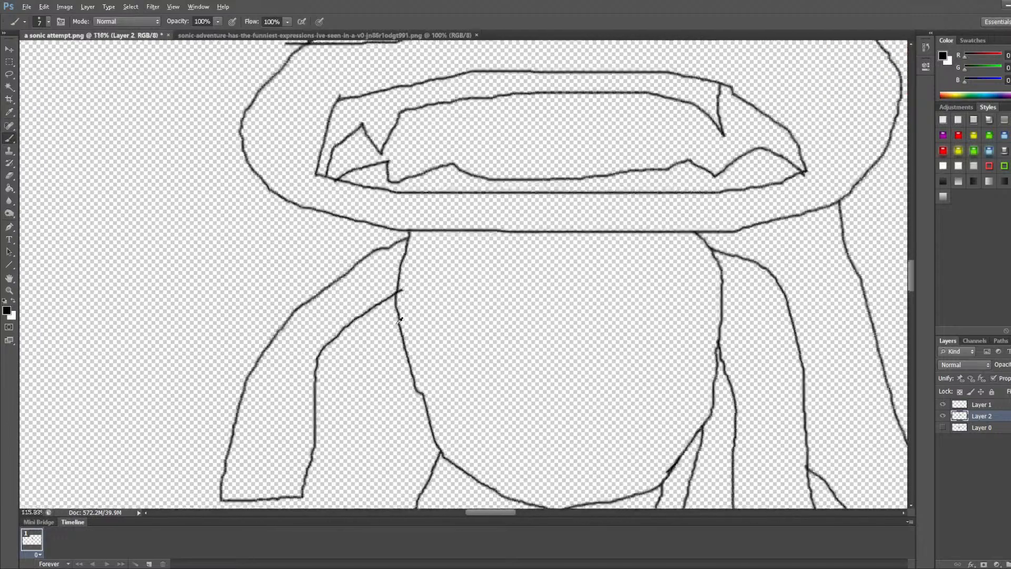
mouse_move(400, 318)
left_mouse_down()
mouse_move(374, 450)
mouse_move(418, 396)
left_mouse_up()
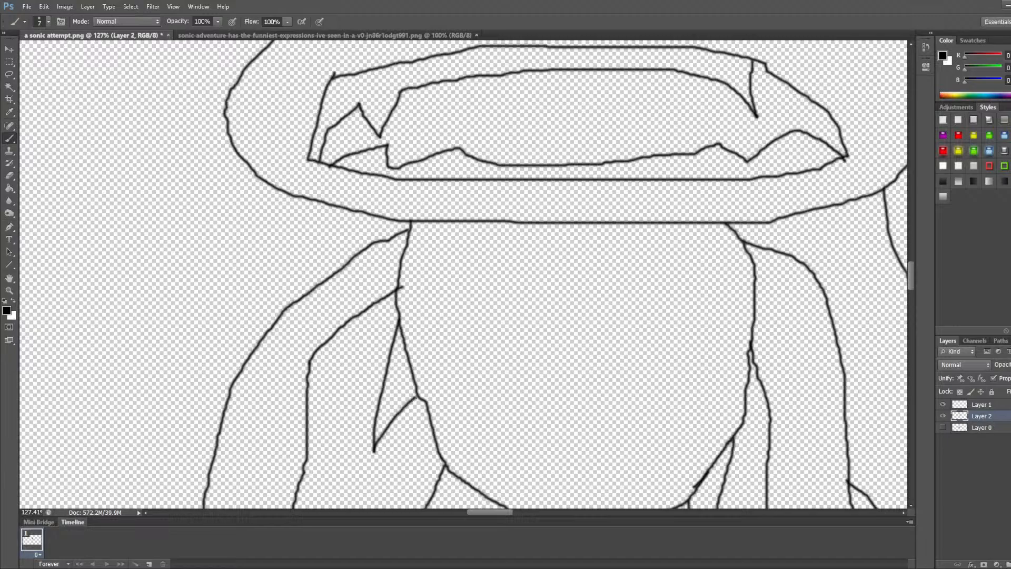
scroll(541, 263, "down", 6)
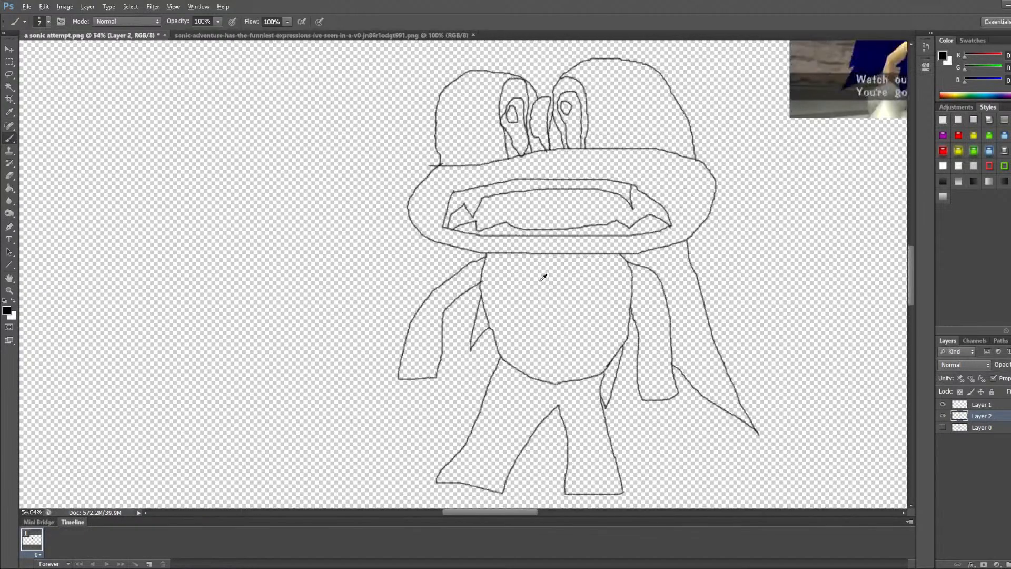
key("alt")
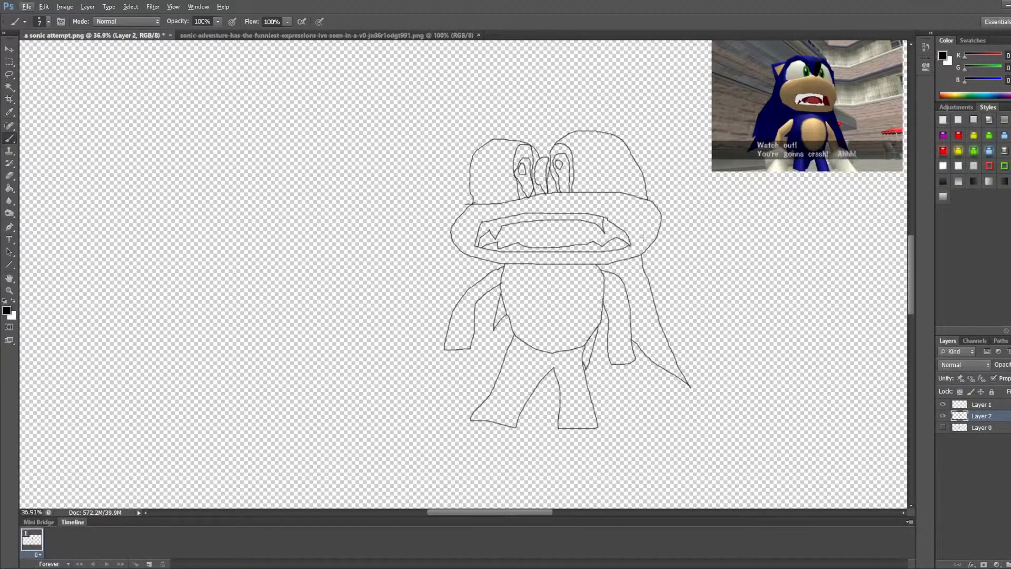
scroll(505, 299, "up", 4)
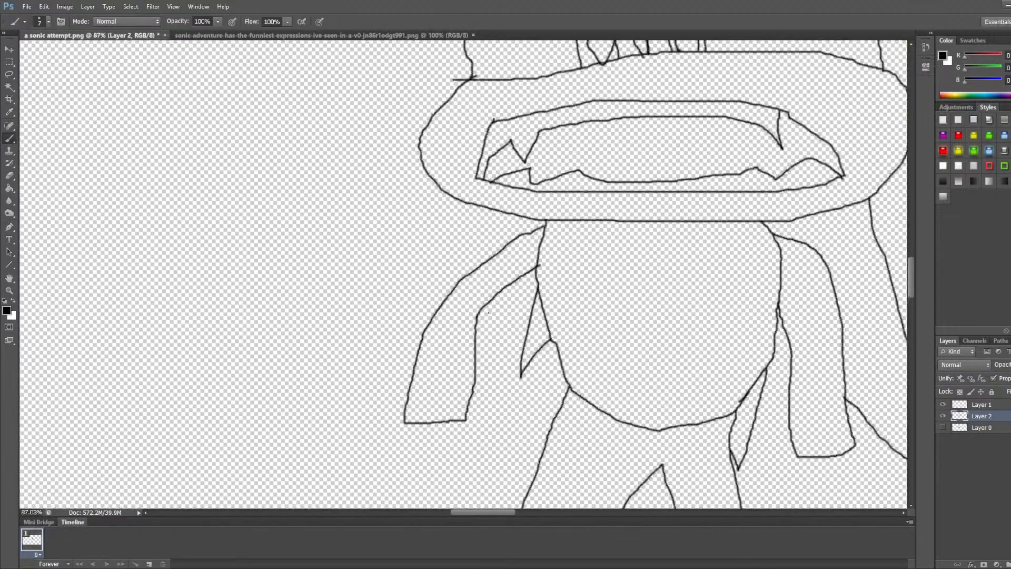
left_click_drag(537, 285, 505, 289)
Step: Brush large pointed quills sweeping out from the left arm and back up to just above the left eye
scroll(504, 288, "down", 4)
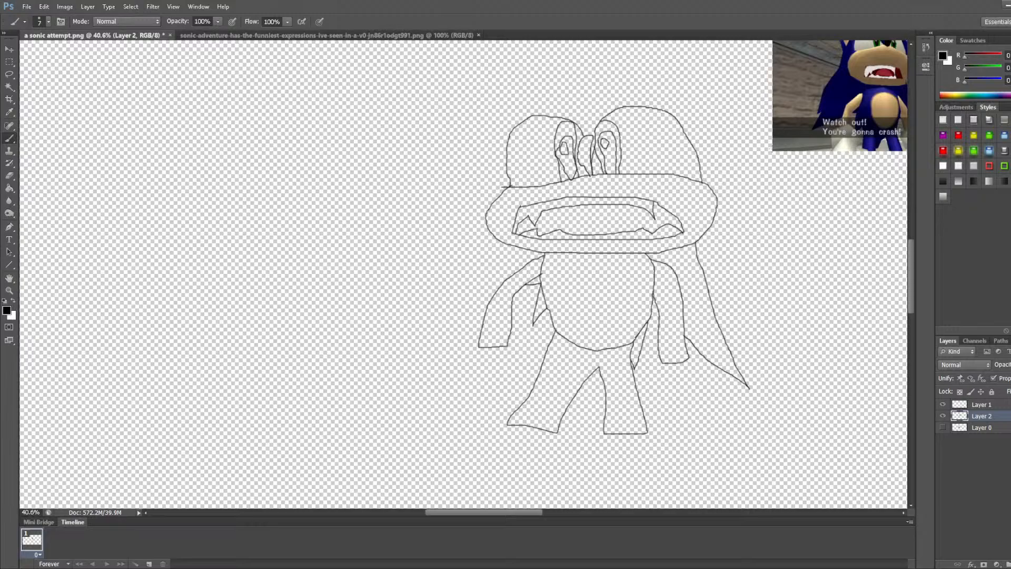
mouse_move(446, 328)
left_mouse_down()
mouse_move(490, 342)
mouse_move(524, 285)
mouse_move(473, 324)
left_mouse_up()
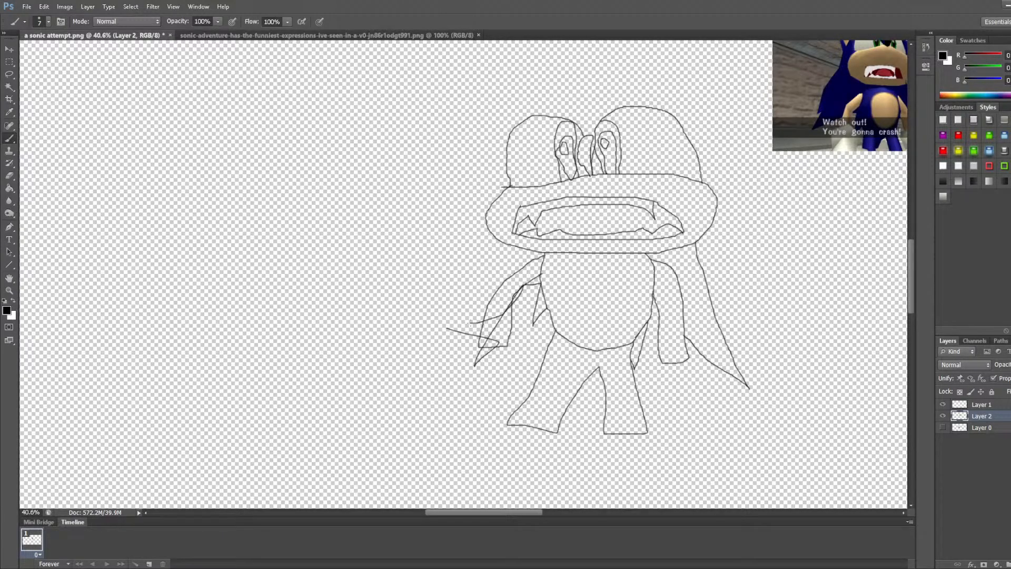
key("ctrl+z")
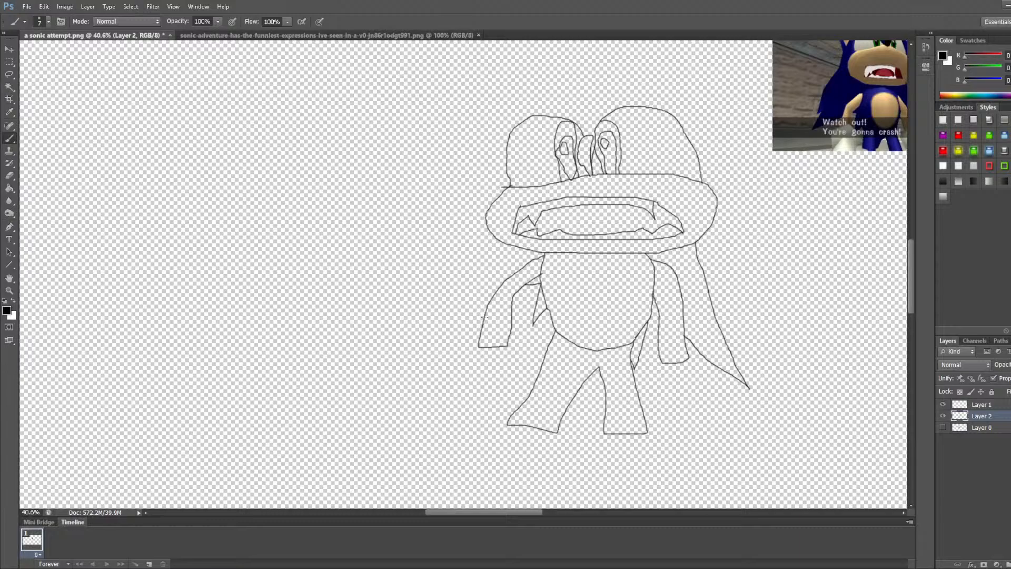
left_click_drag(485, 317, 363, 351)
mouse_move(361, 352)
left_mouse_down()
mouse_move(417, 312)
mouse_move(385, 331)
mouse_move(406, 259)
mouse_move(455, 195)
mouse_move(498, 100)
left_mouse_up()
Step: Brush a pointed ear with a smaller inner triangle at the upper end of the left quill line
scroll(683, 195, "up", 3)
scroll(683, 195, "up", 2)
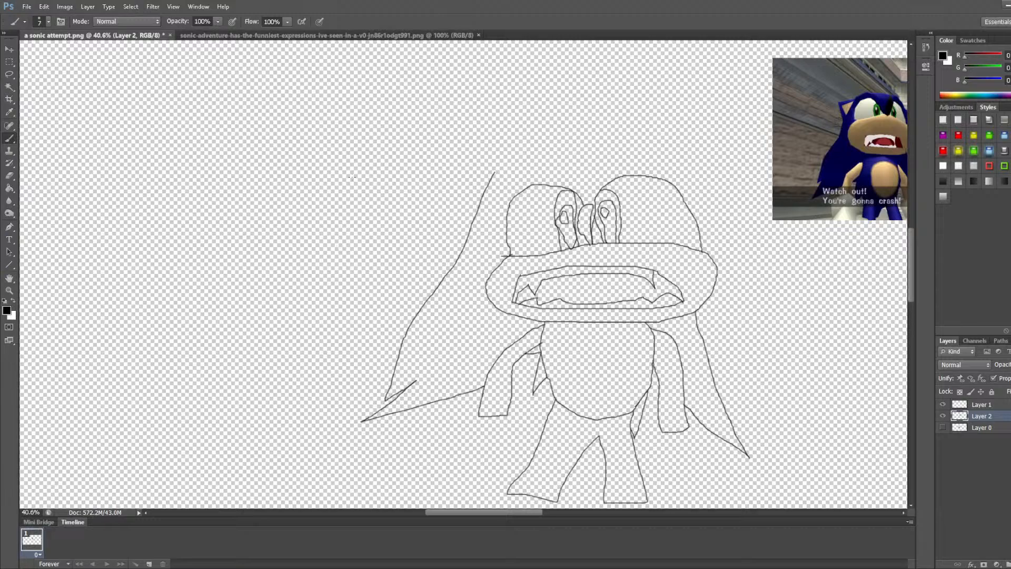
mouse_move(618, 260)
left_mouse_down()
mouse_move(469, 235)
mouse_move(531, 168)
left_mouse_up()
key("ctrl+z")
mouse_move(493, 171)
left_mouse_down()
mouse_move(477, 131)
mouse_move(540, 143)
left_mouse_up()
mouse_move(494, 167)
left_mouse_down()
mouse_move(531, 147)
mouse_move(490, 143)
mouse_move(496, 157)
left_mouse_up()
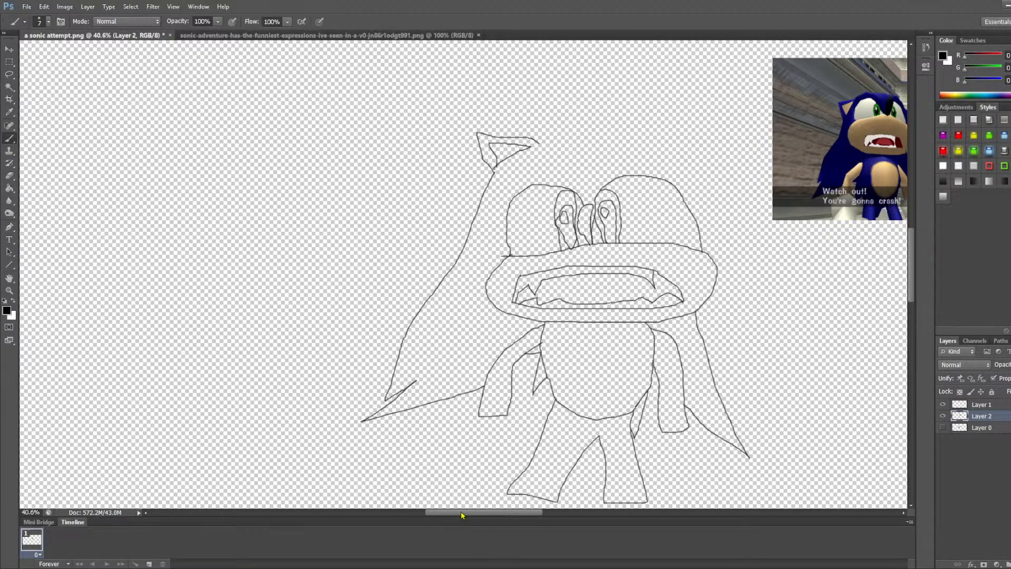
left_click_drag(461, 510, 484, 519)
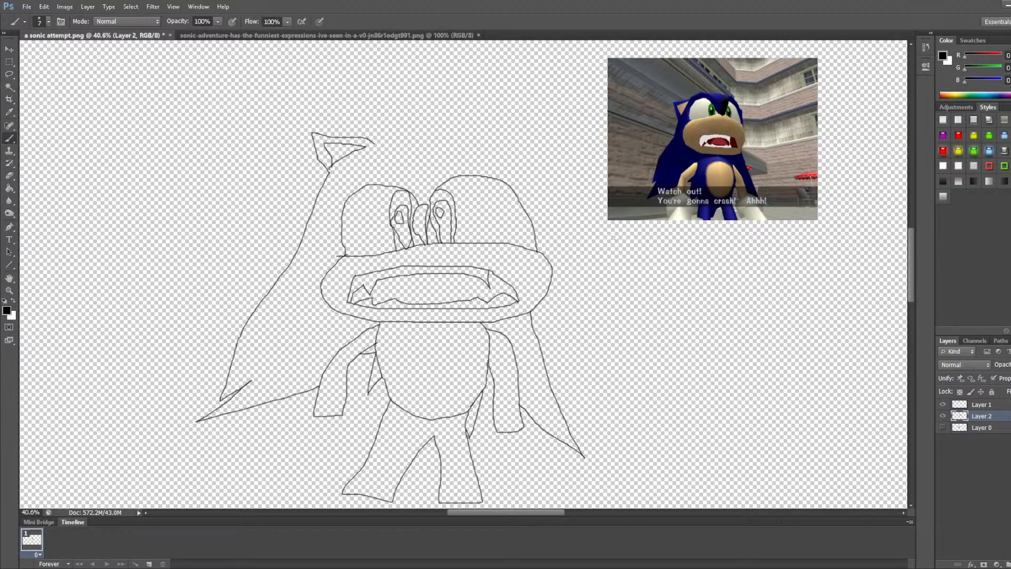
Step: Brush the rounded top of the head from the muzzle's right end, over both eyes, to the inner end of the ear
mouse_move(329, 140)
left_mouse_down()
mouse_move(341, 178)
mouse_move(518, 247)
mouse_move(521, 261)
left_mouse_up()
key("ctrl+z")
left_click_drag(547, 253, 535, 226)
key("ctrl+z")
mouse_move(550, 263)
left_mouse_down()
mouse_move(523, 173)
mouse_move(489, 144)
mouse_move(408, 126)
mouse_move(371, 146)
left_mouse_up()
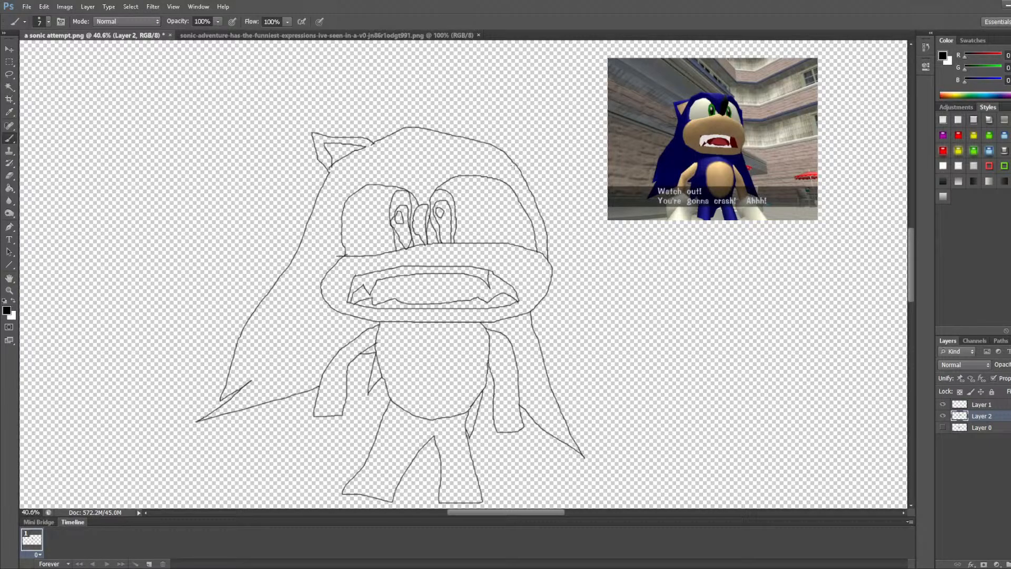
Step: Brush a small pointed second ear on the upper right side of the head outline
mouse_move(562, 157)
left_mouse_down()
mouse_move(612, 284)
mouse_move(551, 274)
left_mouse_up()
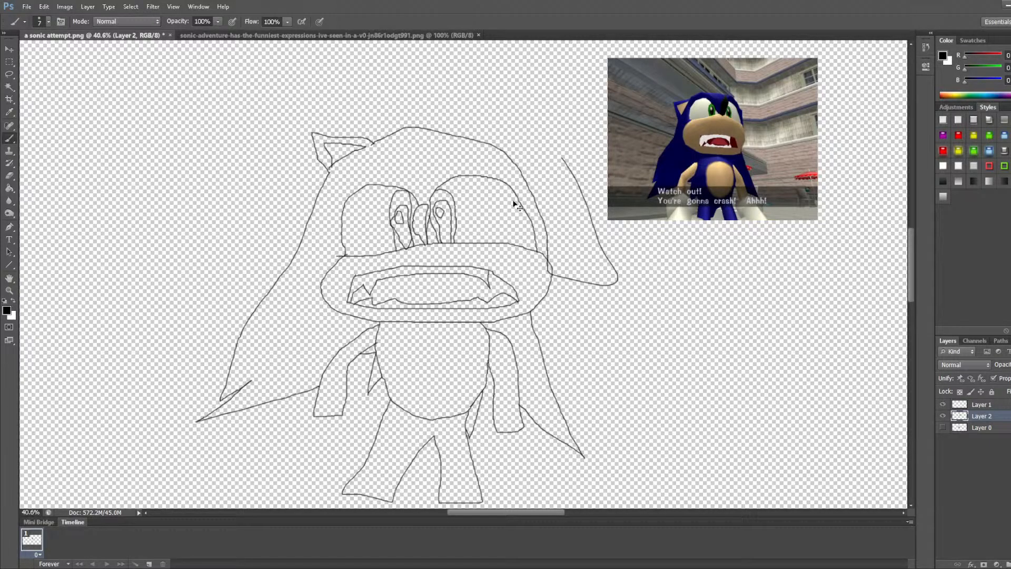
key("ctrl+z")
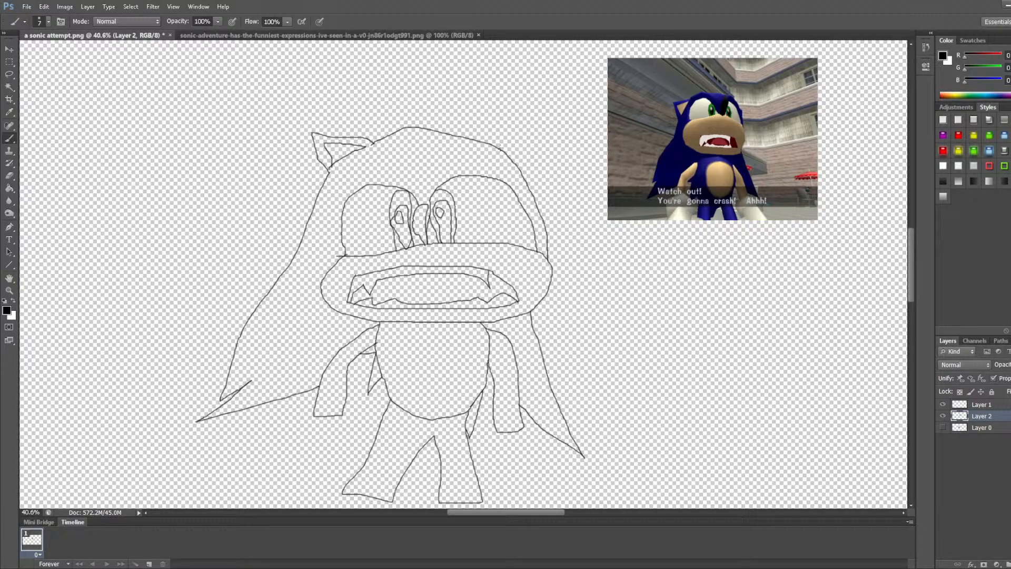
mouse_move(500, 146)
left_mouse_down()
mouse_move(508, 138)
mouse_move(520, 166)
left_mouse_up()
Step: Brush a narrow cuff and a glove at the end of the left arm and a narrow cuff at the end of the right arm
scroll(374, 305, "down", 1)
scroll(392, 371, "up", 2)
scroll(275, 306, "down", 1)
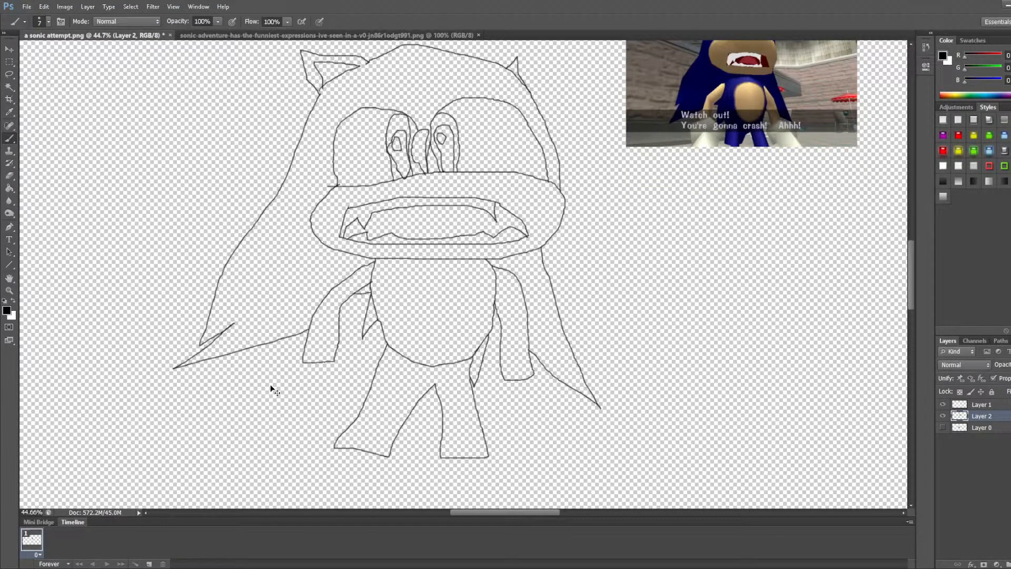
left_click_drag(293, 368, 334, 361)
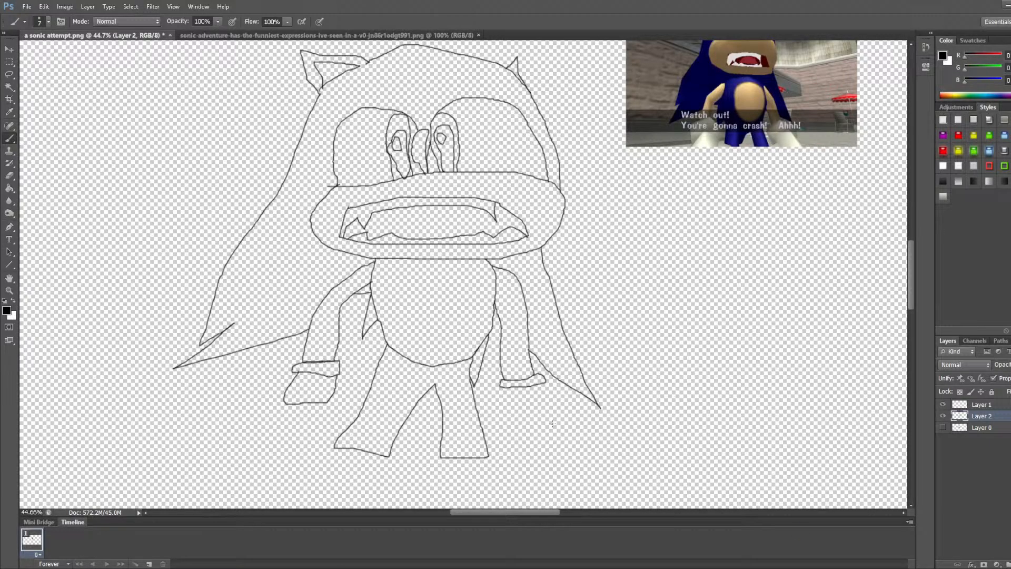
Step: Brush a rounded glove below the right arm's cuff
scroll(612, 349, "up", 4)
scroll(497, 418, "up", 5)
scroll(495, 401, "up", 1)
scroll(484, 316, "down", 4)
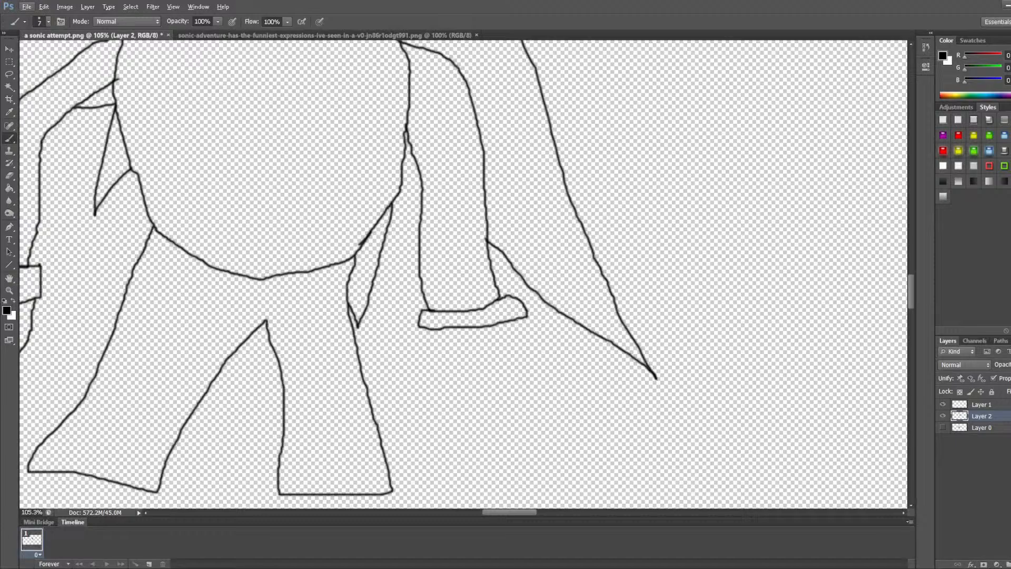
mouse_move(511, 321)
left_mouse_down()
mouse_move(497, 383)
mouse_move(445, 383)
left_mouse_up()
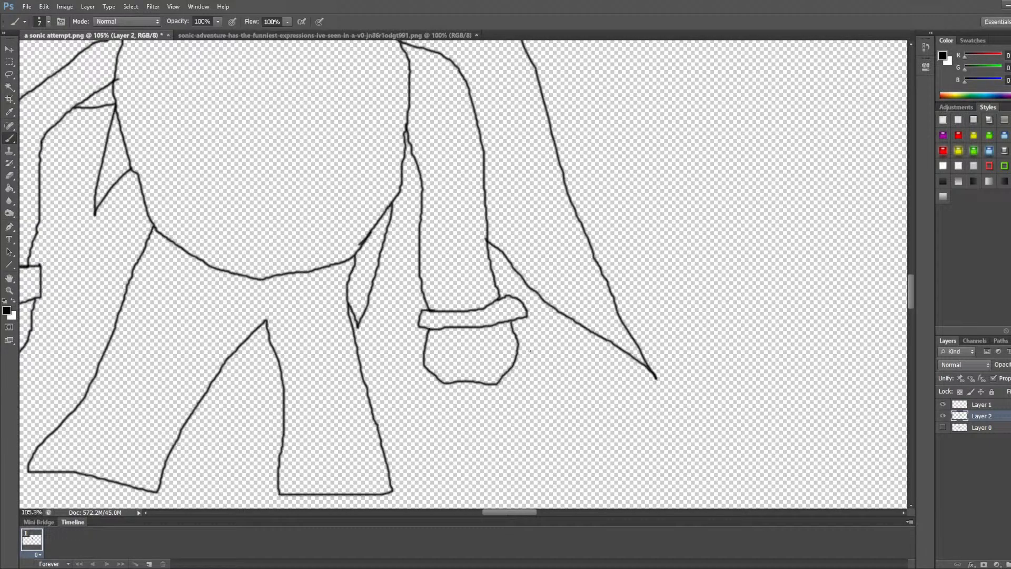
Step: Try to fill the head with blue sampled from Sonic's body in the reference screenshot, using the Paint Bucket, and undo the fill
scroll(526, 358, "down", 5)
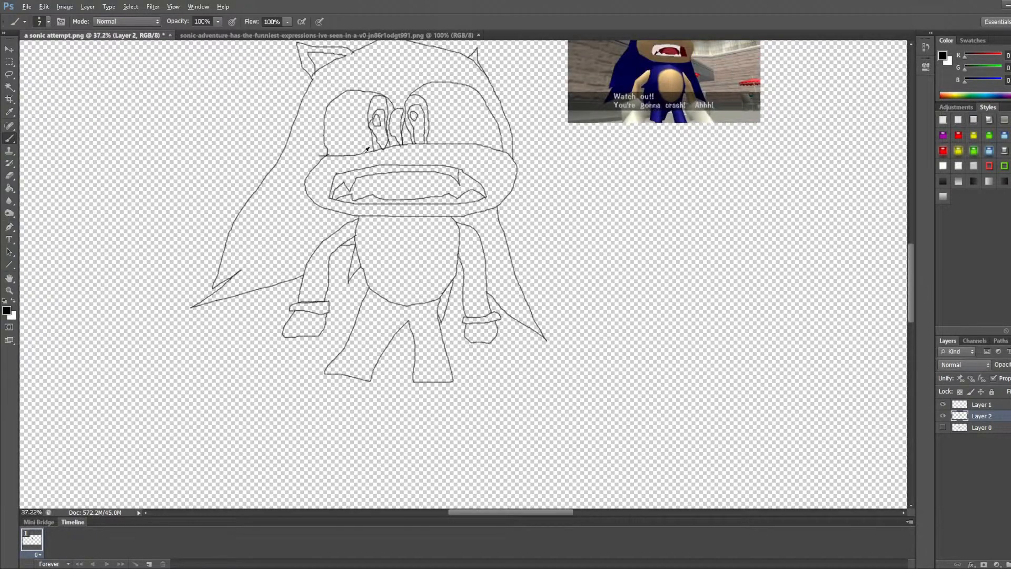
left_click(9, 112)
left_click(312, 35)
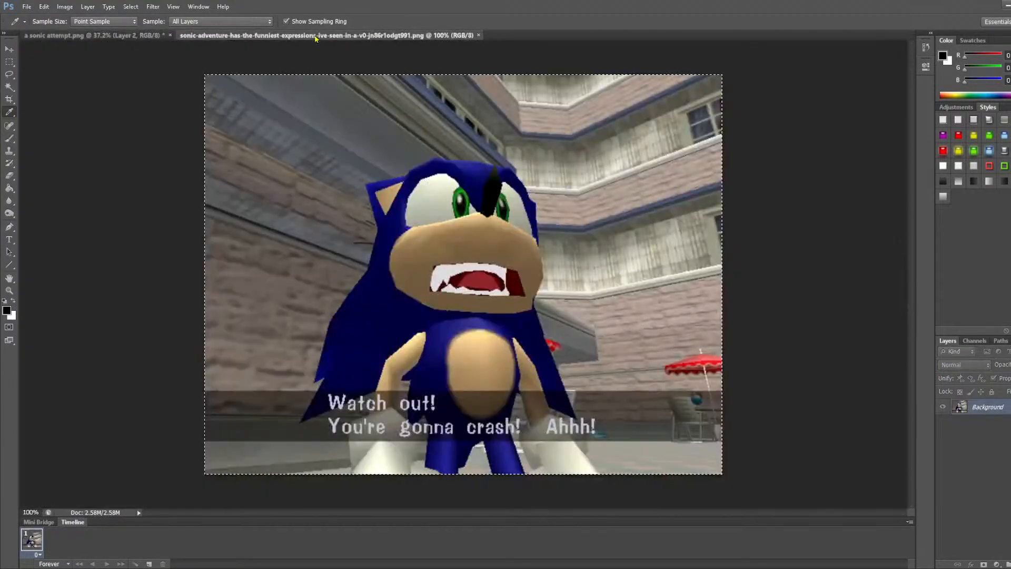
left_click(470, 328)
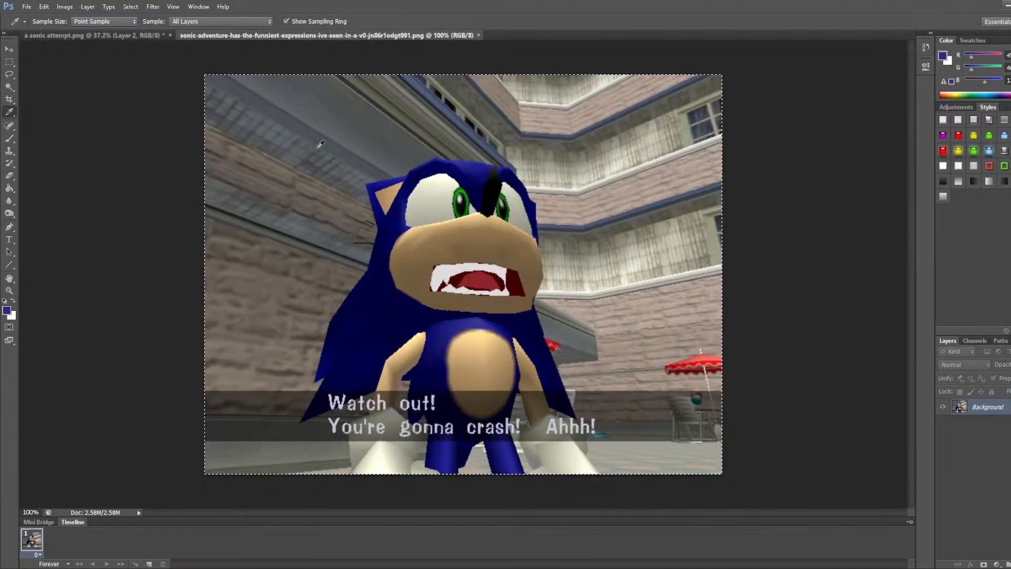
left_click(119, 36)
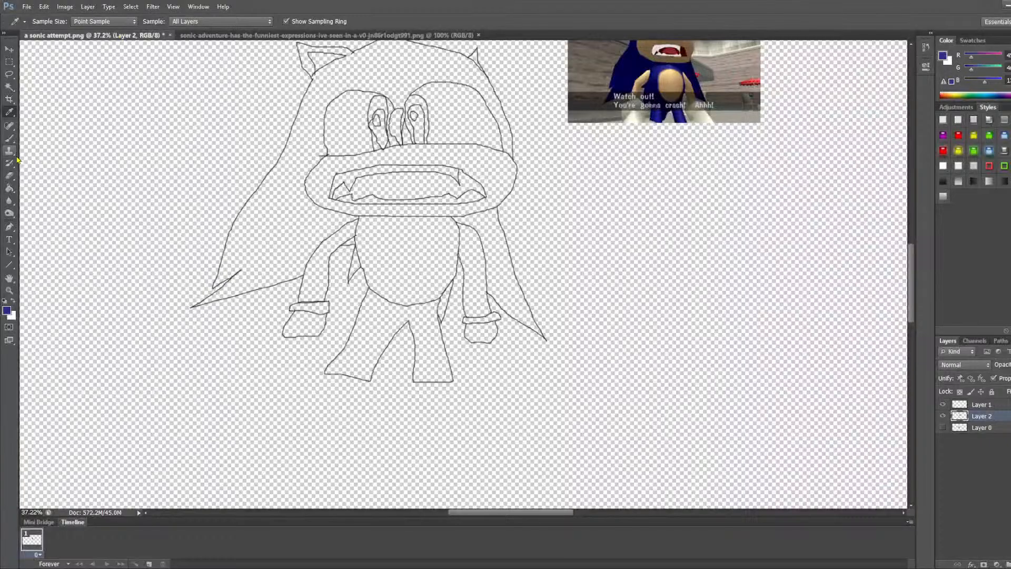
left_click(11, 190)
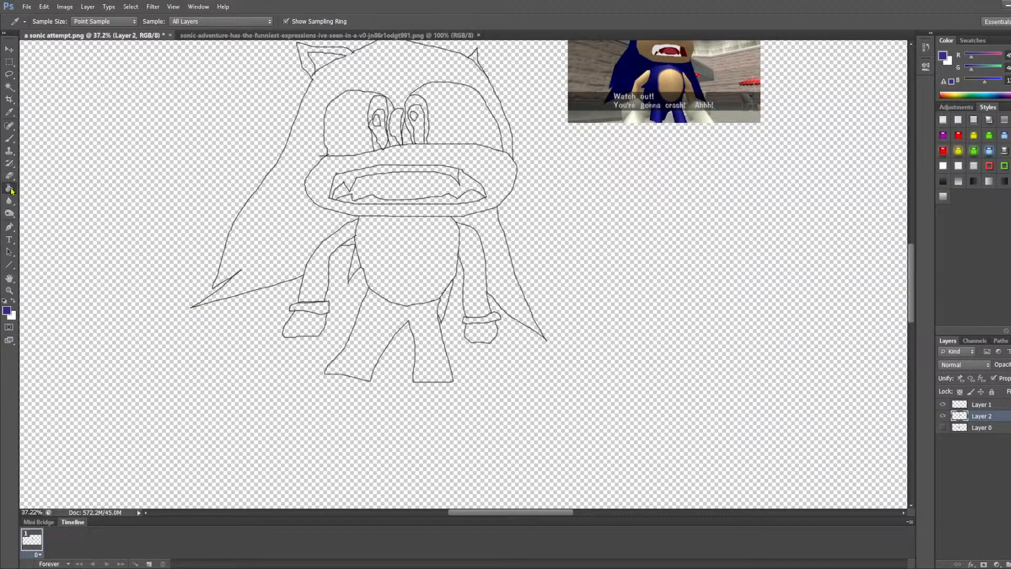
left_click(397, 77)
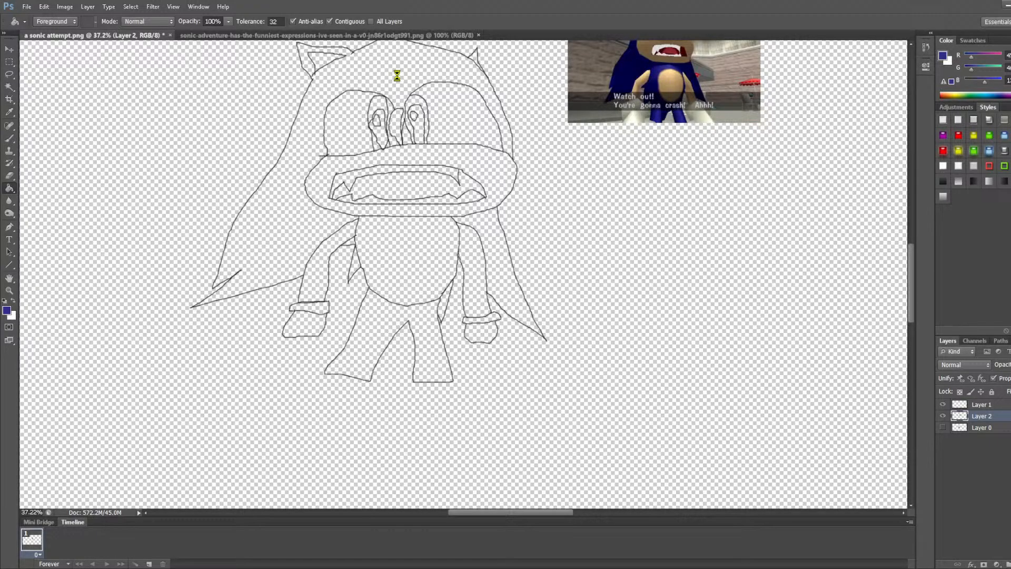
key("ctrl+z")
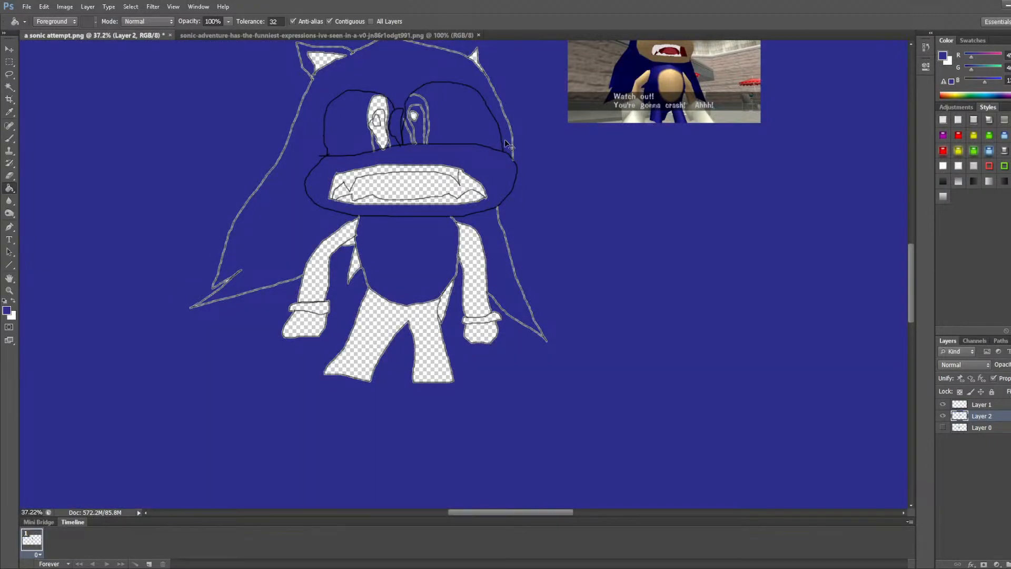
Step: Sample the sketch outline's black as the background colour and return to the Brush tool
scroll(351, 122, "up", 3)
scroll(352, 122, "up", 5)
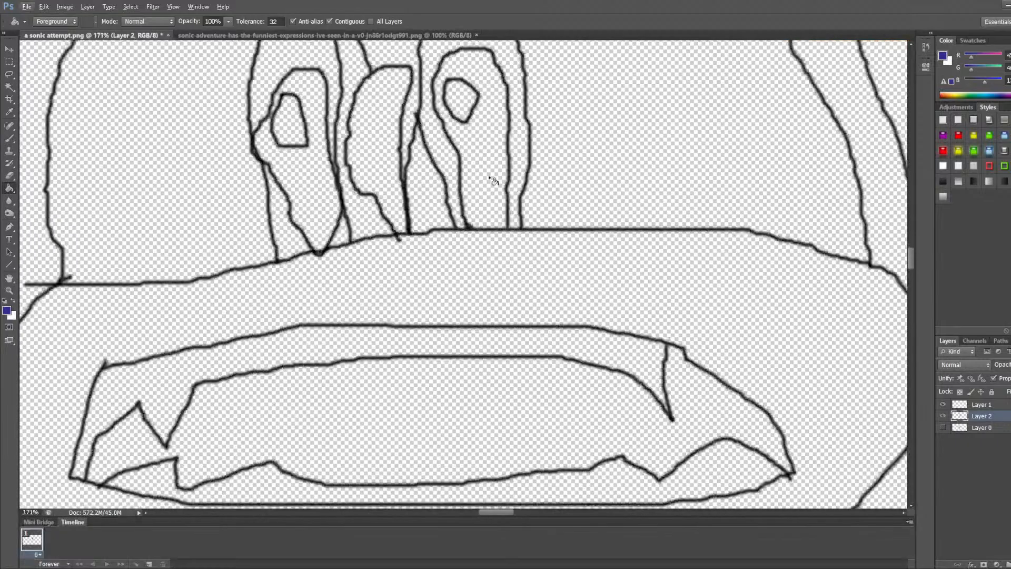
left_click(14, 141)
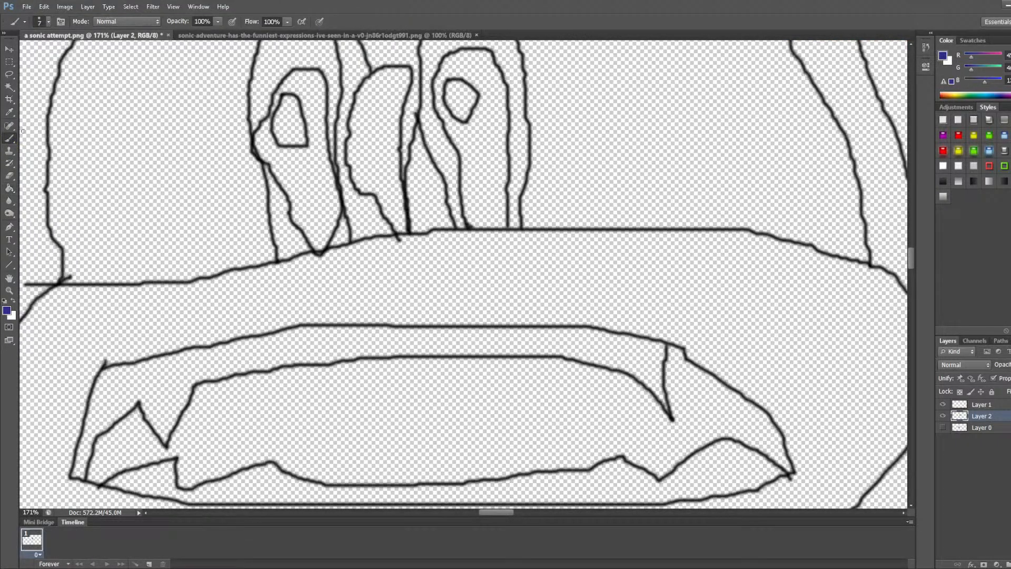
left_click(9, 111)
scroll(314, 218, "up", 5)
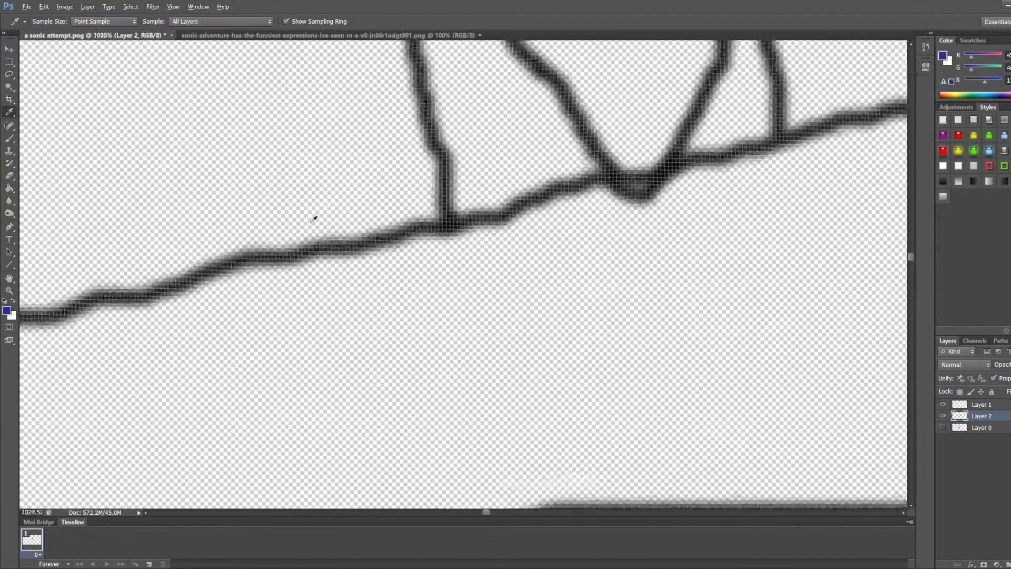
scroll(315, 218, "up", 6)
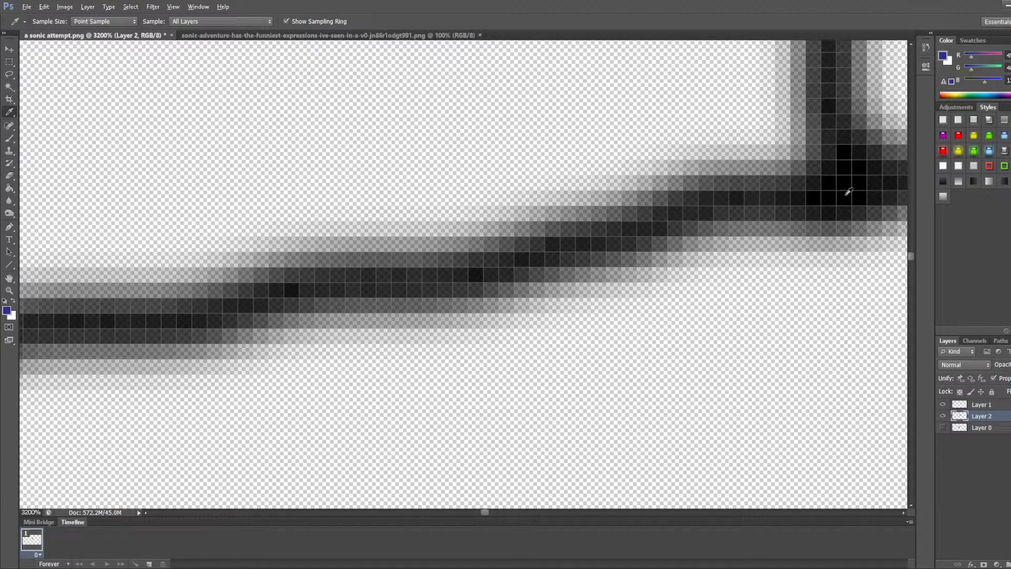
left_click(864, 177, "alt")
left_click(9, 137)
scroll(400, 261, "down", 8)
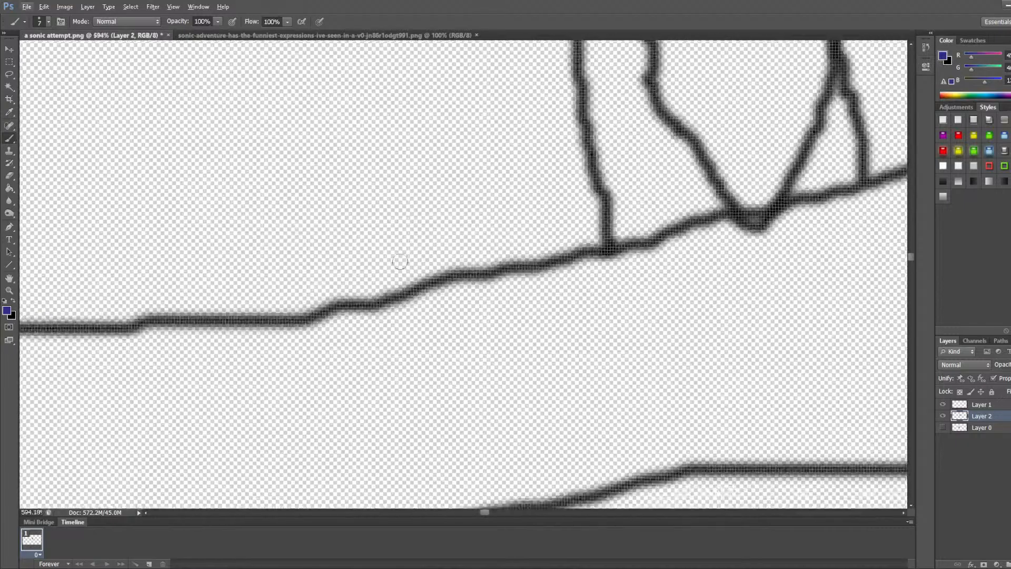
Step: Examine the outlines around the muzzle, left eye, both ears and top of the head for gaps that would let a fill leak
key("alt")
scroll(519, 199, "down", 10)
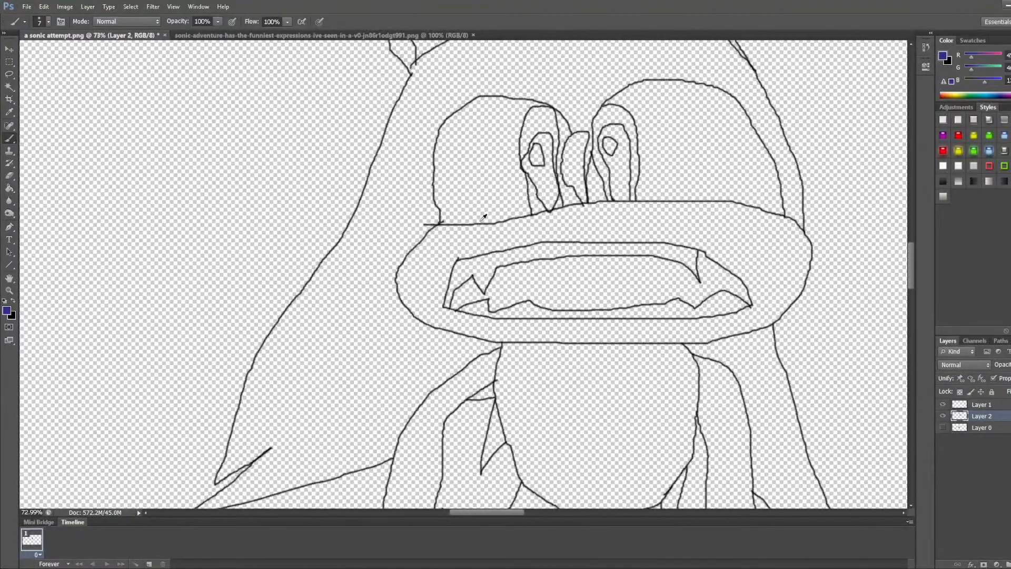
scroll(484, 217, "up", 9)
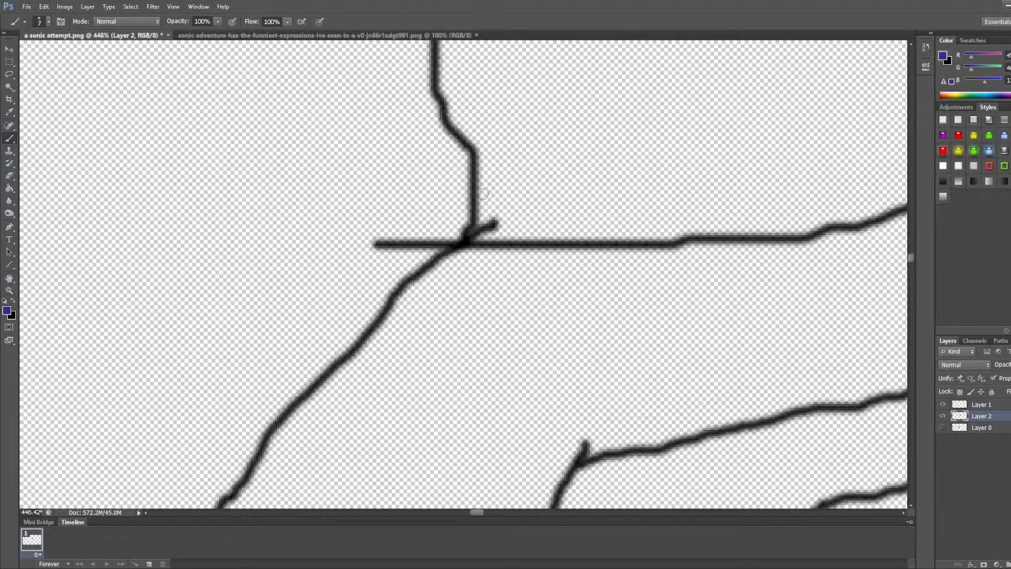
scroll(483, 193, "up", 3)
scroll(481, 193, "down", 3)
scroll(481, 195, "up", 6)
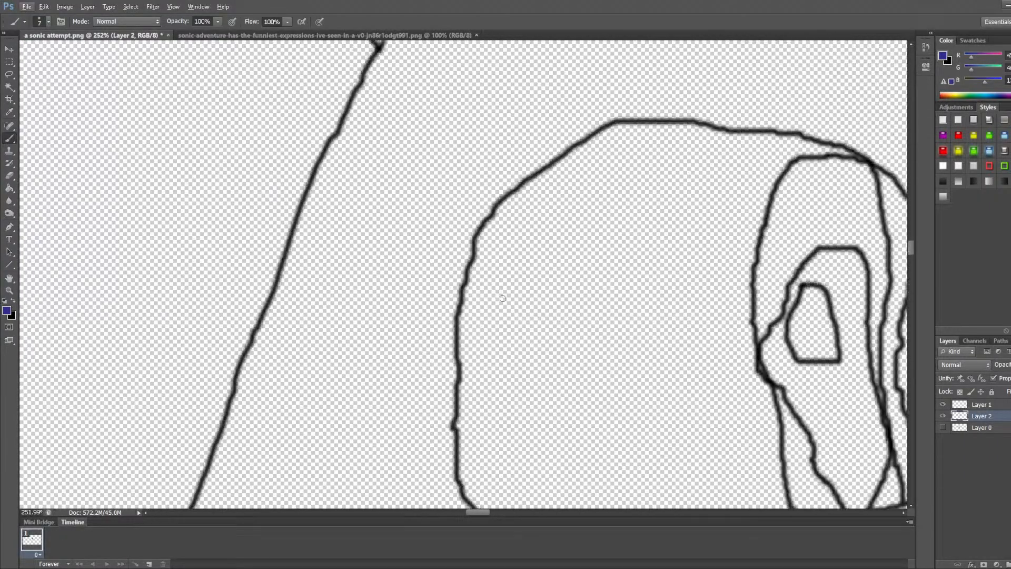
scroll(503, 299, "up", 6)
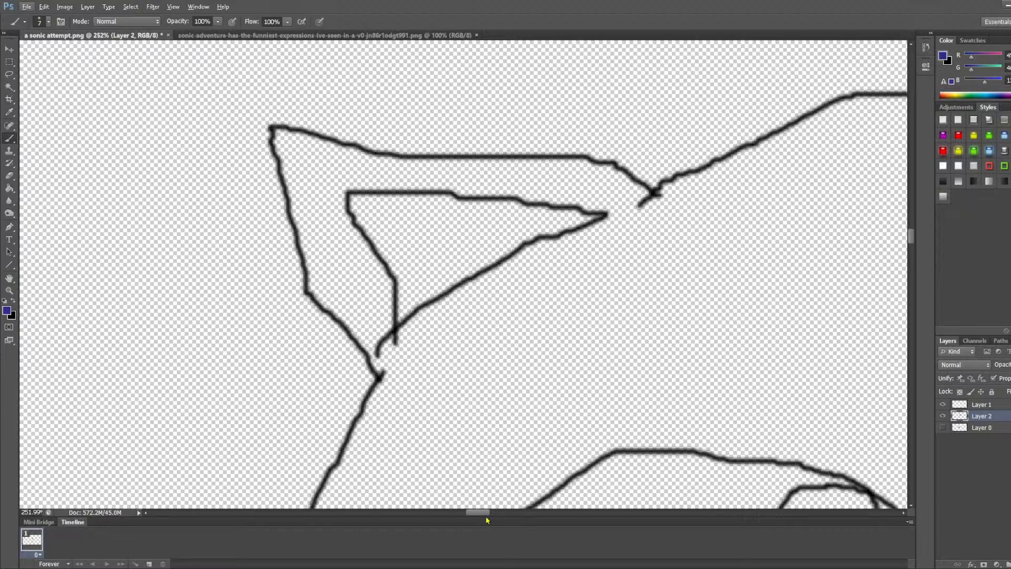
left_click_drag(477, 512, 502, 511)
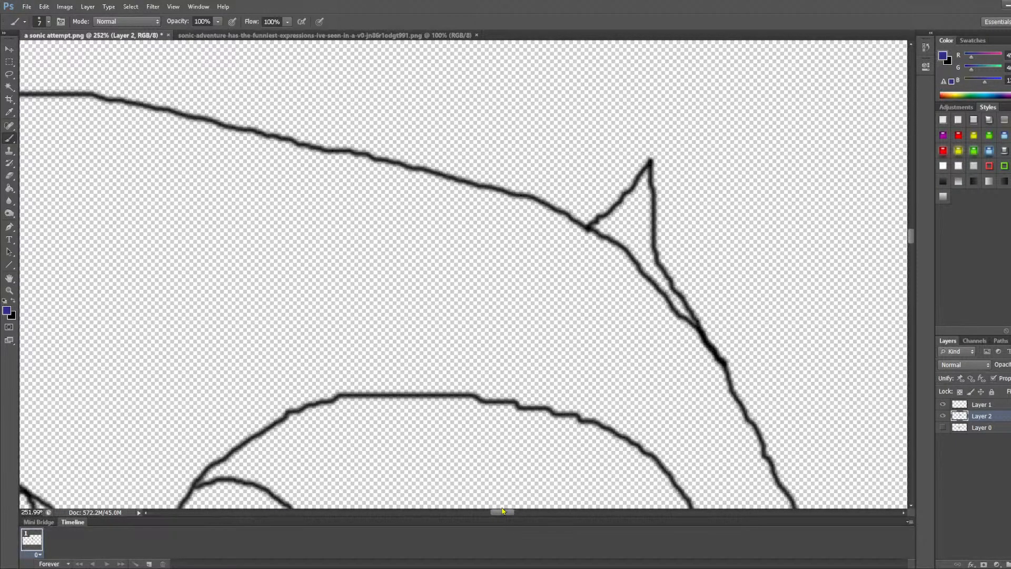
scroll(499, 380, "down", 5)
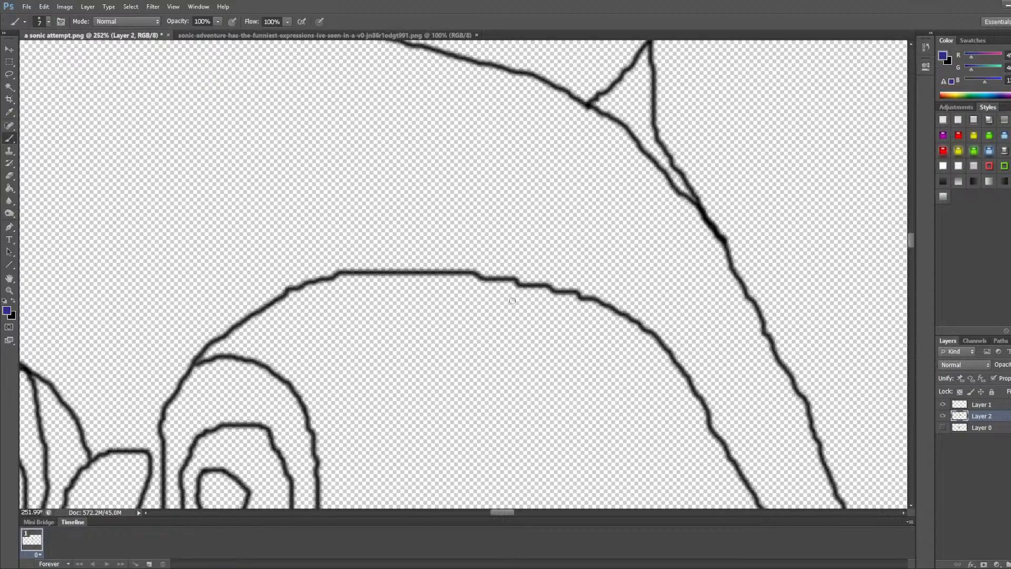
Step: Sample the outline's black as the foreground colour and brush over the top curve of the right iris to close its joint with the eye outline
scroll(201, 232, "up", 8)
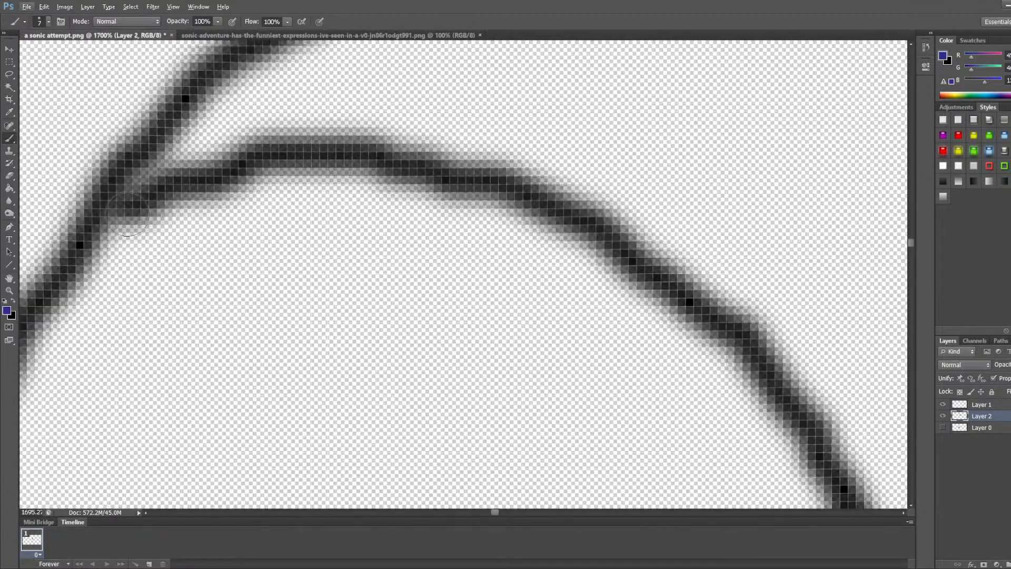
left_click_drag(122, 209, 136, 204)
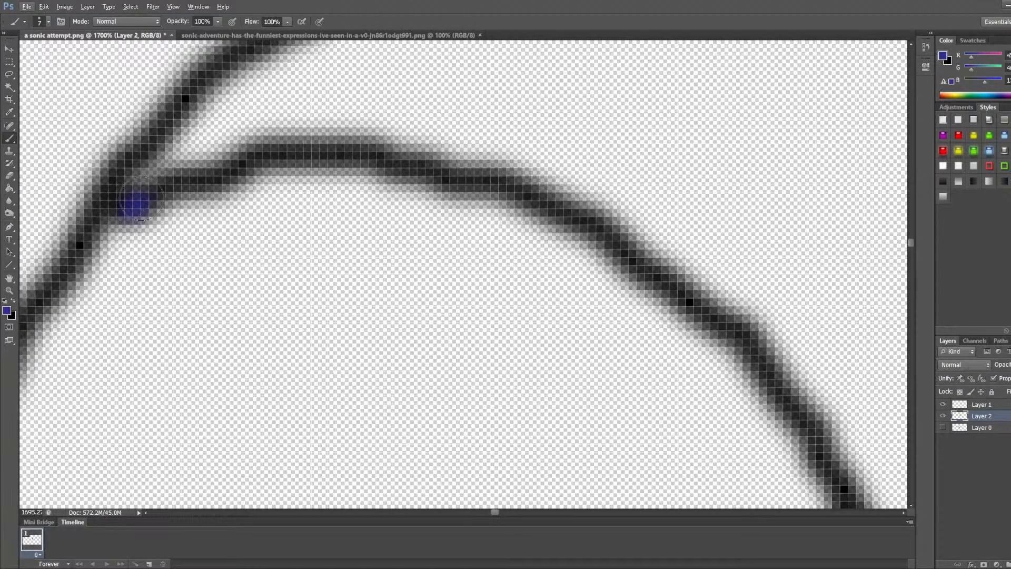
key("ctrl+z")
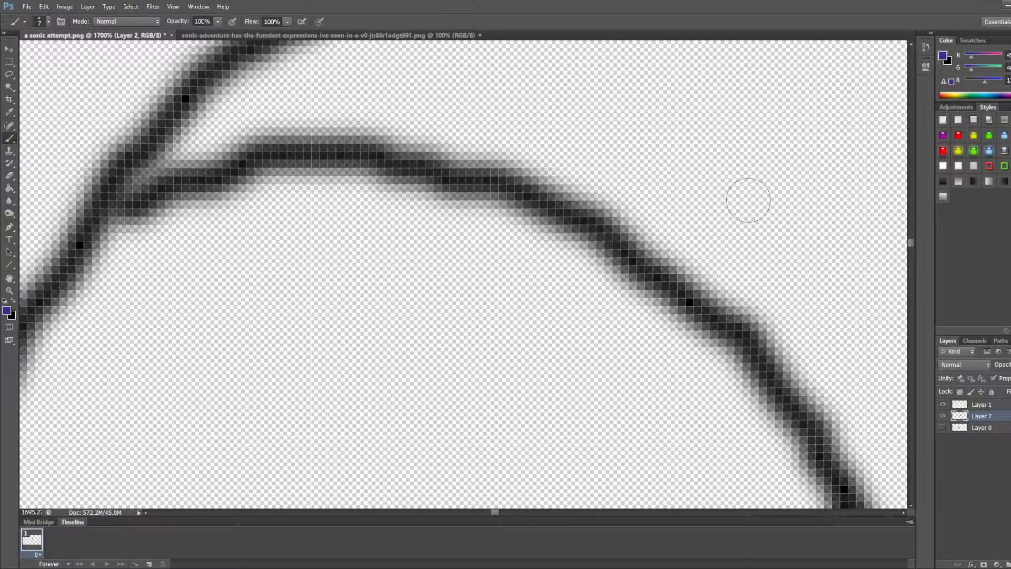
left_click(690, 301, "alt")
mouse_move(127, 216)
left_mouse_down()
mouse_move(123, 205)
mouse_move(158, 193)
mouse_move(147, 192)
mouse_move(244, 160)
mouse_move(350, 153)
mouse_move(462, 174)
mouse_move(570, 209)
mouse_move(753, 339)
mouse_move(792, 387)
left_mouse_up()
Step: Thicken the black lines where the narrow shape between the eyes meets the muzzle, including its right edge
scroll(705, 327, "down", 4)
scroll(623, 314, "down", 3)
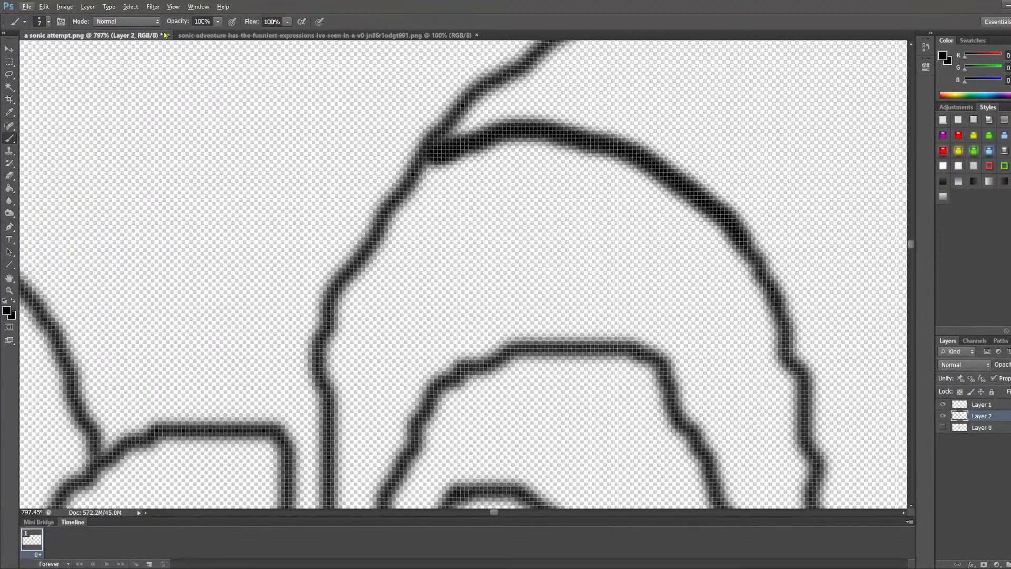
scroll(530, 311, "down", 2)
scroll(530, 312, "down", 4)
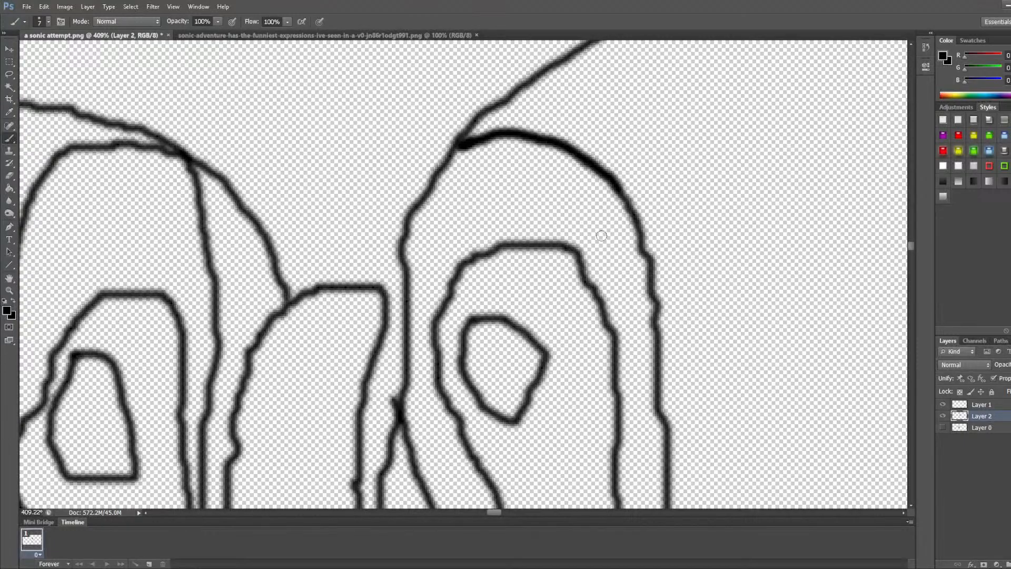
scroll(646, 277, "down", 7)
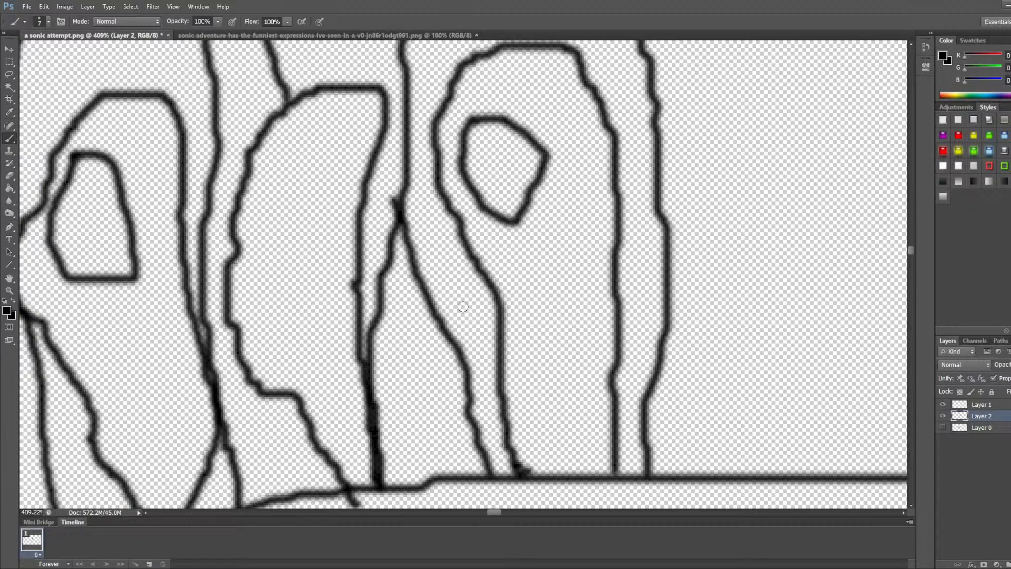
scroll(403, 268, "up", 2)
scroll(368, 279, "down", 8)
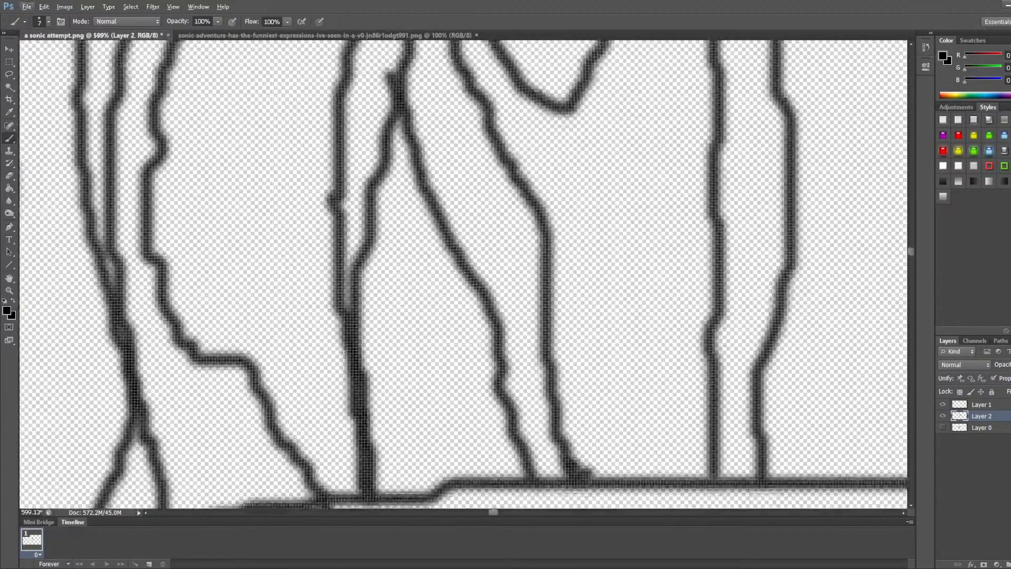
scroll(329, 373, "up", 5)
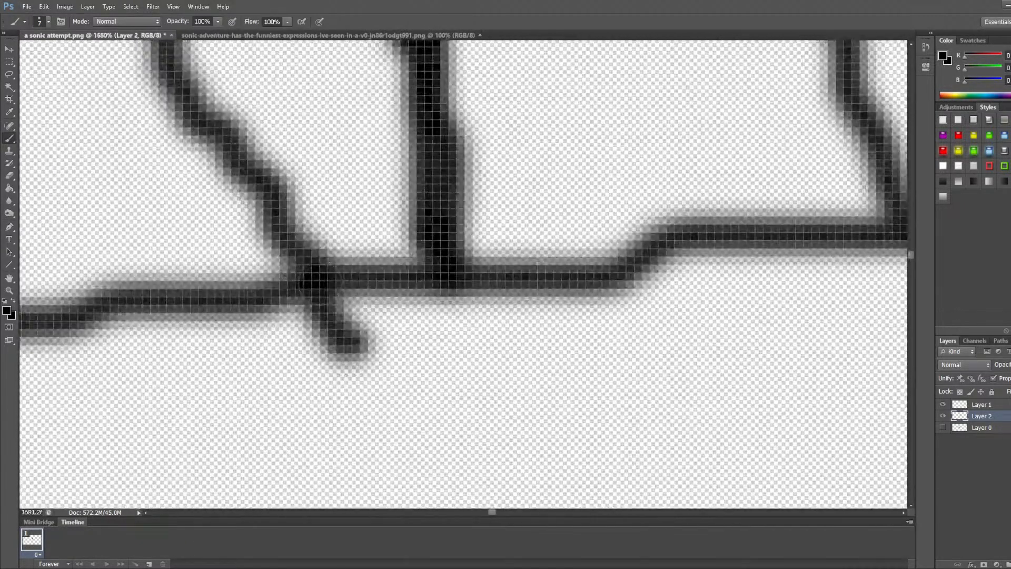
mouse_move(310, 276)
left_mouse_down()
mouse_move(424, 266)
mouse_move(438, 246)
mouse_move(429, 87)
left_mouse_up()
scroll(429, 116, "up", 2)
scroll(429, 114, "up", 2)
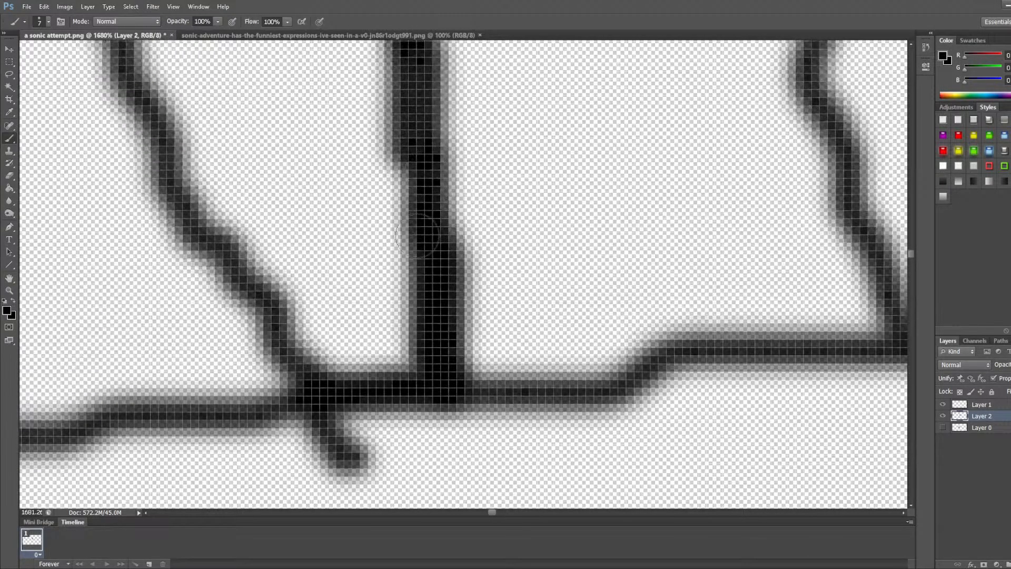
left_click_drag(424, 211, 411, 89)
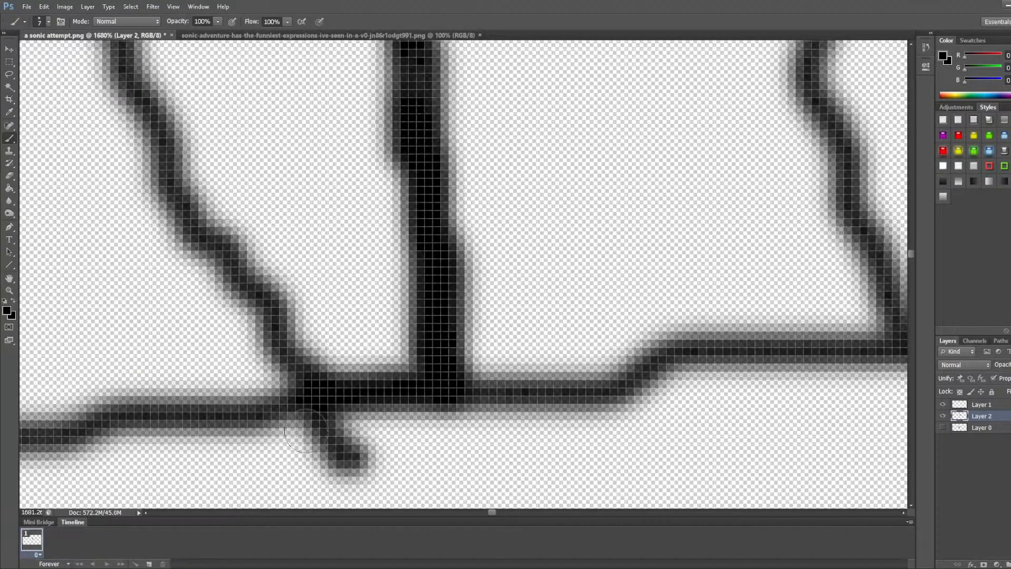
Step: Thicken the lower left edge of the narrow shape between the eyes with a black brush stroke up from the muzzle line
mouse_move(311, 388)
left_mouse_down()
mouse_move(186, 215)
mouse_move(112, 59)
left_mouse_up()
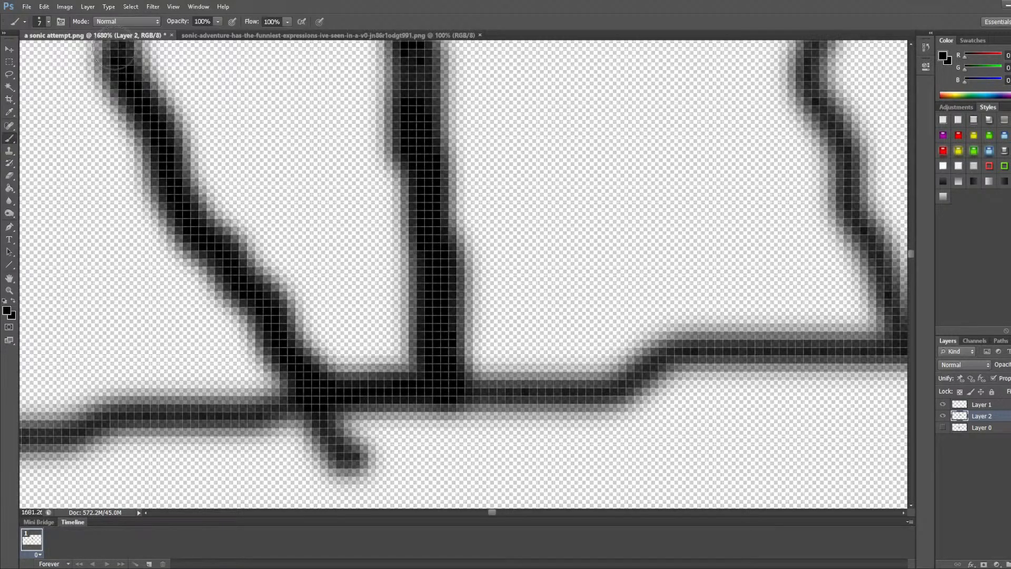
scroll(130, 146, "up", 3)
scroll(130, 146, "down", 4)
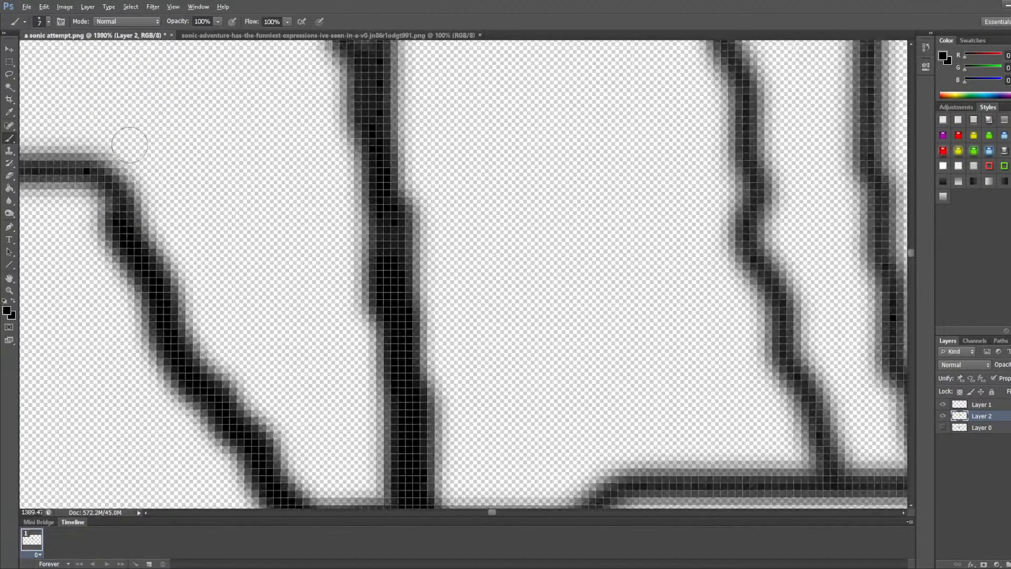
scroll(131, 158, "up", 3)
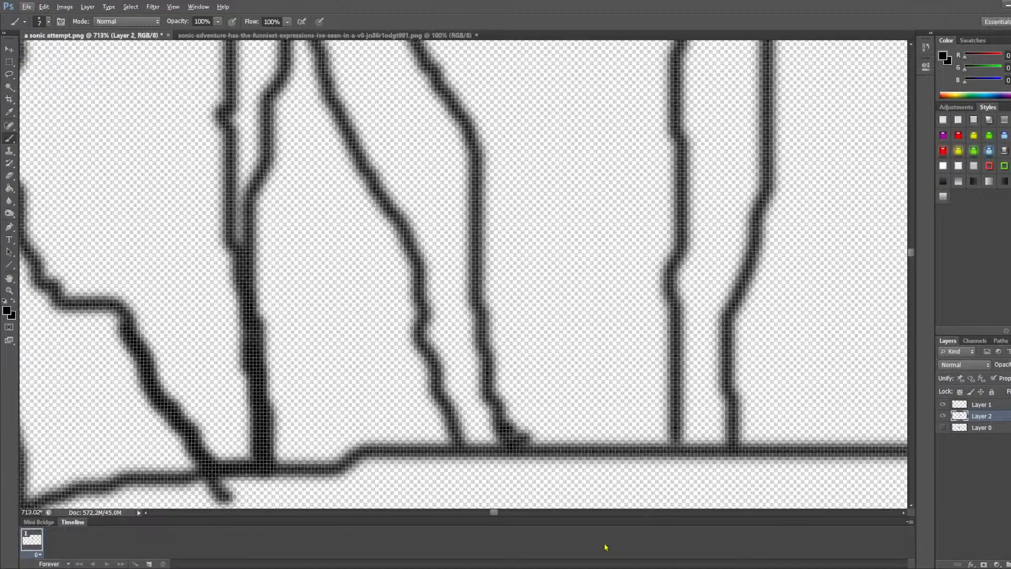
Step: Try to fill the narrow shape between the eyes with black using the Paint Bucket, and undo it
left_click(146, 512)
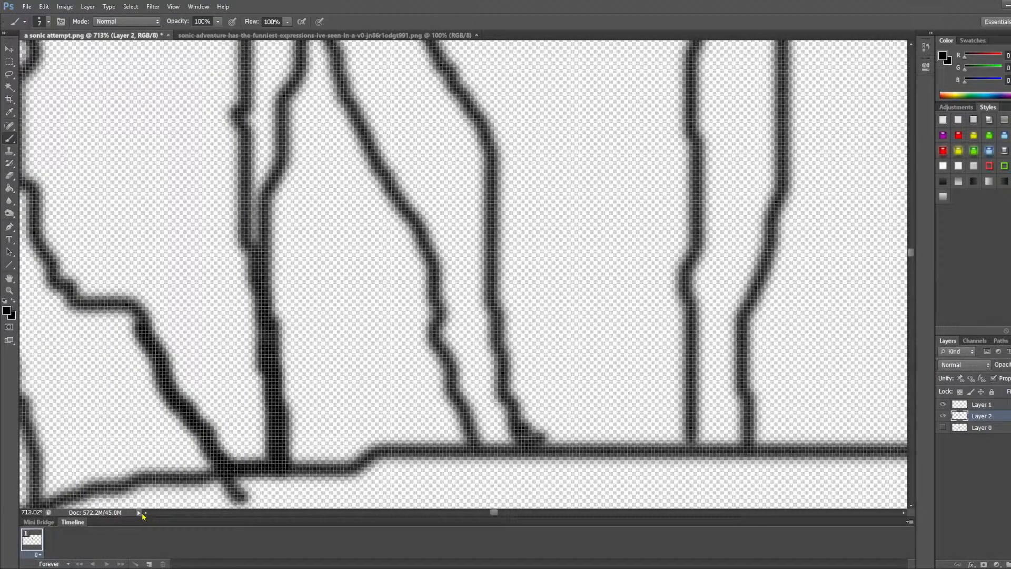
left_click(145, 513)
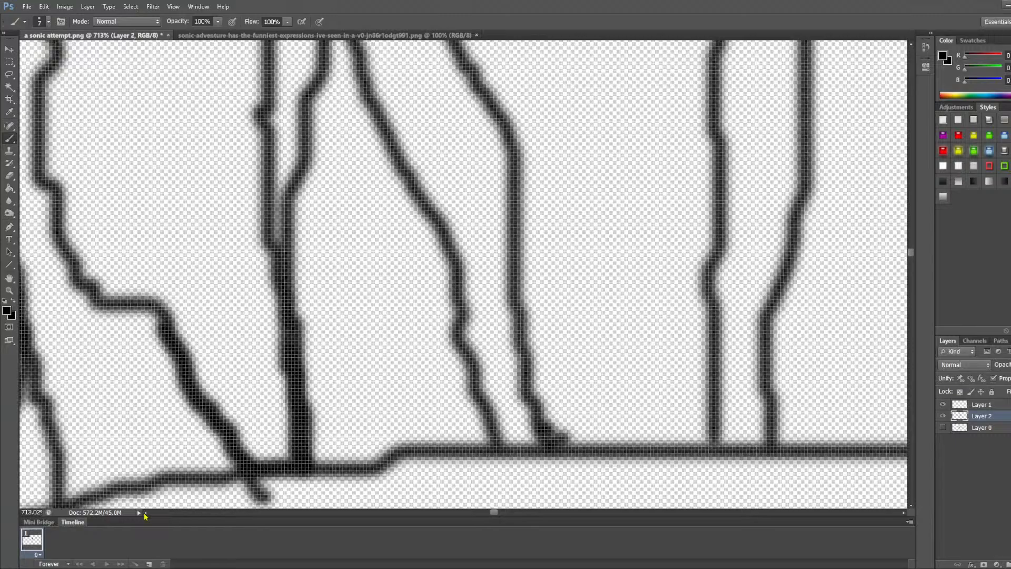
left_click(145, 514)
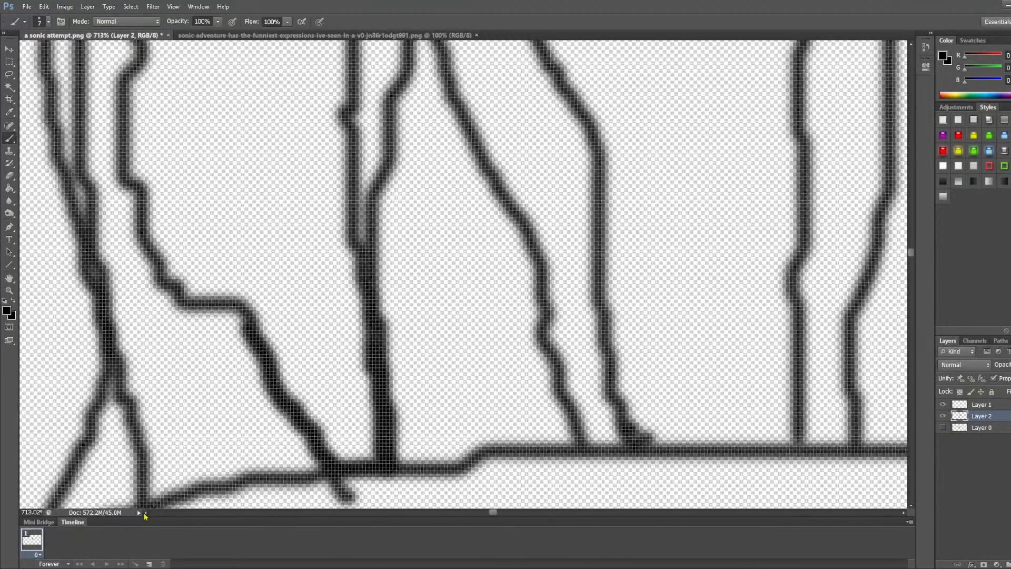
left_click(145, 513)
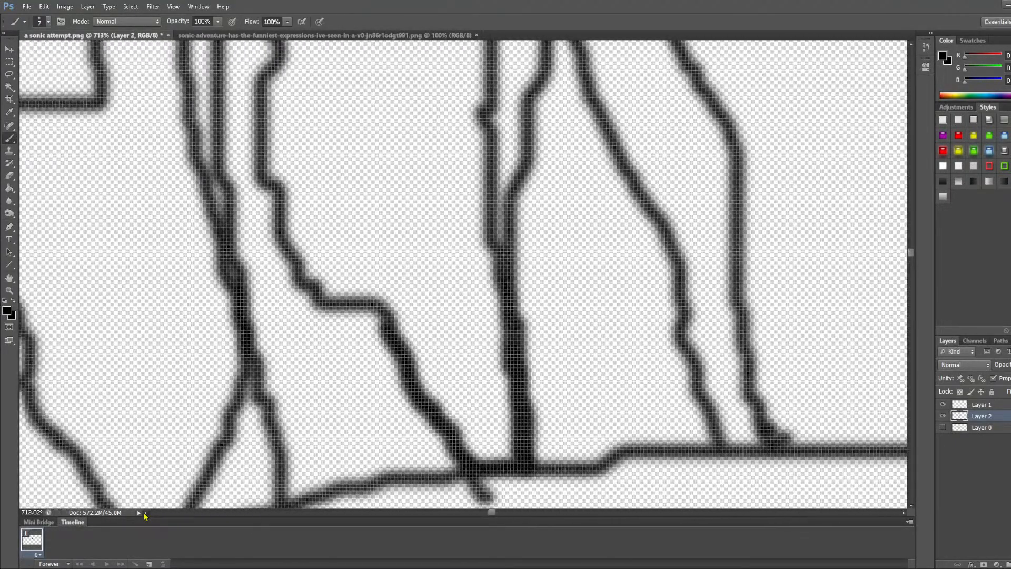
scroll(496, 217, "up", 10)
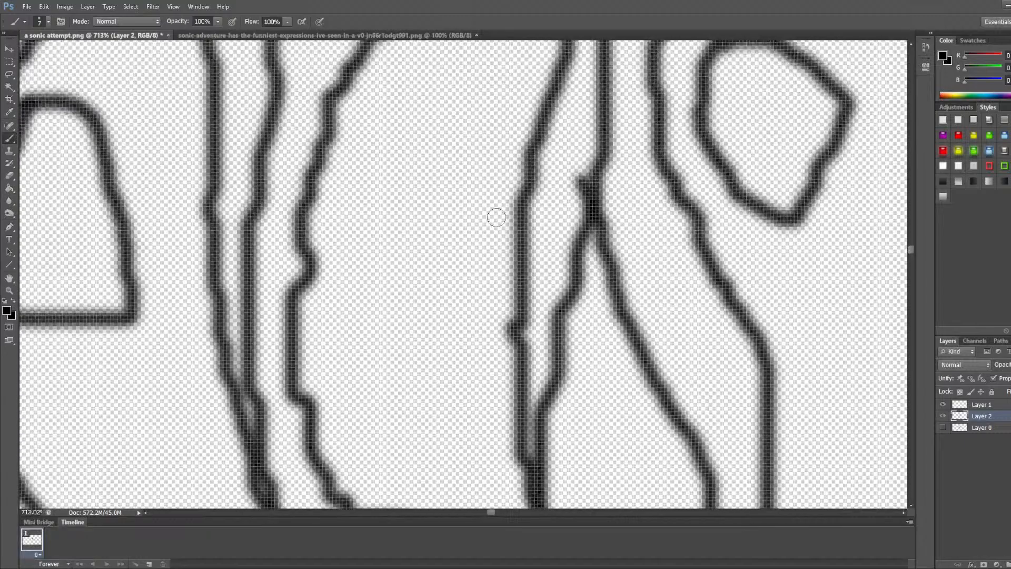
scroll(496, 217, "up", 1)
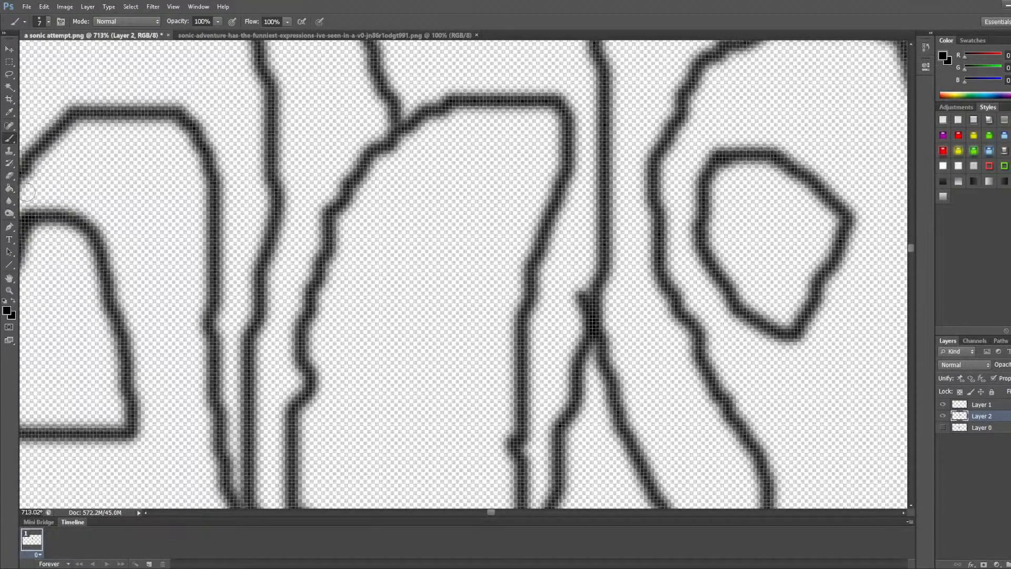
left_click(9, 189)
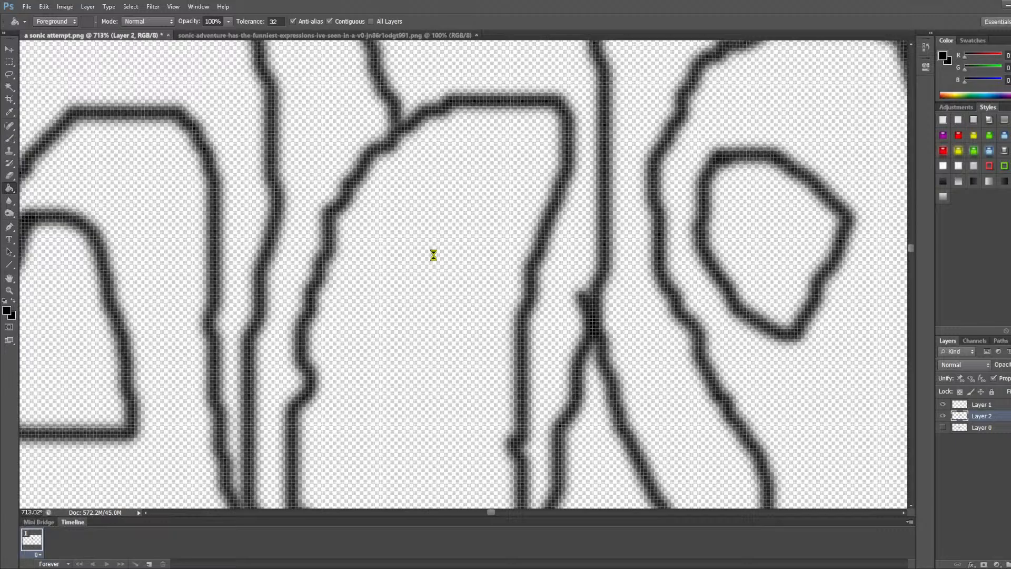
key("ctrl+z")
scroll(372, 215, "down", 10)
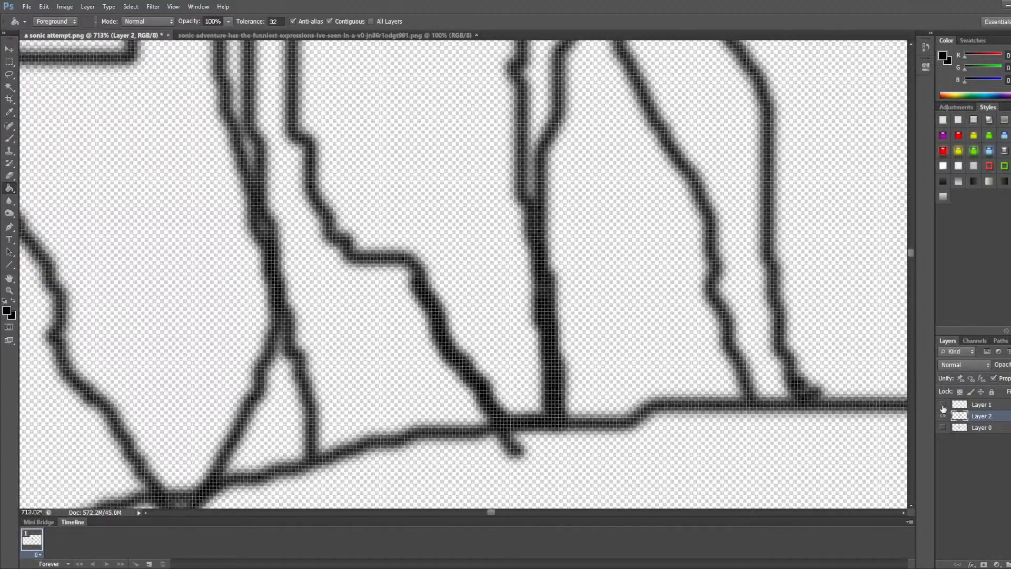
Step: Check Layer 1's visibility and merge Layer 1 and Layer 2 into a single layer
left_click(943, 405)
left_click(943, 405)
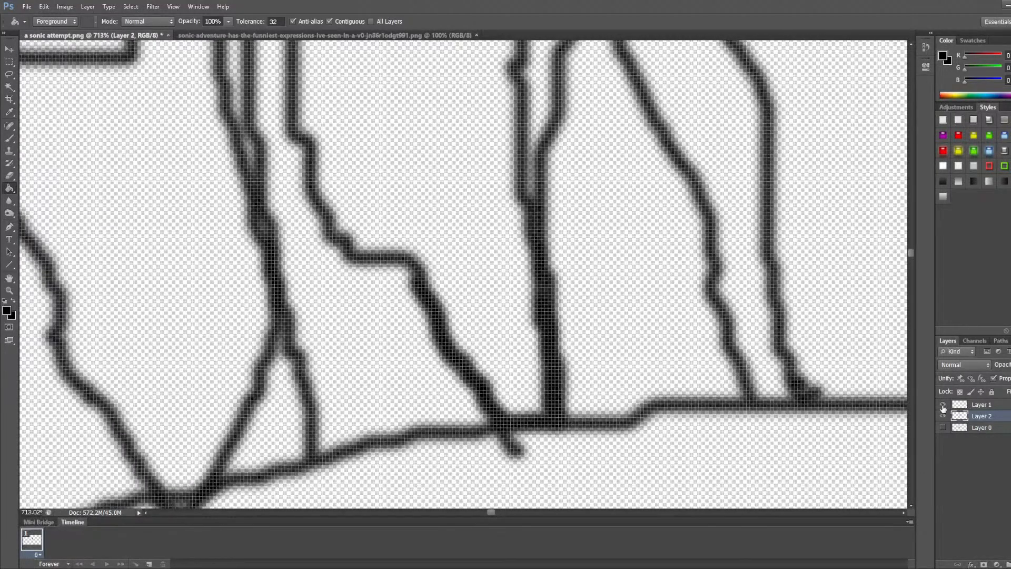
left_click(972, 410, "shift")
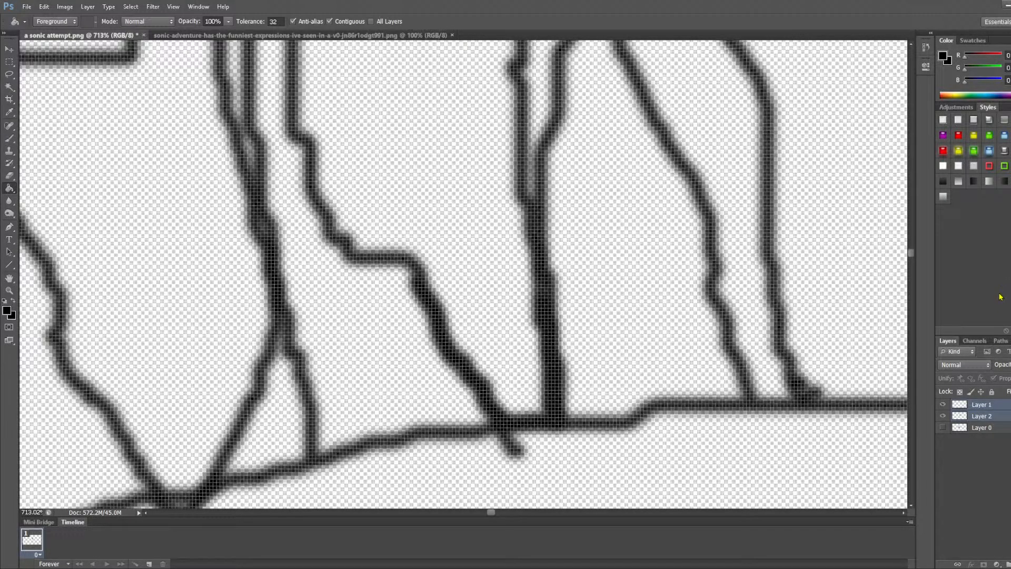
key("ctrl+e")
Step: Fill the narrow shape between the eyes with black, including its soft outline so no light fringe remains
scroll(424, 205, "down", 3)
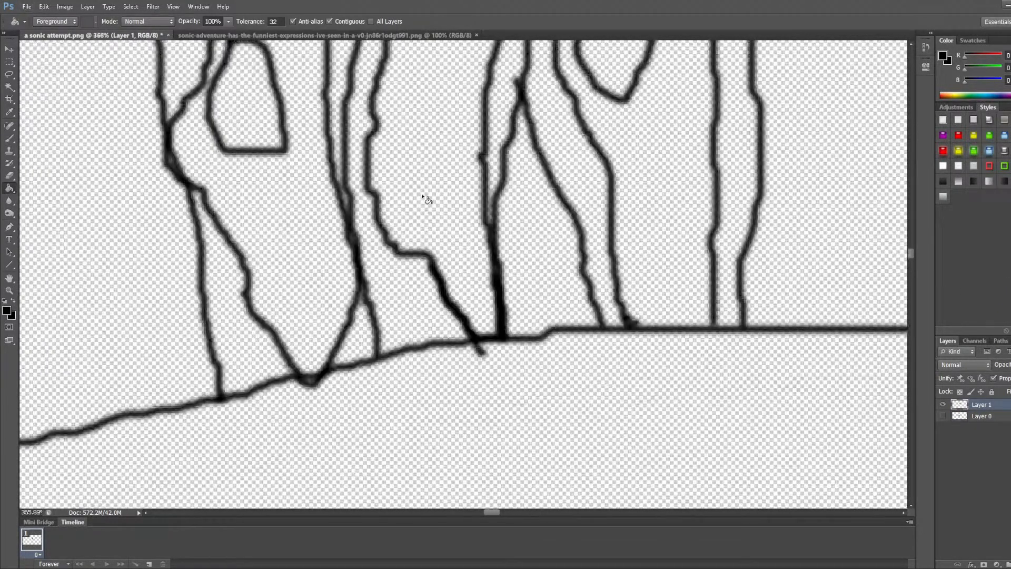
left_click(424, 199)
scroll(464, 211, "up", 3)
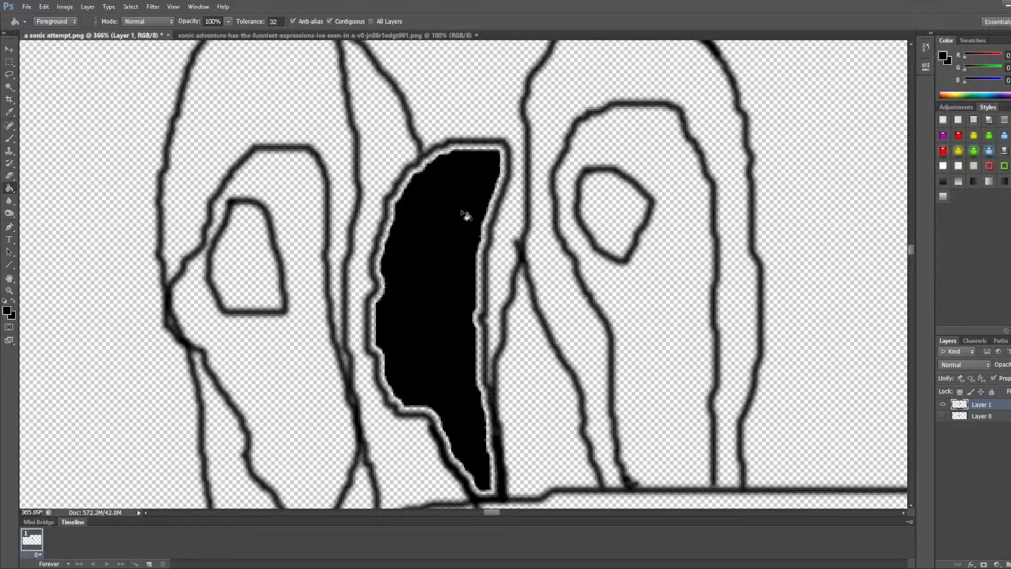
left_click(398, 198)
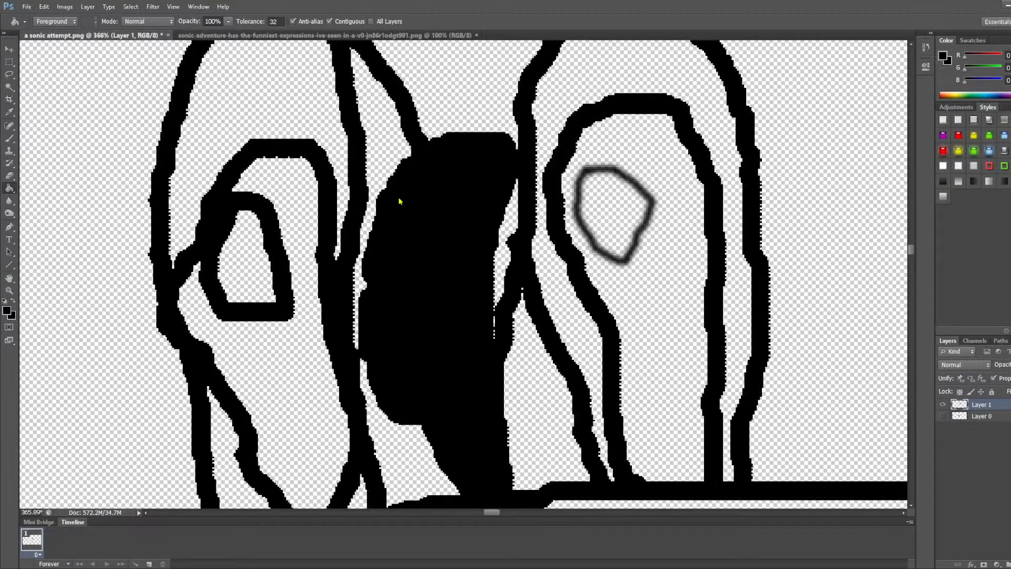
Step: Fill the outline of the right eye's highlight and the pupils of both eyes with black, leaving the highlights empty
scroll(639, 254, "down", 8)
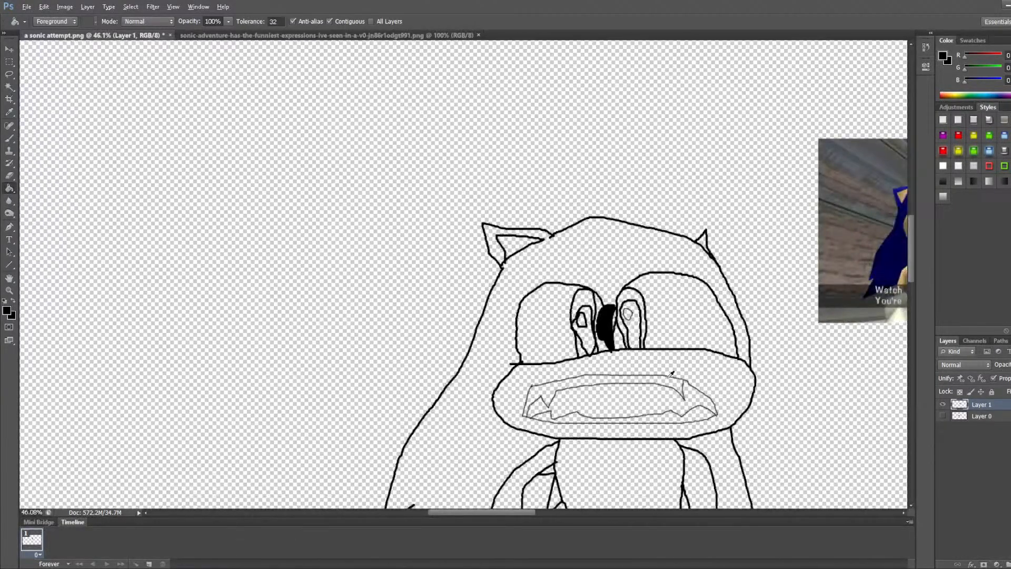
scroll(672, 373, "up", 5)
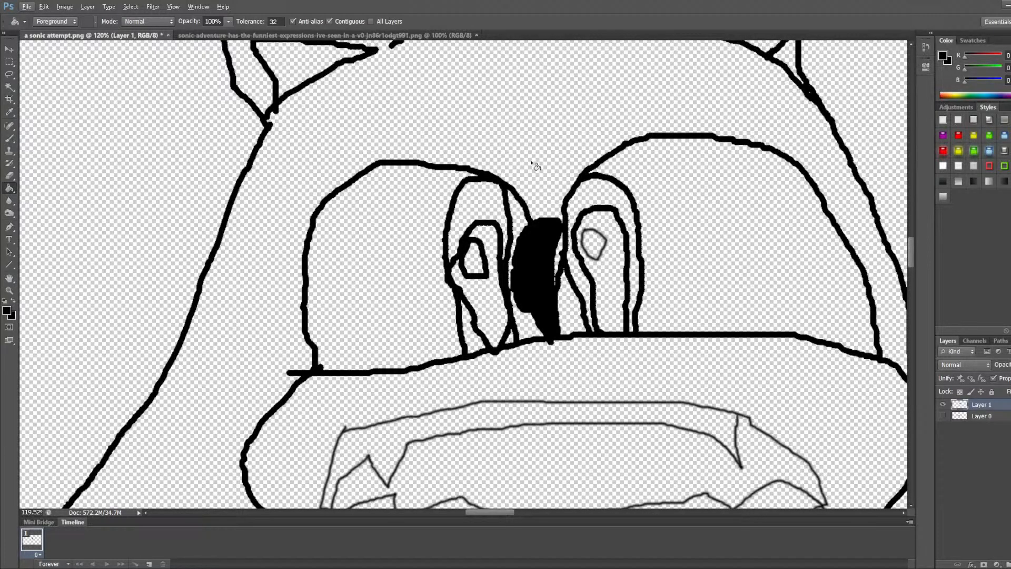
scroll(648, 243, "up", 10)
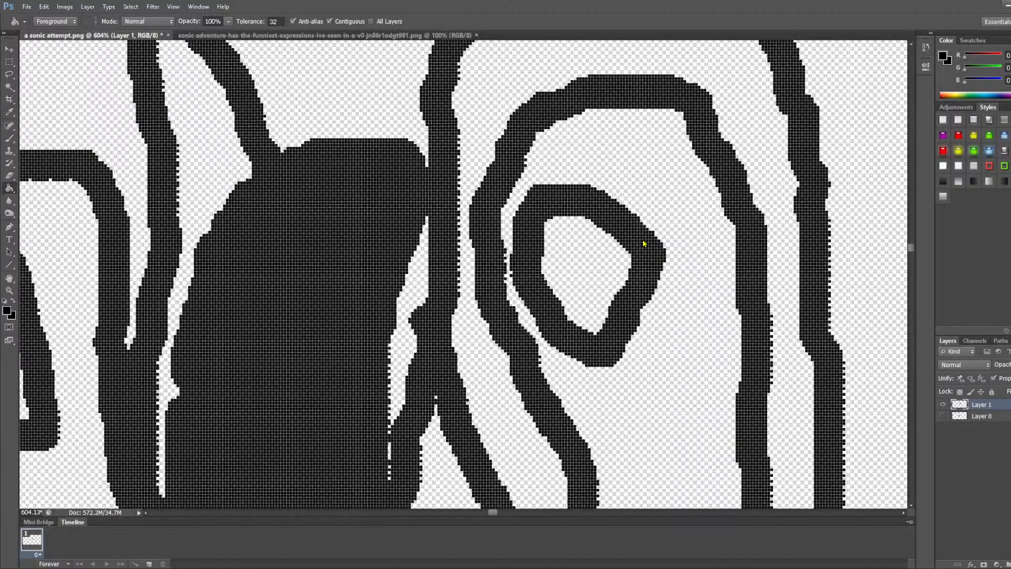
scroll(514, 273, "down", 6)
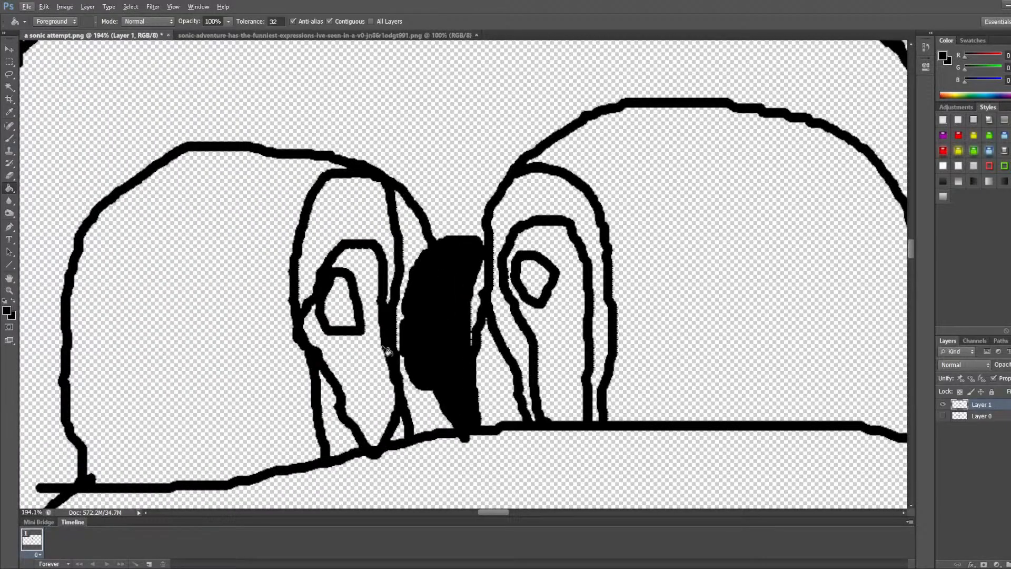
left_click(379, 366)
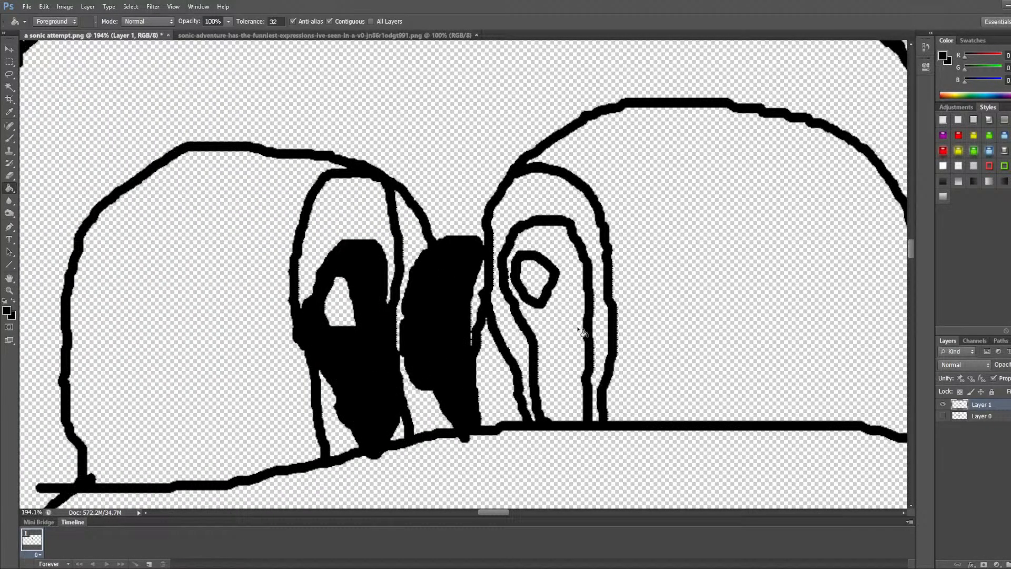
left_click(571, 338)
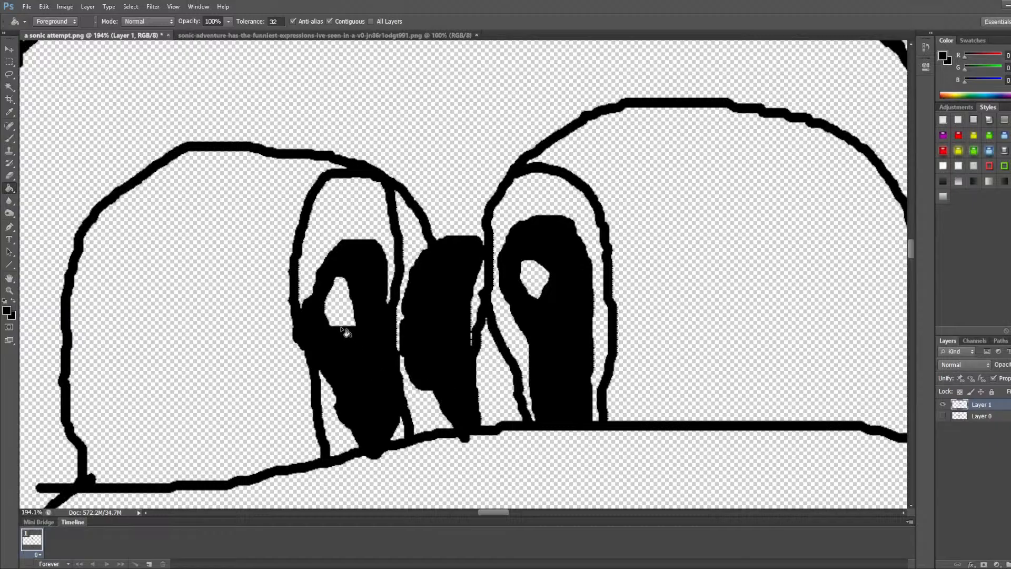
Step: Draw a closed rounded belly patch inside the torso with the Brush tool in black
scroll(616, 316, "down", 4)
scroll(700, 235, "down", 5)
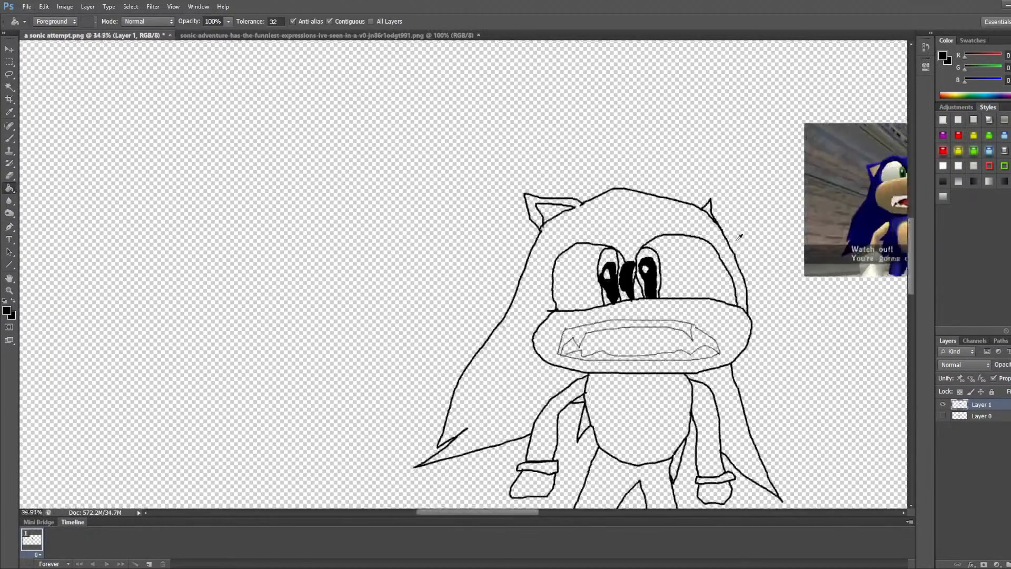
scroll(745, 267, "up", 4)
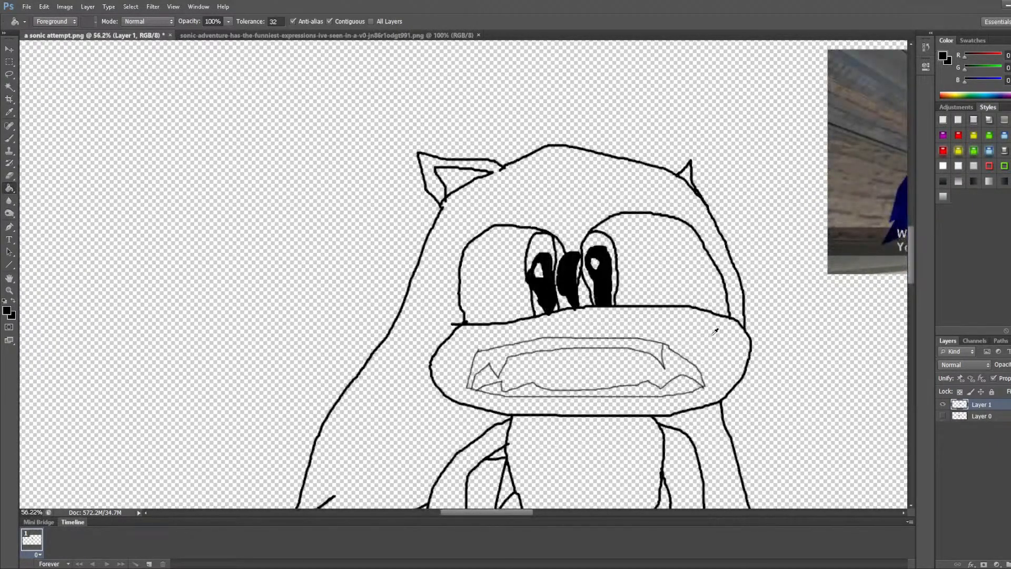
scroll(708, 348, "down", 2)
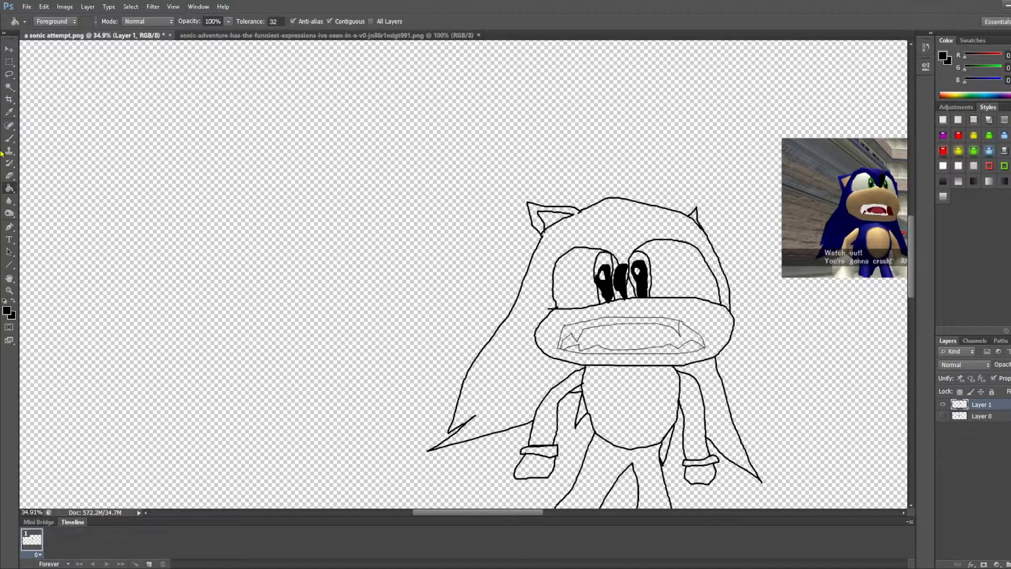
left_click(9, 138)
scroll(681, 361, "up", 2)
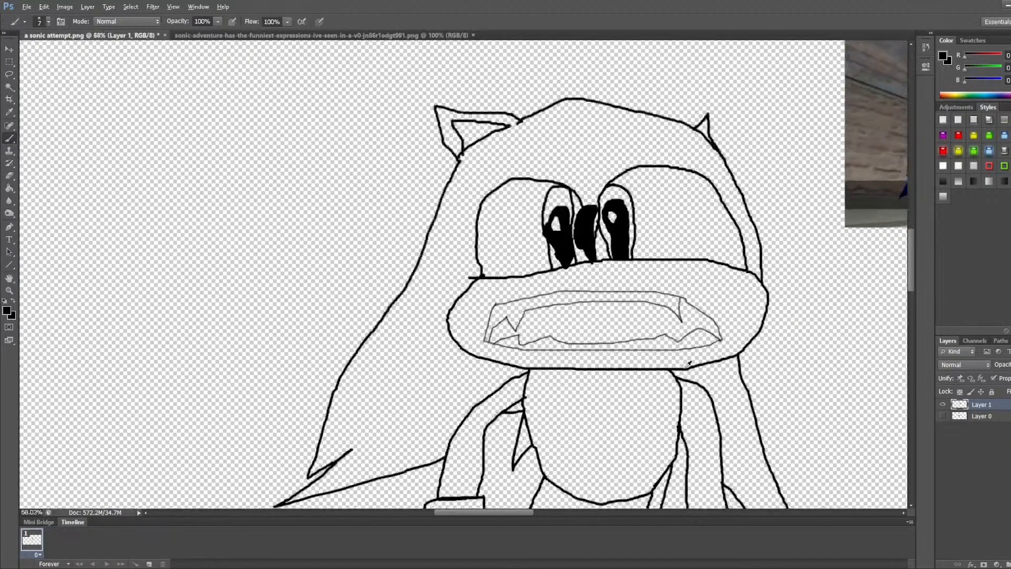
scroll(688, 364, "up", 1)
scroll(477, 222, "down", 2)
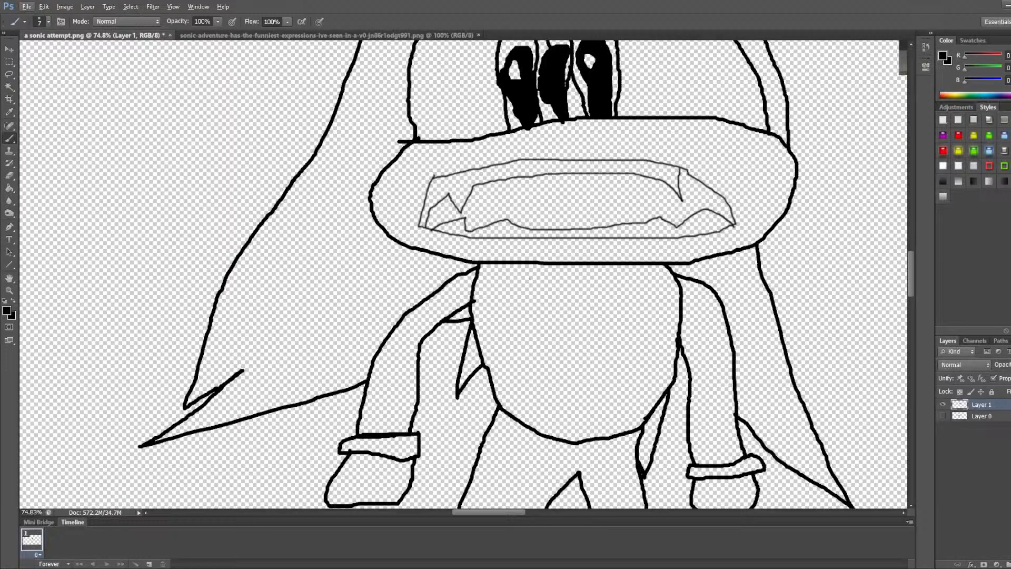
mouse_move(524, 275)
left_mouse_down()
mouse_move(519, 317)
mouse_move(534, 362)
mouse_move(558, 402)
mouse_move(585, 408)
mouse_move(617, 362)
mouse_move(627, 306)
mouse_move(603, 282)
mouse_move(522, 276)
left_mouse_up()
scroll(769, 335, "down", 3)
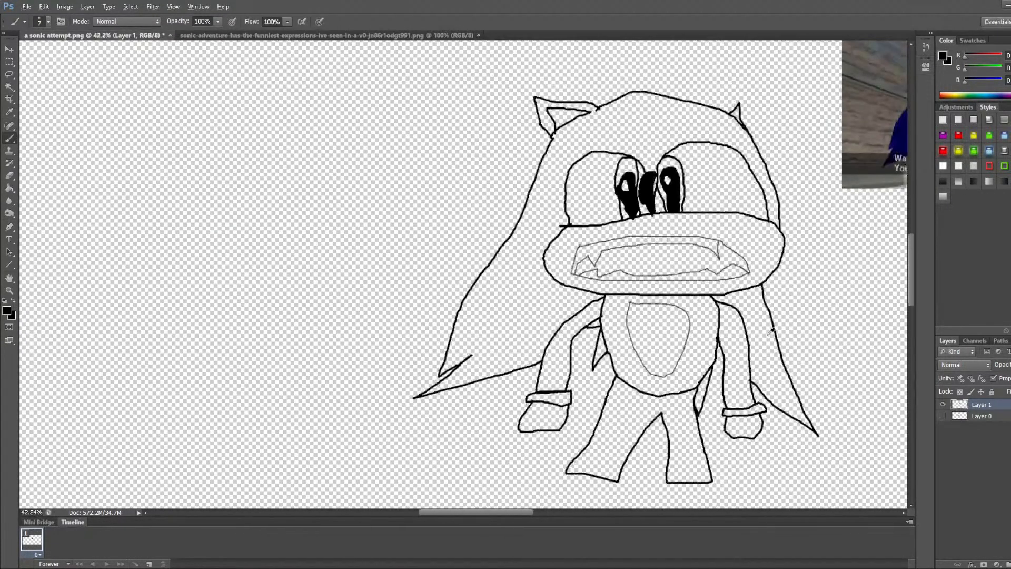
Step: Sample the tan from Sonic's belly in the reference screenshot and fill the belly patch and both arms with it
left_click_drag(508, 514, 553, 514)
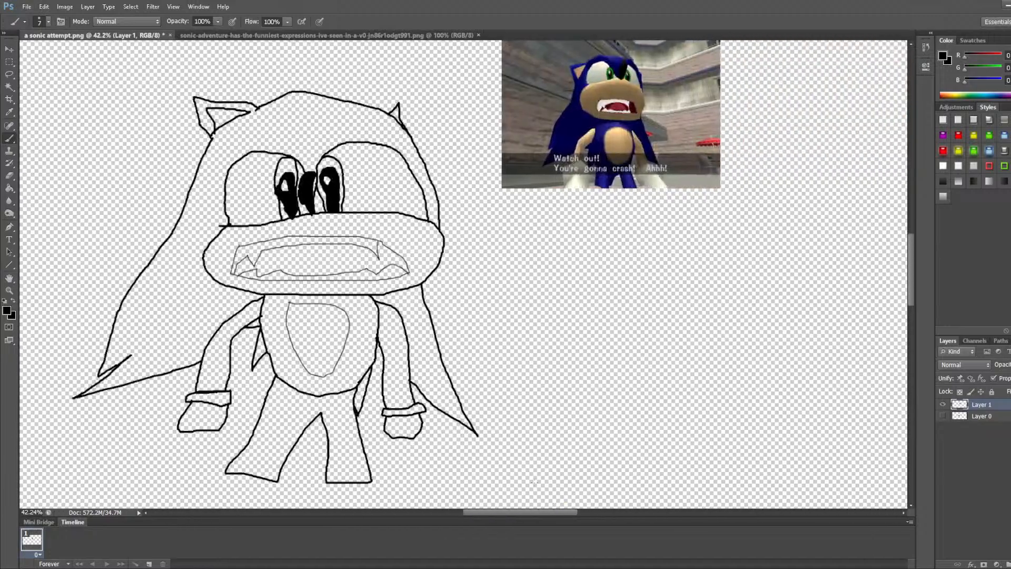
scroll(447, 325, "up", 1)
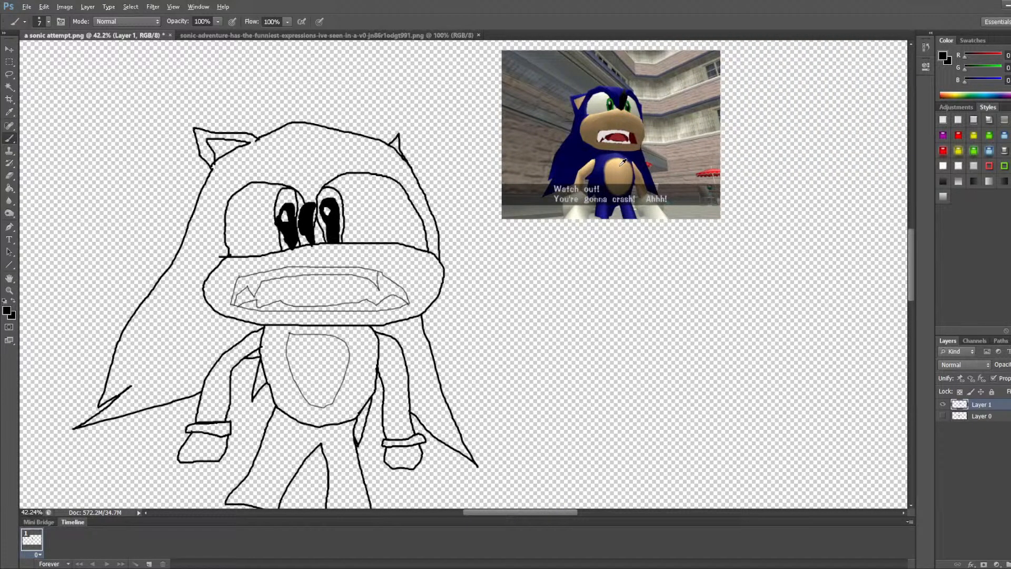
left_click(623, 163, "alt")
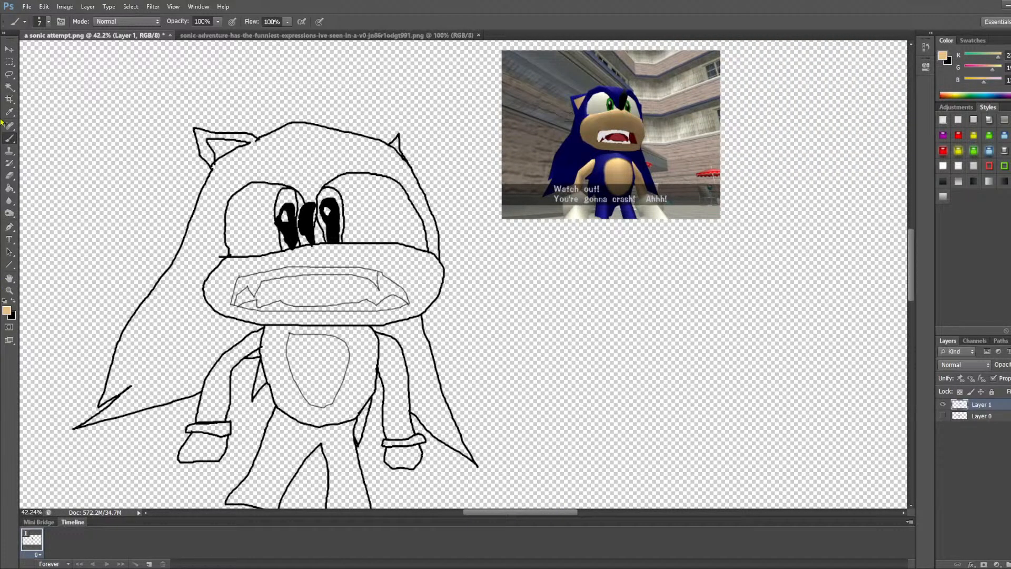
left_click(10, 188)
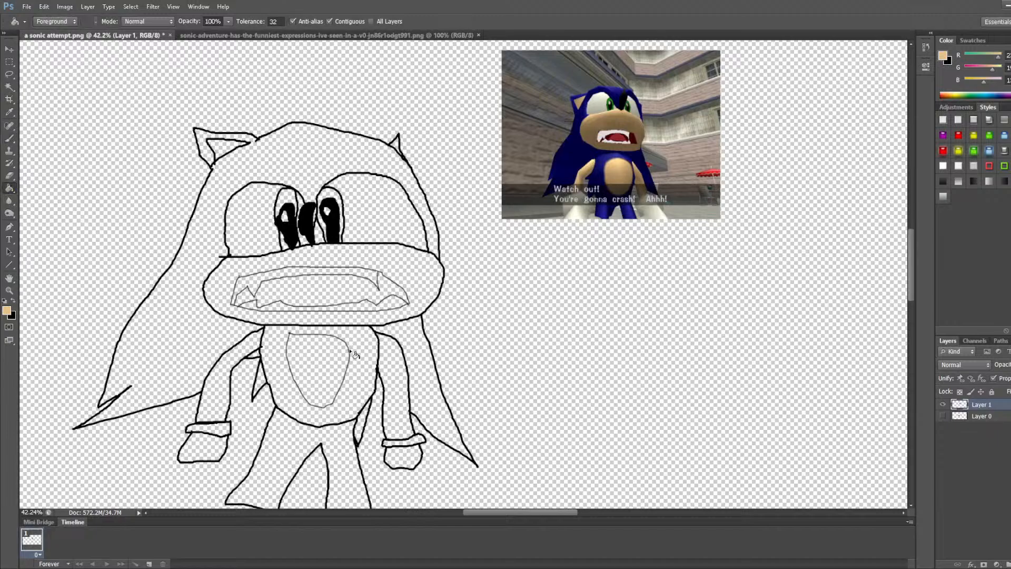
left_click(323, 370)
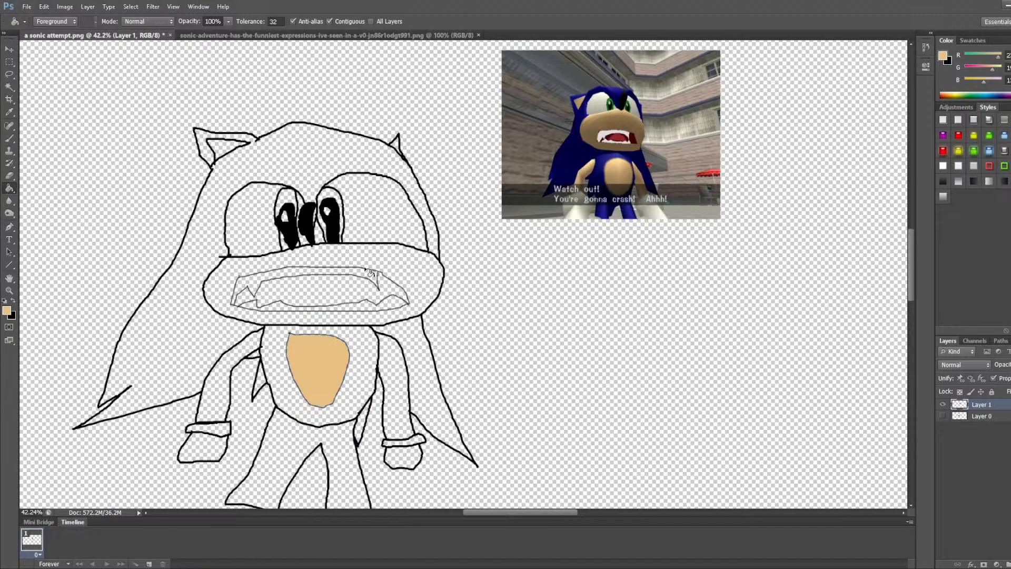
left_click(393, 388)
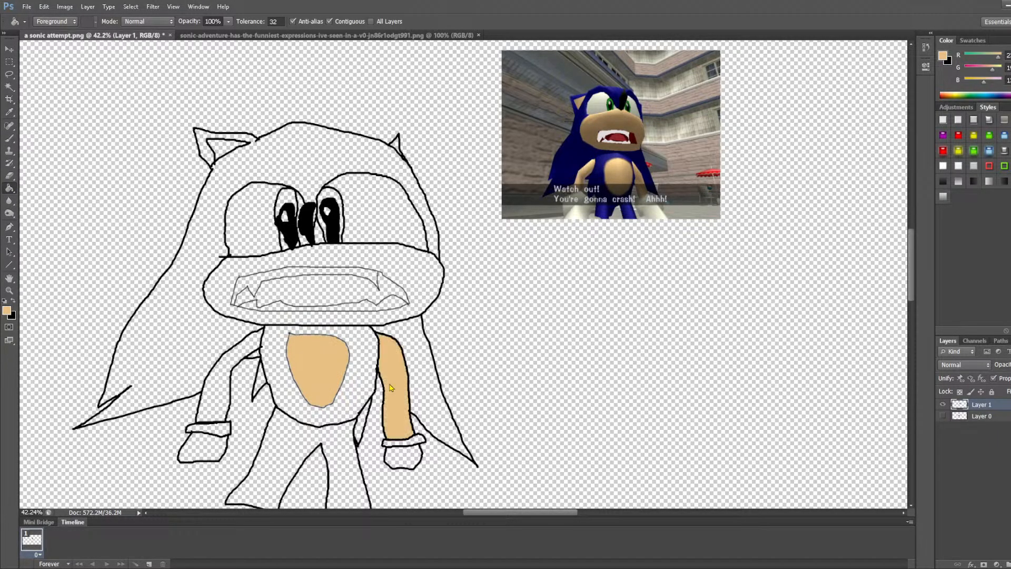
left_click(240, 358)
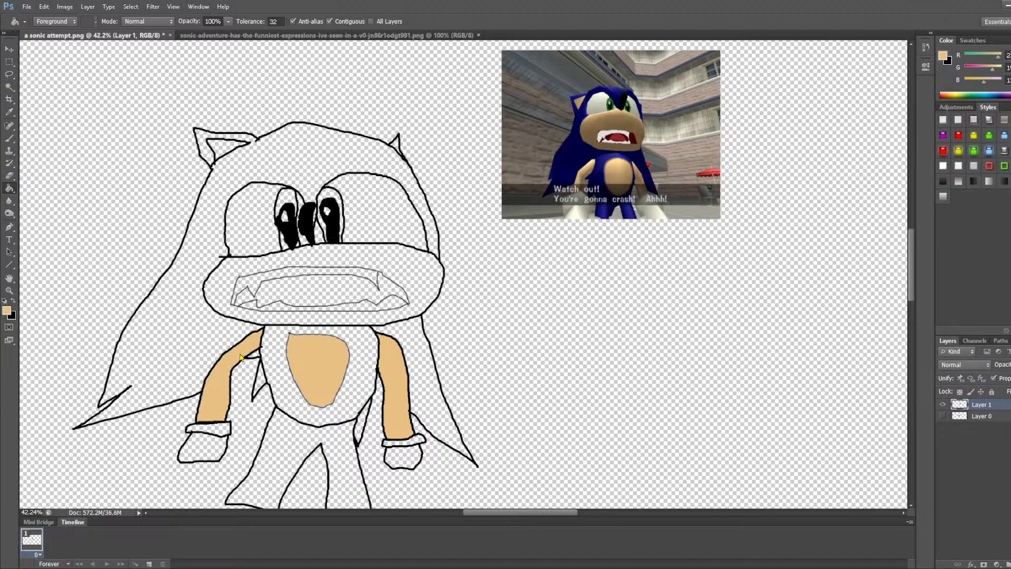
Step: Fill the muzzle around the mouth and the inner ear with the tan sampled from the belly
left_click(328, 258)
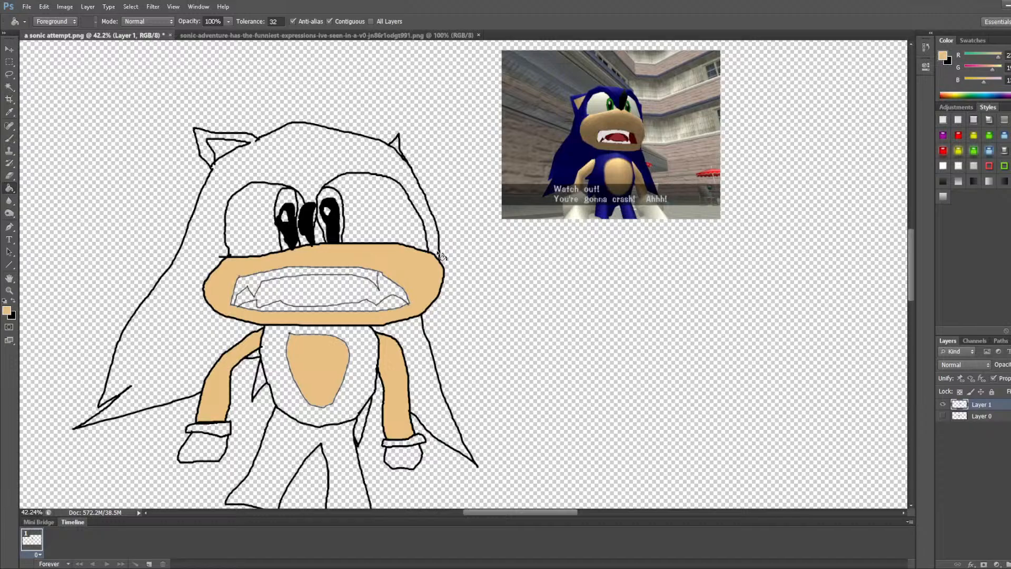
left_click(231, 149)
Step: Try filling the upper teeth with the off-white sampled from Sonic's teeth in the reference screenshot
scroll(606, 158, "up", 5)
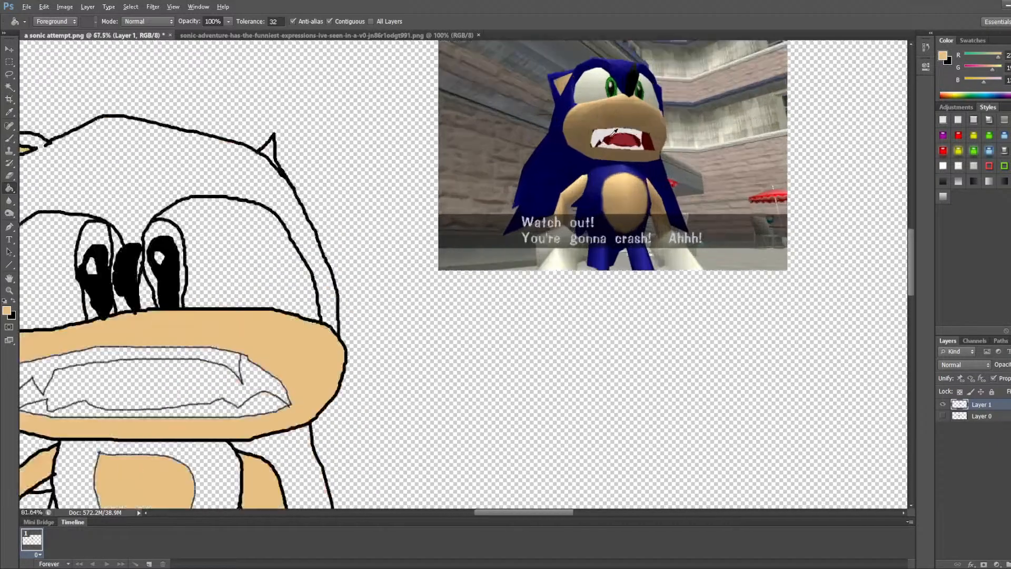
scroll(614, 132, "up", 2)
left_click(613, 124, "alt")
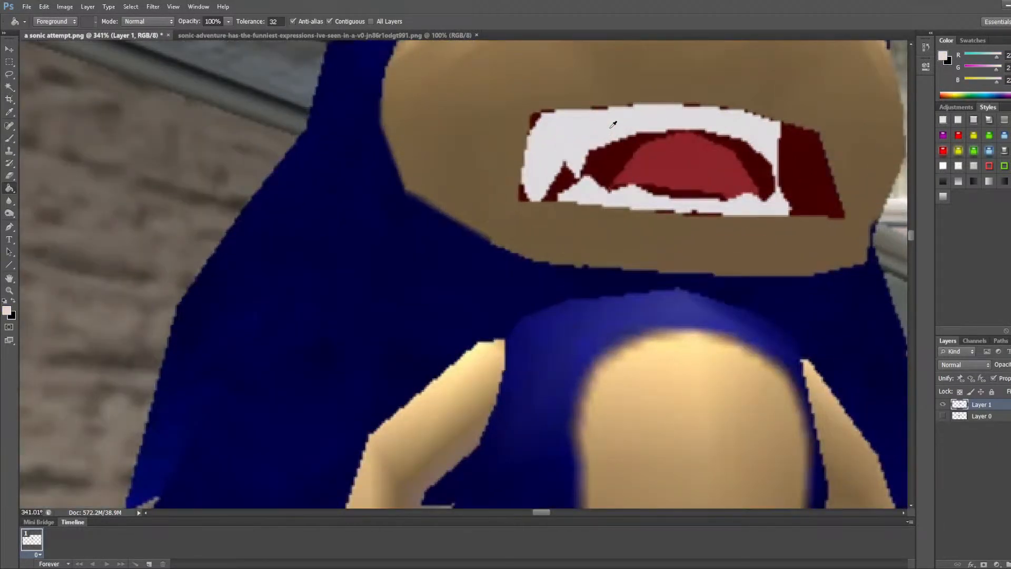
scroll(429, 248, "down", 6)
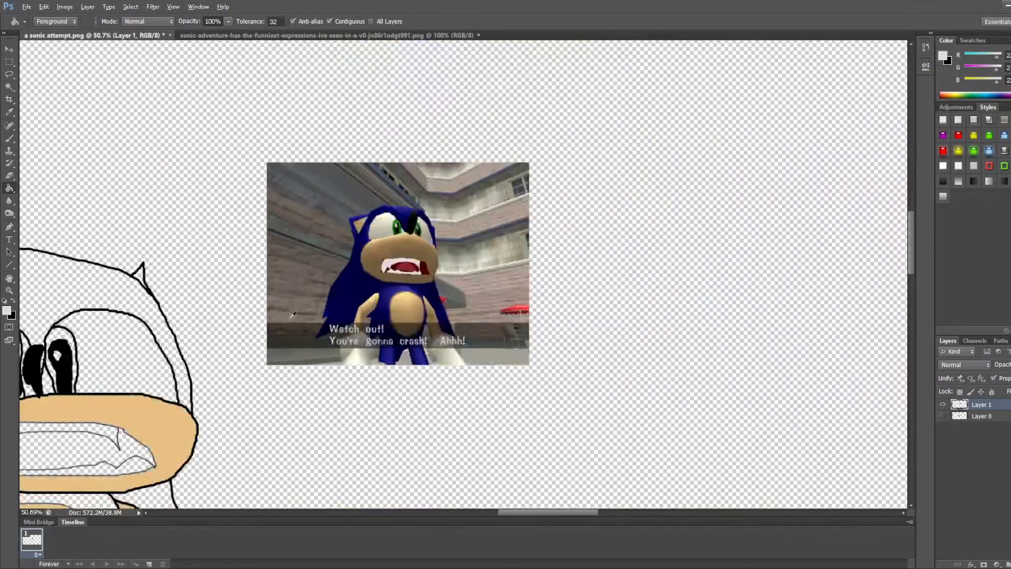
scroll(252, 339, "down", 2)
scroll(179, 351, "up", 3)
scroll(410, 289, "down", 2)
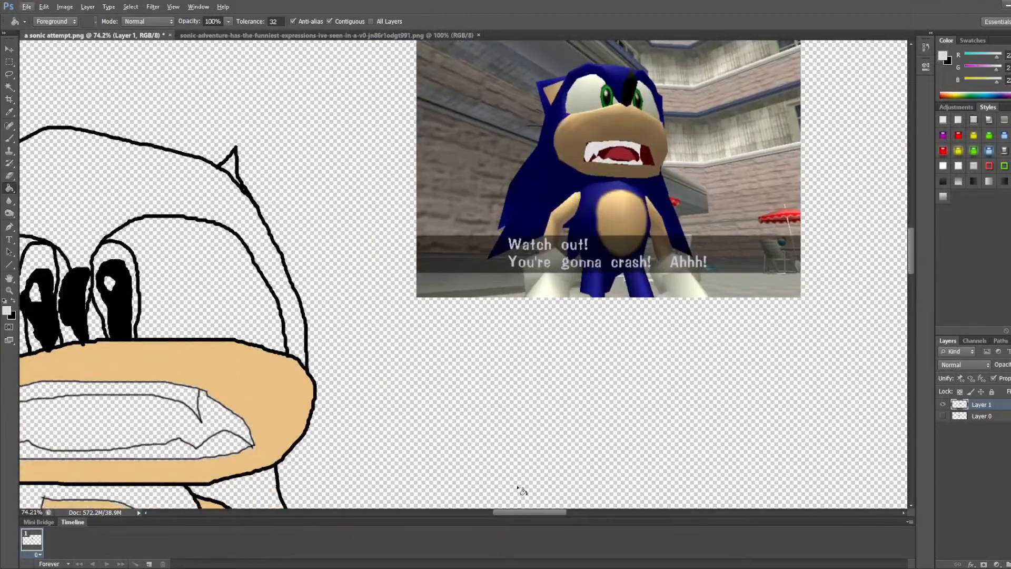
mouse_move(531, 512)
left_mouse_down()
mouse_move(503, 513)
mouse_move(513, 525)
left_mouse_up()
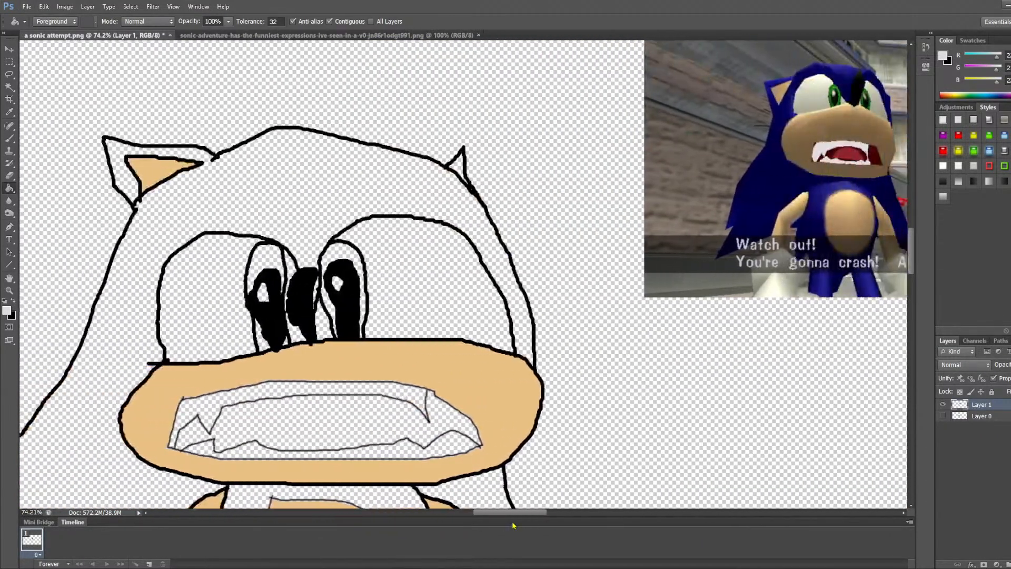
scroll(400, 307, "down", 1)
left_click(268, 350)
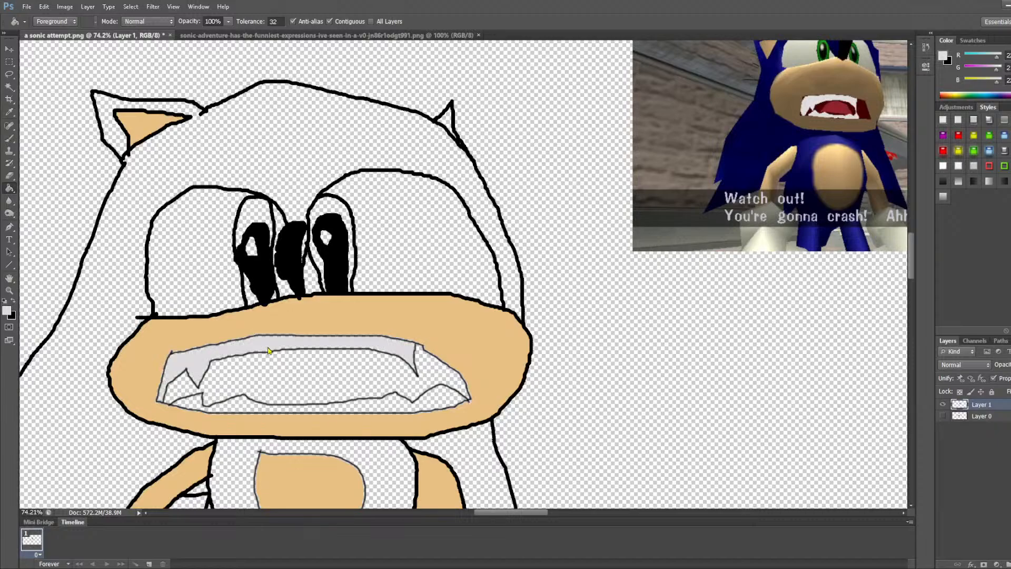
key("ctrl+z")
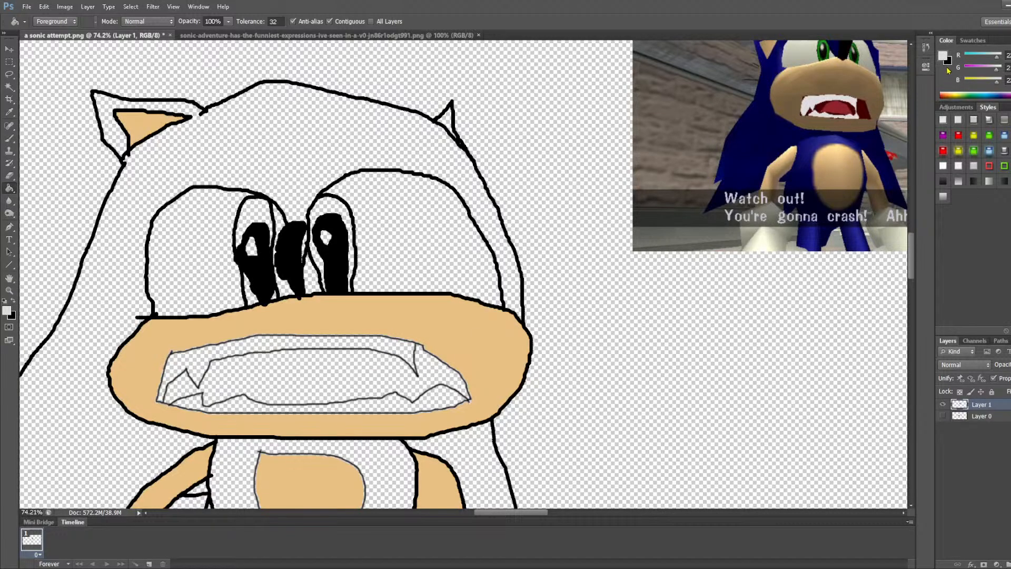
Step: Pick white as the foreground colour and fill the upper and lower teeth, both pupil highlights and the whites of both eyes
key("i")
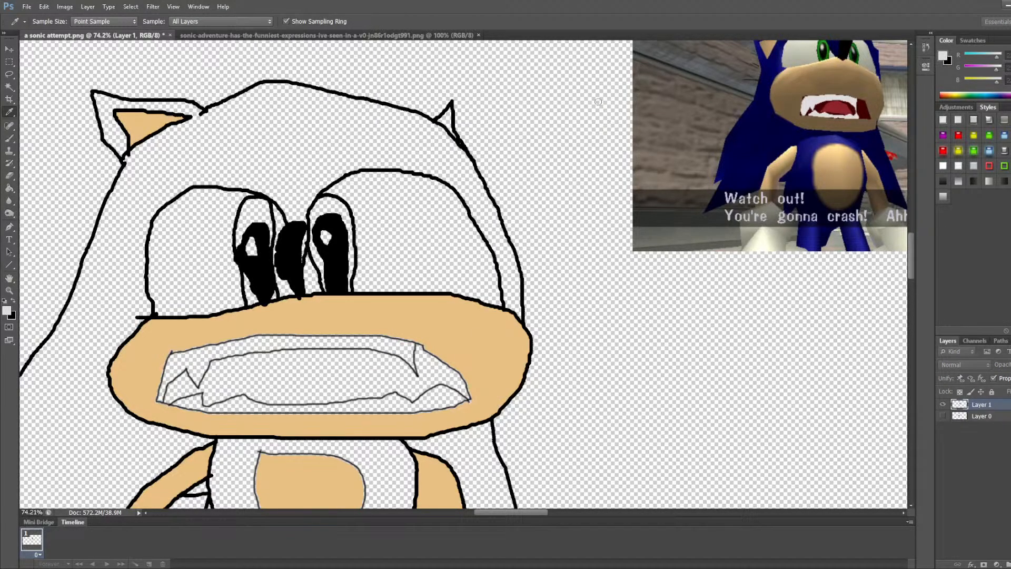
left_click(824, 90)
key("g")
left_click(201, 368)
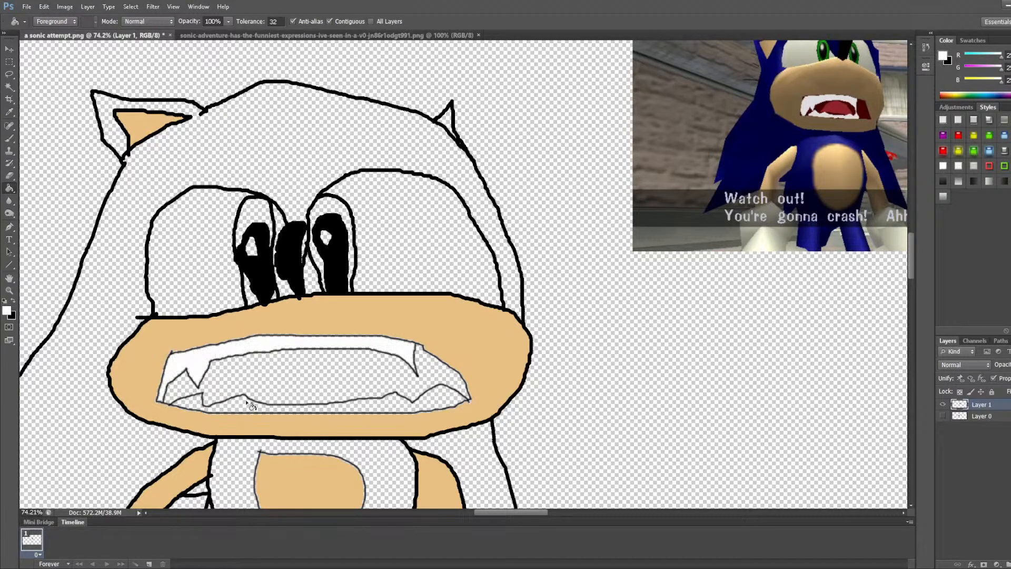
left_click(436, 402)
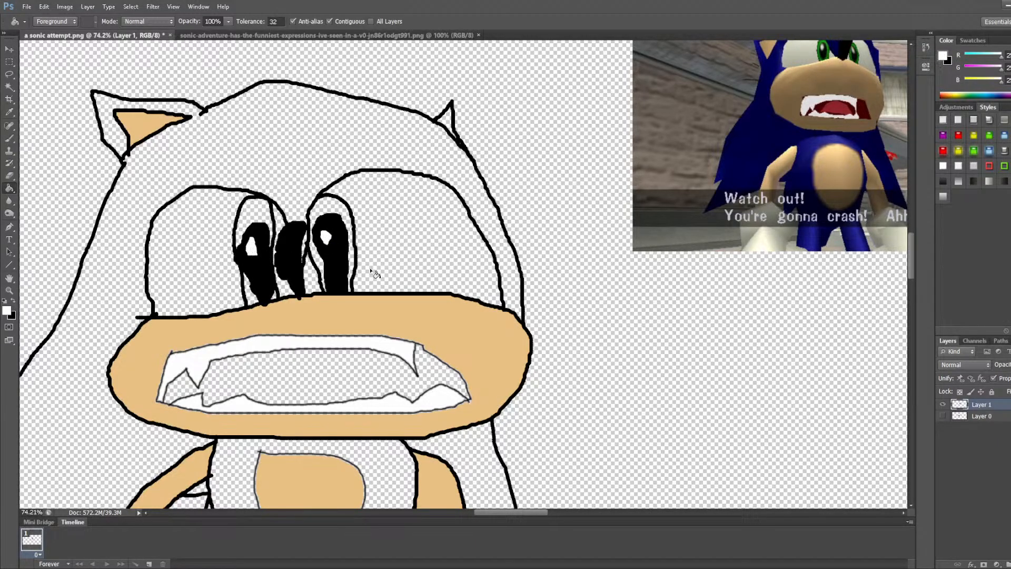
left_click(389, 255)
left_click(225, 248)
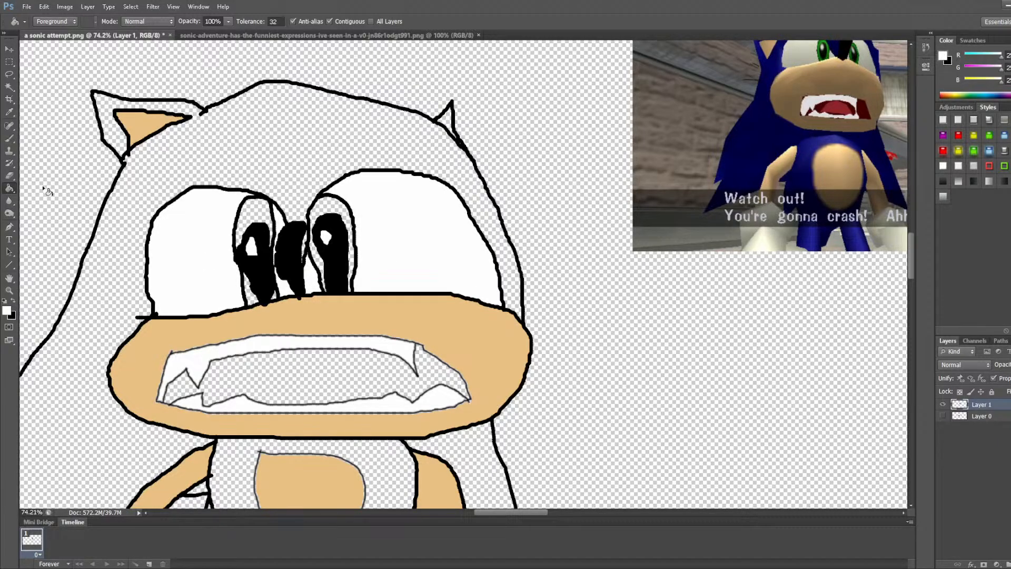
Step: Sample the red of the tongue in the reference screenshot and draw a closed tongue outline inside the mouth with the Brush tool
left_click(10, 138)
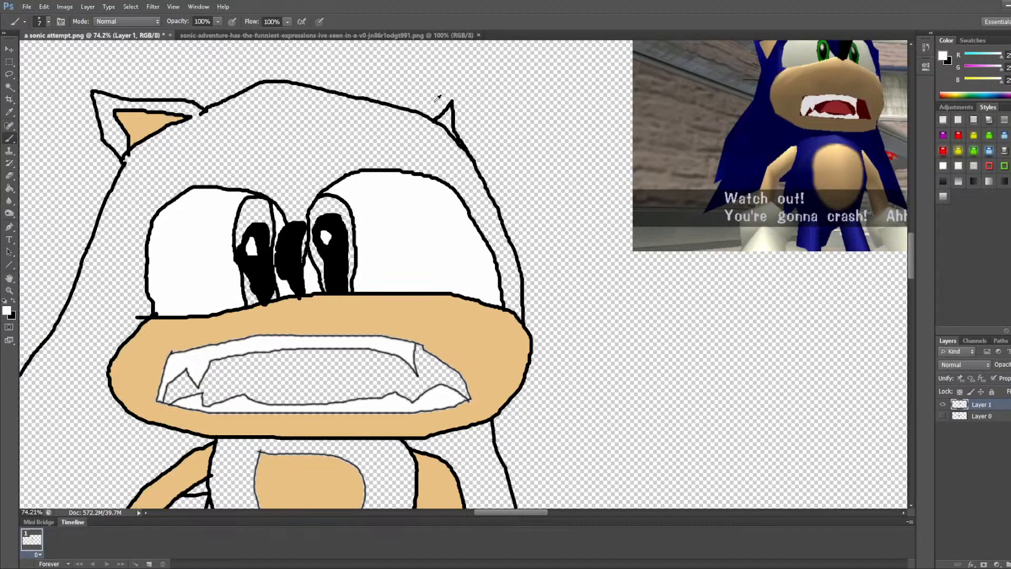
key("x")
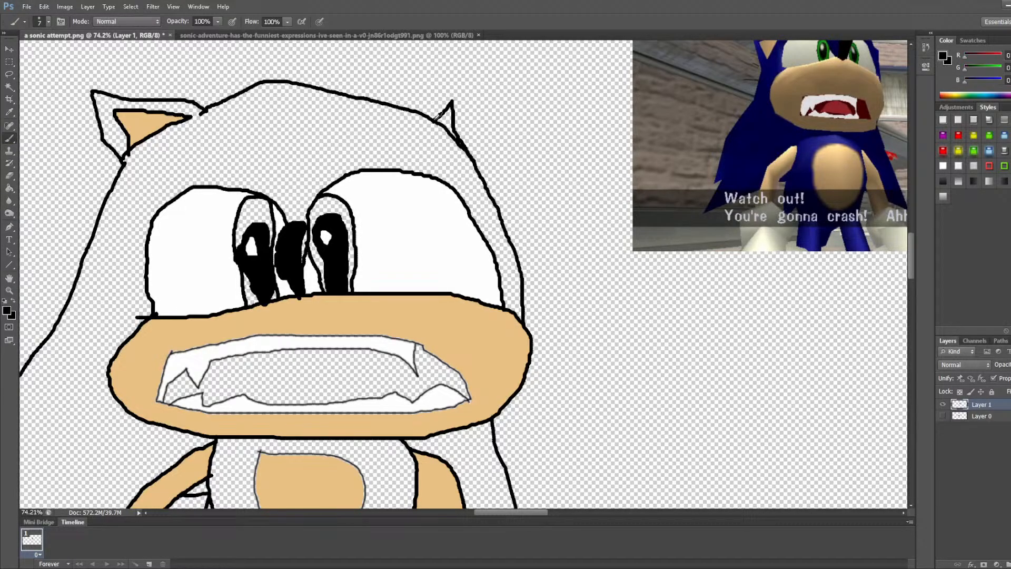
scroll(398, 375, "up", 1)
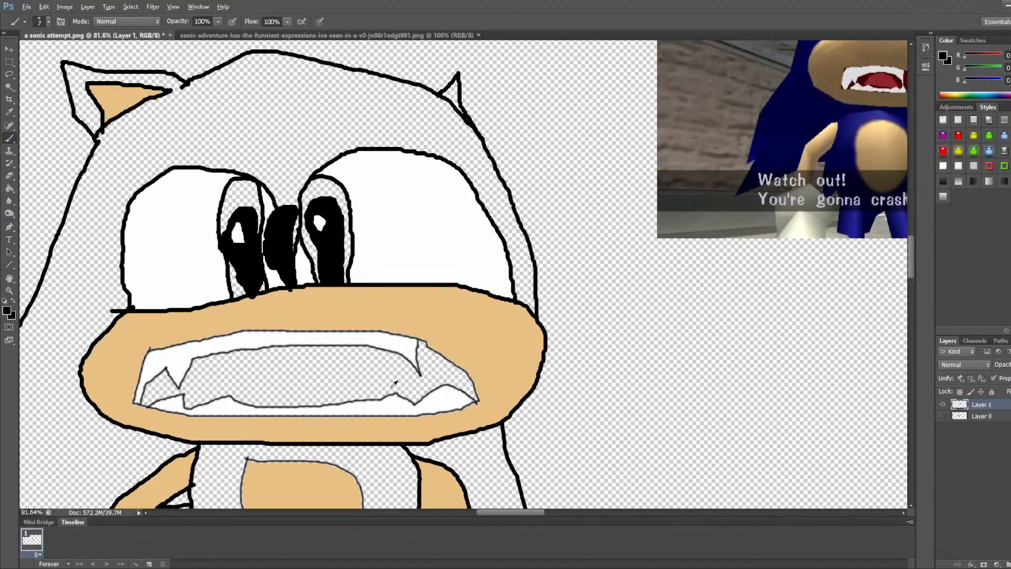
key("alt")
key("alt")
left_click(881, 77, "alt")
scroll(350, 329, "up", 3)
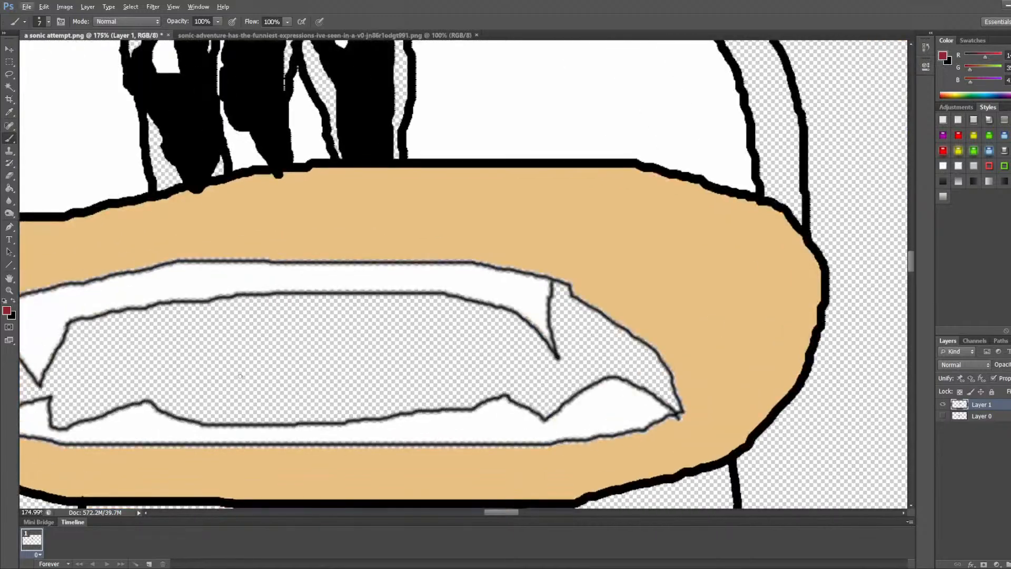
scroll(241, 364, "down", 5)
scroll(242, 369, "up", 5)
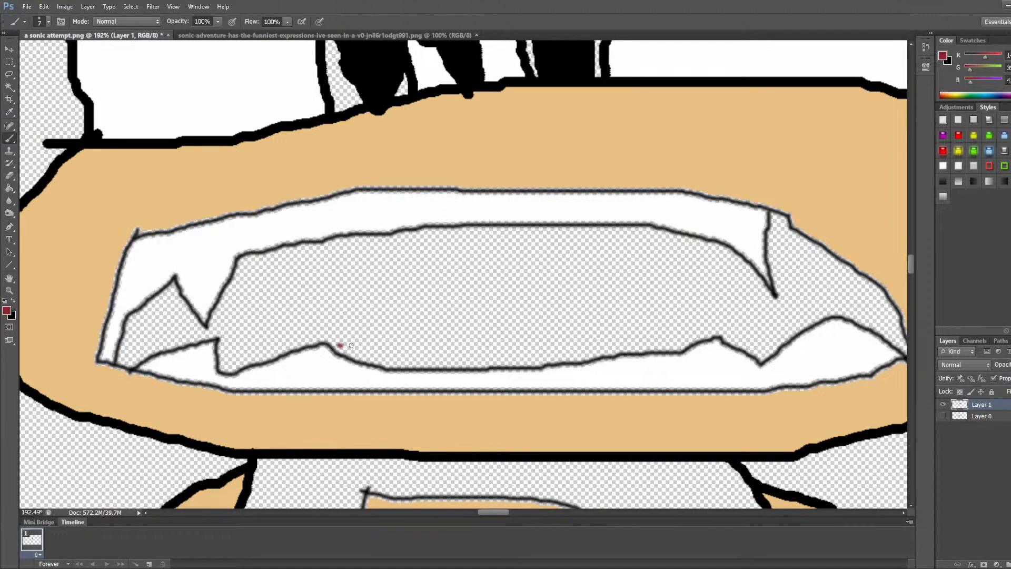
mouse_move(340, 345)
left_mouse_down()
mouse_move(493, 328)
mouse_move(682, 327)
mouse_move(646, 281)
mouse_move(602, 266)
mouse_move(466, 257)
mouse_move(329, 346)
left_mouse_up()
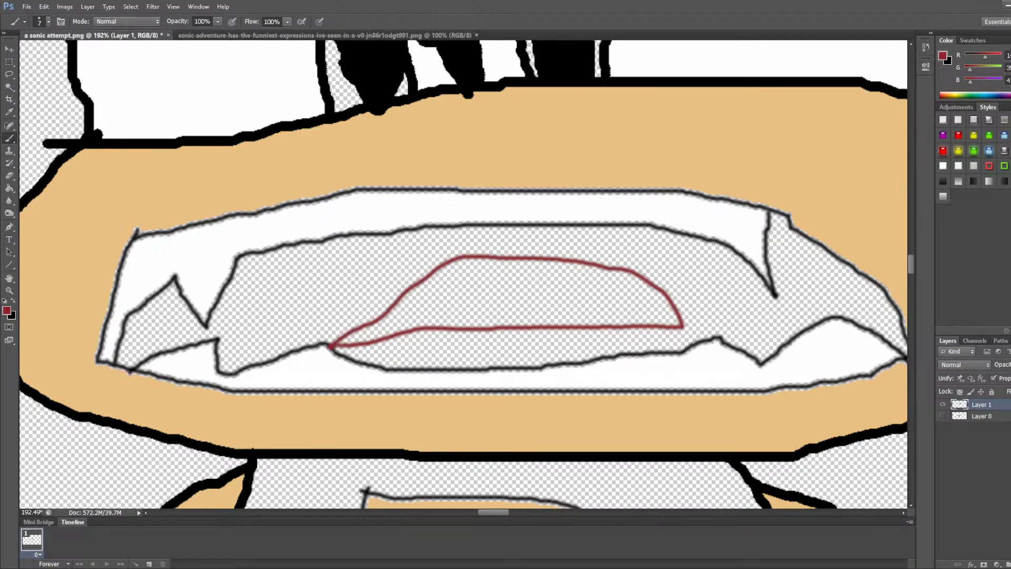
Step: Fill the tongue with the sampled red, including the light fringe along its outline
scroll(359, 280, "down", 3)
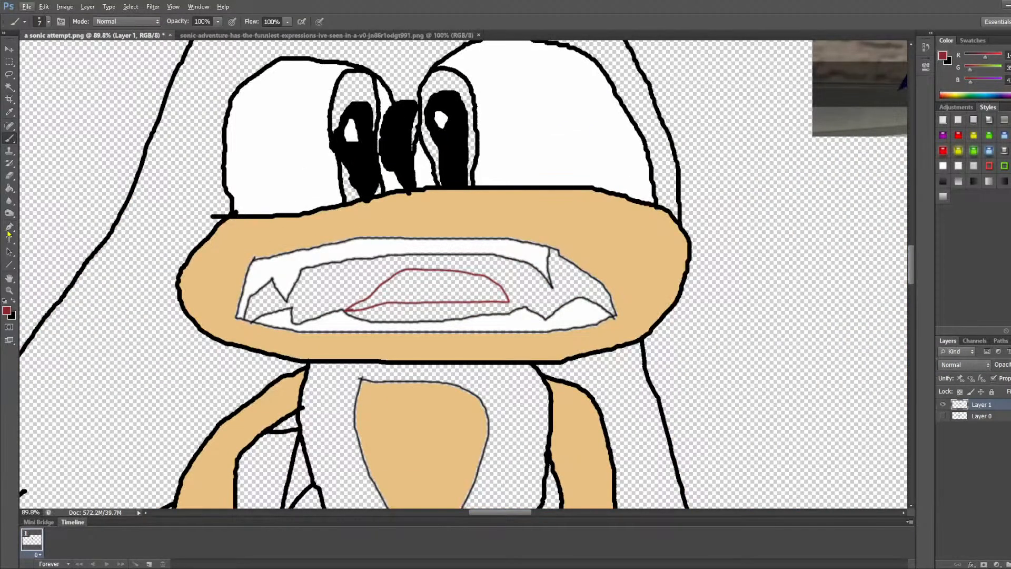
left_click(9, 188)
left_click(448, 294)
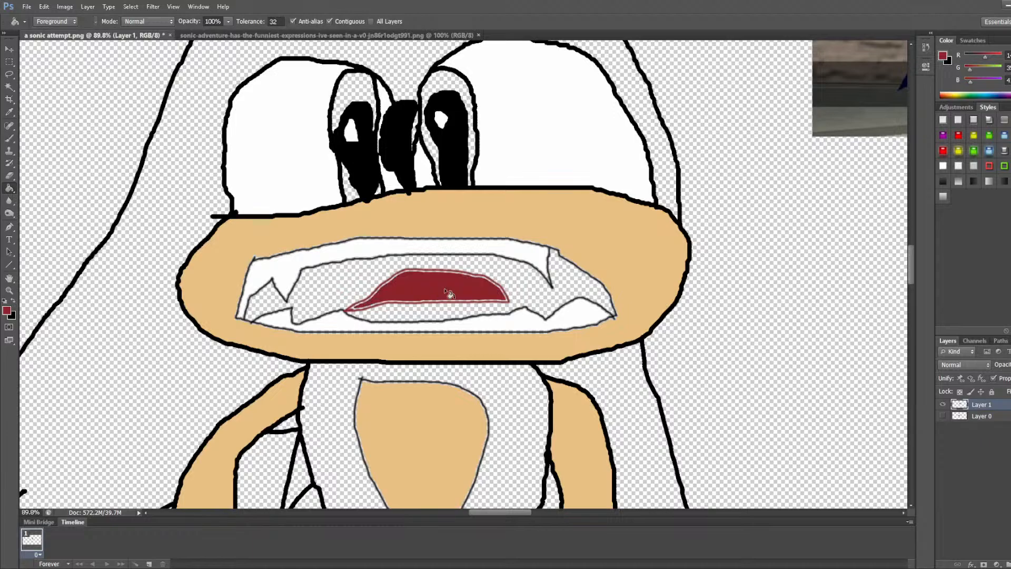
left_click(442, 299)
Step: Sample the dark maroon from the mouth interior in the reference screenshot
scroll(681, 238, "down", 5)
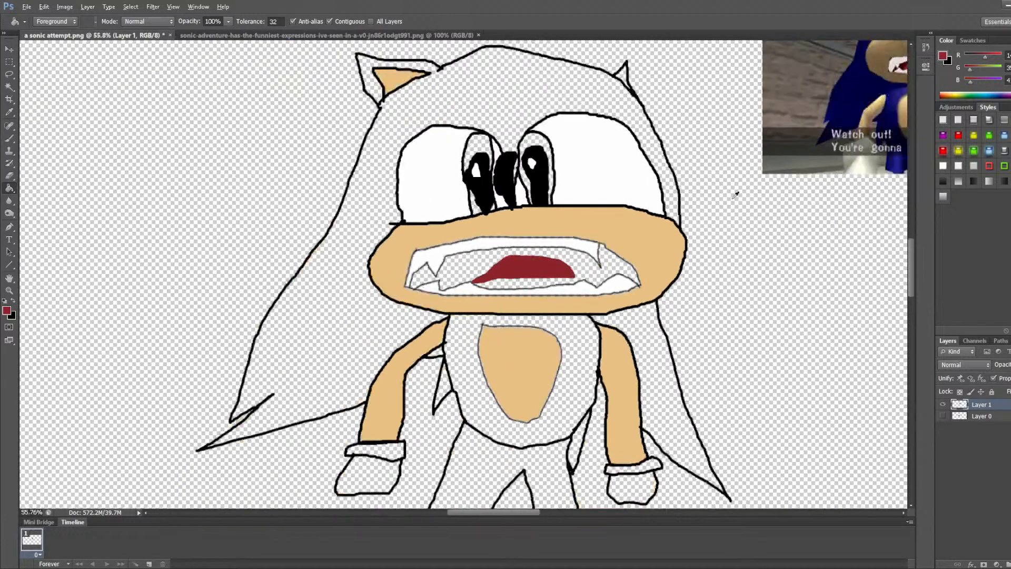
key("alt")
left_click_drag(528, 513, 553, 513)
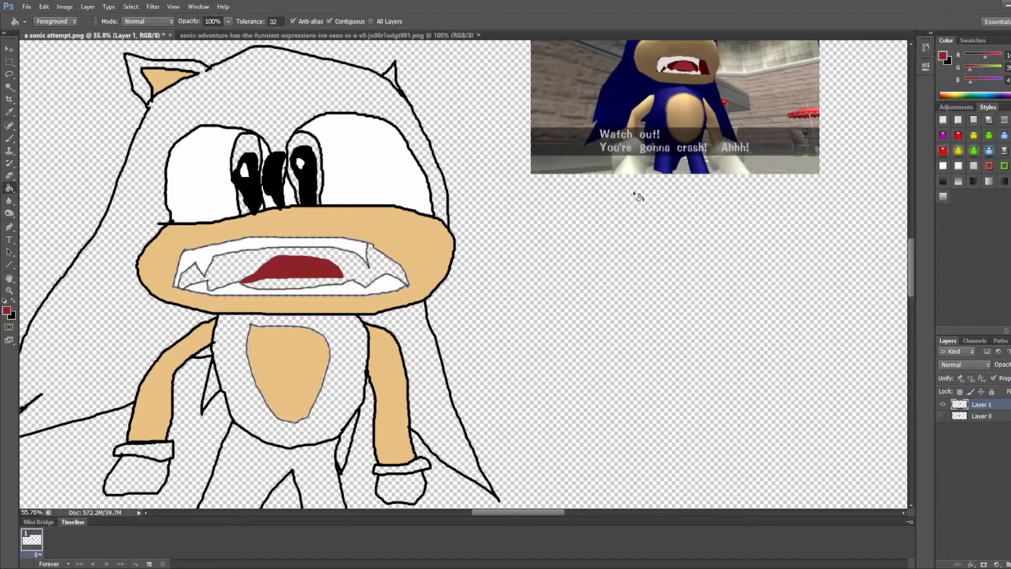
scroll(708, 142, "up", 5)
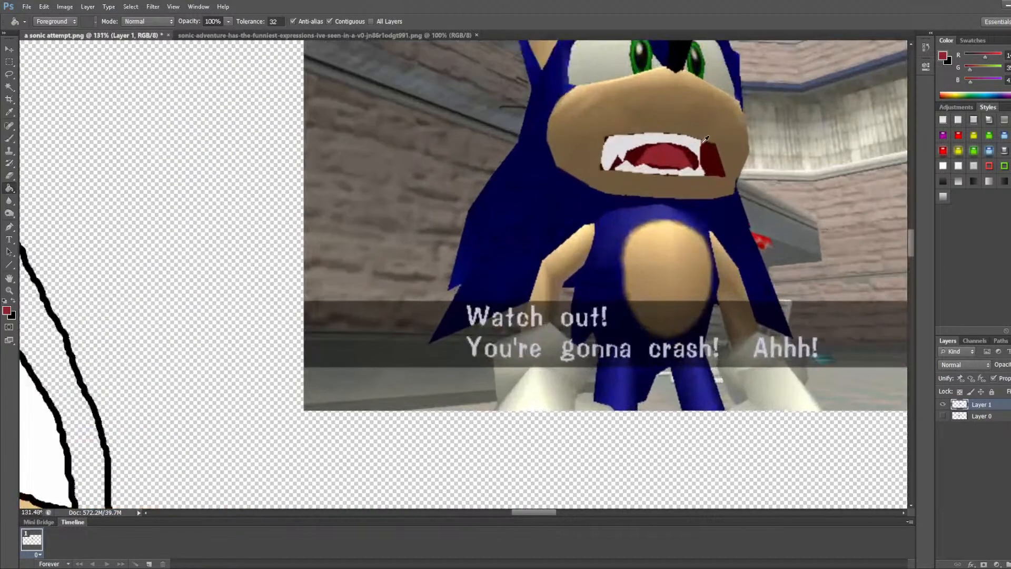
left_click(714, 159, "alt")
scroll(281, 327, "down", 4)
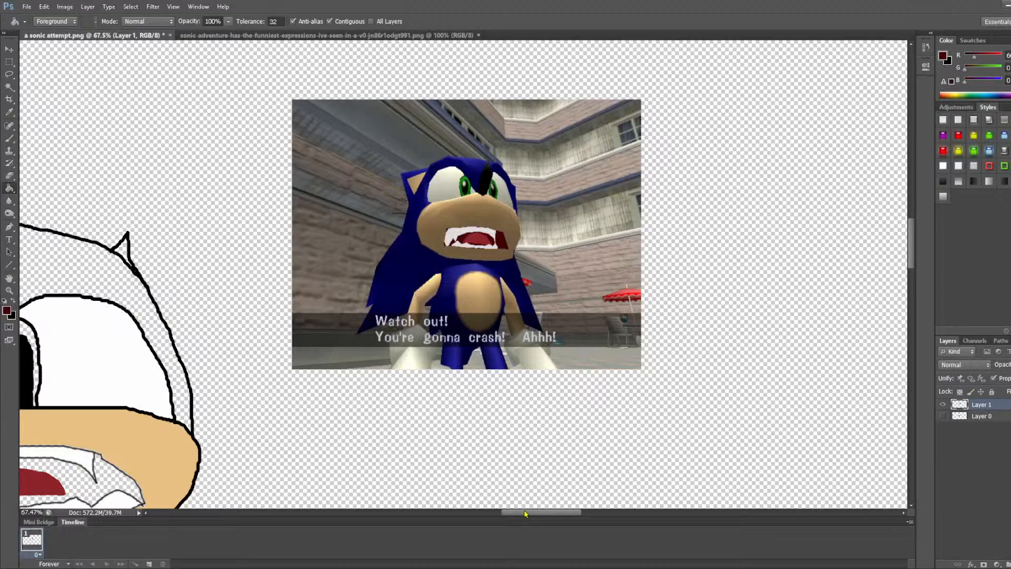
Step: Fill the mouth interior around the tongue with the sampled maroon, repeating the fill to cover the soft edges of the outlines
mouse_move(525, 514)
left_mouse_down()
mouse_move(476, 514)
mouse_move(489, 510)
left_mouse_up()
scroll(413, 369, "down", 3)
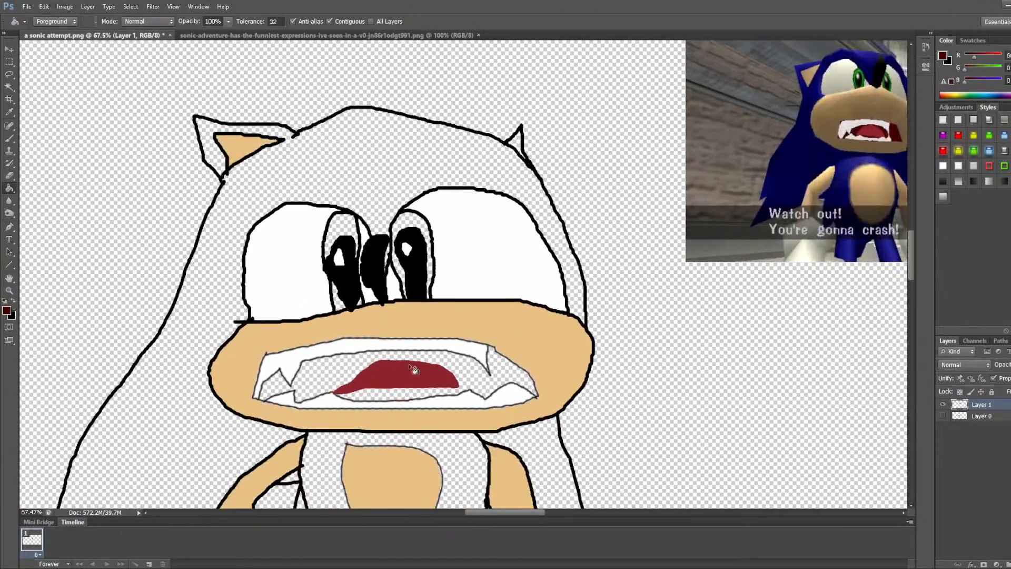
scroll(413, 369, "down", 2)
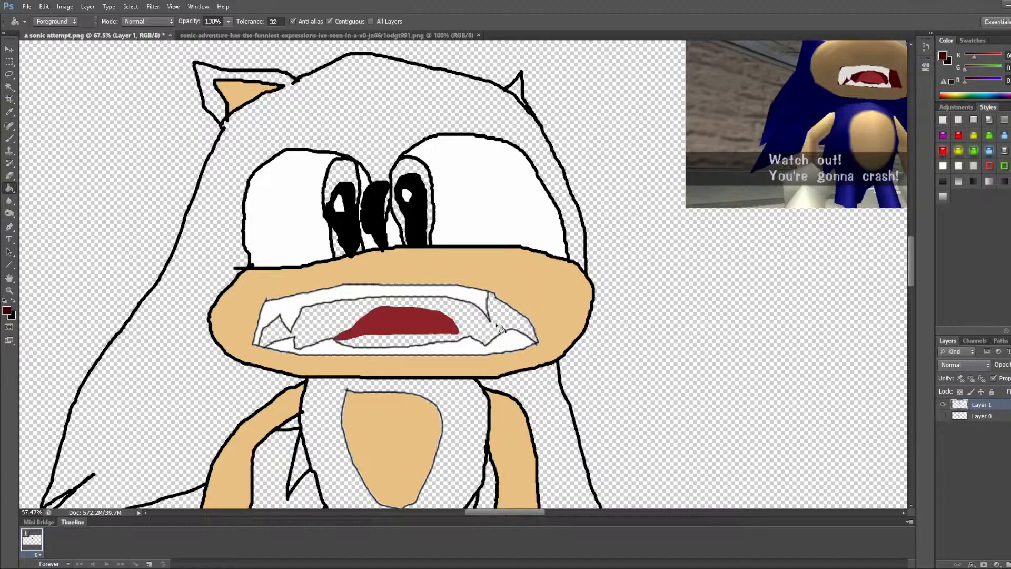
scroll(467, 326, "up", 5)
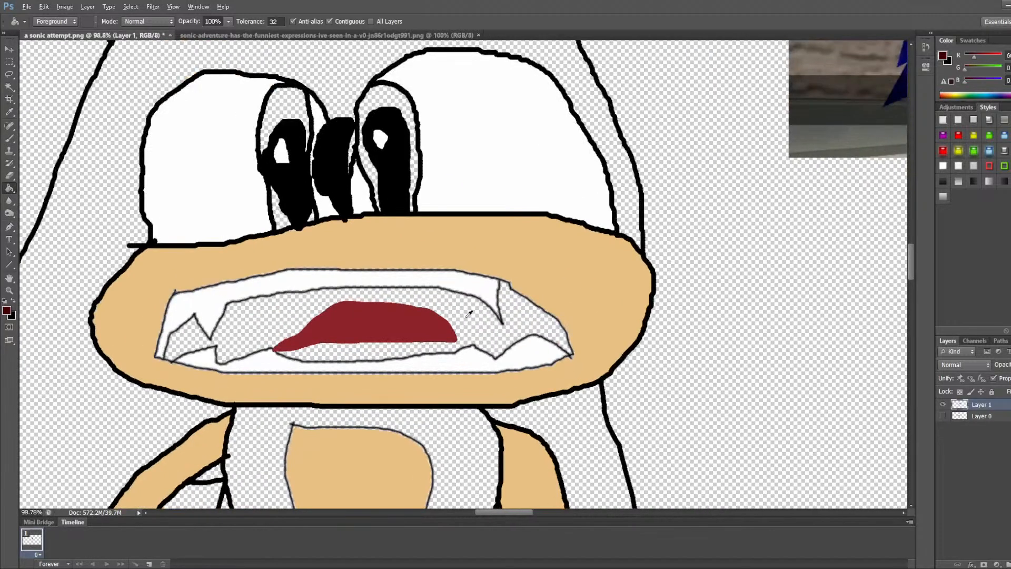
left_click(469, 314)
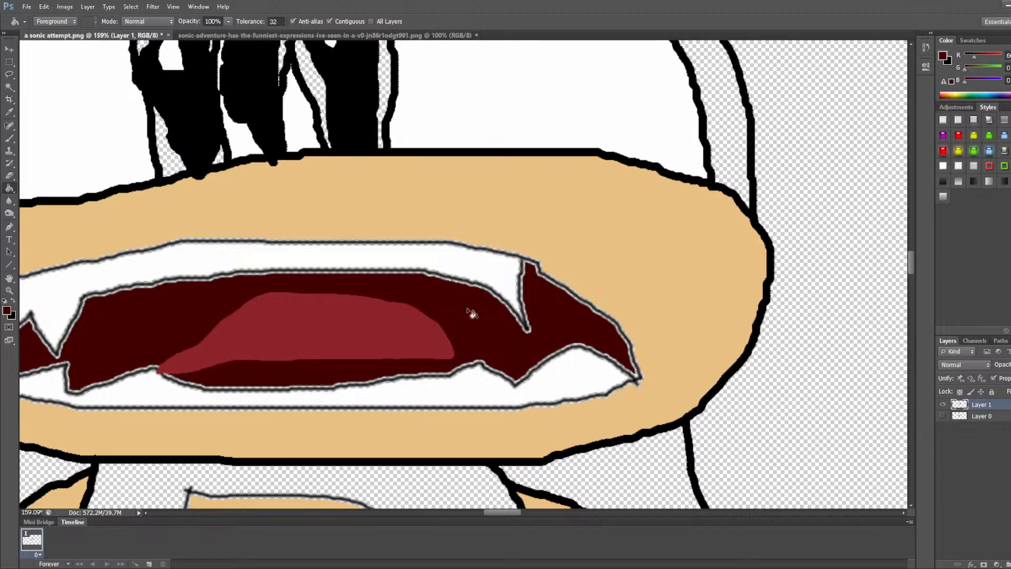
left_click(470, 314)
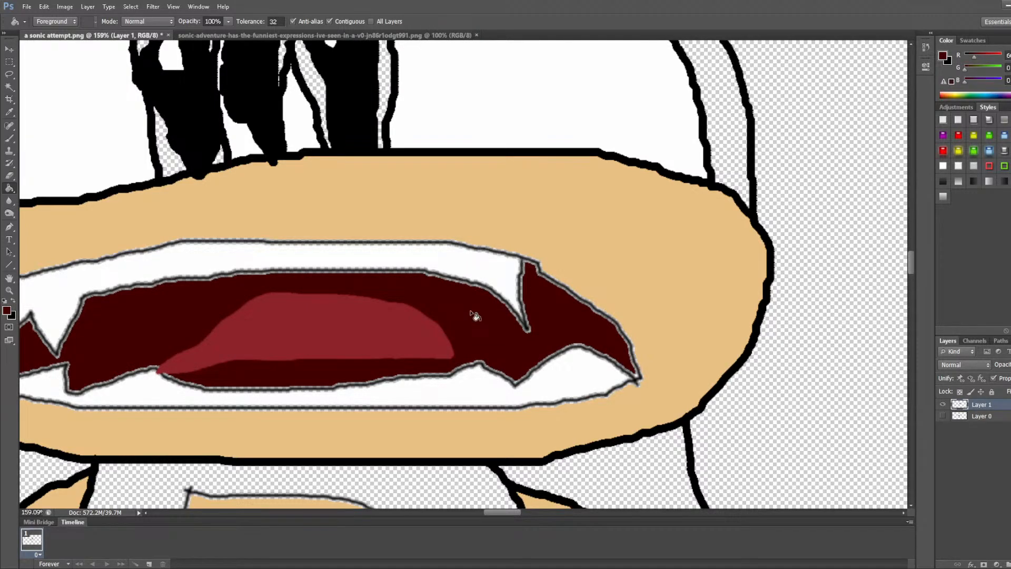
left_click(508, 332)
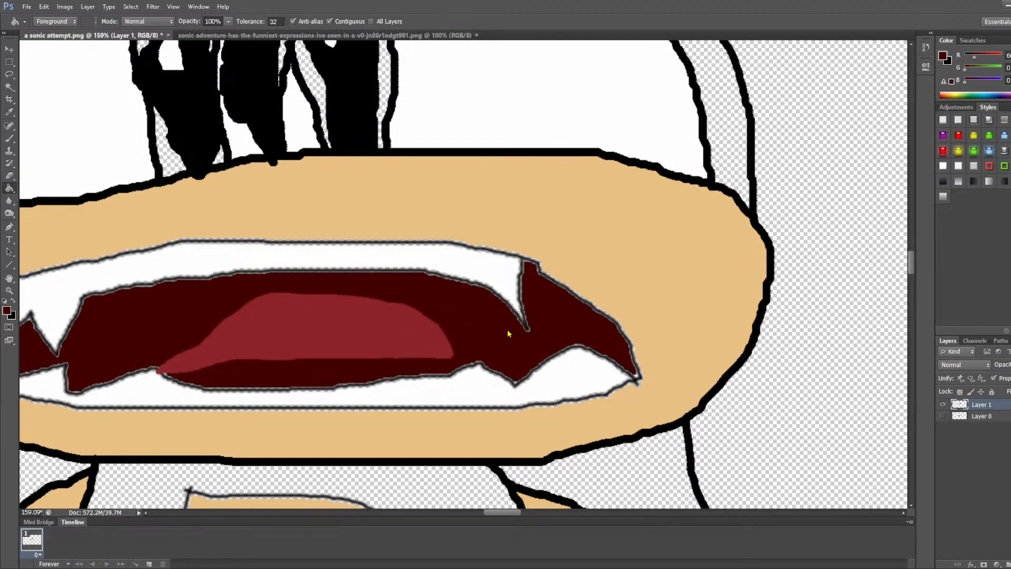
left_click(509, 333)
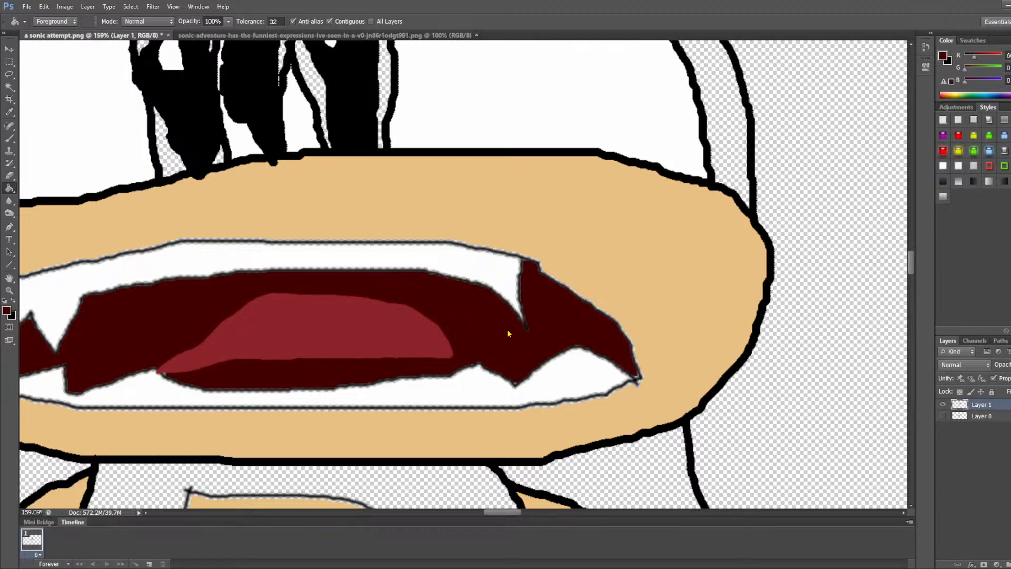
Step: Sample the bright green from the iris in the reference screenshot as the background colour
scroll(361, 309, "down", 5)
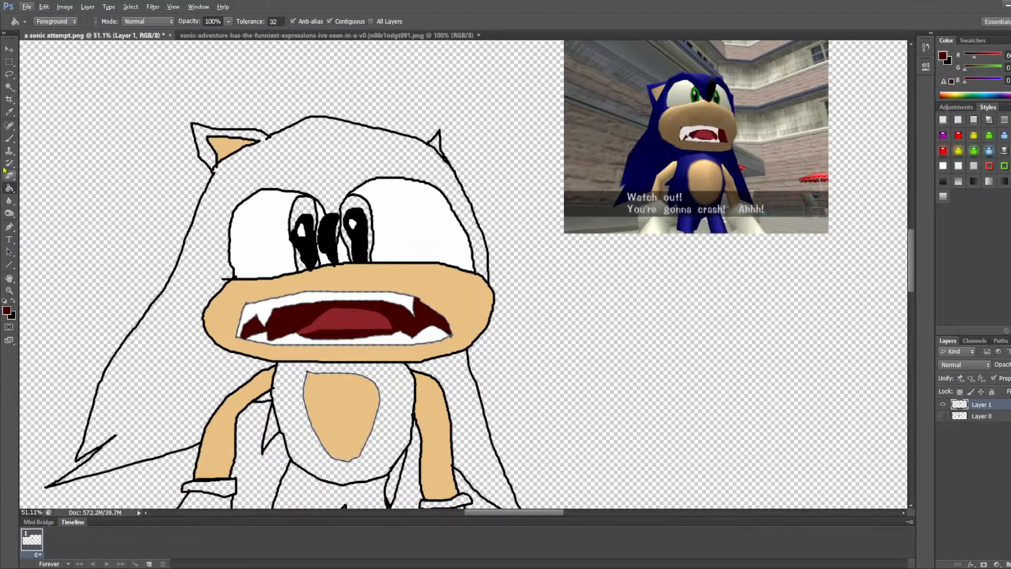
left_click(4, 114)
scroll(706, 124, "up", 8)
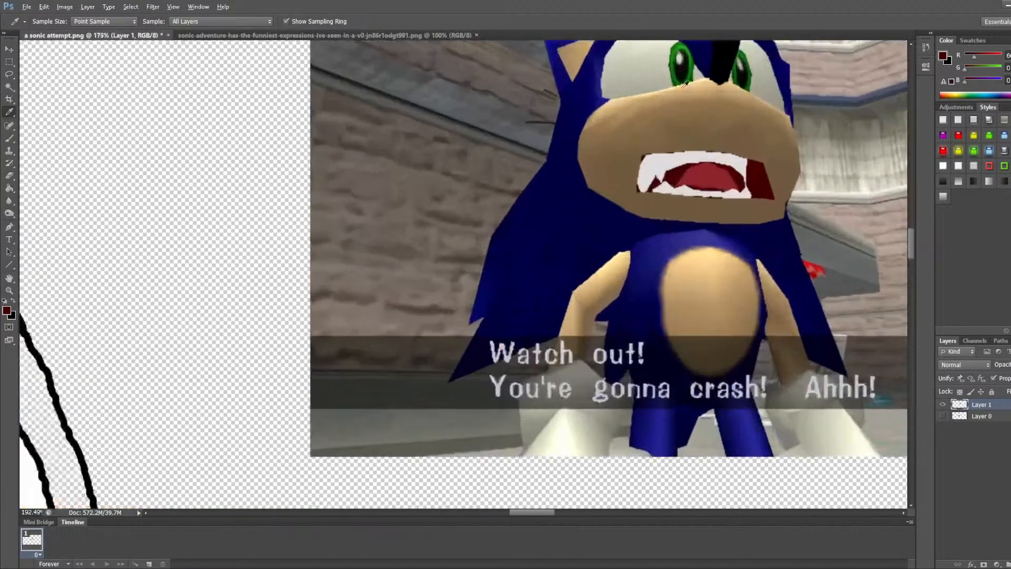
scroll(703, 76, "up", 5)
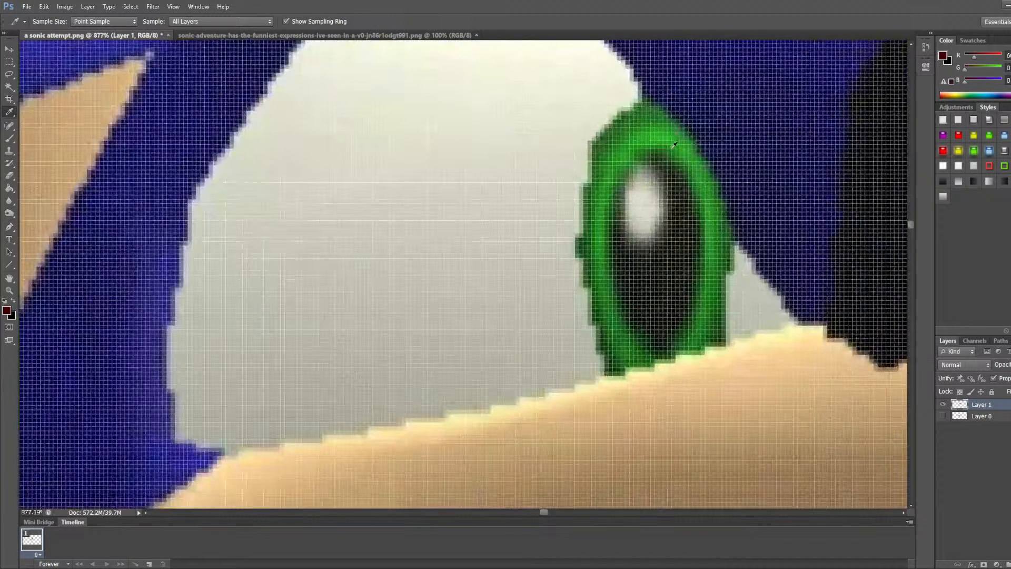
left_click(676, 134, "alt")
scroll(339, 182, "down", 13)
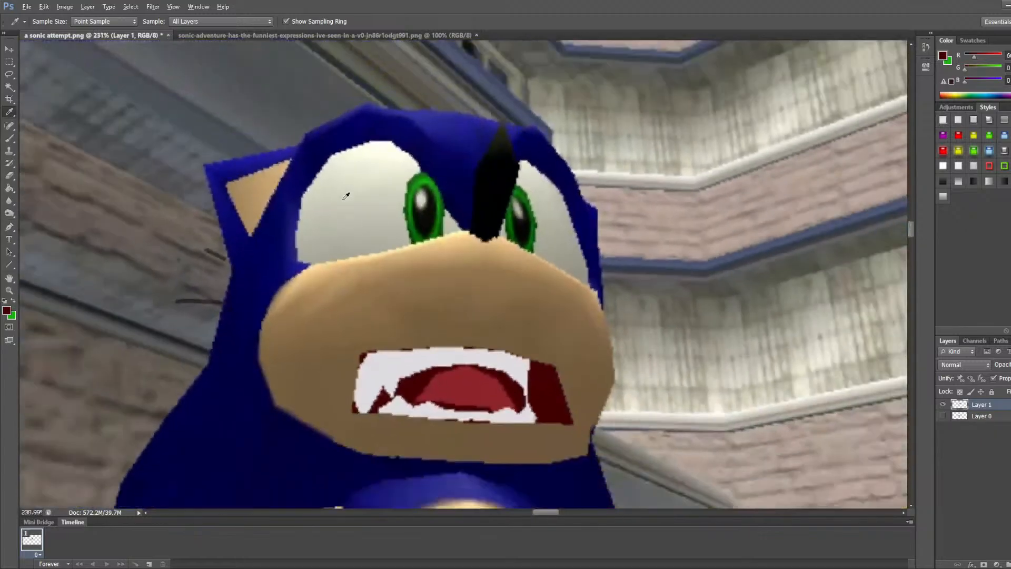
scroll(335, 284, "down", 4)
scroll(137, 343, "up", 3)
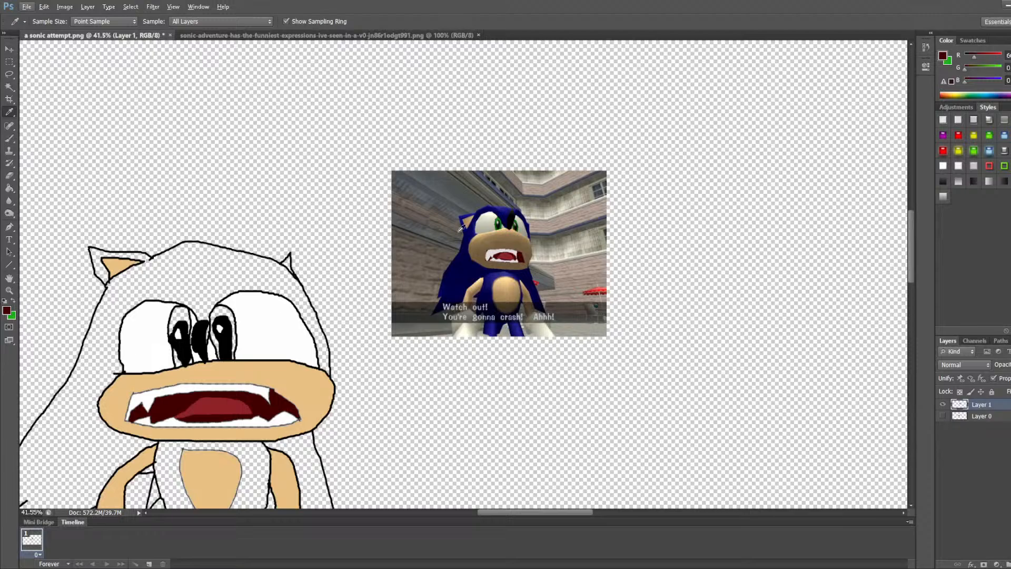
left_click(9, 188)
scroll(213, 323, "up", 5)
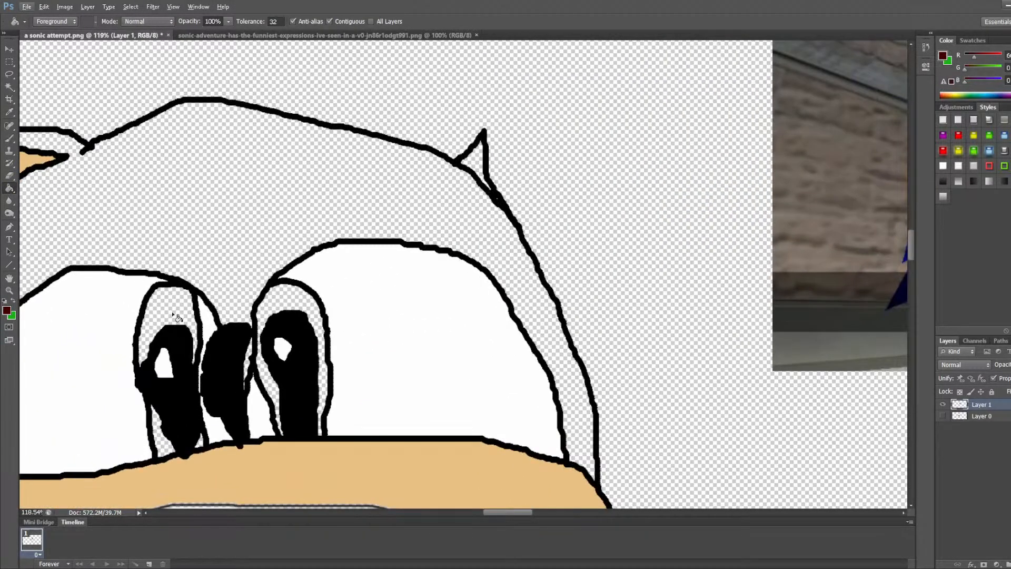
left_click(176, 318)
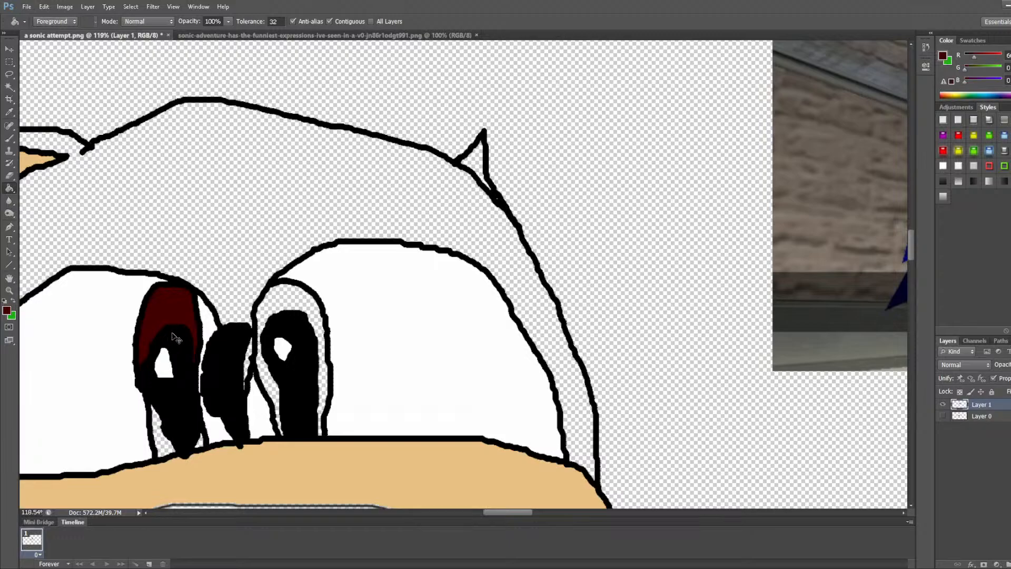
key("ctrl+z")
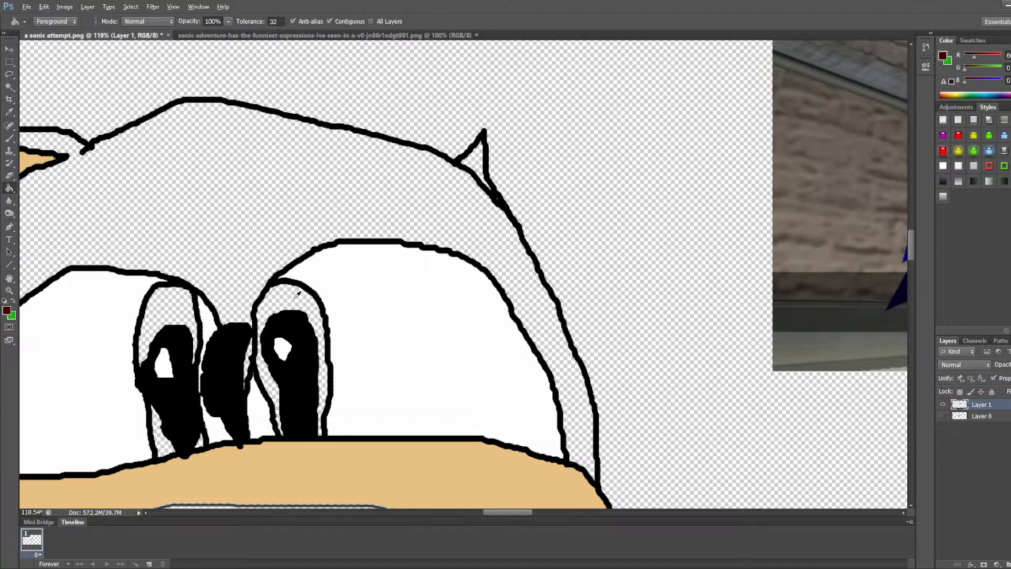
left_click(948, 61)
left_click(290, 300)
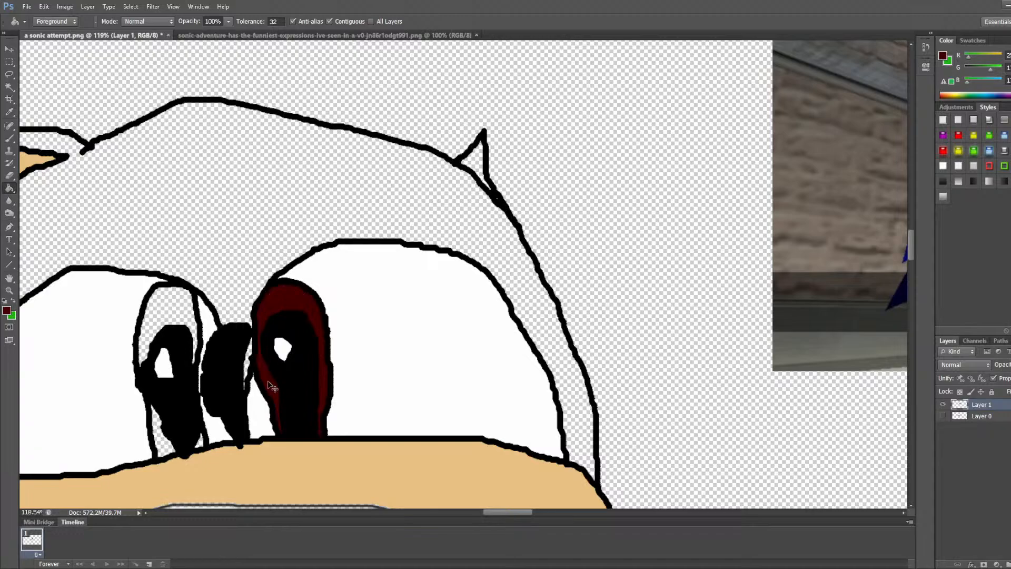
key("ctrl+z")
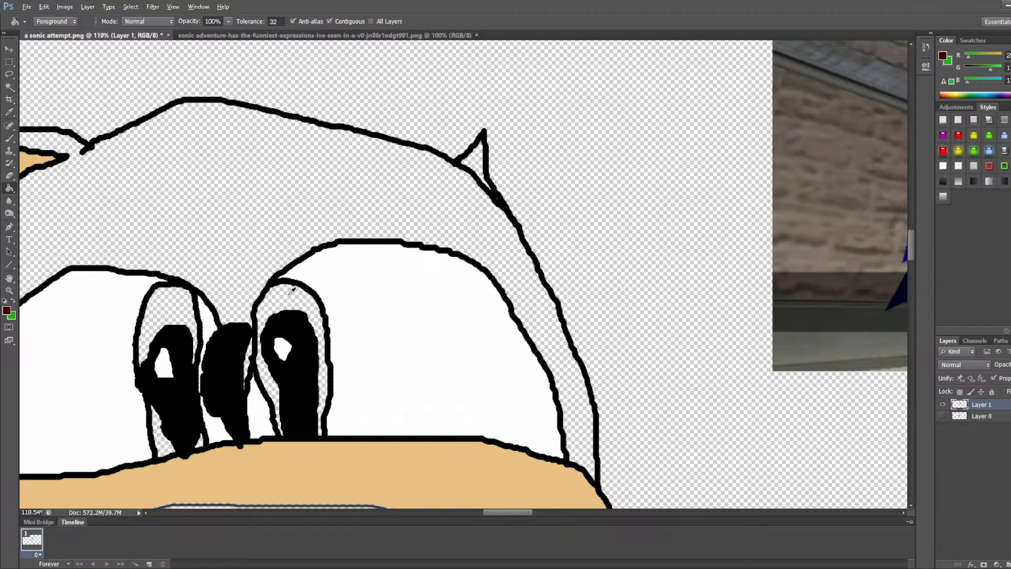
scroll(560, 226, "down", 3)
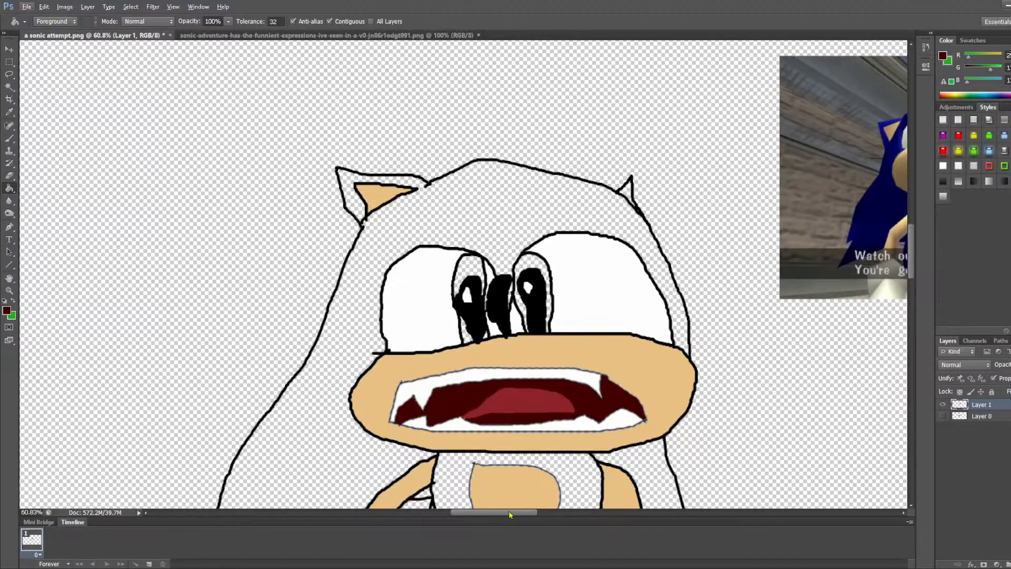
left_click_drag(522, 513, 552, 513)
scroll(444, 135, "up", 8)
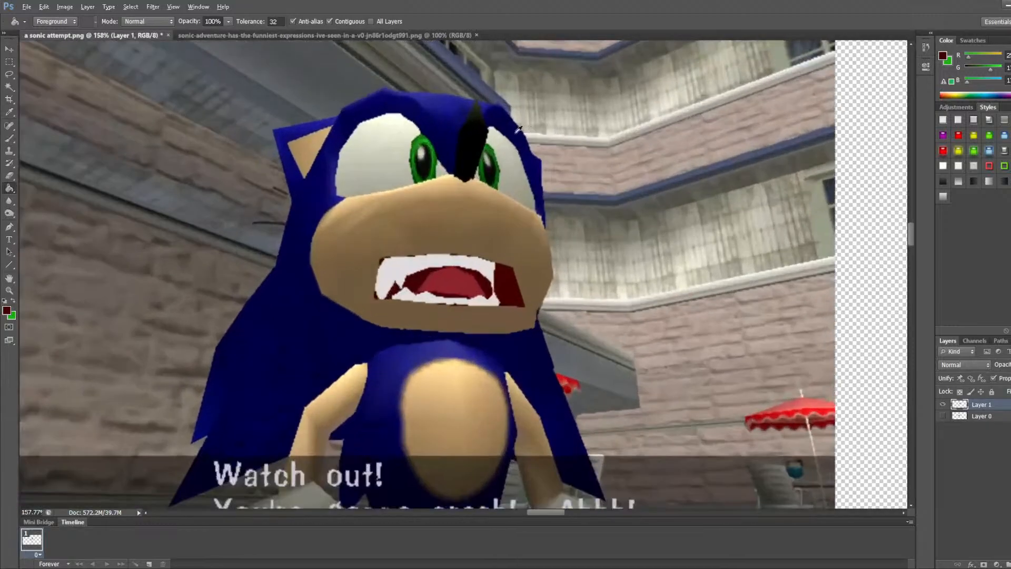
scroll(444, 136, "up", 2)
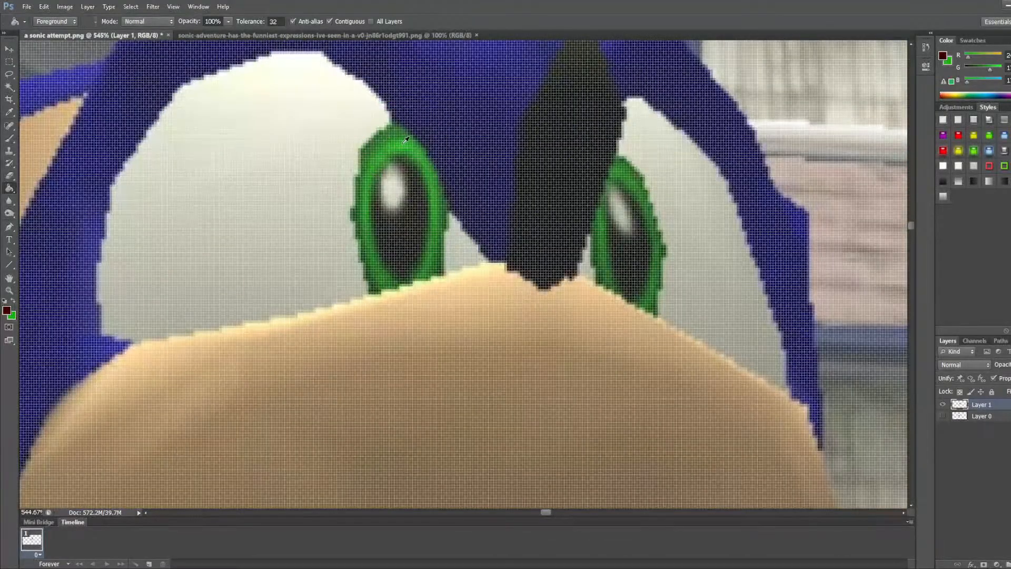
left_click(944, 58)
left_click(950, 62)
left_click(255, 156)
key("ctrl+z")
left_click(941, 59)
left_click(200, 156)
key("ctrl+z")
Step: Set the foreground colour to the bright green of the iris in the reference screenshot
key("i")
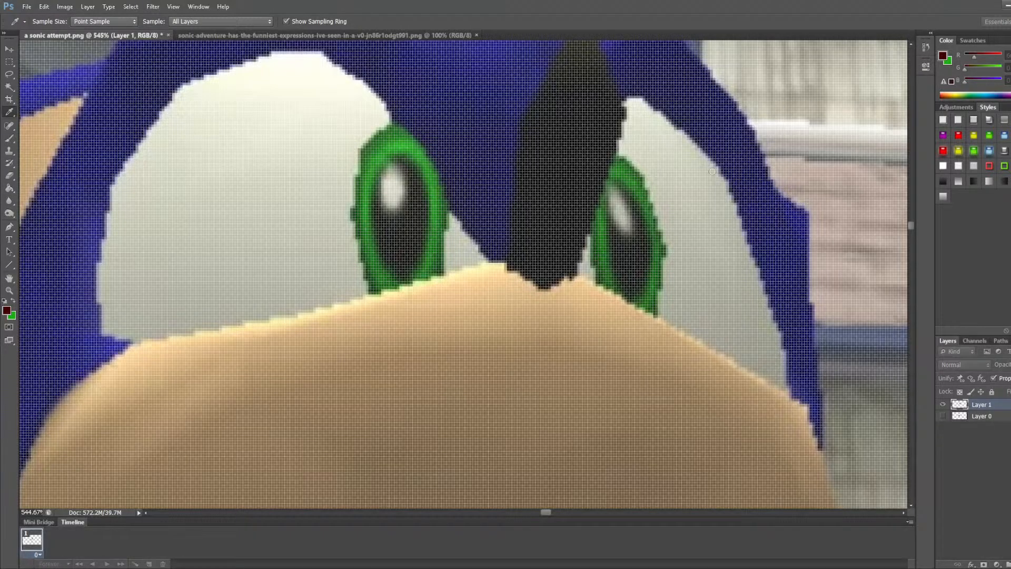
left_click(827, 87)
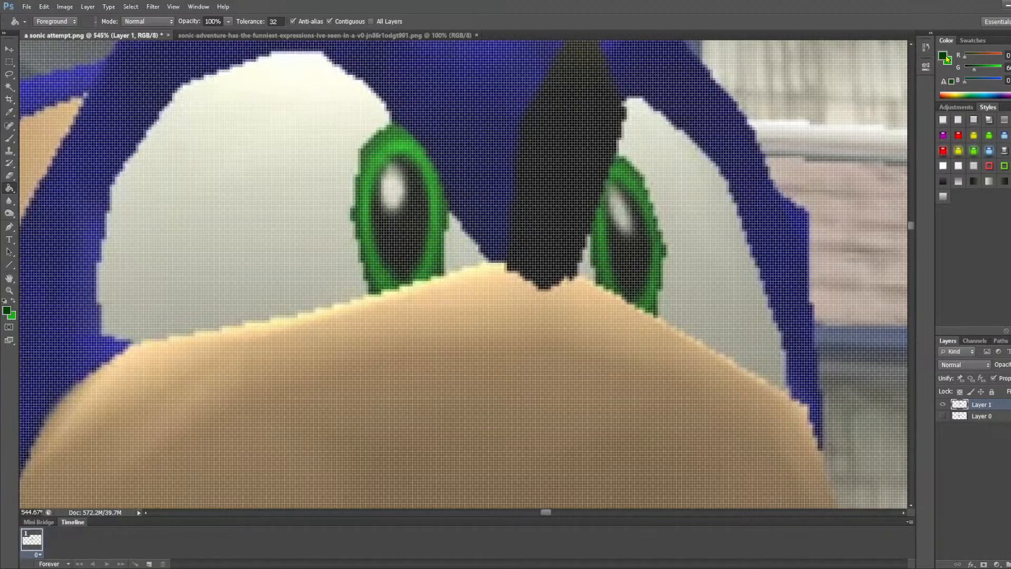
key("i")
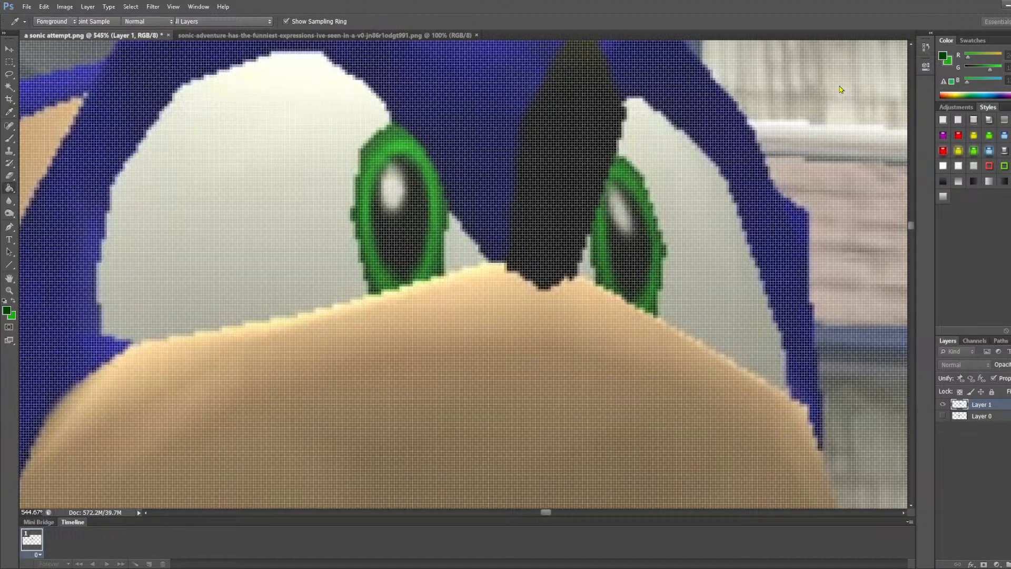
key("g")
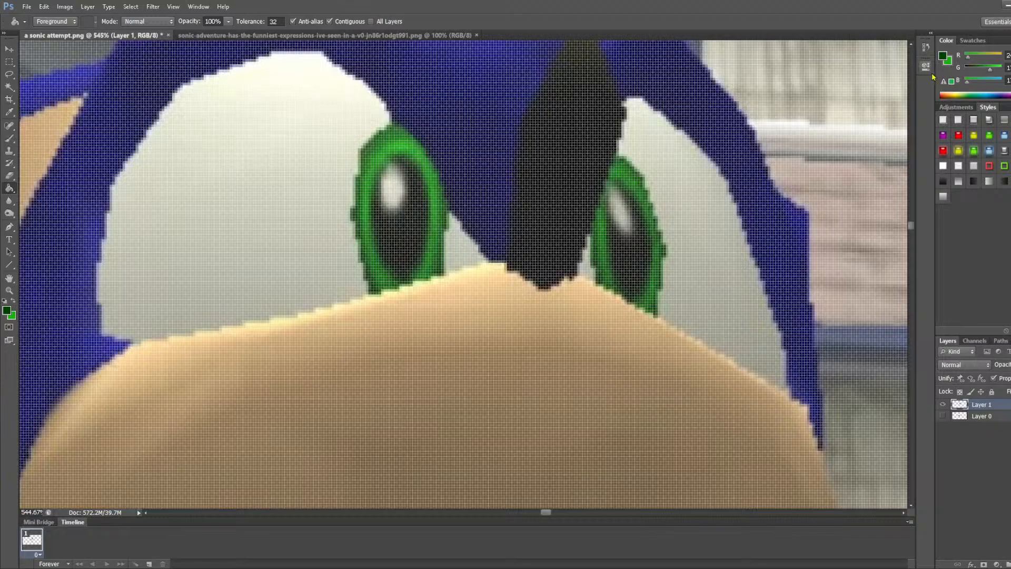
key("alt")
left_click(945, 55)
key("i")
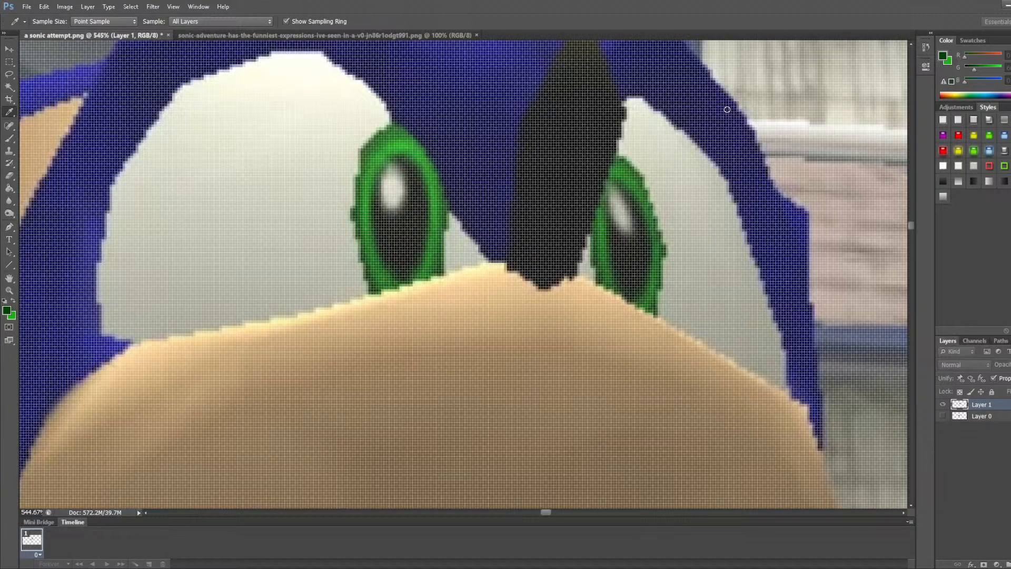
key("x")
key("g")
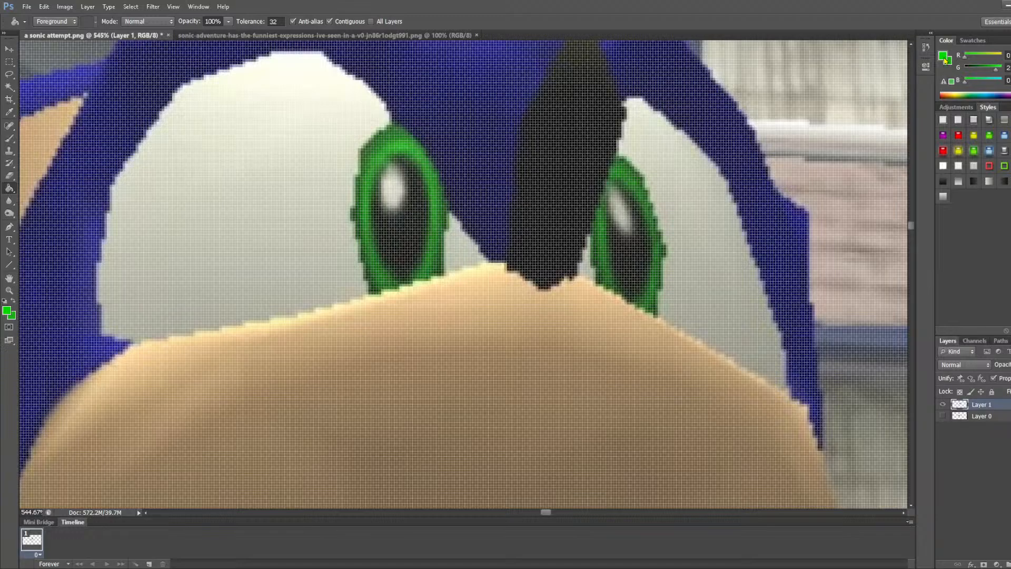
key("i")
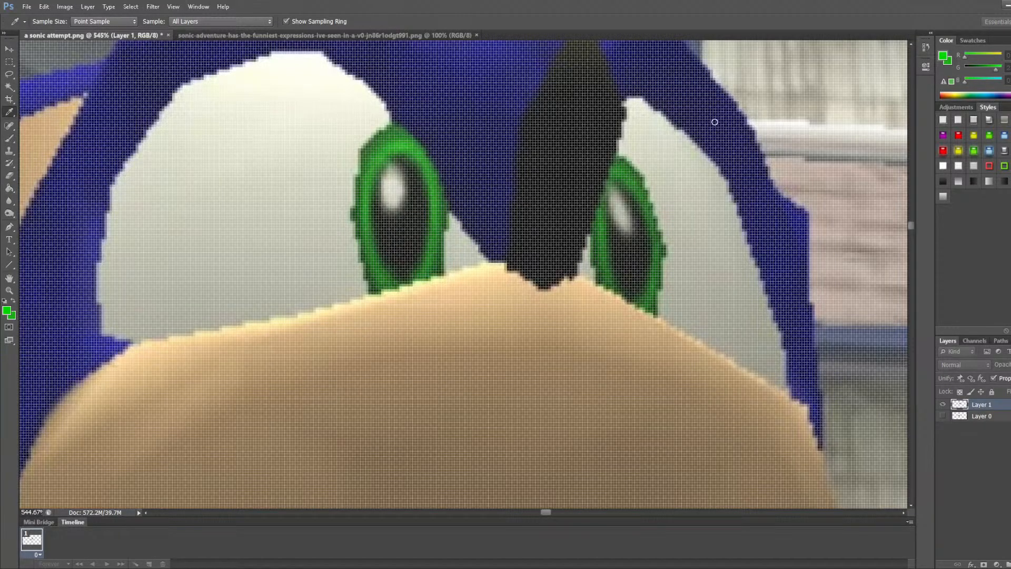
key("g")
Step: Fill the irises of both eyes with the green, including the separate slivers beside the lower part of the left pupil
scroll(569, 214, "down", 4)
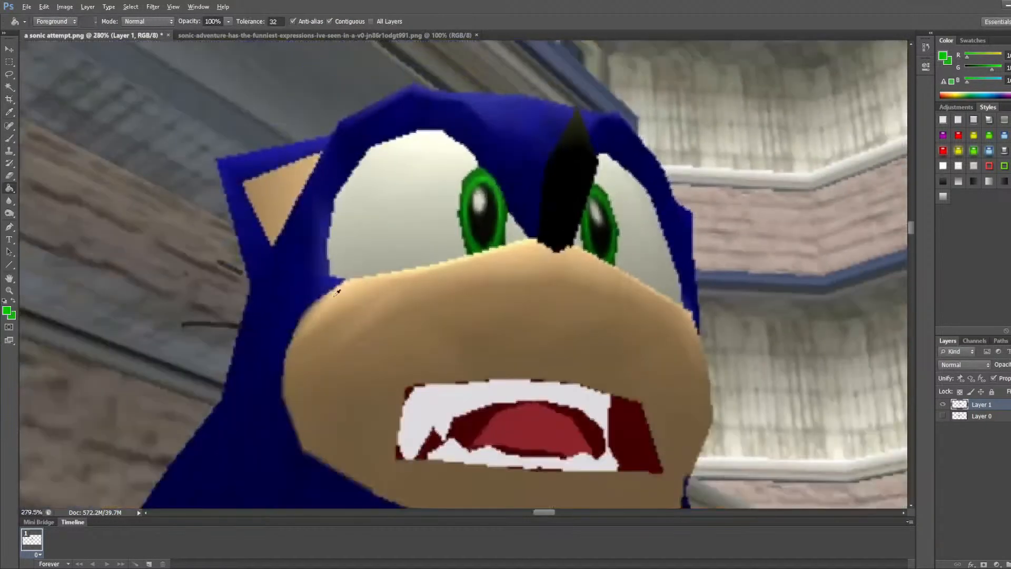
scroll(338, 292, "down", 5)
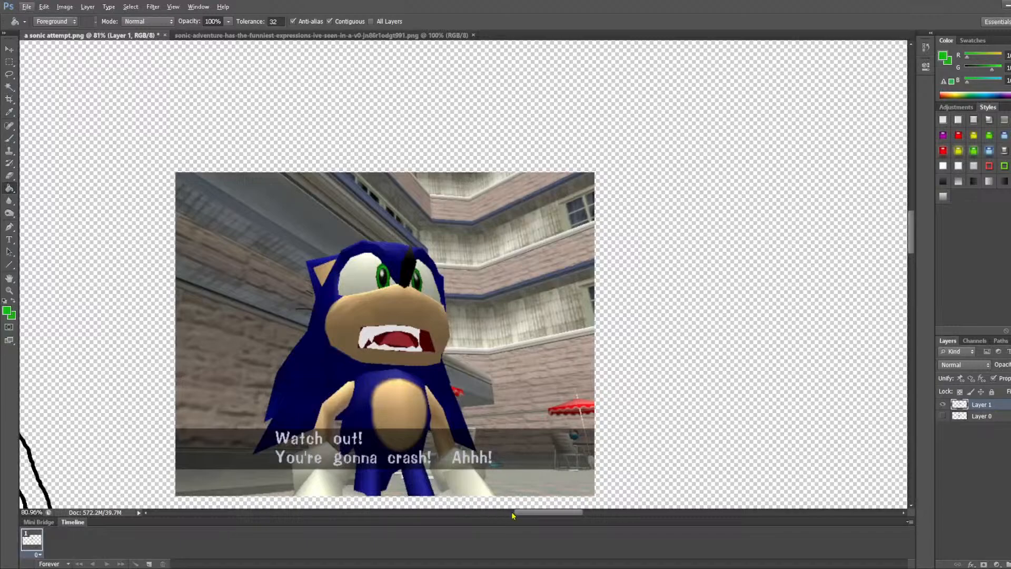
left_click_drag(523, 515, 459, 514)
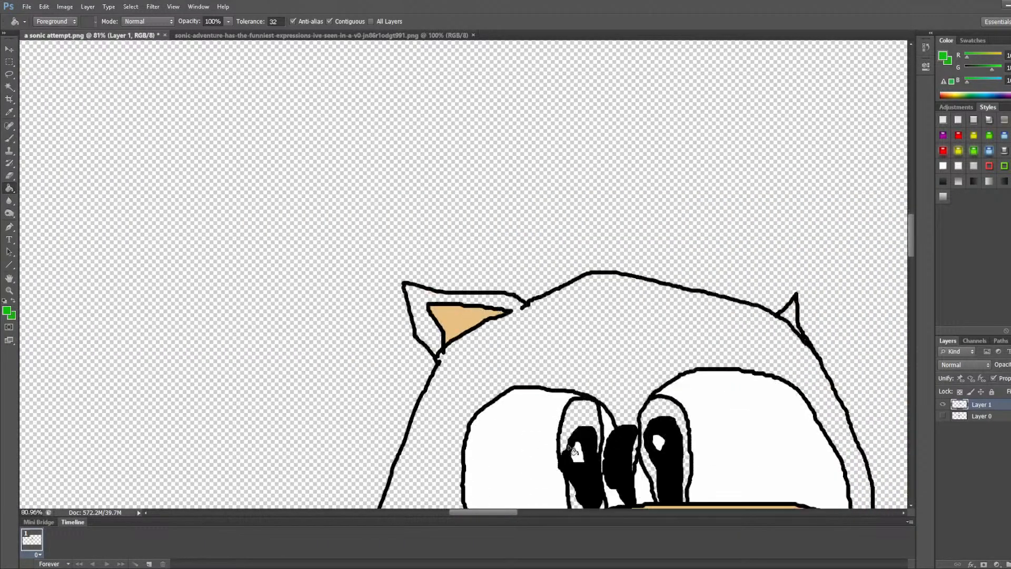
scroll(597, 448, "down", 3)
scroll(597, 449, "down", 3)
scroll(651, 257, "up", 3)
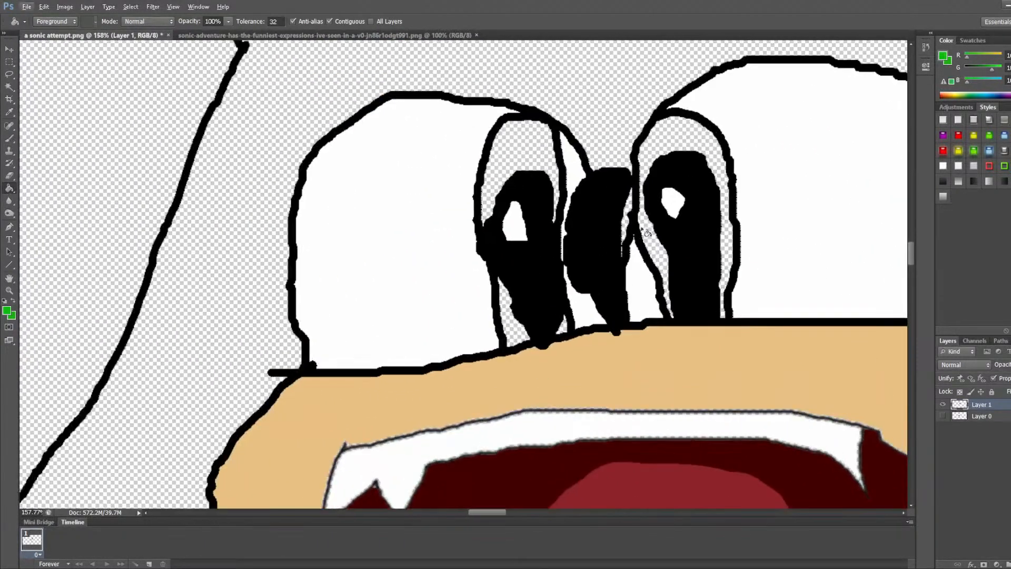
left_click(650, 257)
left_click(533, 143)
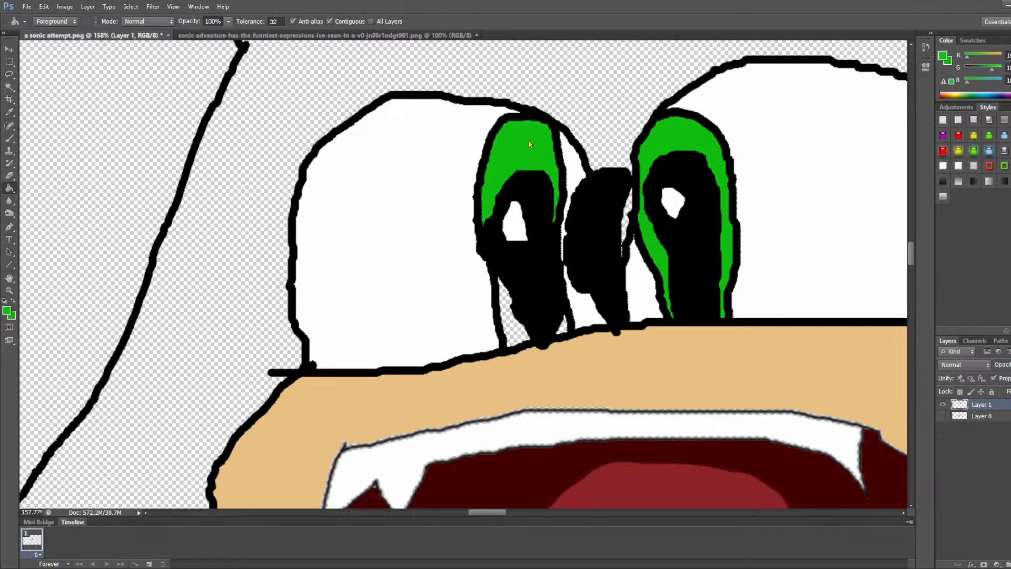
left_click(511, 330)
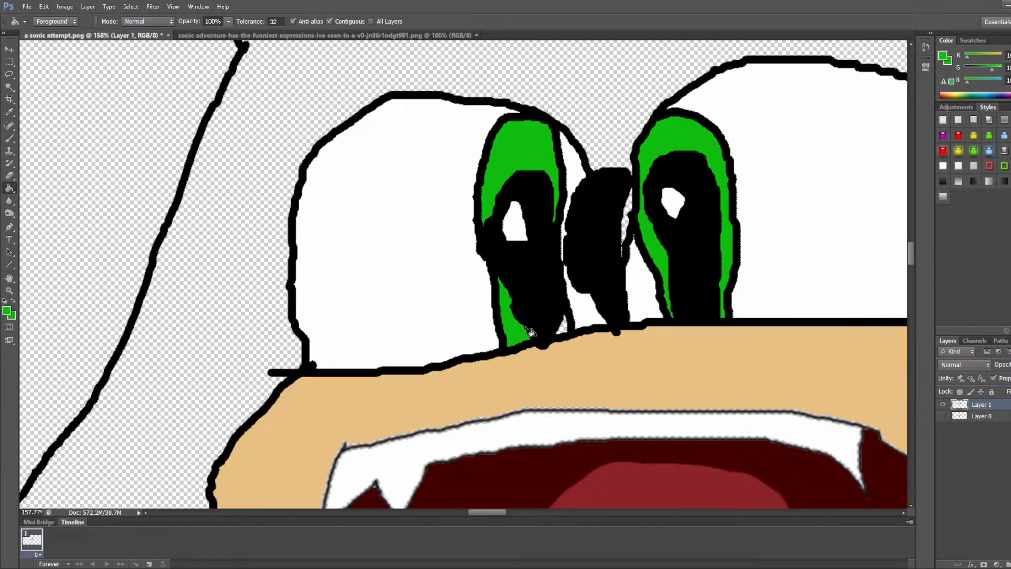
left_click(564, 327)
Step: Sample the blue from the chest just above the belly patch in the reference screenshot as the foreground colour
scroll(586, 338, "down", 3)
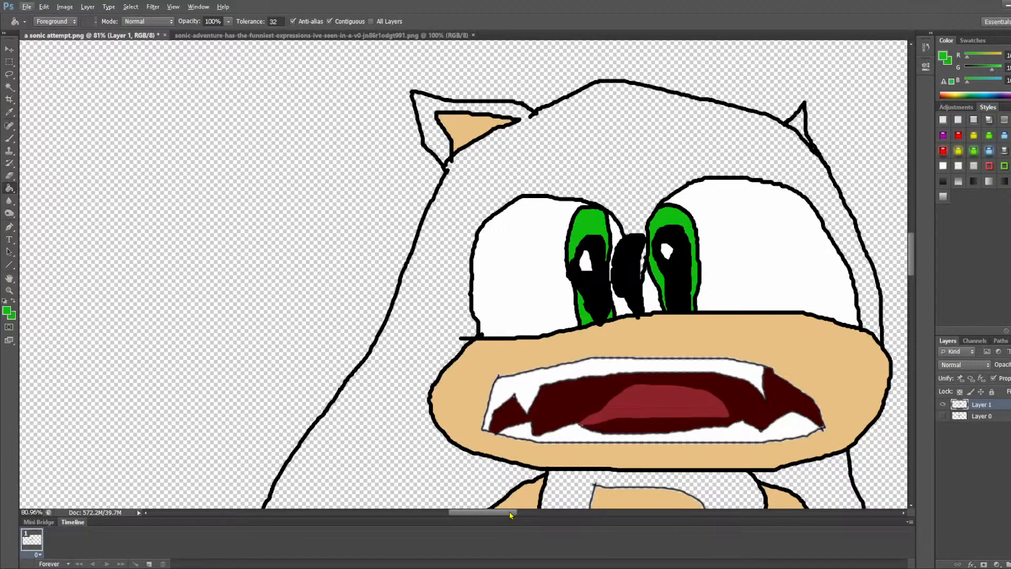
scroll(509, 515, "right", 5)
scroll(436, 282, "up", 2)
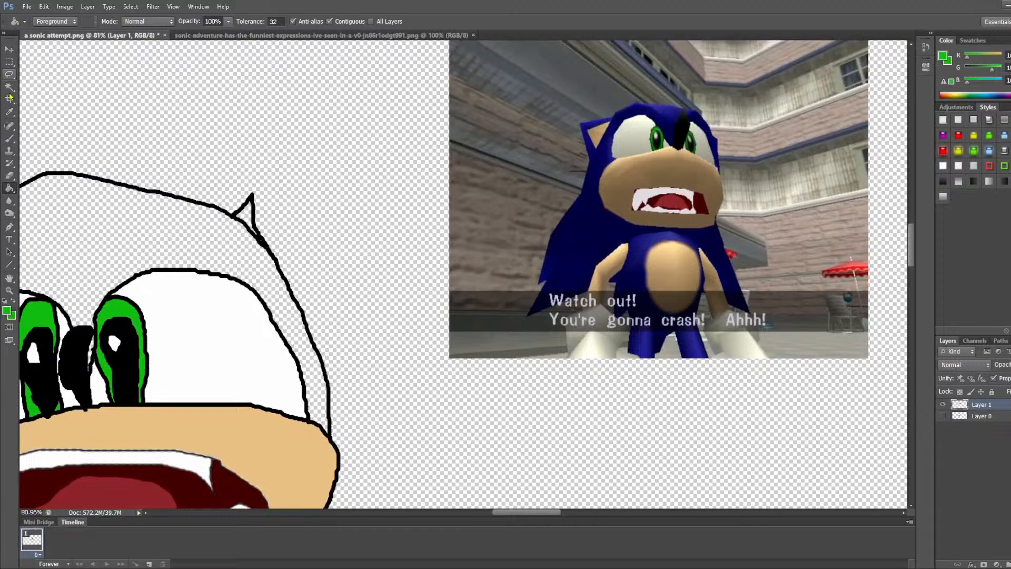
left_click(9, 111)
left_click(673, 108)
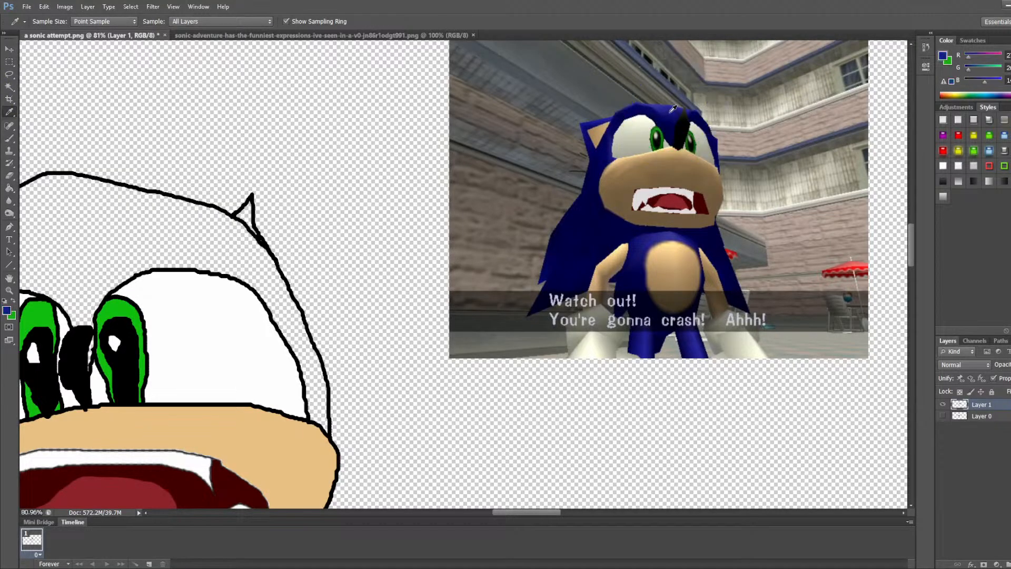
left_click(673, 231)
Step: Fill the head, the small gap beside the black nose and the small right ear with the sampled blue
left_click_drag(544, 514, 508, 517)
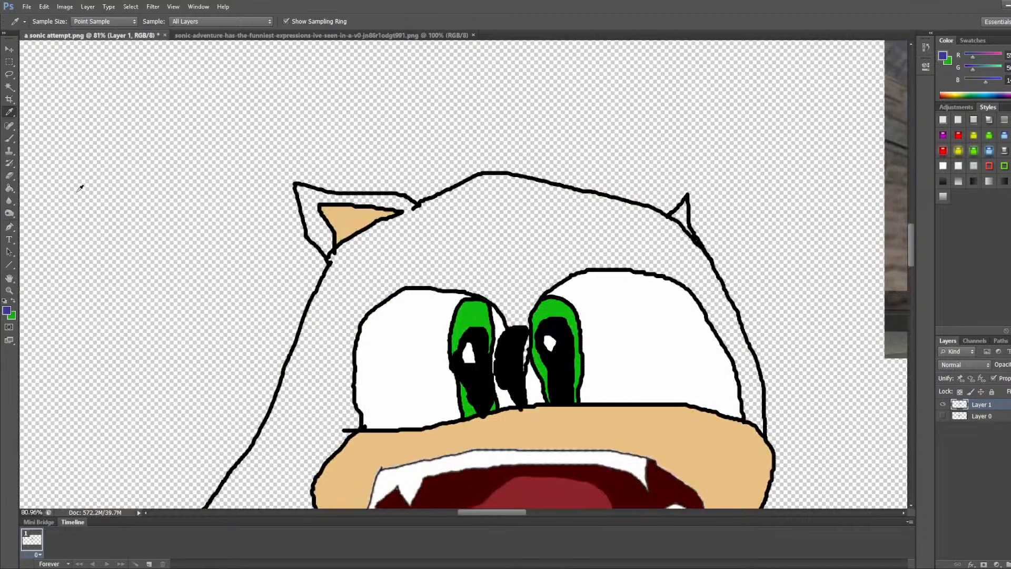
left_click(9, 188)
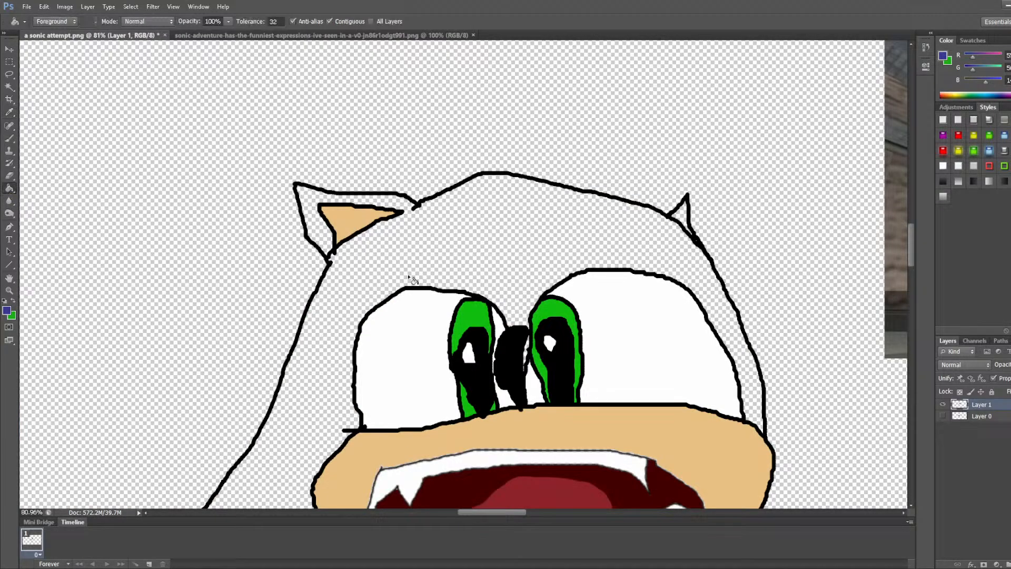
left_click(479, 235)
scroll(476, 235, "down", 3)
scroll(533, 307, "up", 8)
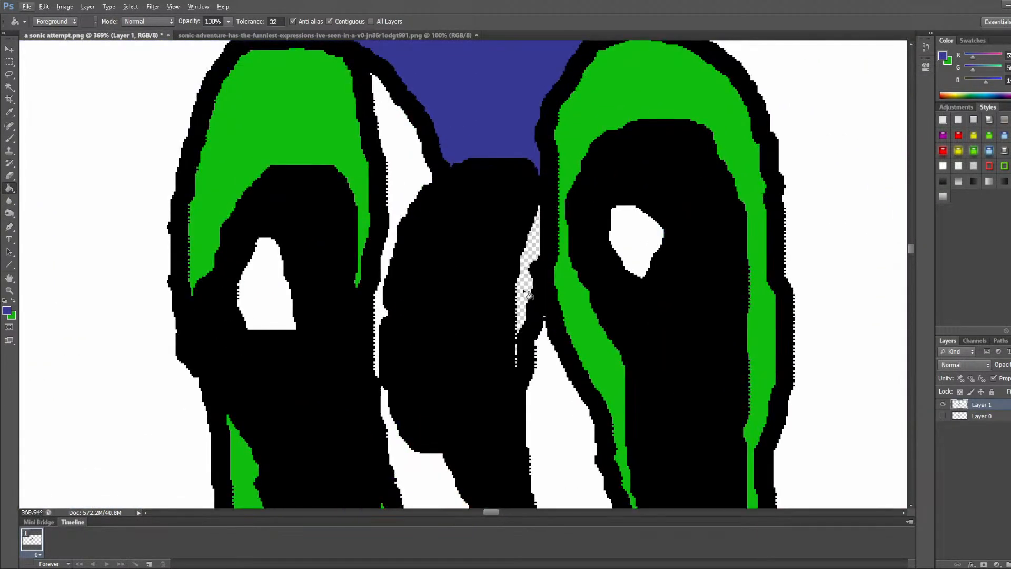
left_click(524, 289)
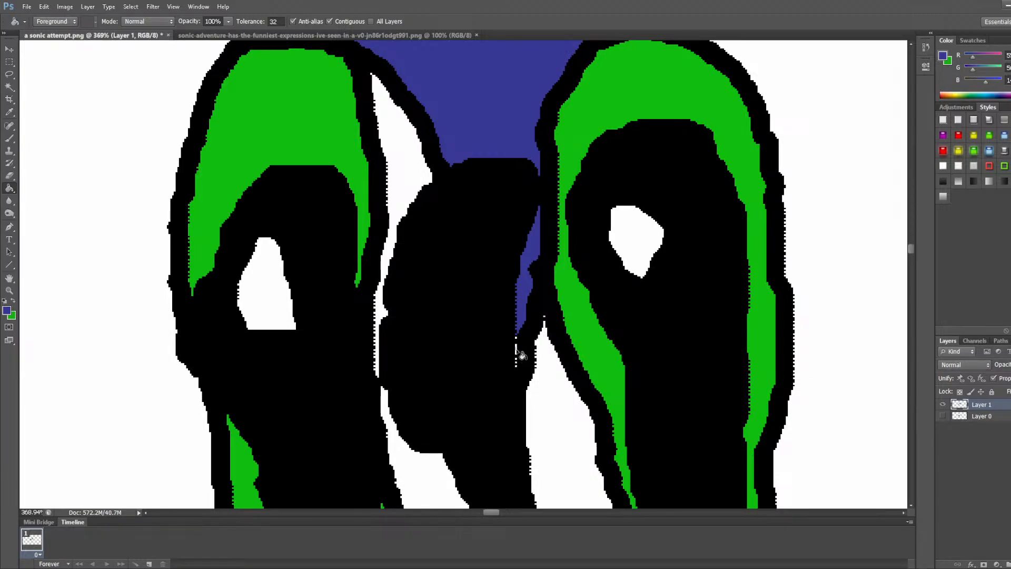
scroll(518, 345, "down", 8)
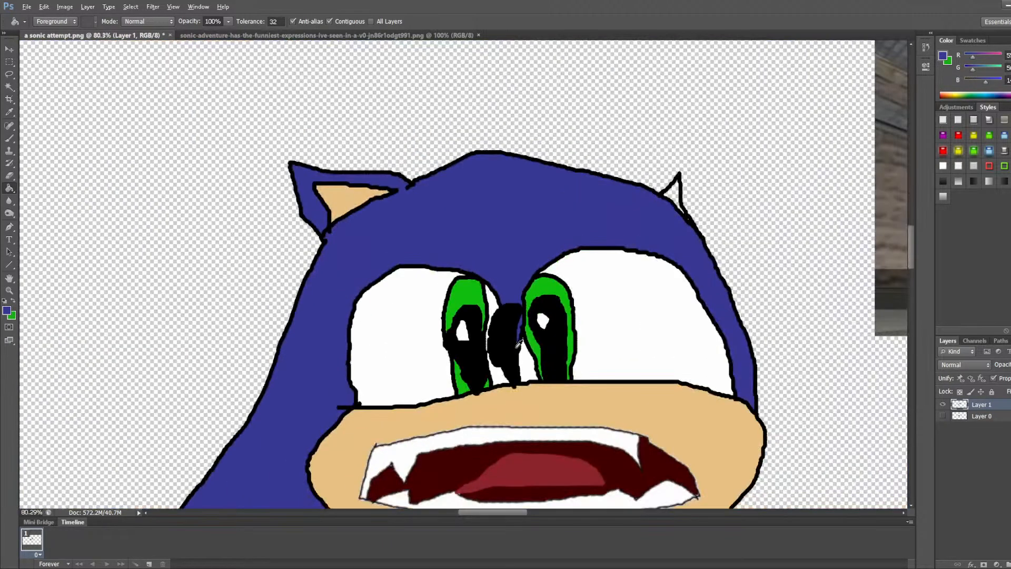
left_click(673, 197)
Step: Fill the right-hand quills, the torso around the belly patch, the small spikes behind the body and the legs with the same blue
scroll(452, 243, "down", 6)
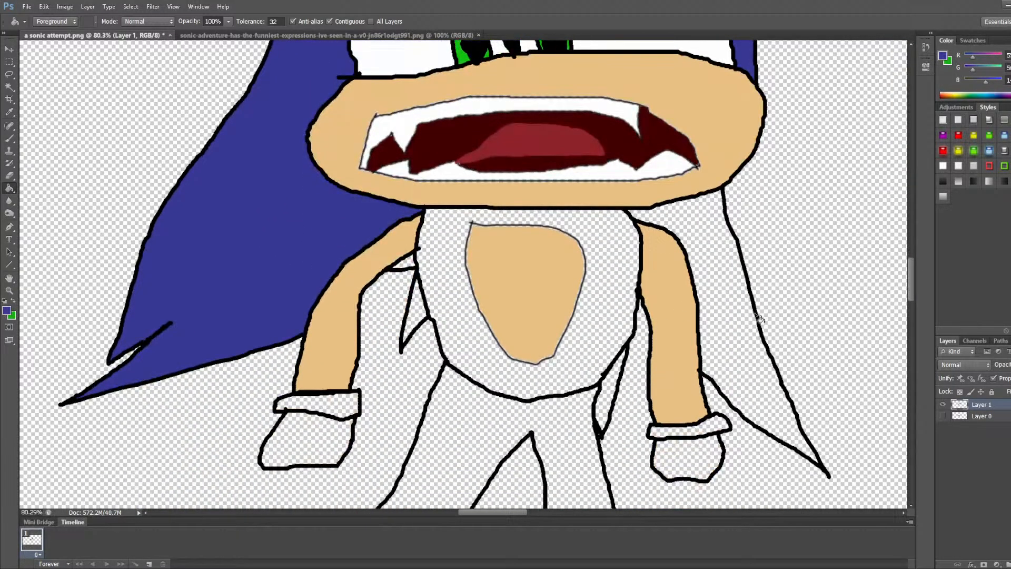
left_click(727, 334)
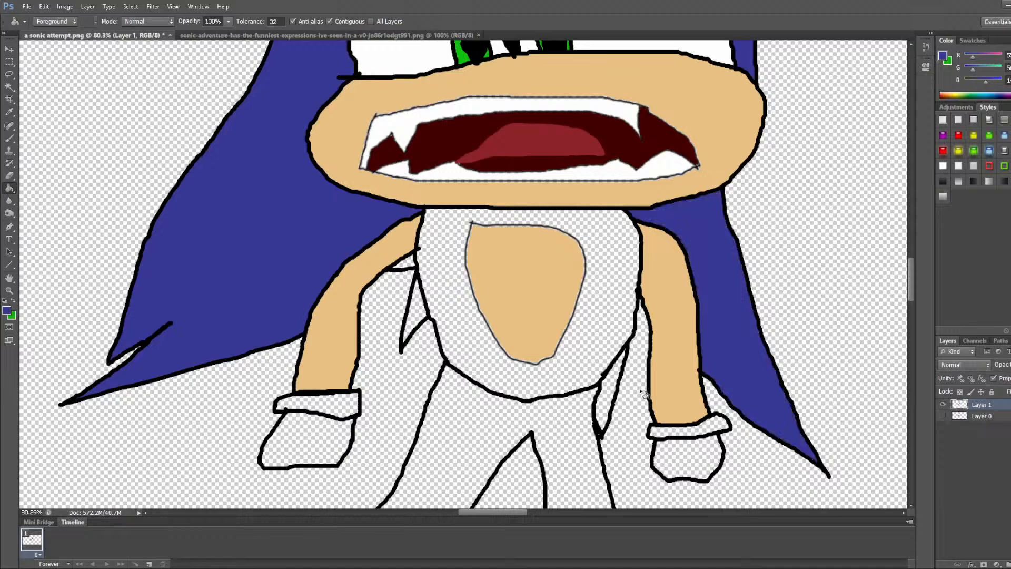
left_click(609, 390)
left_click(605, 307)
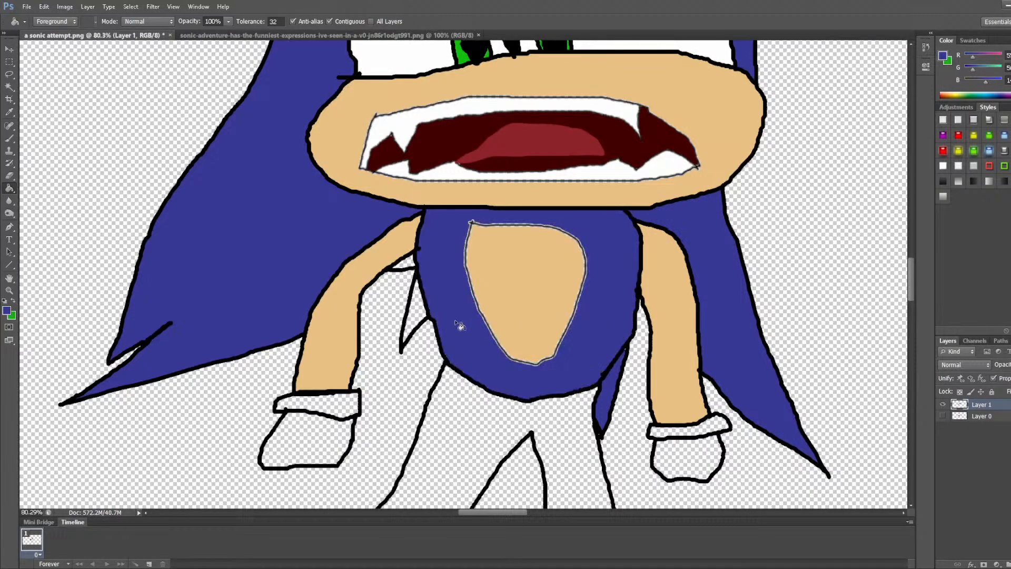
left_click(419, 316)
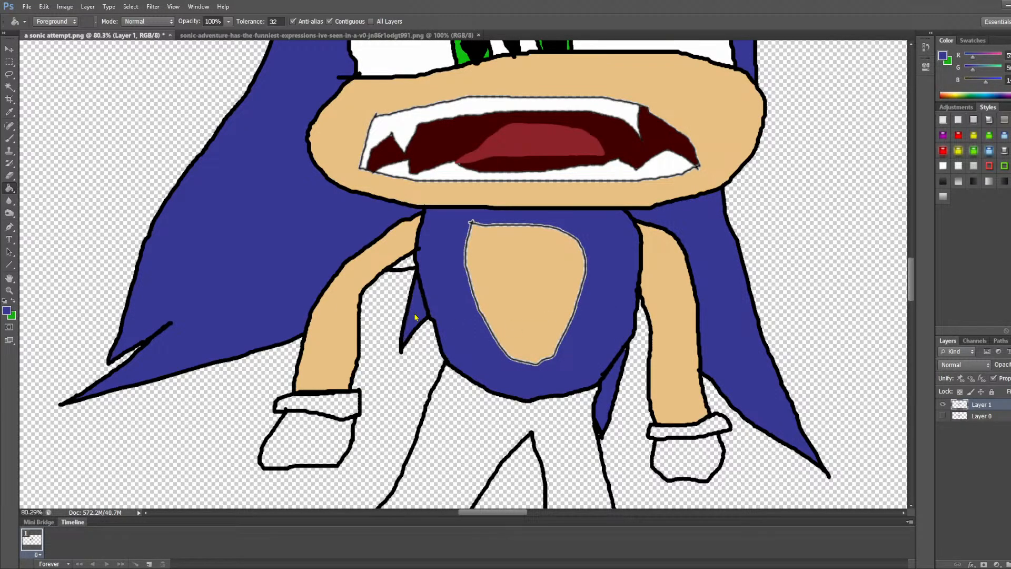
left_click(409, 264)
left_click(478, 448)
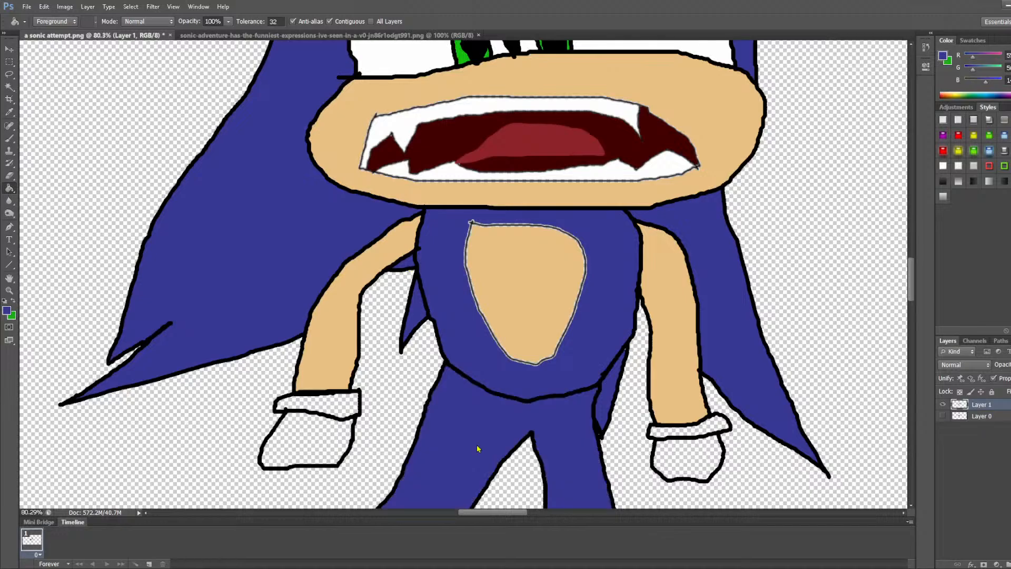
Step: Sample white from the upper teeth and fill both gloves and their cuffs with it
scroll(478, 448, "down", 2)
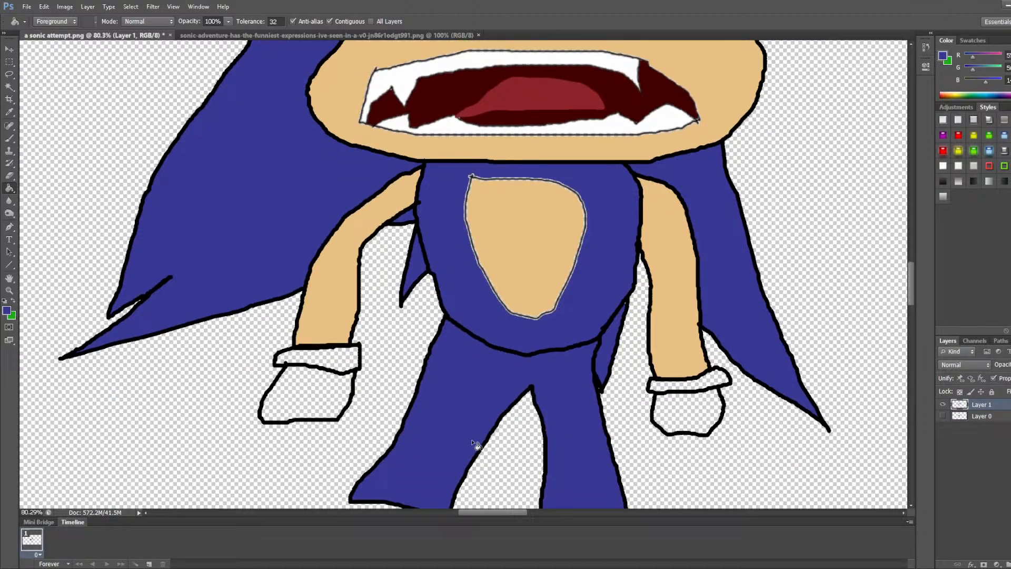
left_click(620, 64, "alt")
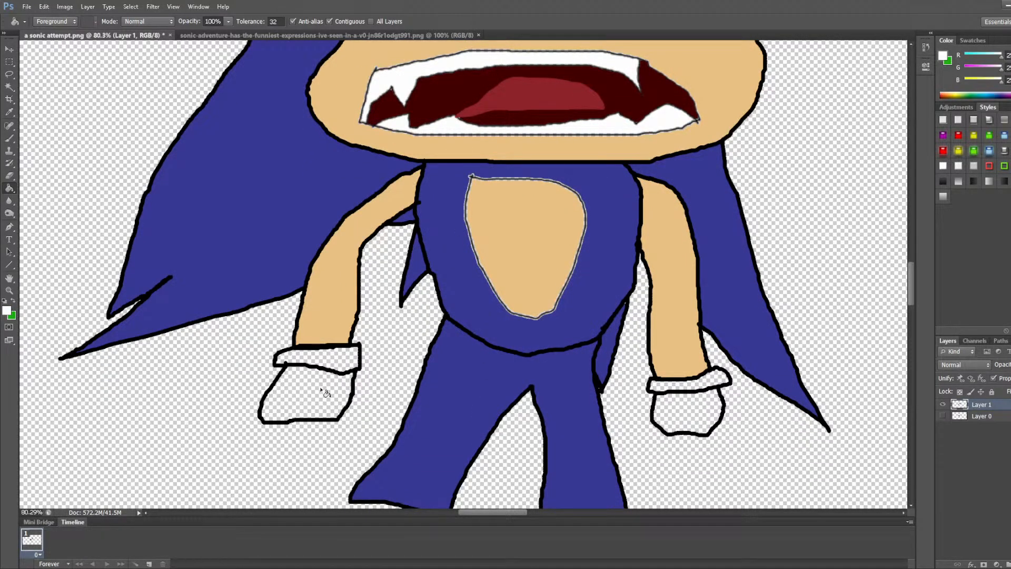
left_click(324, 371)
left_click(326, 364)
left_click(708, 414)
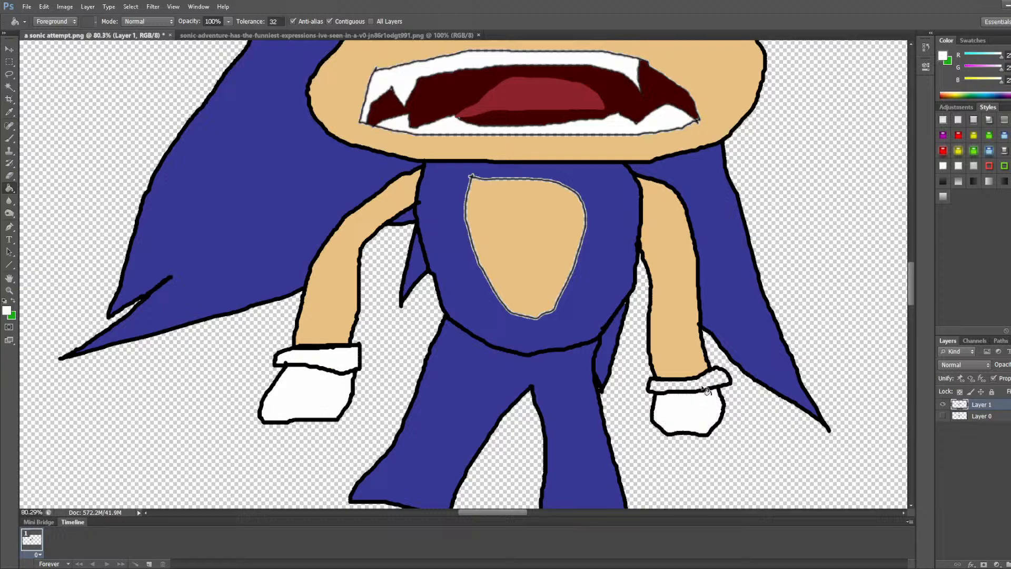
left_click(706, 388)
Step: Sample black from the thin outline of the belly patch and fill that outline solid black
left_click(9, 138)
scroll(464, 246, "up", 10)
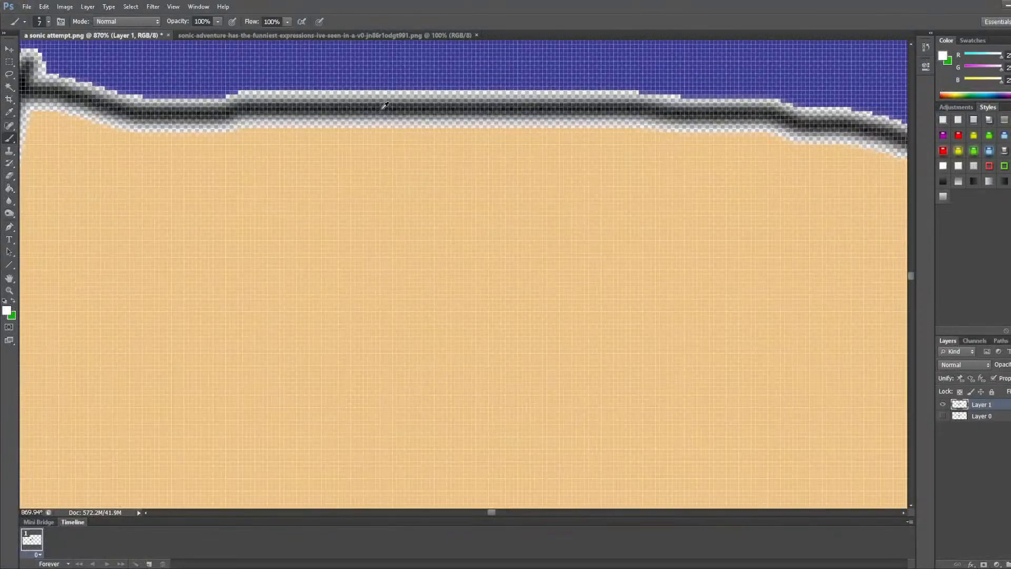
left_click(382, 111, "alt")
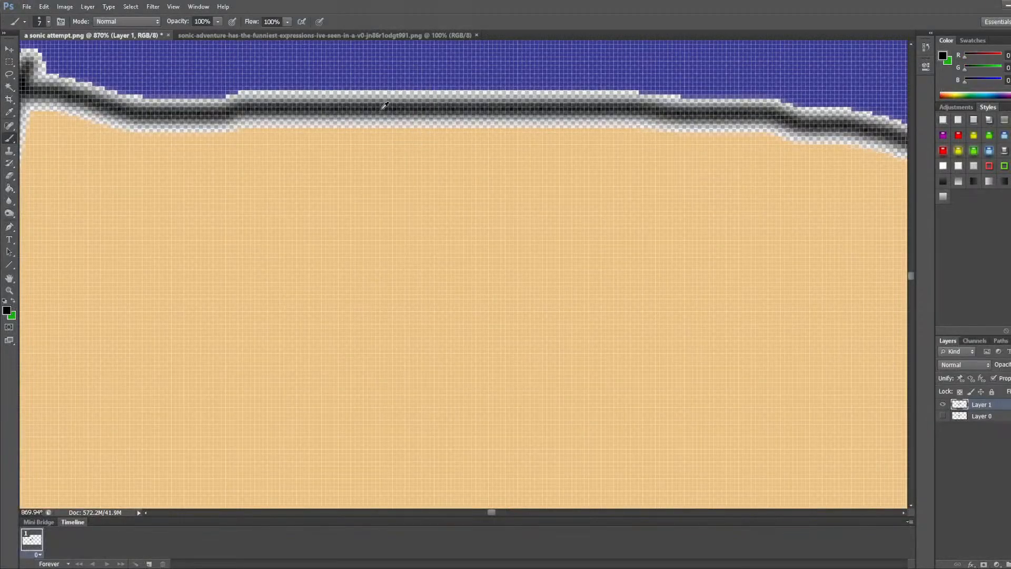
left_click(9, 188)
left_click(372, 113)
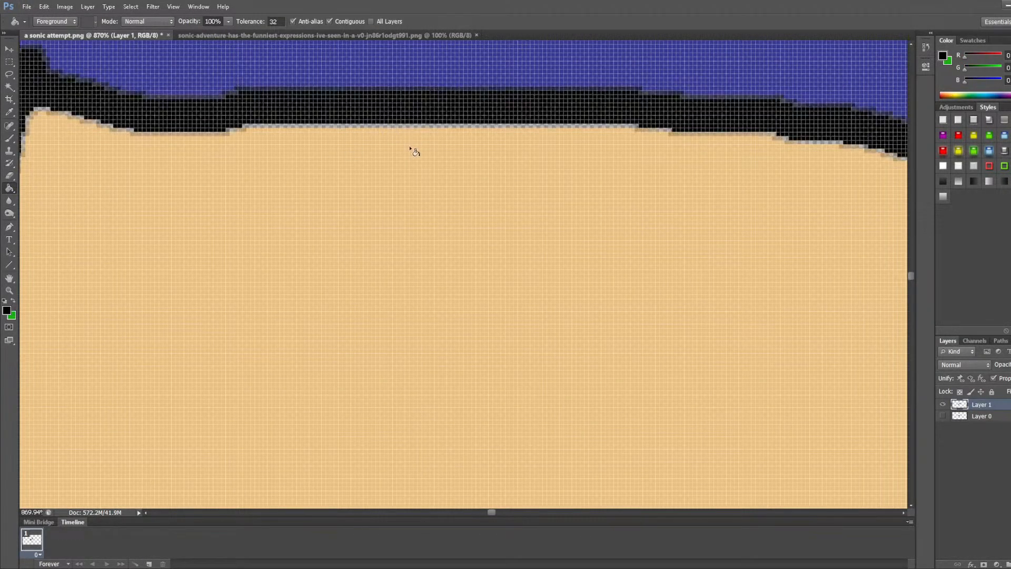
scroll(422, 169, "down", 7)
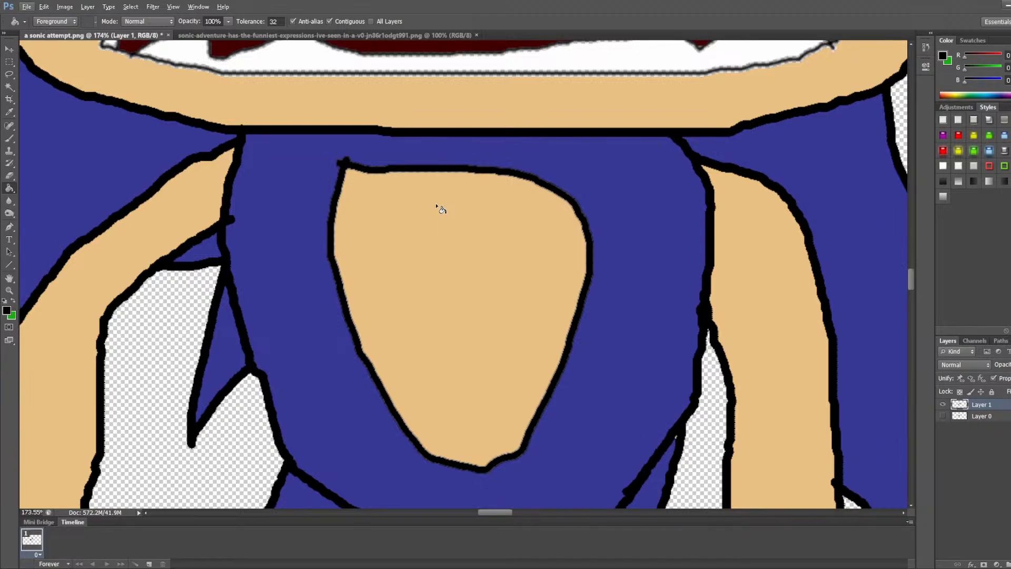
scroll(448, 189, "down", 2)
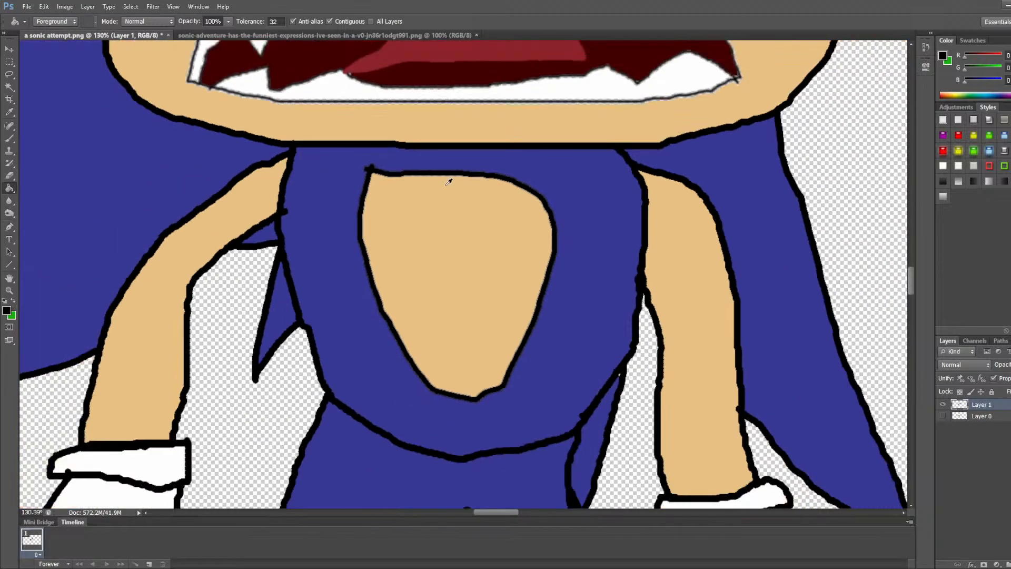
Step: Fill the thin outlines around the mouth and teeth with solid black
scroll(438, 167, "up", 3)
scroll(437, 166, "up", 2)
scroll(437, 174, "up", 3)
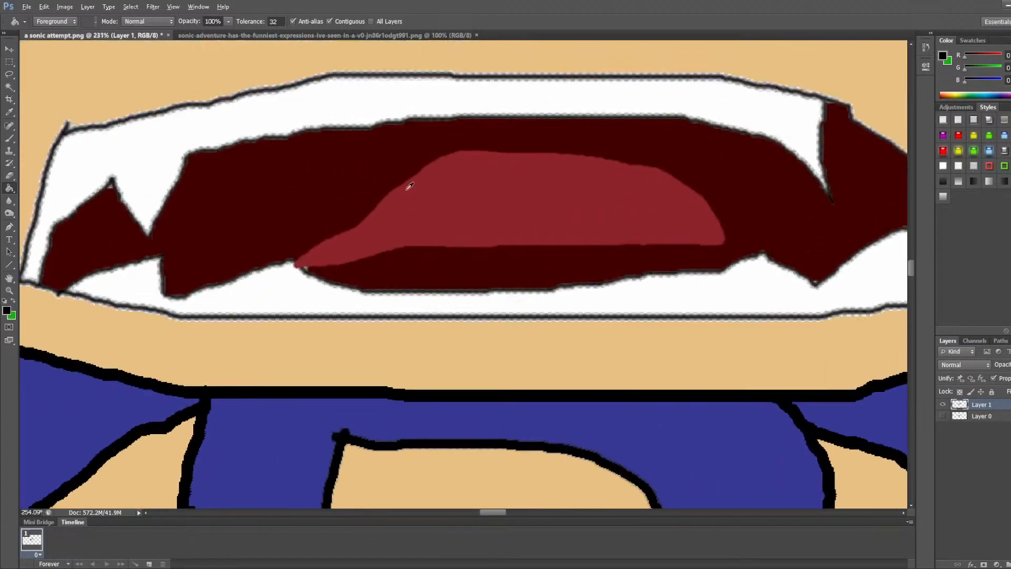
scroll(404, 117, "up", 1)
key("ctrl+d")
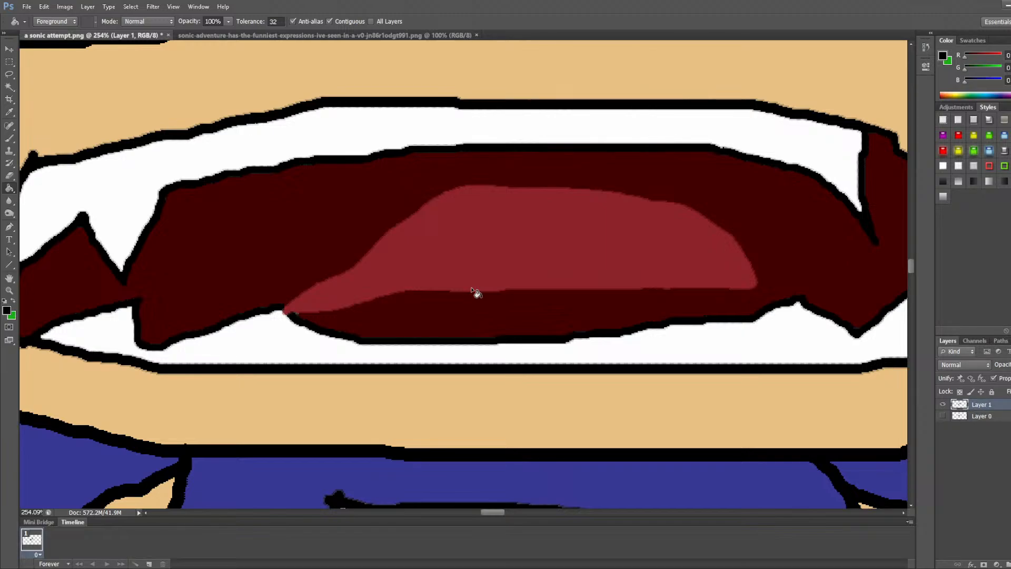
Step: Examine the coloured figure from the ears and eyes down to the legs for unfilled areas and thin outlines
scroll(474, 201, "down", 3)
scroll(472, 203, "up", 3)
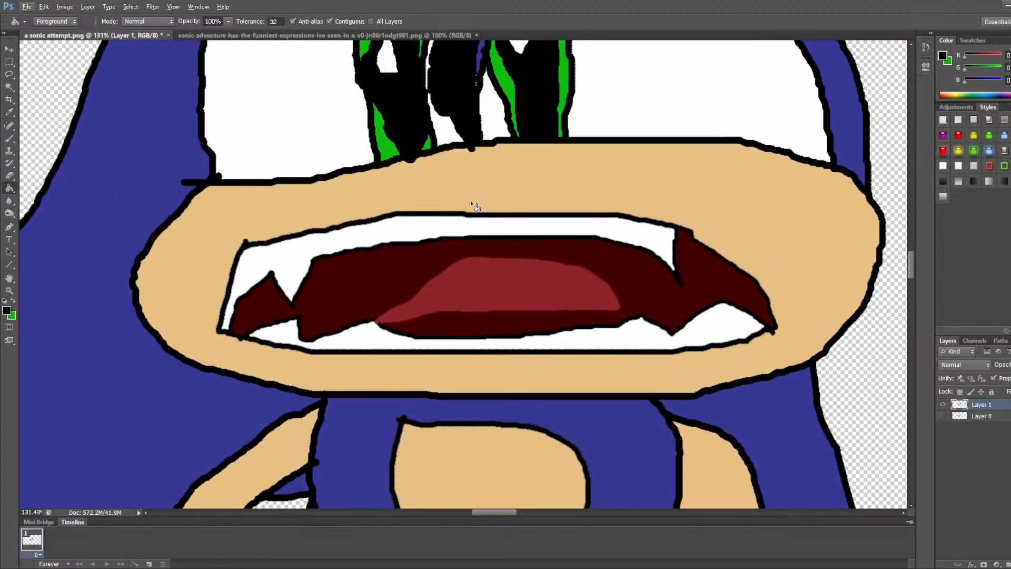
scroll(475, 206, "up", 5)
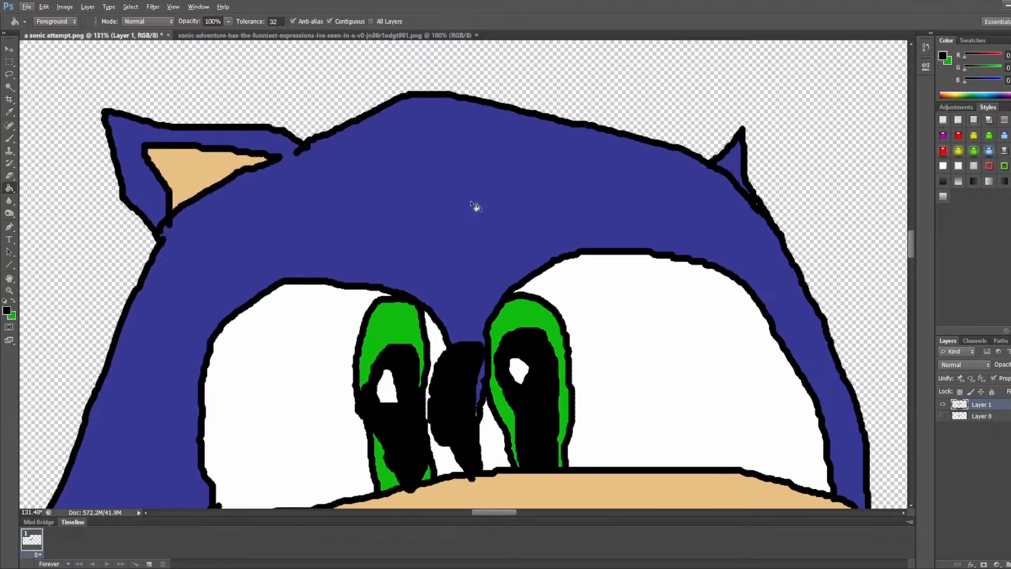
scroll(476, 206, "down", 3)
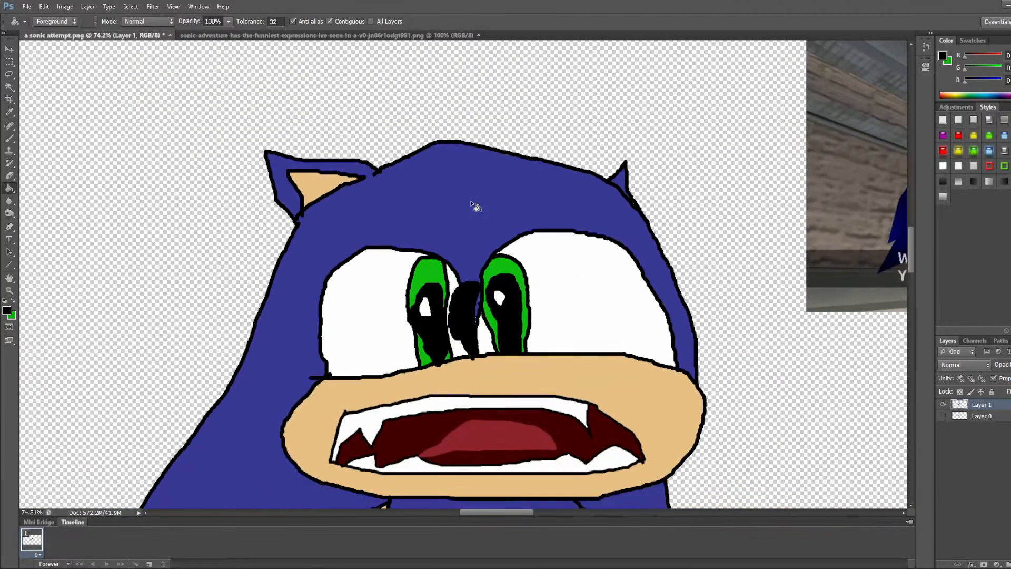
scroll(480, 221, "down", 5)
scroll(494, 258, "down", 3)
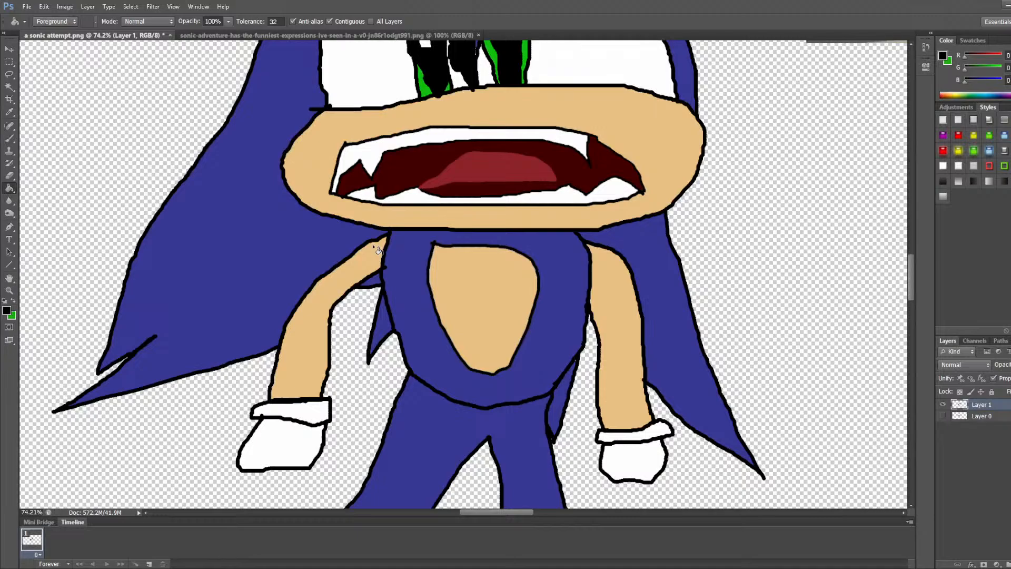
scroll(388, 300, "down", 4)
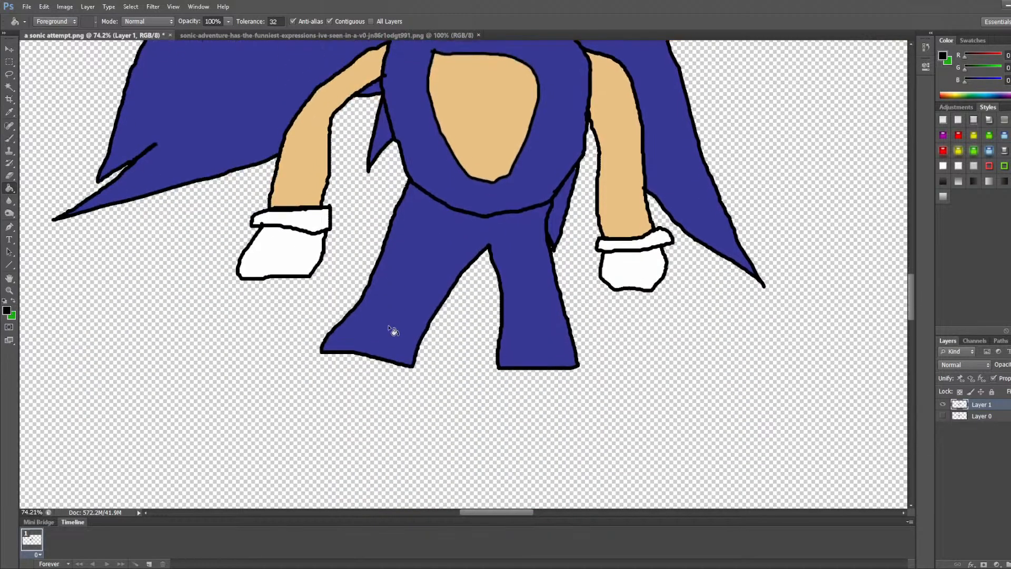
scroll(555, 311, "down", 5)
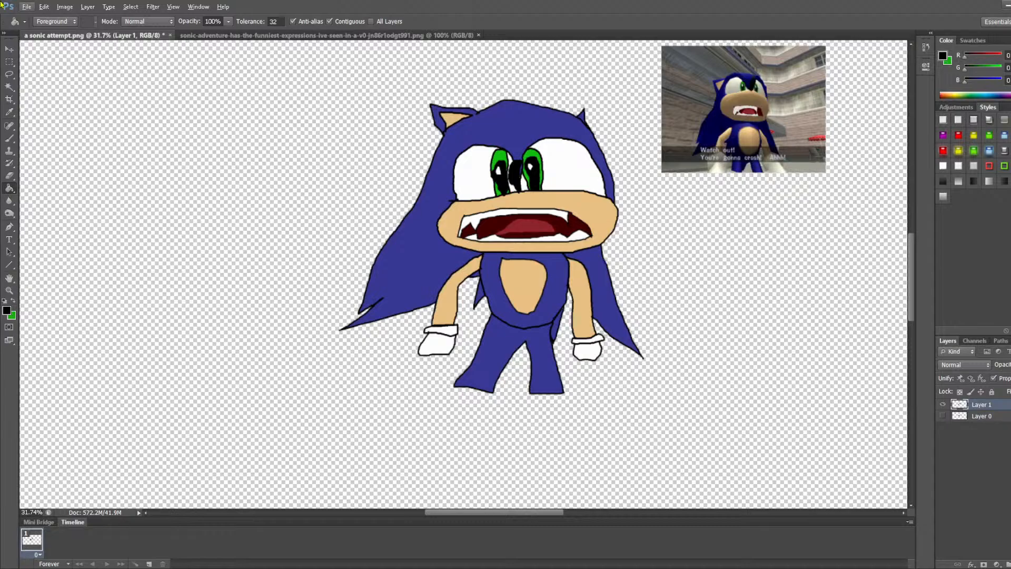
Step: Move the layer holding the Sonic drawing and its reference picture slightly down and to the left on the canvas
left_click(8, 49)
scroll(481, 169, "up", 3)
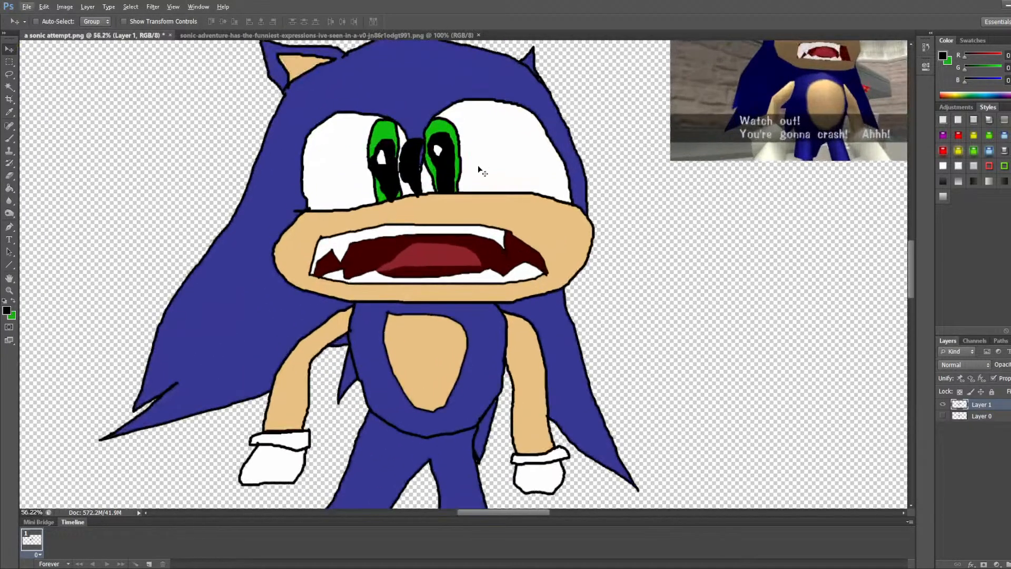
scroll(440, 199, "down", 3)
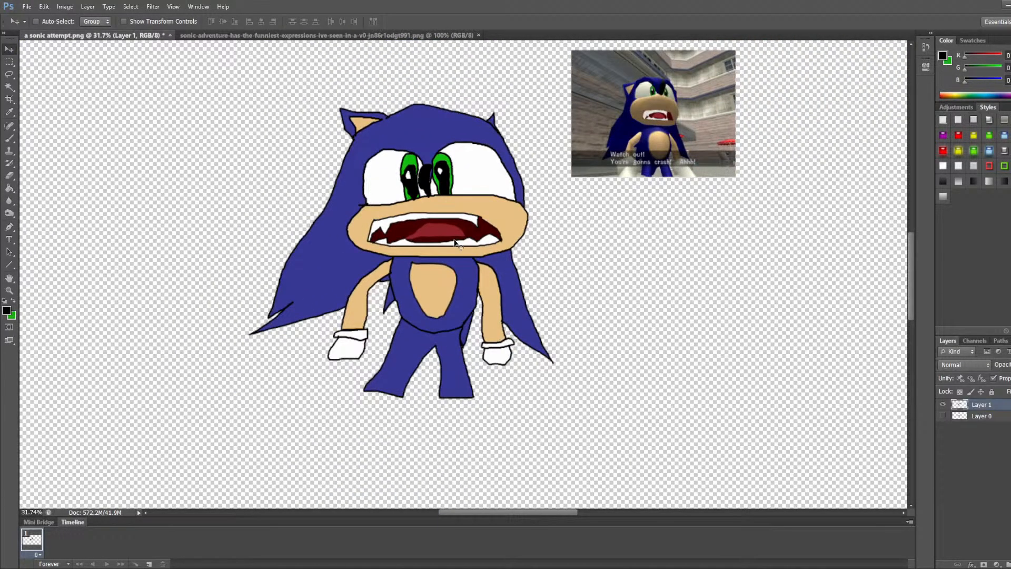
mouse_move(430, 286)
left_mouse_down()
mouse_move(498, 265)
mouse_move(385, 298)
mouse_move(374, 331)
mouse_move(385, 224)
mouse_move(353, 328)
mouse_move(405, 323)
left_mouse_up()
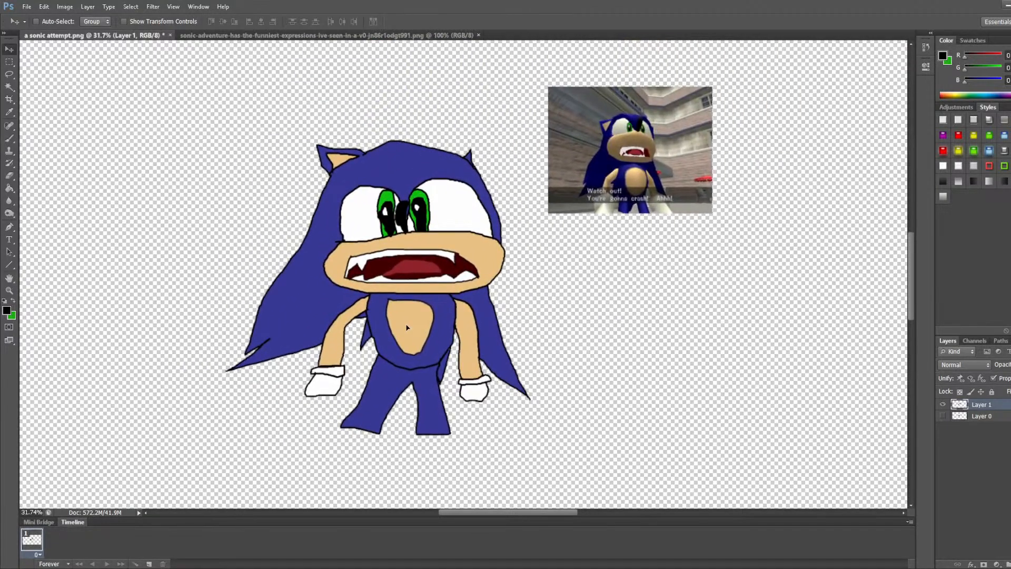
Step: Enclose the pasted reference screenshot in a rectangular selection and cut it from Layer 1
left_click(10, 61)
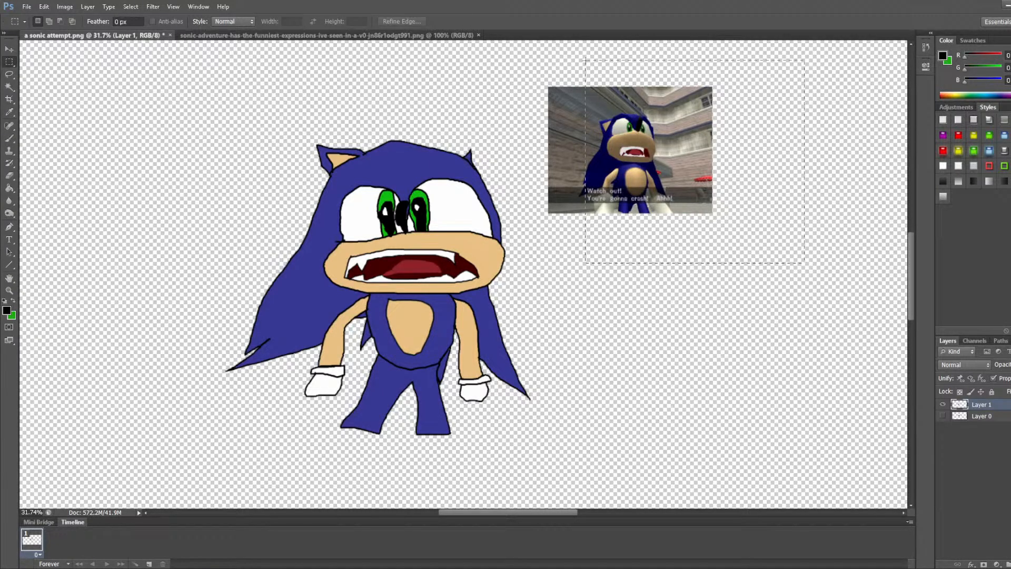
left_click_drag(585, 59, 540, 69)
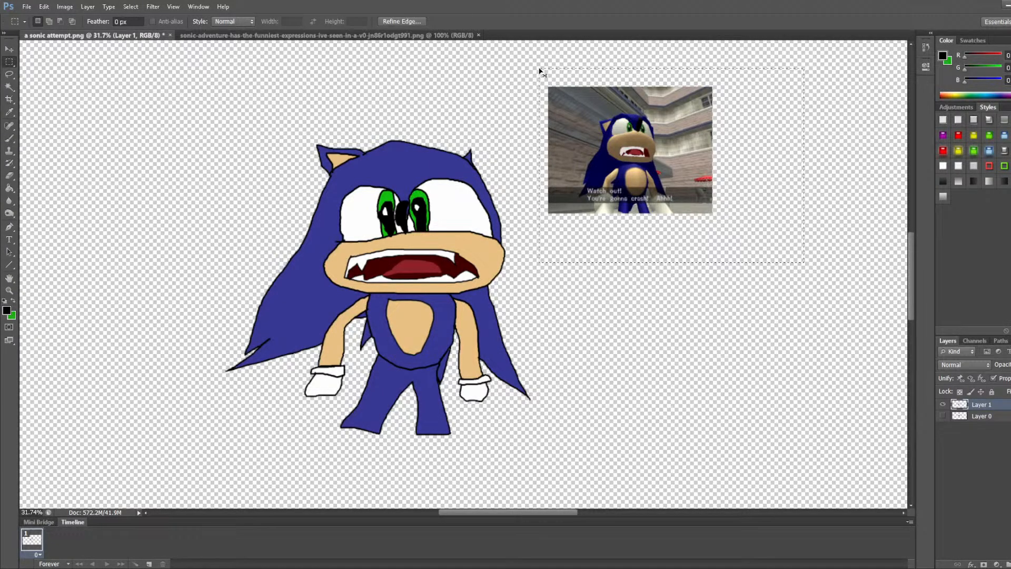
key("ctrl+x")
Step: Move the Sonic drawing into the lower-left corner of the canvas, with the feet below its bottom edge
scroll(569, 240, "down", 5)
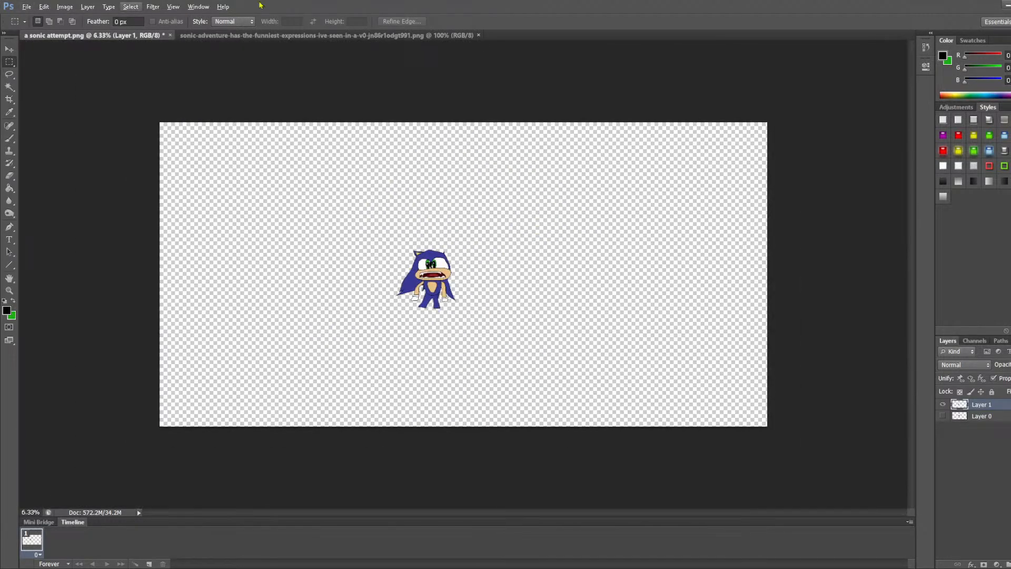
left_click(9, 49)
left_click_drag(454, 266, 219, 407)
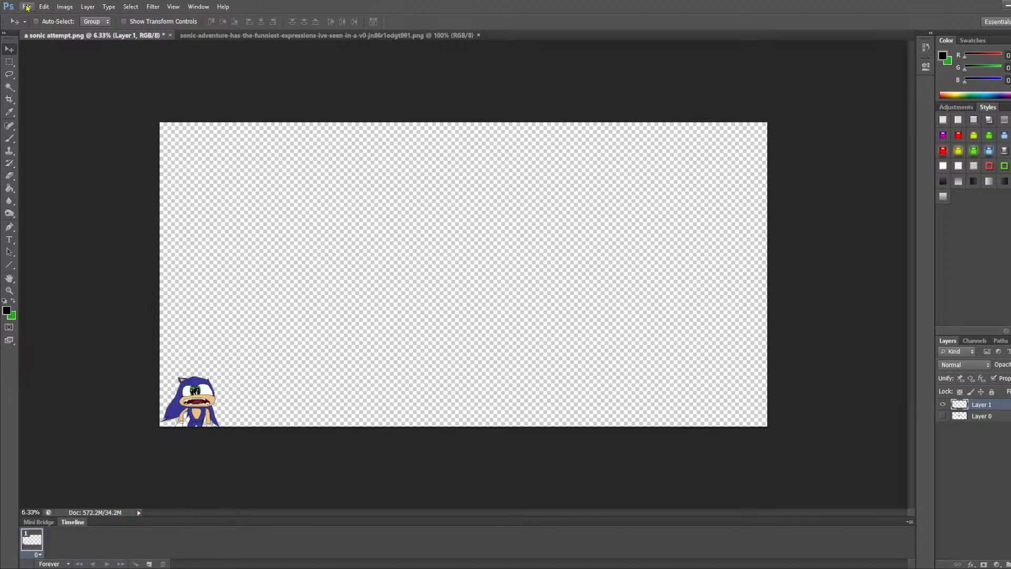
Step: Close the Sonic Adventure screenshot and open the three Tails reference images, including lvvjejez0k961.png
left_click(479, 35)
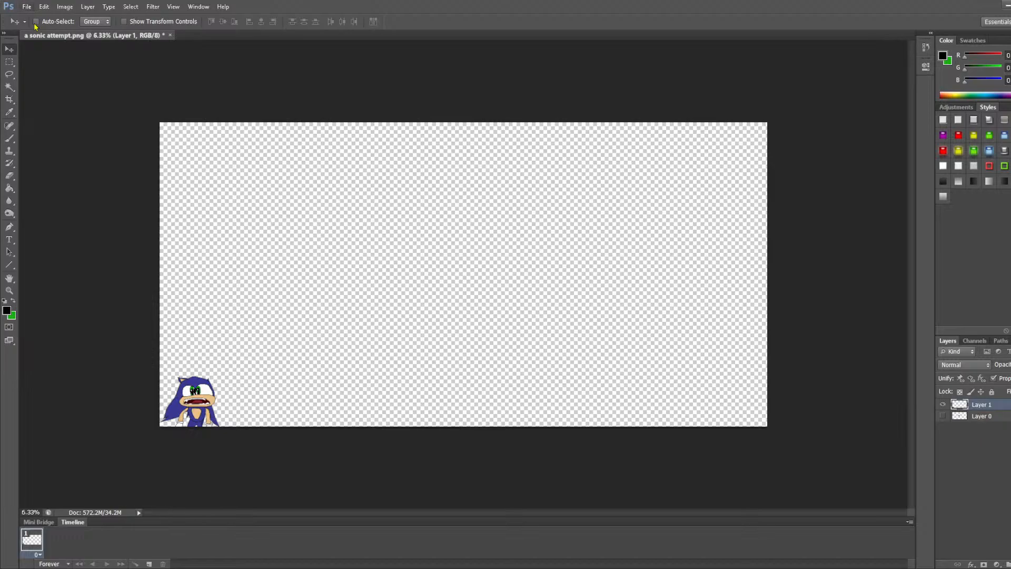
double_click(520, 190)
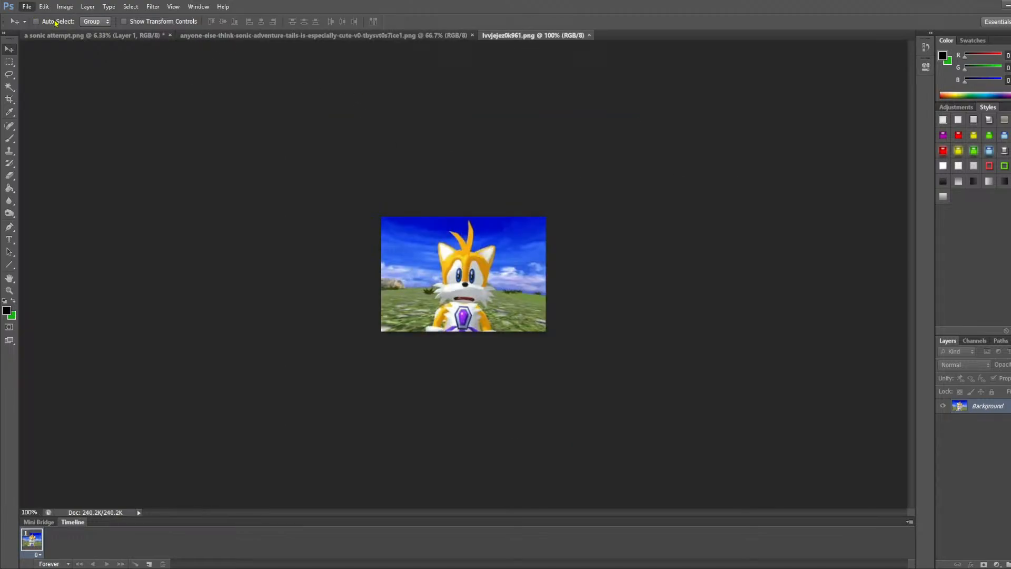
double_click(877, 187)
Step: Compare the three Tails reference images with each other and with the Sonic drawing to judge which pose to use
left_click(508, 37)
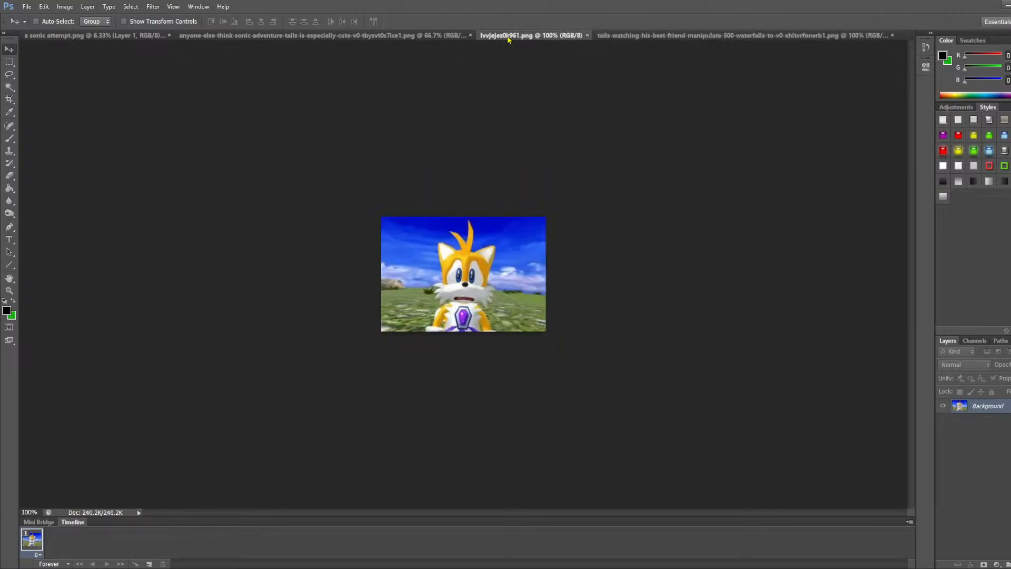
left_click(662, 36)
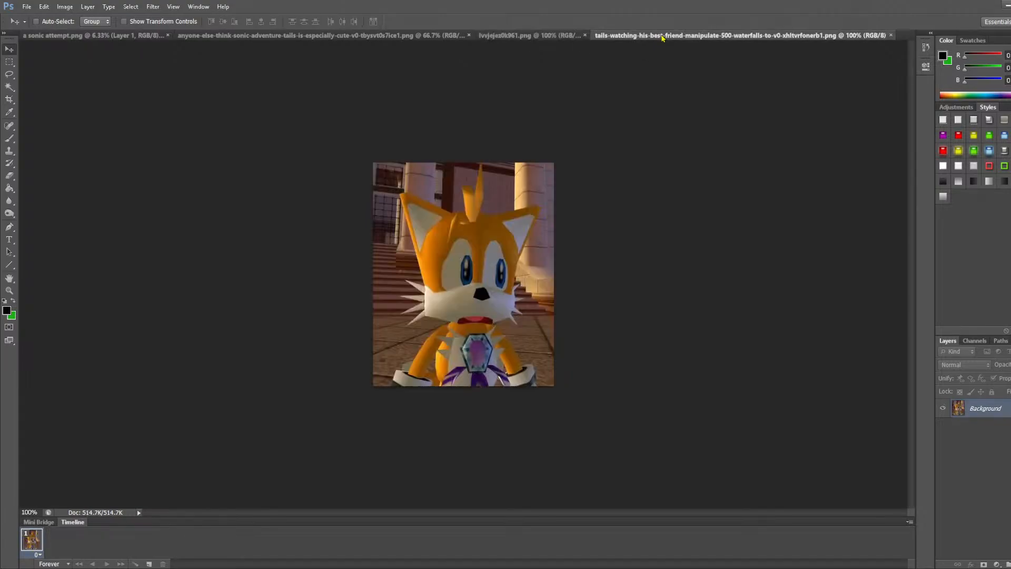
left_click(406, 38)
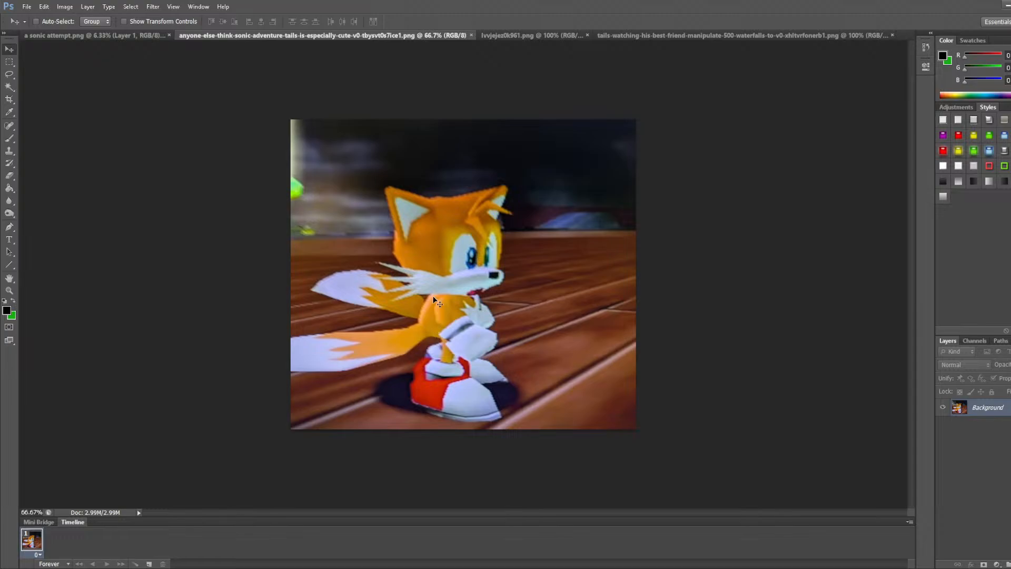
left_click(510, 36)
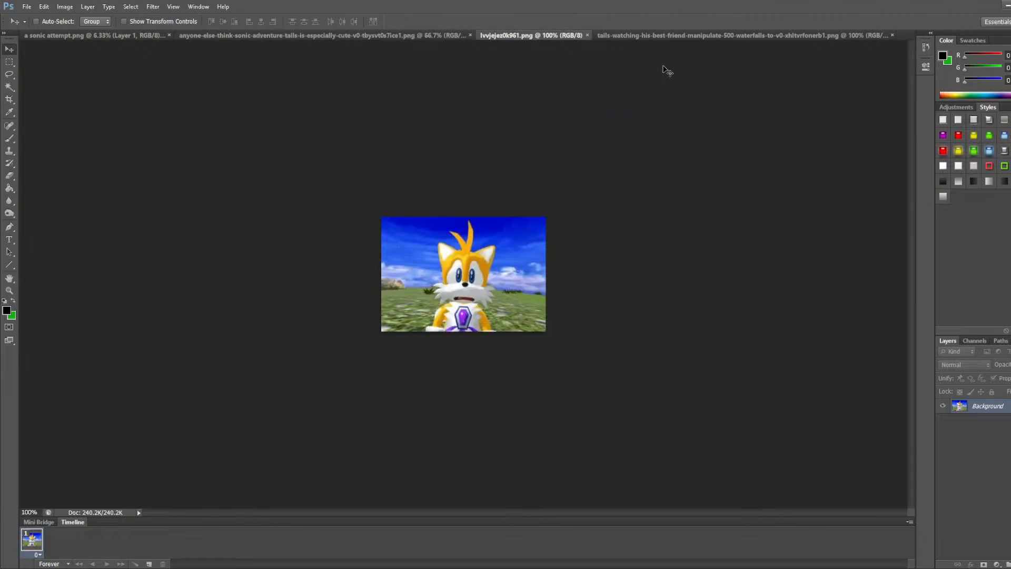
left_click(675, 35)
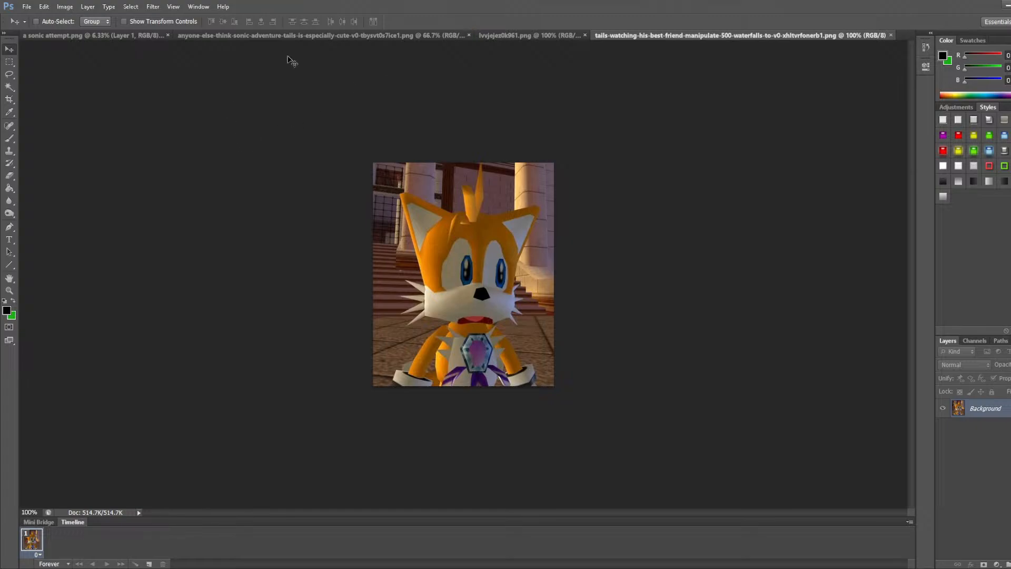
left_click(239, 38)
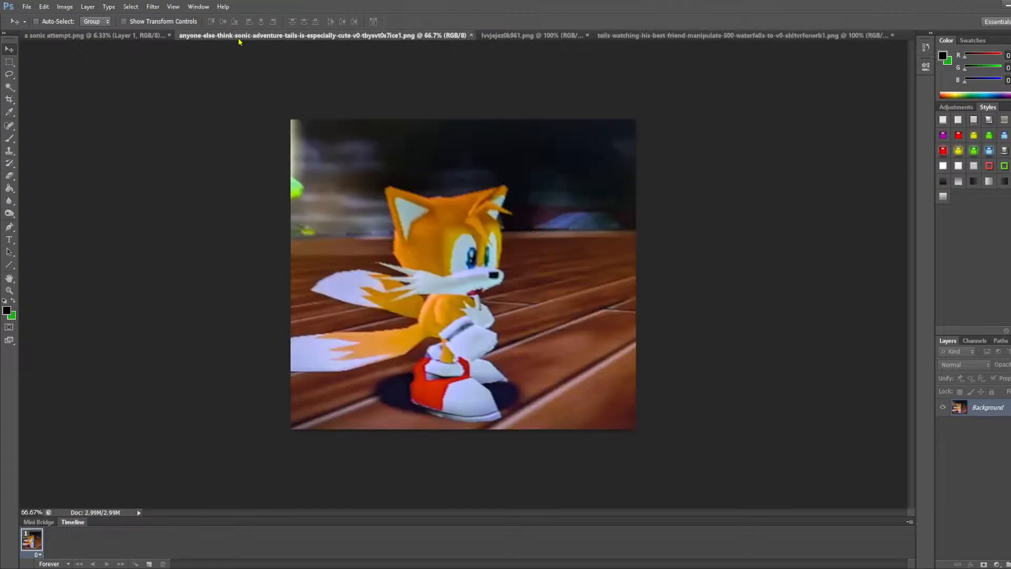
left_click(120, 36)
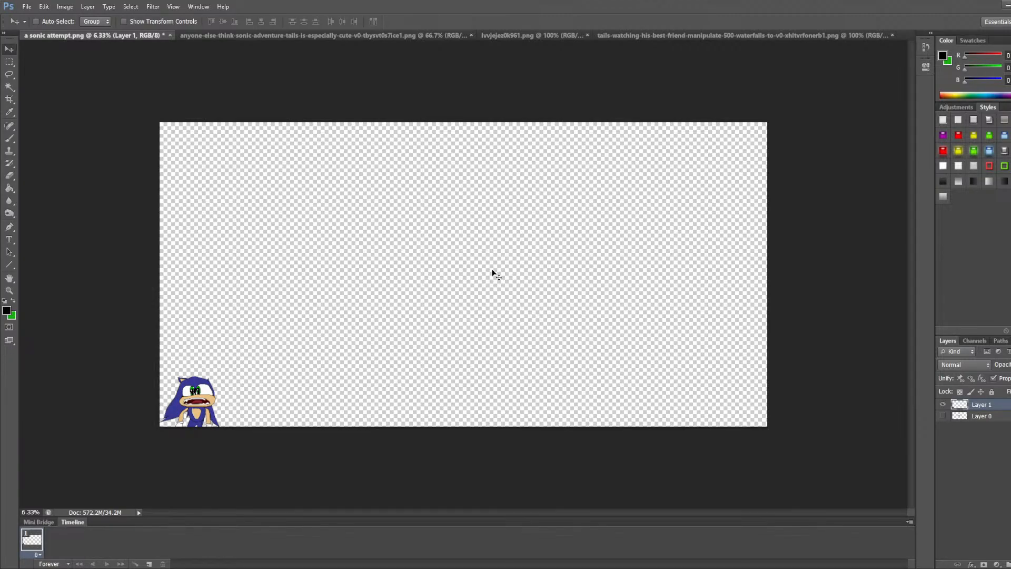
left_click(618, 36)
left_click(538, 35)
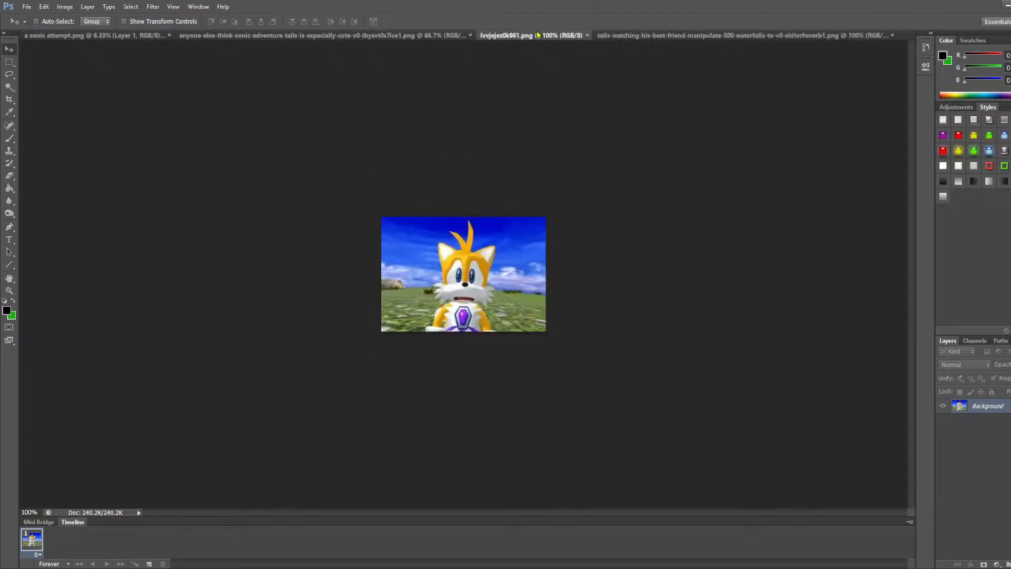
left_click(426, 35)
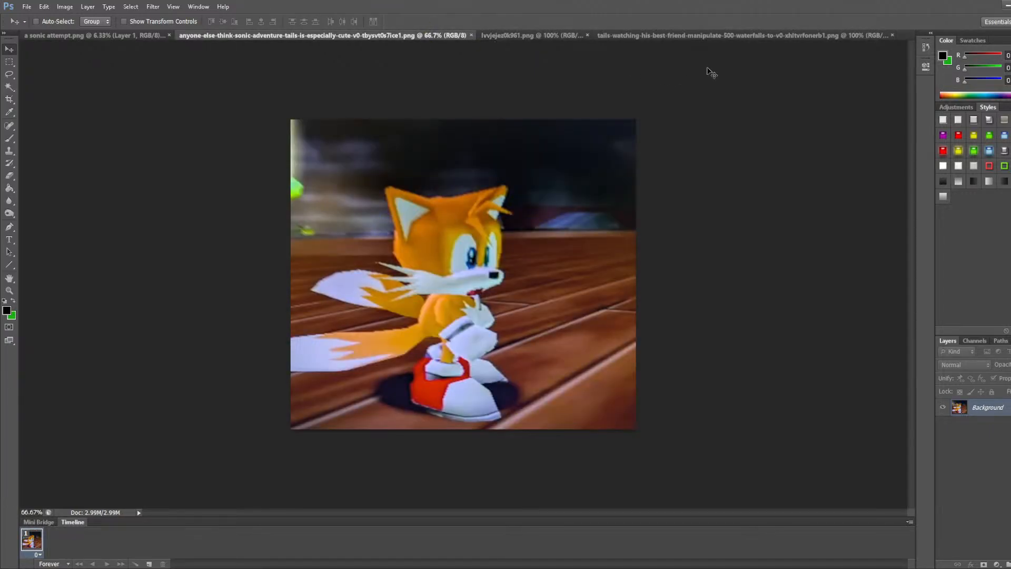
left_click(732, 36)
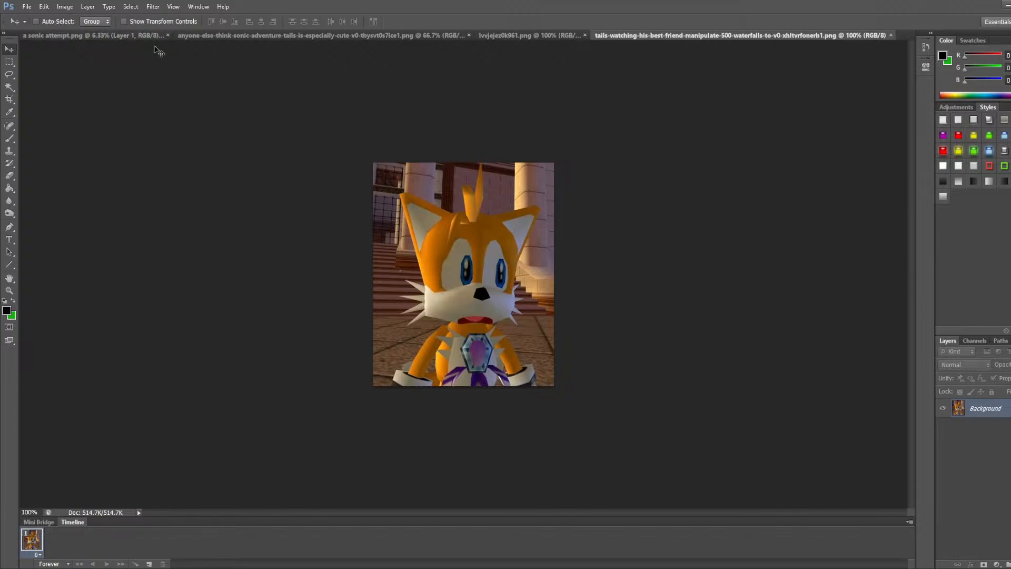
Step: Copy the entire Tails screenshot from the tails-watching-his-best-friend image and paste it into a sonic attempt.png as a new layer
left_click(108, 36)
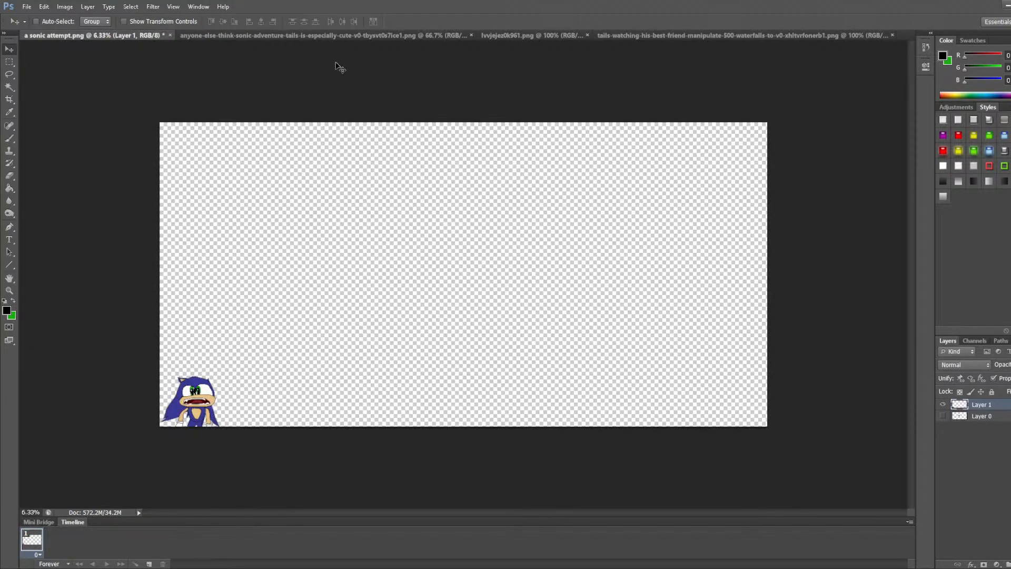
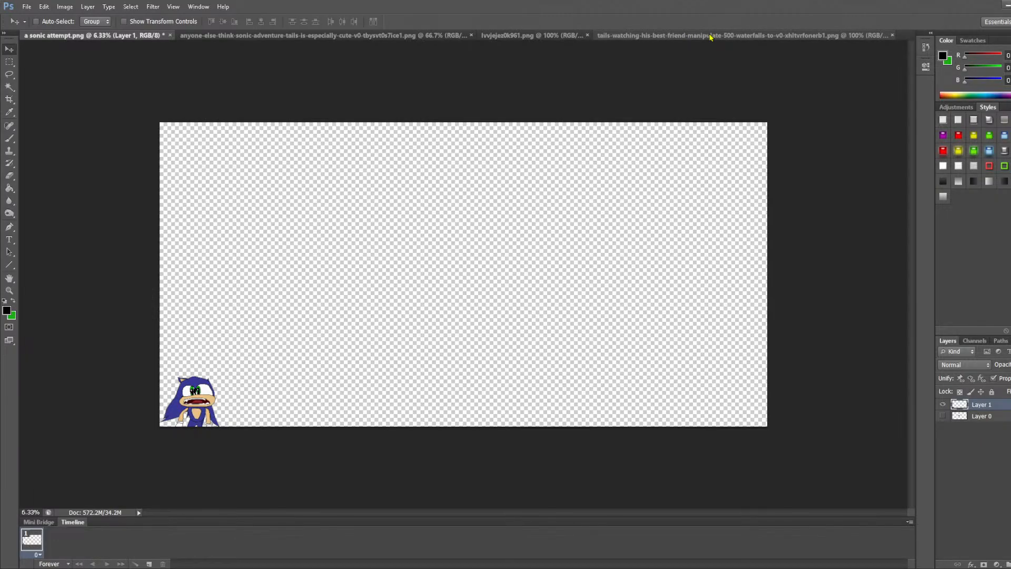
left_click(709, 36)
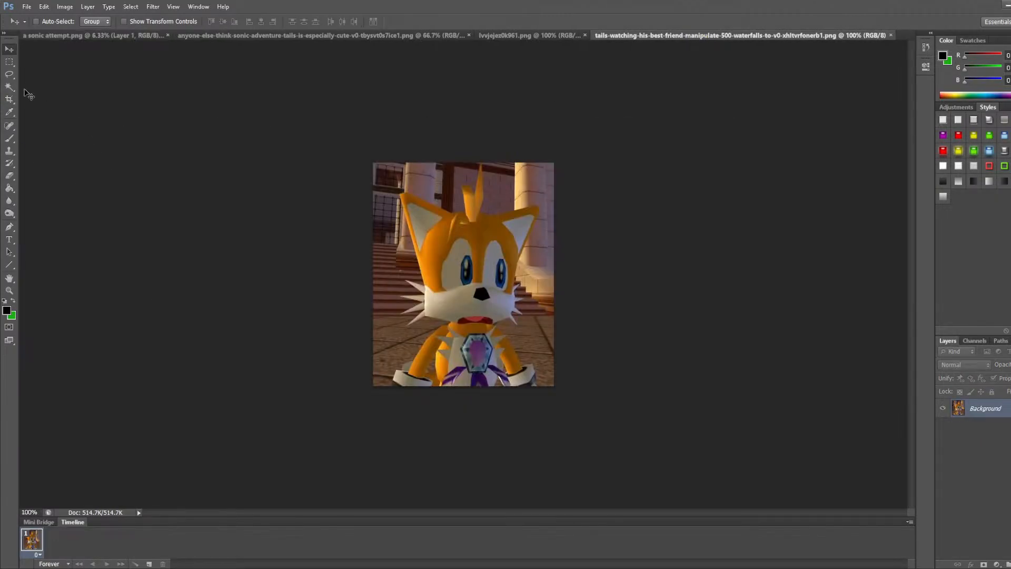
left_click(9, 61)
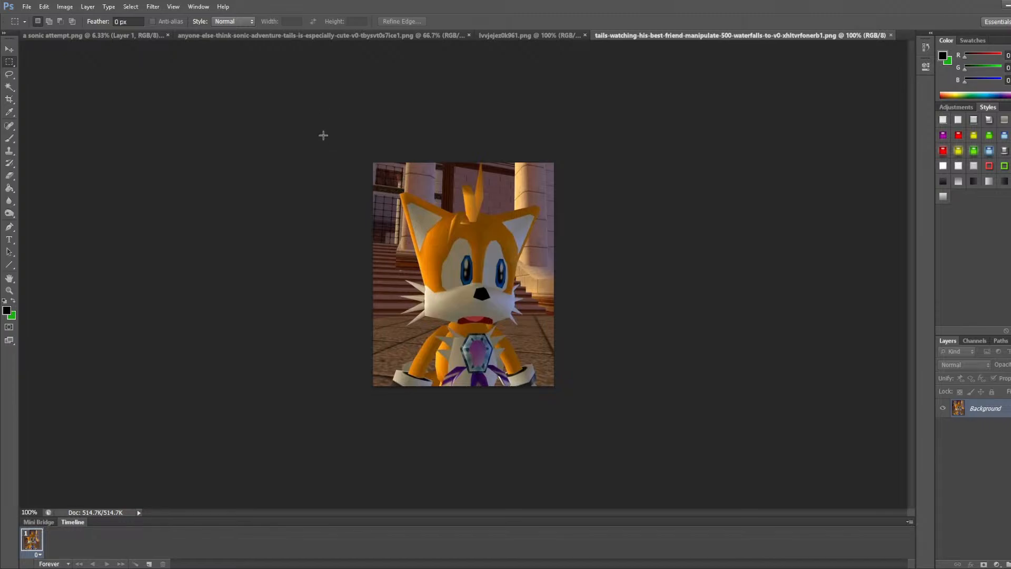
key("ctrl+a")
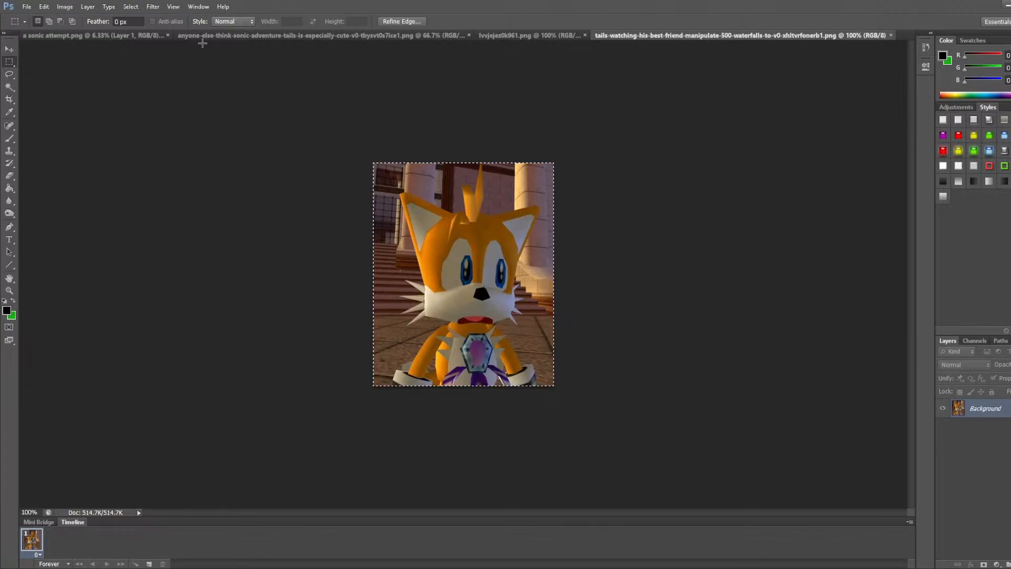
left_click(146, 35)
key("ctrl+v")
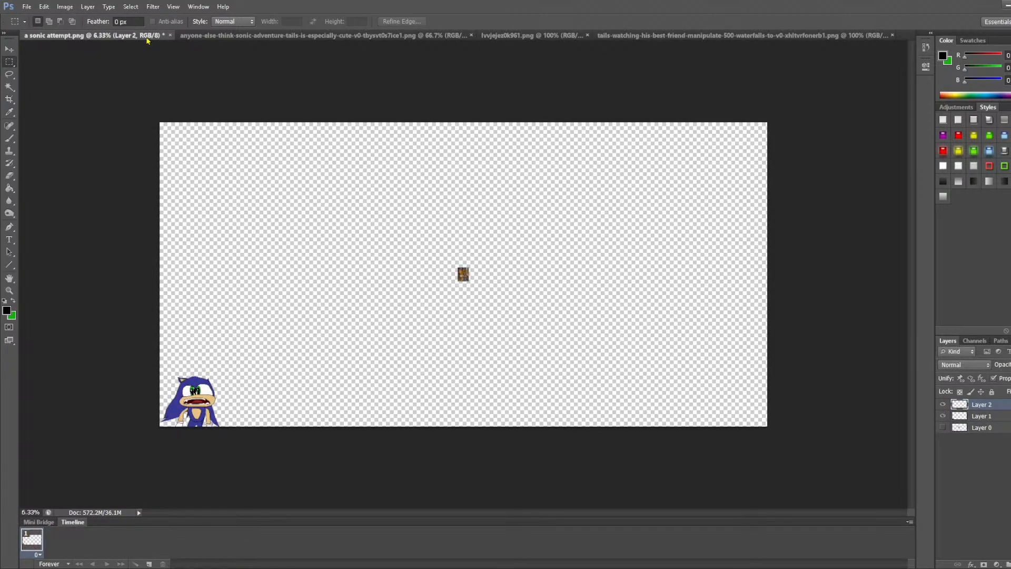
Step: Move the pasted Tails reference up and to the right of the canvas centre to leave drawing space beside it
scroll(497, 295, "up", 7)
scroll(335, 263, "up", 4)
scroll(335, 263, "down", 4)
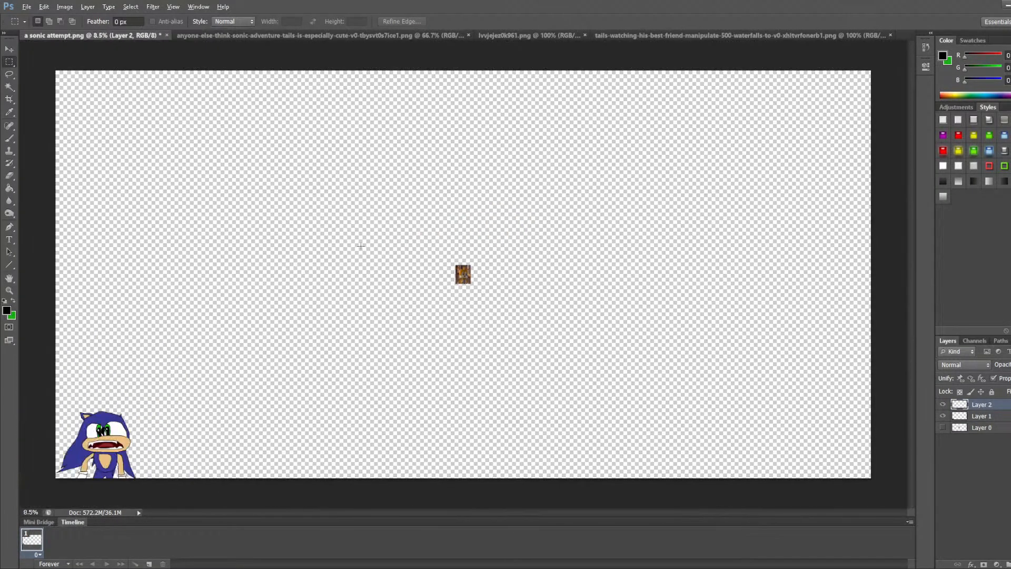
left_click(9, 49)
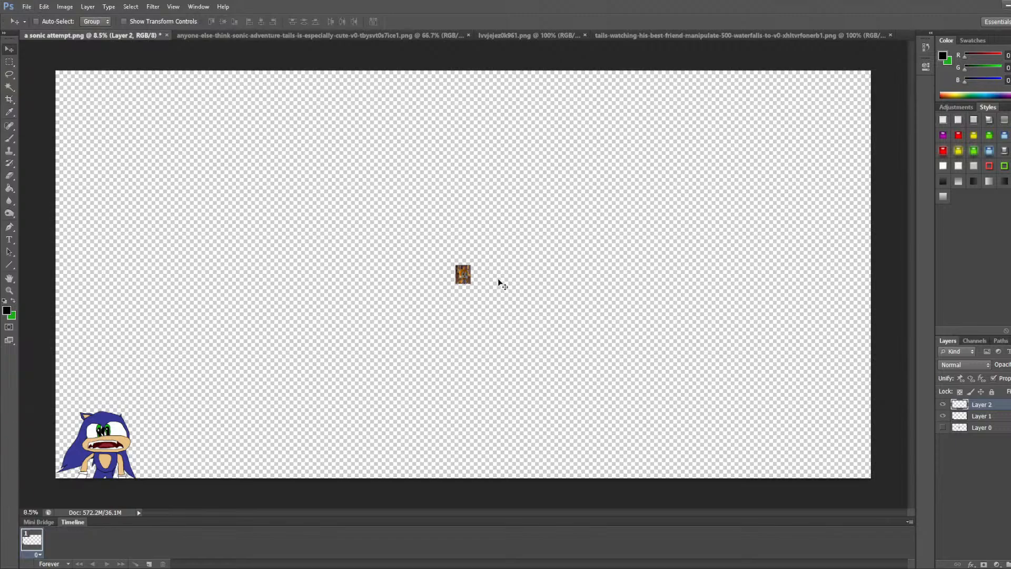
left_click_drag(480, 277, 547, 160)
Step: Draw the outline of Tails' head with two pointed ears beside the reference, using the black brush
scroll(516, 149, "up", 3)
scroll(516, 149, "up", 6)
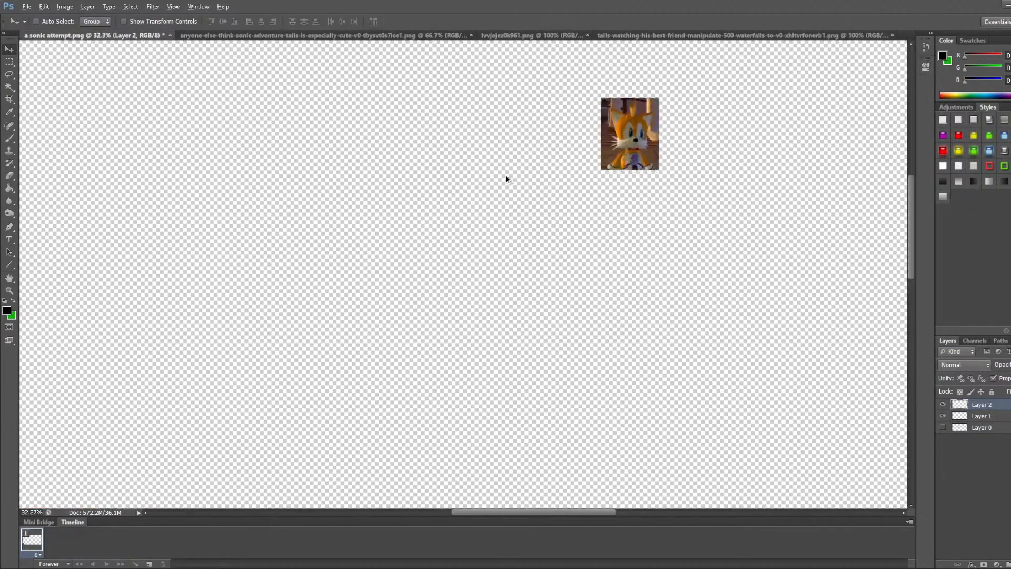
scroll(462, 209, "up", 1)
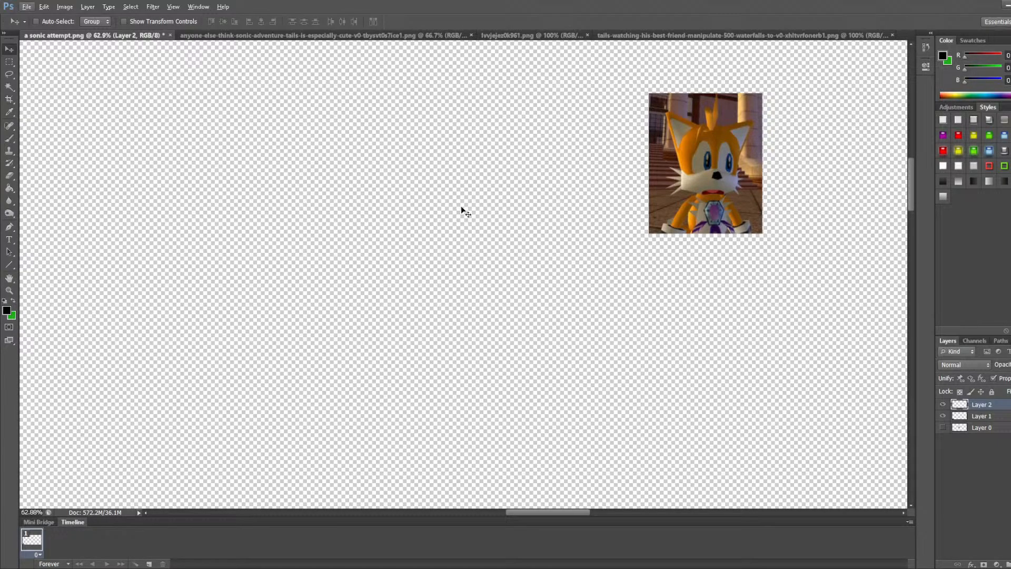
left_click(10, 138)
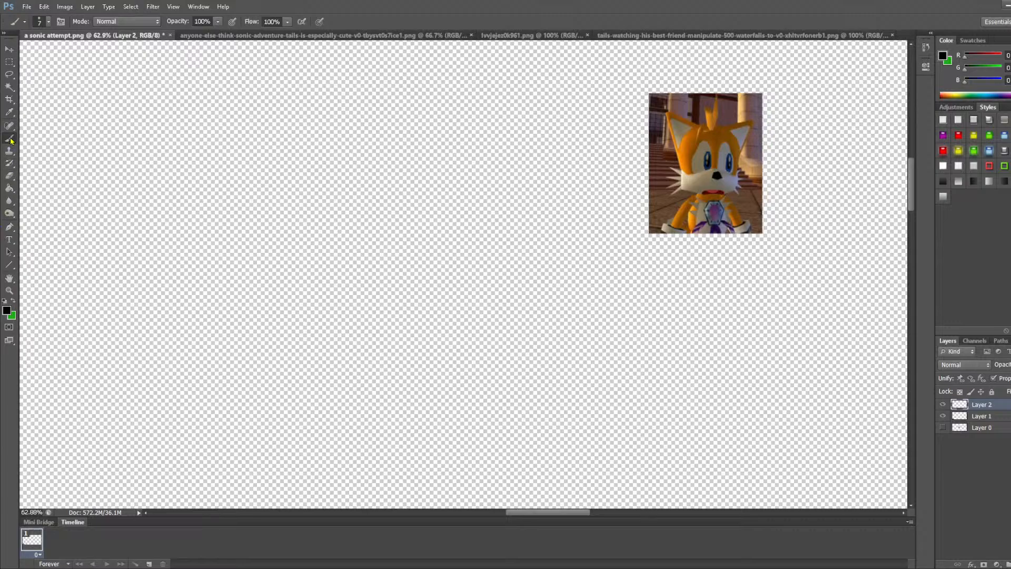
mouse_move(313, 244)
left_mouse_down()
mouse_move(386, 177)
mouse_move(473, 244)
mouse_move(477, 267)
left_mouse_up()
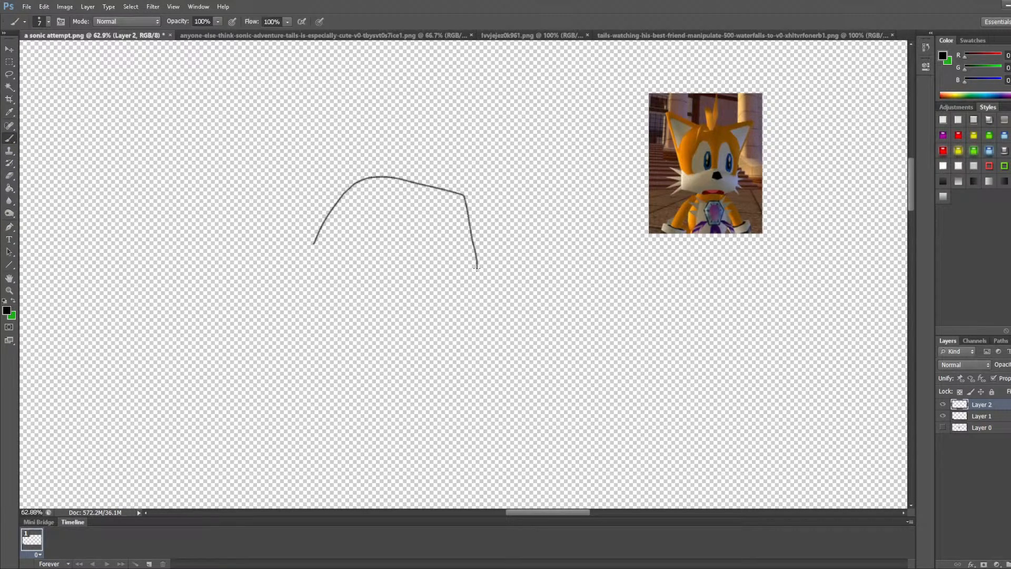
key("ctrl+z")
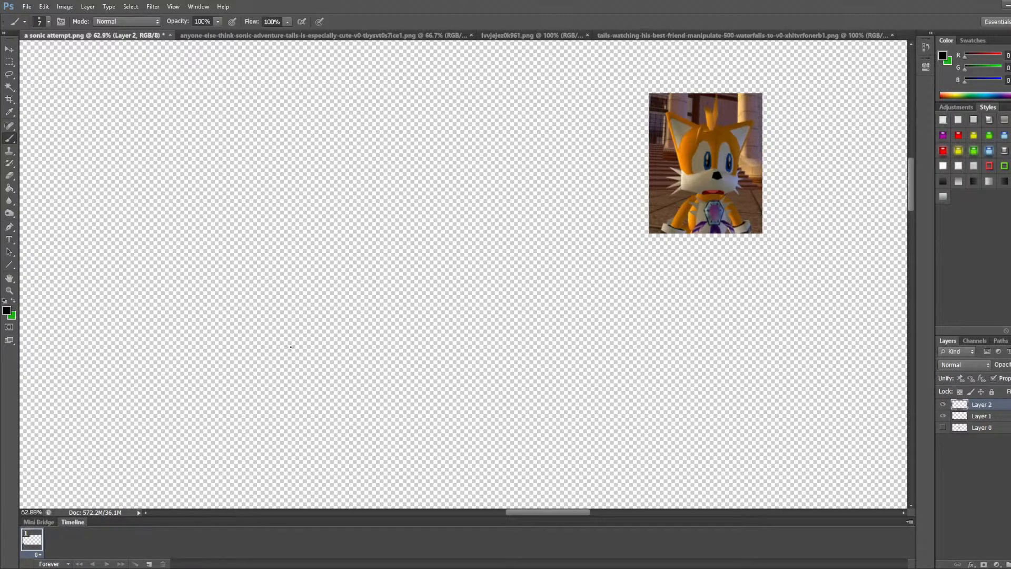
mouse_move(301, 358)
left_mouse_down()
mouse_move(338, 373)
mouse_move(389, 372)
left_mouse_up()
key("ctrl+z")
mouse_move(406, 200)
left_mouse_down()
mouse_move(360, 189)
mouse_move(334, 243)
left_mouse_up()
key("ctrl+z")
mouse_move(348, 352)
left_mouse_down()
mouse_move(377, 299)
mouse_move(375, 272)
mouse_move(276, 92)
mouse_move(412, 152)
mouse_move(469, 138)
mouse_move(503, 146)
mouse_move(589, 102)
mouse_move(552, 209)
mouse_move(557, 255)
mouse_move(542, 334)
mouse_move(484, 359)
mouse_move(376, 330)
left_mouse_up()
key("ctrl+z")
key("ctrl+z")
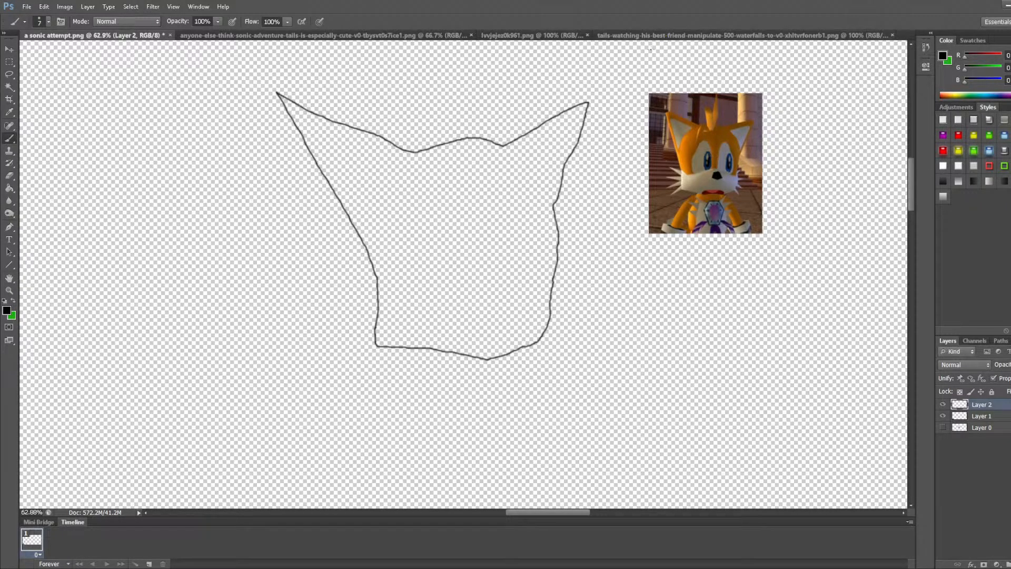
Step: Draw a wavy line across the lower part of the head, from side to side, as the top of the muzzle
left_click_drag(410, 316, 656, 387)
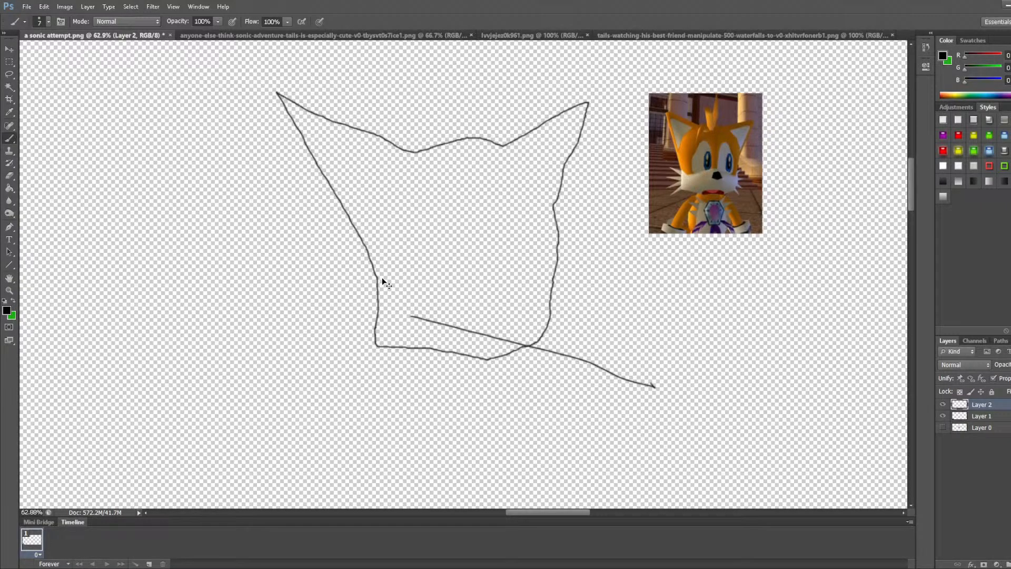
key("ctrl+z")
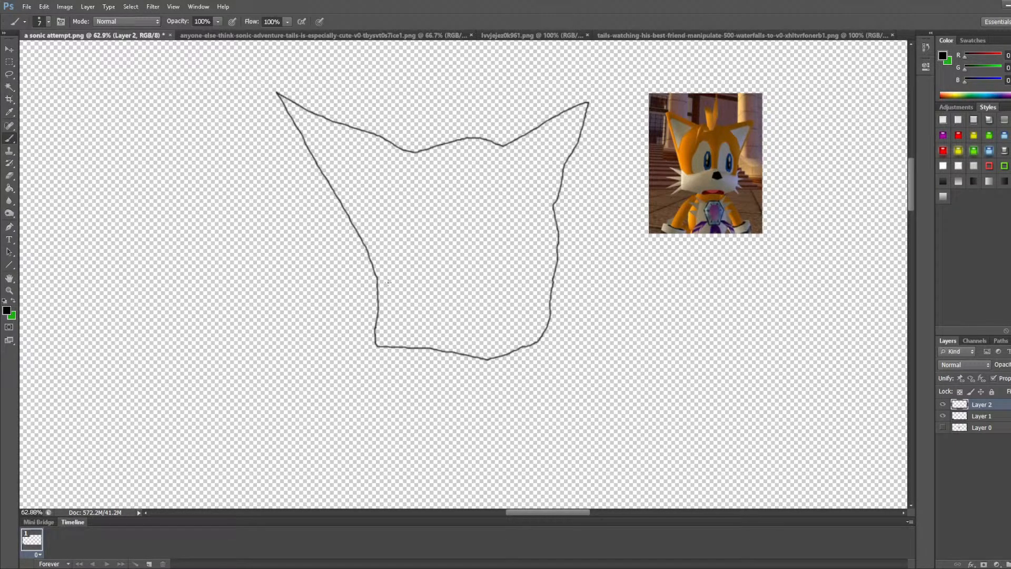
scroll(386, 262, "up", 3, "alt")
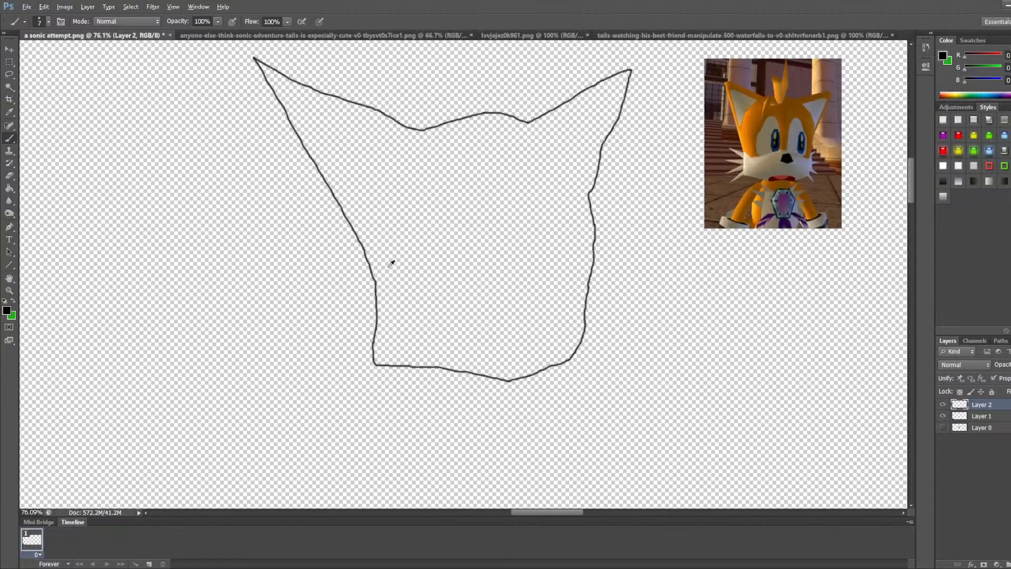
scroll(395, 253, "up", 1)
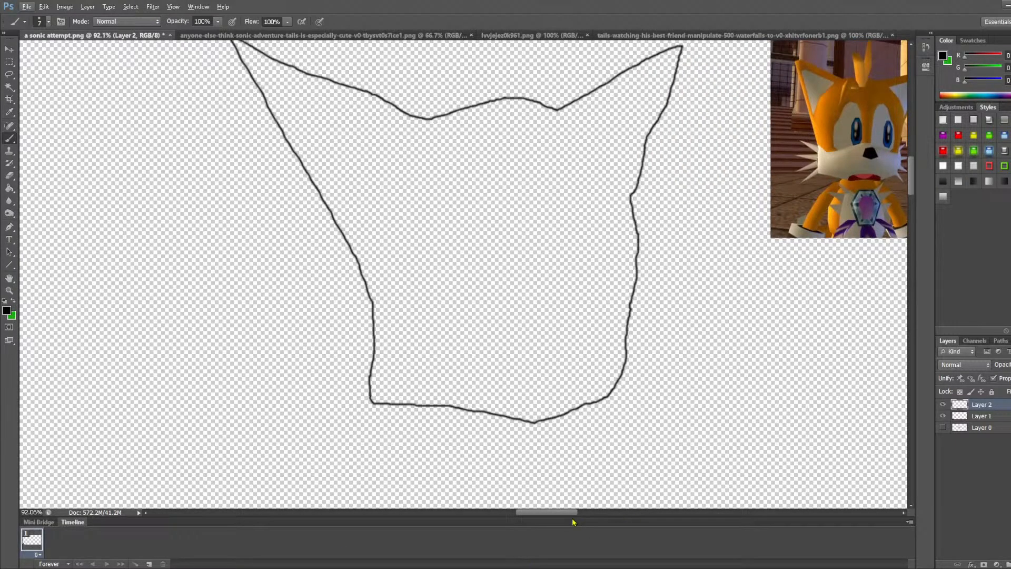
scroll(575, 521, "right", 3)
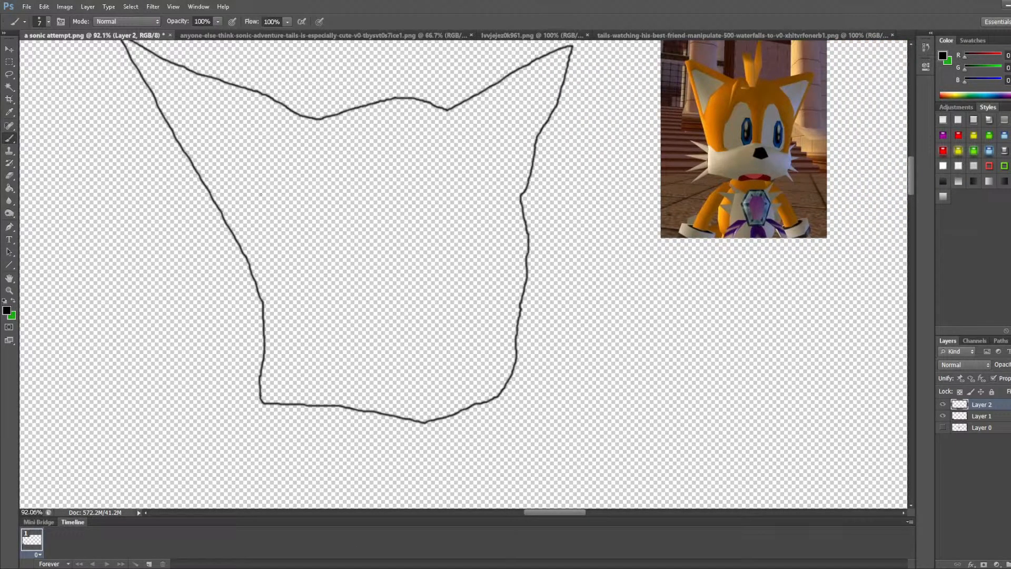
mouse_move(520, 323)
left_mouse_down()
mouse_move(493, 348)
mouse_move(236, 298)
mouse_move(250, 281)
left_mouse_up()
key("ctrl+z")
mouse_move(251, 272)
left_mouse_down()
mouse_move(279, 298)
mouse_move(396, 272)
mouse_move(475, 288)
mouse_move(527, 271)
left_mouse_up()
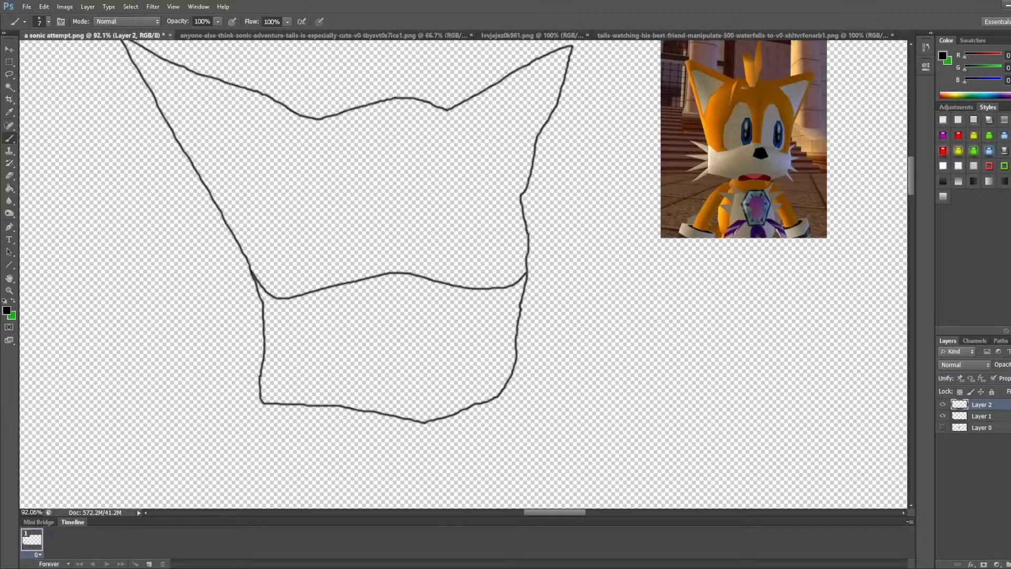
Step: Draw a small round nose just below the middle of the muzzle line
mouse_move(409, 363)
left_mouse_down()
mouse_move(341, 366)
mouse_move(380, 327)
left_mouse_up()
key("ctrl+z")
mouse_move(390, 281)
left_mouse_down()
mouse_move(380, 309)
mouse_move(398, 317)
mouse_move(413, 309)
mouse_move(389, 284)
left_mouse_up()
Step: Draw a wide, flattened open mouth at the chin, overlapping the bottom edge of the head
mouse_move(482, 354)
left_mouse_down()
mouse_move(473, 317)
mouse_move(410, 381)
left_mouse_up()
key("ctrl+z")
mouse_move(461, 407)
left_mouse_down()
mouse_move(445, 385)
mouse_move(425, 380)
mouse_move(343, 385)
mouse_move(315, 397)
left_mouse_up()
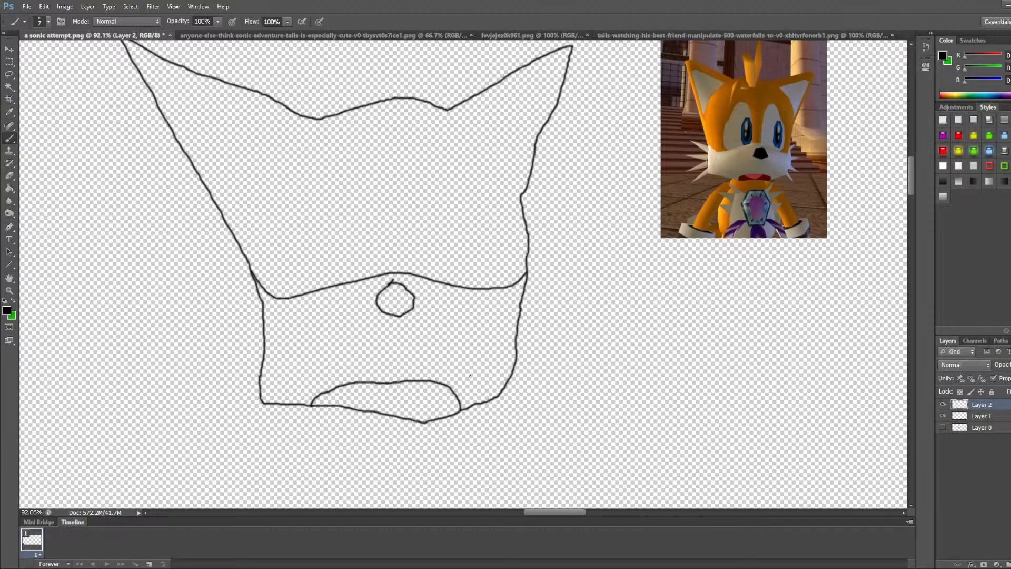
key("ctrl+z")
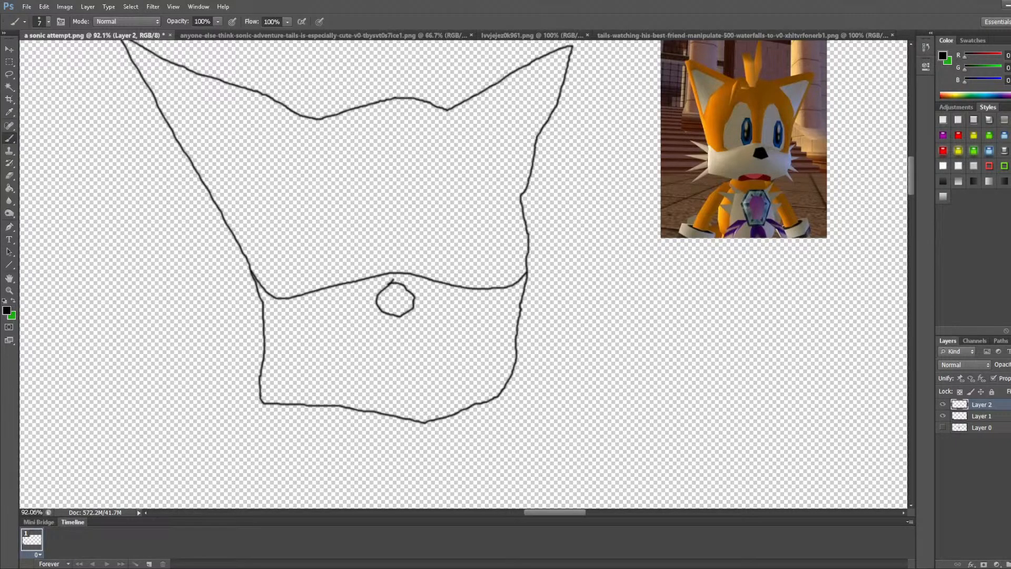
mouse_move(436, 412)
left_mouse_down()
mouse_move(349, 410)
mouse_move(339, 399)
mouse_move(374, 385)
mouse_move(430, 387)
mouse_move(454, 402)
mouse_move(451, 414)
mouse_move(425, 411)
left_mouse_up()
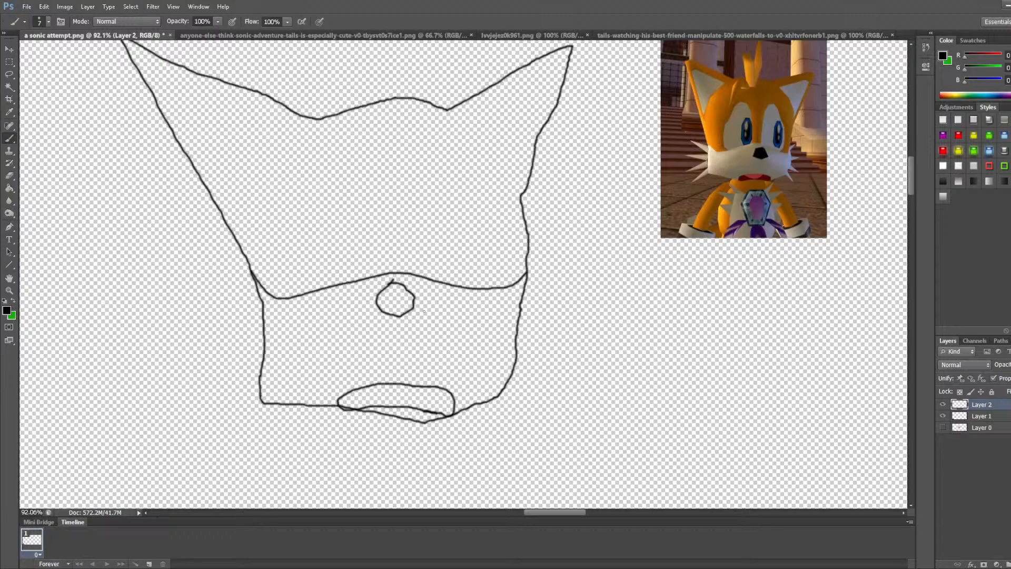
Step: Draw a pointed inner-ear shape inside each of Tails' two ears
mouse_move(396, 361)
left_mouse_down()
mouse_move(240, 354)
mouse_move(411, 263)
mouse_move(508, 328)
mouse_move(498, 284)
left_mouse_up()
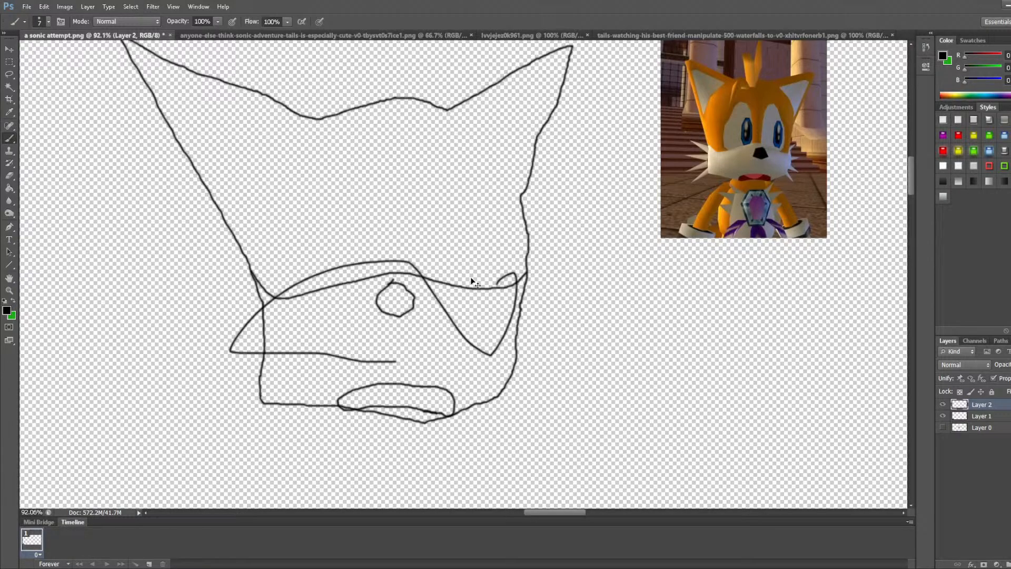
key("ctrl+z")
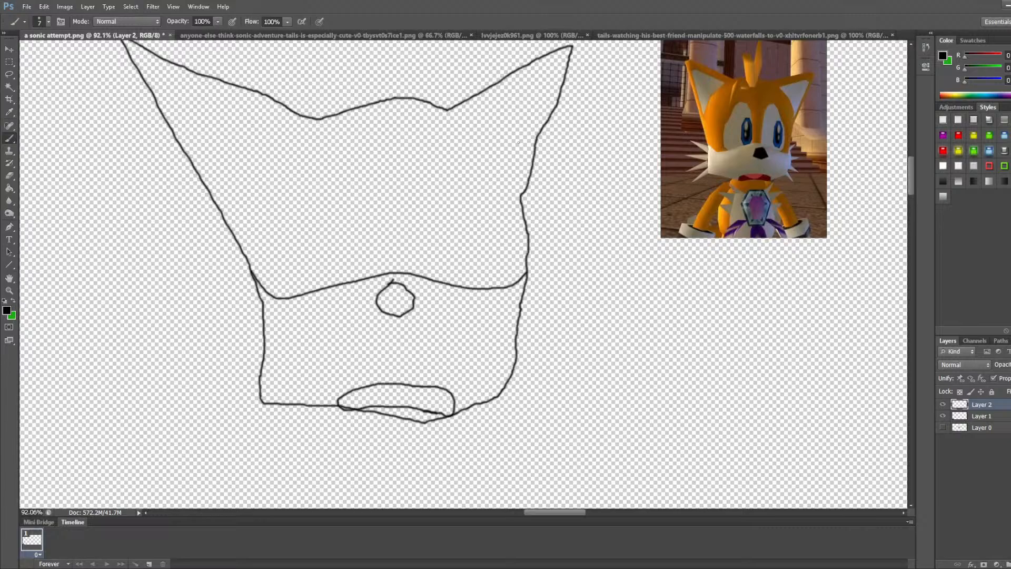
mouse_move(519, 181)
left_mouse_down()
mouse_move(503, 148)
mouse_move(453, 116)
mouse_move(558, 58)
mouse_move(531, 120)
mouse_move(521, 183)
left_mouse_up()
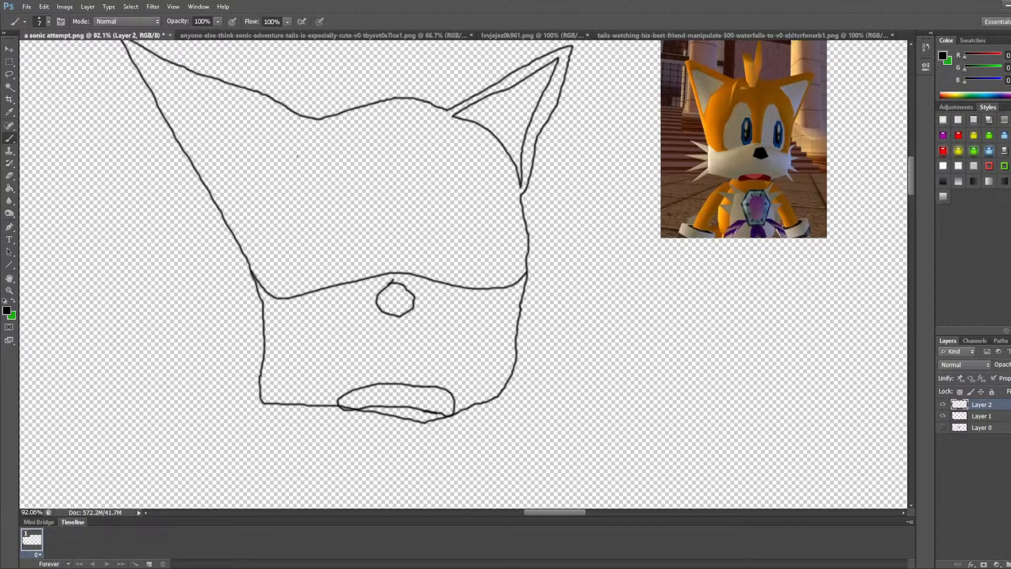
scroll(297, 156, "up", 2)
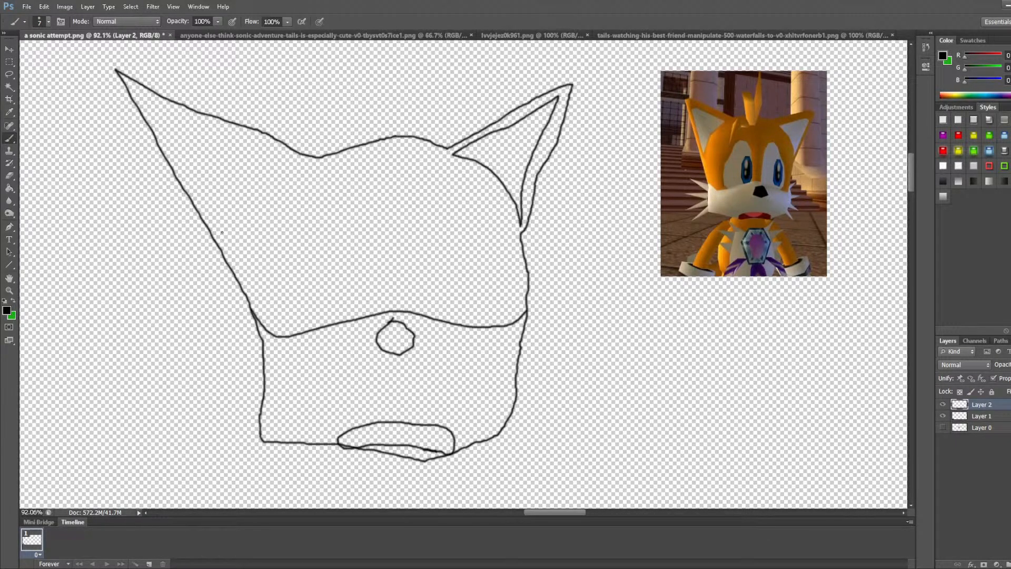
mouse_move(223, 232)
left_mouse_down()
mouse_move(248, 194)
mouse_move(290, 164)
mouse_move(138, 92)
mouse_move(221, 229)
left_mouse_up()
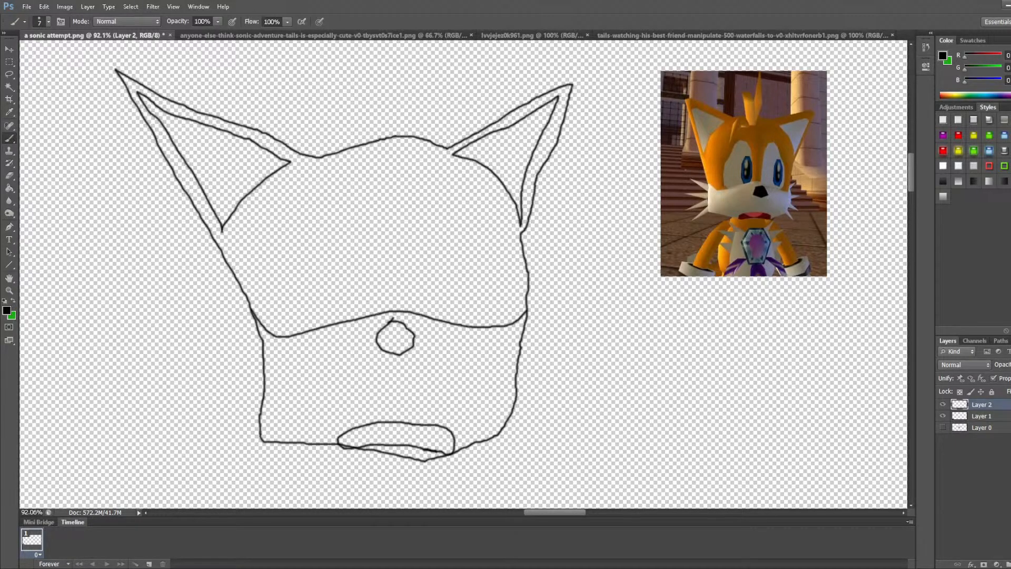
Step: Draw the two tall eye outlines on the face, both resting on the muzzle line
mouse_move(468, 326)
left_mouse_down()
mouse_move(494, 298)
mouse_move(494, 265)
mouse_move(460, 191)
mouse_move(434, 179)
mouse_move(408, 184)
mouse_move(403, 309)
left_mouse_up()
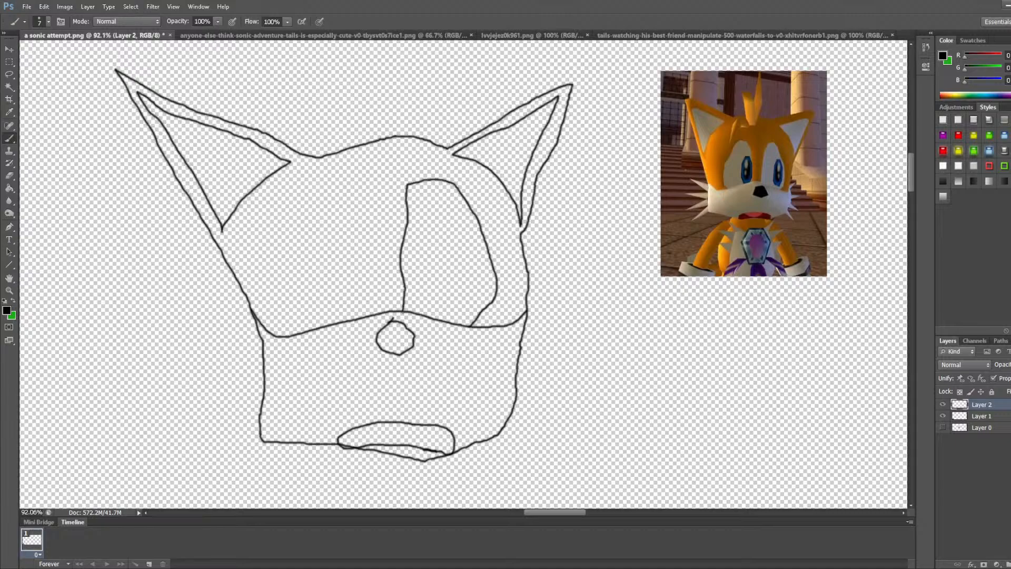
mouse_move(322, 323)
left_mouse_down()
mouse_move(330, 301)
mouse_move(345, 315)
mouse_move(373, 295)
mouse_move(367, 220)
mouse_move(326, 193)
mouse_move(305, 198)
mouse_move(281, 295)
mouse_move(284, 333)
left_mouse_up()
key("ctrl+z")
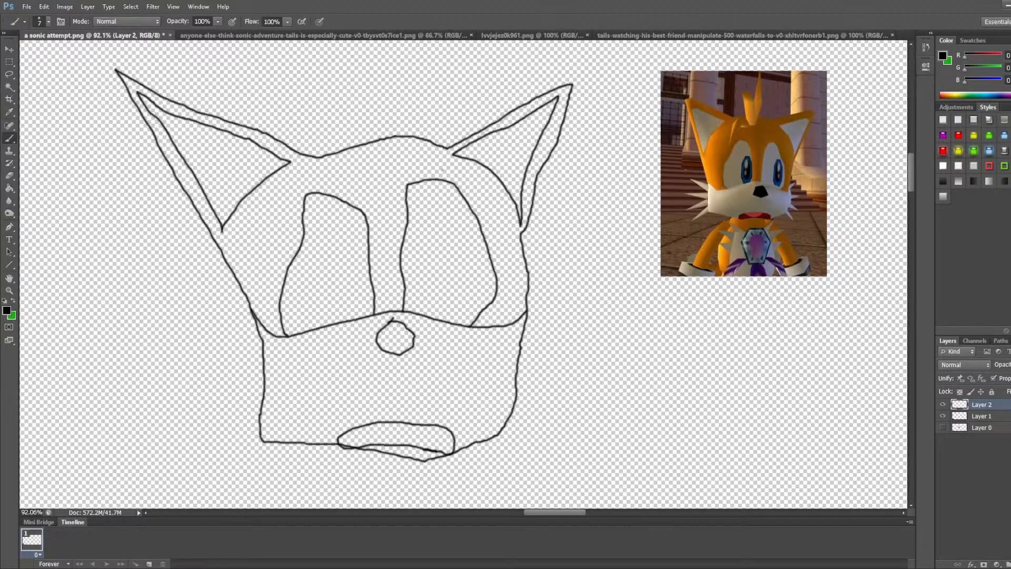
Step: Draw a tall, narrow oval iris inside the eye outline on the right side of the face
mouse_move(421, 230)
left_mouse_down()
mouse_move(414, 276)
mouse_move(495, 337)
left_mouse_up()
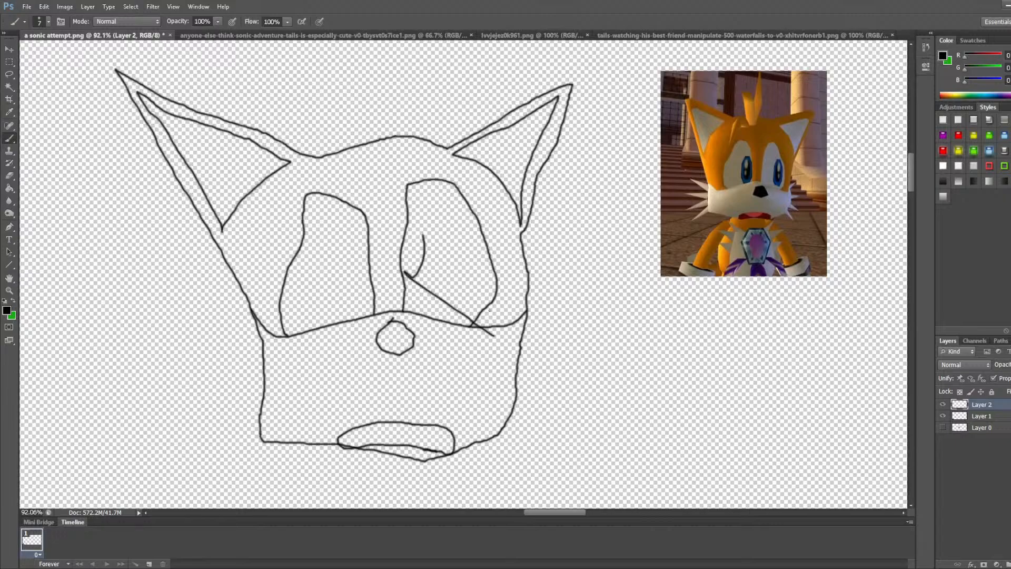
key("ctrl+z")
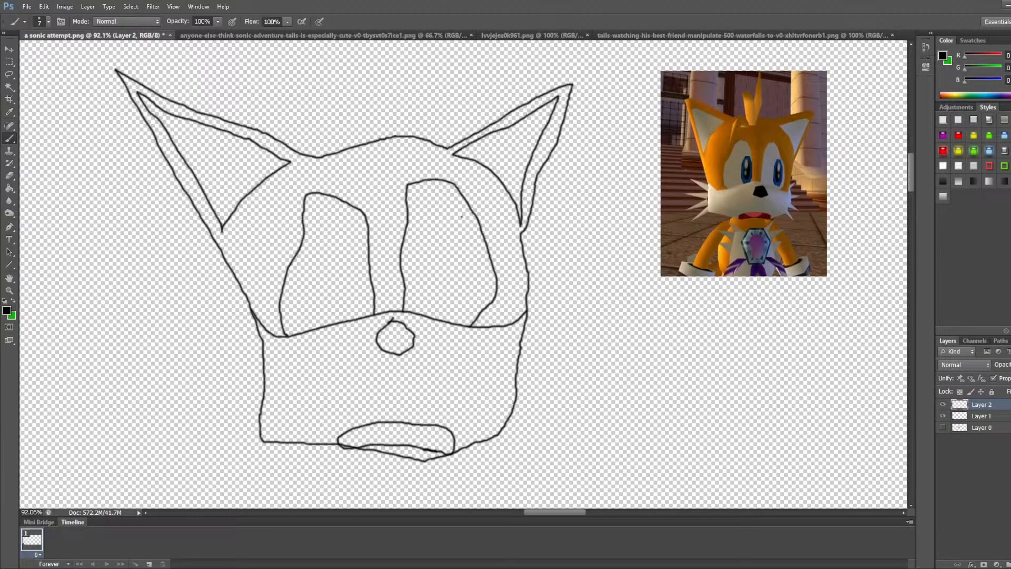
mouse_move(458, 218)
left_mouse_down()
mouse_move(445, 276)
mouse_move(461, 316)
mouse_move(479, 285)
mouse_move(471, 229)
left_mouse_up()
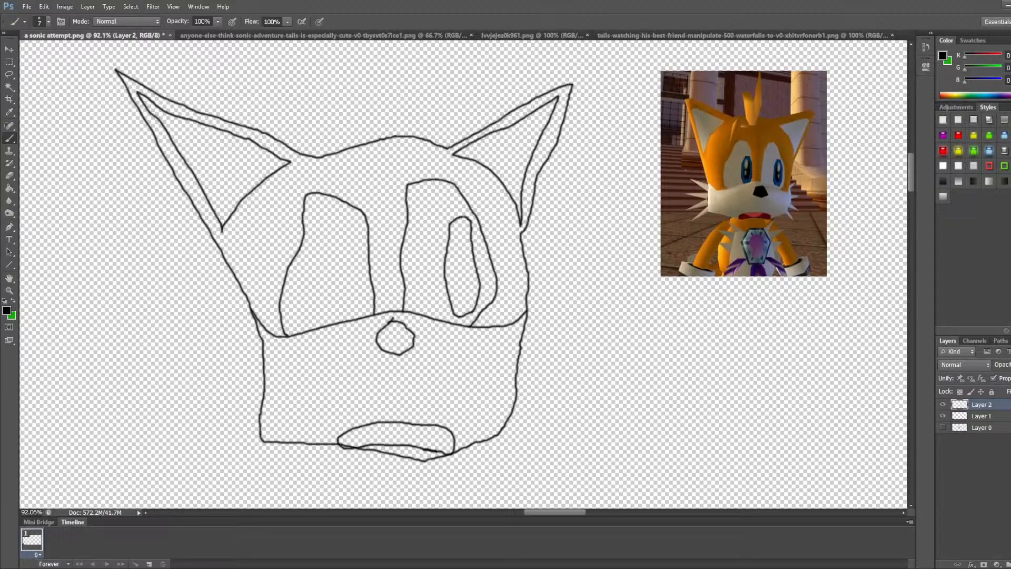
scroll(478, 227, "up", 1)
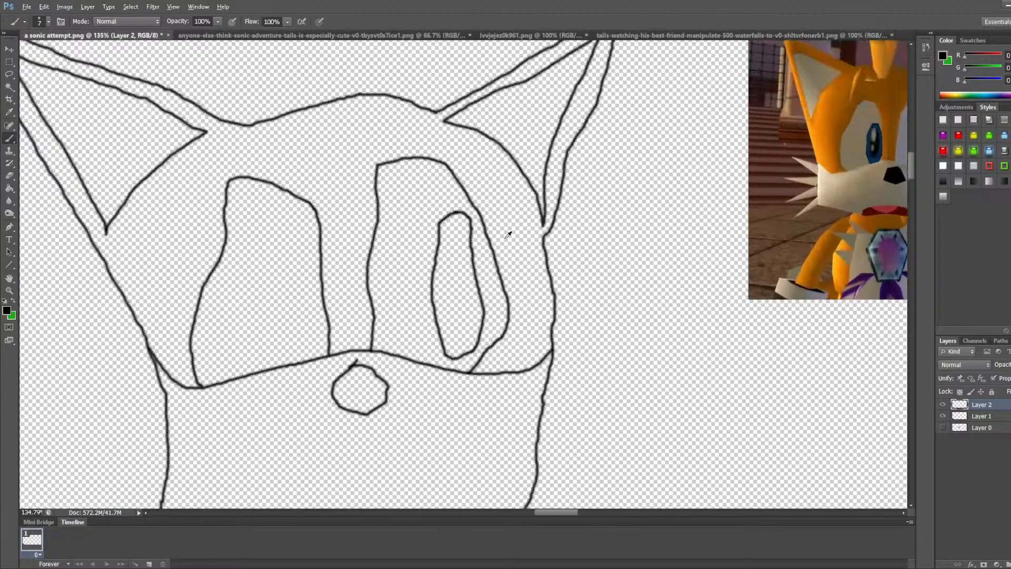
scroll(509, 236, "up", 1)
scroll(614, 238, "up", 1)
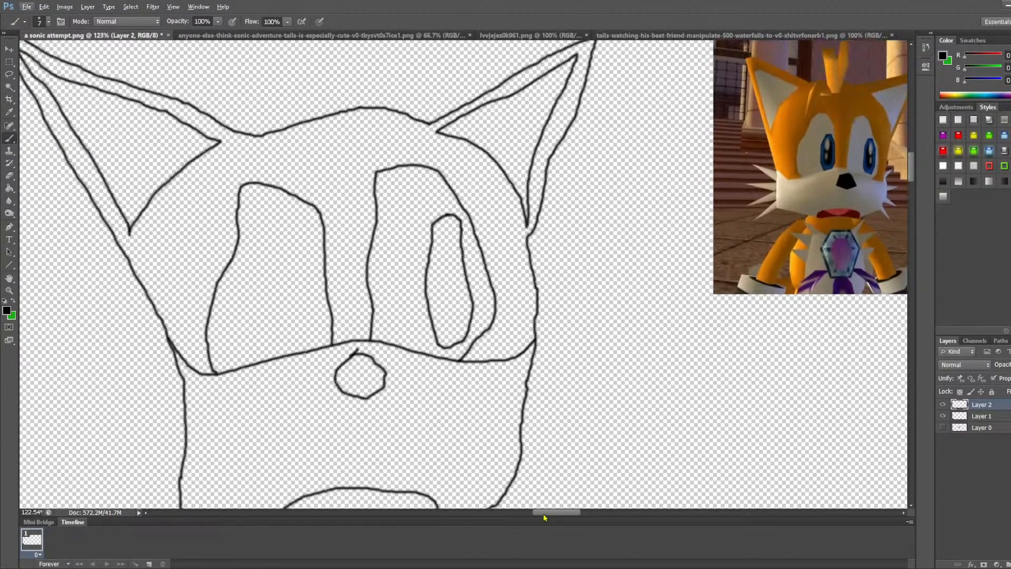
Step: Draw a narrow pupil with two small oval highlights inside the iris of the eye on the right side of the face
left_click_drag(547, 514, 556, 515)
scroll(311, 190, "up", 1)
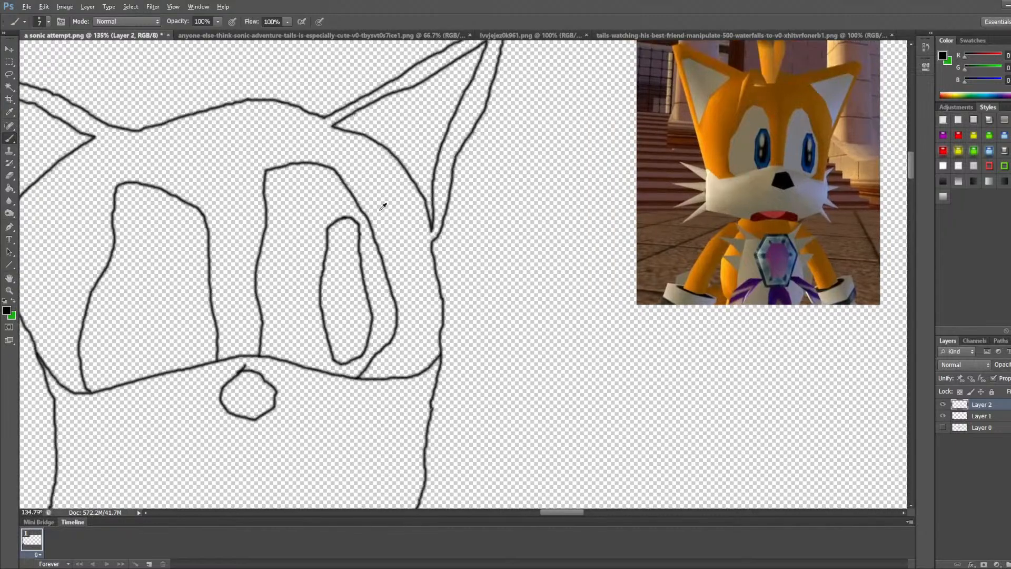
scroll(400, 258, "up", 1)
scroll(402, 233, "up", 1)
scroll(392, 247, "up", 3)
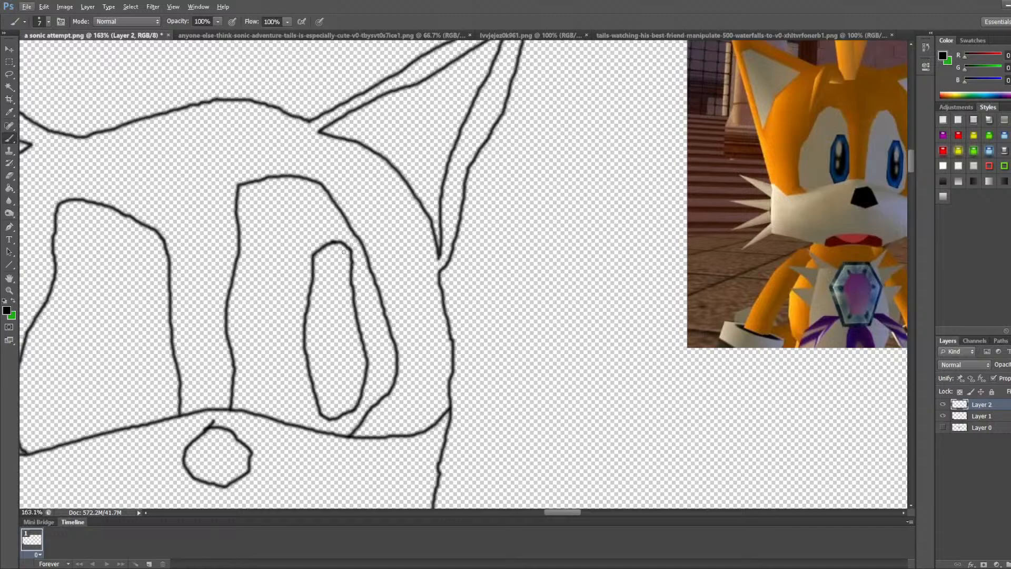
mouse_move(336, 258)
left_mouse_down()
mouse_move(334, 304)
mouse_move(345, 299)
mouse_move(349, 271)
mouse_move(337, 262)
left_mouse_up()
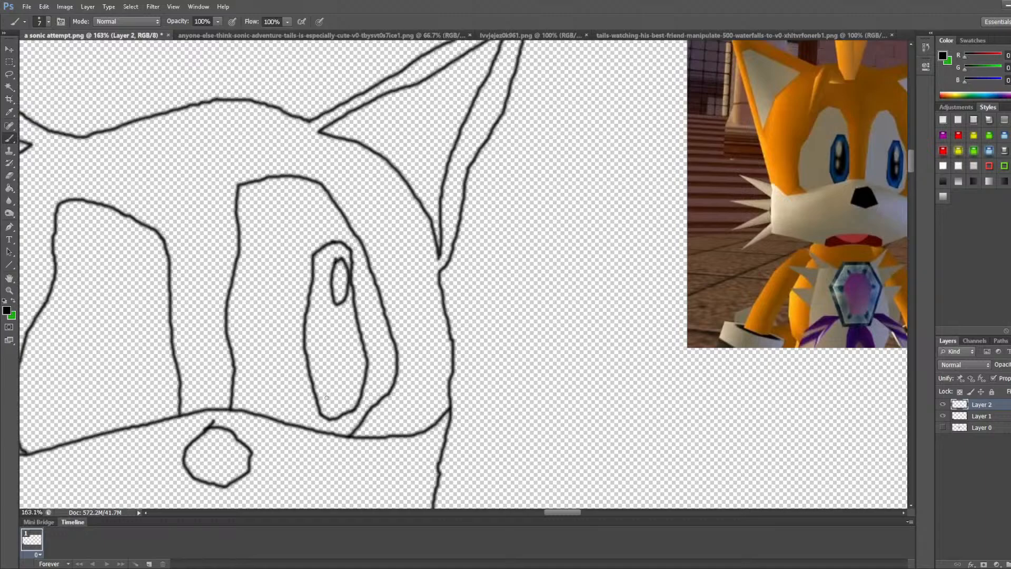
mouse_move(345, 340)
left_mouse_down()
mouse_move(341, 362)
mouse_move(346, 342)
left_mouse_up()
mouse_move(348, 282)
left_mouse_down()
mouse_move(355, 372)
mouse_move(339, 397)
mouse_move(321, 359)
mouse_move(321, 271)
mouse_move(338, 259)
left_mouse_up()
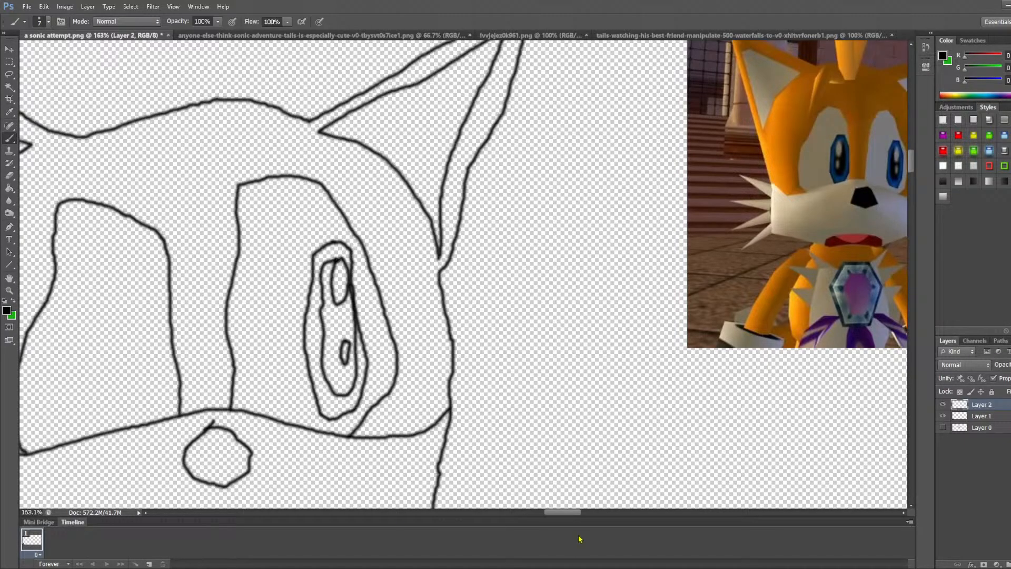
Step: Draw the iris, inner pupil and two small highlights inside the eye on the left side of the face
mouse_move(570, 514)
left_mouse_down()
mouse_move(558, 526)
mouse_move(569, 527)
left_mouse_up()
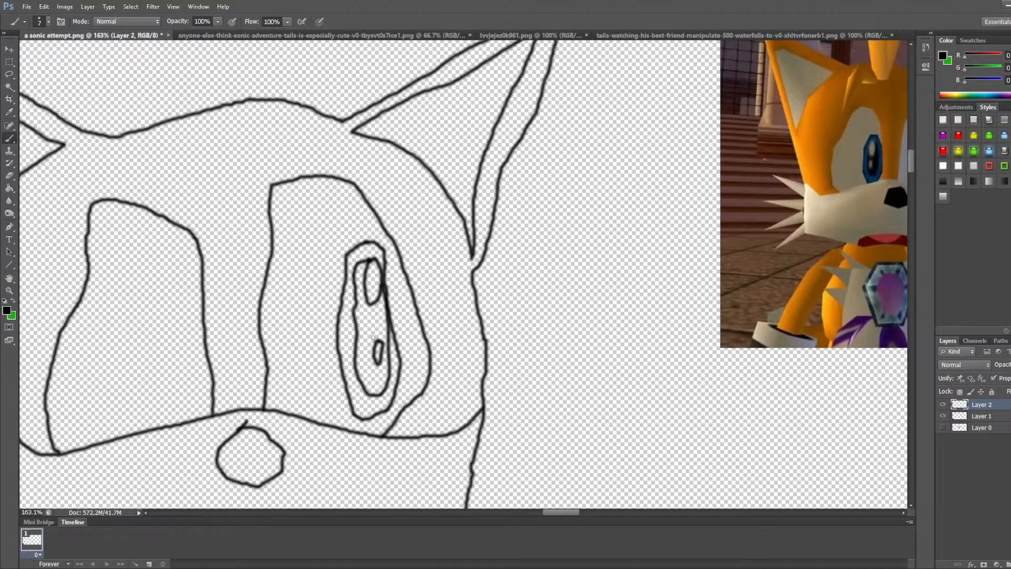
mouse_move(357, 315)
left_mouse_down()
mouse_move(337, 326)
mouse_move(403, 312)
mouse_move(420, 332)
left_mouse_up()
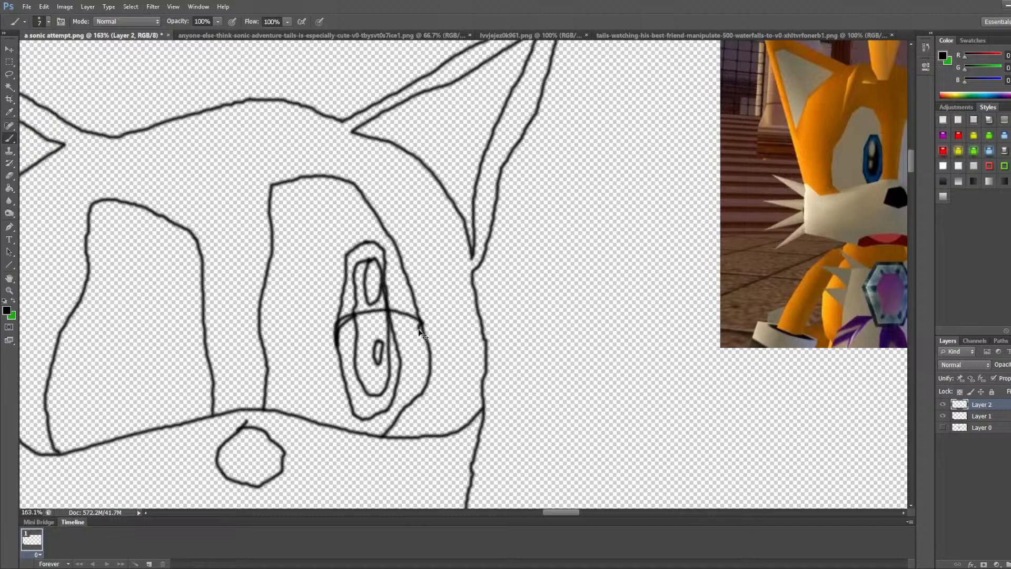
key("ctrl+z")
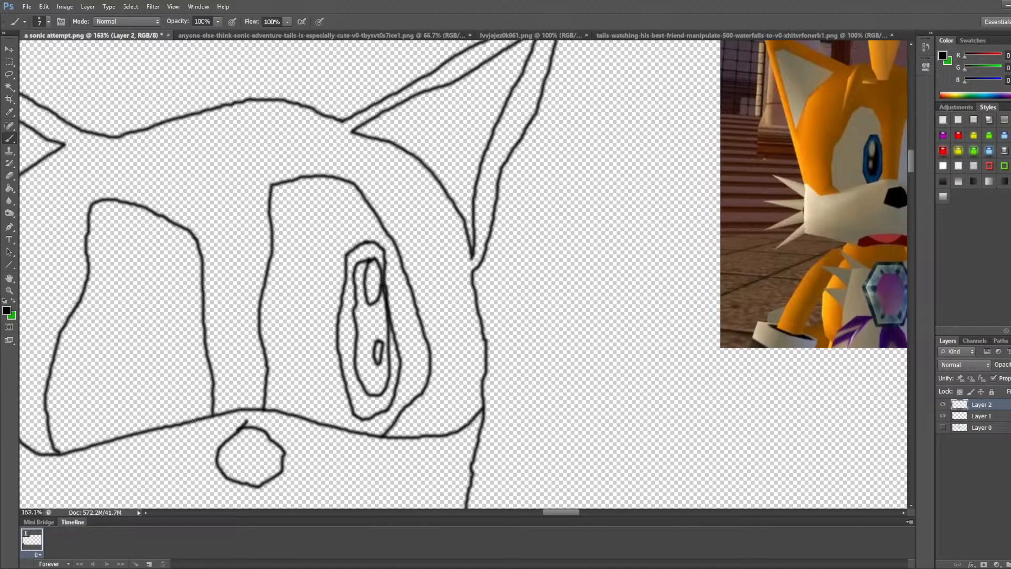
mouse_move(193, 420)
left_mouse_down()
mouse_move(208, 378)
mouse_move(190, 299)
mouse_move(180, 280)
mouse_move(155, 280)
mouse_move(138, 289)
mouse_move(136, 350)
mouse_move(166, 426)
left_mouse_up()
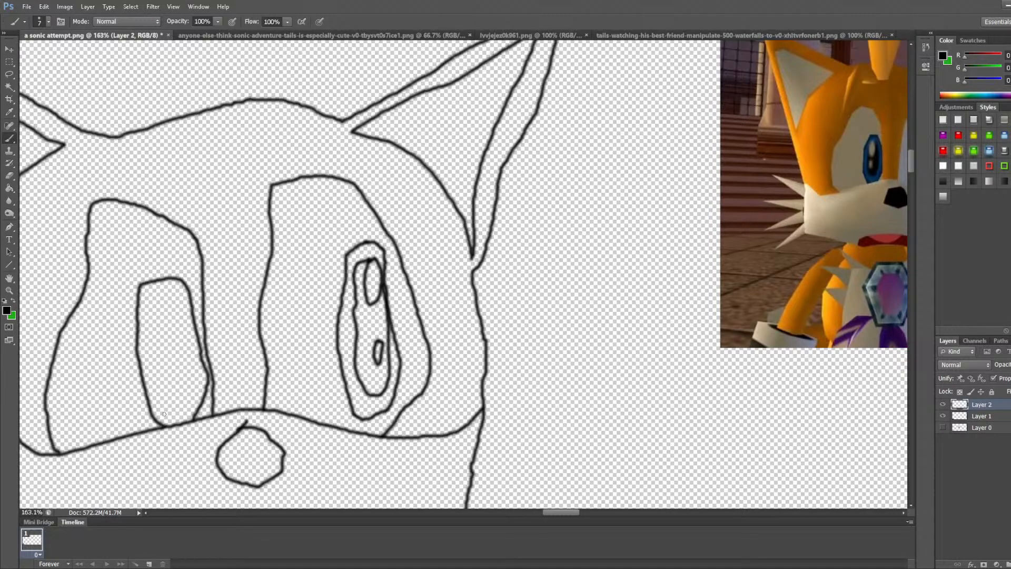
mouse_move(165, 418)
left_mouse_down()
mouse_move(188, 408)
mouse_move(188, 373)
mouse_move(169, 300)
mouse_move(150, 307)
mouse_move(149, 337)
mouse_move(145, 312)
mouse_move(154, 307)
left_mouse_up()
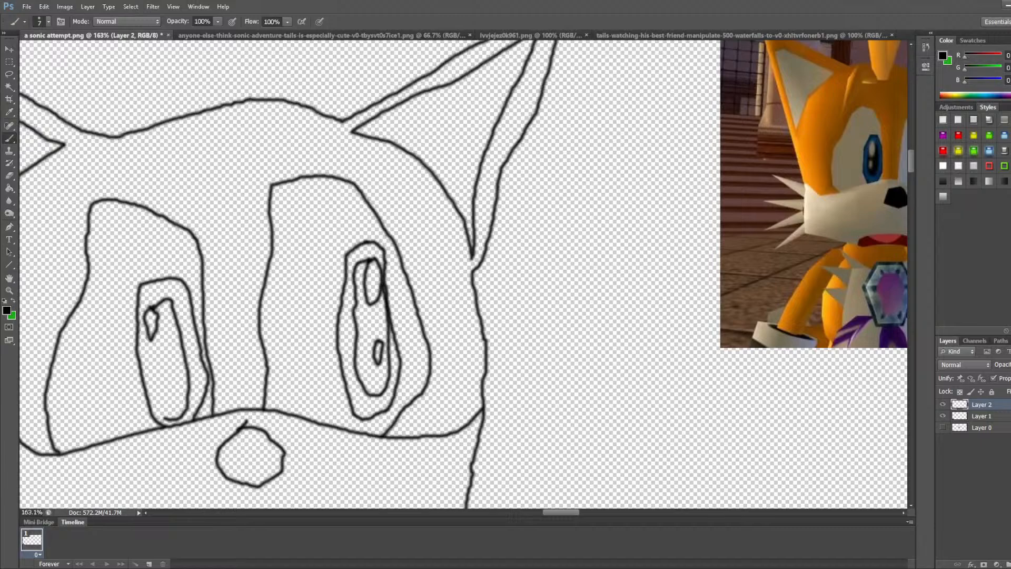
left_click_drag(148, 337, 168, 418)
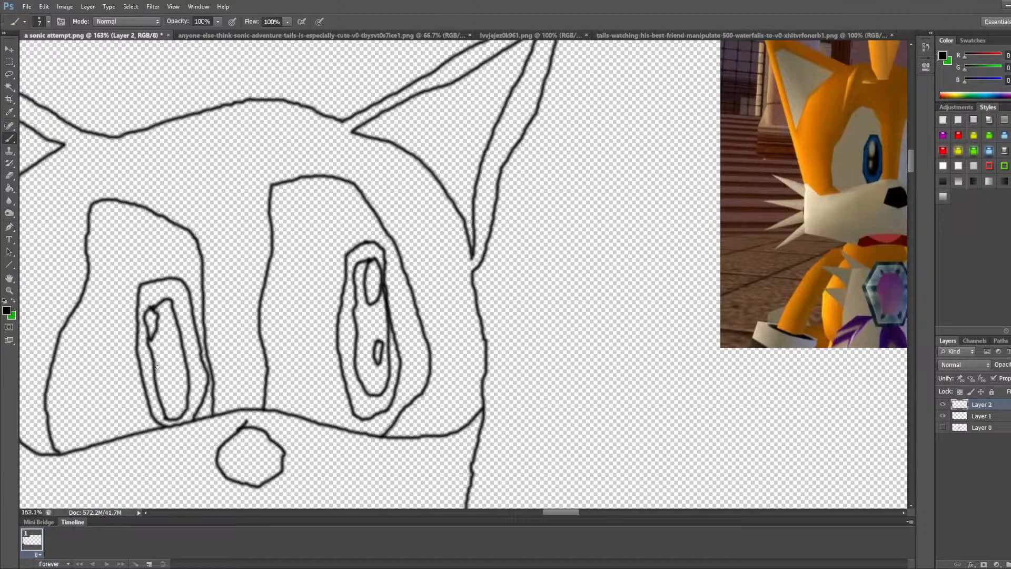
mouse_move(157, 367)
left_mouse_down()
mouse_move(163, 388)
mouse_move(161, 364)
left_mouse_up()
Step: Erase the middle of the head's top outline between the two ears to make room for the hair
scroll(518, 274, "down", 3)
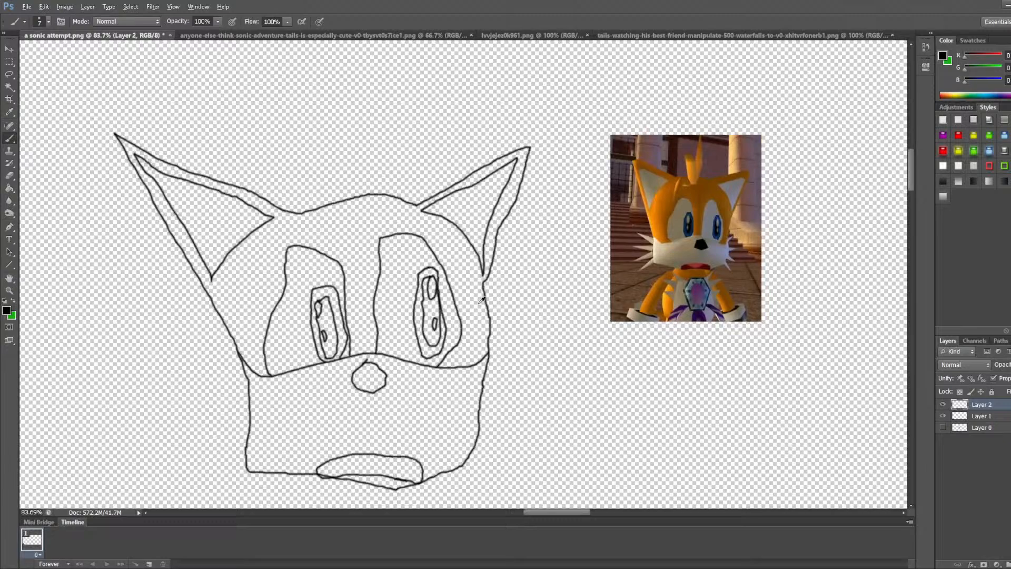
scroll(453, 279, "up", 3)
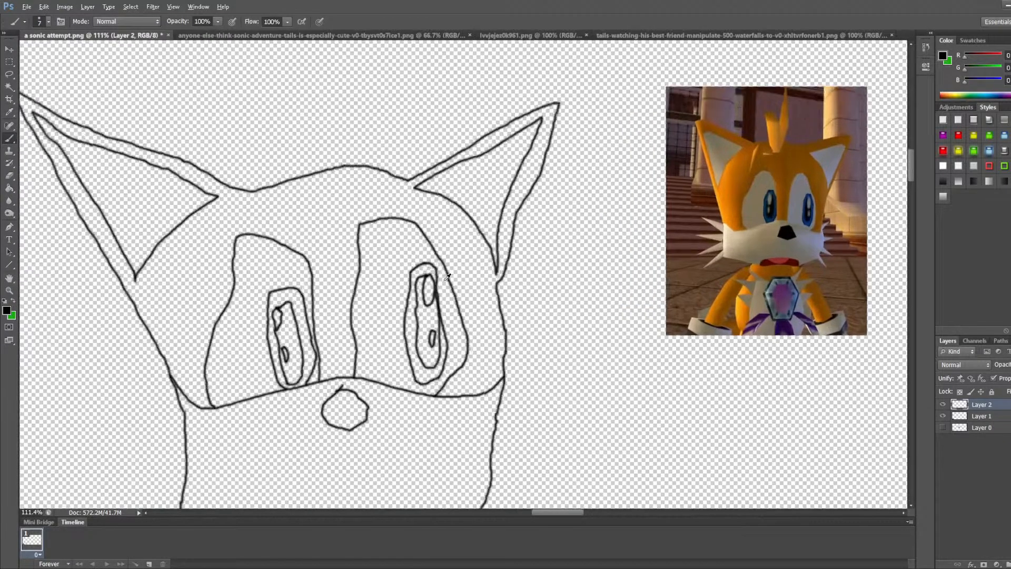
key("alt")
left_click(10, 176)
left_click(286, 180)
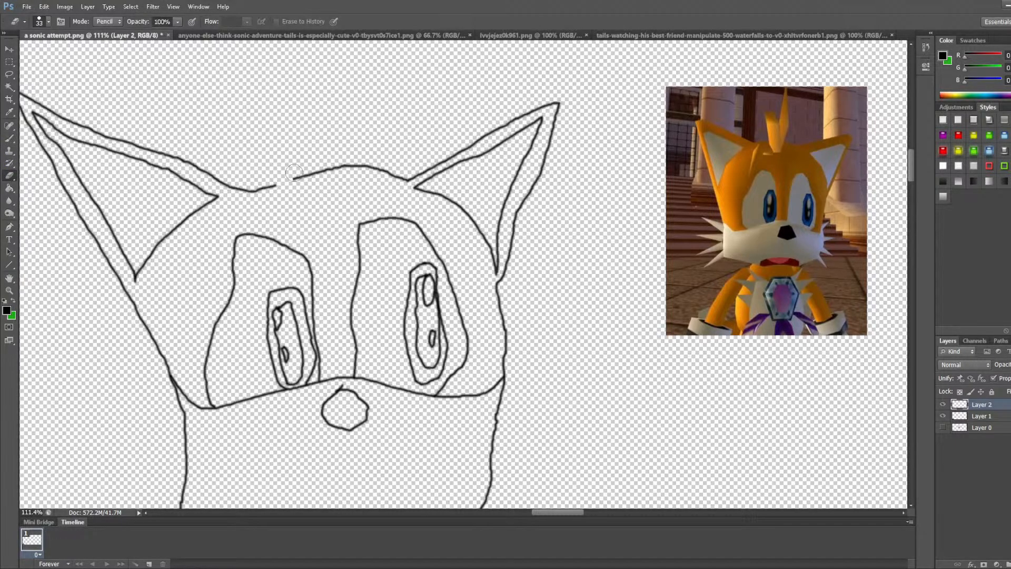
mouse_move(294, 173)
left_mouse_down()
mouse_move(314, 185)
mouse_move(324, 155)
mouse_move(336, 172)
mouse_move(375, 169)
left_mouse_up()
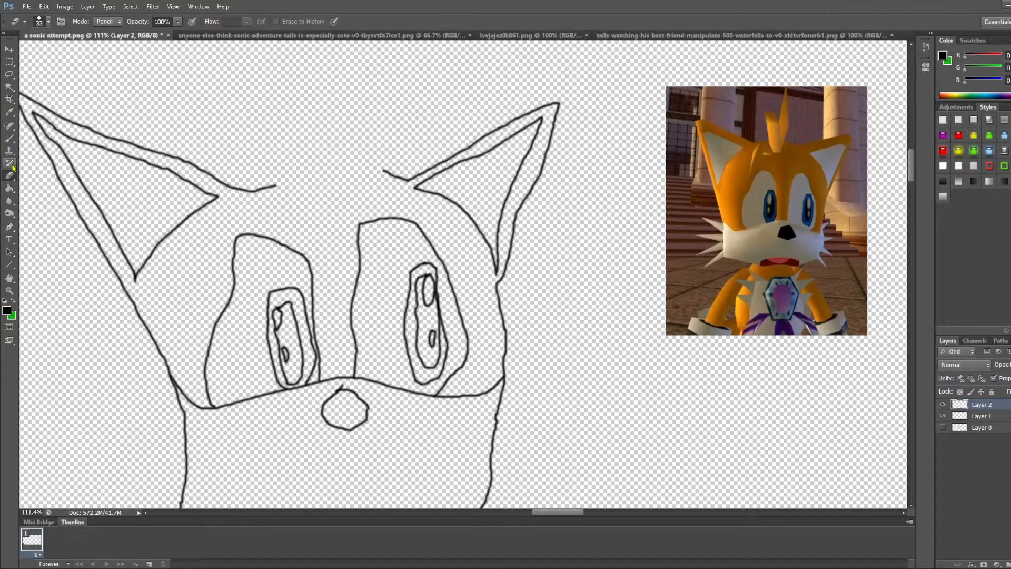
Step: Draw a two-pointed hair tuft with a small curved lock on the forehead, and reconnect the head outline to it
left_click(10, 141)
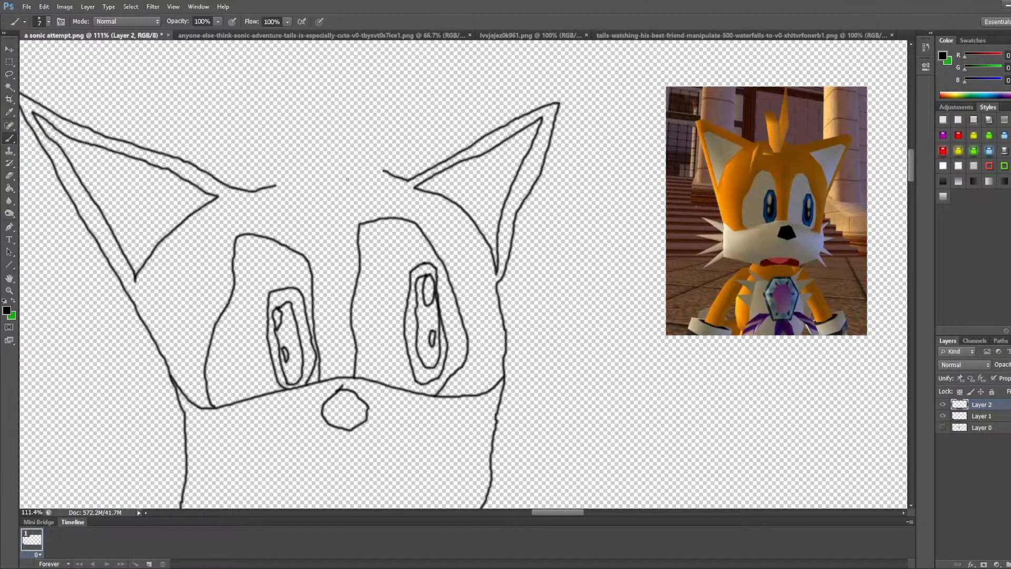
mouse_move(348, 179)
left_mouse_down()
mouse_move(358, 126)
mouse_move(342, 63)
mouse_move(335, 153)
mouse_move(318, 99)
mouse_move(293, 90)
mouse_move(322, 191)
mouse_move(309, 179)
mouse_move(298, 185)
mouse_move(302, 249)
mouse_move(322, 182)
left_mouse_up()
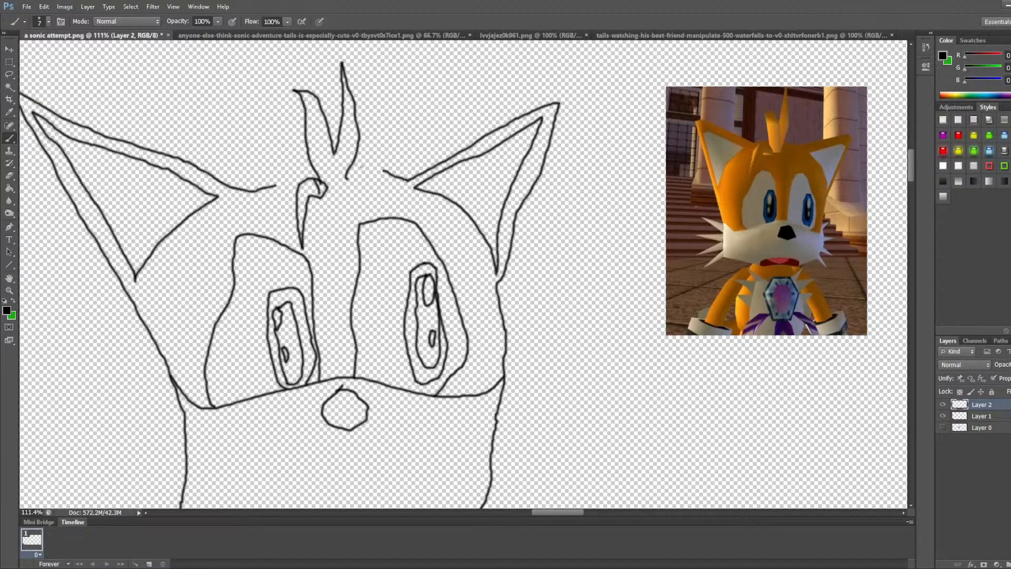
left_click_drag(383, 171, 356, 165)
left_click_drag(274, 186, 317, 176)
Step: Draw four pointed fur spikes on each side of the muzzle and a curved tongue line inside the mouth
scroll(498, 363, "down", 3)
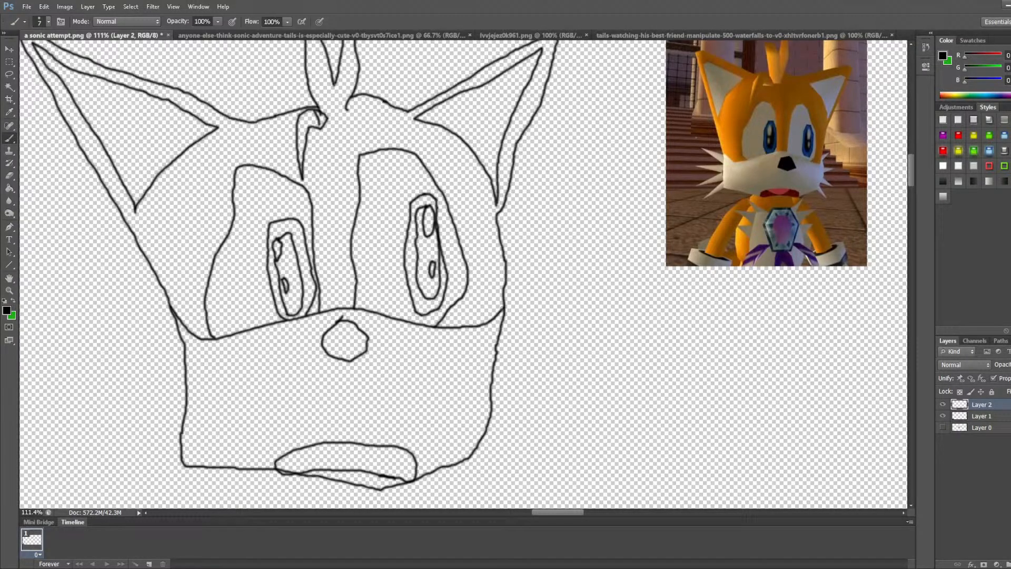
mouse_move(503, 309)
left_mouse_down()
mouse_move(534, 291)
mouse_move(502, 328)
left_mouse_up()
mouse_move(496, 346)
left_mouse_down()
mouse_move(547, 333)
mouse_move(497, 362)
left_mouse_up()
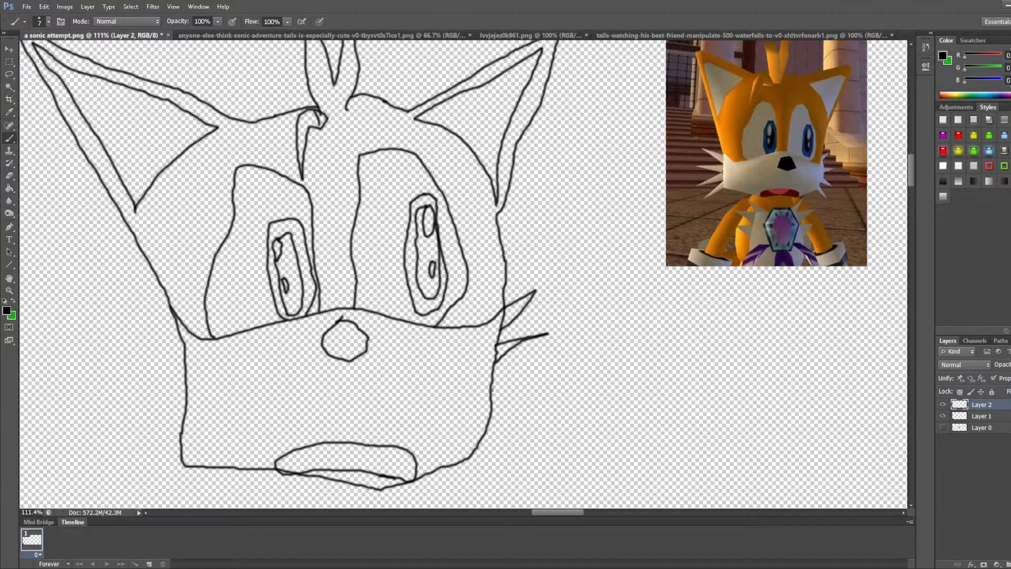
mouse_move(492, 390)
left_mouse_down()
mouse_move(544, 415)
mouse_move(492, 413)
mouse_move(482, 452)
mouse_move(508, 484)
mouse_move(457, 466)
left_mouse_up()
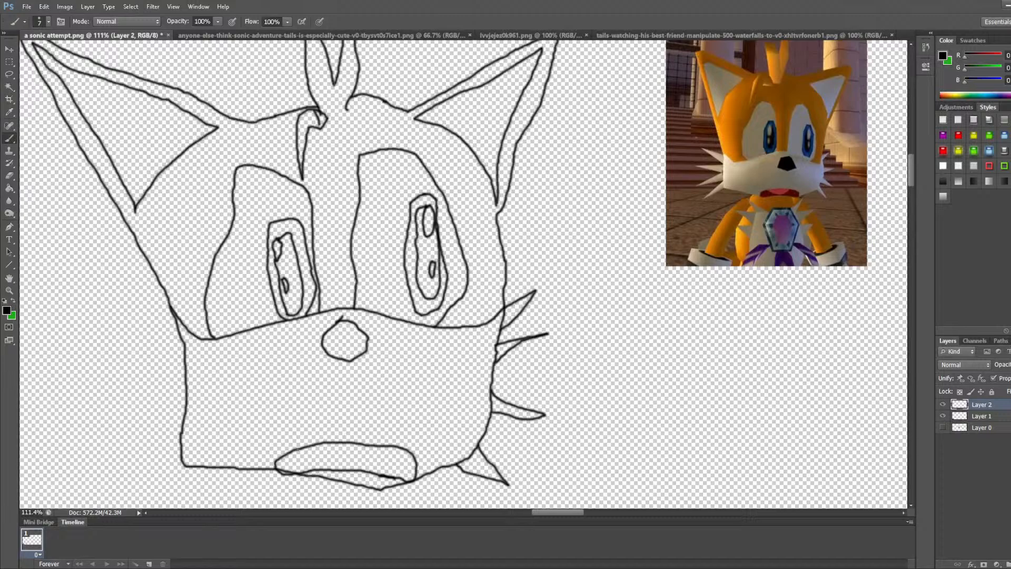
mouse_move(298, 450)
left_mouse_down()
mouse_move(356, 464)
mouse_move(398, 447)
left_mouse_up()
left_click_drag(554, 512, 545, 513)
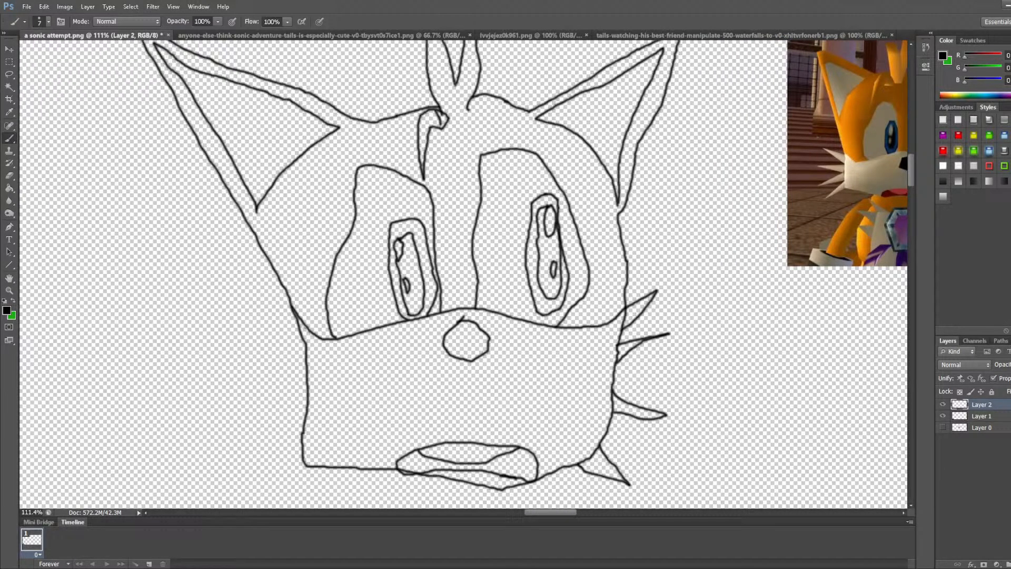
mouse_move(296, 319)
left_mouse_down()
mouse_move(235, 303)
mouse_move(310, 350)
mouse_move(213, 355)
mouse_move(307, 372)
mouse_move(309, 402)
mouse_move(197, 430)
mouse_move(304, 433)
mouse_move(209, 484)
mouse_move(306, 466)
left_mouse_up()
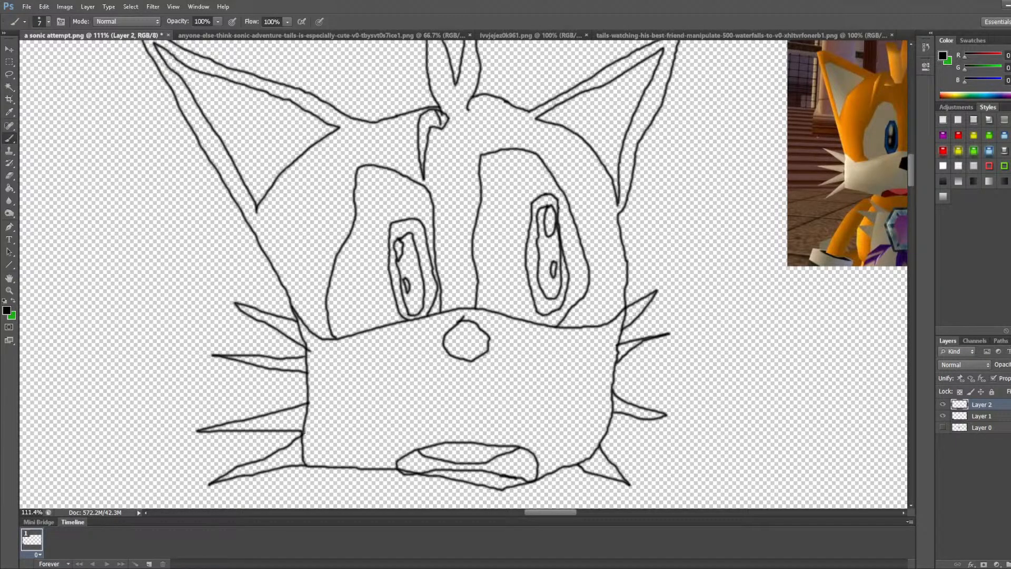
scroll(519, 336, "down", 5)
scroll(610, 369, "up", 3)
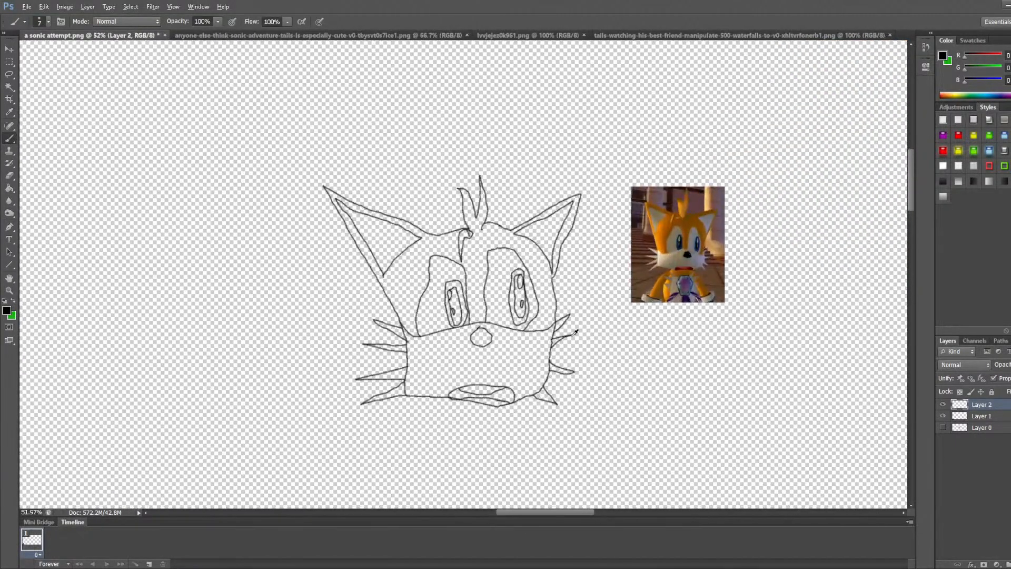
scroll(558, 303, "up", 1)
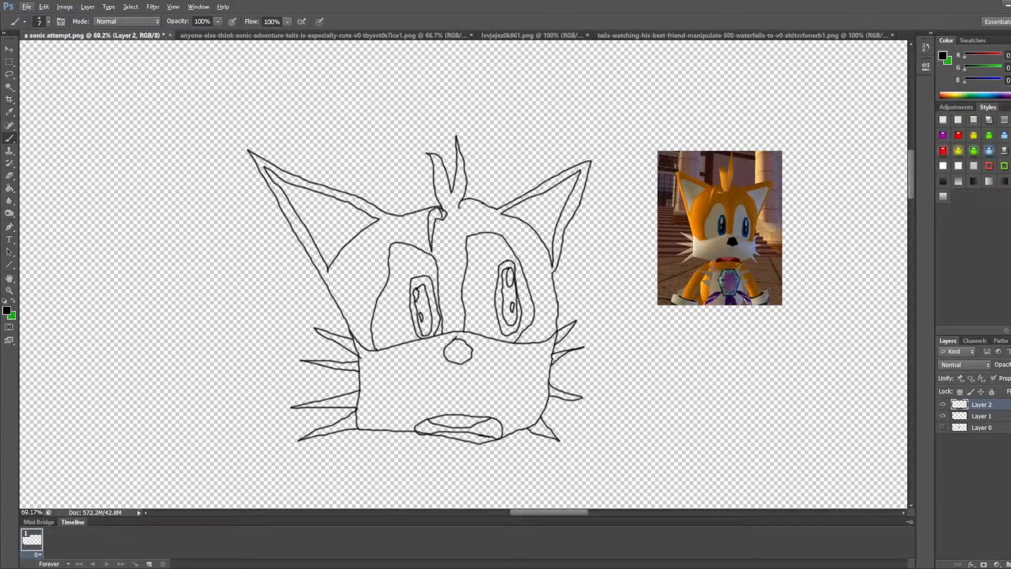
scroll(547, 351, "down", 1)
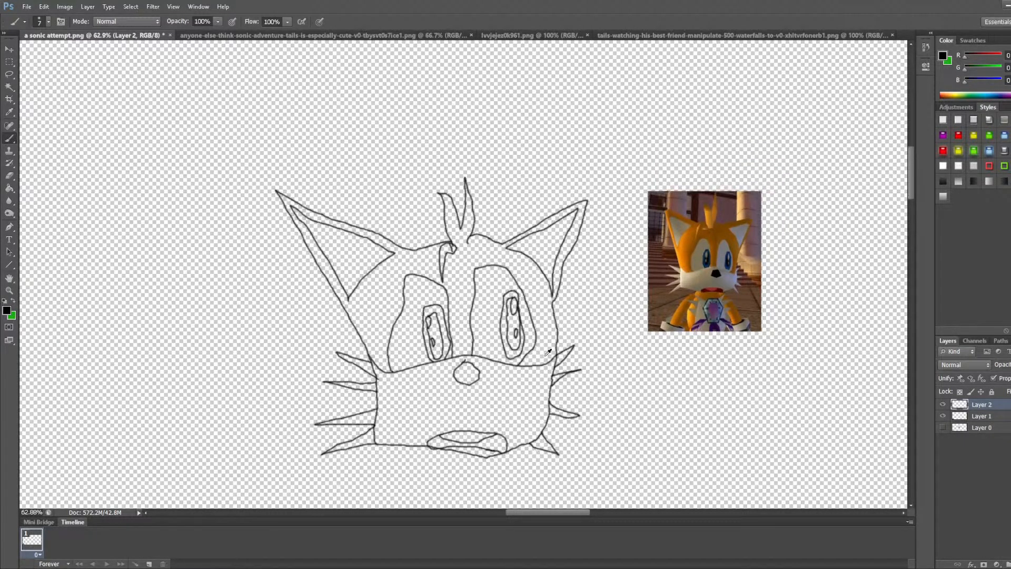
scroll(548, 351, "up", 5)
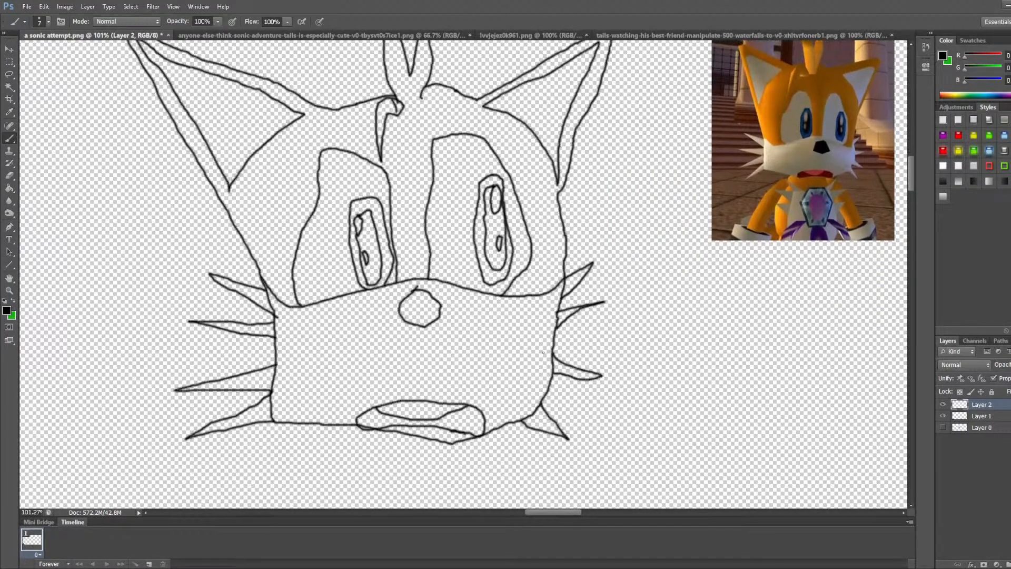
Step: Draw a tall, narrow body outline below the mouth, with two long sides joined by a rounded bottom
scroll(543, 351, "down", 1)
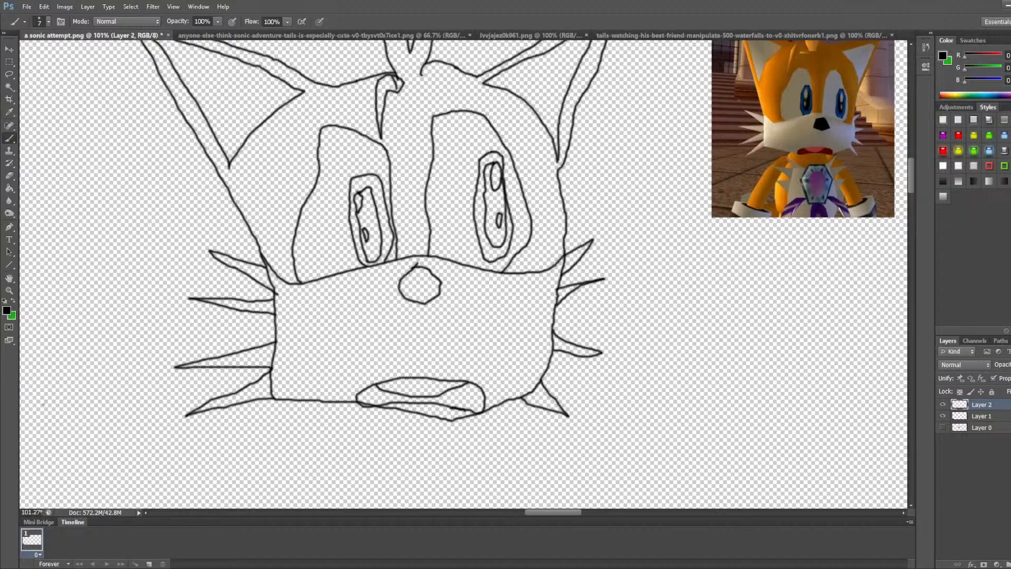
scroll(152, 462, "down", 5)
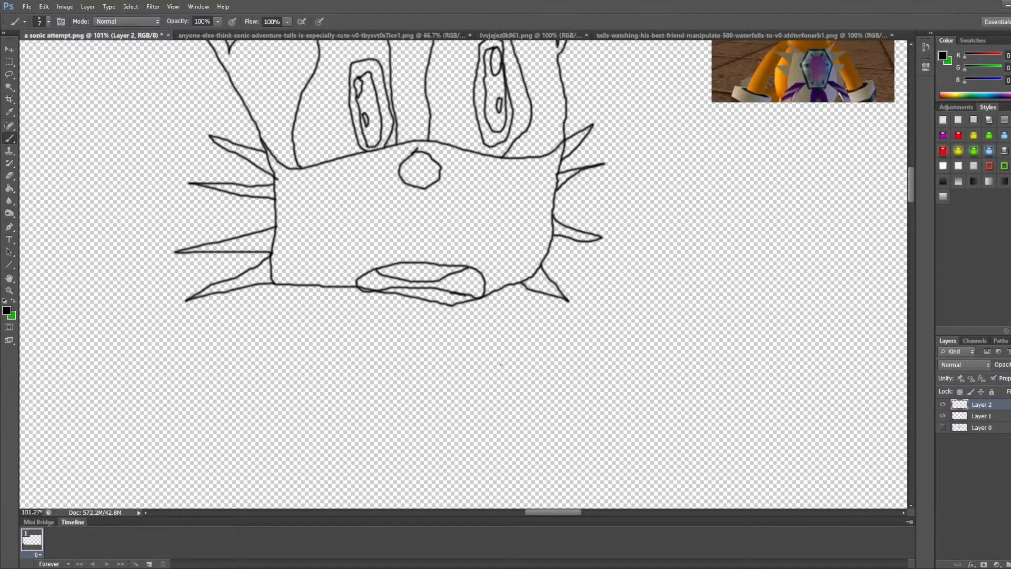
scroll(501, 358, "up", 2)
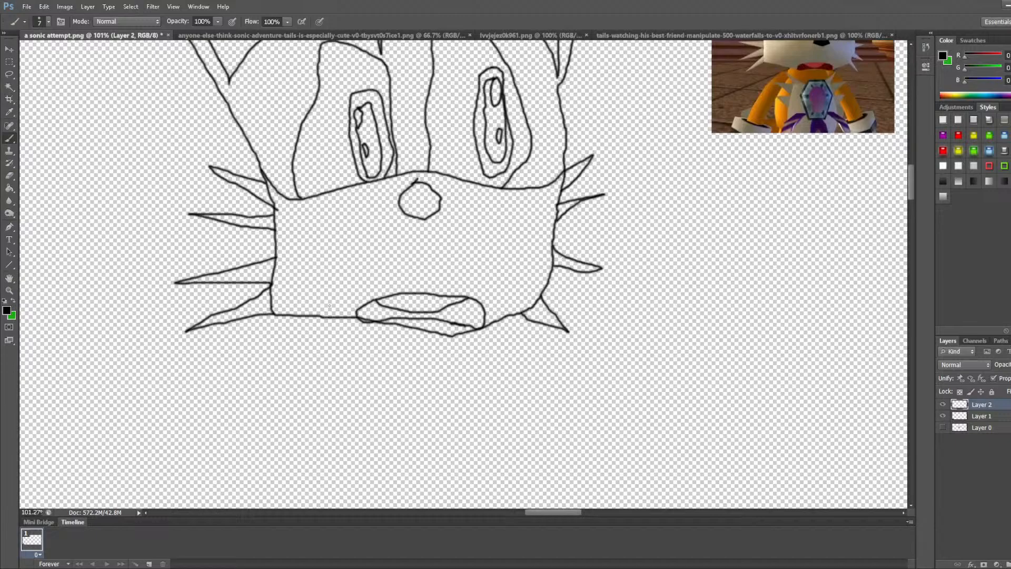
mouse_move(600, 219)
left_mouse_down()
mouse_move(635, 230)
mouse_move(625, 335)
left_mouse_up()
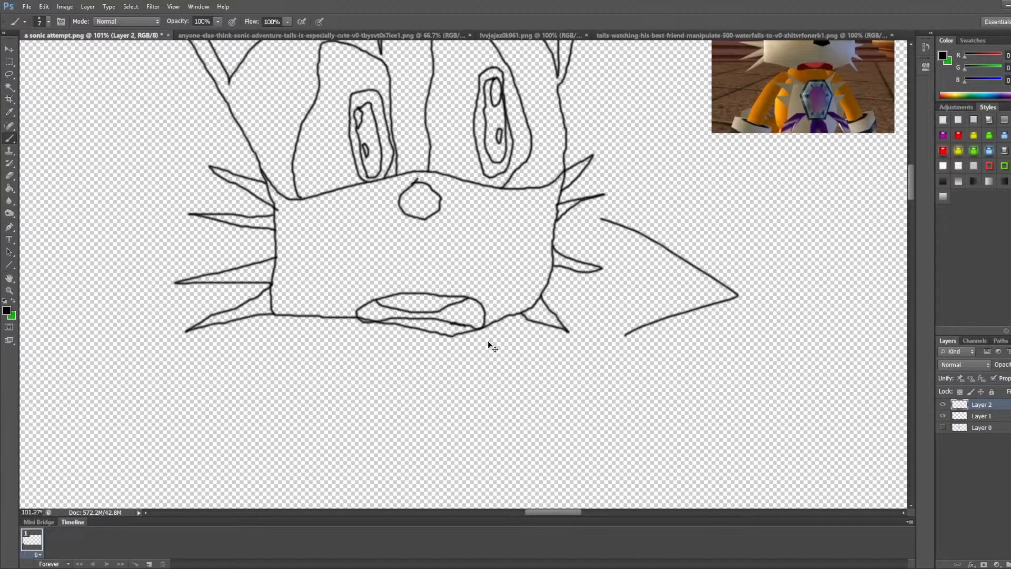
key("ctrl+z")
mouse_move(456, 333)
left_mouse_down()
mouse_move(469, 391)
mouse_move(452, 514)
left_mouse_up()
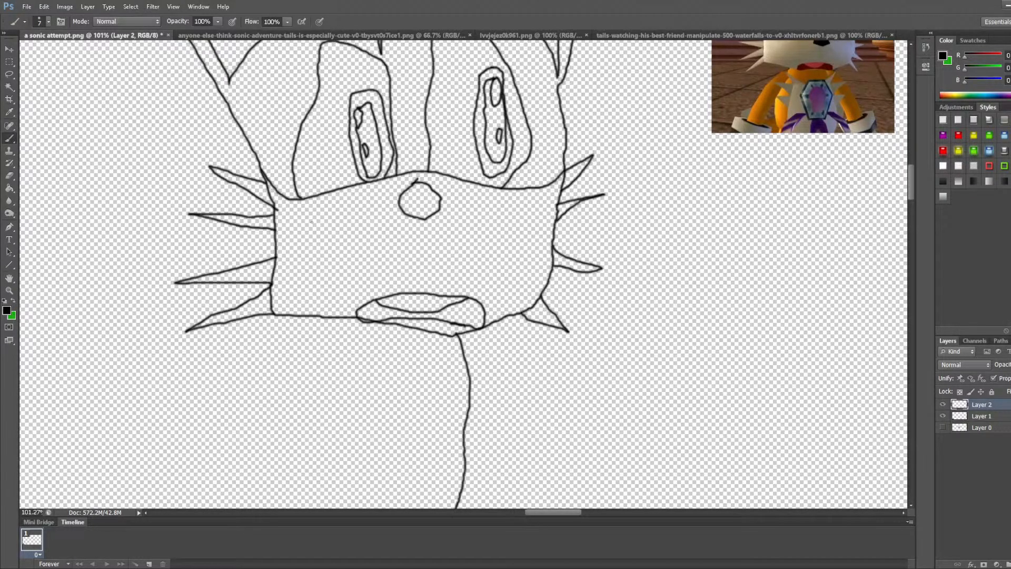
left_click_drag(396, 232, 468, 371)
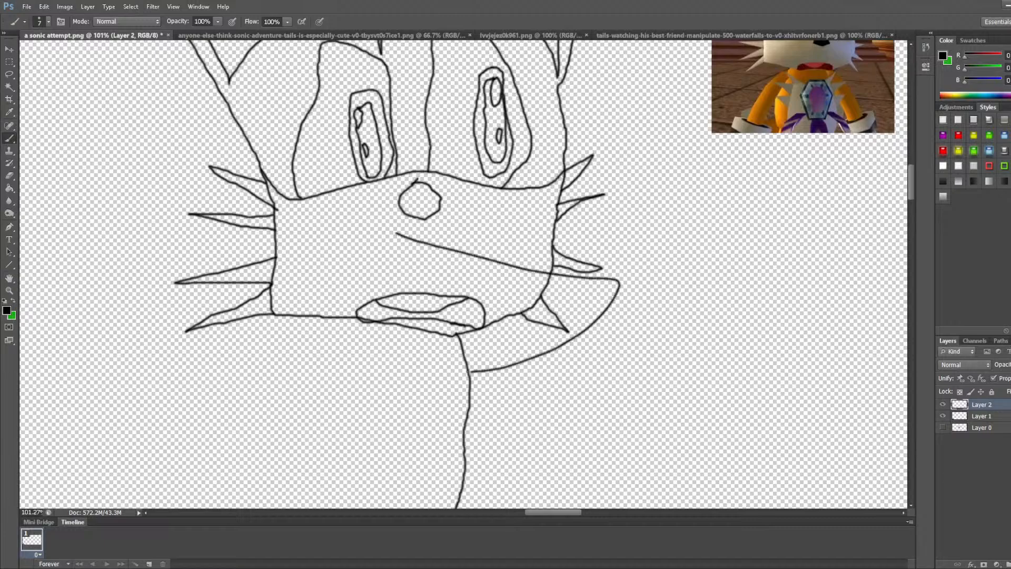
key("ctrl+z")
left_click_drag(358, 317, 352, 347)
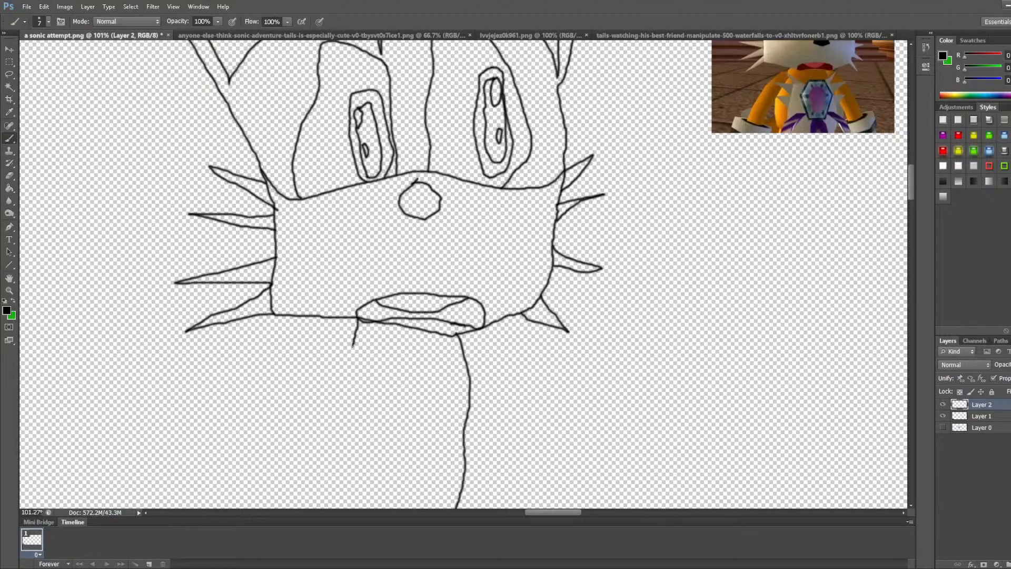
key("ctrl+z")
mouse_move(343, 319)
left_mouse_down()
mouse_move(330, 489)
mouse_move(340, 515)
left_mouse_up()
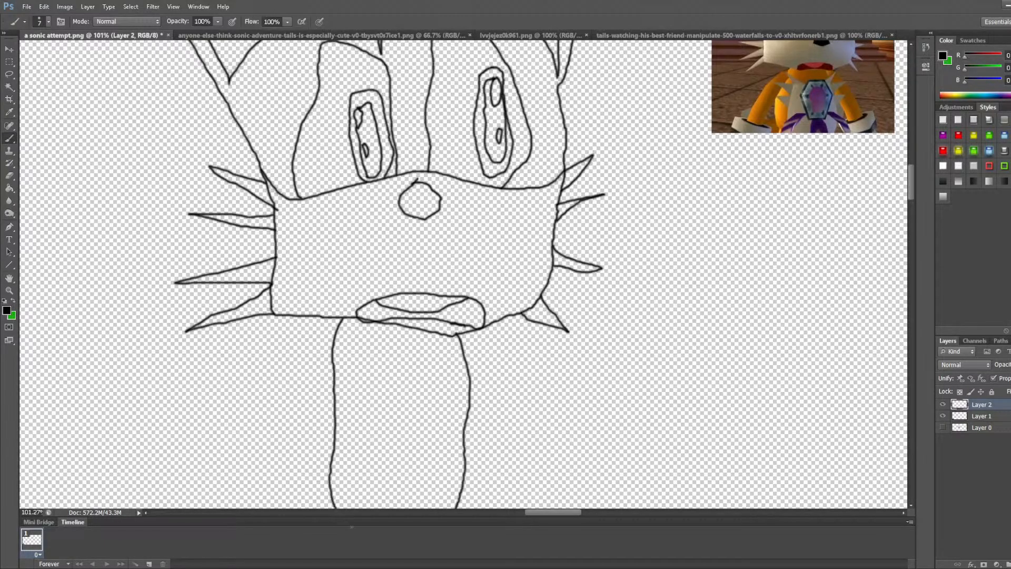
scroll(448, 359, "down", 4)
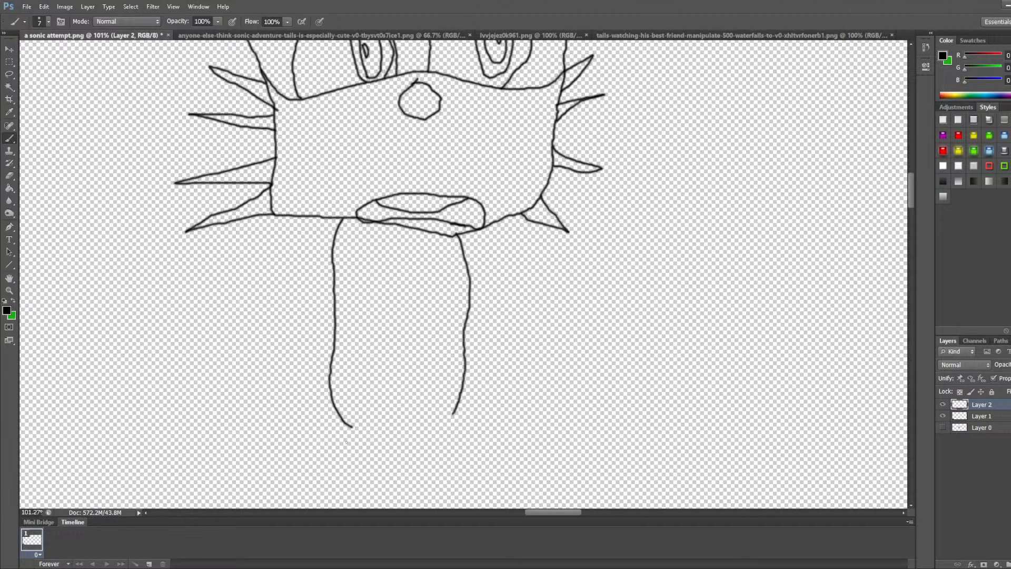
mouse_move(352, 427)
left_mouse_down()
mouse_move(427, 435)
mouse_move(455, 414)
mouse_move(465, 377)
left_mouse_up()
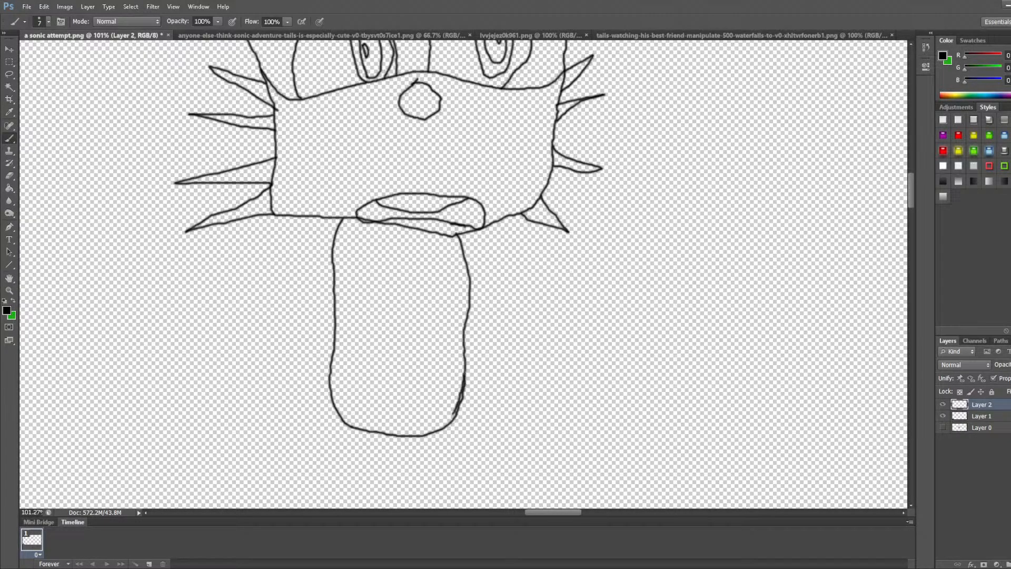
Step: Move the Tails reference picture down beside the body outline, to the right of the drawing, and clear the selection
scroll(576, 301, "up", 8)
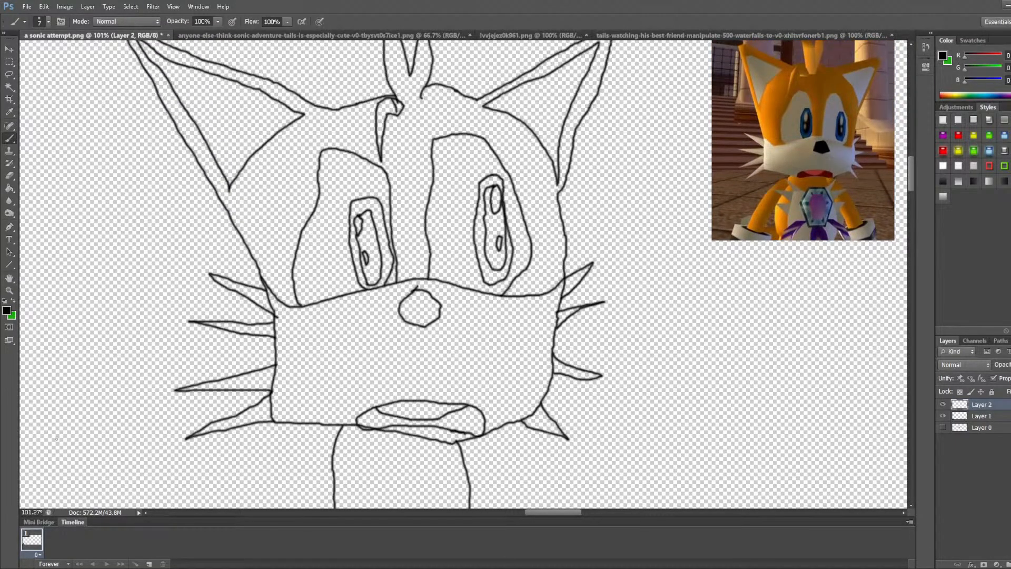
left_click(9, 61)
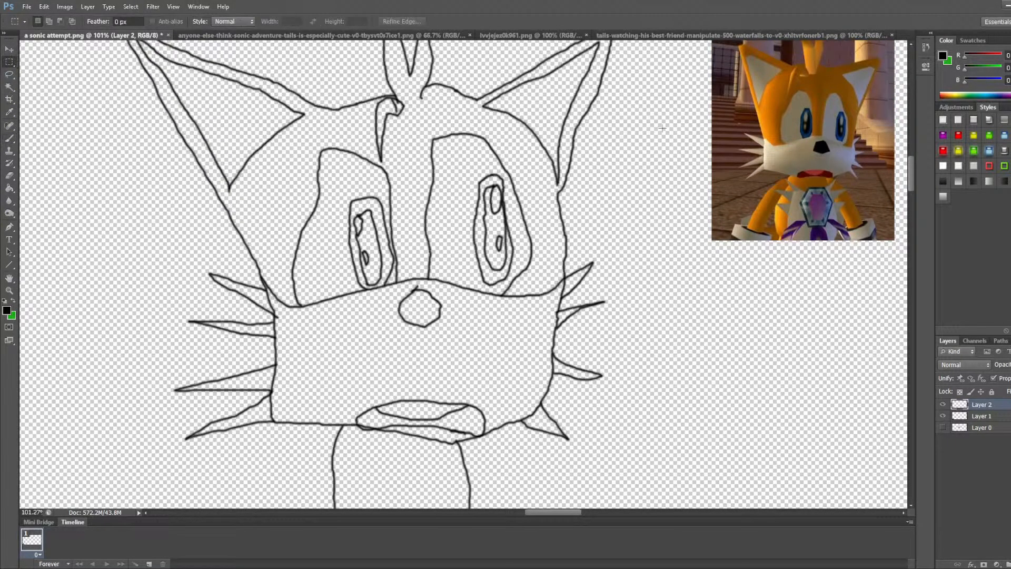
scroll(662, 106, "down", 3)
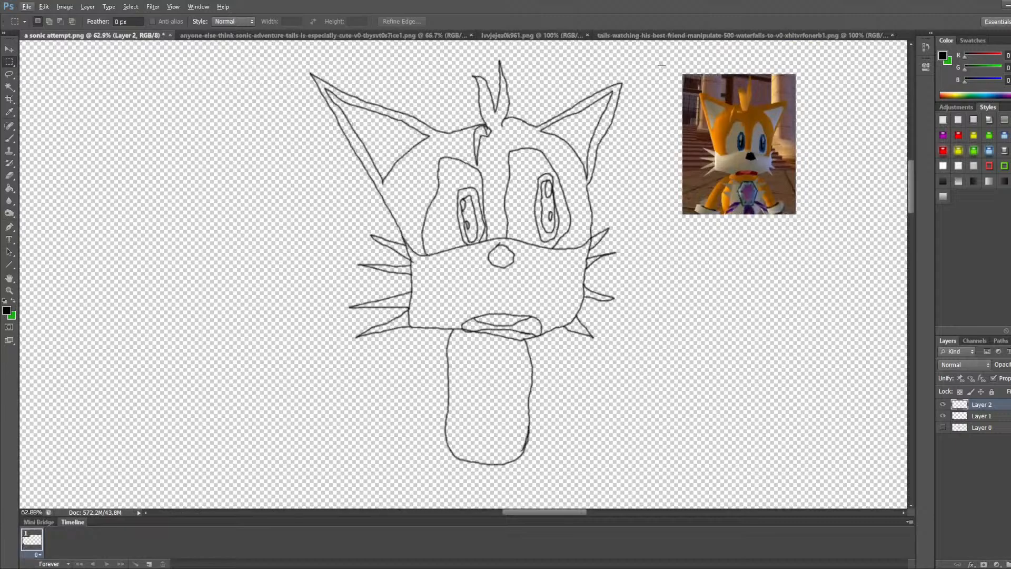
left_click_drag(662, 65, 820, 240)
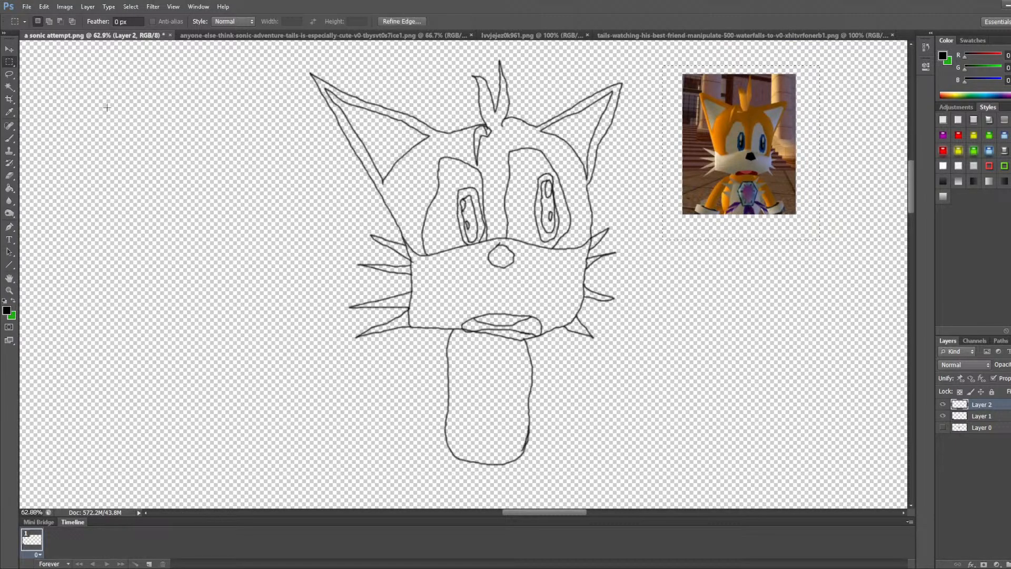
left_click(11, 48)
left_click_drag(770, 156, 728, 409)
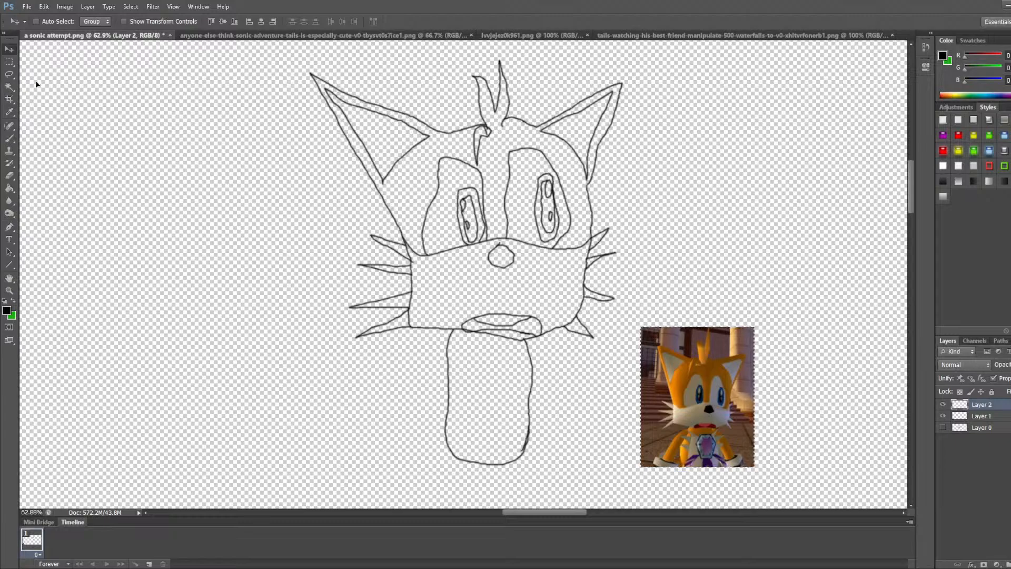
left_click_drag(707, 387, 775, 374)
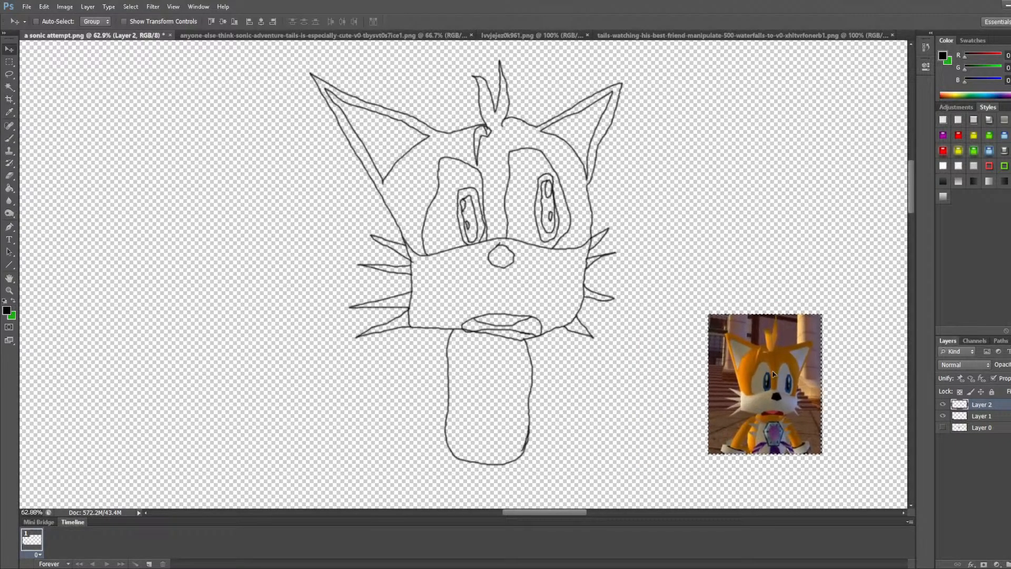
left_click(10, 61)
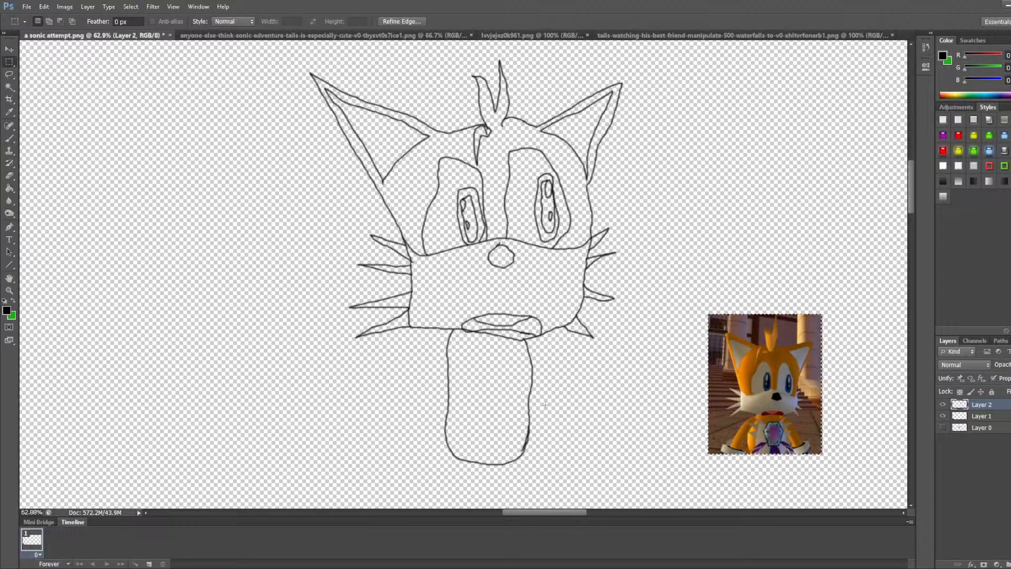
key("ctrl+d")
Step: Draw two arms that widen from the shoulders down to straight wrist edges, one on each side of the body
scroll(595, 390, "up", 3)
scroll(606, 379, "up", 2)
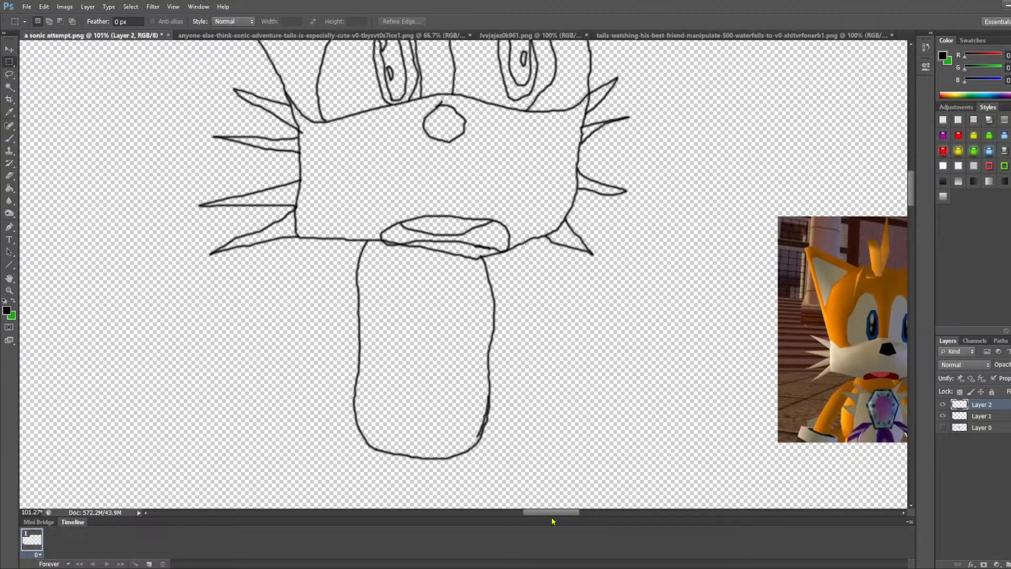
left_click_drag(562, 512, 571, 514)
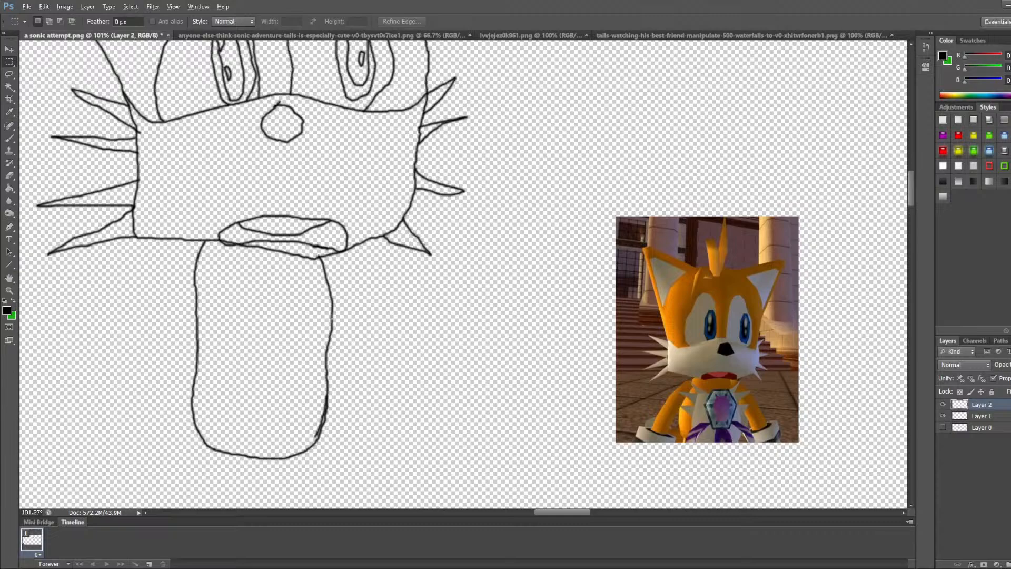
scroll(329, 318, "up", 2)
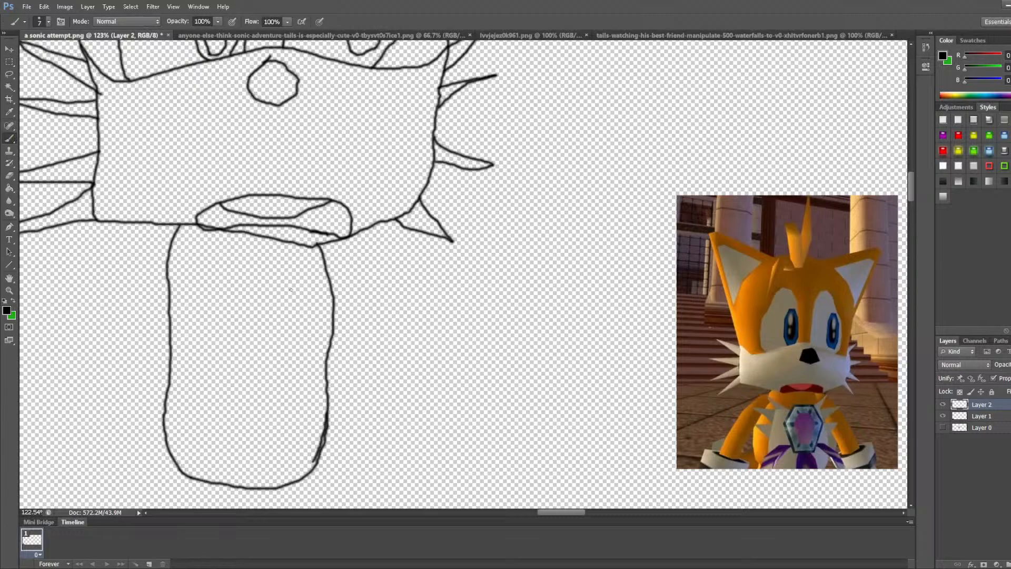
mouse_move(408, 212)
left_mouse_down()
mouse_move(447, 281)
mouse_move(496, 315)
mouse_move(382, 293)
left_mouse_up()
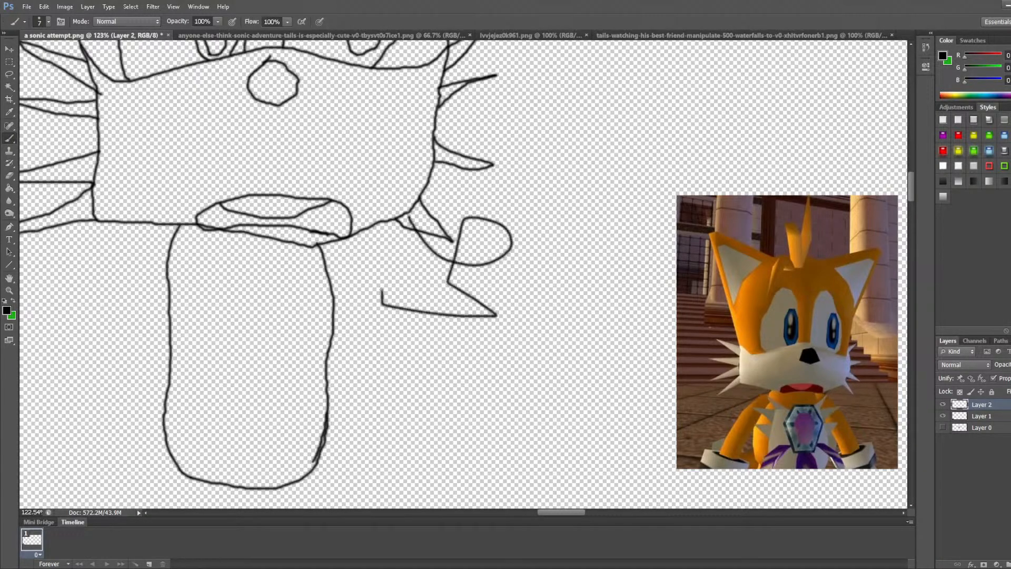
key("ctrl+z")
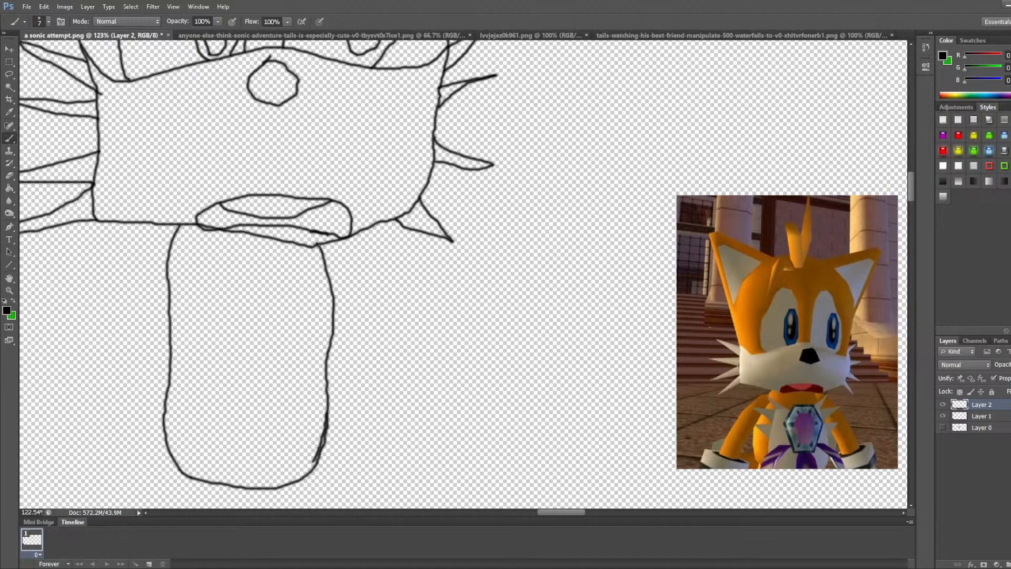
mouse_move(318, 245)
left_mouse_down()
mouse_move(390, 316)
mouse_move(471, 459)
mouse_move(369, 455)
mouse_move(376, 412)
mouse_move(360, 336)
mouse_move(328, 270)
left_mouse_up()
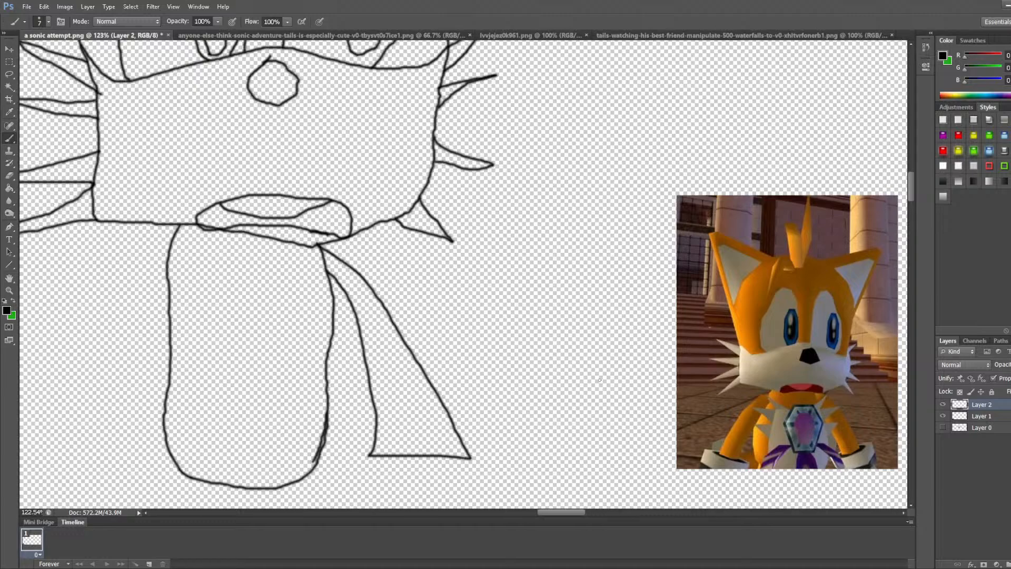
left_click_drag(579, 515, 560, 515)
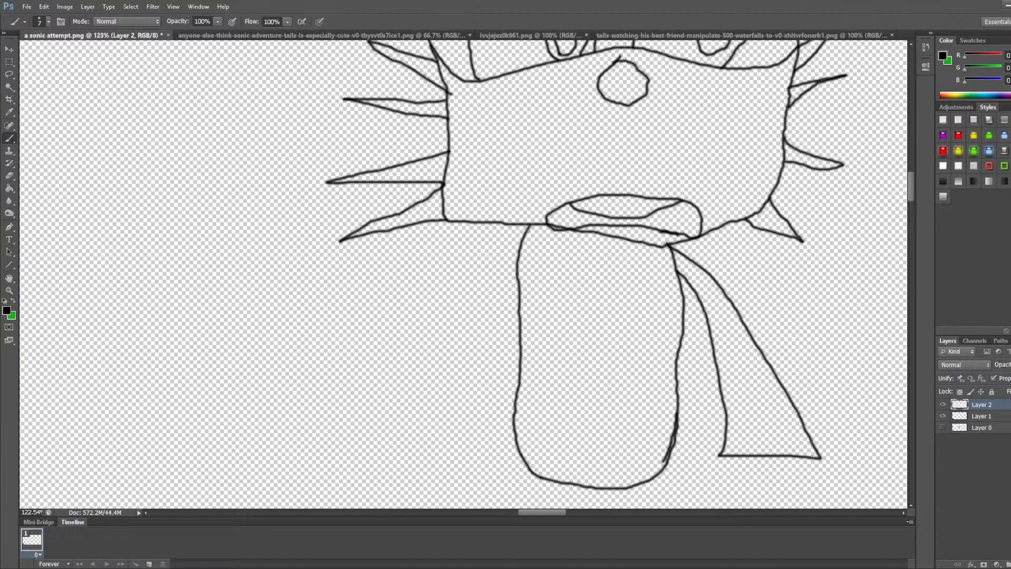
mouse_move(528, 227)
left_mouse_down()
mouse_move(485, 295)
mouse_move(449, 388)
mouse_move(439, 449)
mouse_move(347, 436)
mouse_move(481, 259)
mouse_move(527, 225)
left_mouse_up()
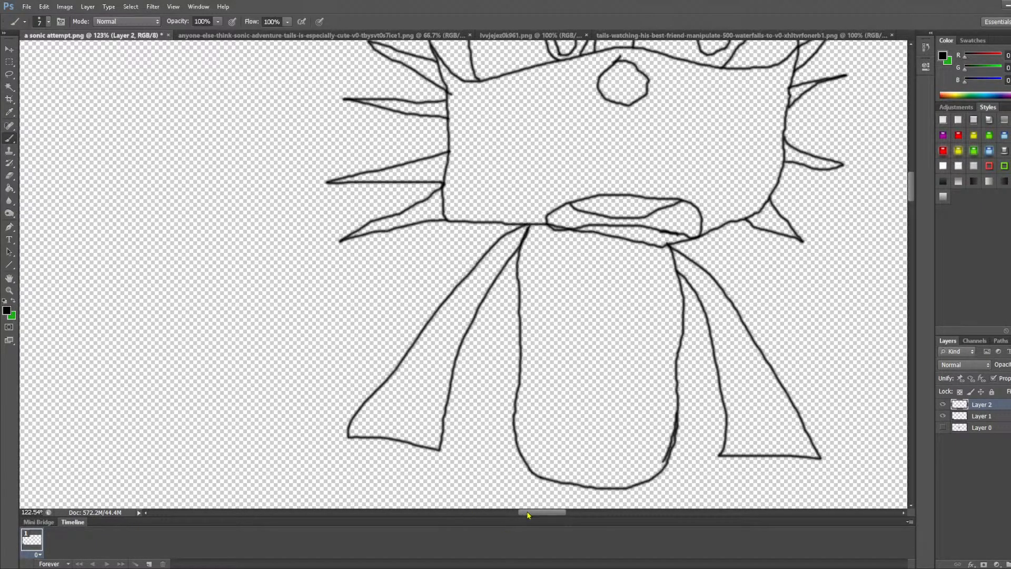
Step: Draw a two-layered glove cuff around the wrist of the arm on the right side of the body
left_click_drag(530, 514, 556, 519)
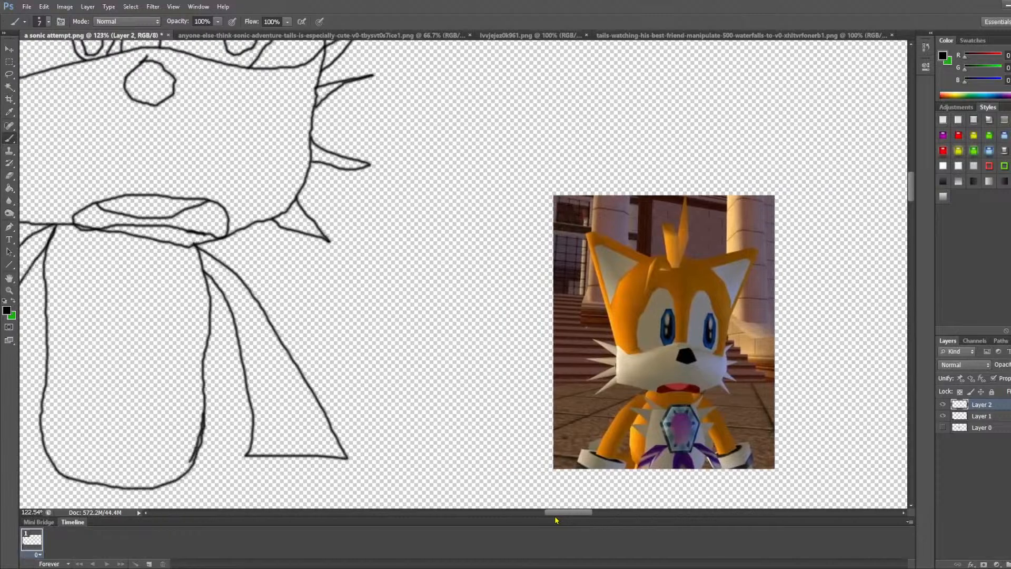
scroll(412, 376, "down", 3)
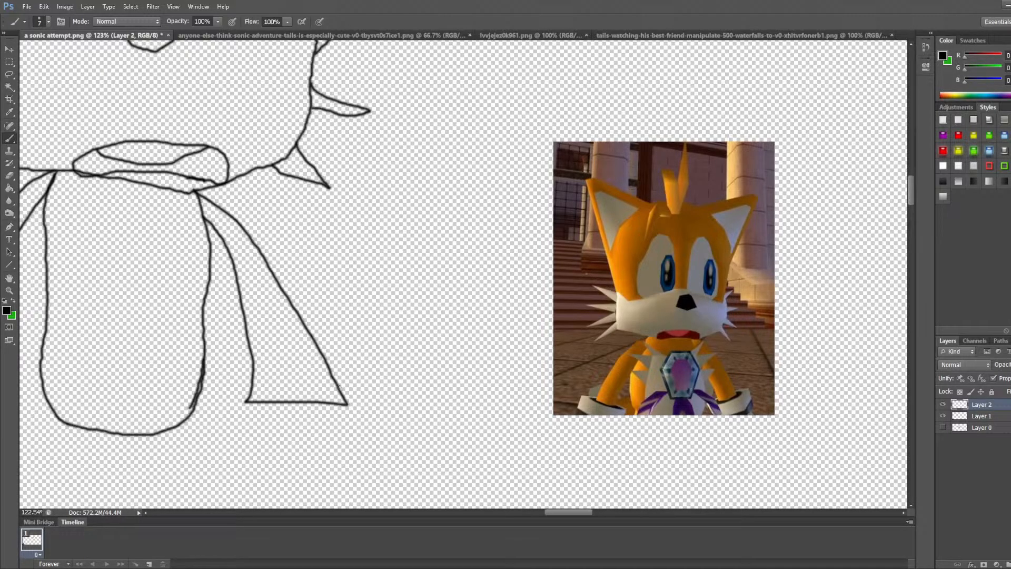
mouse_move(342, 392)
left_mouse_down()
mouse_move(363, 406)
mouse_move(360, 420)
mouse_move(226, 419)
mouse_move(219, 405)
mouse_move(248, 392)
left_mouse_up()
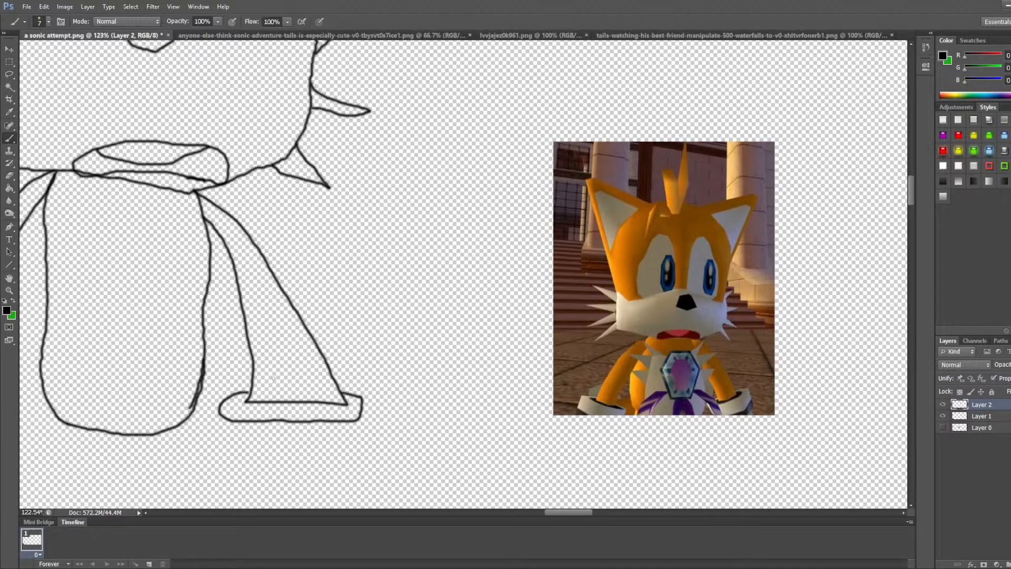
mouse_move(362, 398)
left_mouse_down()
mouse_move(379, 437)
mouse_move(230, 442)
mouse_move(215, 434)
mouse_move(218, 409)
left_mouse_up()
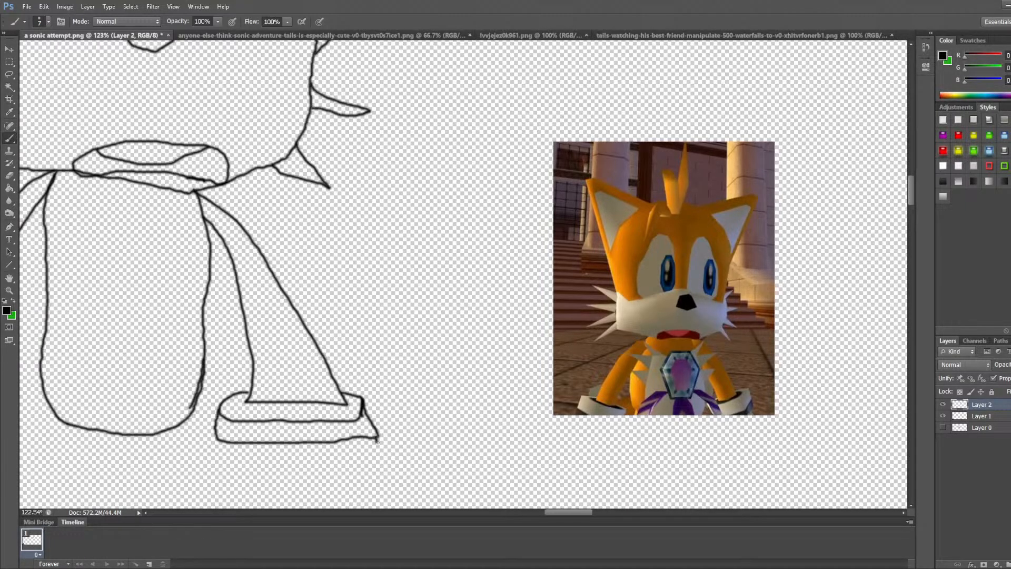
left_click_drag(374, 442, 337, 444)
Step: Draw a matching two-layered, slightly tilted glove cuff around the wrist of the arm on the left side of the body
left_click_drag(569, 515, 553, 515)
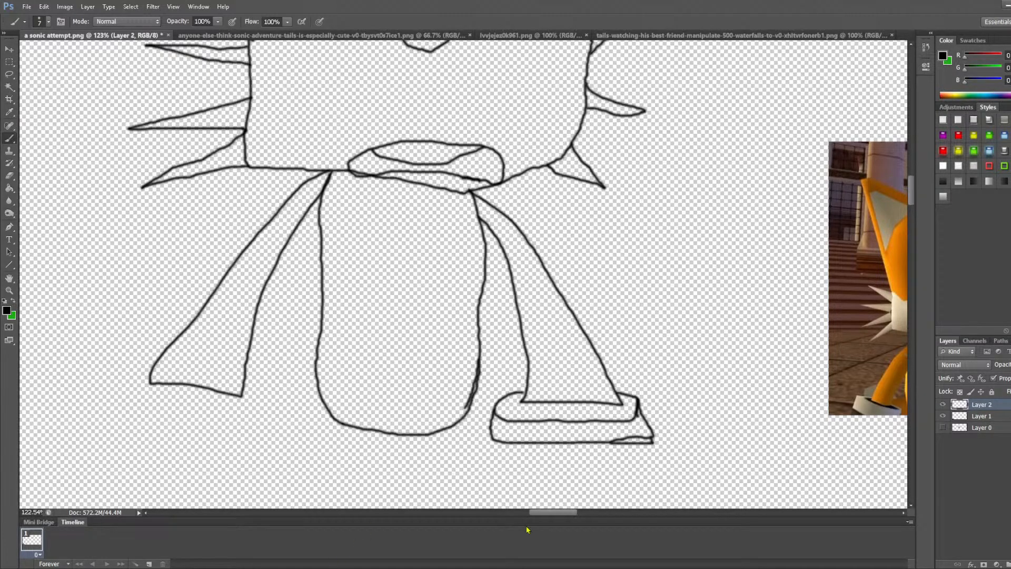
left_click_drag(555, 518, 548, 519)
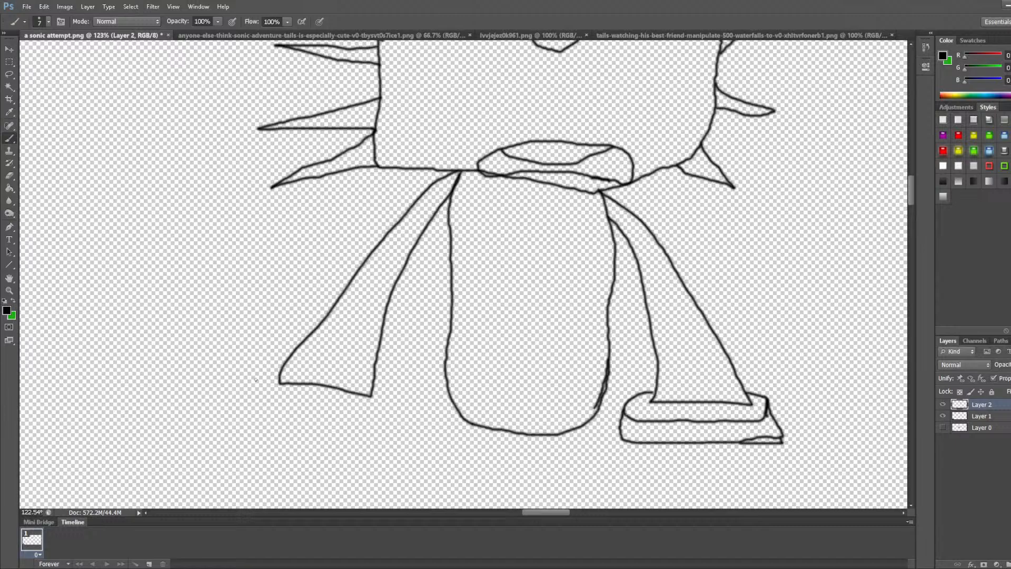
mouse_move(247, 419)
left_mouse_down()
mouse_move(366, 453)
mouse_move(402, 445)
left_mouse_up()
key("ctrl+z")
mouse_move(280, 372)
left_mouse_down()
mouse_move(265, 384)
mouse_move(270, 392)
mouse_move(319, 409)
mouse_move(371, 415)
mouse_move(385, 401)
mouse_move(380, 389)
left_mouse_up()
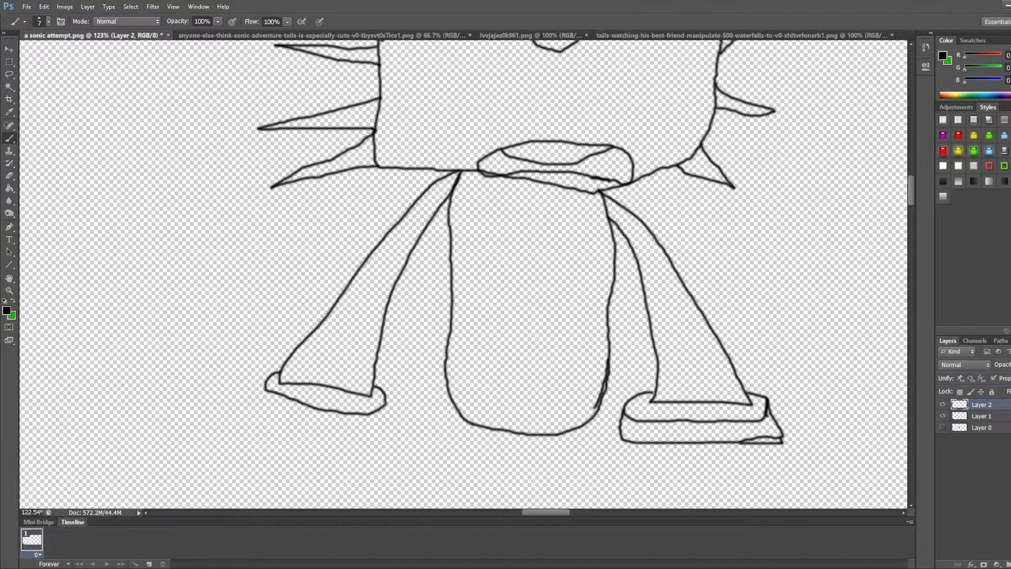
mouse_move(386, 402)
left_mouse_down()
mouse_move(372, 430)
mouse_move(279, 413)
mouse_move(262, 404)
mouse_move(261, 388)
left_mouse_up()
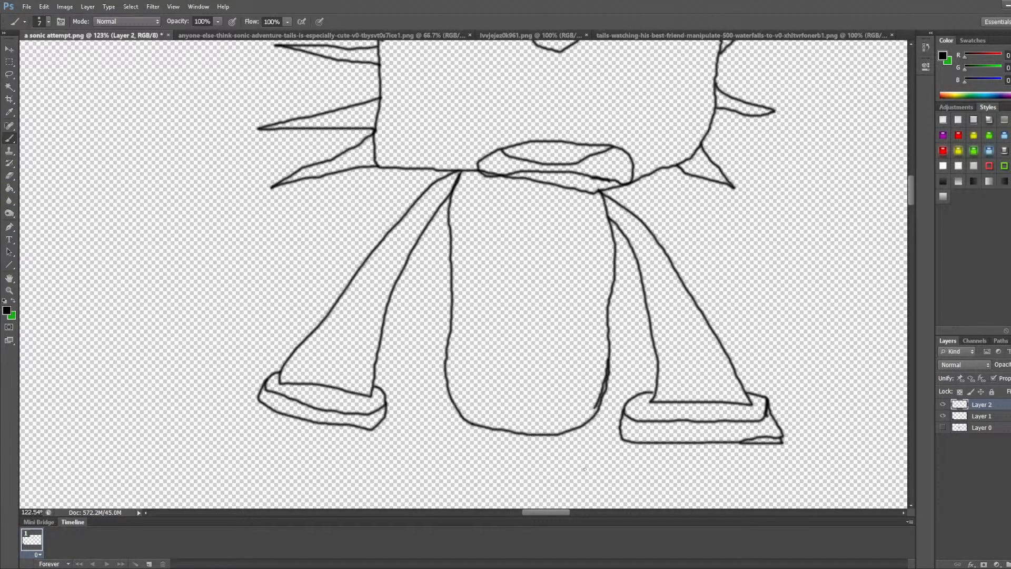
Step: Draw the belly patch inside the body, with a flat top, rounded upper corners and sides running down to the body outline
left_click_drag(555, 513, 572, 515)
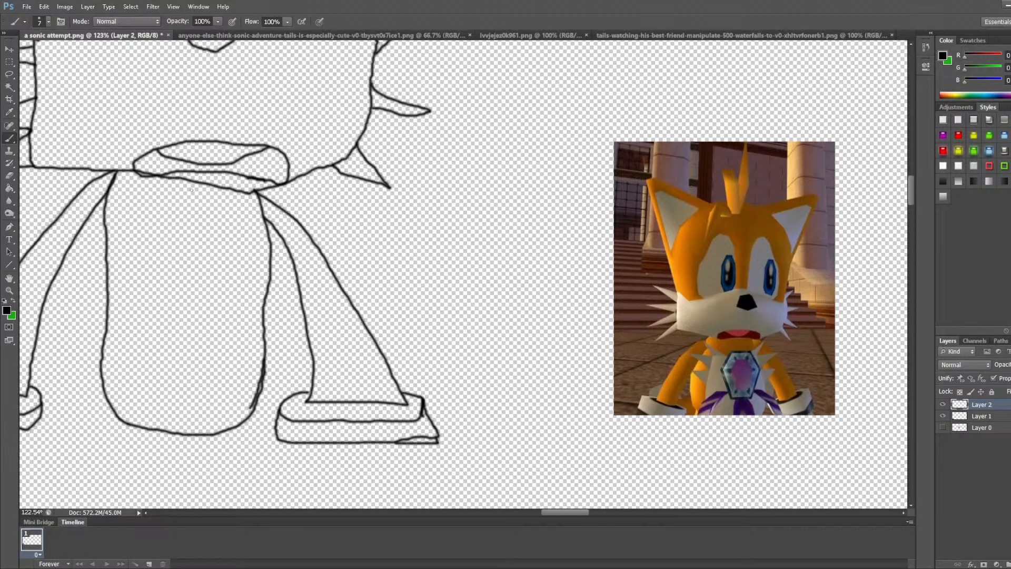
mouse_move(70, 210)
left_mouse_down()
mouse_move(77, 188)
mouse_move(142, 303)
mouse_move(149, 284)
left_mouse_up()
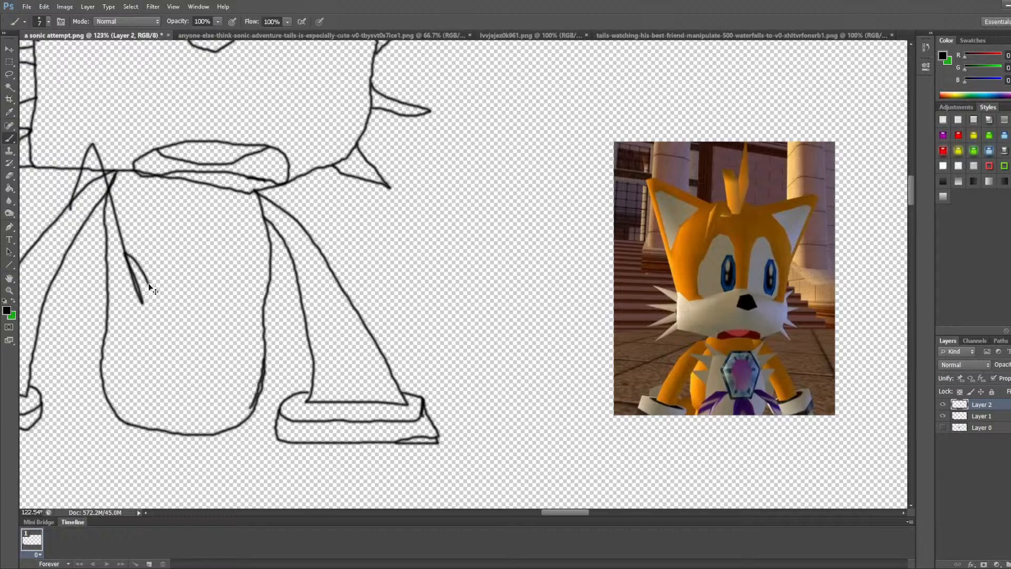
key("ctrl+z")
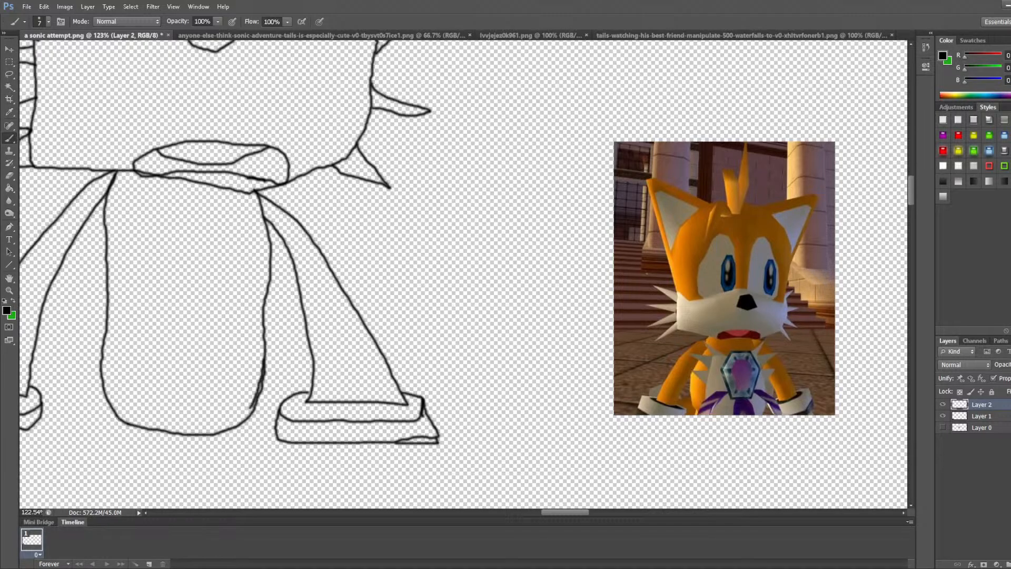
mouse_move(119, 420)
left_mouse_down()
mouse_move(150, 235)
mouse_move(244, 236)
mouse_move(262, 375)
left_mouse_up()
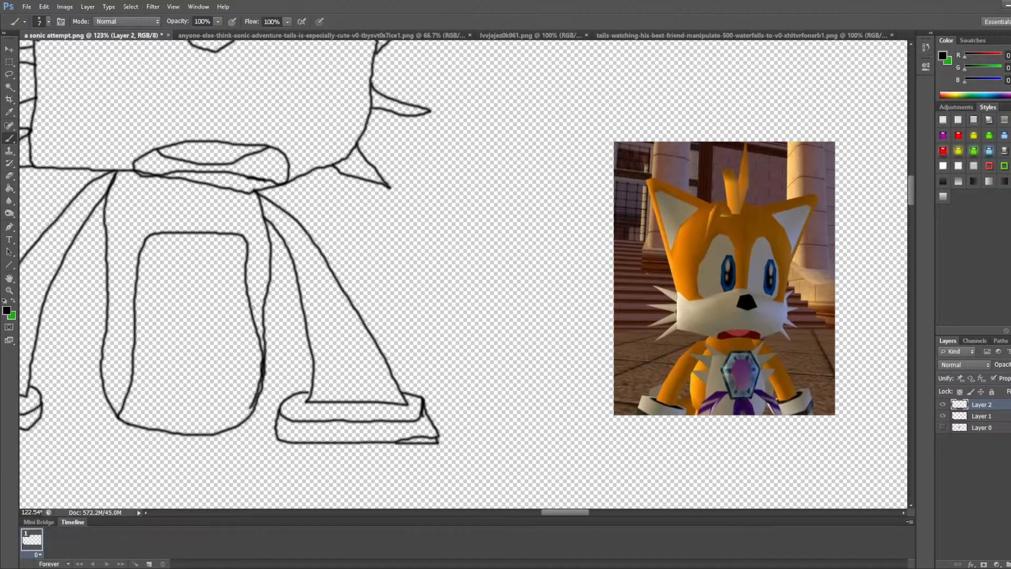
Step: Draw three pointed fur spikes down each side of the belly patch, starting at its upper corners
mouse_move(251, 309)
left_mouse_down()
mouse_move(285, 281)
mouse_move(244, 283)
mouse_move(292, 251)
mouse_move(245, 258)
mouse_move(282, 228)
mouse_move(233, 237)
left_mouse_up()
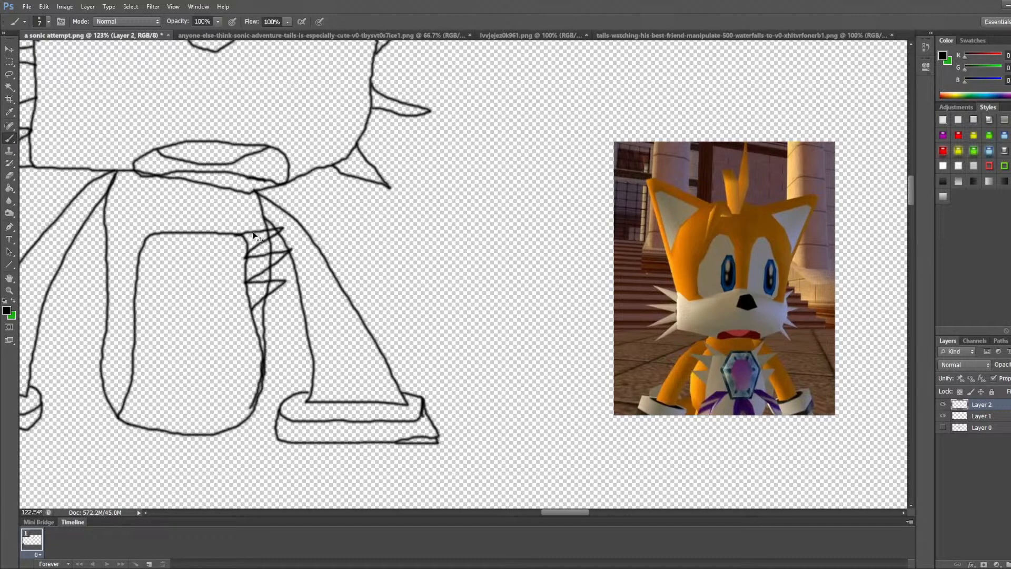
key("ctrl+z")
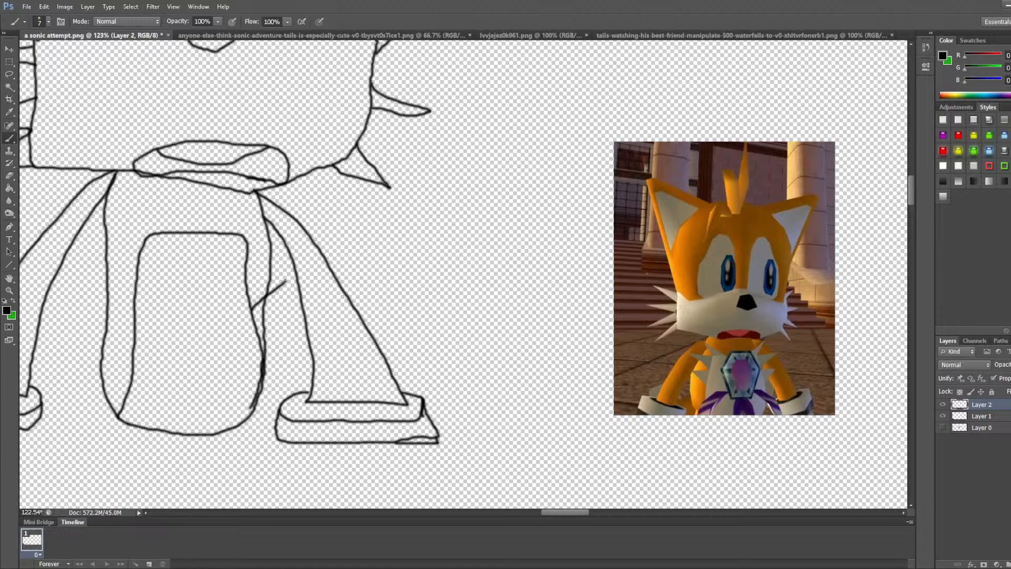
mouse_move(285, 281)
left_mouse_down()
mouse_move(246, 280)
mouse_move(280, 244)
mouse_move(244, 247)
mouse_move(258, 210)
mouse_move(223, 228)
left_mouse_up()
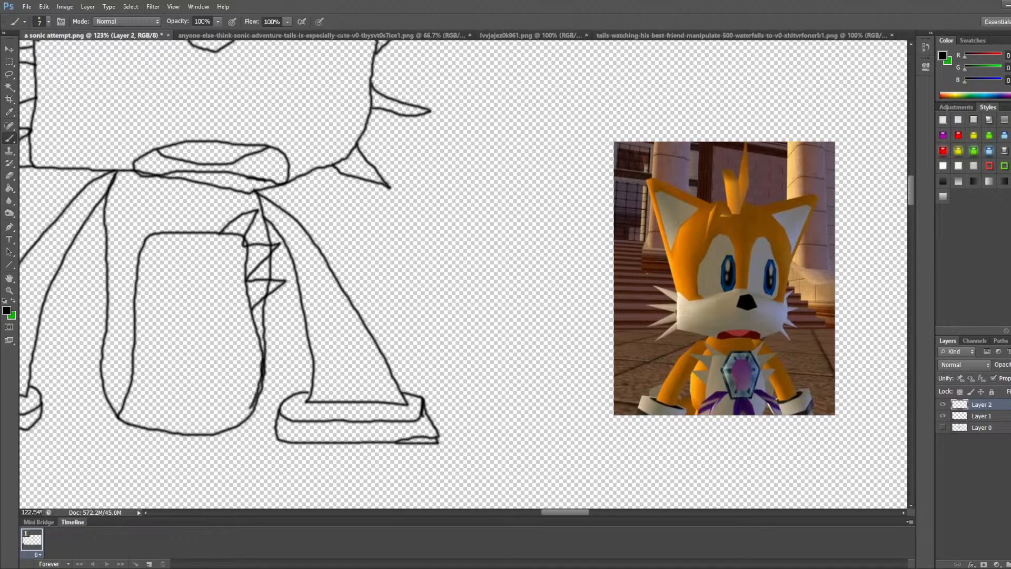
mouse_move(154, 232)
left_mouse_down()
mouse_move(115, 217)
mouse_move(138, 256)
left_mouse_up()
mouse_move(139, 255)
left_mouse_down()
mouse_move(91, 254)
mouse_move(134, 280)
mouse_move(93, 305)
mouse_move(134, 316)
left_mouse_up()
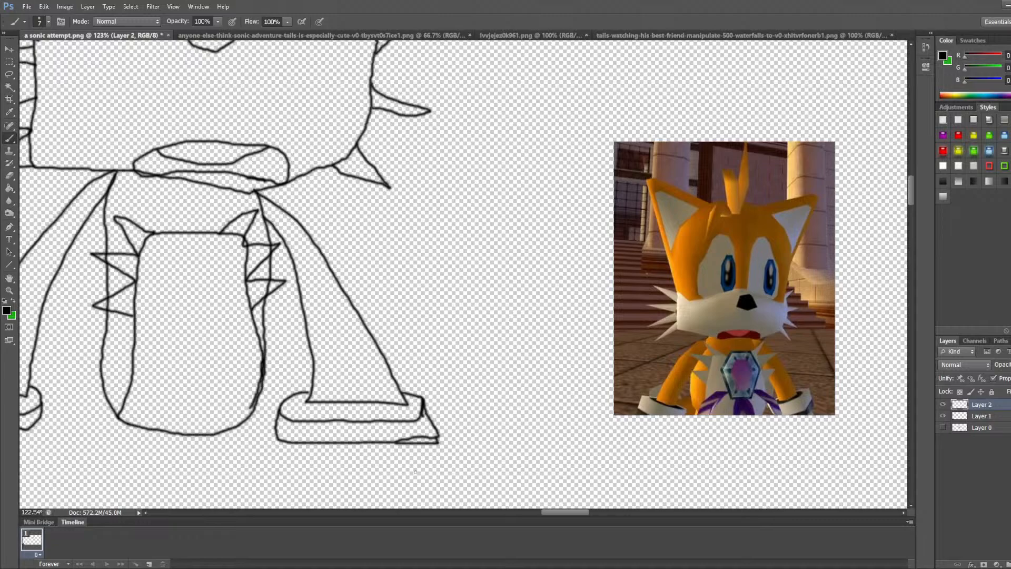
Step: Draw a tall six-sided gem outline in the upper belly patch and go over its top edge to close and thicken it
left_click_drag(371, 246, 406, 296)
key("ctrl+z")
mouse_move(171, 239)
left_mouse_down()
mouse_move(211, 240)
mouse_move(230, 258)
mouse_move(209, 330)
mouse_move(178, 335)
mouse_move(160, 315)
mouse_move(151, 299)
mouse_move(163, 247)
left_mouse_up()
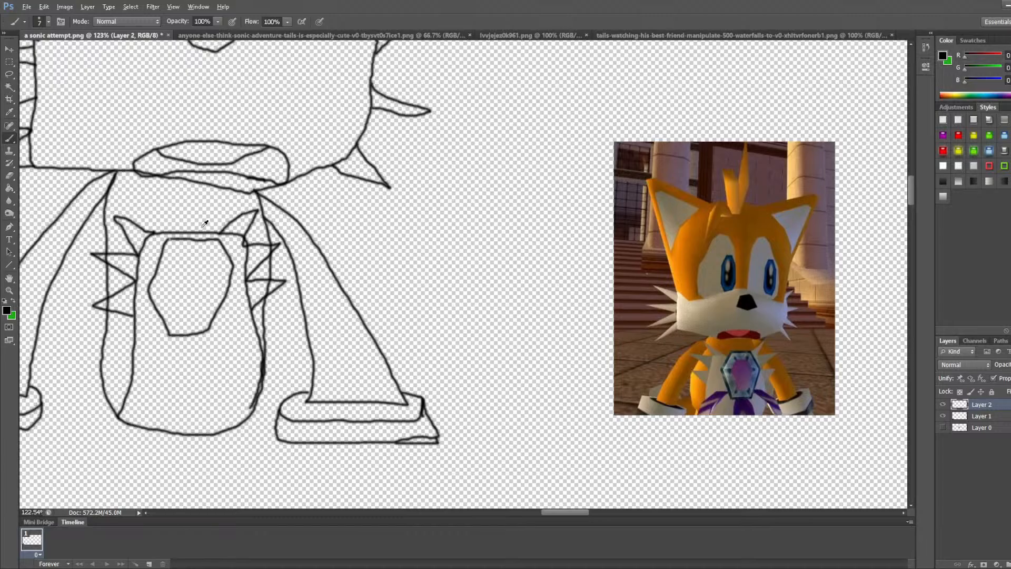
scroll(206, 224, "up", 10)
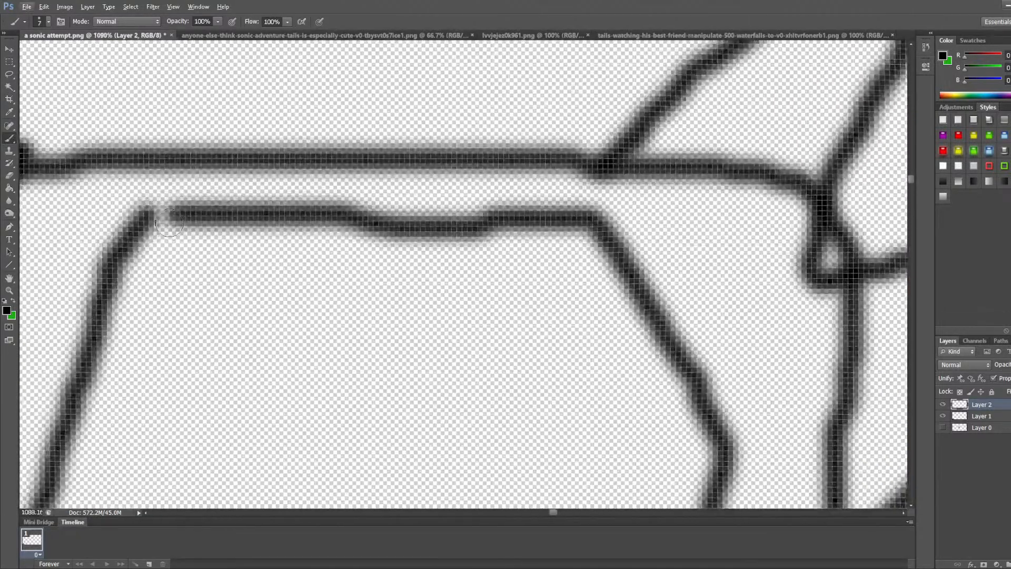
mouse_move(169, 222)
left_mouse_down()
mouse_move(145, 217)
mouse_move(419, 226)
mouse_move(494, 209)
mouse_move(589, 218)
left_mouse_up()
scroll(590, 217, "down", 5)
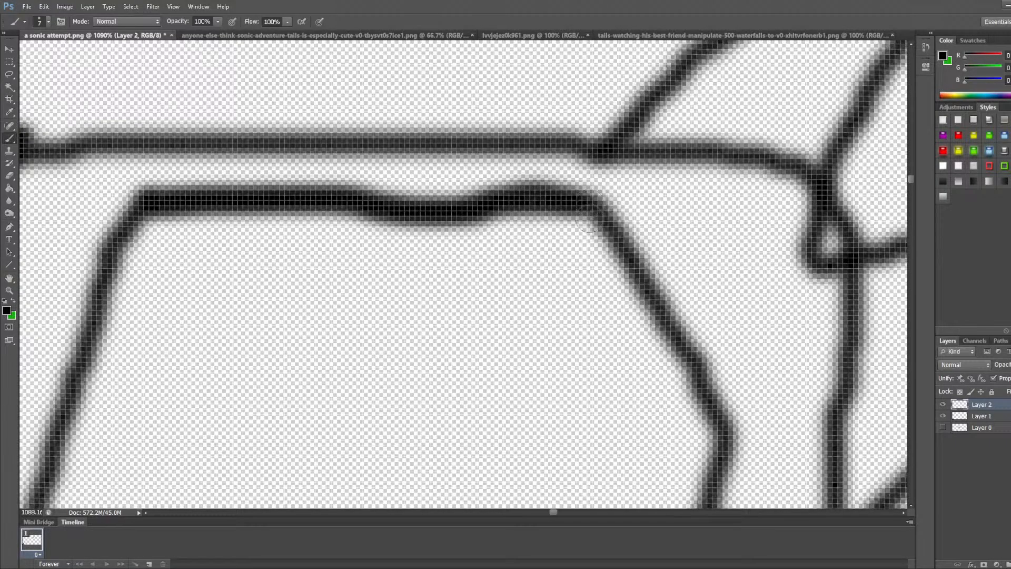
scroll(568, 225, "down", 5)
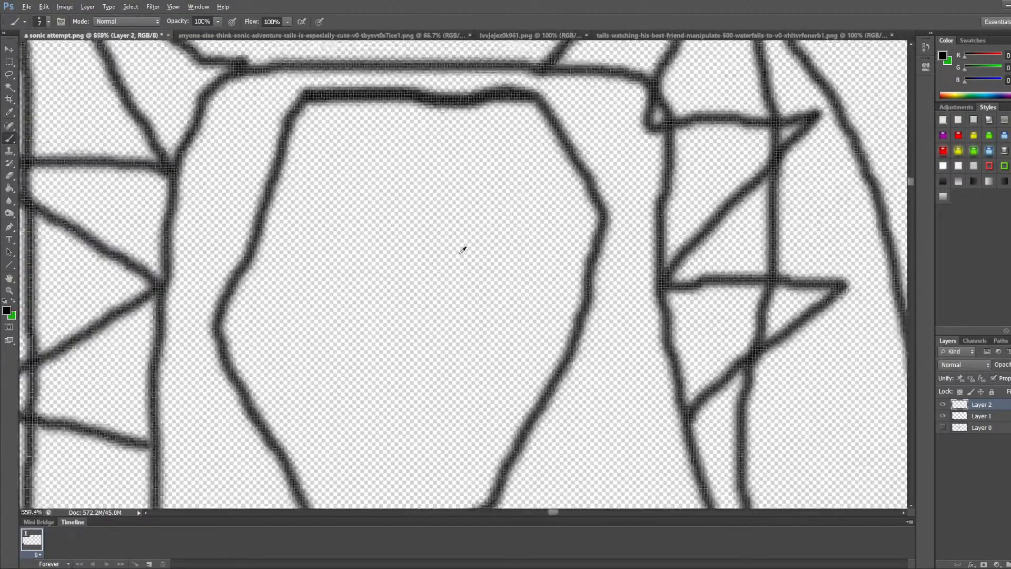
Step: Draw a curved ribbon strip with a closed end from the gem's lower right corner down to the body's side outline
scroll(460, 251, "up", 1)
scroll(459, 251, "down", 3)
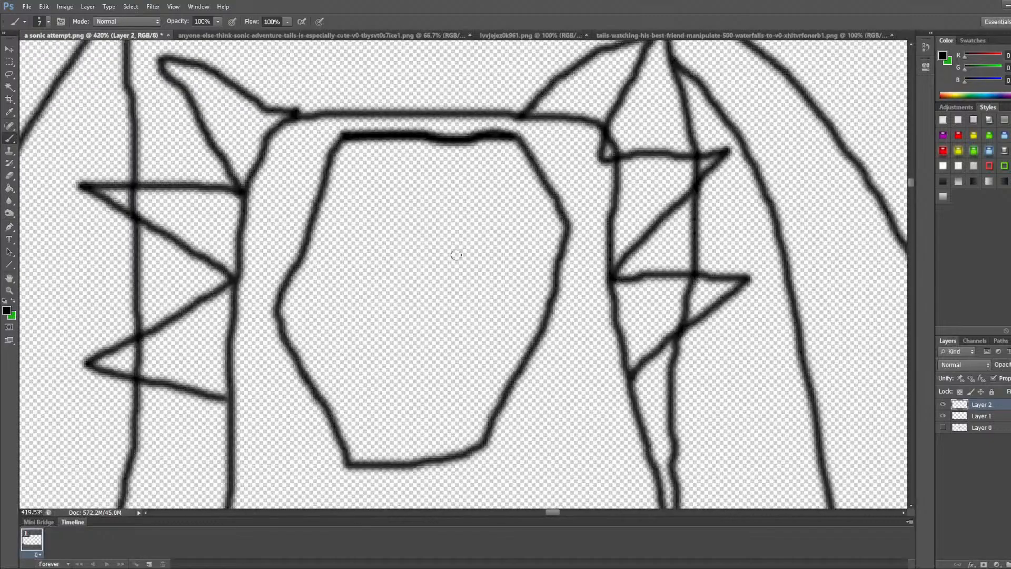
scroll(456, 253, "up", 2)
scroll(426, 238, "down", 1)
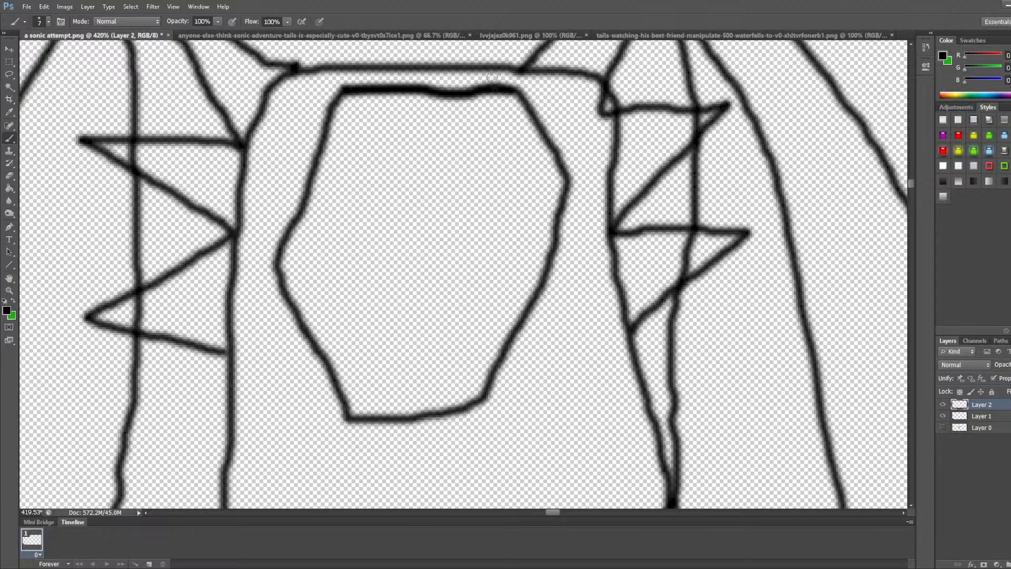
scroll(389, 195, "down", 2)
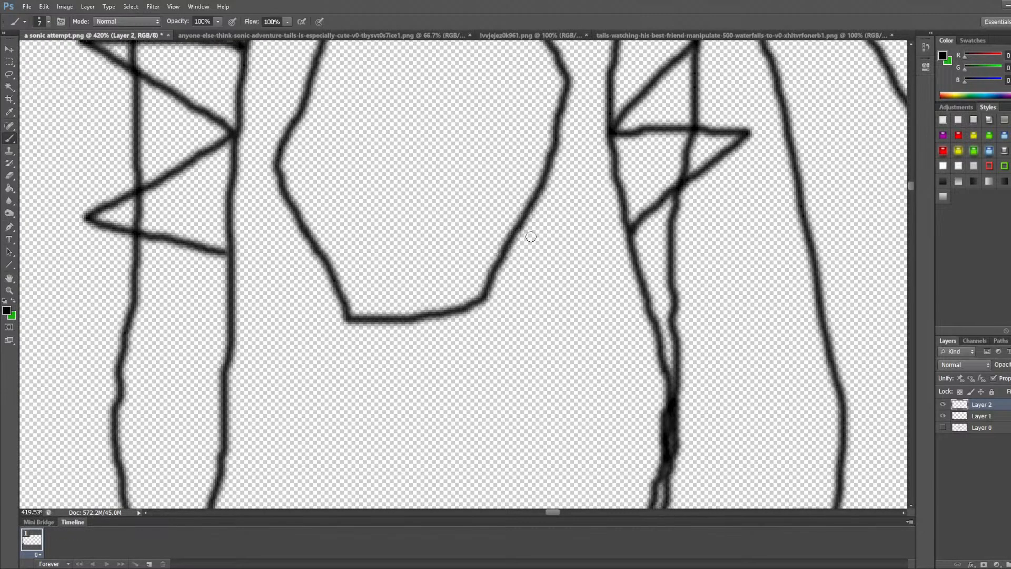
scroll(529, 237, "down", 1)
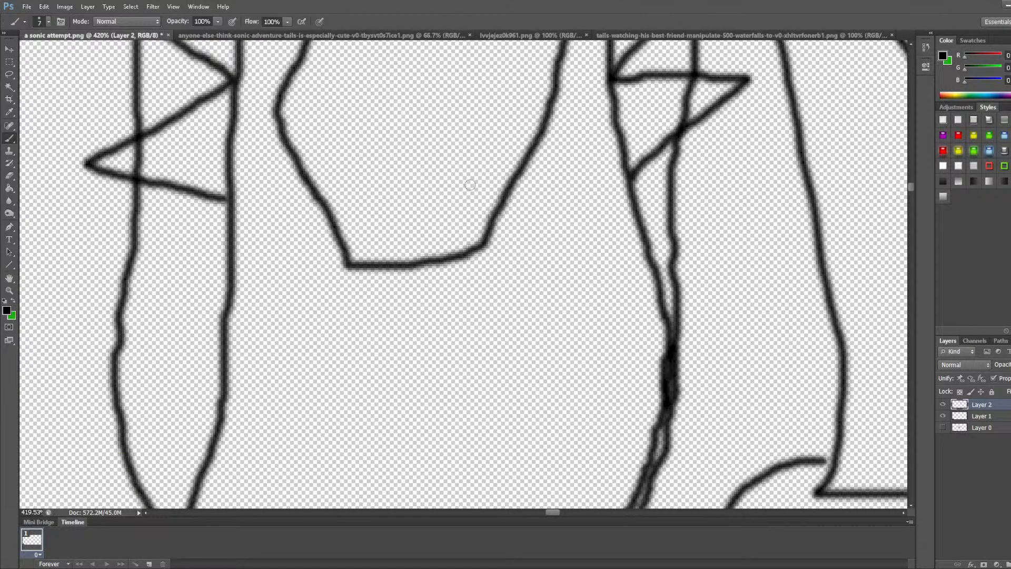
scroll(669, 215, "down", 6)
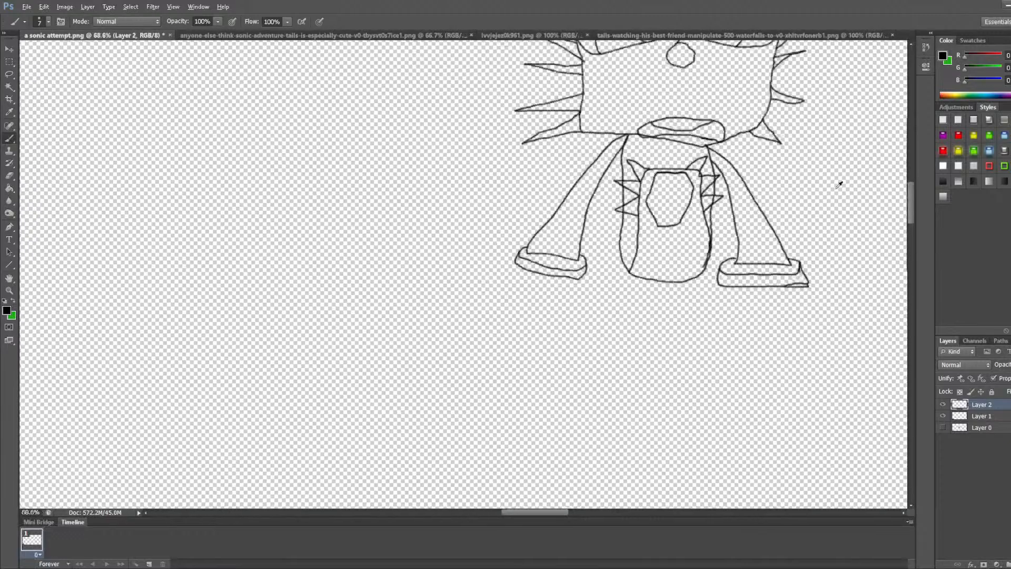
scroll(839, 184, "up", 4)
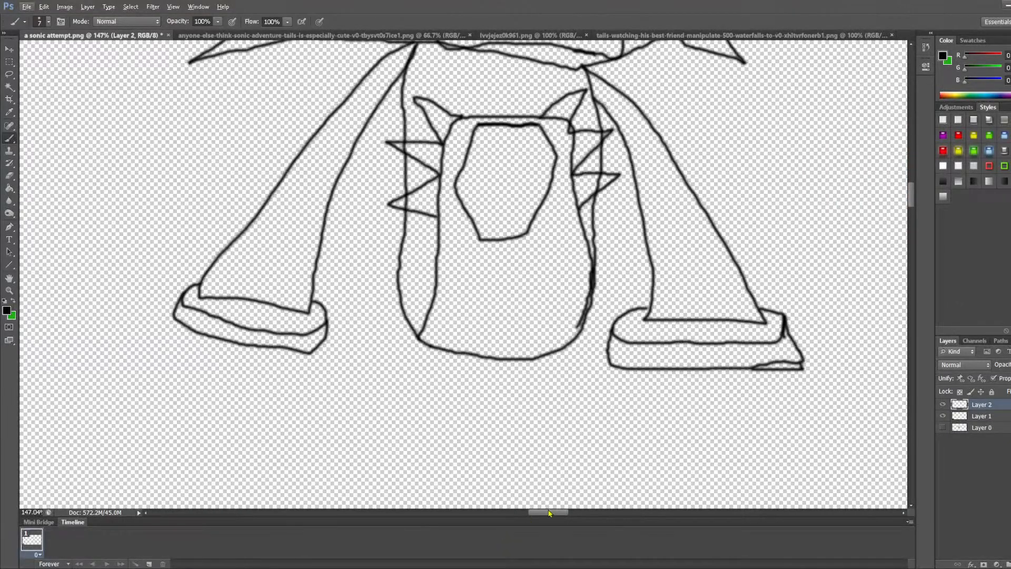
left_click_drag(549, 513, 565, 513)
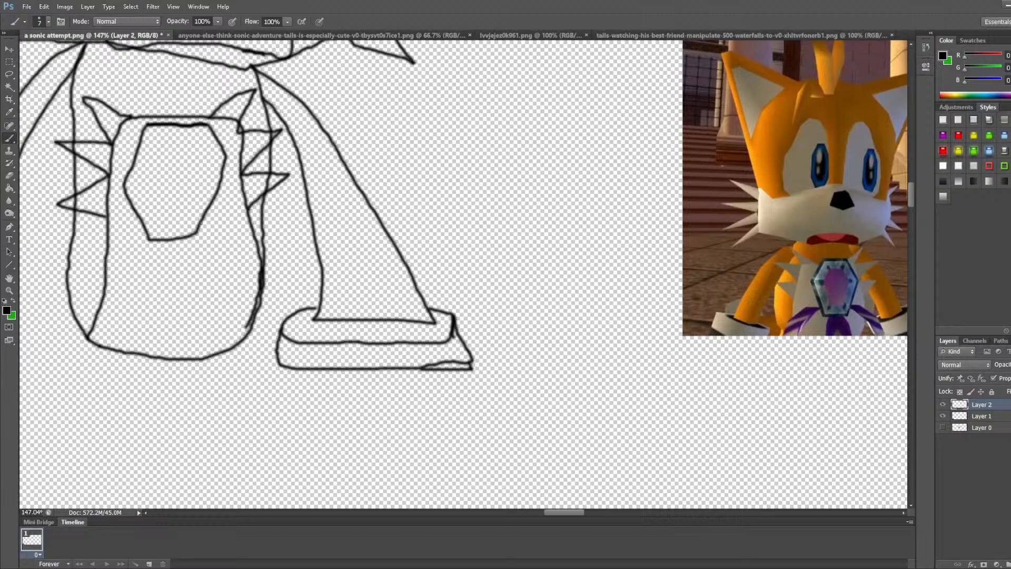
mouse_move(200, 223)
left_mouse_down()
mouse_move(222, 239)
mouse_move(254, 314)
mouse_move(231, 317)
mouse_move(210, 247)
mouse_move(198, 240)
left_mouse_up()
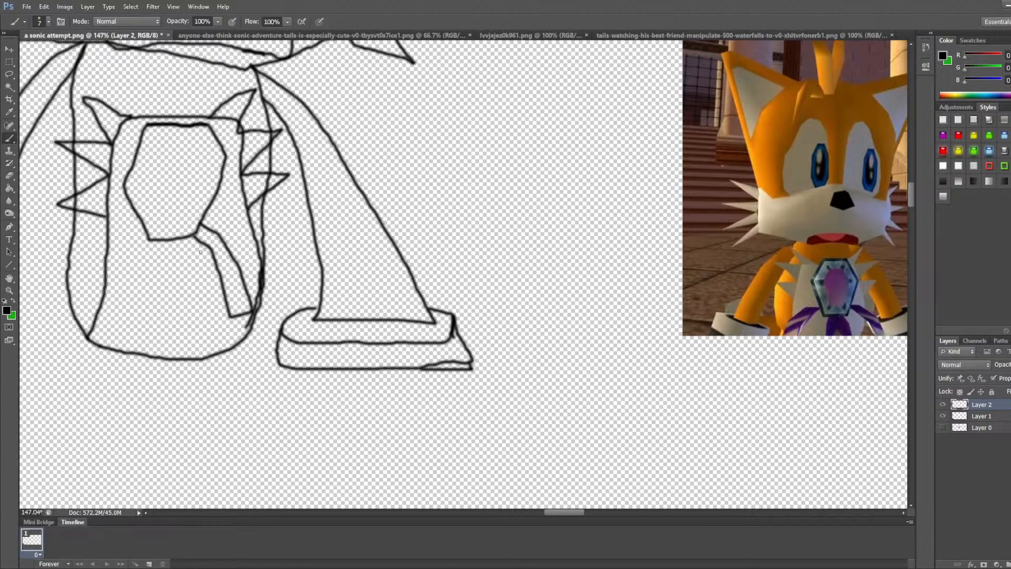
Step: Draw a straight ribbon strip down from the gem's bottom edge and a narrower curved one from its lower left corner
left_click_drag(183, 238, 185, 276)
key("ctrl+z")
mouse_move(185, 239)
left_mouse_down()
mouse_move(190, 330)
mouse_move(148, 329)
mouse_move(160, 244)
left_mouse_up()
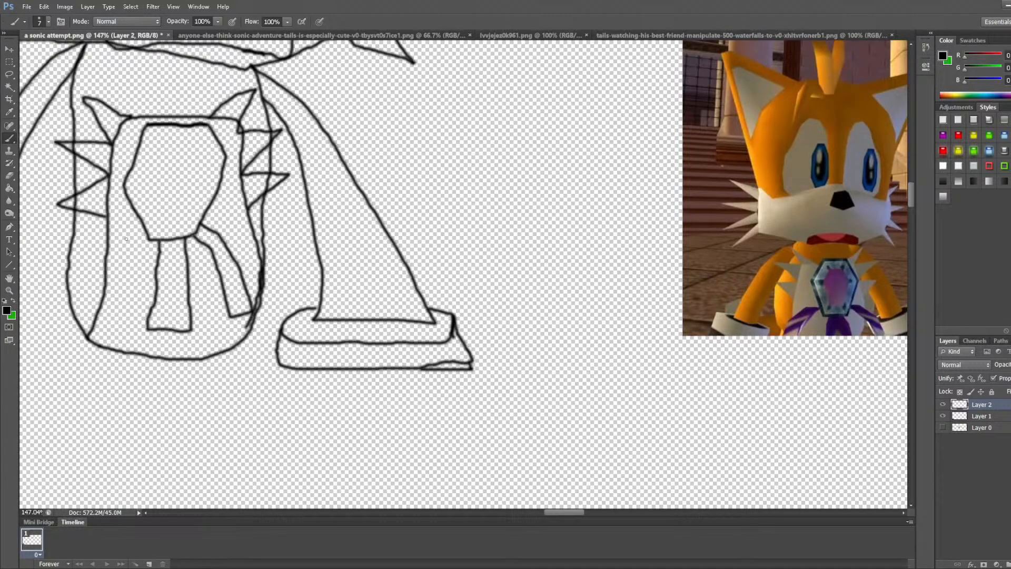
mouse_move(146, 235)
left_mouse_down()
mouse_move(113, 321)
mouse_move(103, 312)
mouse_move(133, 237)
left_mouse_up()
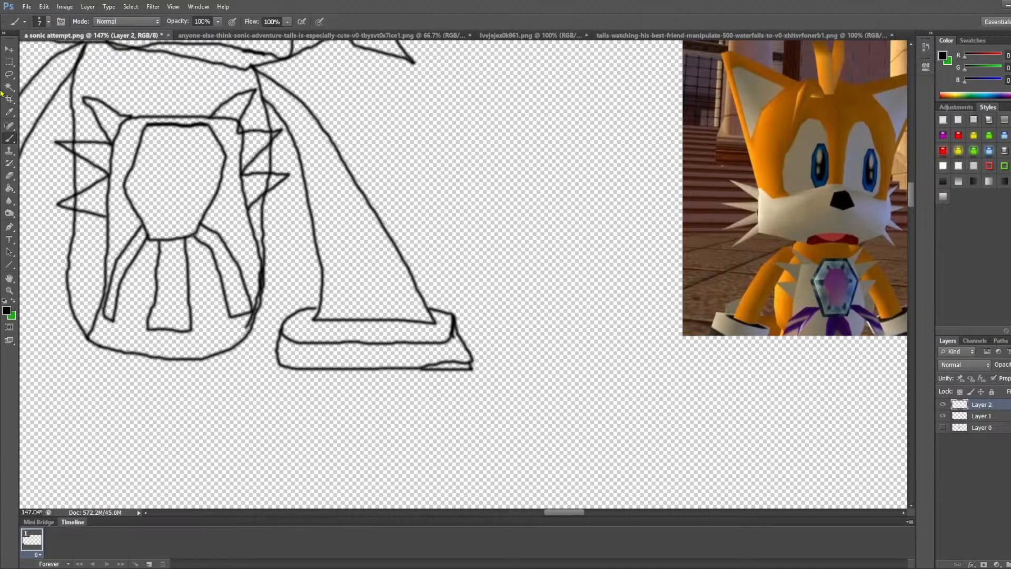
Step: Sample the pale cream of the cheek fur in the Tails reference as the foreground colour for the Paint Bucket
left_click(8, 113)
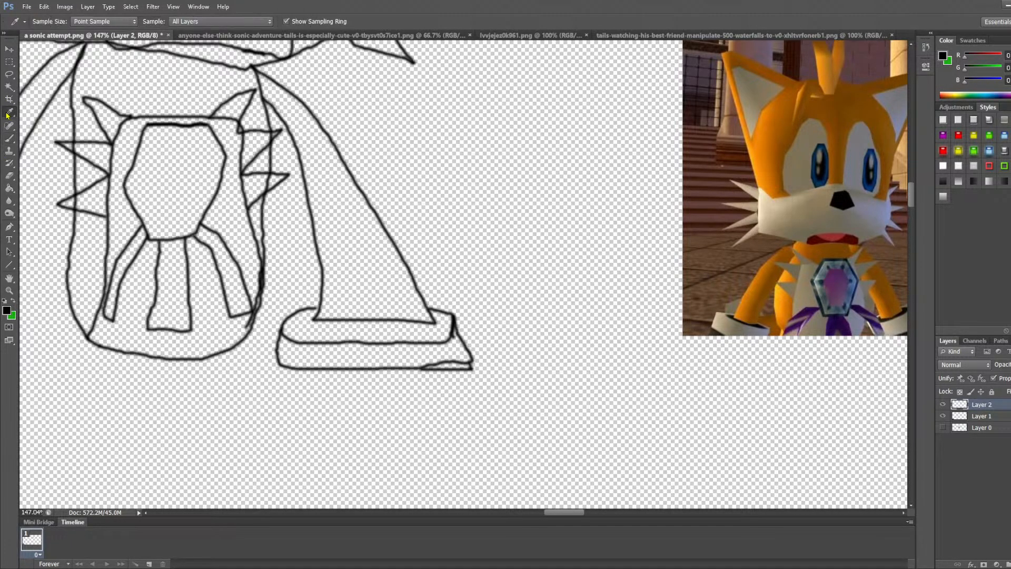
left_click(774, 202)
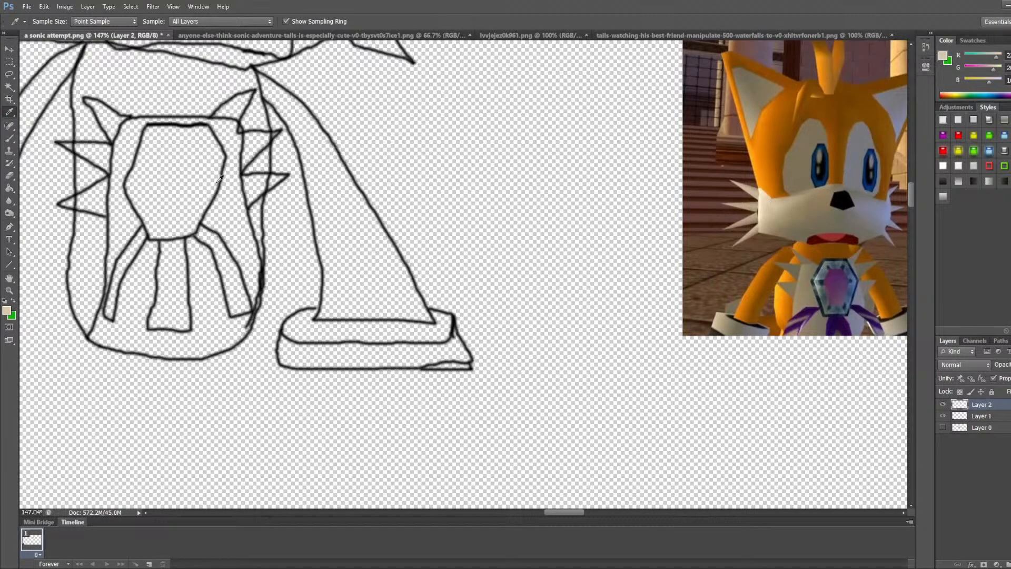
left_click(9, 138)
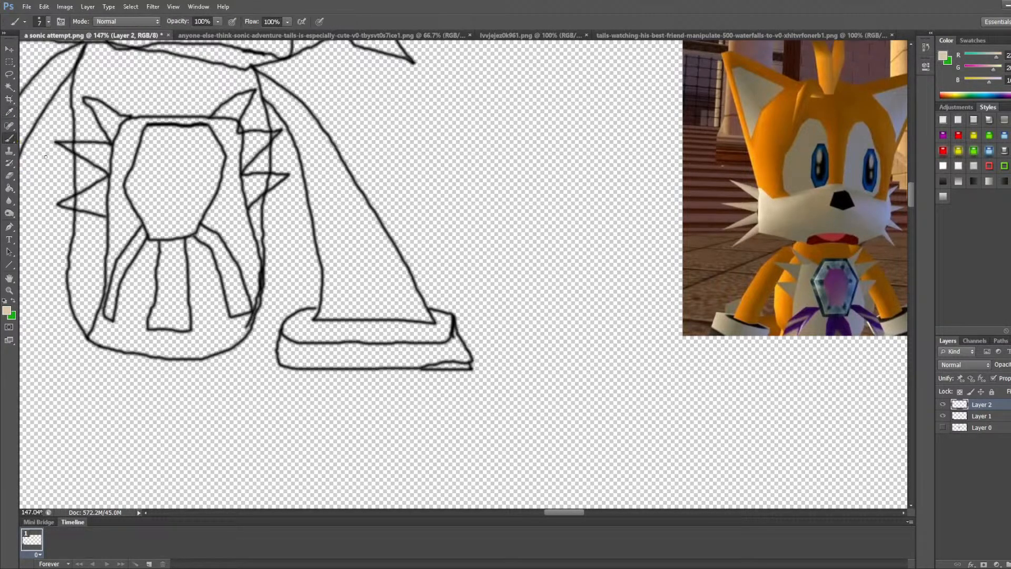
key("alt")
left_click(10, 112)
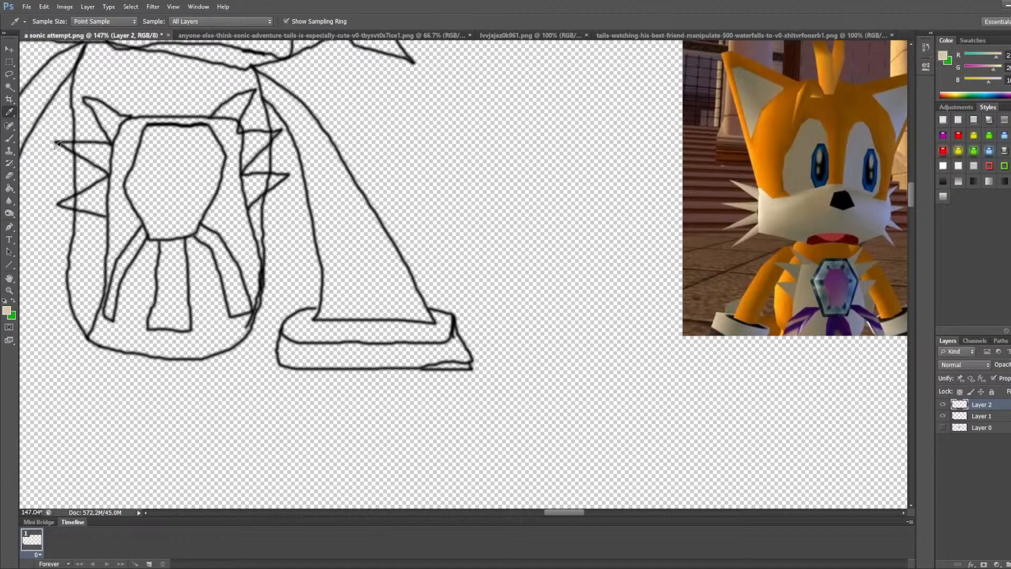
left_click(10, 188)
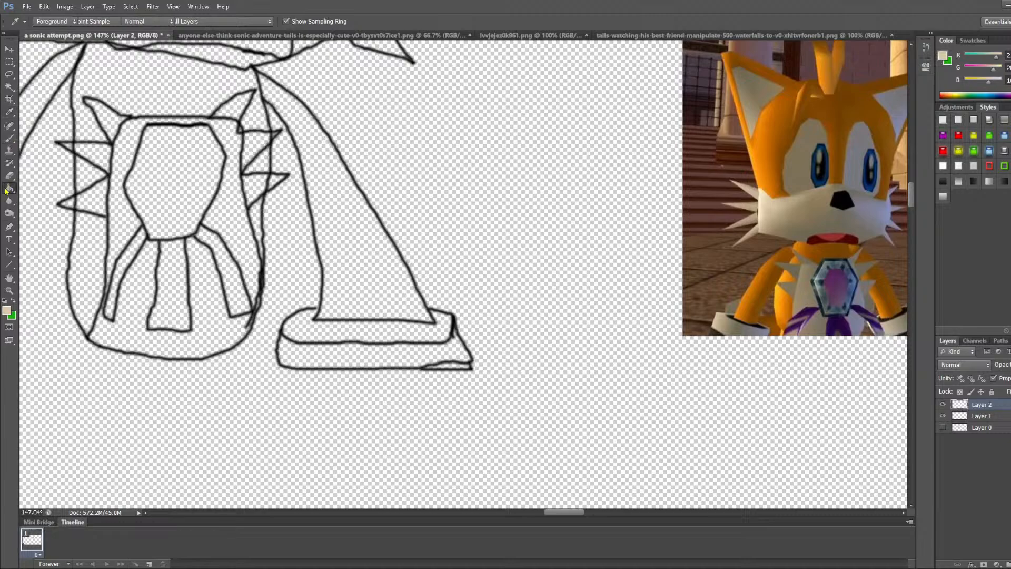
left_click(127, 212)
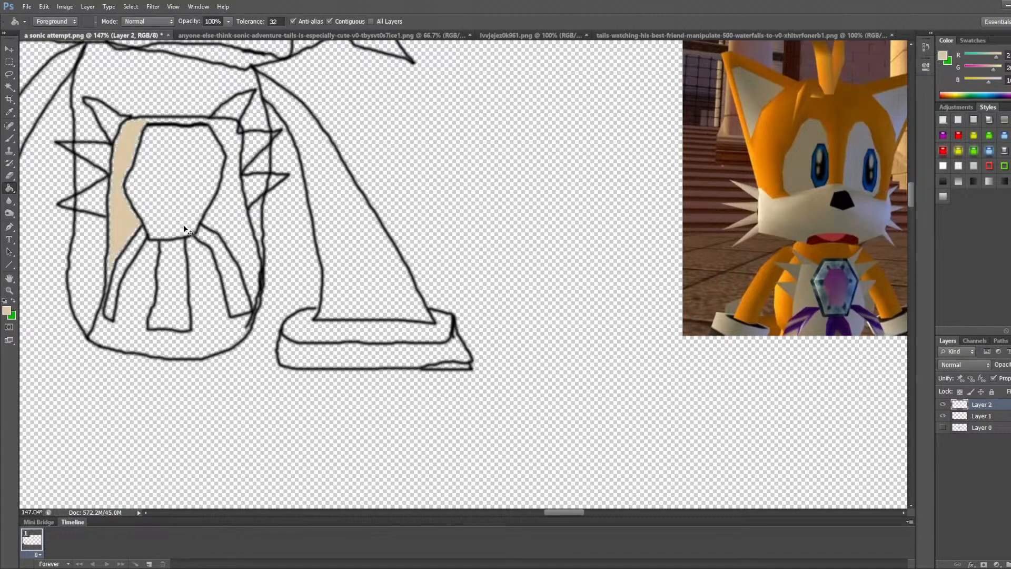
key("ctrl+z")
left_click(136, 311)
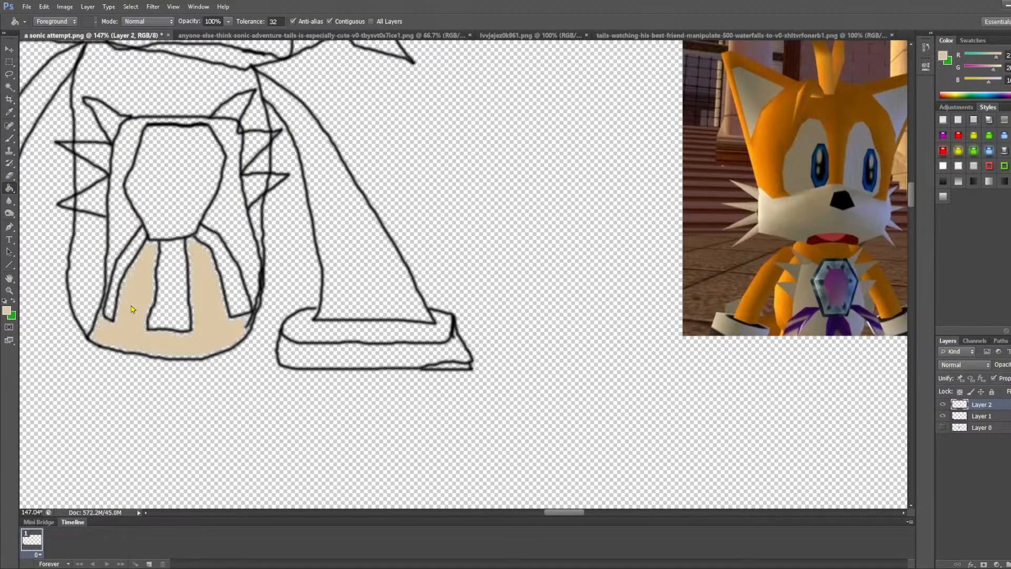
key("ctrl+z")
Step: Sample an off-white from the reference picture of Tails as the foreground colour for the fur
scroll(323, 287, "down", 3)
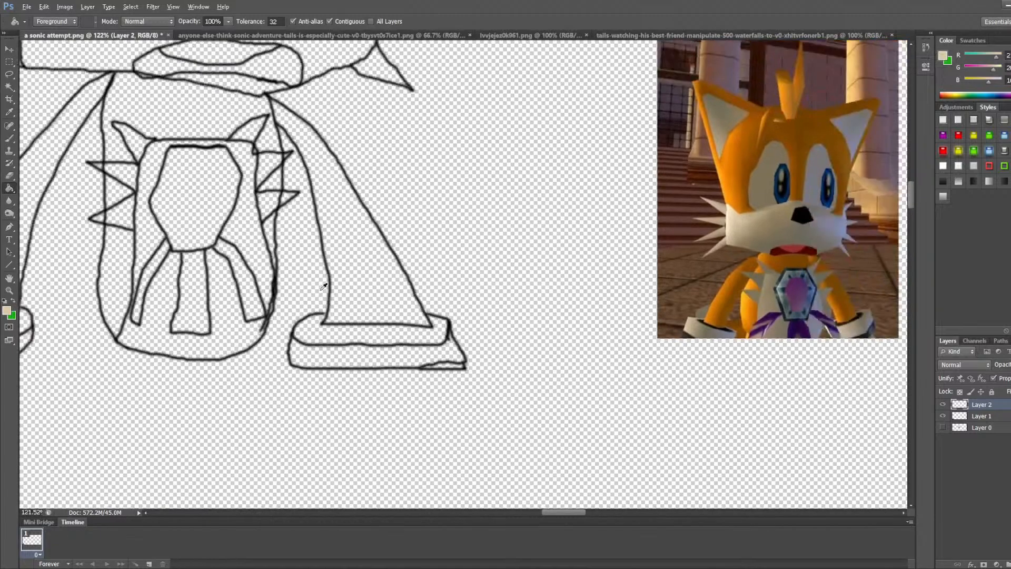
key("alt")
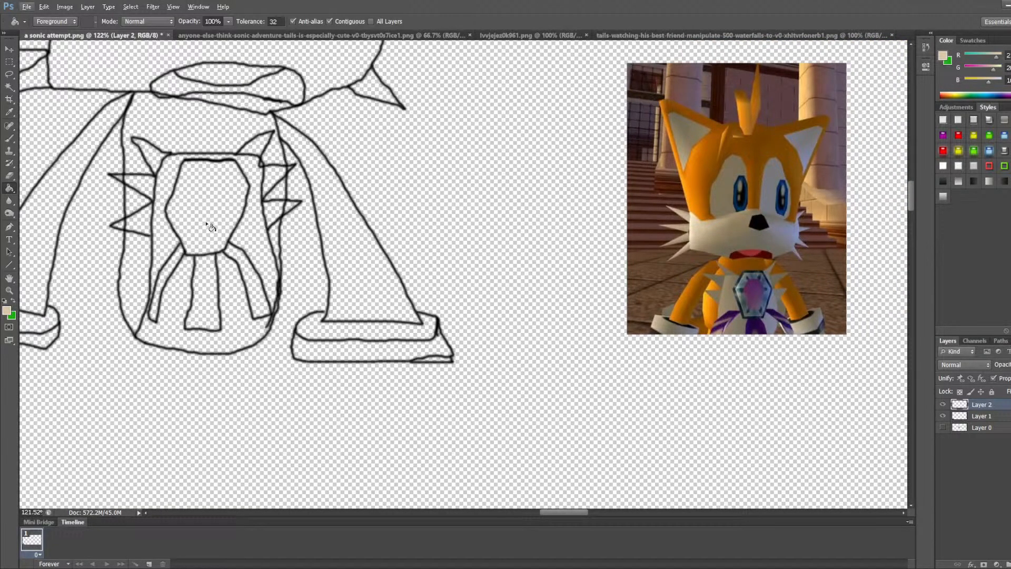
key("i")
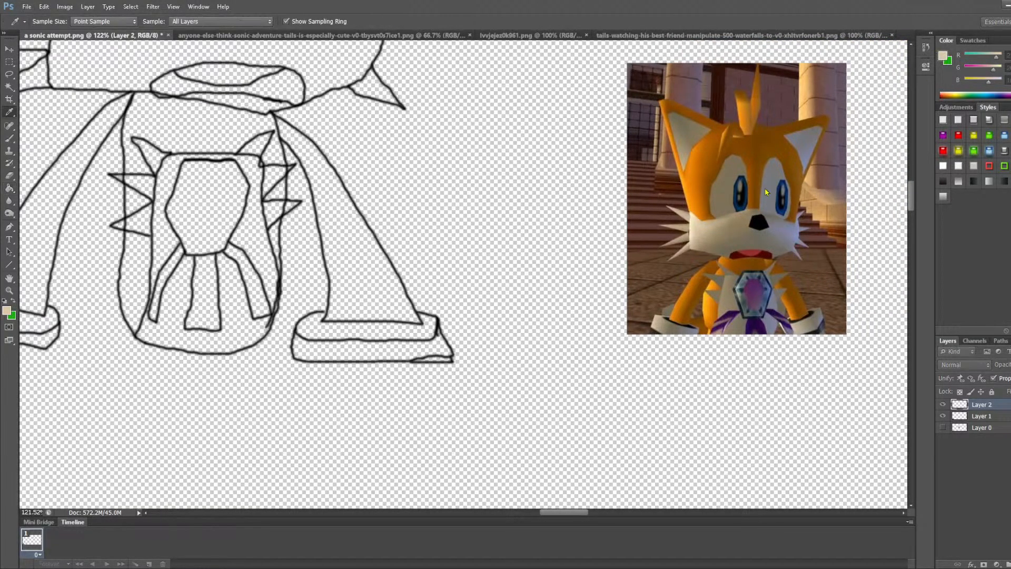
left_click(607, 91)
key("g")
Step: Fill the chest fur around the gem and ribbons, plus the fur spikes beside it, with the off-white
scroll(223, 210, "up", 6)
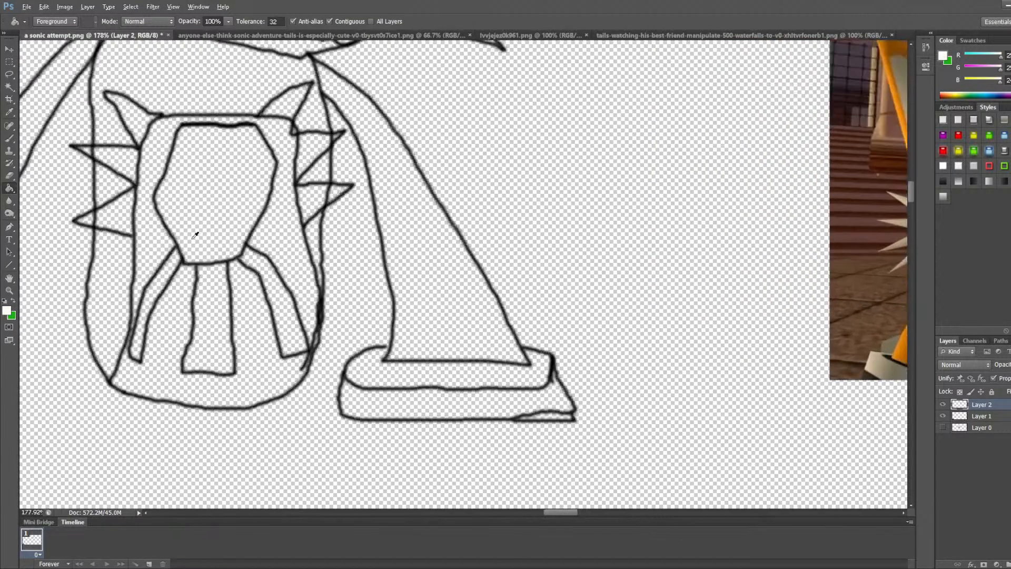
left_click(150, 256)
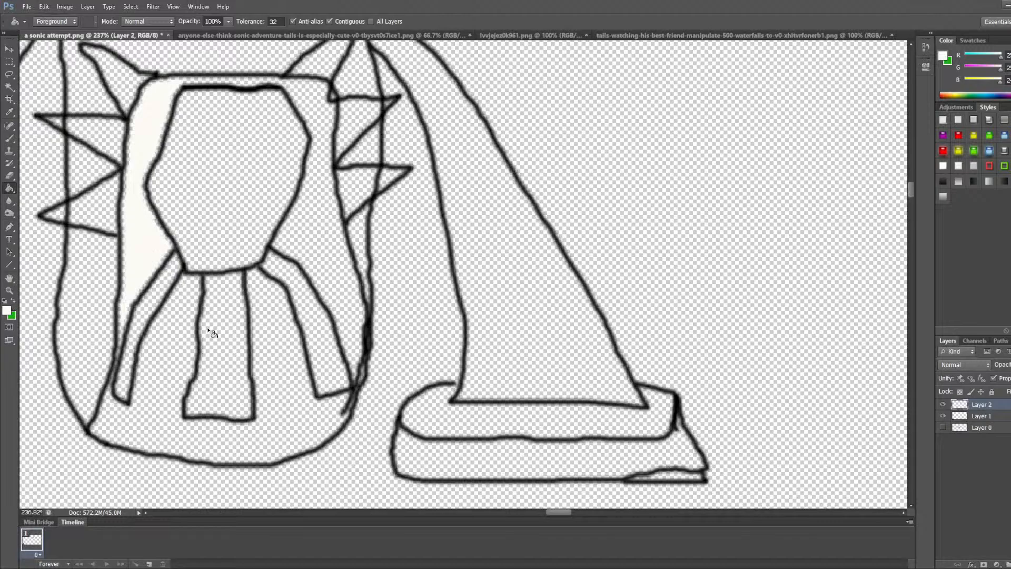
left_click(177, 326)
left_click(330, 229)
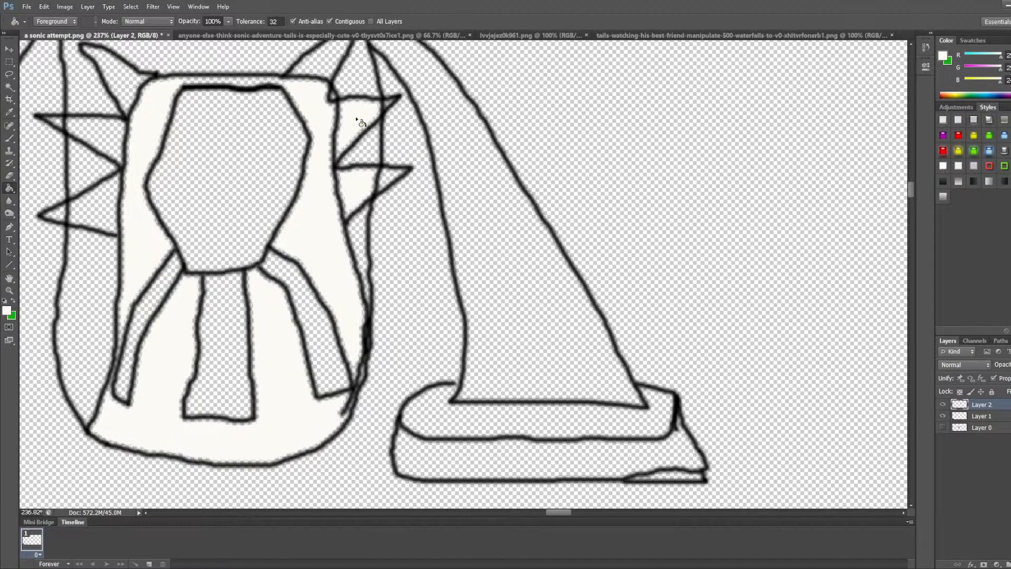
scroll(358, 121, "up", 2)
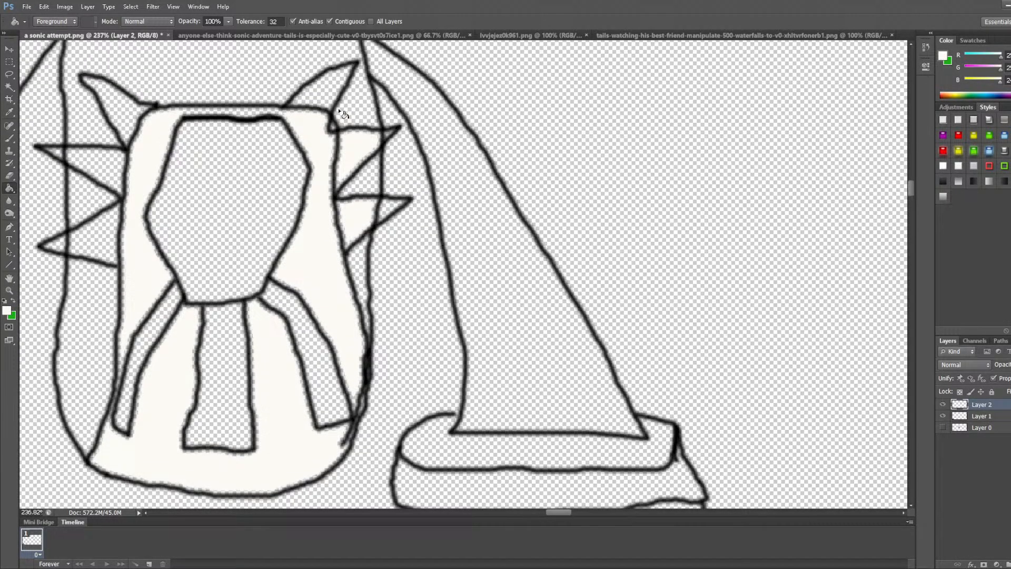
left_click(127, 113)
Step: Fill the upper band of the right glove cuff with the off-white
scroll(613, 237, "down", 5)
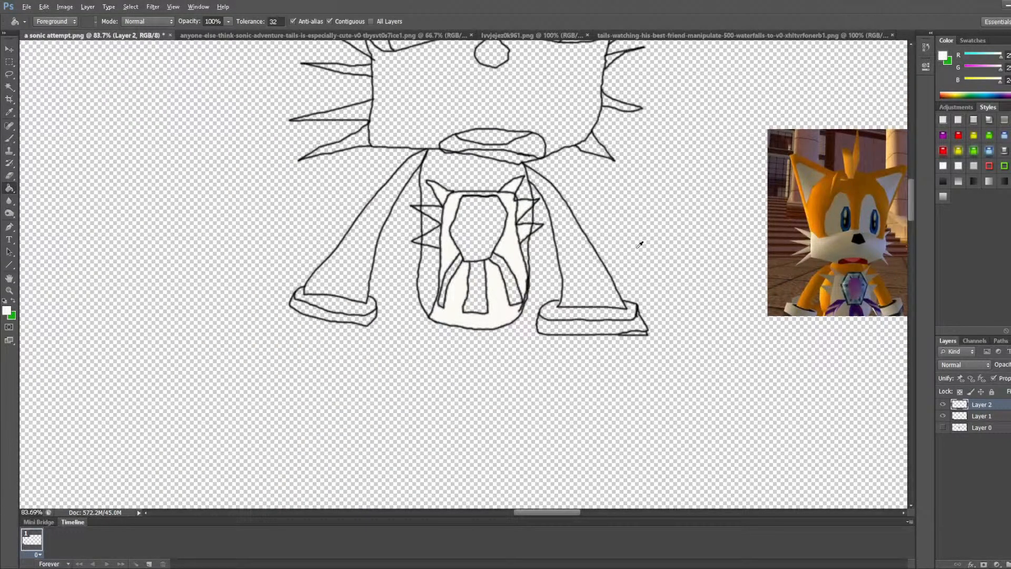
scroll(637, 243, "up", 1)
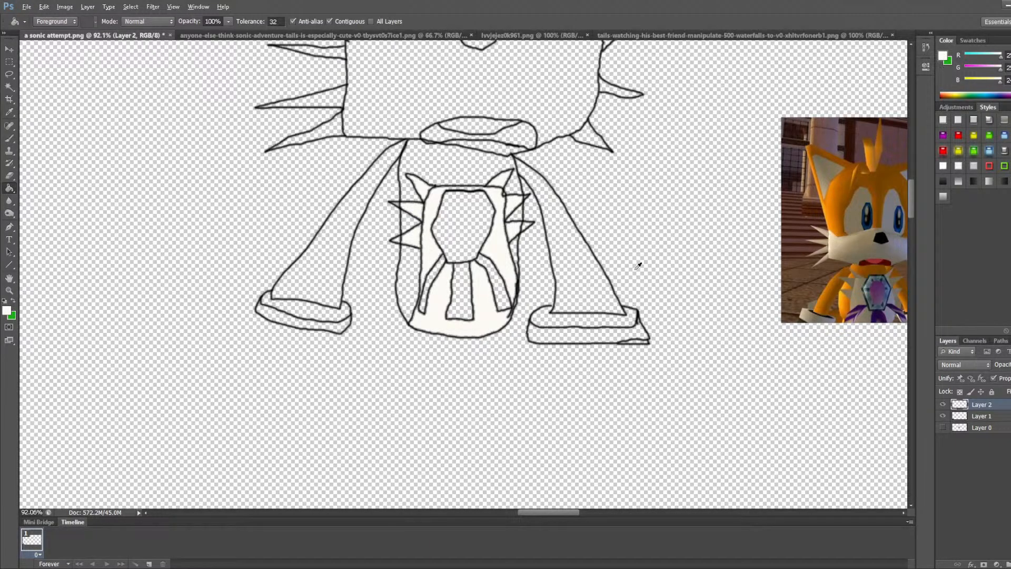
left_click_drag(545, 513, 560, 514)
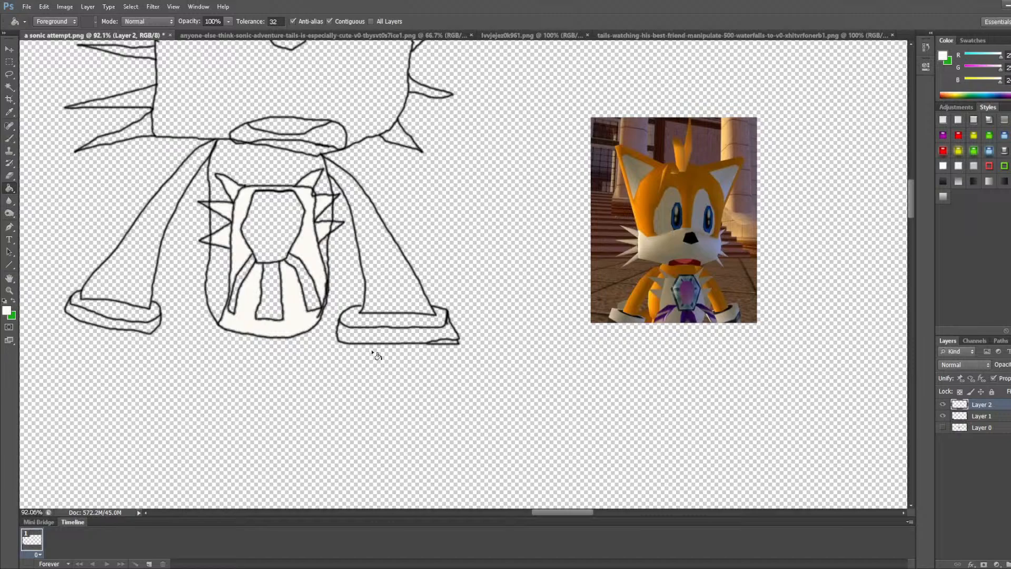
scroll(448, 293, "up", 3)
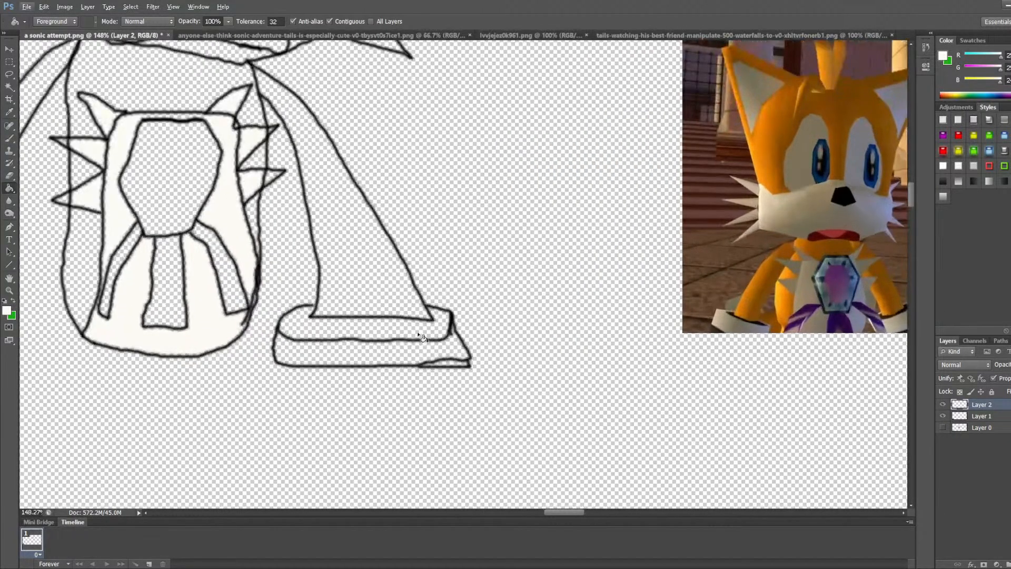
left_click(371, 327)
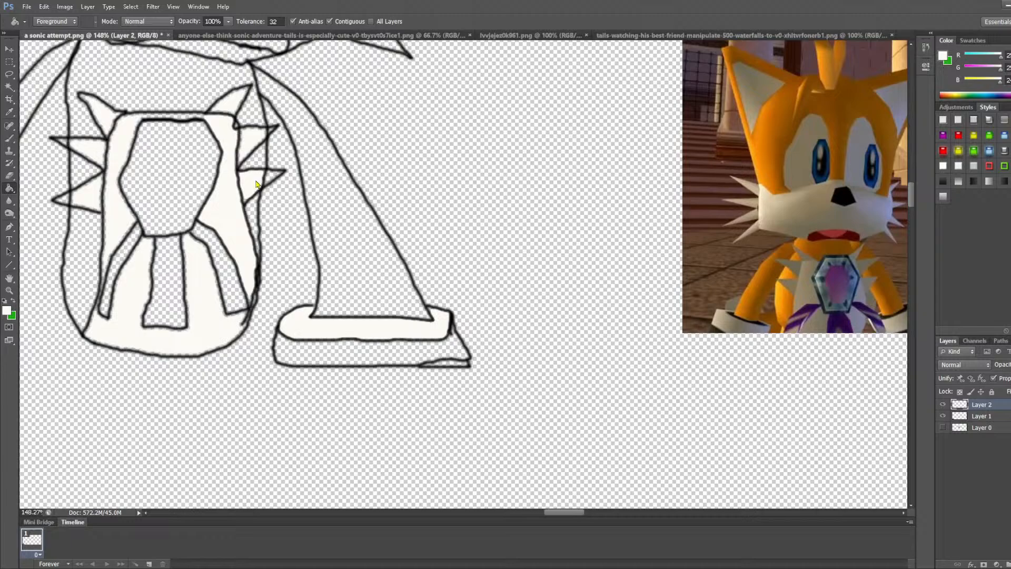
Step: Fill the outer tip of the lower right chest spike with the off-white, undoing fills that spill onto the outlines
scroll(271, 180, "up", 5)
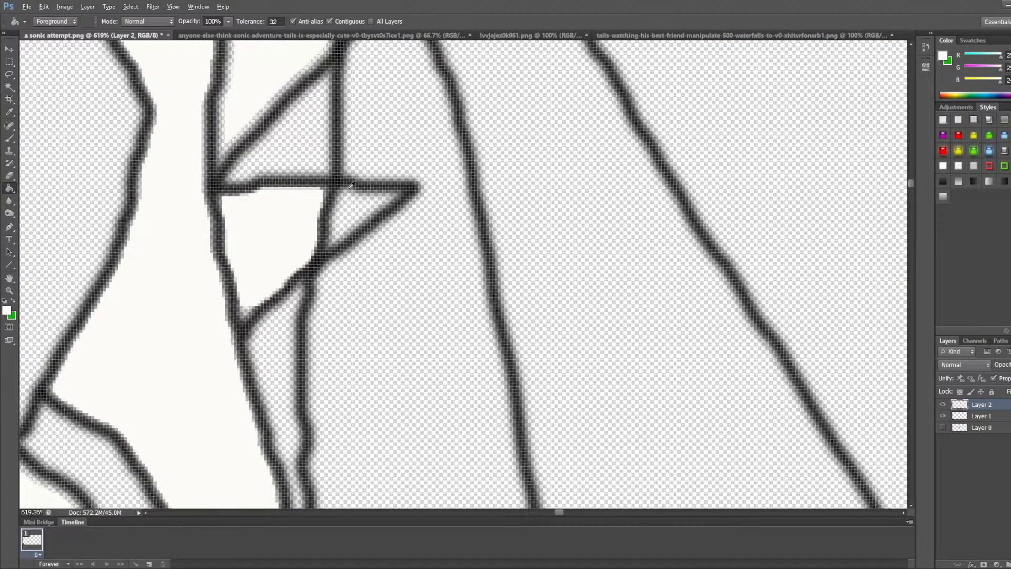
left_click(349, 216)
left_click(387, 203)
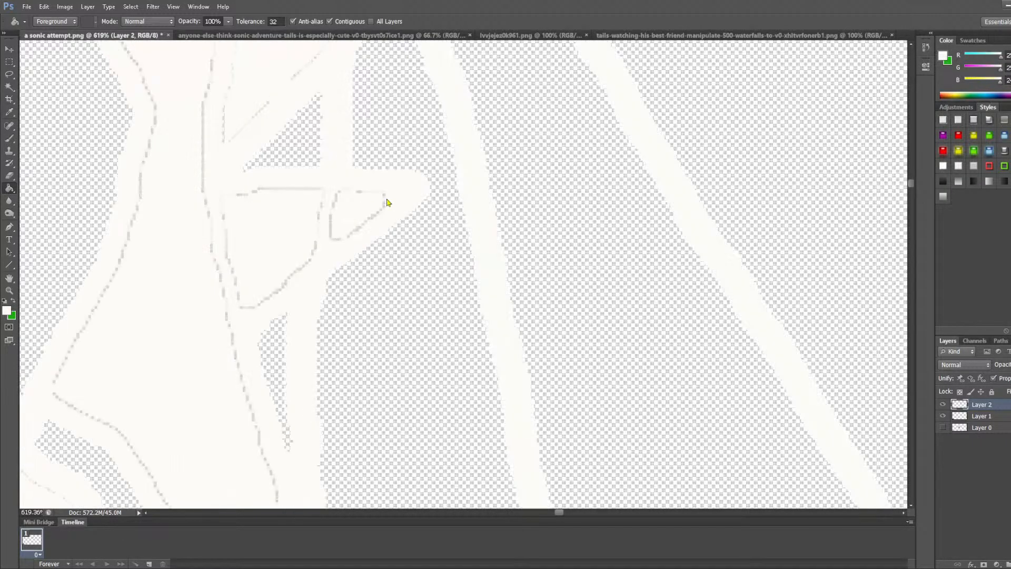
key("ctrl+z")
left_click(389, 201)
key("ctrl+z")
left_click(385, 203)
left_click(384, 204)
left_click(384, 204)
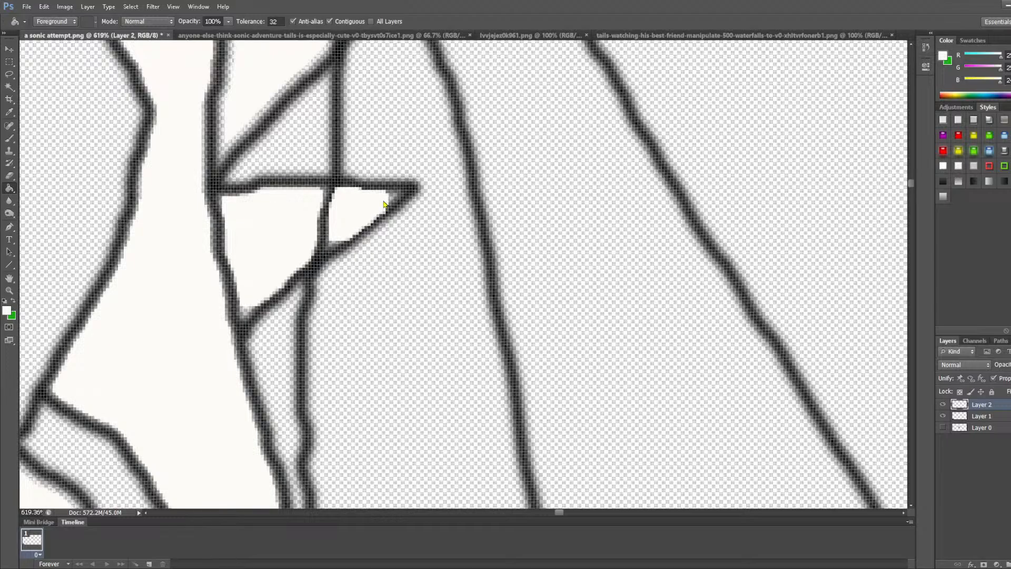
Step: Brush off-white over the body line that crosses the two right chest spikes so each becomes one solid shape
key("alt")
left_click(9, 138)
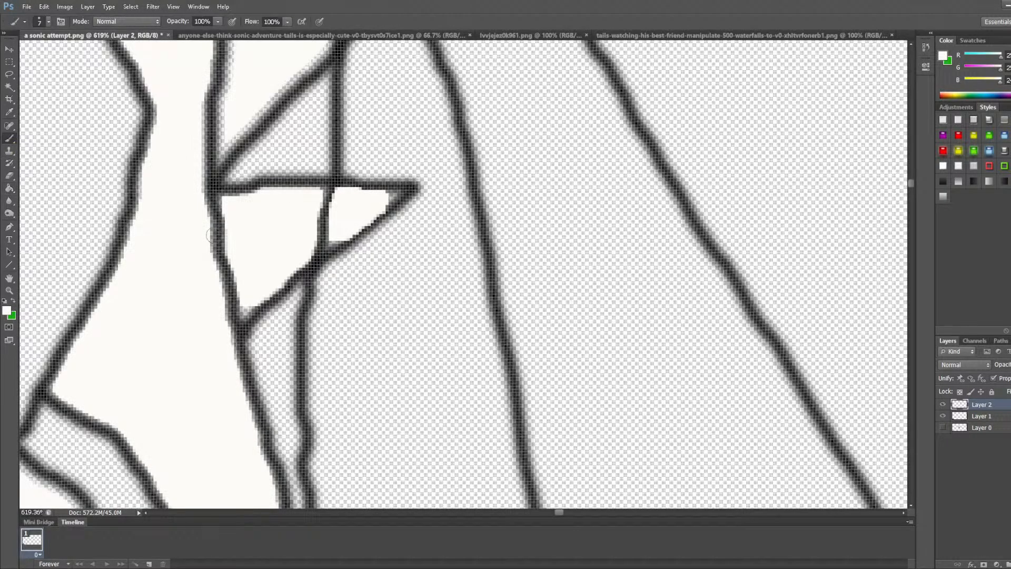
mouse_move(329, 215)
left_mouse_down()
mouse_move(306, 229)
mouse_move(334, 224)
mouse_move(302, 253)
mouse_move(327, 236)
mouse_move(305, 252)
mouse_move(345, 194)
mouse_move(305, 195)
mouse_move(327, 203)
left_mouse_up()
mouse_move(248, 293)
left_mouse_down()
mouse_move(240, 311)
mouse_move(223, 204)
left_mouse_up()
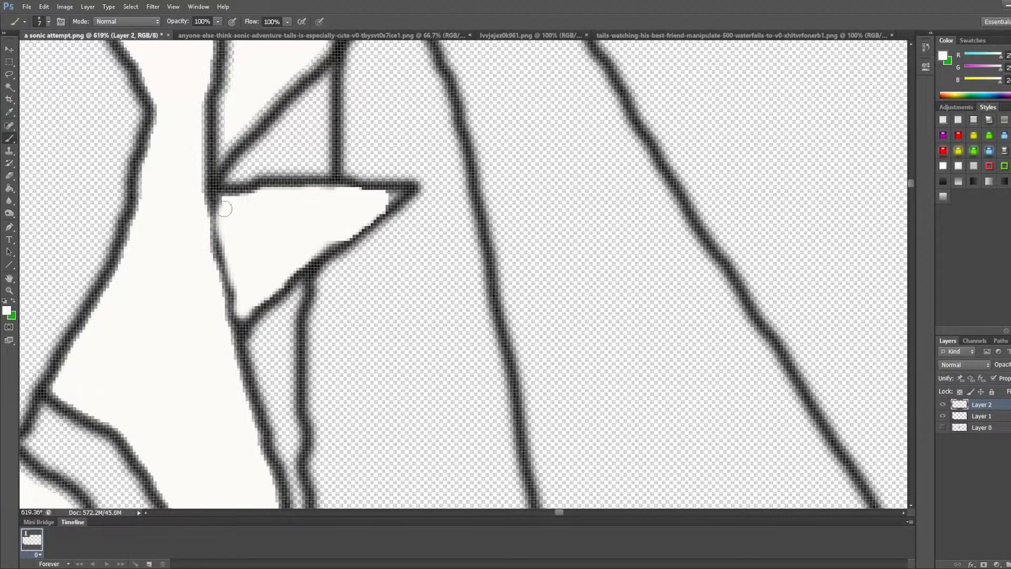
key("ctrl+z")
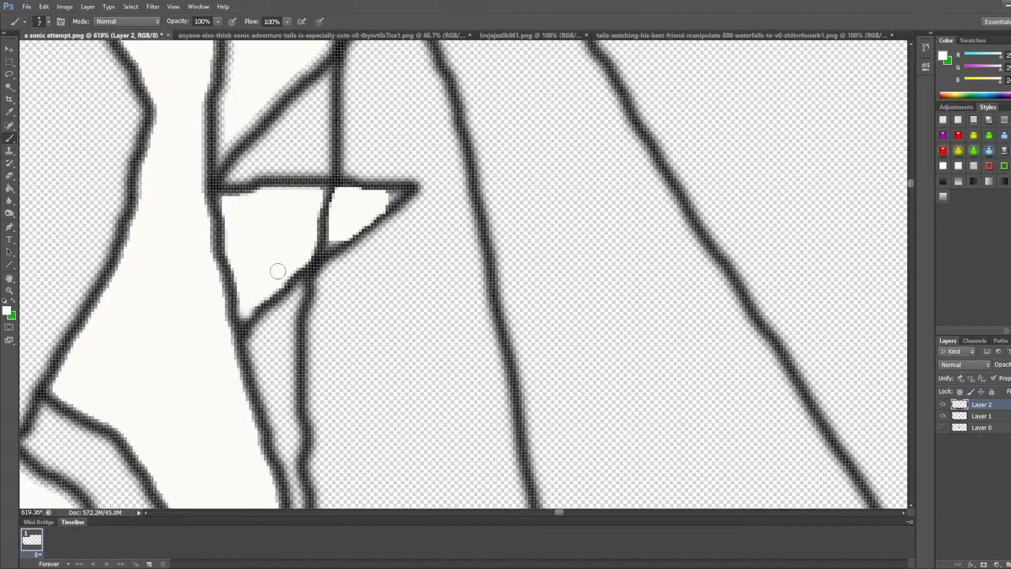
mouse_move(308, 250)
left_mouse_down()
mouse_move(331, 233)
mouse_move(313, 220)
mouse_move(319, 234)
mouse_move(339, 196)
mouse_move(314, 201)
mouse_move(329, 223)
left_mouse_up()
scroll(328, 223, "up", 5)
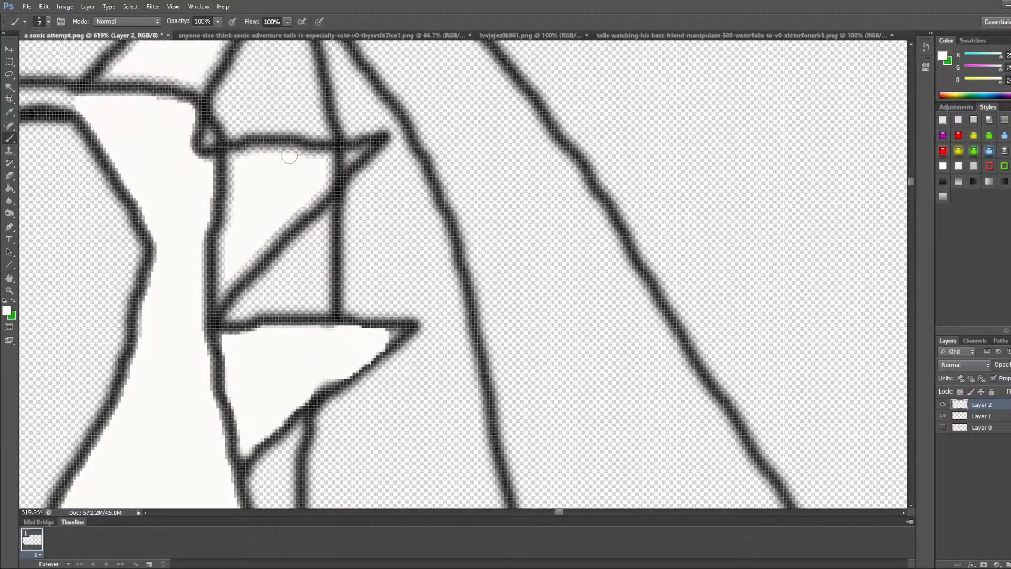
mouse_move(342, 156)
left_mouse_down()
mouse_move(353, 150)
mouse_move(310, 187)
left_mouse_up()
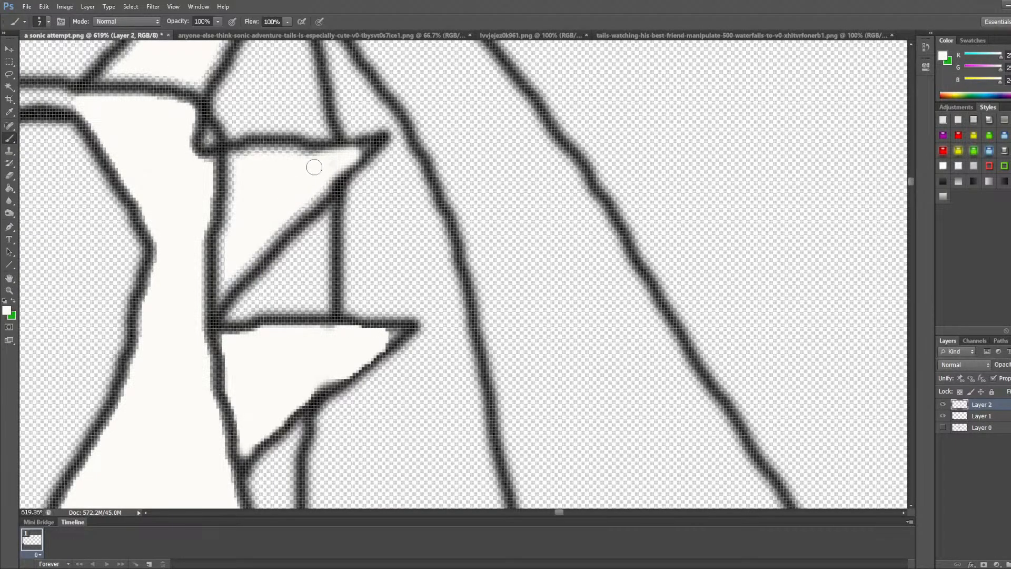
Step: Brush off-white over the stray corner, the strip above the gem, and the line dividing the upper right tuft from the chest
scroll(212, 169, "up", 3)
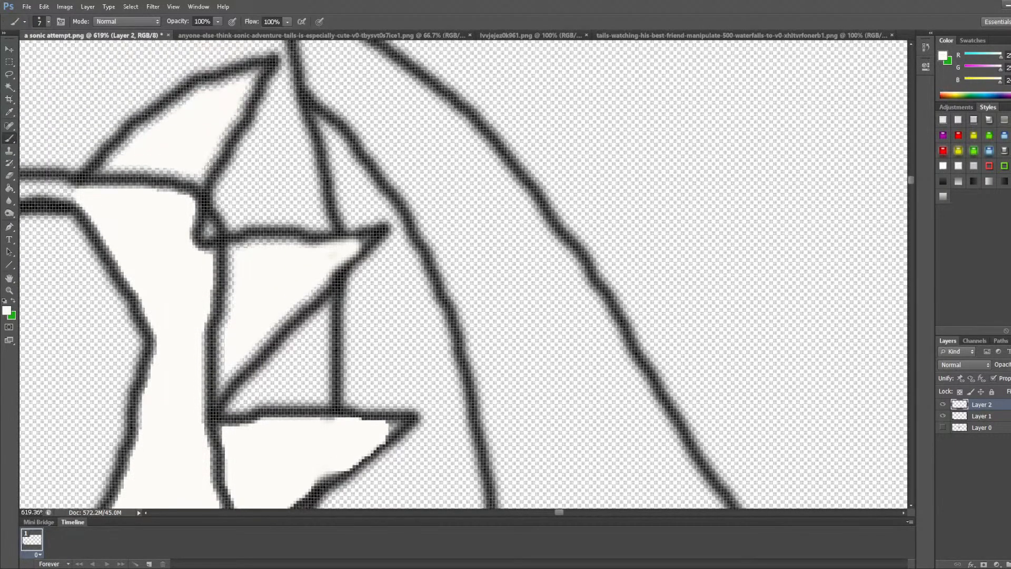
mouse_move(205, 255)
left_mouse_down()
mouse_move(179, 220)
mouse_move(207, 233)
mouse_move(210, 246)
mouse_move(182, 227)
left_mouse_up()
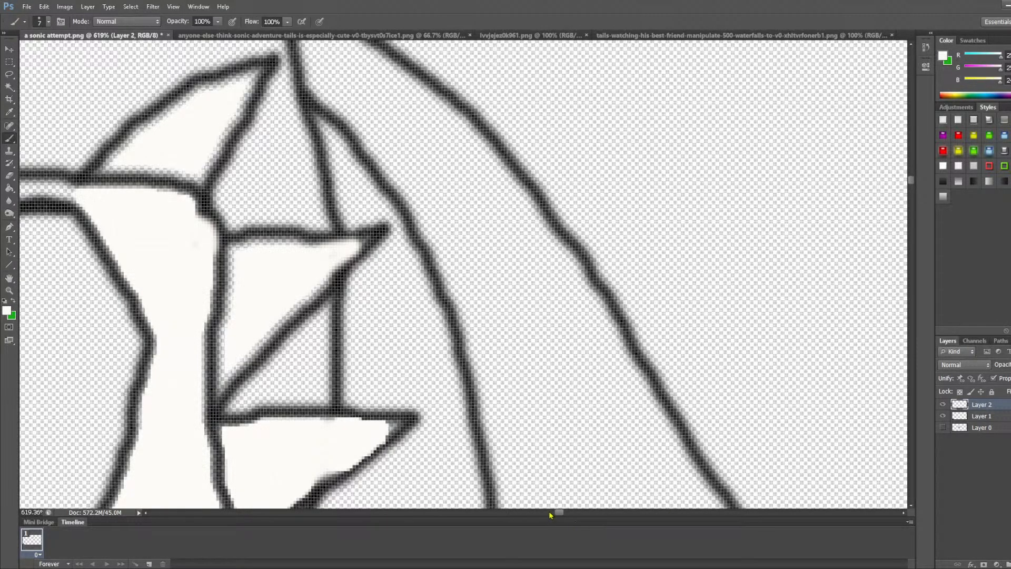
left_click_drag(557, 513, 551, 519)
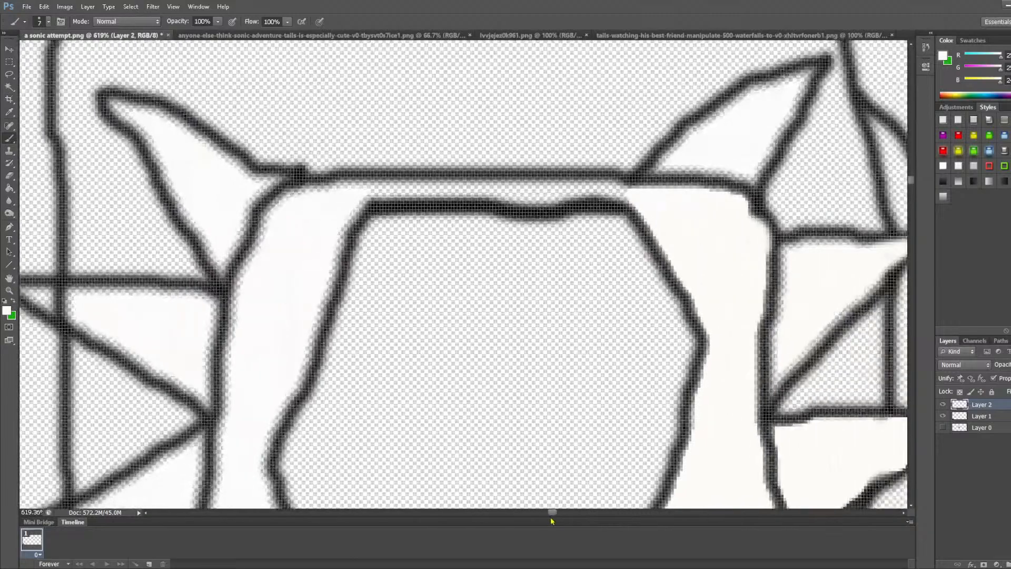
mouse_move(628, 195)
left_mouse_down()
mouse_move(383, 187)
mouse_move(305, 199)
mouse_move(268, 228)
mouse_move(252, 266)
left_mouse_up()
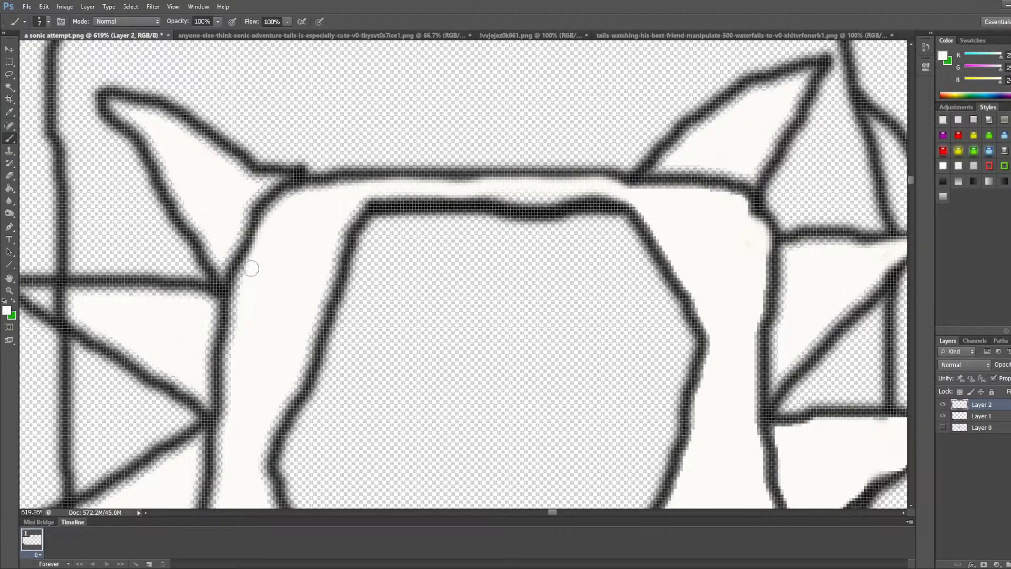
mouse_move(661, 189)
left_mouse_down()
mouse_move(687, 157)
mouse_move(651, 182)
mouse_move(668, 169)
mouse_move(681, 174)
mouse_move(665, 197)
mouse_move(682, 171)
mouse_move(700, 163)
mouse_move(682, 198)
mouse_move(716, 161)
mouse_move(700, 196)
mouse_move(684, 177)
mouse_move(682, 191)
mouse_move(729, 171)
mouse_move(723, 197)
mouse_move(727, 173)
mouse_move(734, 198)
mouse_move(740, 169)
mouse_move(744, 199)
mouse_move(805, 77)
mouse_move(748, 99)
mouse_move(756, 94)
mouse_move(672, 154)
mouse_move(643, 195)
mouse_move(388, 195)
left_mouse_up()
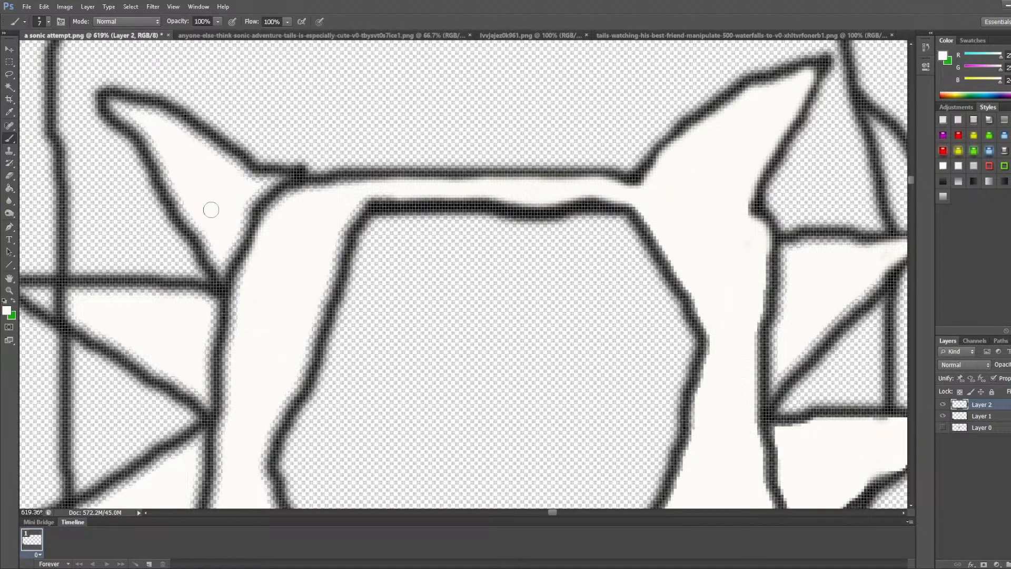
Step: Paint out the lines separating the two right side spikes from the chest fur with off-white
scroll(374, 259, "down", 10)
scroll(412, 286, "up", 10)
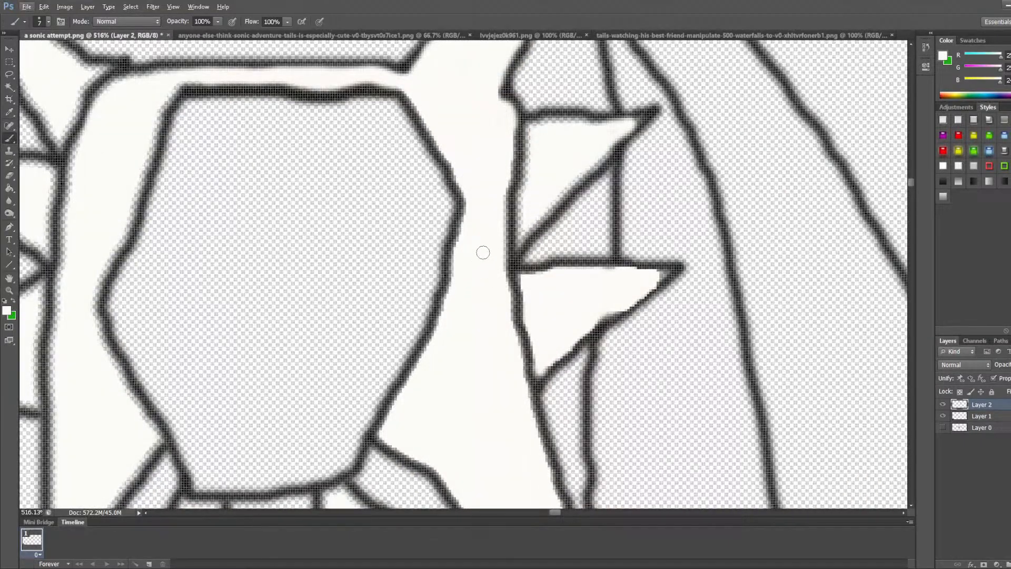
mouse_move(498, 248)
left_mouse_down()
mouse_move(527, 224)
mouse_move(489, 256)
mouse_move(534, 200)
mouse_move(505, 232)
mouse_move(525, 190)
mouse_move(534, 194)
mouse_move(507, 226)
mouse_move(524, 170)
mouse_move(500, 207)
mouse_move(528, 163)
mouse_move(514, 183)
mouse_move(520, 159)
mouse_move(547, 151)
mouse_move(501, 174)
mouse_move(535, 144)
mouse_move(510, 150)
mouse_move(533, 140)
mouse_move(507, 132)
mouse_move(591, 130)
mouse_move(601, 154)
mouse_move(554, 194)
left_mouse_up()
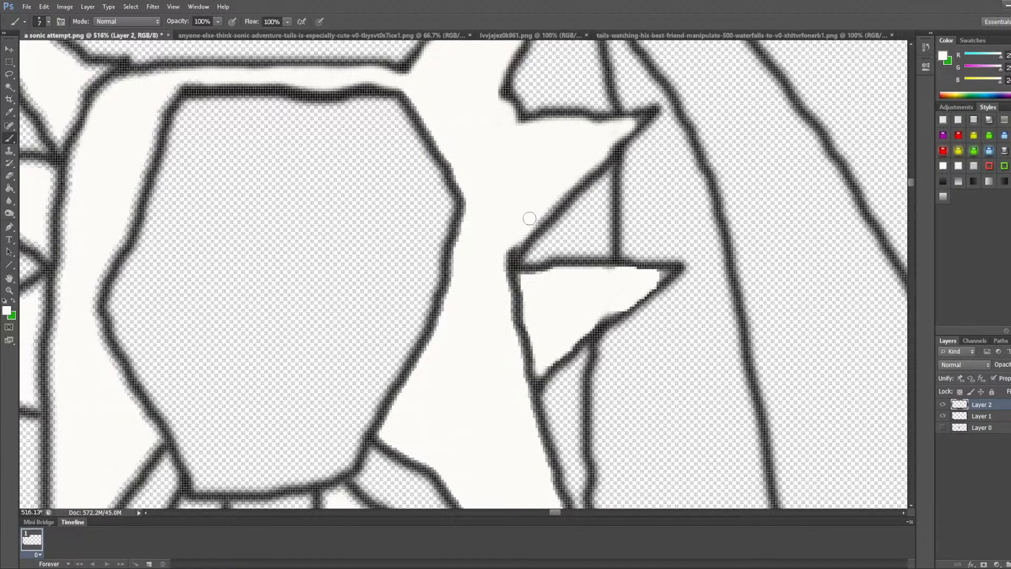
mouse_move(499, 267)
left_mouse_down()
mouse_move(534, 281)
mouse_move(486, 287)
mouse_move(528, 283)
mouse_move(505, 304)
mouse_move(522, 308)
mouse_move(509, 322)
mouse_move(526, 316)
mouse_move(510, 326)
mouse_move(534, 324)
mouse_move(459, 346)
mouse_move(536, 337)
mouse_move(510, 344)
mouse_move(532, 343)
mouse_move(517, 362)
mouse_move(543, 356)
mouse_move(519, 372)
mouse_move(535, 365)
mouse_move(524, 387)
left_mouse_up()
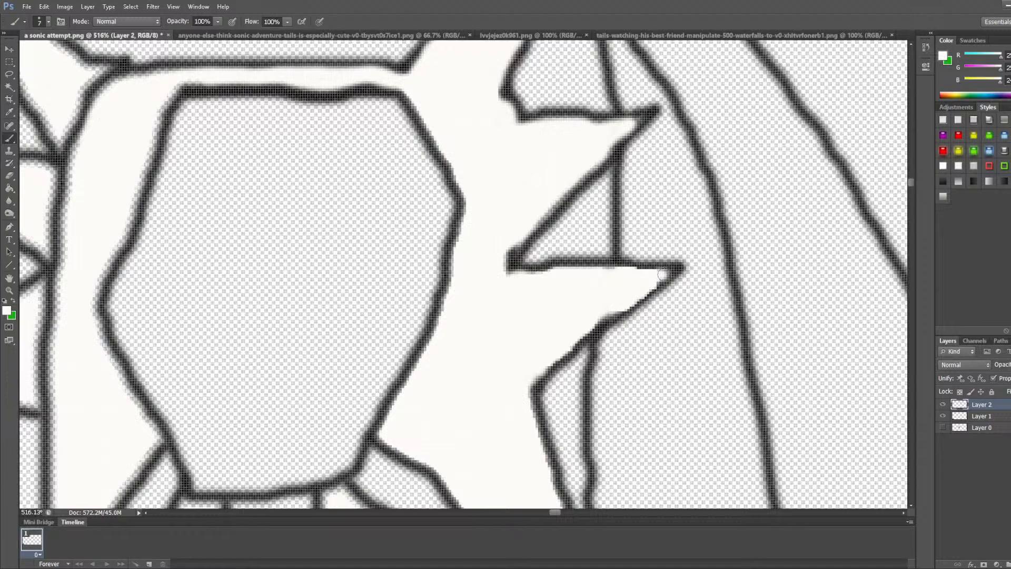
Step: Paint the narrow gap between the right ribbon's tip and the body outline off-white, undoing the extra stroke below the ribbon
scroll(517, 315, "down", 10)
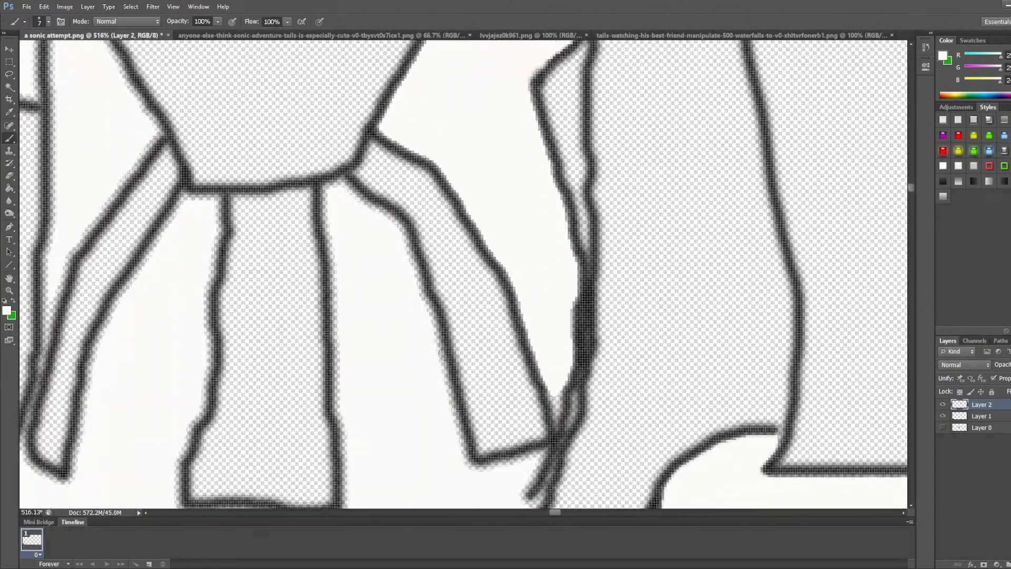
left_click_drag(556, 357, 558, 380)
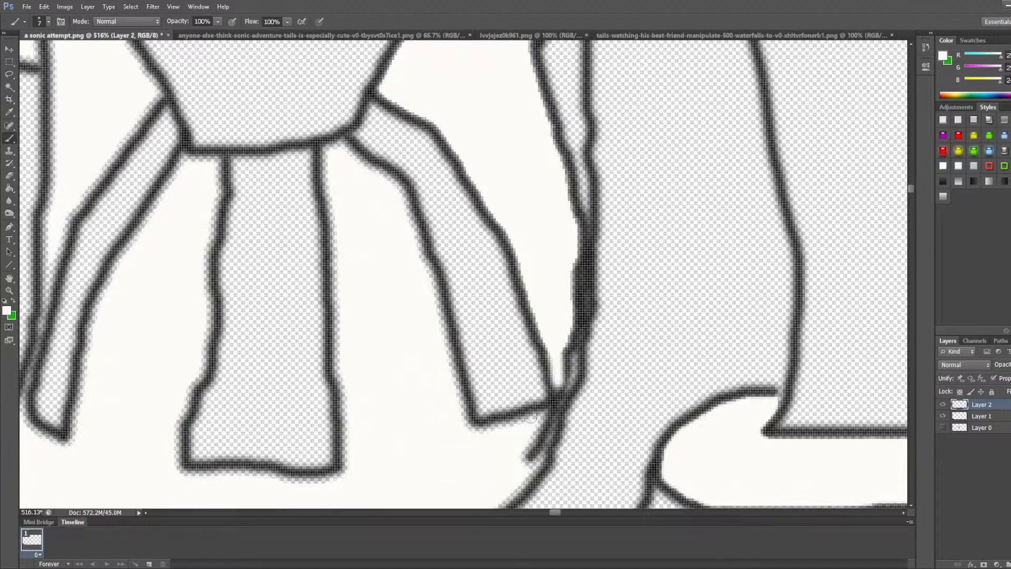
mouse_move(541, 413)
left_mouse_down()
mouse_move(487, 430)
mouse_move(460, 419)
left_mouse_up()
key("ctrl+z")
left_click(11, 187)
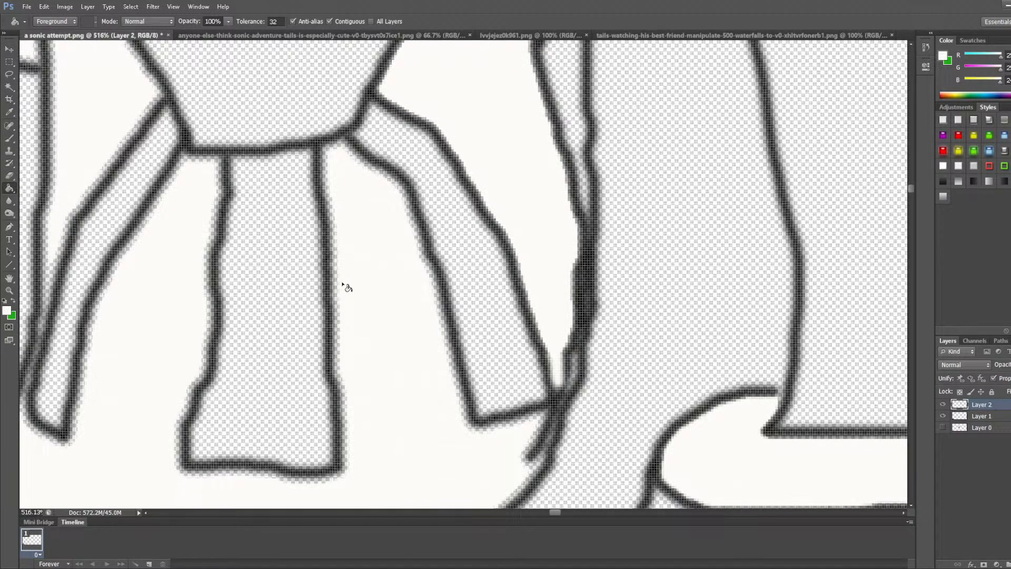
left_click(335, 268)
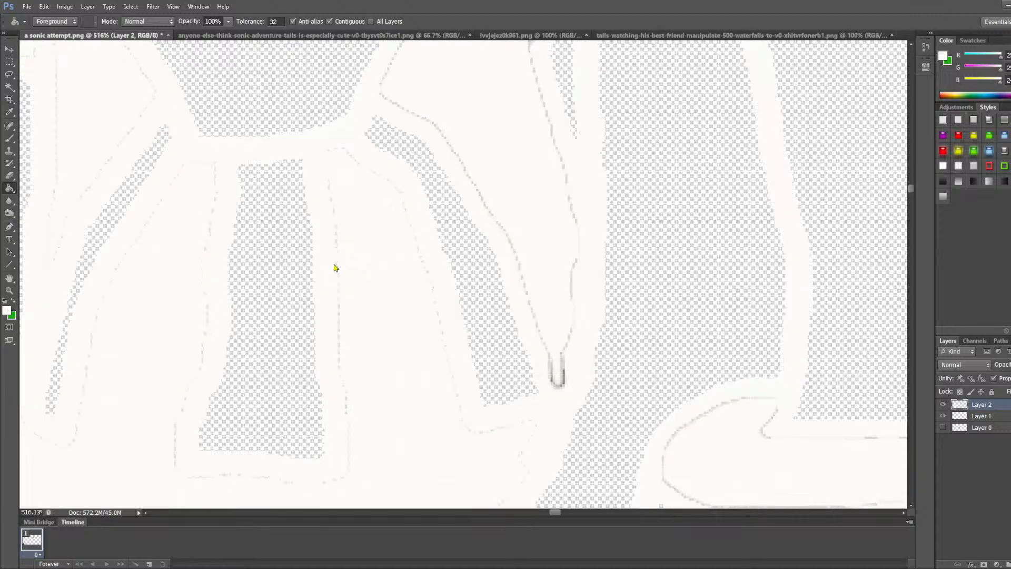
key("ctrl+z")
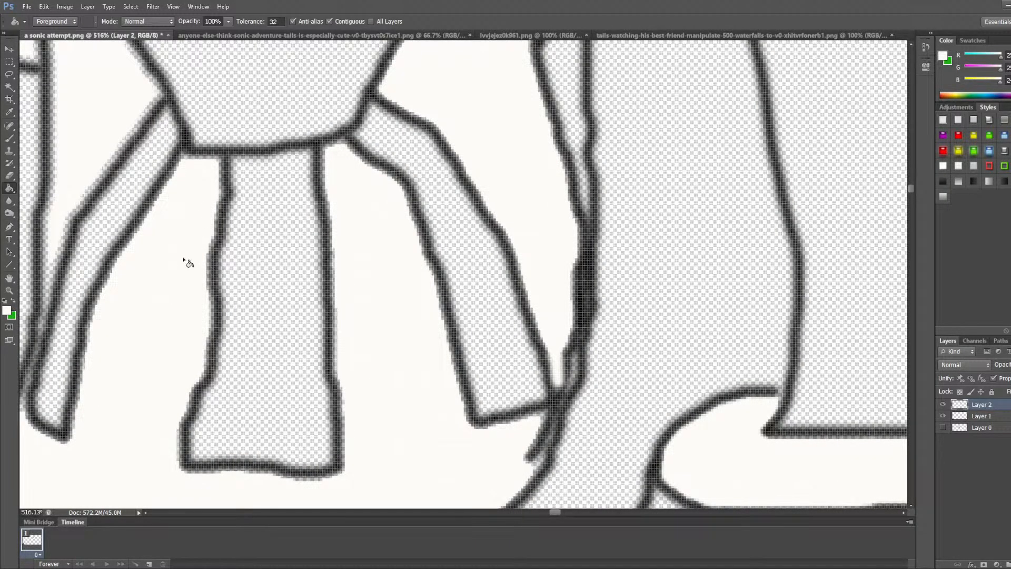
Step: Brush off-white over the line separating the upper left tuft and upper left side spike from the chest fur
scroll(549, 272, "down", 2)
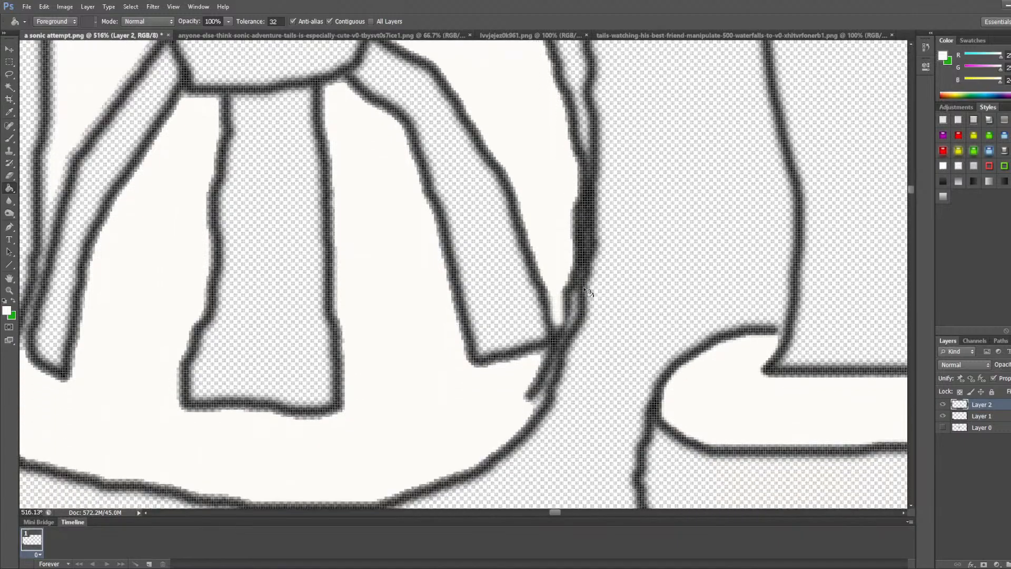
scroll(559, 311, "down", 2)
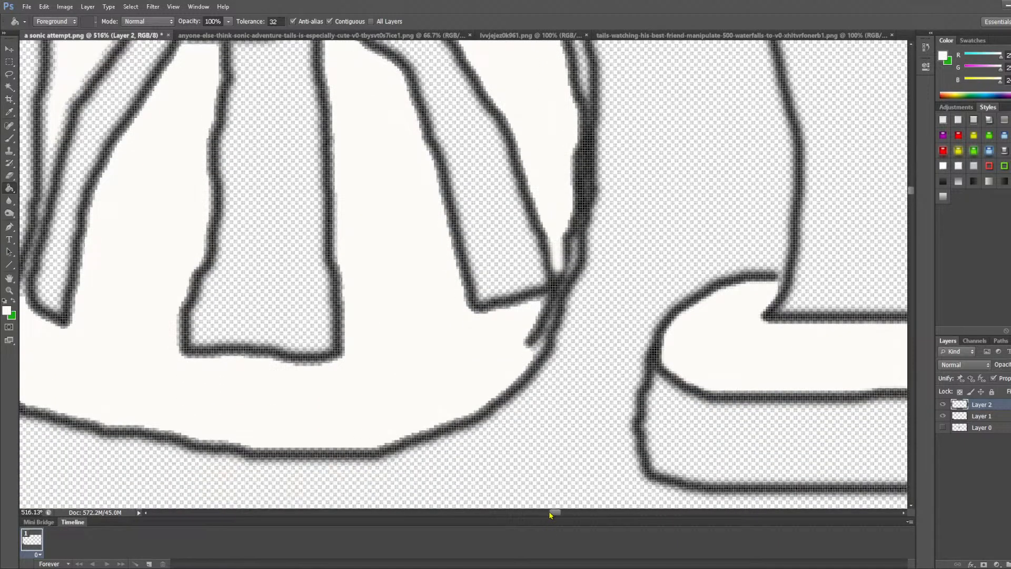
scroll(553, 513, "left", 5)
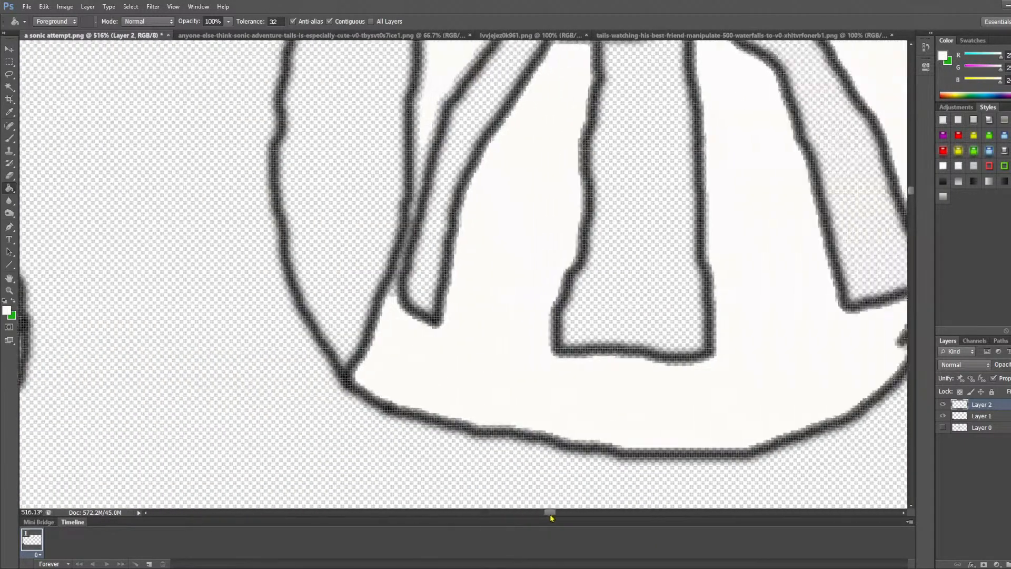
scroll(503, 324, "up", 5)
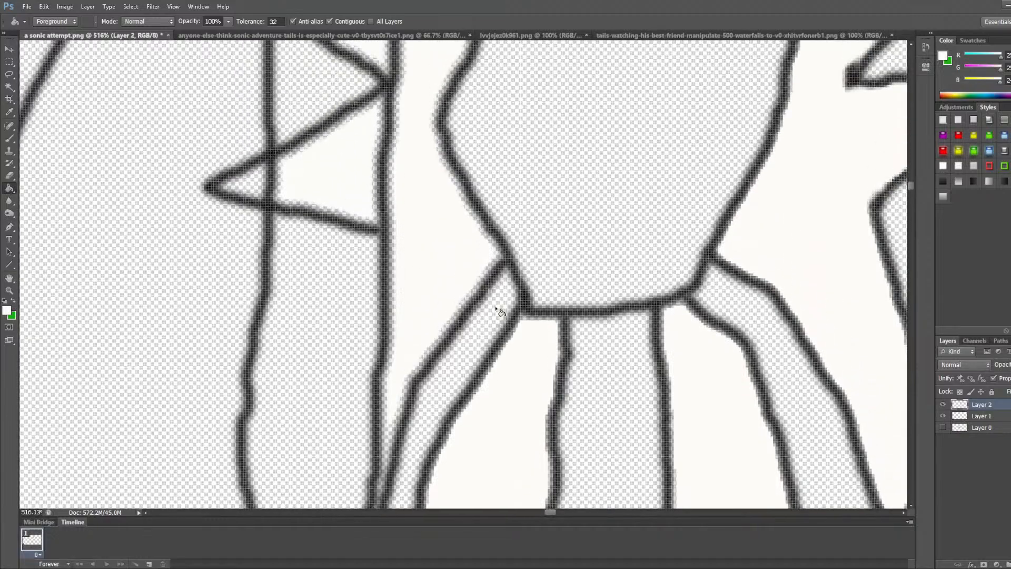
scroll(416, 258, "up", 2)
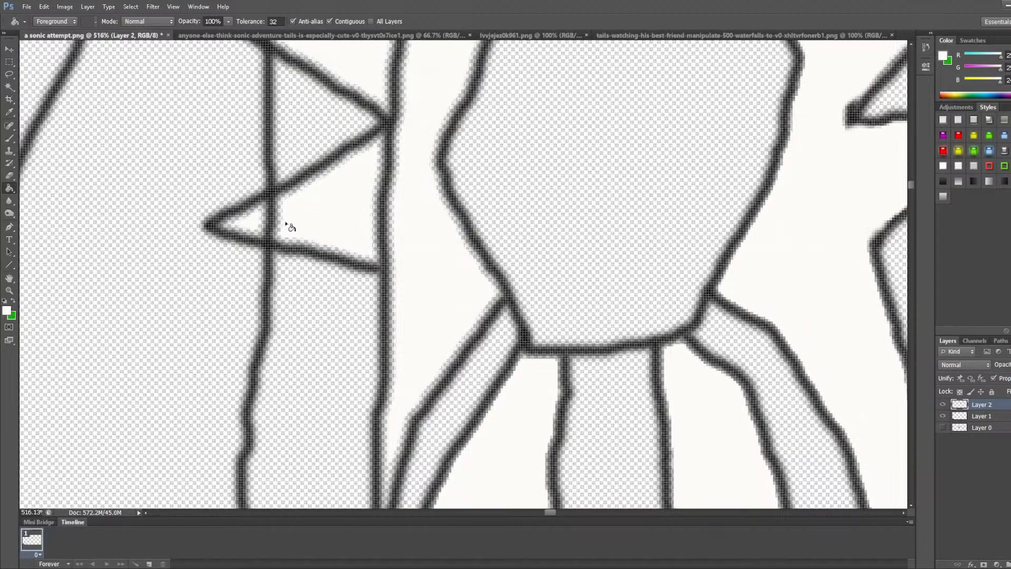
scroll(313, 225, "up", 7)
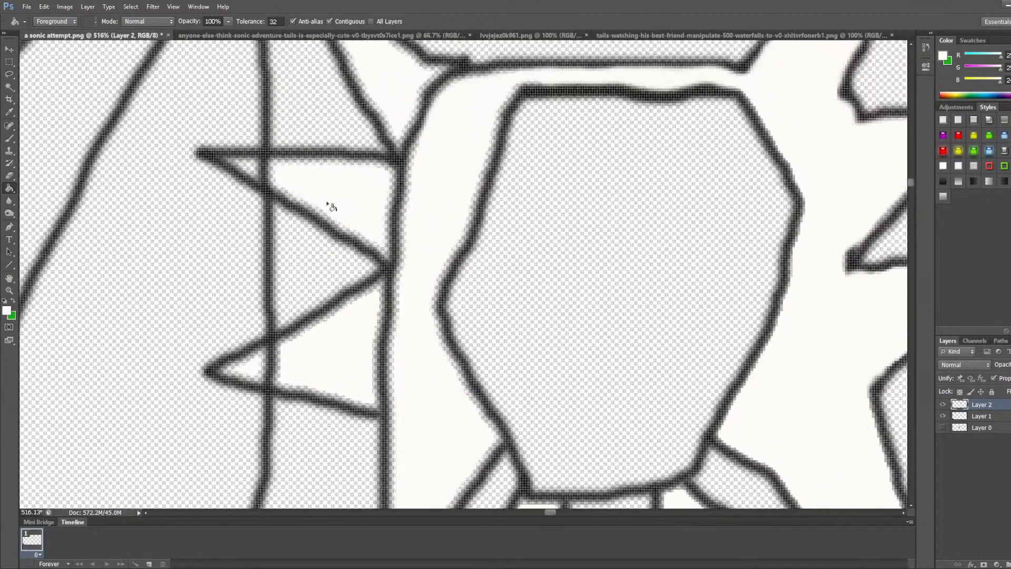
left_click(249, 166)
key("ctrl+z")
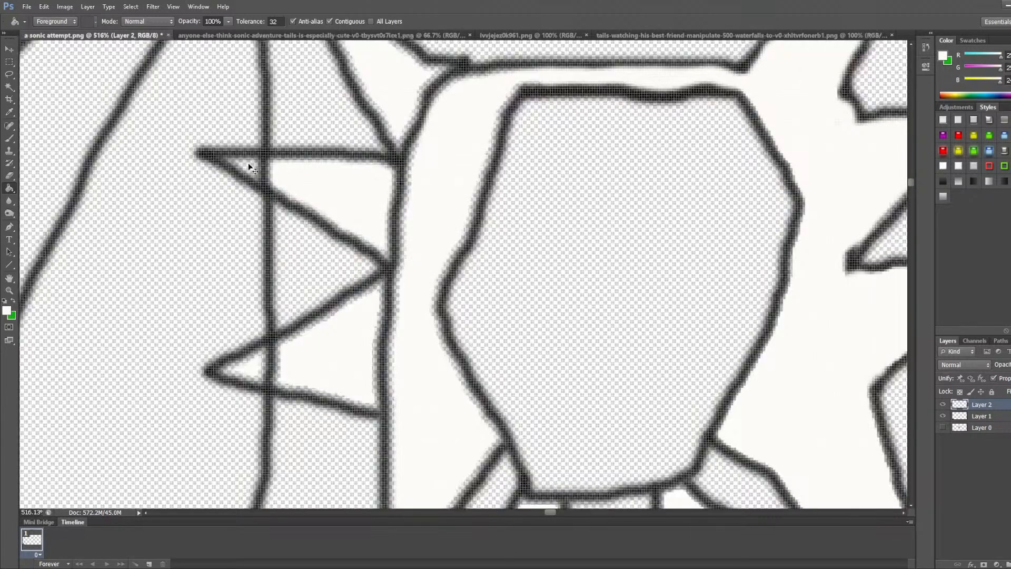
left_click(9, 138)
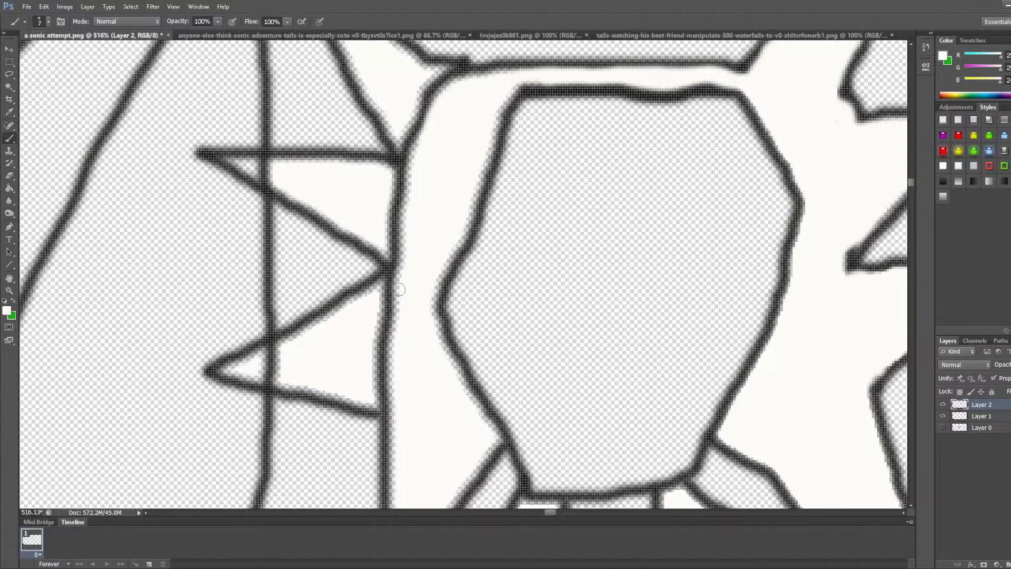
mouse_move(402, 277)
left_mouse_down()
mouse_move(376, 225)
mouse_move(411, 275)
mouse_move(386, 215)
mouse_move(409, 243)
mouse_move(388, 228)
mouse_move(388, 219)
mouse_move(409, 224)
mouse_move(390, 209)
mouse_move(419, 212)
mouse_move(370, 197)
mouse_move(404, 199)
mouse_move(380, 188)
mouse_move(418, 185)
mouse_move(371, 179)
mouse_move(419, 170)
mouse_move(387, 174)
mouse_move(406, 168)
mouse_move(401, 123)
mouse_move(421, 165)
mouse_move(405, 112)
mouse_move(425, 146)
mouse_move(417, 86)
mouse_move(473, 83)
mouse_move(414, 86)
mouse_move(451, 94)
mouse_move(405, 106)
mouse_move(431, 119)
mouse_move(426, 98)
left_mouse_up()
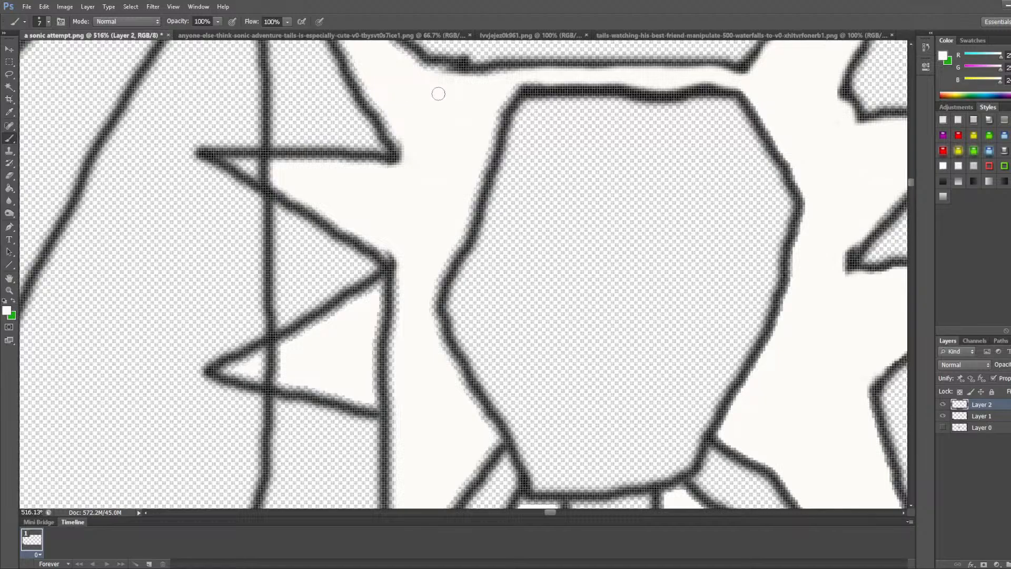
Step: Brush off-white along the upper left tuft's inner edge and over the body line crossing the upper left side spike
scroll(436, 116, "up", 4)
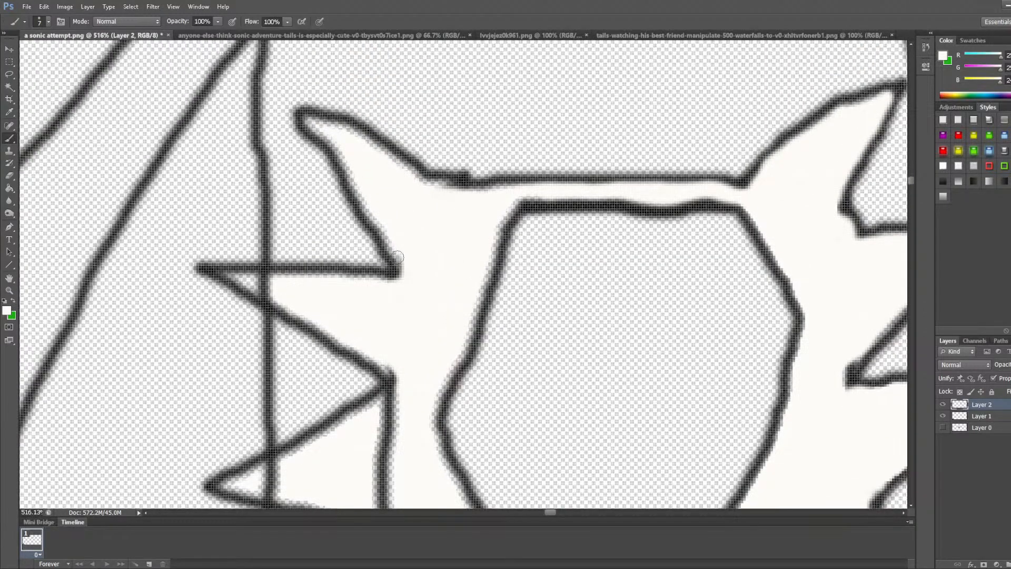
mouse_move(398, 257)
left_mouse_down()
mouse_move(339, 140)
mouse_move(311, 121)
mouse_move(349, 132)
mouse_move(444, 190)
left_mouse_up()
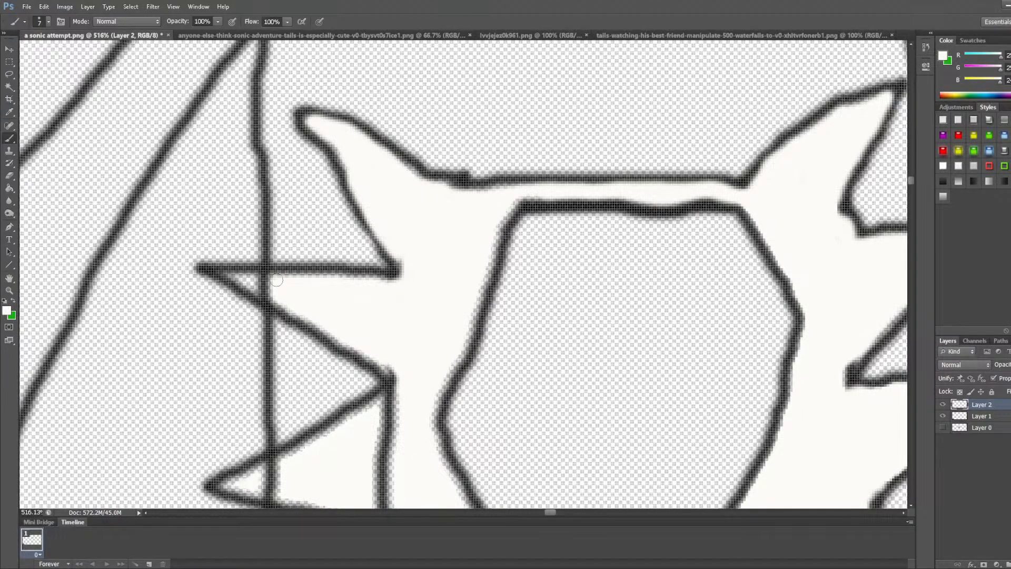
mouse_move(276, 280)
left_mouse_down()
mouse_move(234, 275)
mouse_move(298, 303)
mouse_move(257, 290)
left_mouse_up()
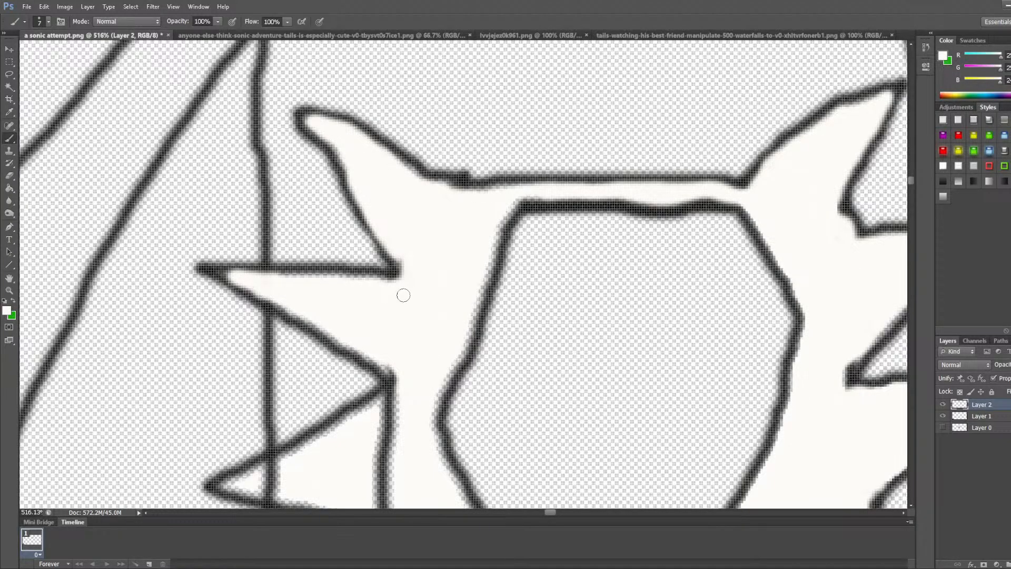
Step: Paint out the body line crossing the lower left side spike and the line separating that spike from the chest fur
scroll(403, 295, "down", 3)
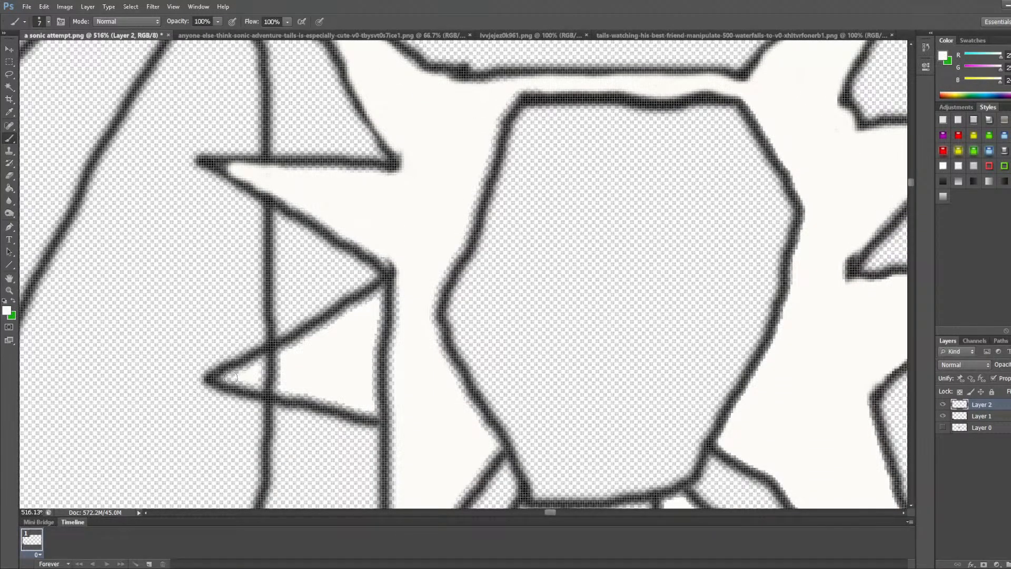
mouse_move(226, 379)
left_mouse_down()
mouse_move(282, 350)
mouse_move(293, 350)
mouse_move(232, 380)
mouse_move(291, 386)
mouse_move(248, 384)
mouse_move(294, 369)
left_mouse_up()
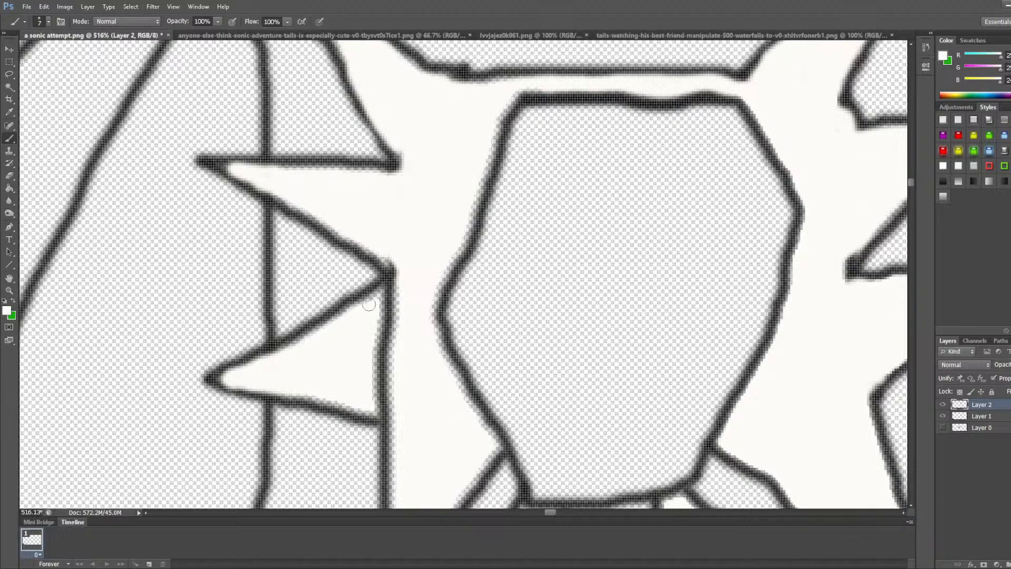
mouse_move(368, 294)
left_mouse_down()
mouse_move(408, 273)
mouse_move(364, 326)
mouse_move(410, 293)
mouse_move(359, 345)
mouse_move(394, 316)
mouse_move(377, 352)
mouse_move(402, 322)
mouse_move(371, 373)
mouse_move(398, 348)
mouse_move(362, 388)
mouse_move(395, 359)
mouse_move(374, 389)
mouse_move(385, 393)
mouse_move(381, 372)
mouse_move(380, 394)
mouse_move(363, 400)
mouse_move(272, 388)
left_mouse_up()
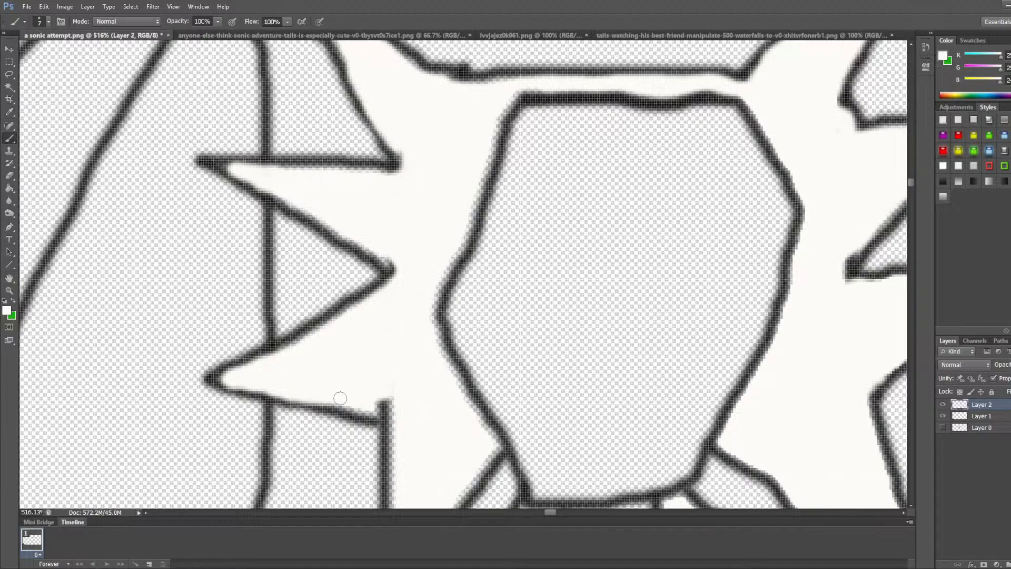
mouse_move(354, 404)
left_mouse_down()
mouse_move(371, 414)
mouse_move(406, 406)
mouse_move(350, 401)
mouse_move(401, 405)
left_mouse_up()
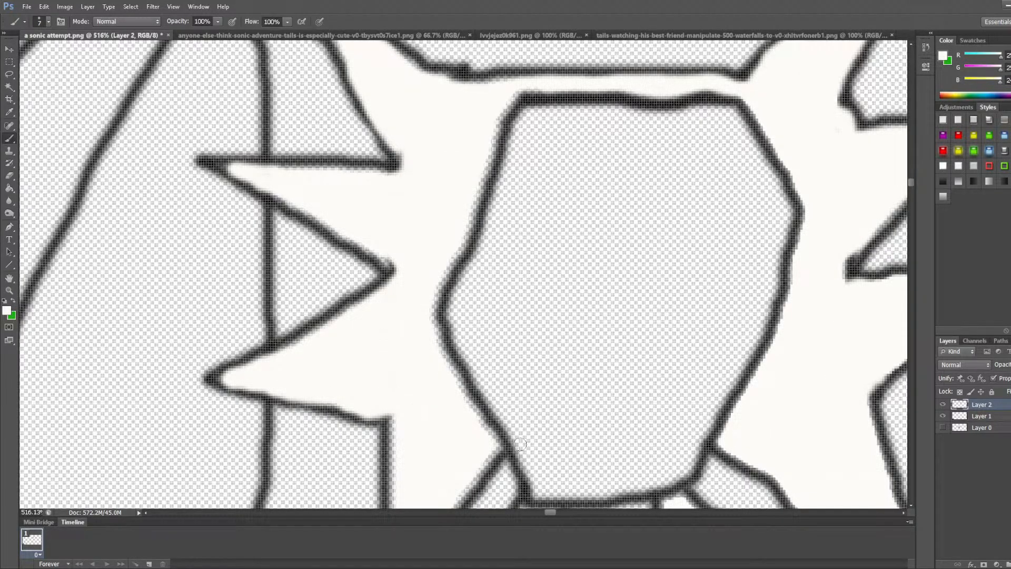
Step: Fill the merged left chest fur with off-white to clean up the soft edges along its outlines
scroll(371, 250, "down", 3)
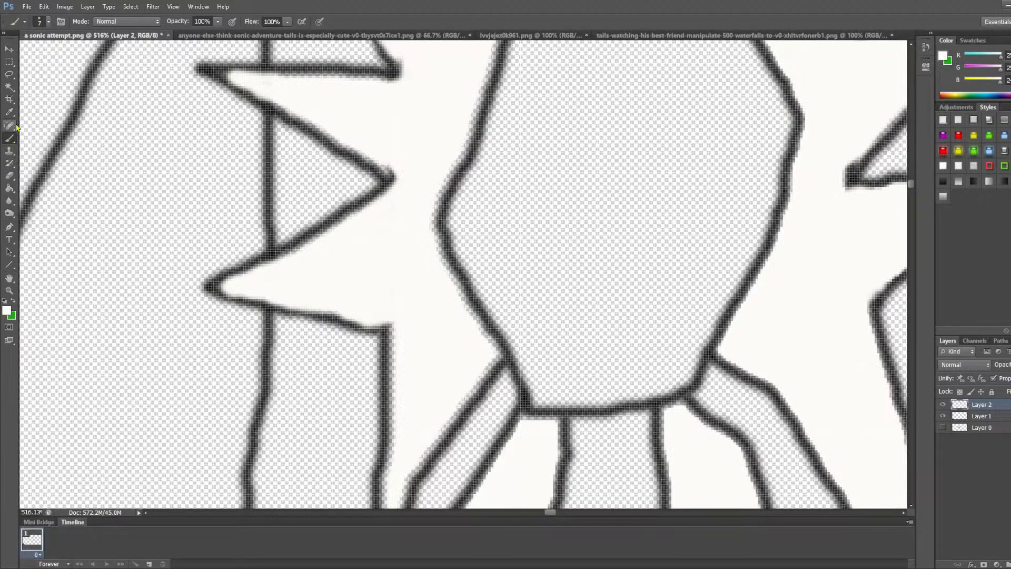
left_click(9, 188)
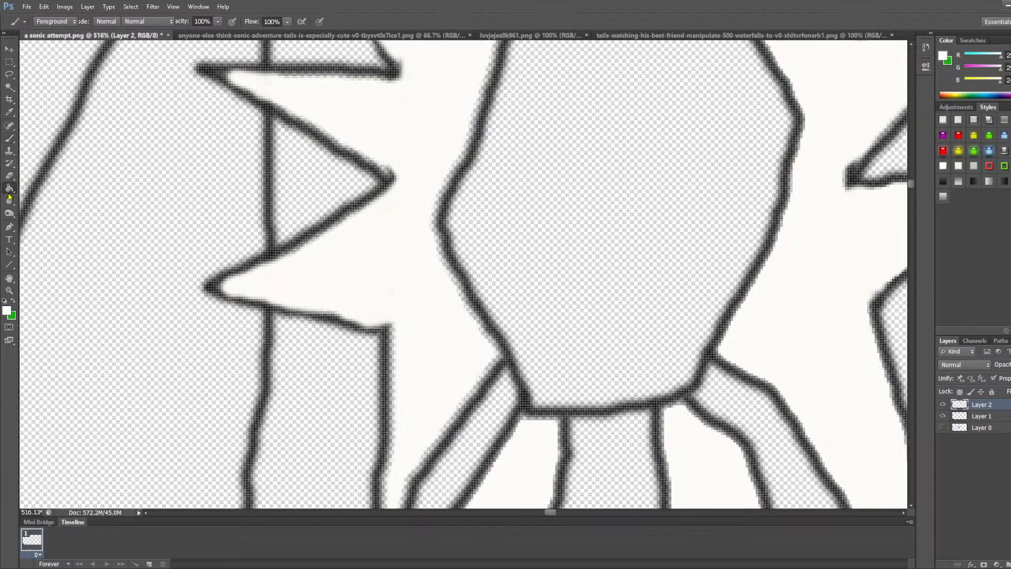
left_click(451, 268)
key("ctrl+z")
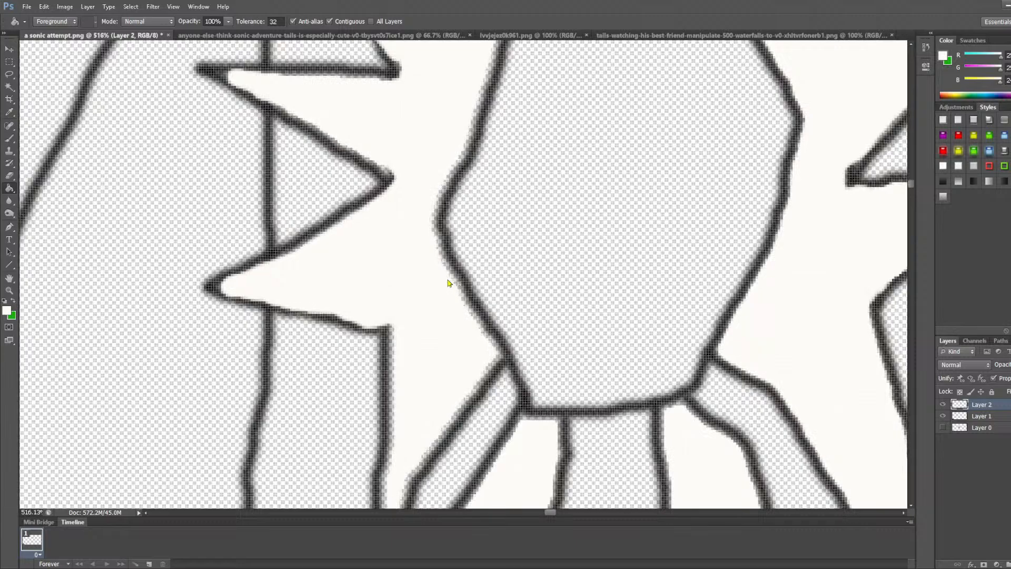
Step: Brush off-white into the narrow gap between the left ribbon and the body outline, blending it up into the chest fur
scroll(437, 311, "down", 4)
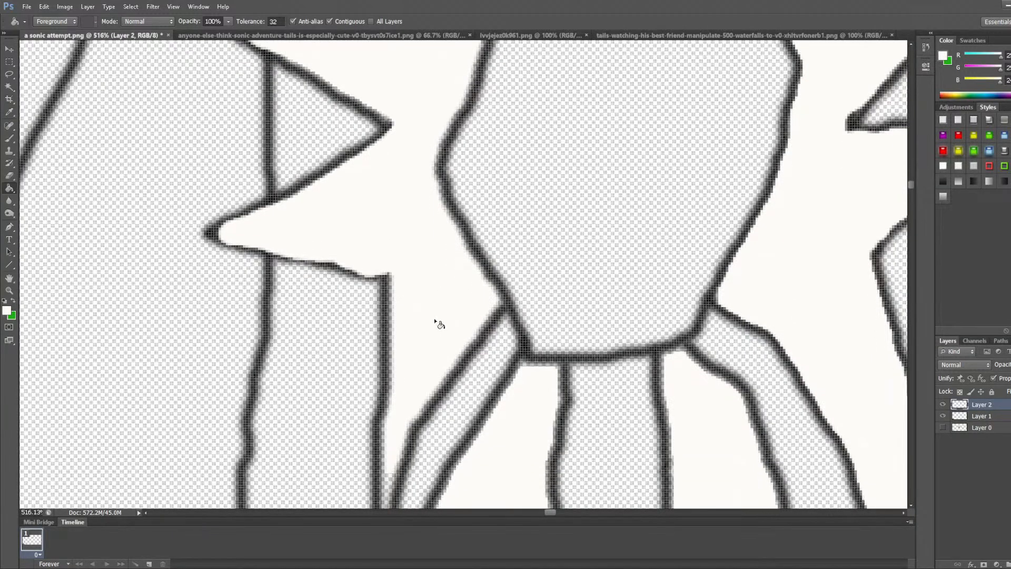
scroll(523, 365, "down", 3)
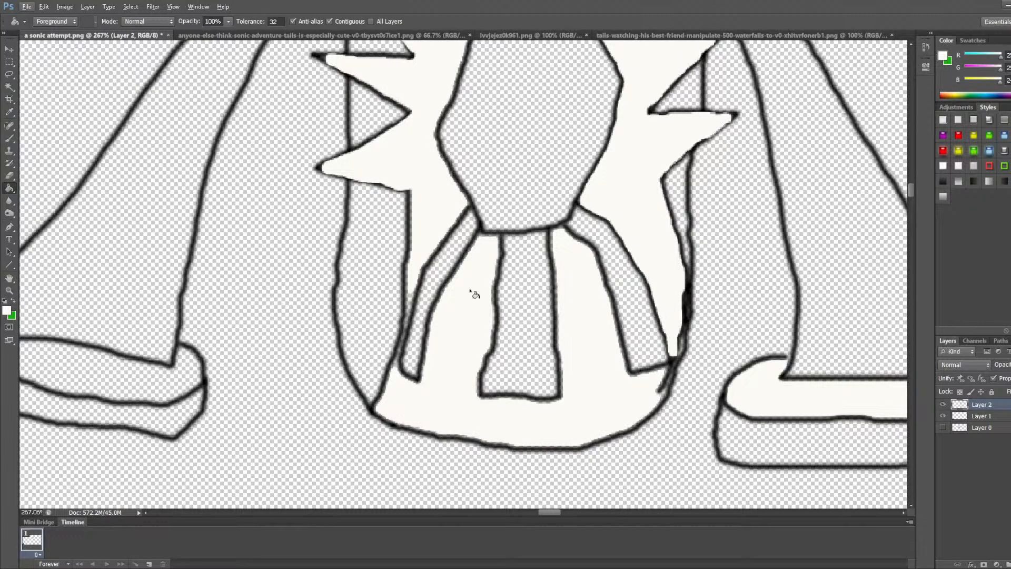
scroll(407, 345, "up", 5)
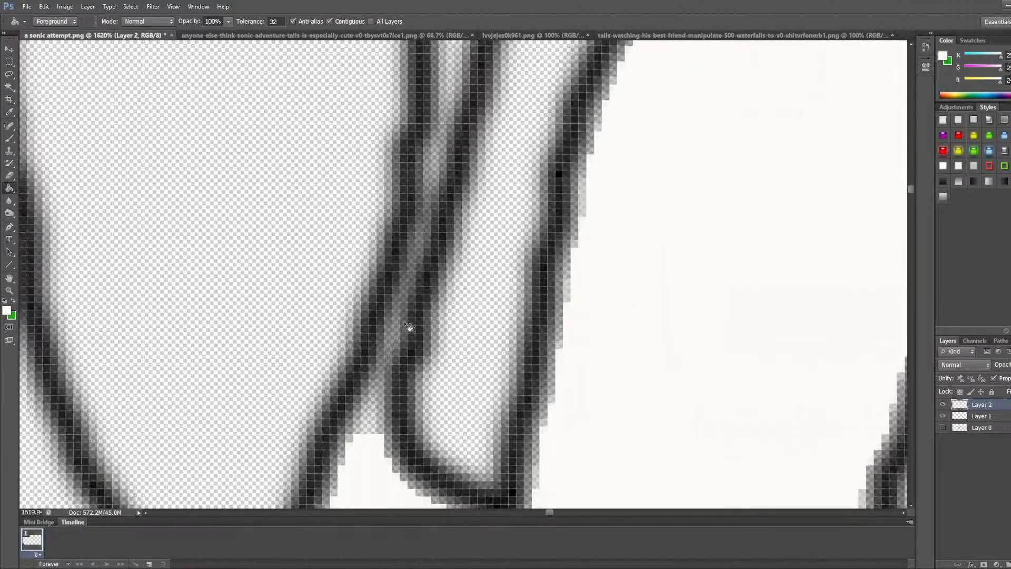
scroll(408, 326, "down", 2)
left_click(7, 139)
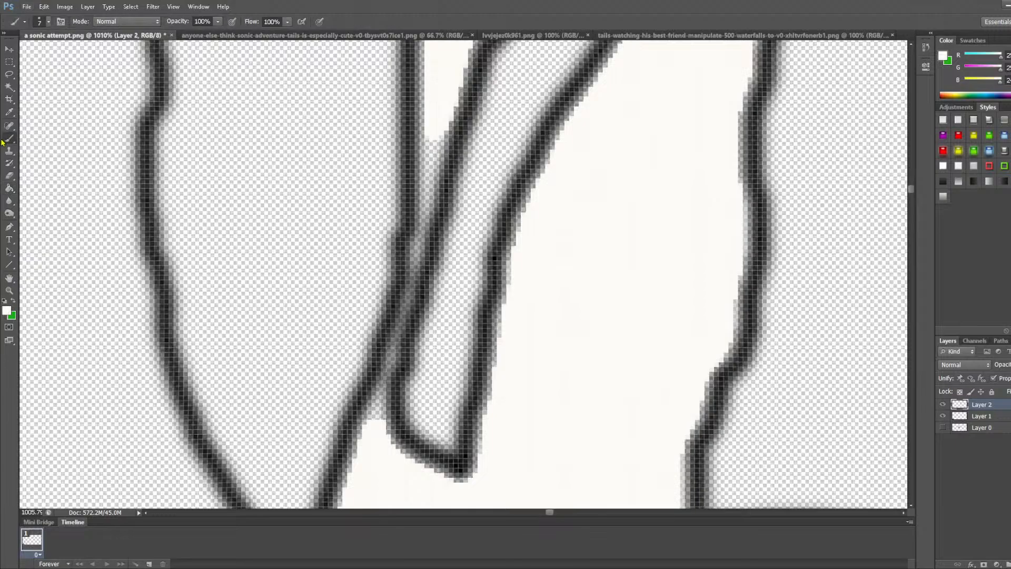
mouse_move(430, 144)
left_mouse_down()
mouse_move(404, 304)
mouse_move(361, 467)
left_mouse_up()
mouse_move(426, 168)
left_mouse_down()
mouse_move(442, 104)
mouse_move(430, 129)
mouse_move(429, 84)
left_mouse_up()
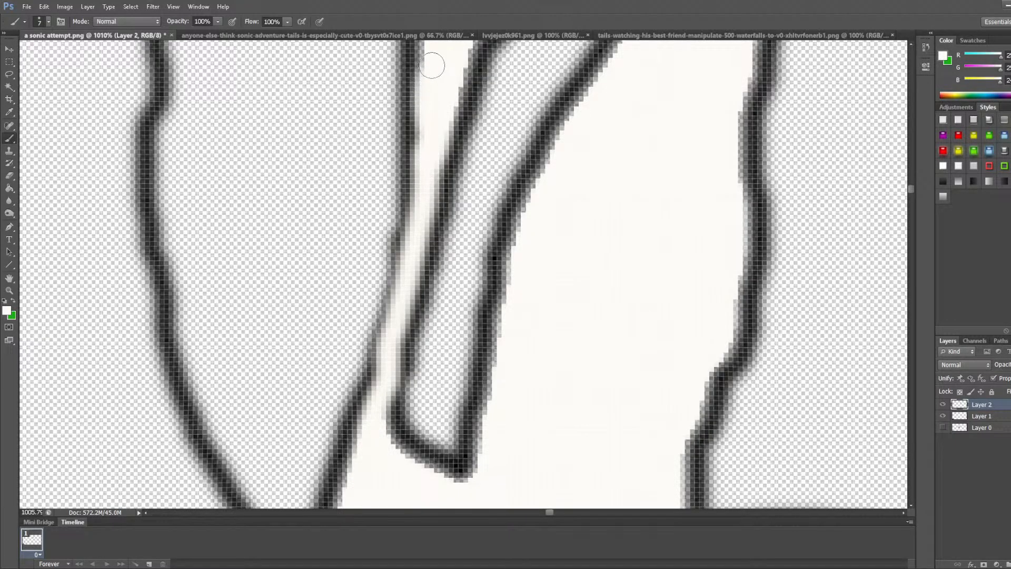
scroll(435, 158, "up", 3)
left_click_drag(427, 226, 457, 107)
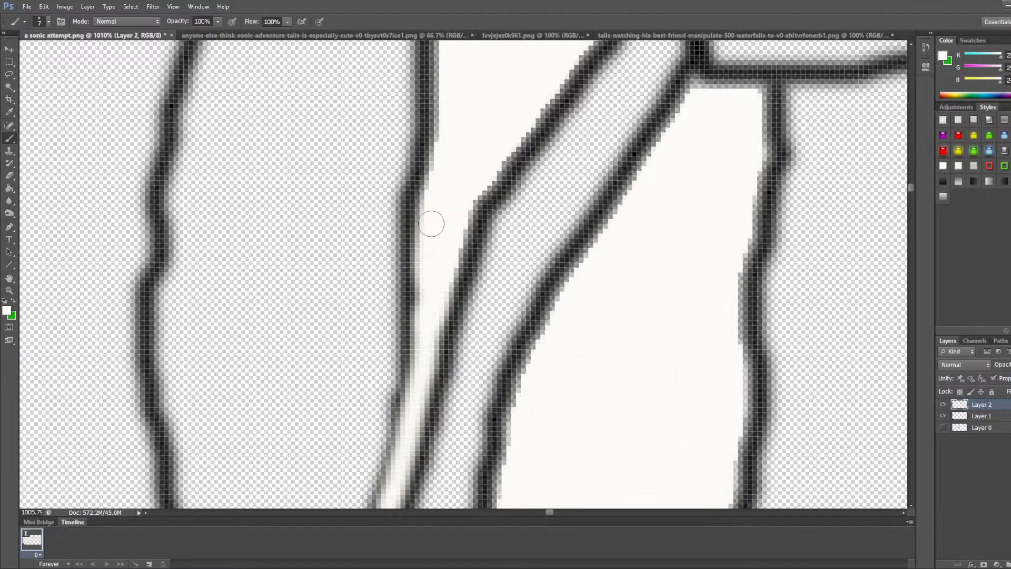
left_click_drag(431, 223, 449, 104)
scroll(457, 135, "up", 5)
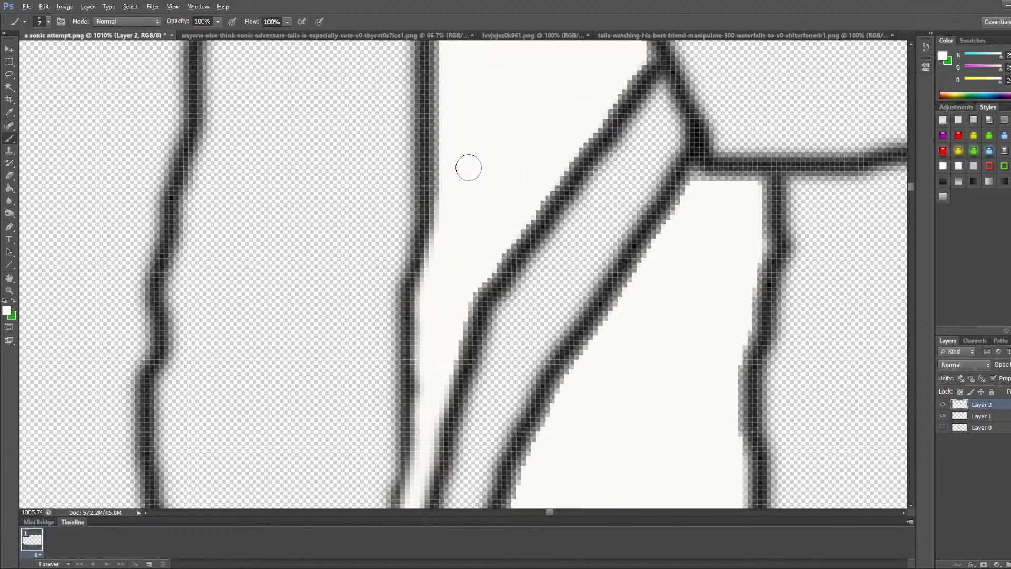
Step: Sample black from the line art and redraw the thinned body outline beside the left ribbon
key("alt")
scroll(473, 164, "down", 3)
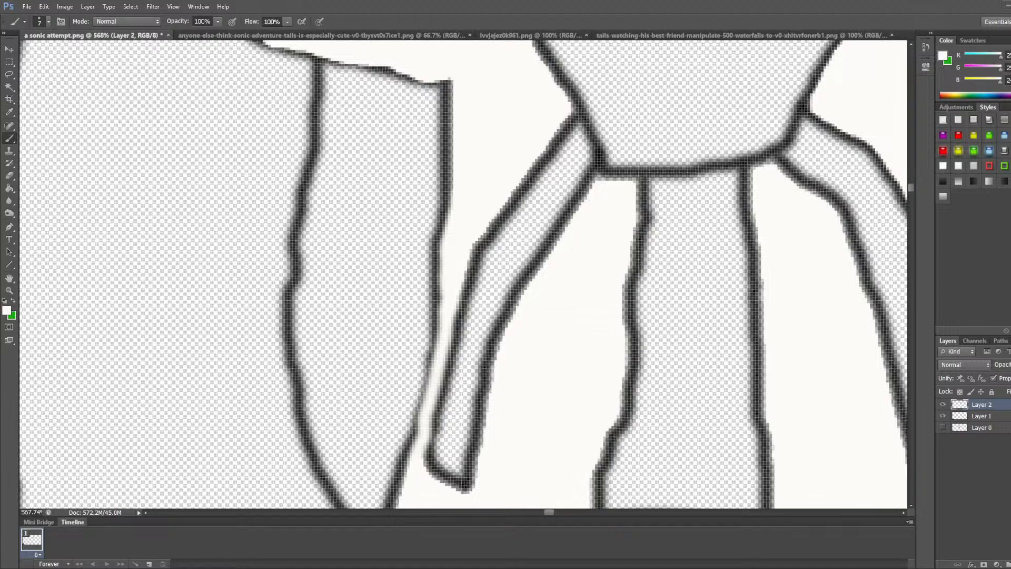
left_click(9, 111)
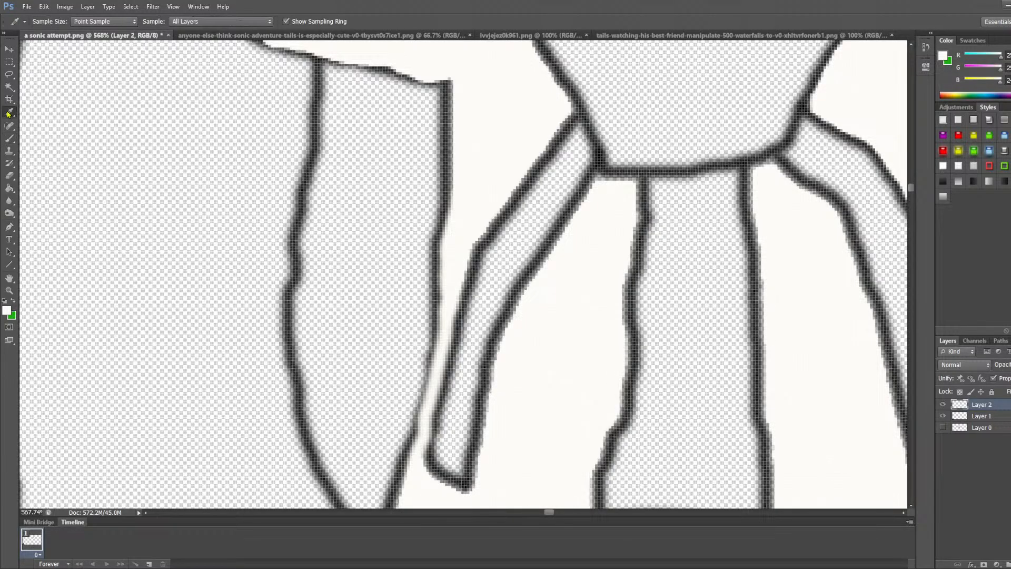
left_click(316, 90)
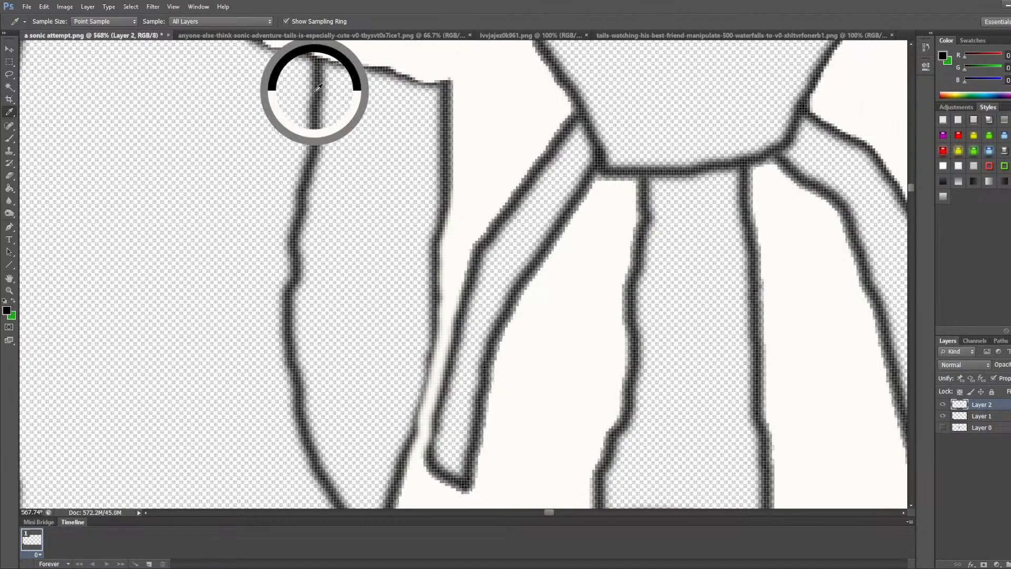
left_click(9, 125)
left_click(9, 138)
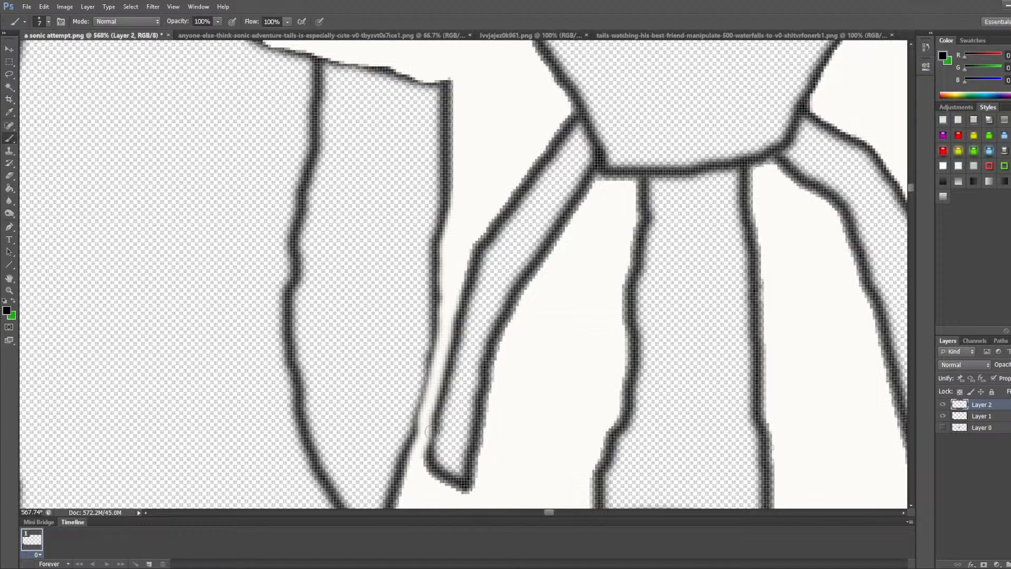
mouse_move(432, 432)
left_mouse_down()
mouse_move(436, 316)
mouse_move(431, 234)
left_mouse_up()
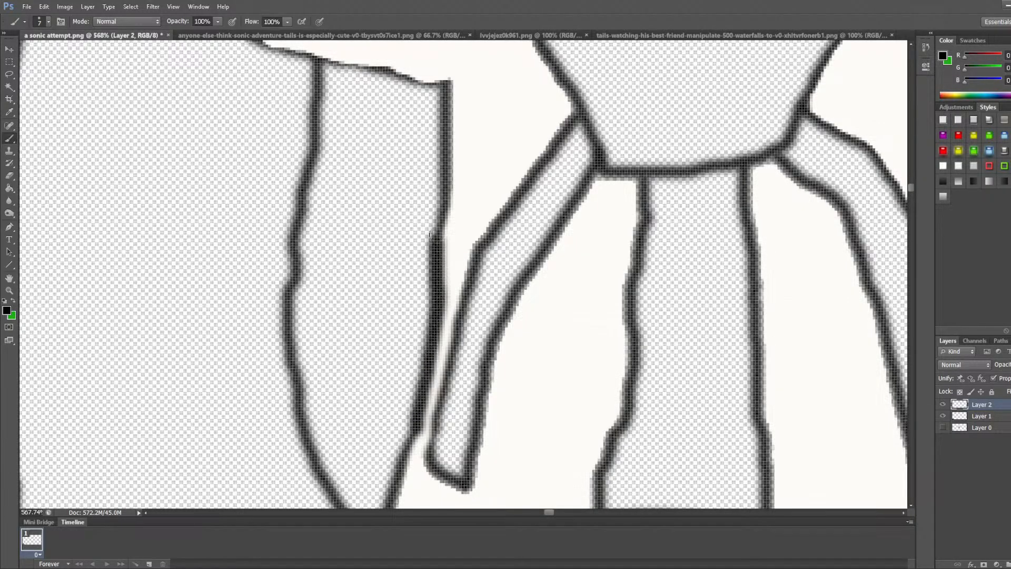
Step: Review the coloured chest area and bring the Tails reference picture into view
scroll(431, 234, "down", 5)
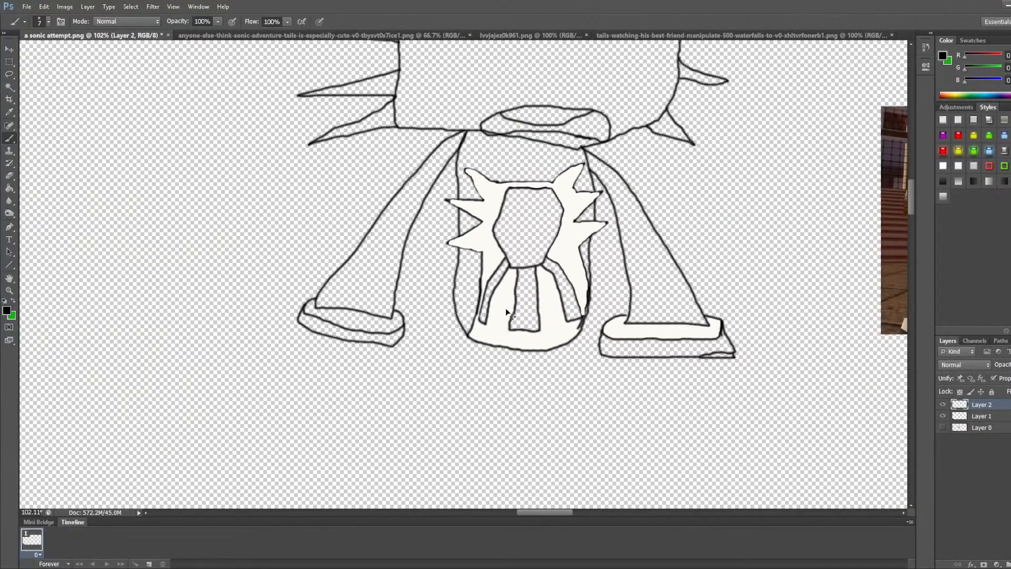
scroll(520, 263, "up", 3)
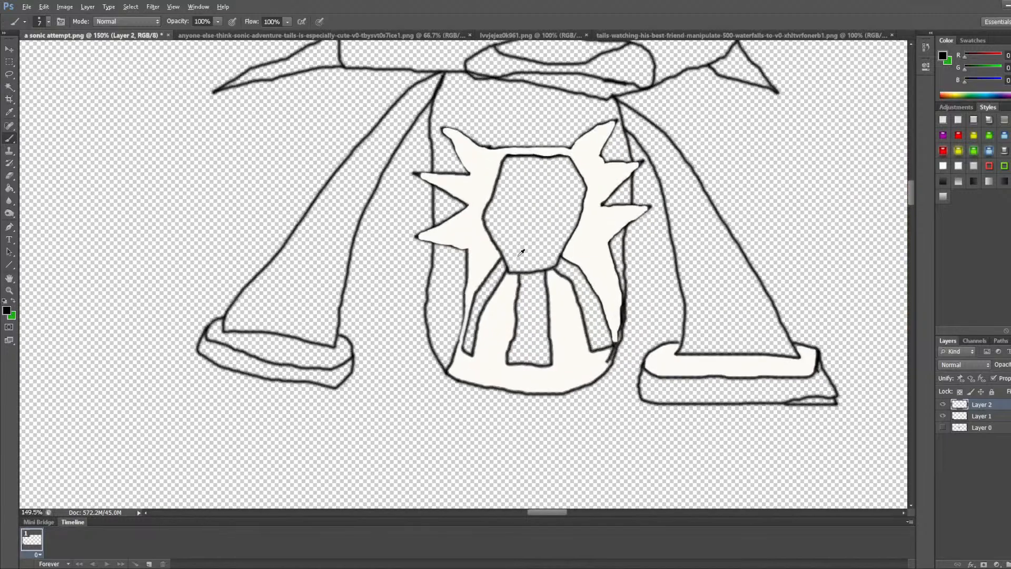
scroll(521, 253, "up", 2)
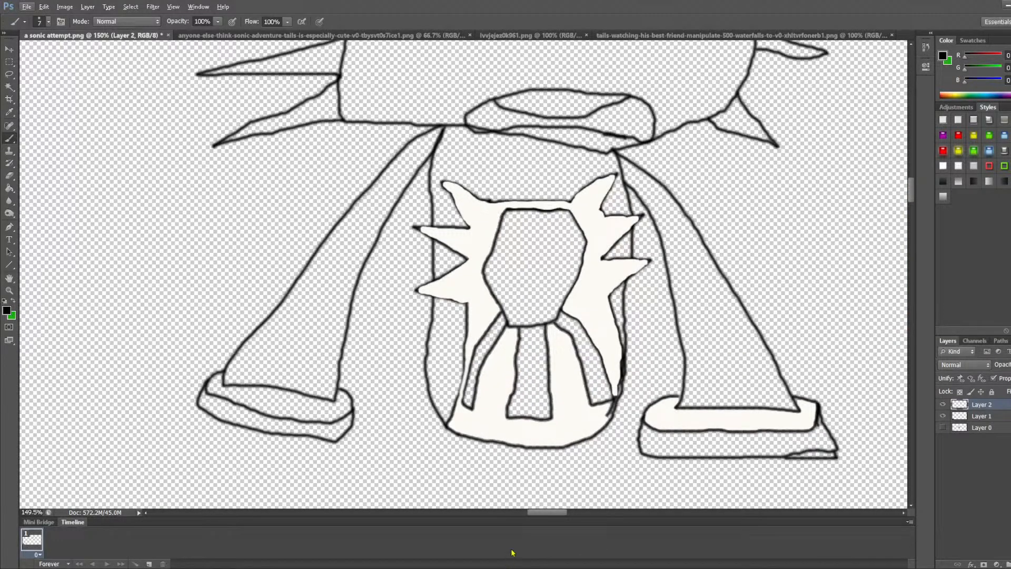
left_click_drag(549, 512, 570, 491)
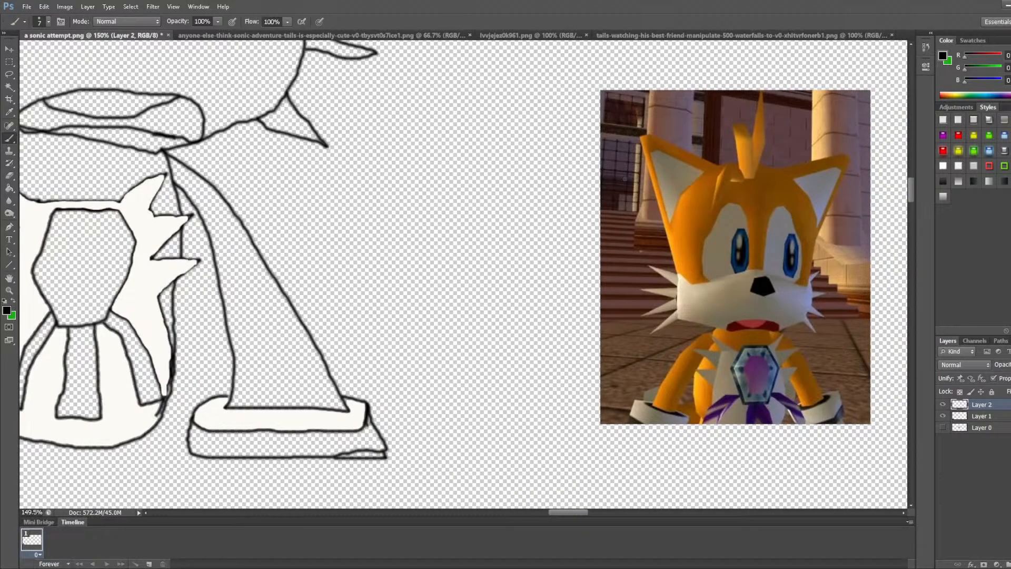
Step: Sample orange from Tails' fur in the reference picture and fill the drawing's right-hand arm with it
left_click(686, 252, "alt")
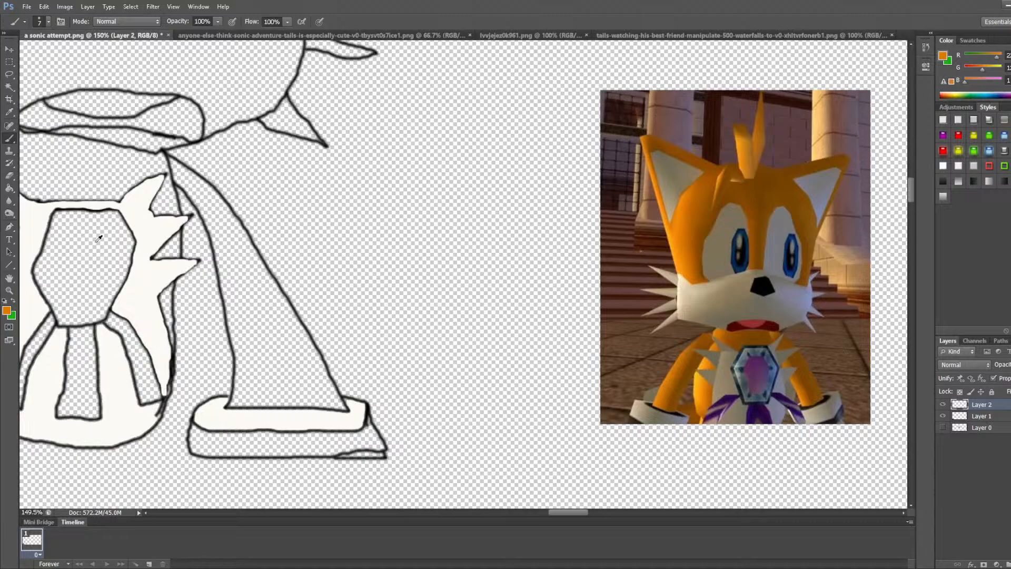
left_click(9, 188)
left_click_drag(555, 513, 552, 514)
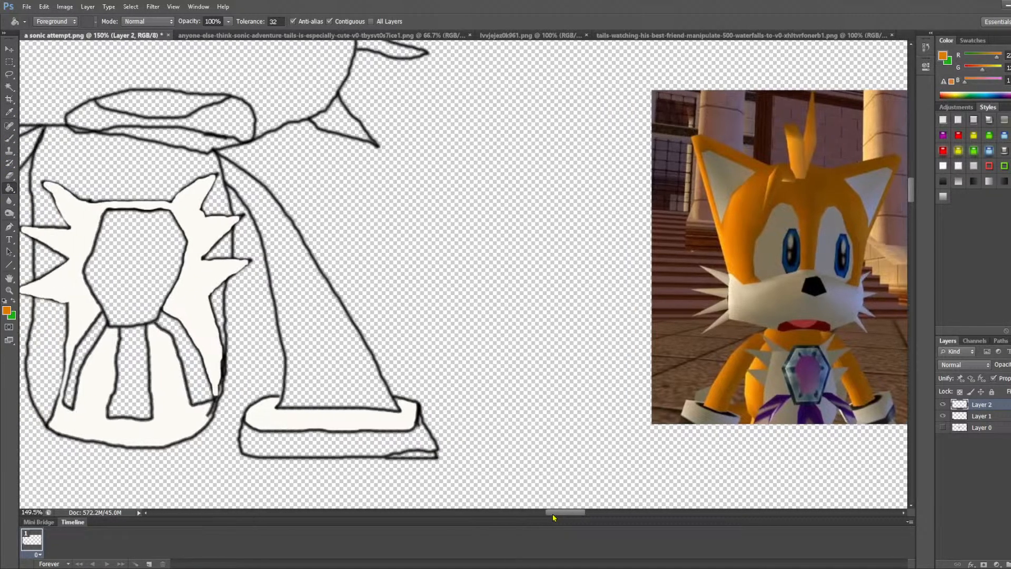
left_click(312, 302)
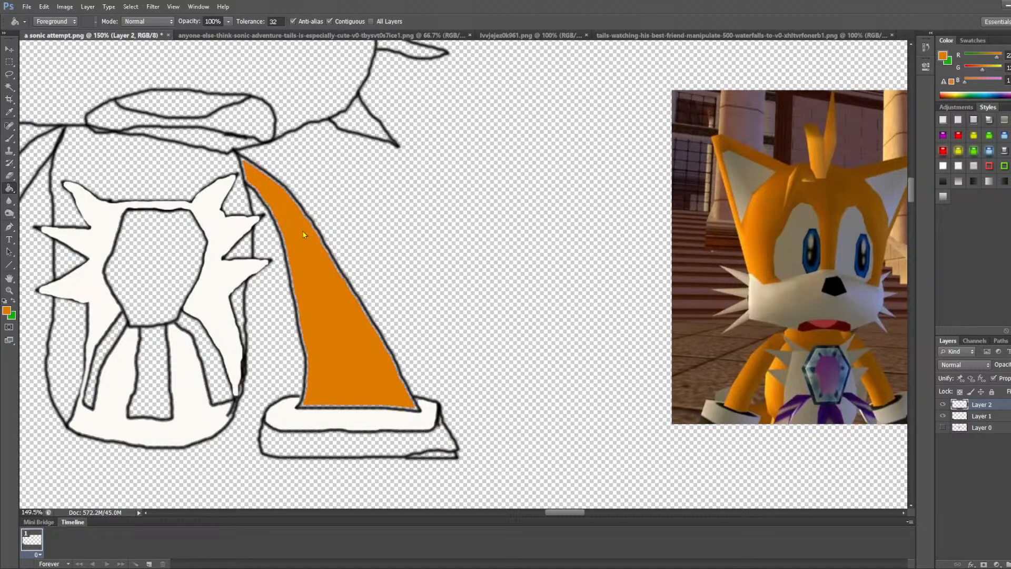
Step: Fill the upper torso and the body gaps between and below the right-hand chest spikes with orange
left_click(179, 181)
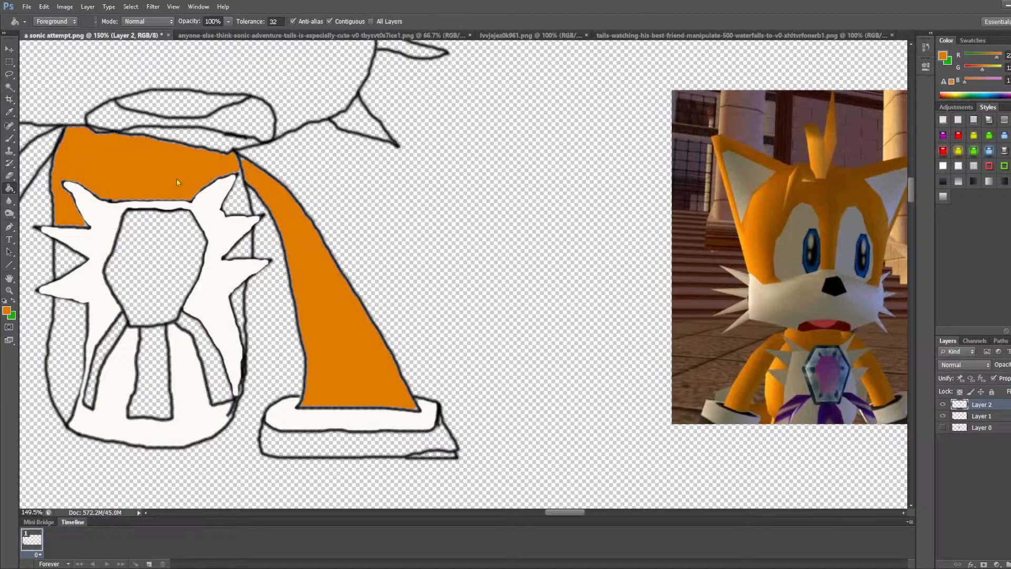
left_click(241, 203)
left_click(242, 251)
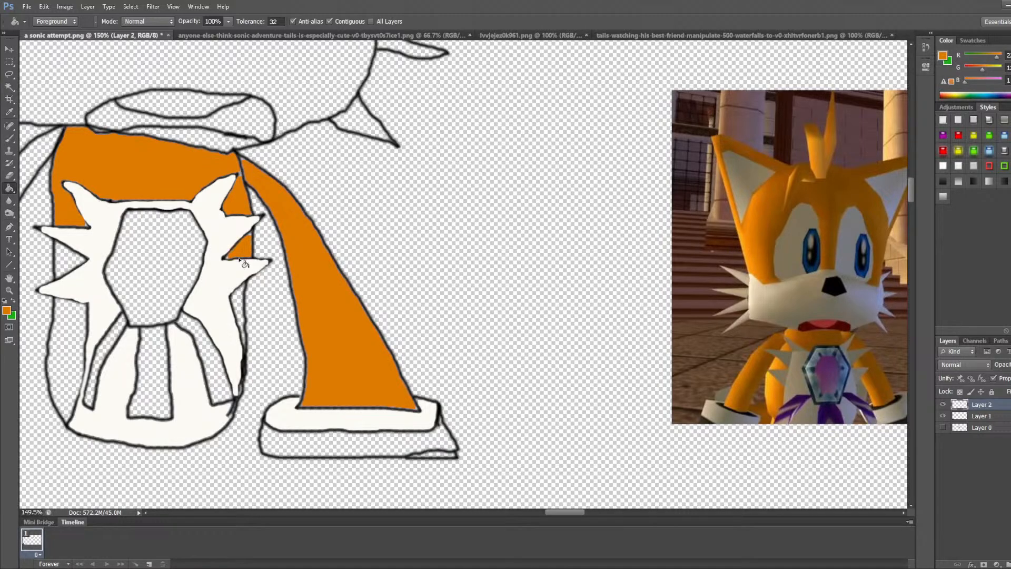
left_click(236, 306)
Step: Try to fill the narrow gap below the right-hand chest spikes, beside the body outline, with orange
scroll(255, 345, "up", 4)
left_click(235, 308)
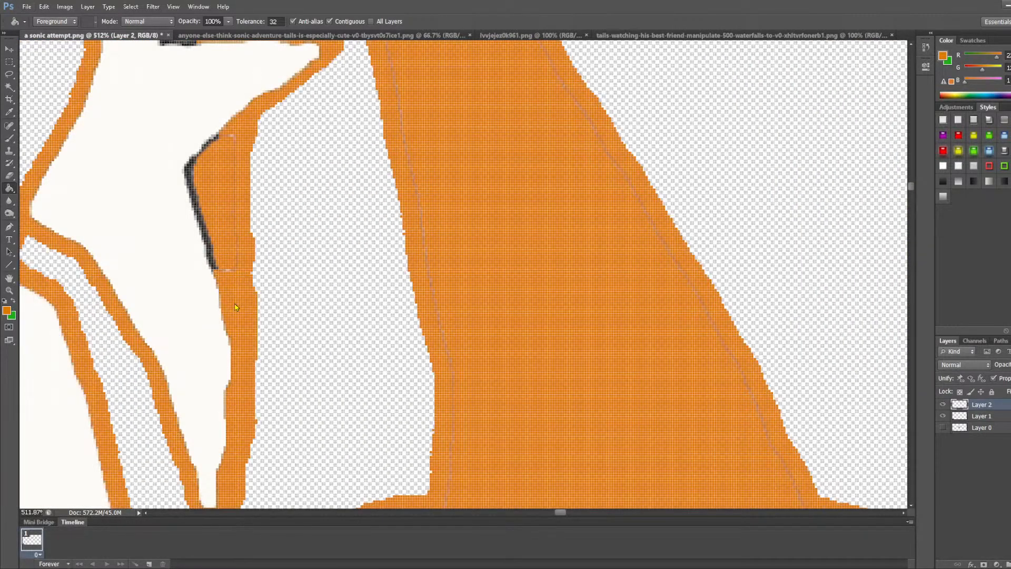
key("ctrl+z")
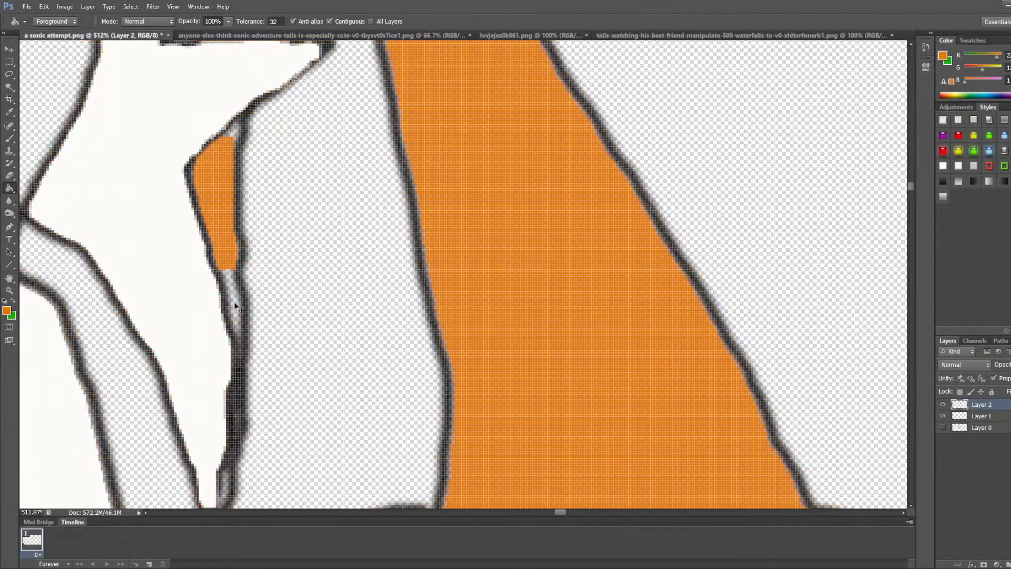
Step: Try filling the right-hand chest ribbon with orange, and undo the fill
left_click(134, 404)
scroll(135, 400, "down", 2)
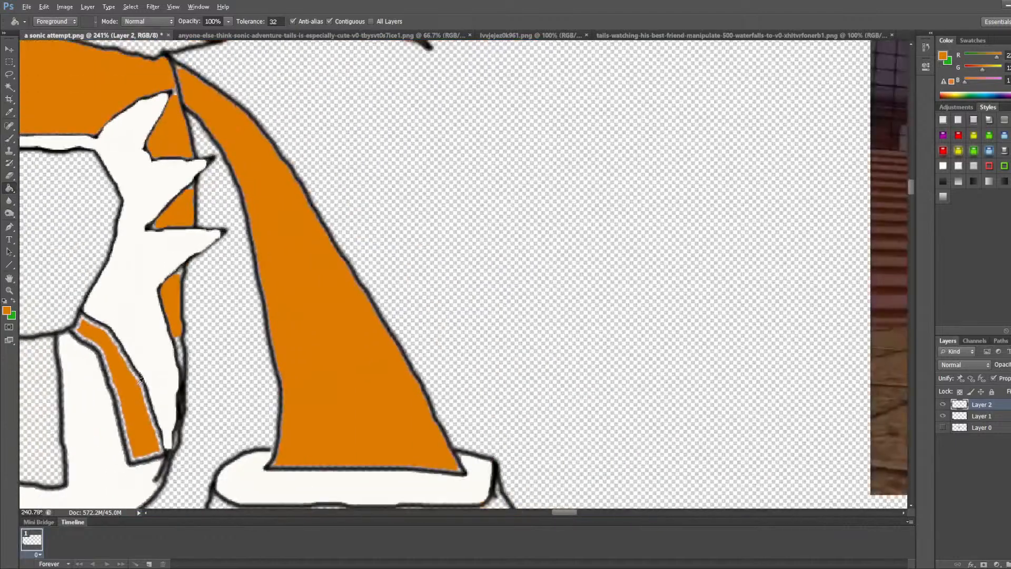
left_click(128, 397)
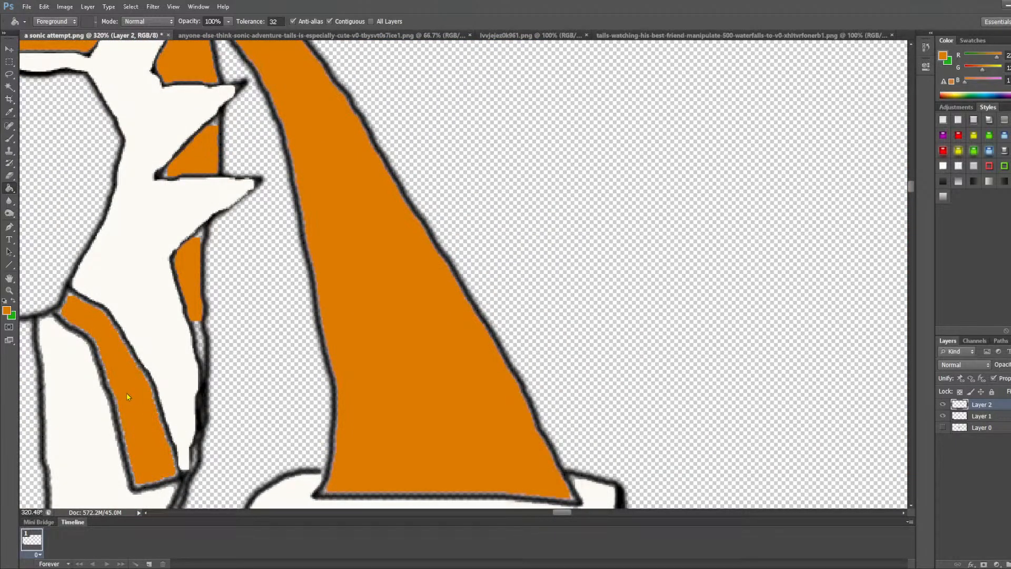
left_click_drag(561, 512, 554, 521)
scroll(402, 366, "down", 1)
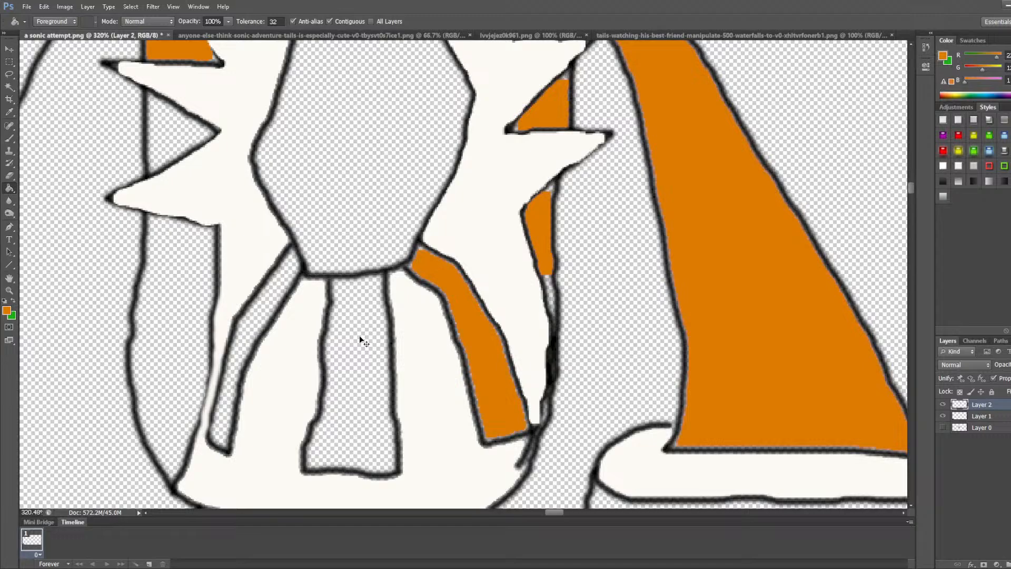
key("ctrl+alt+z")
key("ctrl+alt+z")
scroll(360, 337, "down", 1)
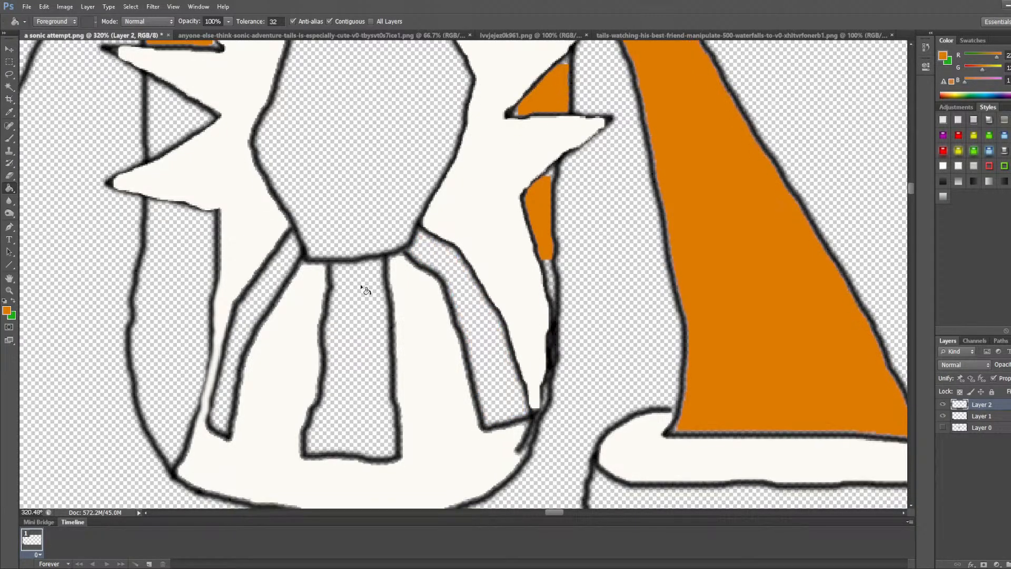
Step: Fill the left side of the body and the triangle between the left-hand chest spikes with orange
left_click(197, 261)
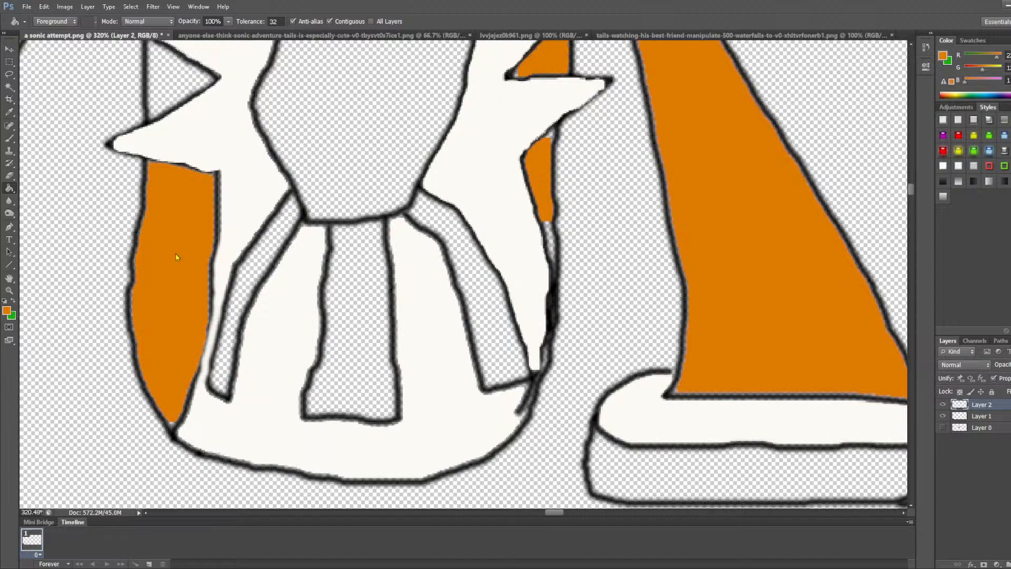
scroll(188, 211, "up", 1)
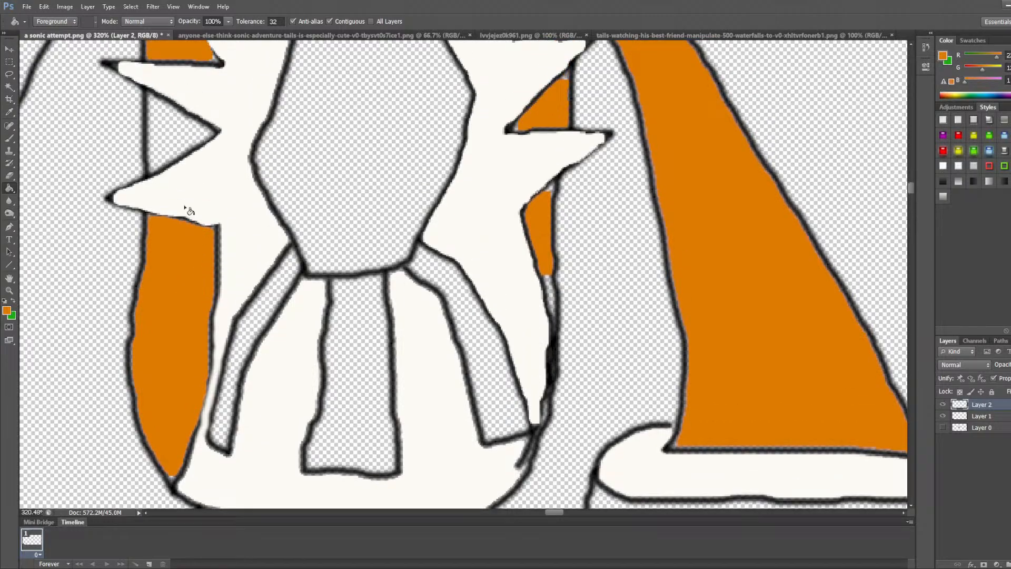
left_click(165, 115)
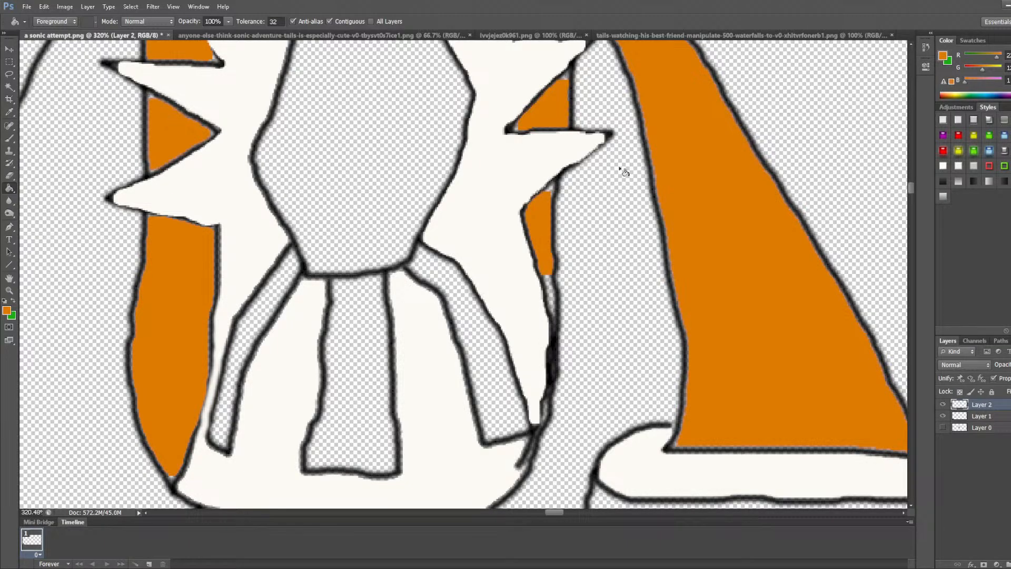
Step: Sample off-white from the chest fur and fill the upper band of the left-hand glove cuff
scroll(500, 245, "down", 1)
scroll(496, 255, "down", 8)
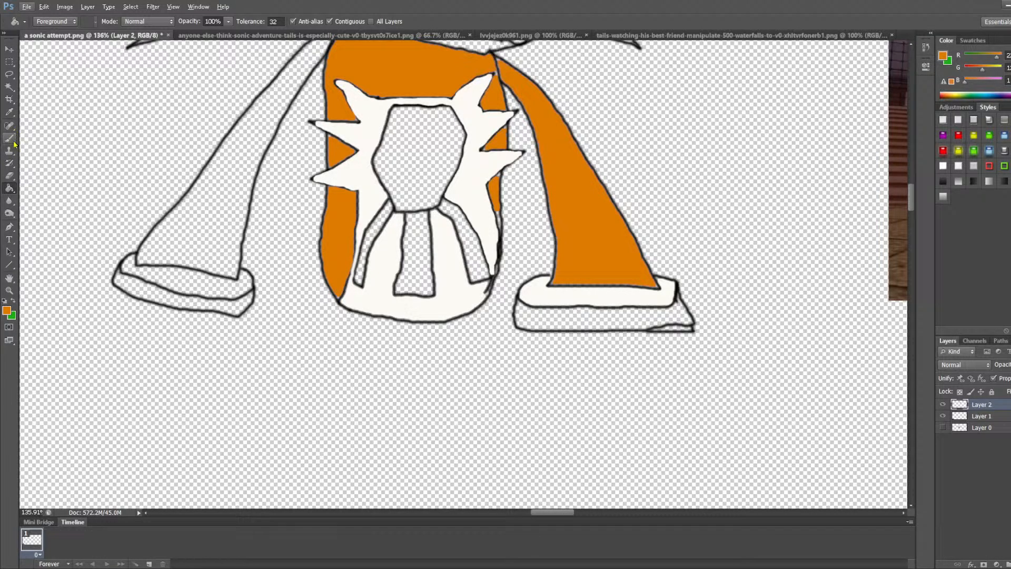
left_click(9, 111)
left_click(481, 177)
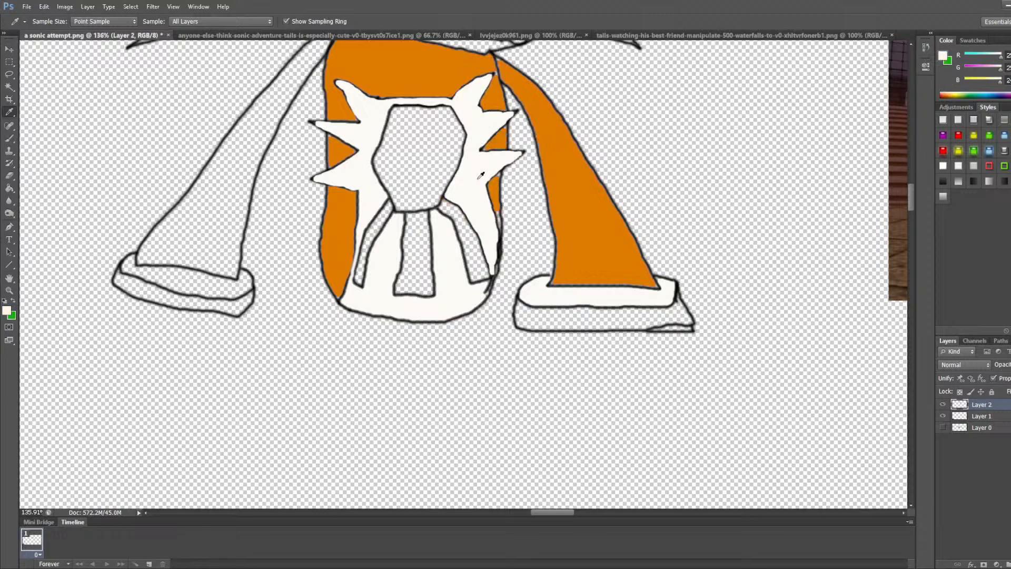
left_click(10, 189)
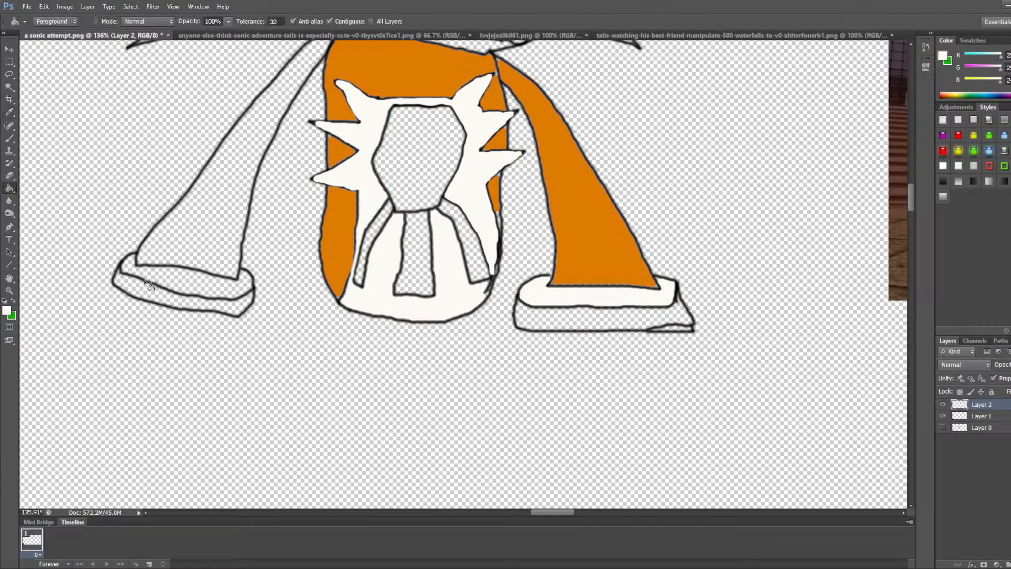
left_click(192, 287)
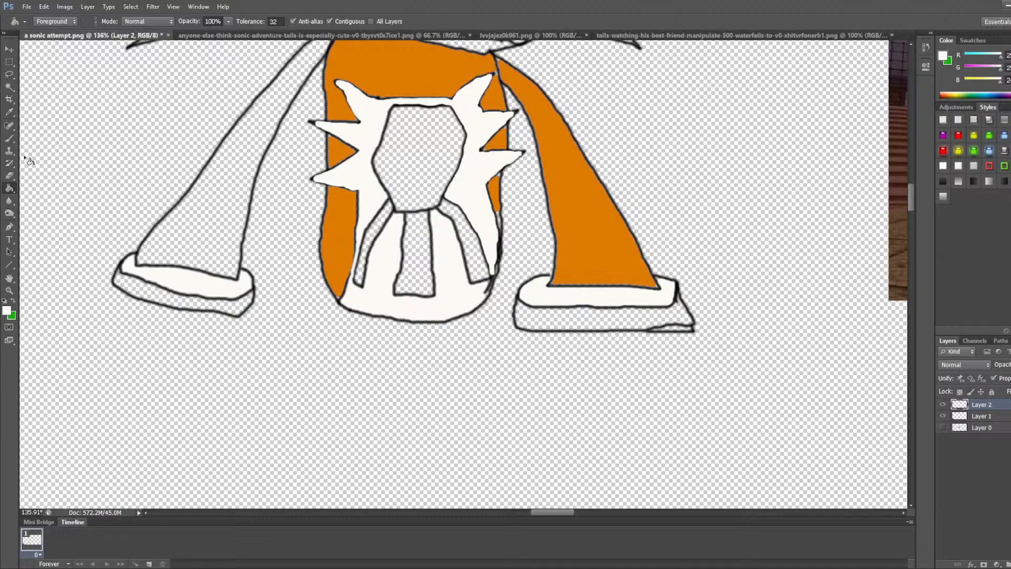
Step: Sample orange from the torso and fill the left-hand arm up to where it meets the body
left_click(11, 138)
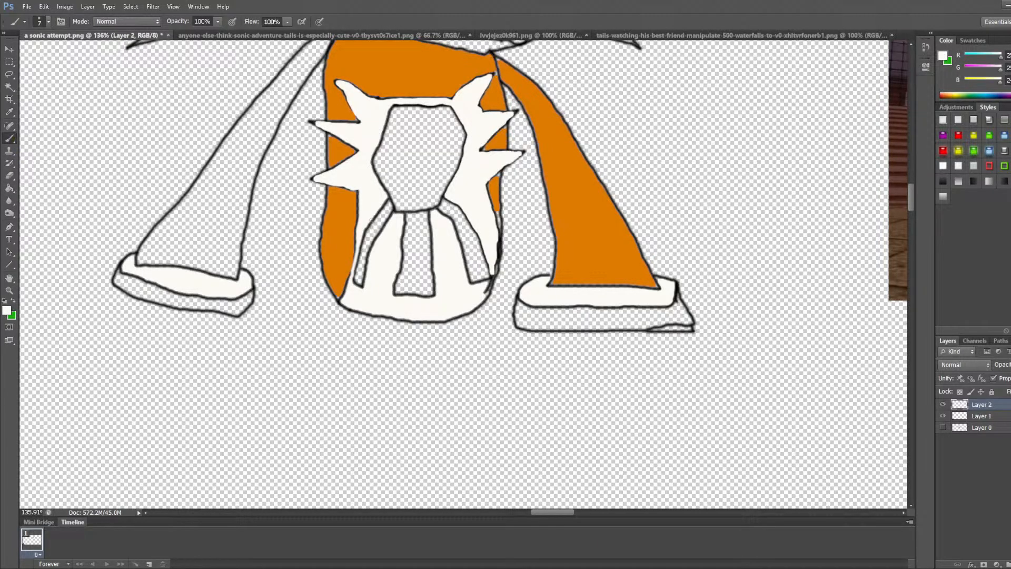
scroll(401, 238, "up", 5)
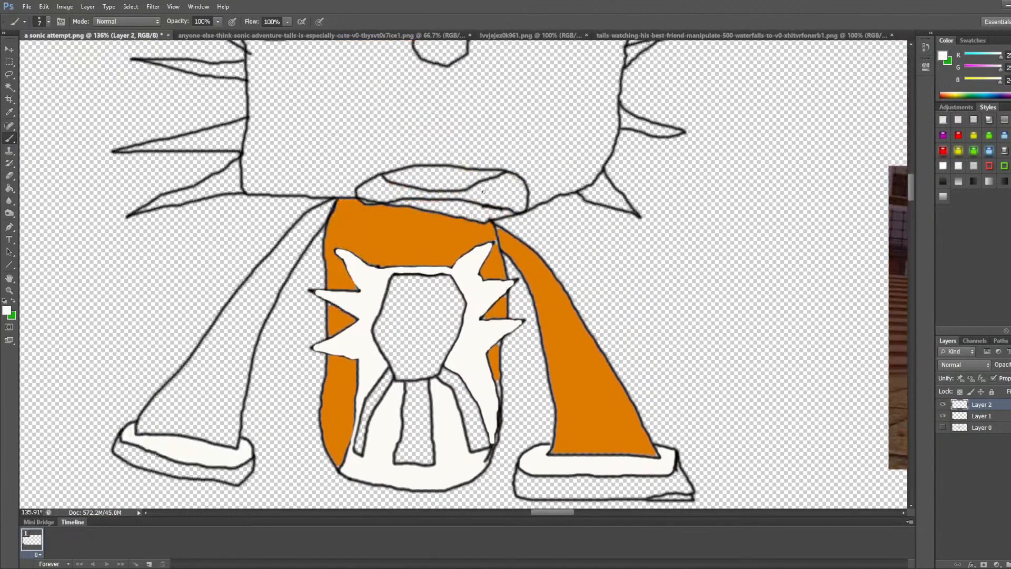
left_click(400, 238, "alt")
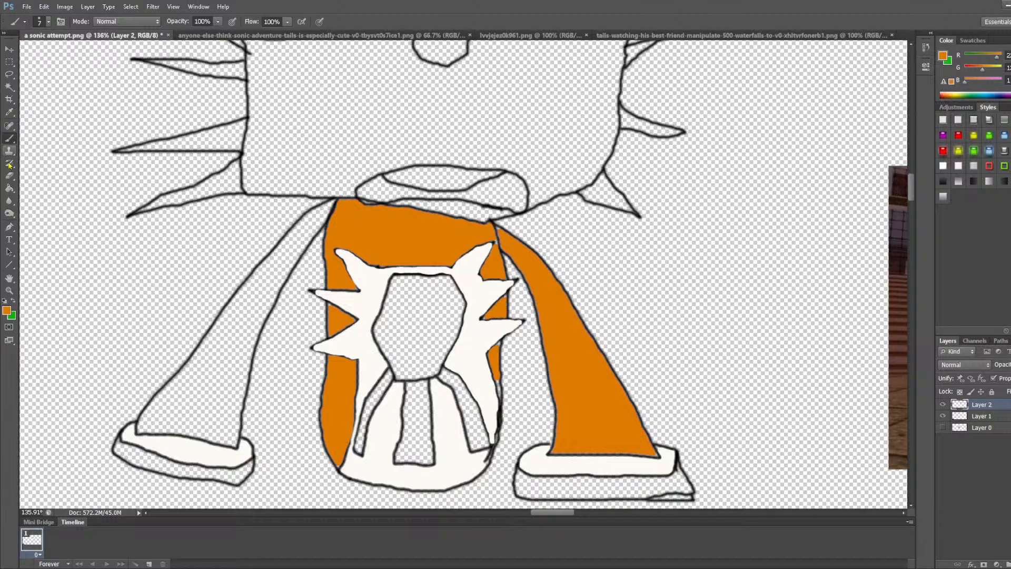
left_click(10, 189)
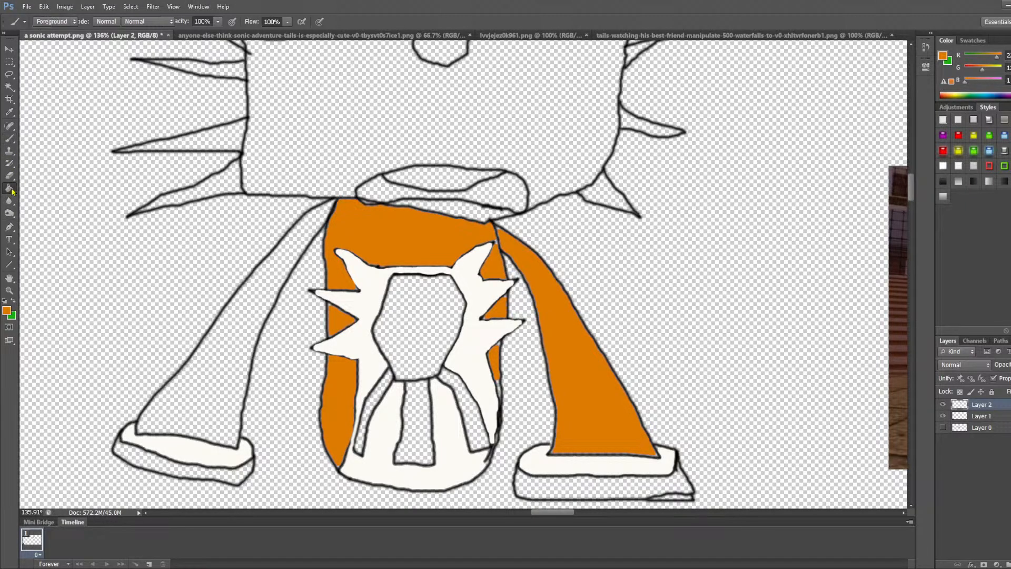
left_click(214, 356)
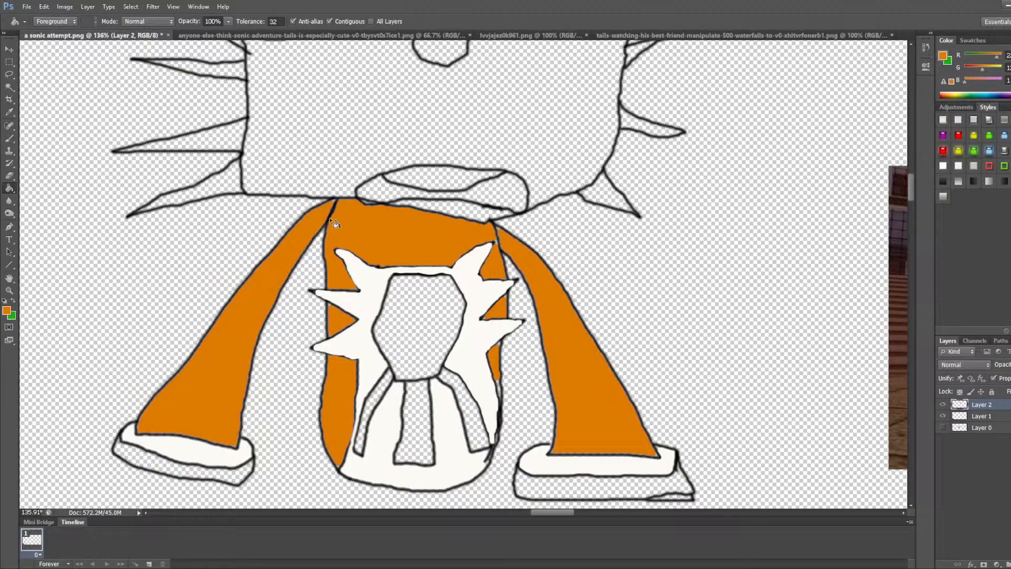
scroll(340, 198, "up", 6)
scroll(341, 211, "down", 5)
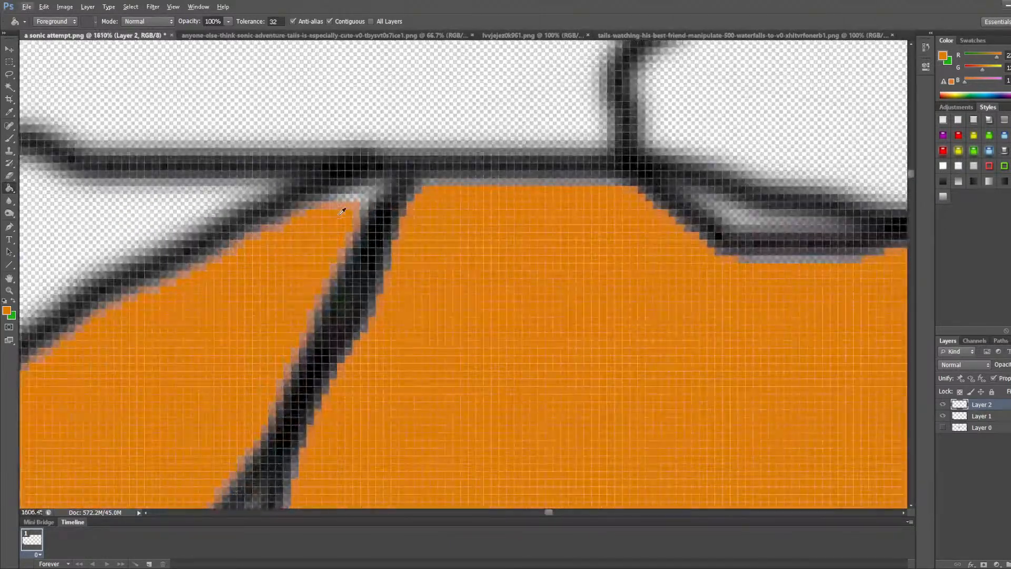
scroll(336, 274, "down", 3)
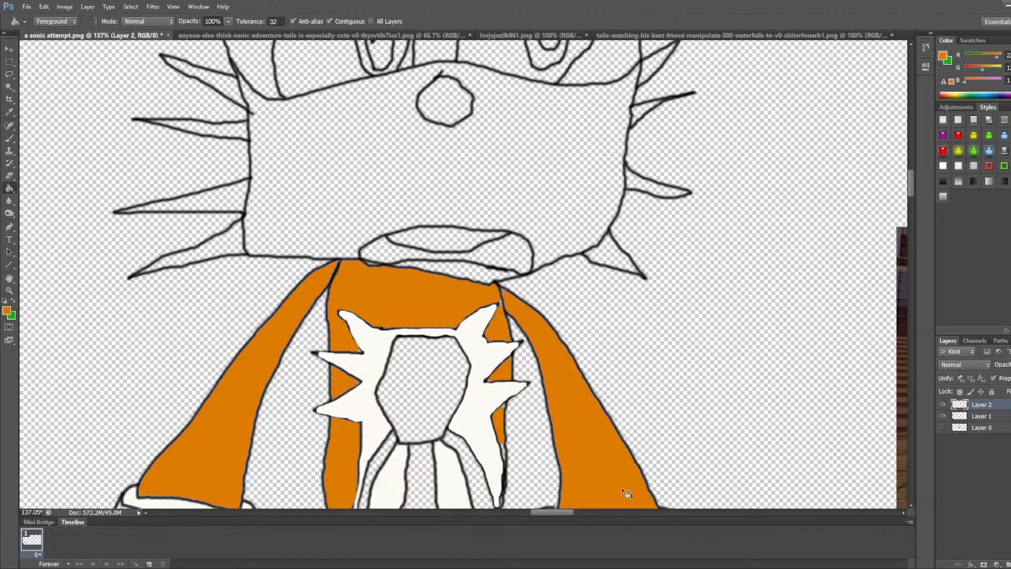
Step: Fill both sides of the head, the outer ears, and the forehead hair tuft with orange, undoing any fill that spills over the outlines
mouse_move(561, 516)
left_mouse_down()
mouse_move(581, 516)
mouse_move(562, 516)
left_mouse_up()
scroll(433, 285, "up", 8)
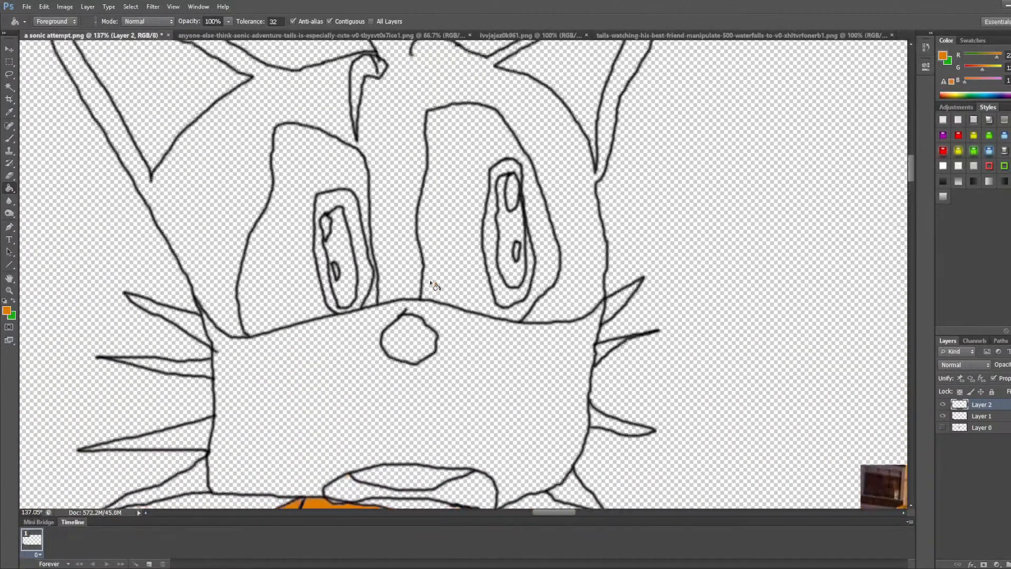
left_click(399, 230)
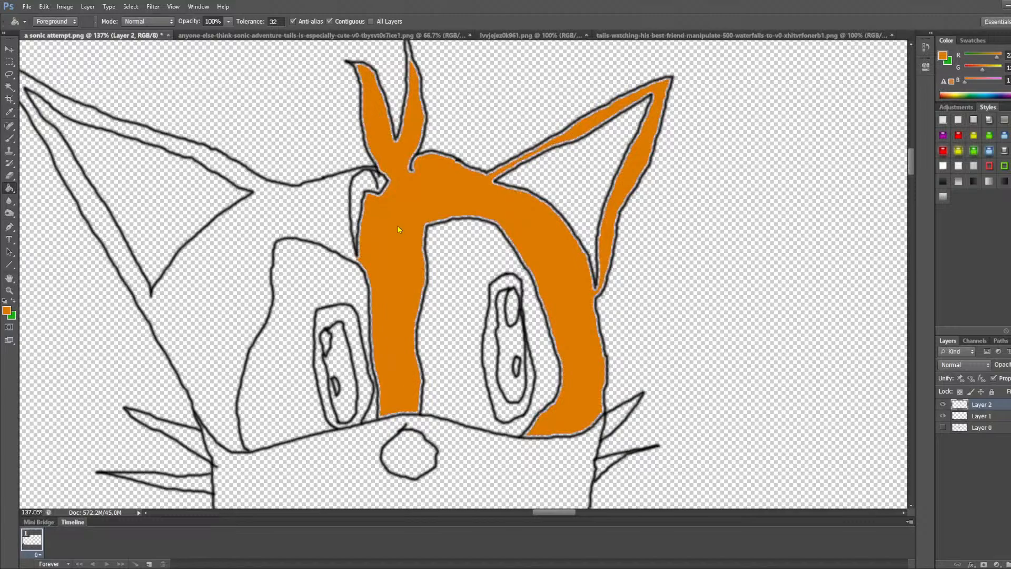
left_click(329, 218)
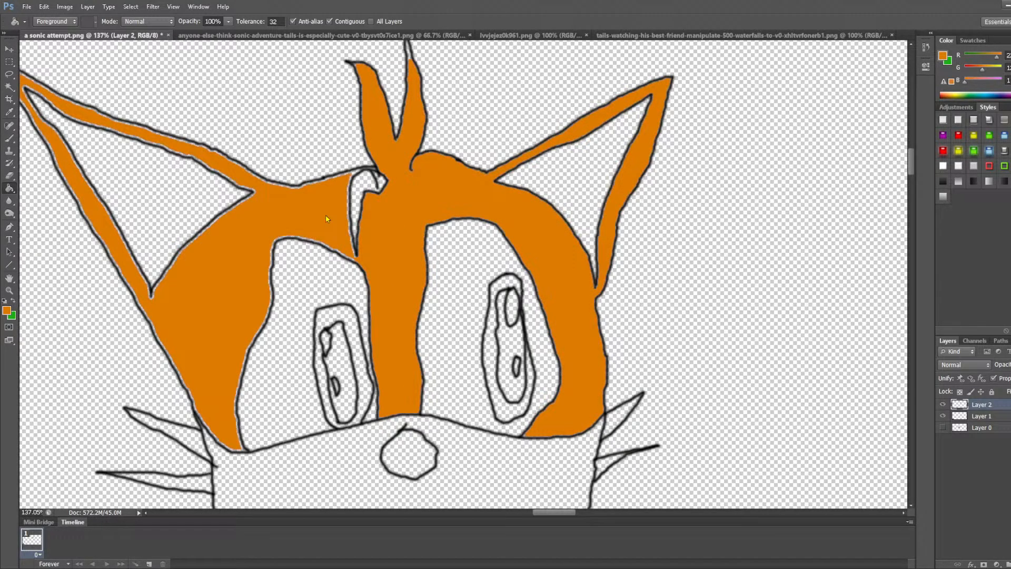
left_click(357, 195)
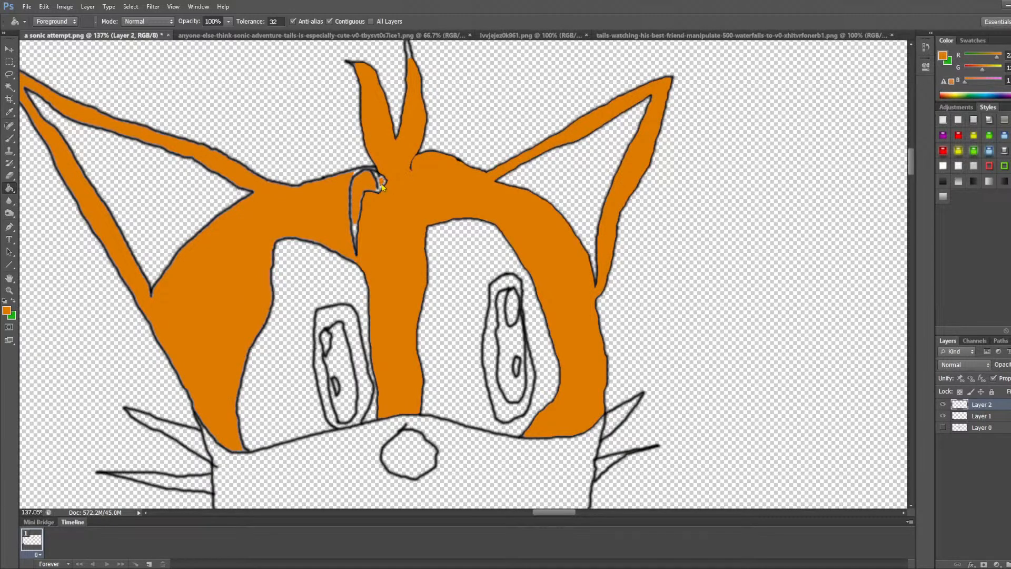
left_click(355, 234)
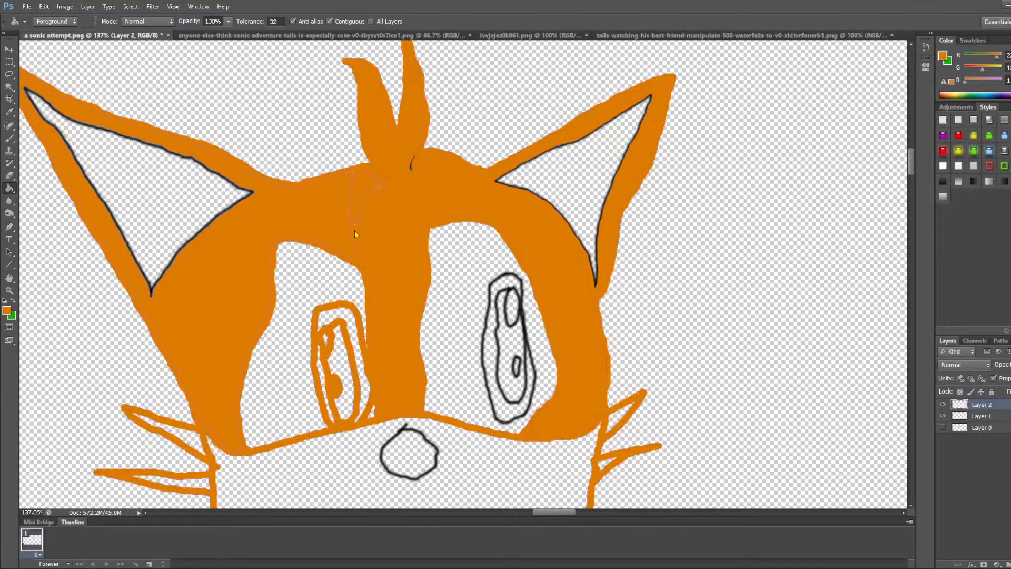
key("ctrl+z")
Step: Sample the greyish-beige inner ear colour from the reference picture and fill both inner ears with it
scroll(298, 322, "down", 4)
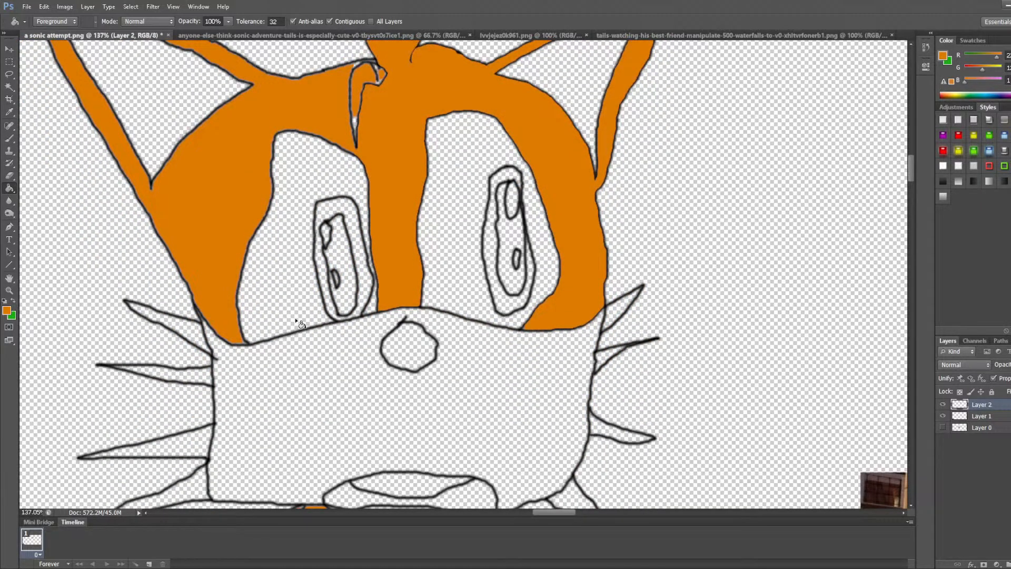
scroll(388, 292, "down", 3)
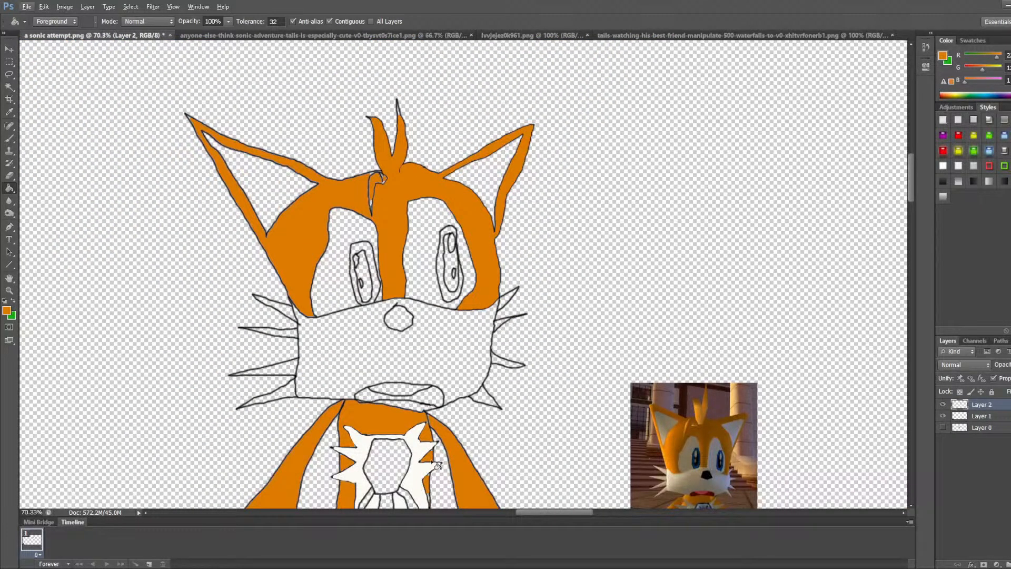
scroll(567, 373, "down", 2)
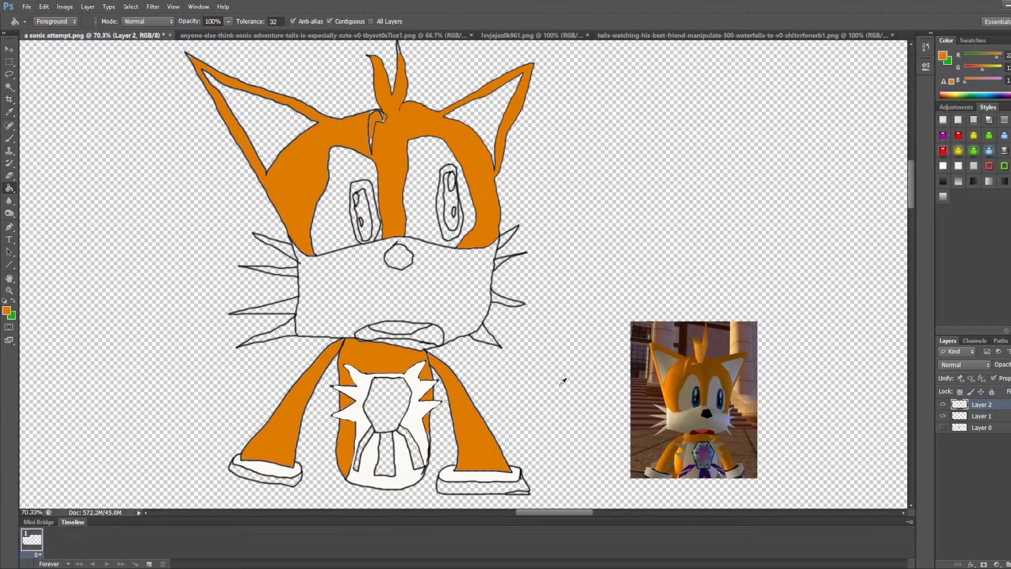
left_click(674, 356, "alt")
left_click(664, 374, "alt")
left_click(279, 132)
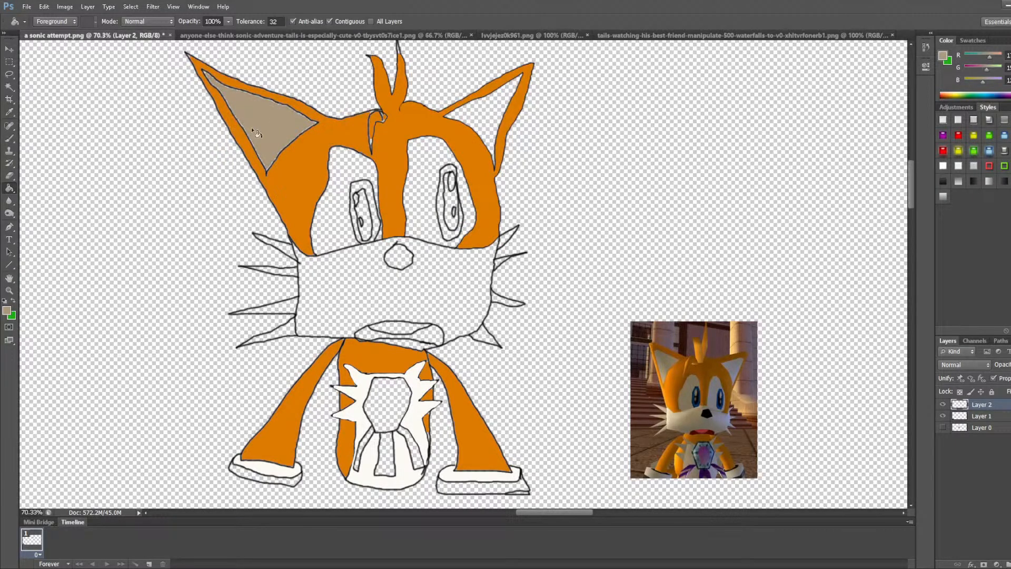
left_click(482, 111)
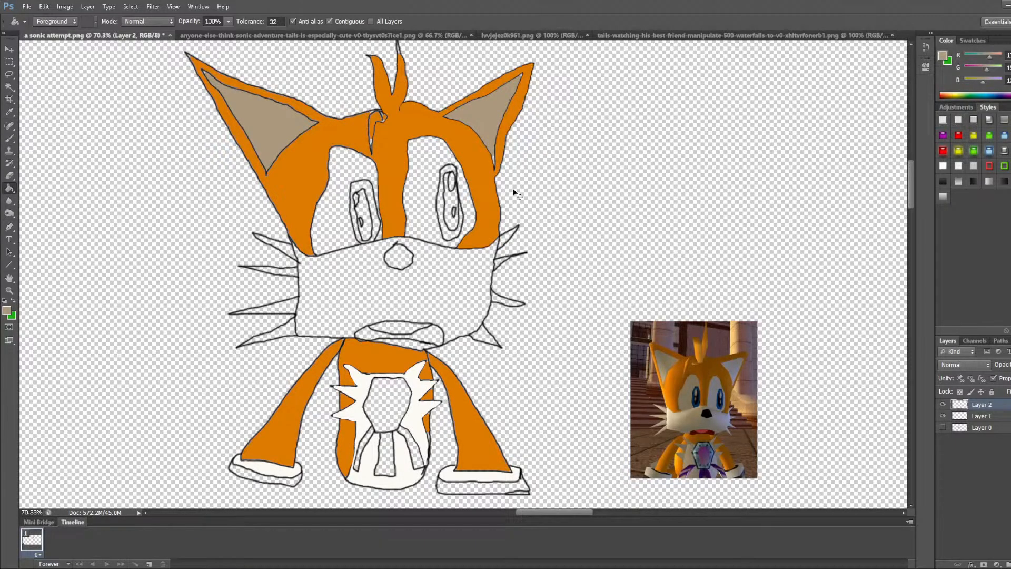
Step: Sample off-white from the chest fur and fill the muzzle and the left-hand cheek tufts with it
left_click(427, 404, "alt")
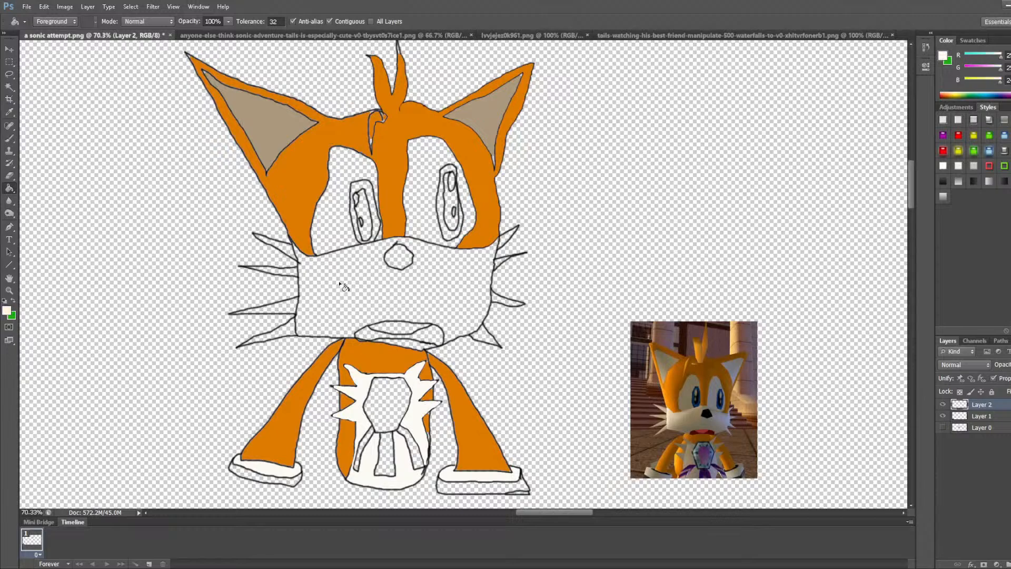
left_click(337, 300)
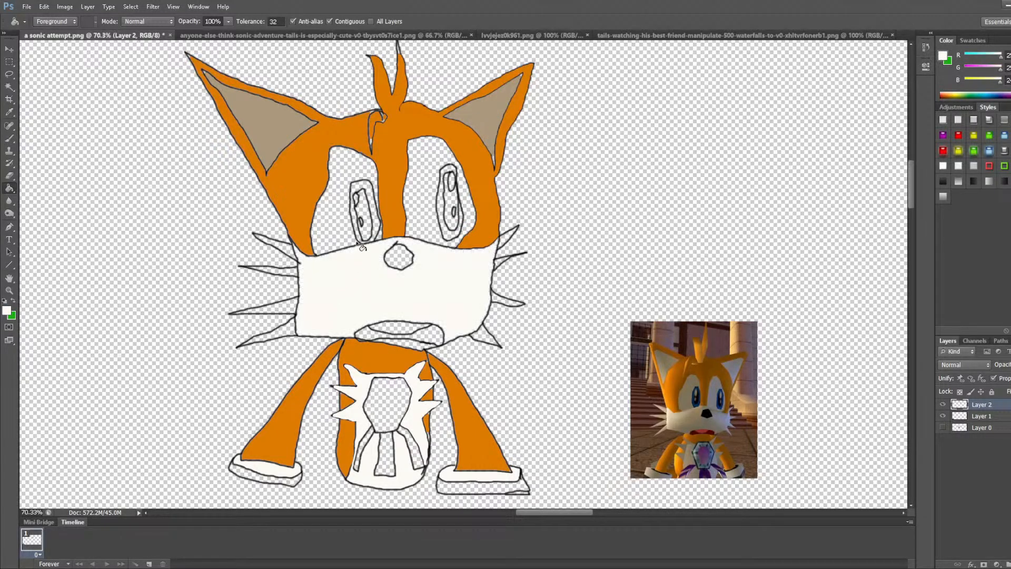
left_click(292, 332)
left_click(292, 308)
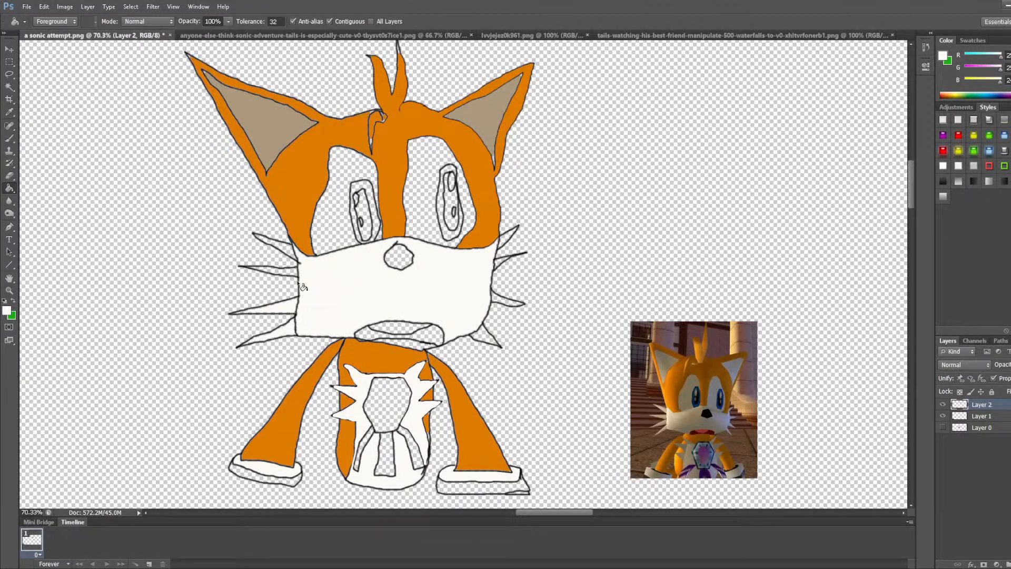
left_click(288, 249)
Step: Fill the right-hand cheek tufts and the narrow chin strip under the mouth with the same off-white
scroll(540, 261, "up", 3)
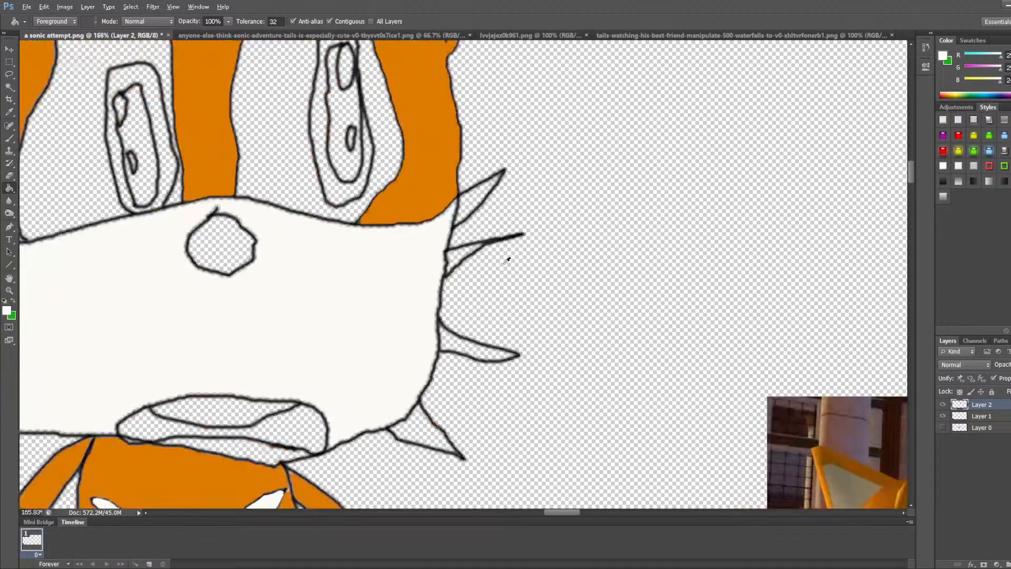
left_click(464, 257)
left_click(462, 350)
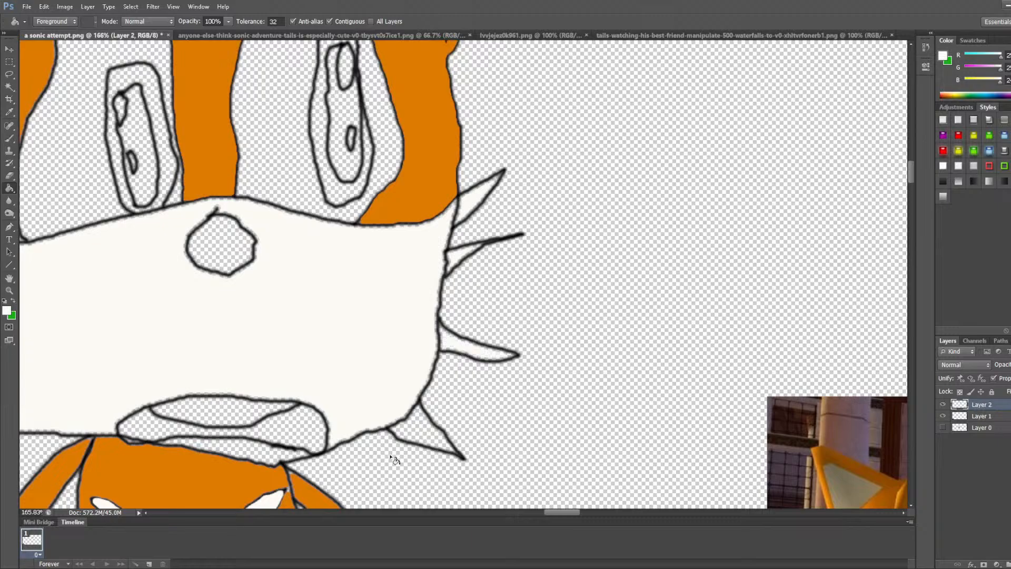
left_click(424, 436)
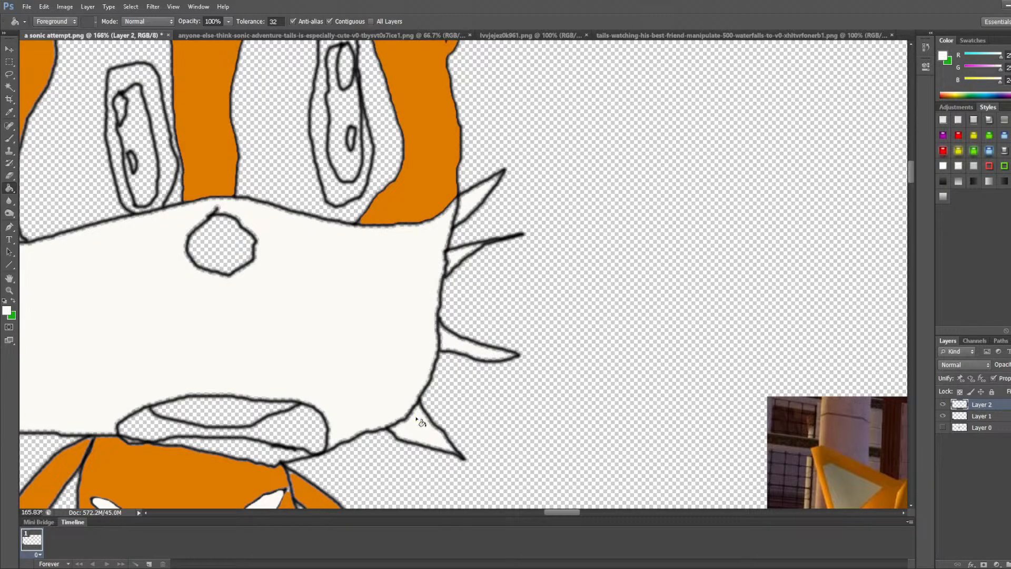
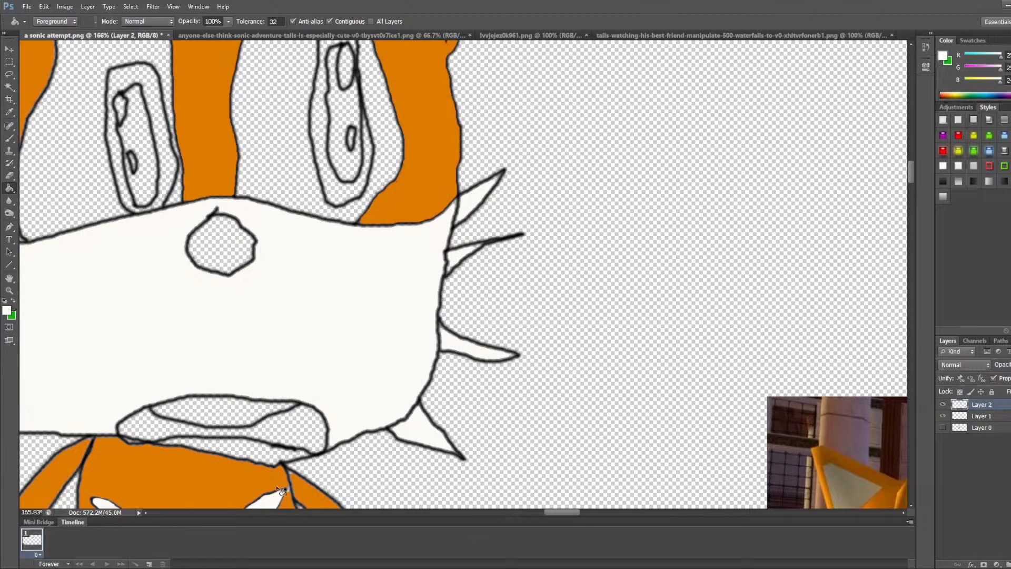
left_click(269, 461)
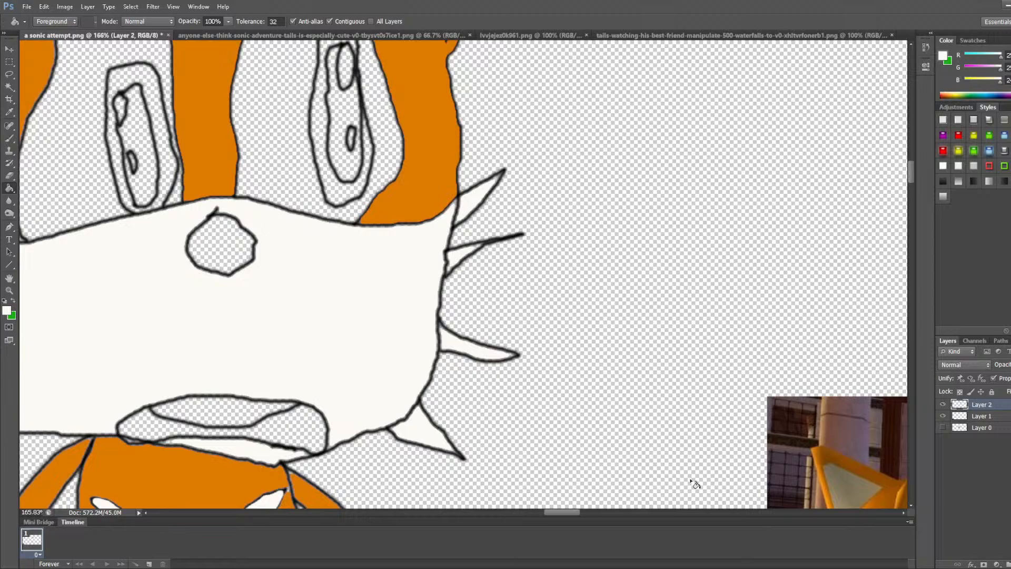
left_click_drag(576, 515, 562, 510)
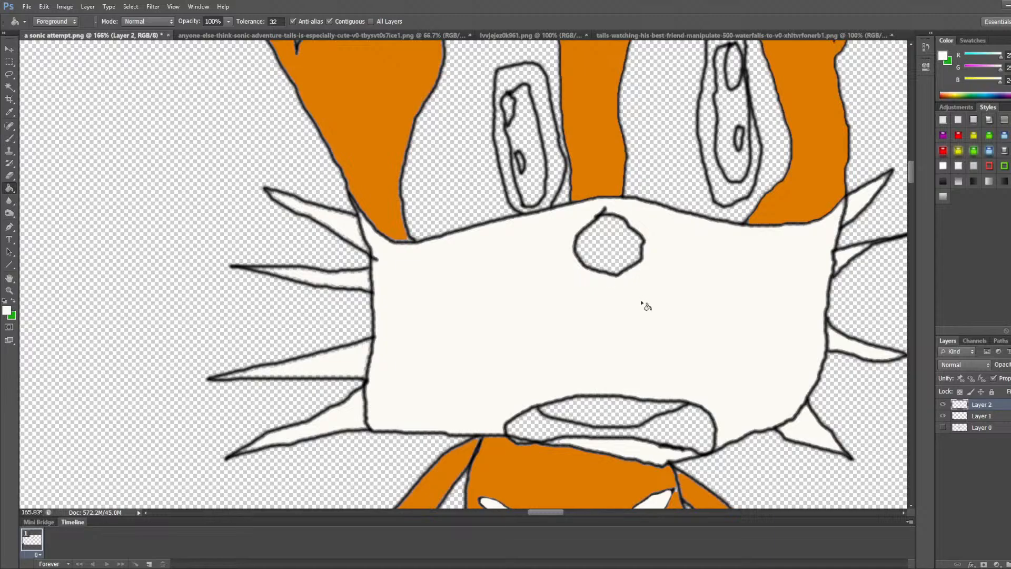
Step: Brush off-white over the line dividing the uppermost left-hand cheek tuft from the muzzle and cover the unfilled edges inside the tuft
left_click(9, 139)
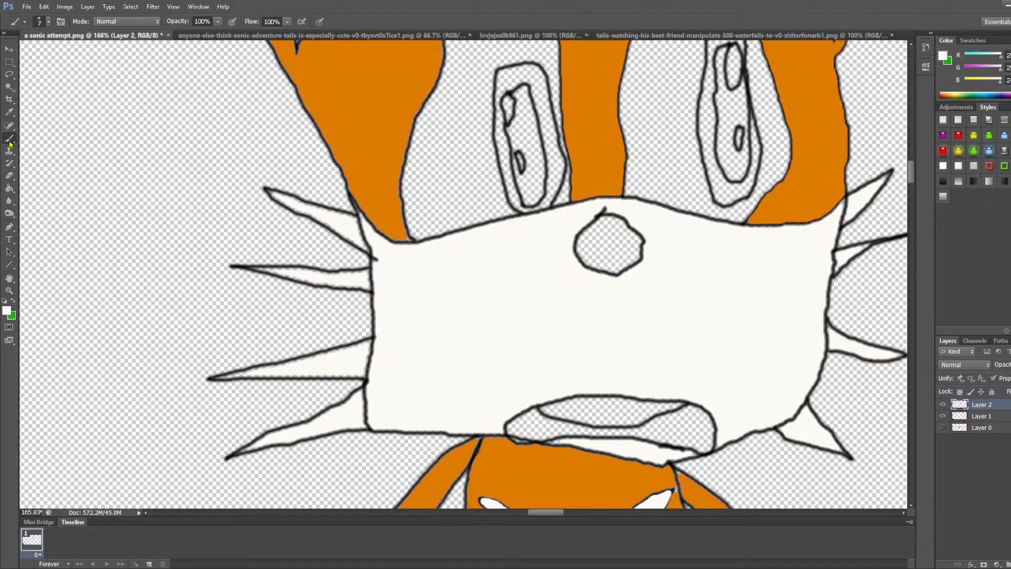
scroll(357, 180, "up", 10)
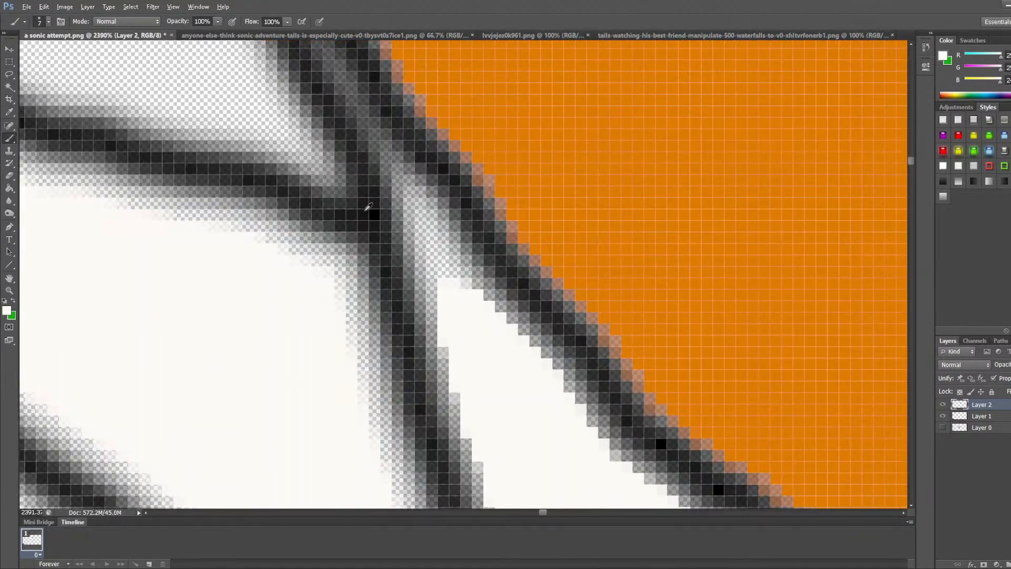
left_click(369, 206, "alt")
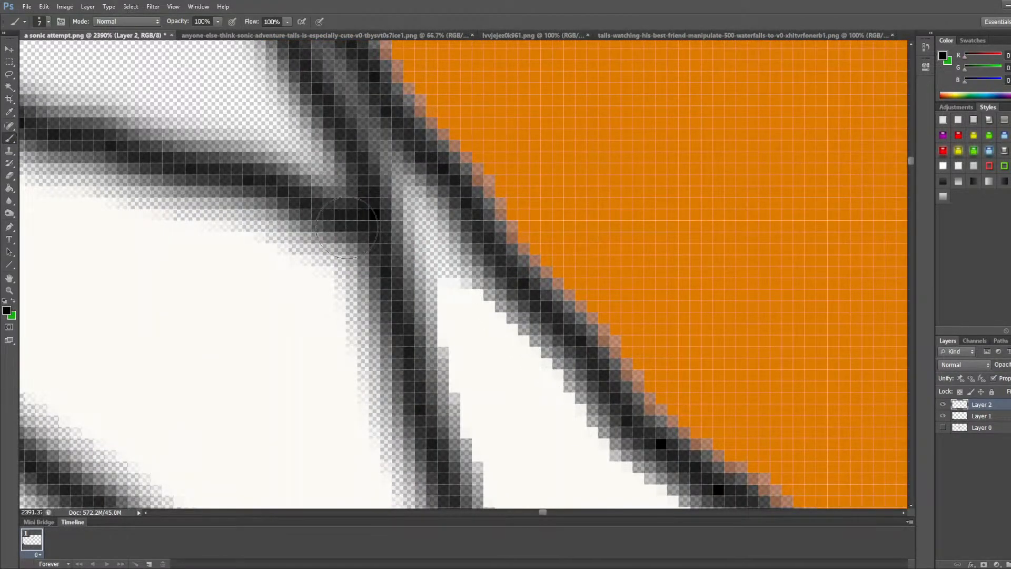
left_click(300, 308, "alt")
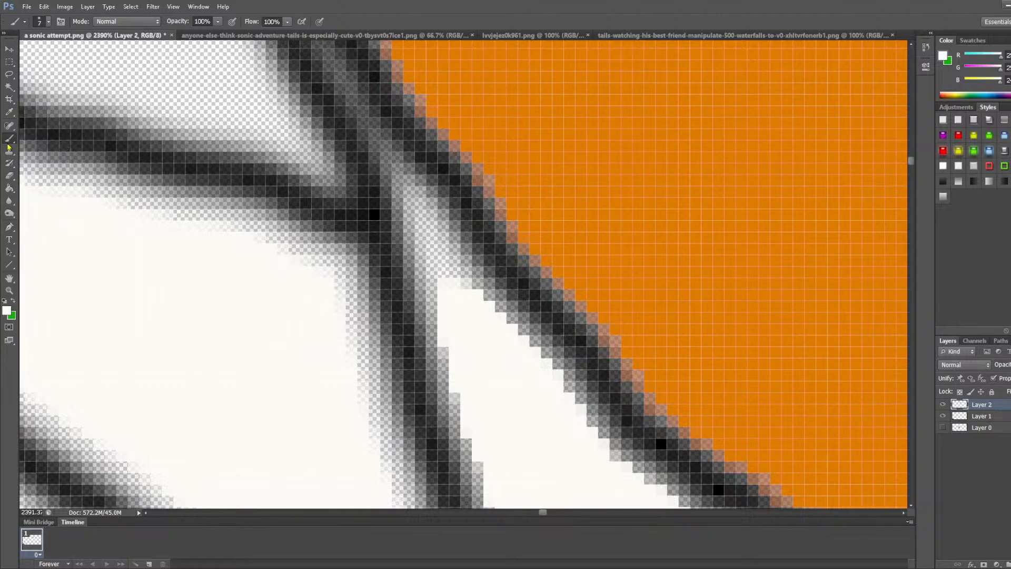
scroll(303, 343, "down", 4)
key("alt")
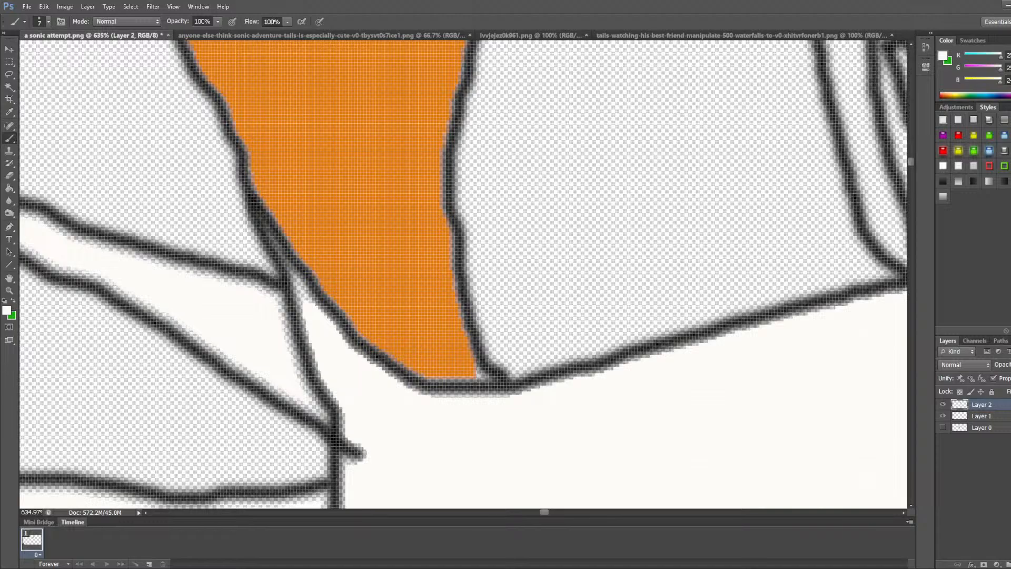
mouse_move(281, 307)
left_mouse_down()
mouse_move(307, 333)
mouse_move(264, 310)
mouse_move(297, 331)
mouse_move(277, 307)
mouse_move(311, 327)
mouse_move(266, 338)
mouse_move(359, 422)
mouse_move(291, 369)
mouse_move(346, 407)
mouse_move(292, 347)
mouse_move(330, 380)
mouse_move(307, 352)
mouse_move(299, 350)
mouse_move(316, 390)
mouse_move(375, 470)
mouse_move(349, 423)
mouse_move(74, 263)
left_mouse_up()
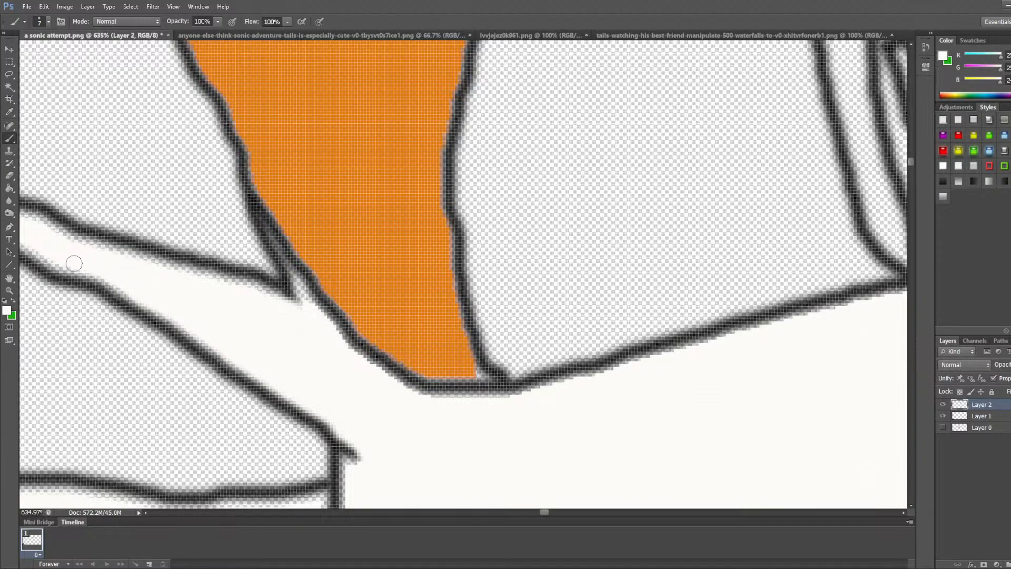
left_click_drag(309, 306, 296, 285)
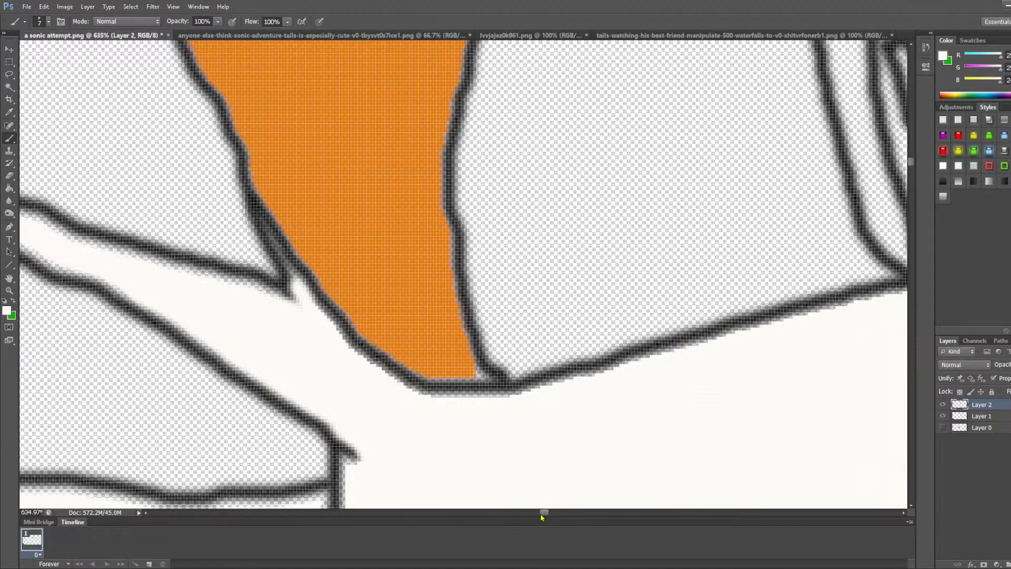
left_click_drag(542, 513, 538, 512)
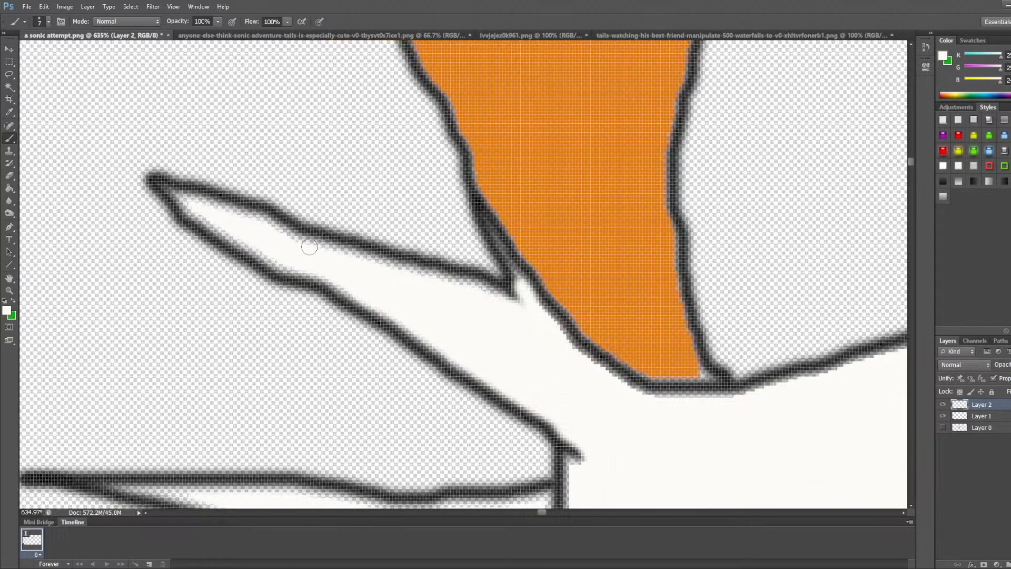
mouse_move(323, 274)
left_mouse_down()
mouse_move(285, 264)
mouse_move(182, 202)
mouse_move(363, 261)
mouse_move(416, 266)
mouse_move(503, 306)
left_mouse_up()
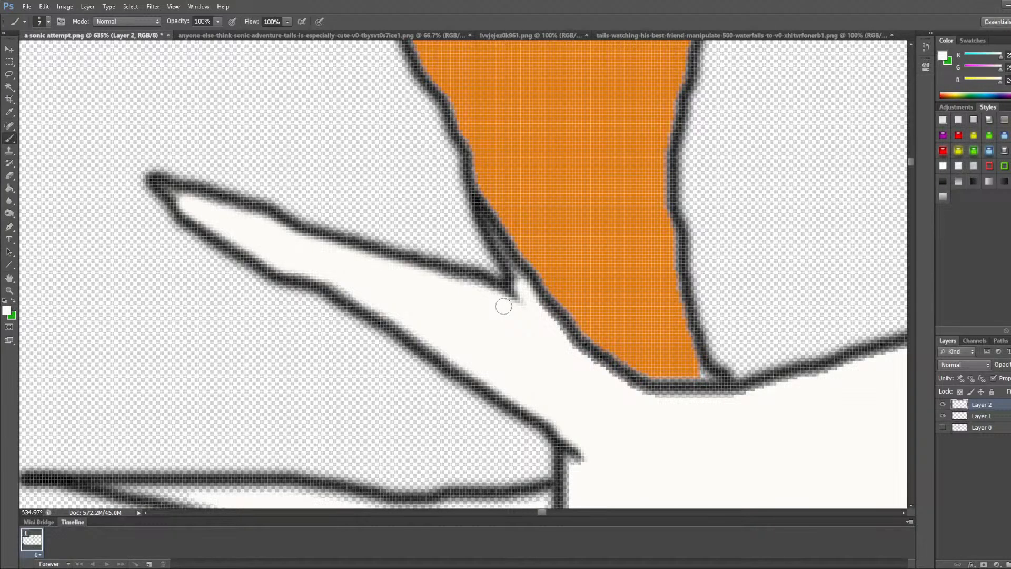
Step: Brush off-white over the line dividing the second left-hand cheek tuft from the muzzle, undoing any stray stroke
scroll(500, 309, "down", 5)
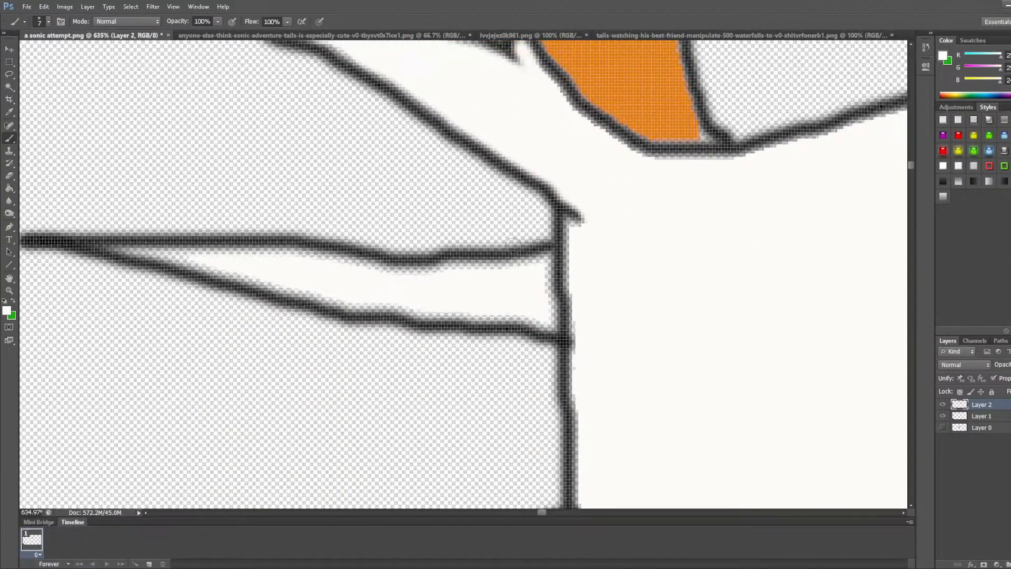
mouse_move(531, 260)
left_mouse_down()
mouse_move(607, 251)
mouse_move(560, 261)
mouse_move(584, 266)
mouse_move(460, 295)
mouse_move(579, 300)
mouse_move(590, 291)
mouse_move(536, 315)
mouse_move(584, 325)
mouse_move(524, 322)
mouse_move(560, 327)
mouse_move(594, 312)
mouse_move(551, 301)
mouse_move(586, 295)
mouse_move(559, 303)
mouse_move(526, 289)
mouse_move(494, 300)
mouse_move(595, 268)
mouse_move(499, 276)
mouse_move(604, 250)
mouse_move(437, 270)
mouse_move(203, 260)
left_mouse_up()
key("ctrl+z")
scroll(709, 296, "down", 5)
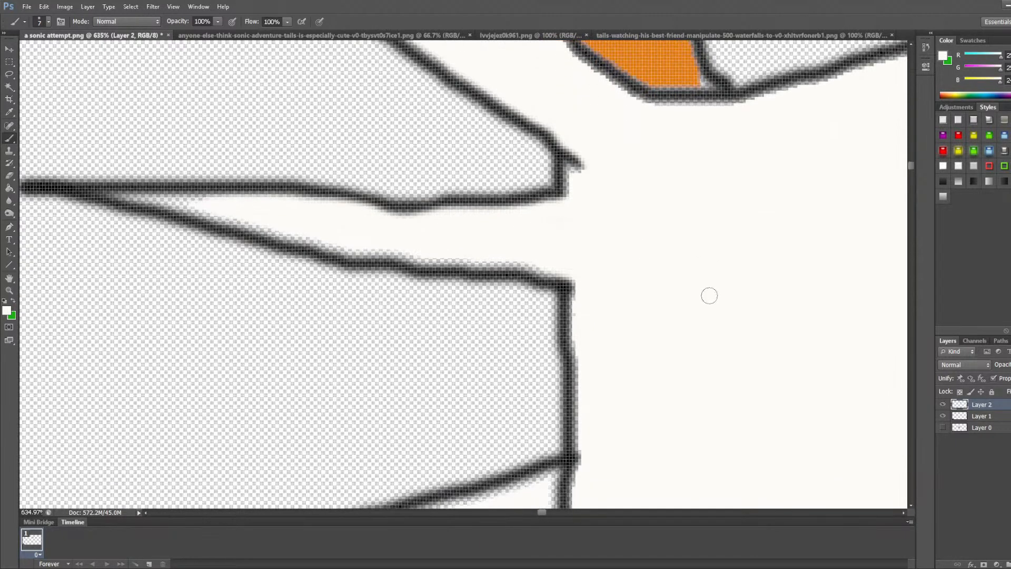
Step: Paint out the line between the third left-hand cheek tuft and the muzzle with off-white
scroll(675, 336, "down", 3)
scroll(606, 241, "down", 10)
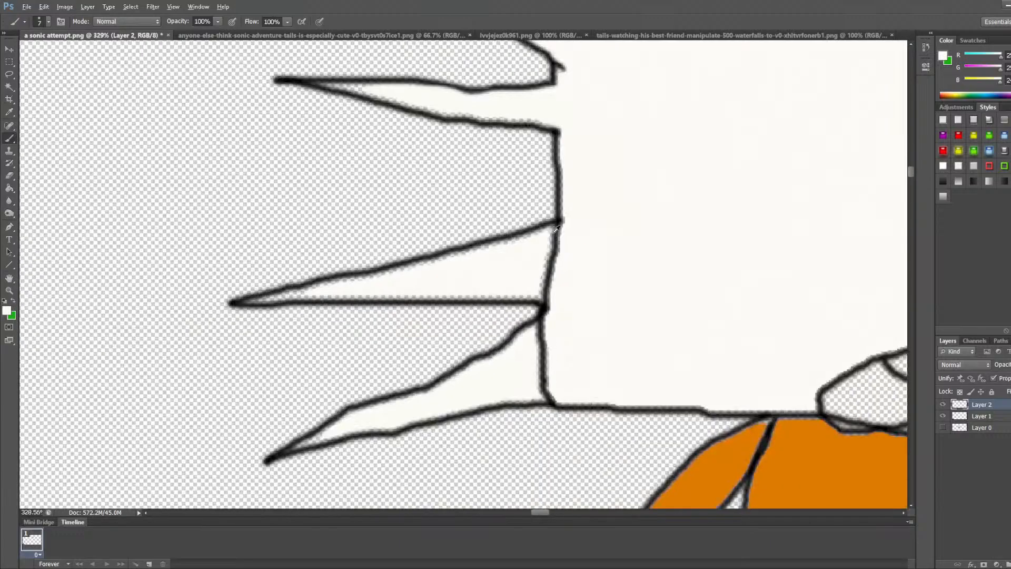
scroll(606, 241, "up", 10)
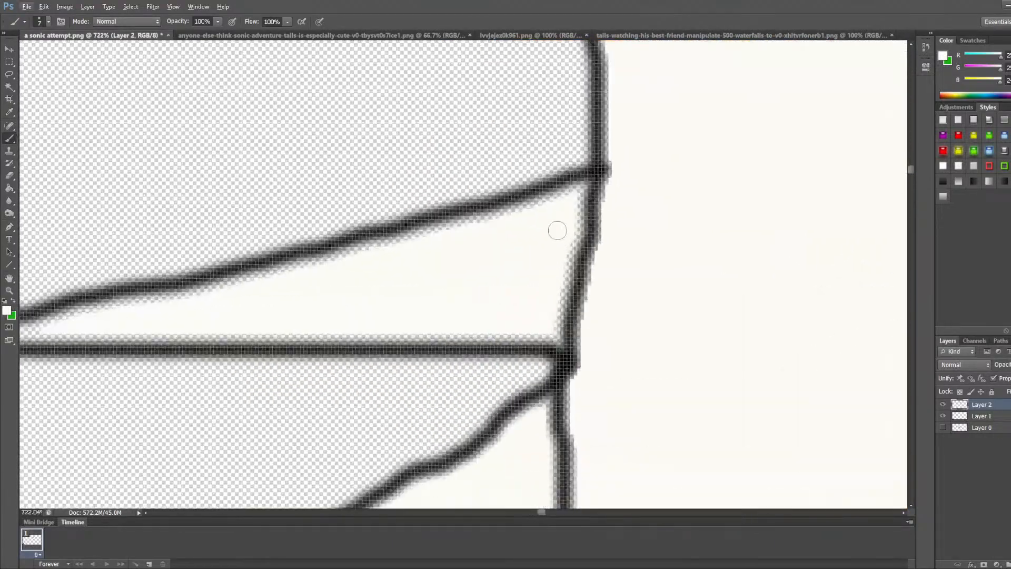
left_click_drag(566, 202, 652, 176)
mouse_move(485, 219)
left_mouse_down()
mouse_move(653, 205)
mouse_move(564, 210)
mouse_move(573, 228)
mouse_move(545, 232)
mouse_move(631, 222)
mouse_move(530, 250)
mouse_move(698, 218)
mouse_move(482, 280)
mouse_move(609, 261)
mouse_move(493, 302)
mouse_move(634, 291)
mouse_move(582, 301)
mouse_move(552, 293)
mouse_move(652, 281)
mouse_move(480, 332)
mouse_move(516, 320)
mouse_move(606, 324)
mouse_move(537, 326)
mouse_move(599, 346)
left_mouse_up()
Step: Paint out the line between the lowest left-hand cheek tuft and the muzzle, and fill the tuft's unpainted tip with off-white
scroll(599, 346, "down", 3)
mouse_move(576, 277)
left_mouse_down()
mouse_move(535, 307)
mouse_move(613, 280)
mouse_move(533, 321)
mouse_move(601, 282)
mouse_move(563, 302)
left_mouse_up()
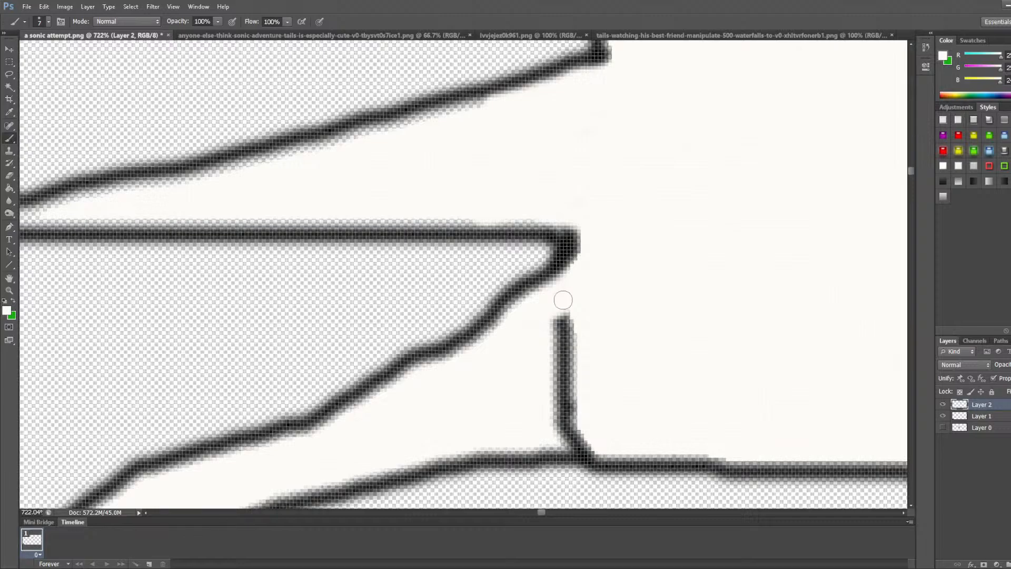
mouse_move(563, 300)
left_mouse_down()
mouse_move(546, 331)
mouse_move(599, 298)
mouse_move(547, 342)
mouse_move(620, 321)
mouse_move(525, 351)
mouse_move(583, 342)
mouse_move(556, 359)
mouse_move(579, 368)
mouse_move(544, 377)
mouse_move(600, 371)
mouse_move(558, 387)
mouse_move(596, 399)
mouse_move(531, 414)
mouse_move(573, 399)
mouse_move(548, 409)
mouse_move(600, 412)
mouse_move(530, 428)
mouse_move(603, 421)
mouse_move(515, 438)
mouse_move(584, 428)
mouse_move(619, 430)
mouse_move(542, 442)
mouse_move(623, 441)
mouse_move(379, 456)
left_mouse_up()
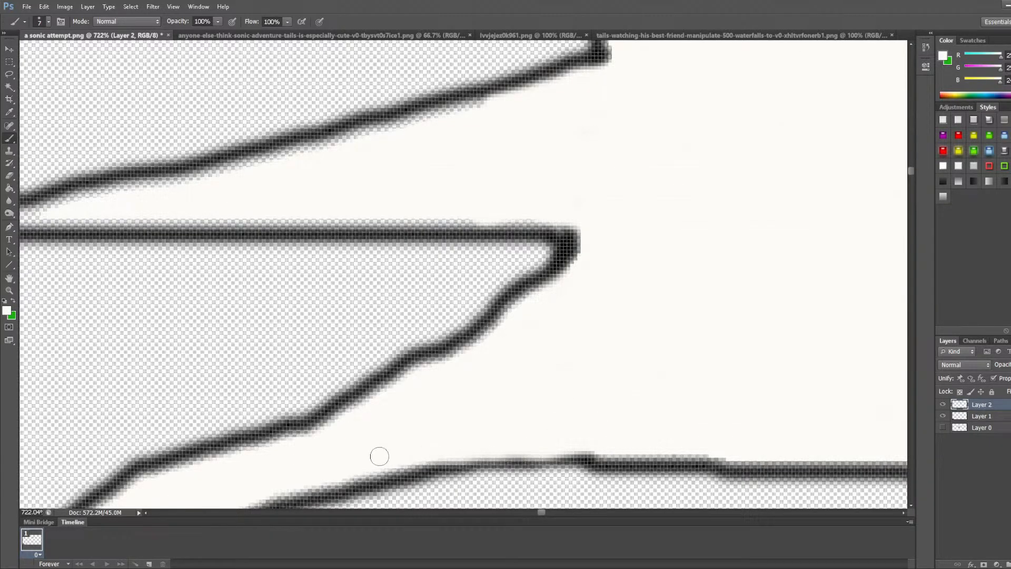
scroll(503, 345, "down", 3)
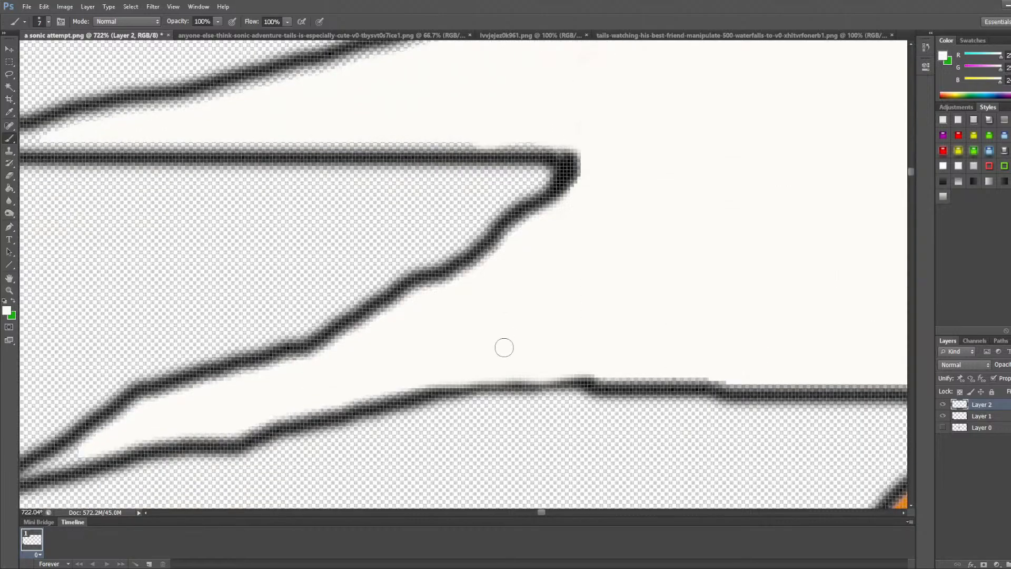
key("Return")
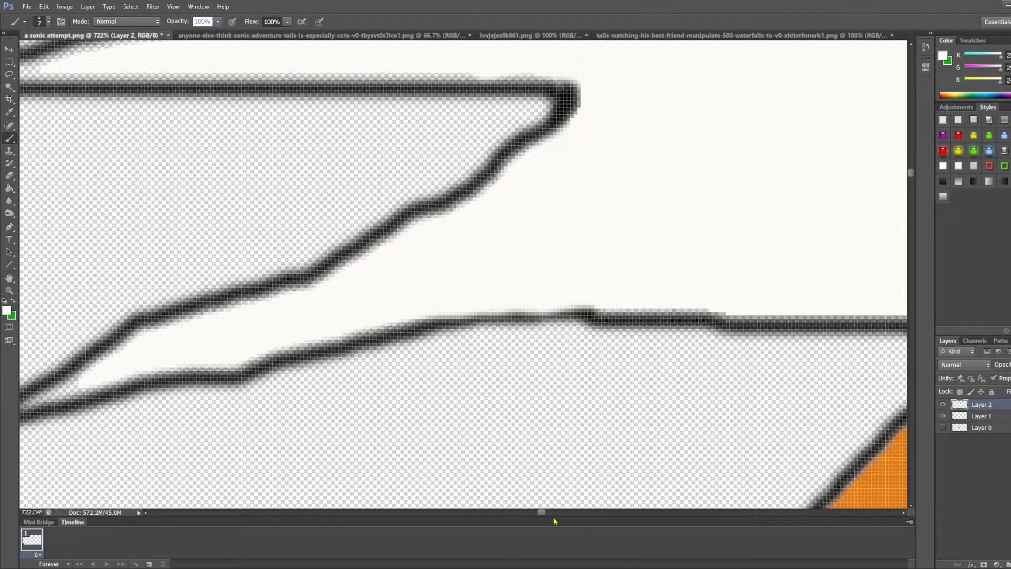
left_click_drag(541, 512, 537, 512)
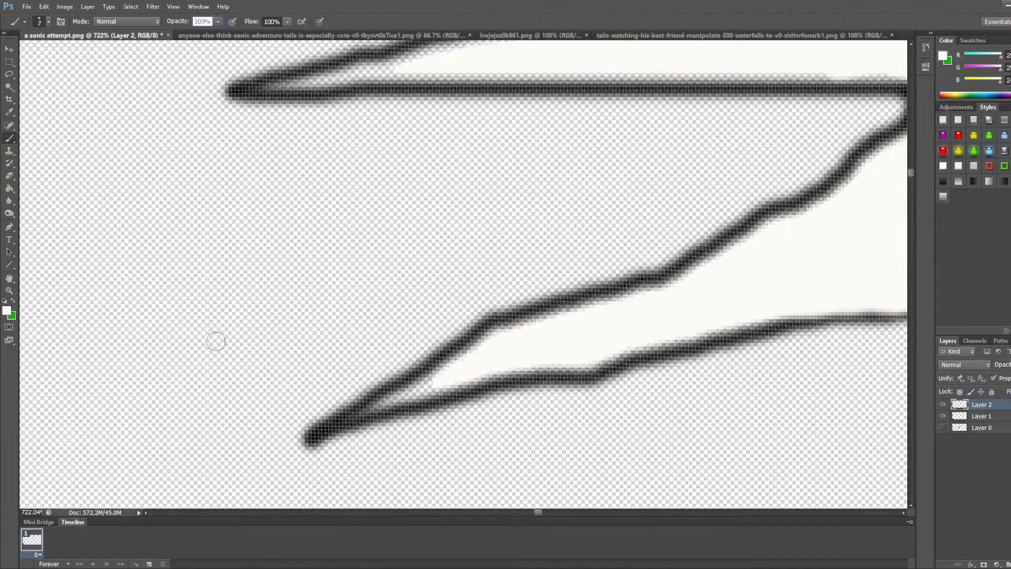
left_click_drag(382, 404, 402, 395)
mouse_move(465, 374)
left_mouse_down()
mouse_move(451, 377)
mouse_move(485, 343)
mouse_move(622, 303)
left_mouse_up()
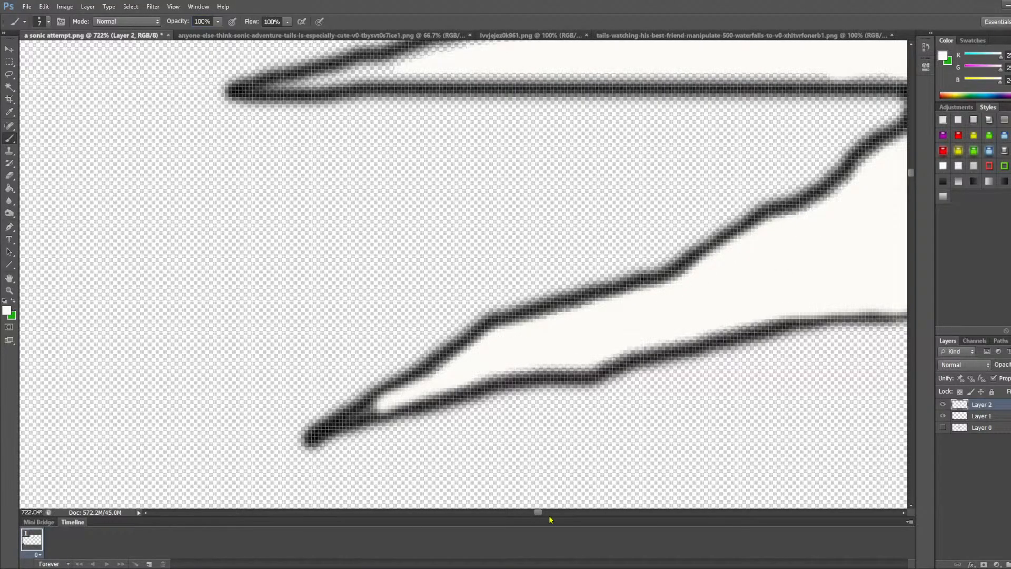
Step: Brush off-white over the line separating the lowest right-hand cheek tuft from the muzzle
left_click_drag(540, 516, 565, 516)
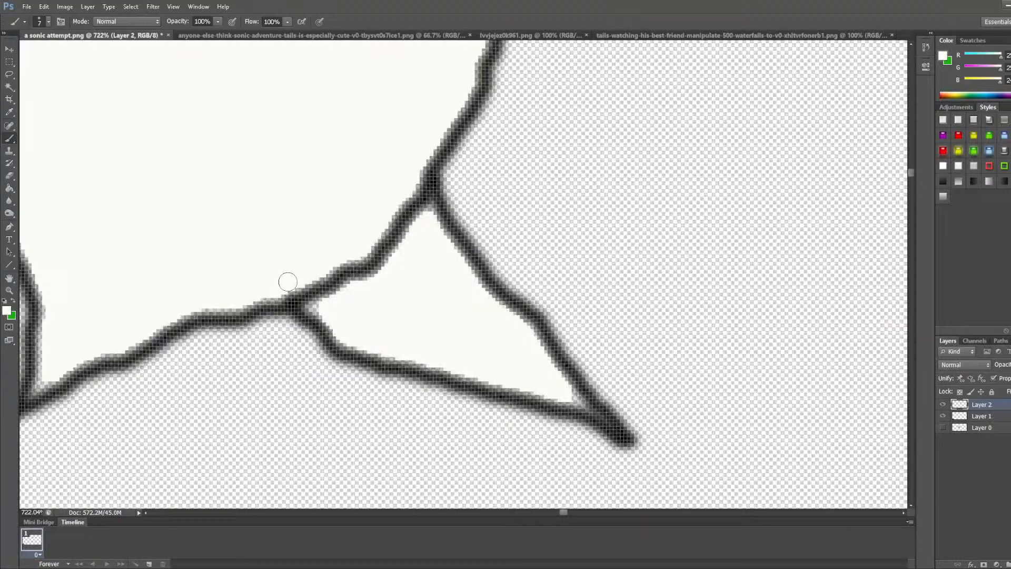
mouse_move(289, 282)
left_mouse_down()
mouse_move(341, 310)
mouse_move(273, 278)
mouse_move(346, 283)
mouse_move(332, 274)
mouse_move(355, 293)
mouse_move(329, 282)
mouse_move(364, 289)
mouse_move(336, 249)
mouse_move(412, 297)
mouse_move(355, 254)
mouse_move(387, 255)
mouse_move(365, 232)
mouse_move(414, 272)
mouse_move(338, 226)
mouse_move(442, 286)
mouse_move(391, 204)
mouse_move(414, 252)
mouse_move(371, 199)
mouse_move(408, 264)
left_mouse_up()
mouse_move(415, 218)
left_mouse_down()
mouse_move(419, 230)
mouse_move(397, 183)
left_mouse_up()
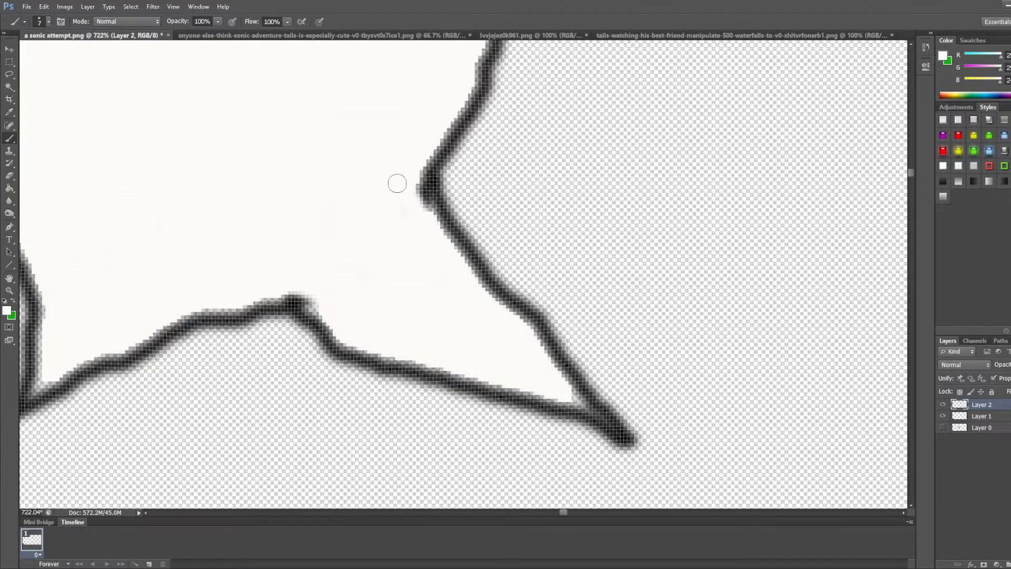
Step: Paint out the lines joining the two middle right-hand cheek tufts to the muzzle and fill their unpainted edges with off-white
scroll(413, 244, "up", 5)
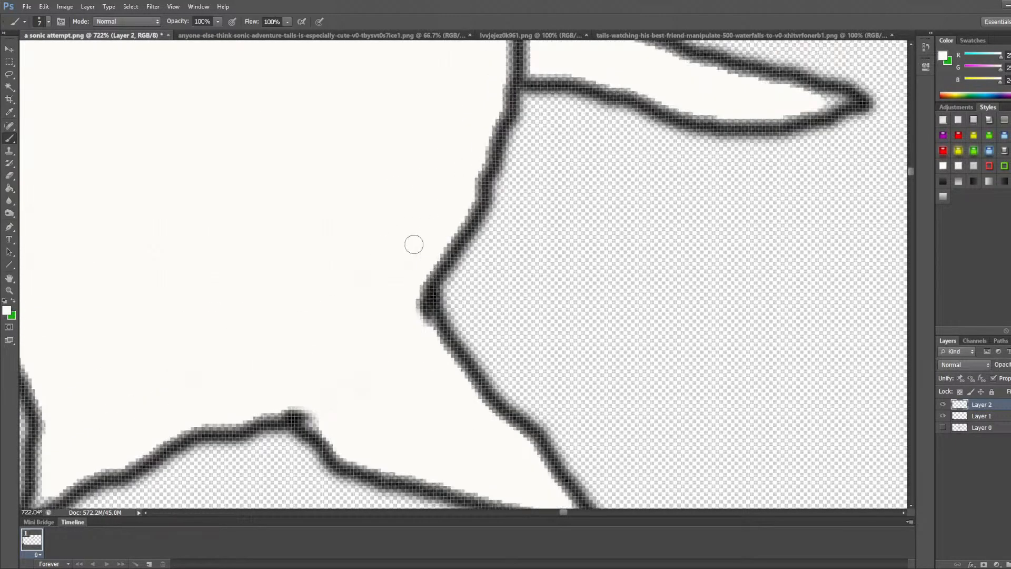
scroll(418, 238, "up", 2)
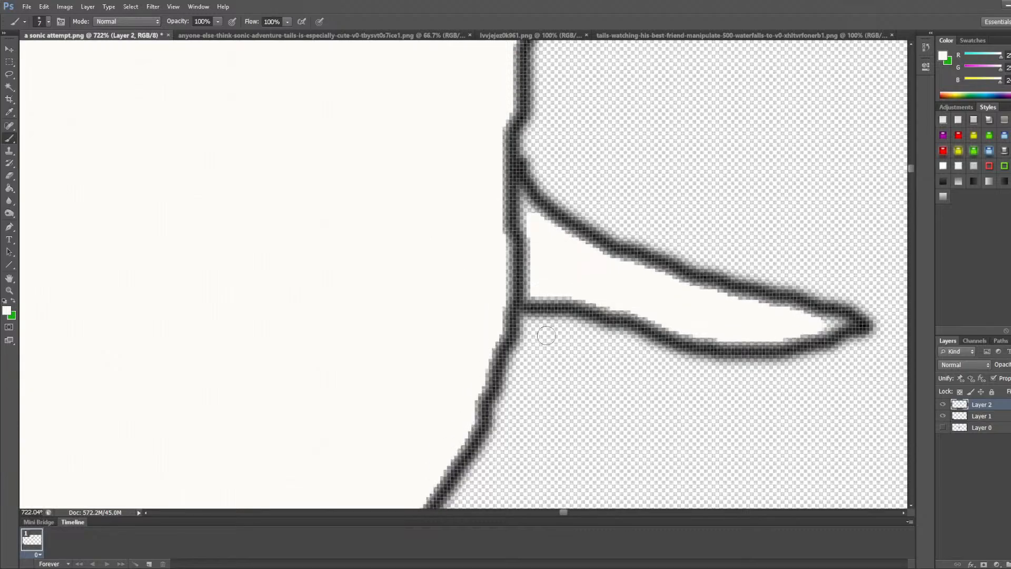
mouse_move(541, 285)
left_mouse_down()
mouse_move(462, 288)
mouse_move(550, 276)
mouse_move(482, 284)
mouse_move(525, 272)
mouse_move(478, 254)
mouse_move(533, 257)
mouse_move(494, 228)
mouse_move(545, 244)
mouse_move(474, 196)
mouse_move(528, 226)
mouse_move(491, 188)
mouse_move(498, 206)
mouse_move(521, 224)
mouse_move(510, 189)
mouse_move(486, 172)
left_mouse_up()
scroll(486, 172, "up", 10)
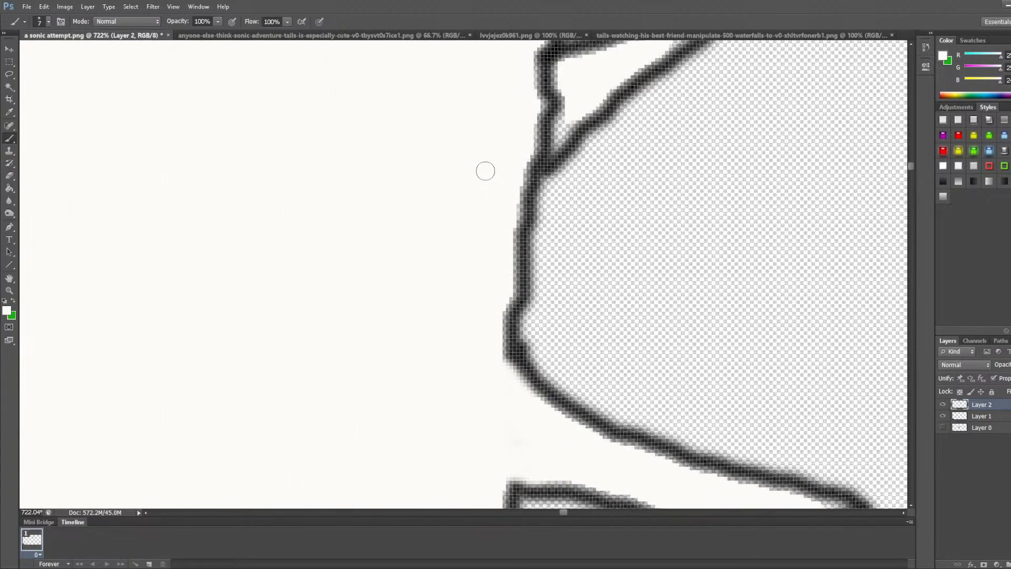
mouse_move(527, 262)
left_mouse_down()
mouse_move(588, 212)
mouse_move(510, 249)
mouse_move(553, 223)
mouse_move(528, 257)
mouse_move(591, 203)
mouse_move(513, 220)
mouse_move(568, 195)
mouse_move(512, 209)
mouse_move(571, 184)
left_mouse_up()
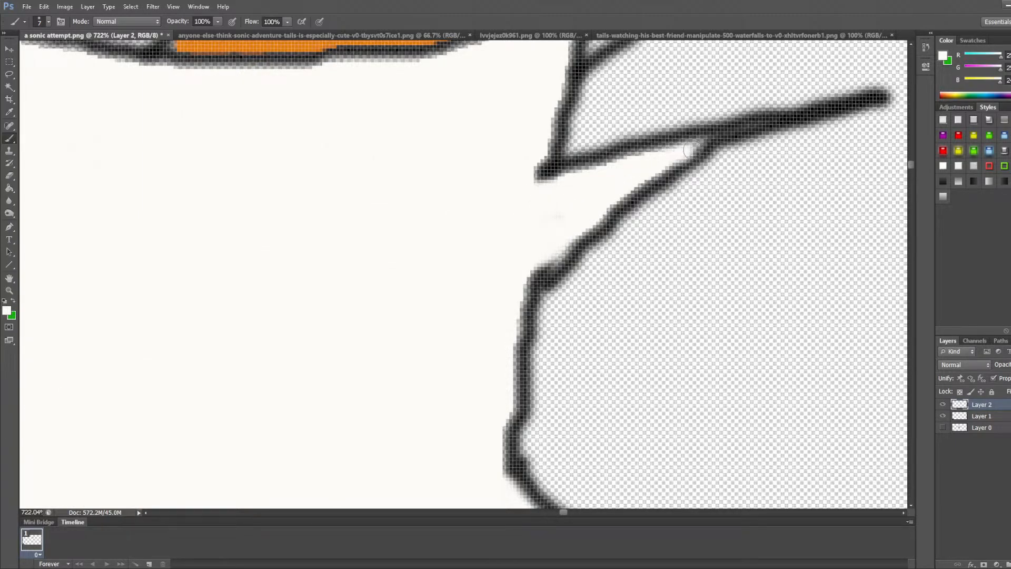
Step: Paint out the line between the topmost right-hand cheek tuft and the muzzle with off-white, and fill the tuft's unpainted edge
scroll(609, 210, "up", 3)
scroll(610, 210, "up", 1)
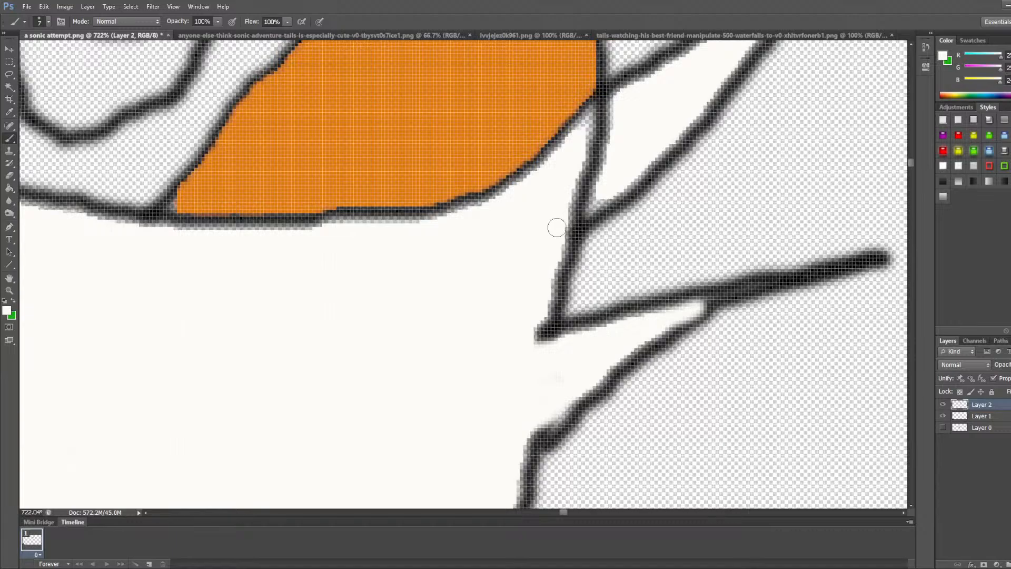
mouse_move(557, 228)
left_mouse_down()
mouse_move(612, 182)
mouse_move(566, 210)
mouse_move(624, 145)
mouse_move(571, 164)
mouse_move(551, 186)
mouse_move(583, 166)
mouse_move(581, 183)
mouse_move(627, 142)
mouse_move(580, 160)
mouse_move(613, 124)
mouse_move(575, 146)
mouse_move(631, 98)
left_mouse_up()
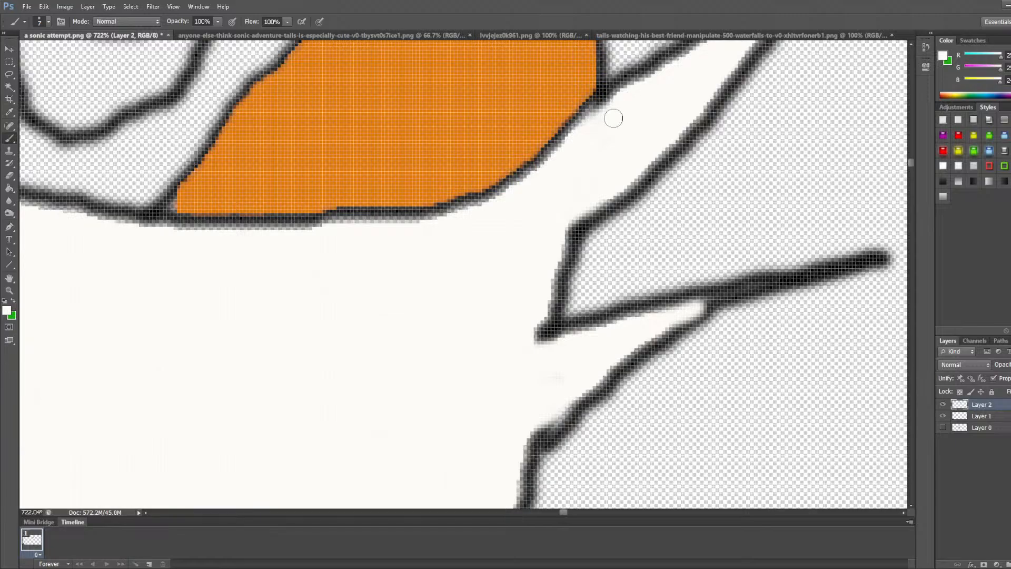
scroll(613, 118, "up", 3)
left_click_drag(732, 126, 782, 86)
scroll(636, 222, "down", 10)
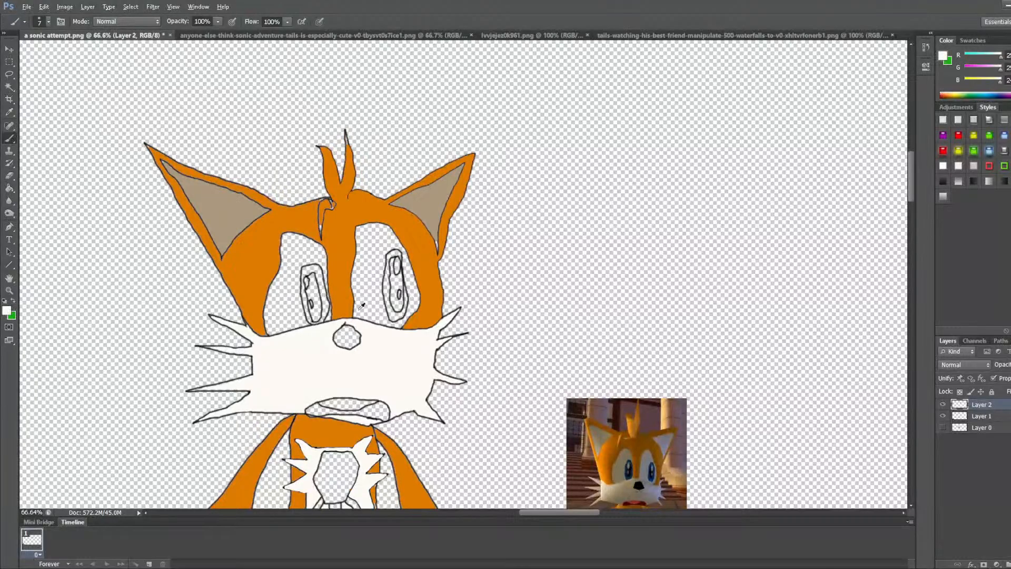
Step: Fill the upper highlight of the left-hand eye with off-white using the Paint Bucket
scroll(362, 305, "up", 2)
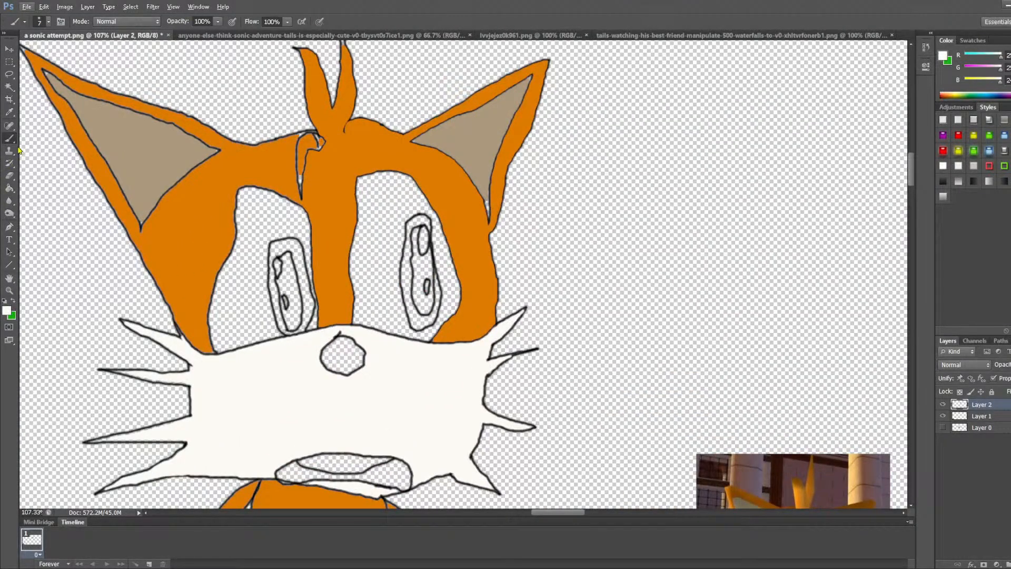
left_click(10, 188)
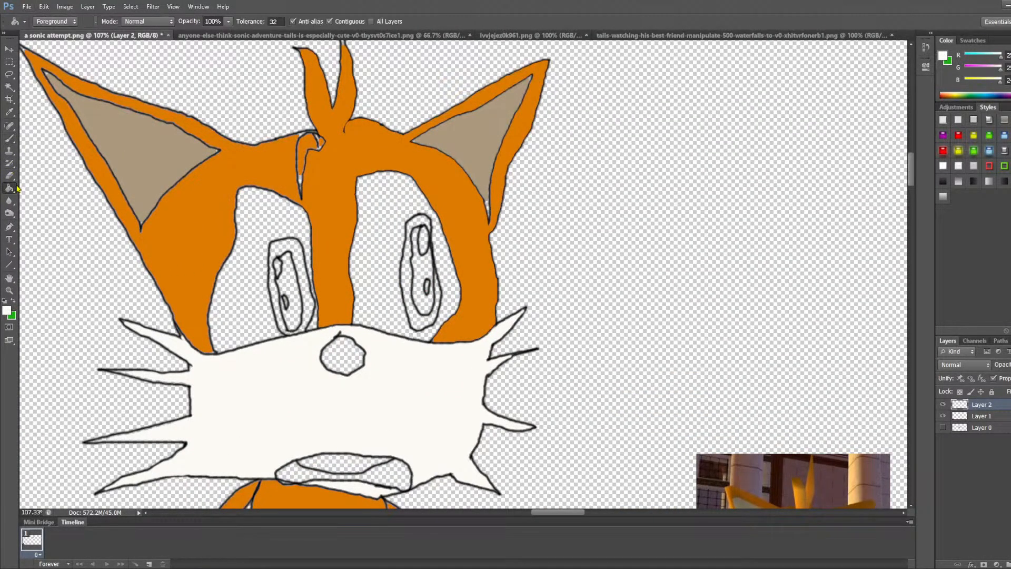
scroll(108, 214, "up", 2)
key("alt")
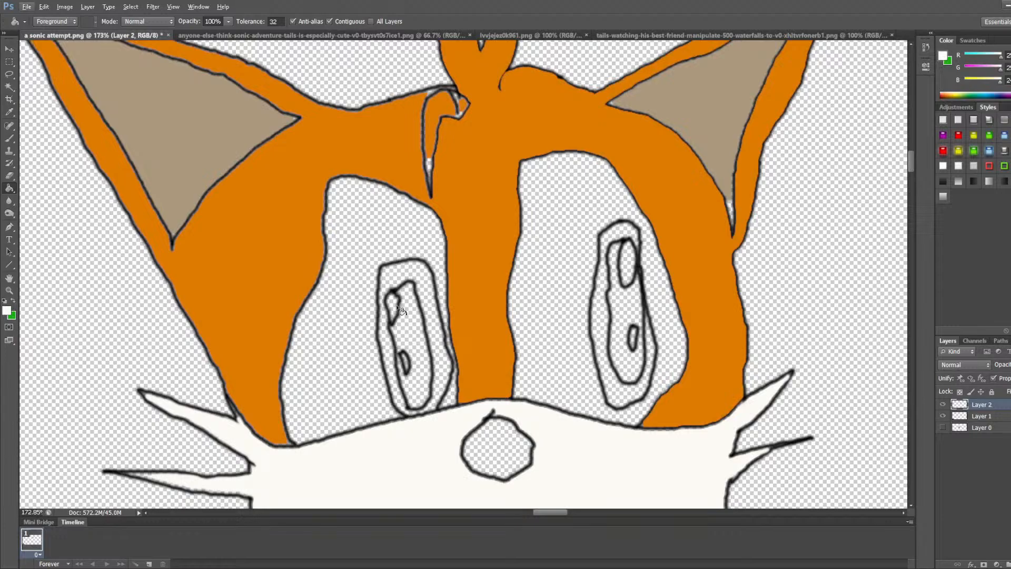
scroll(408, 339, "up", 5)
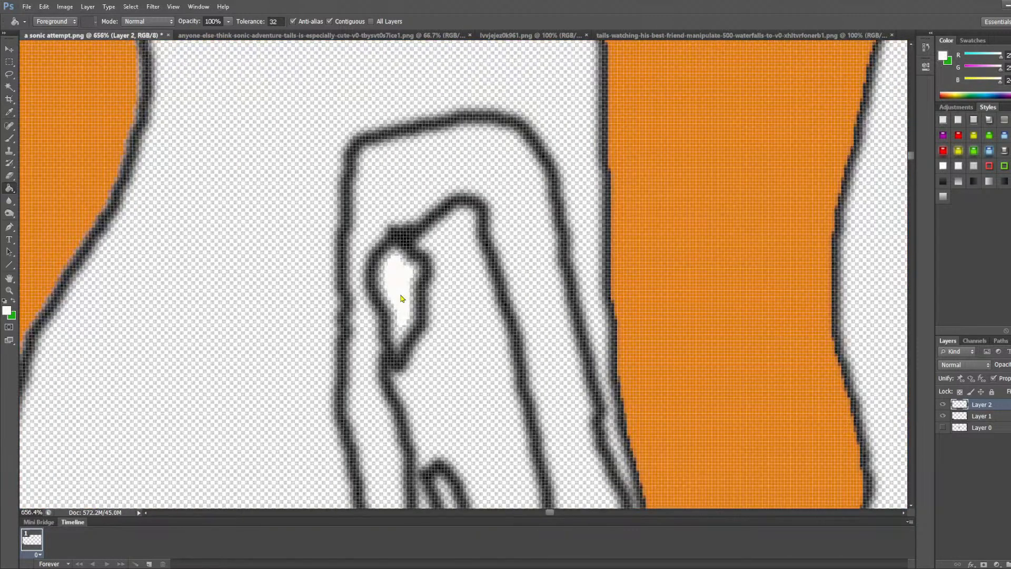
left_click(403, 299)
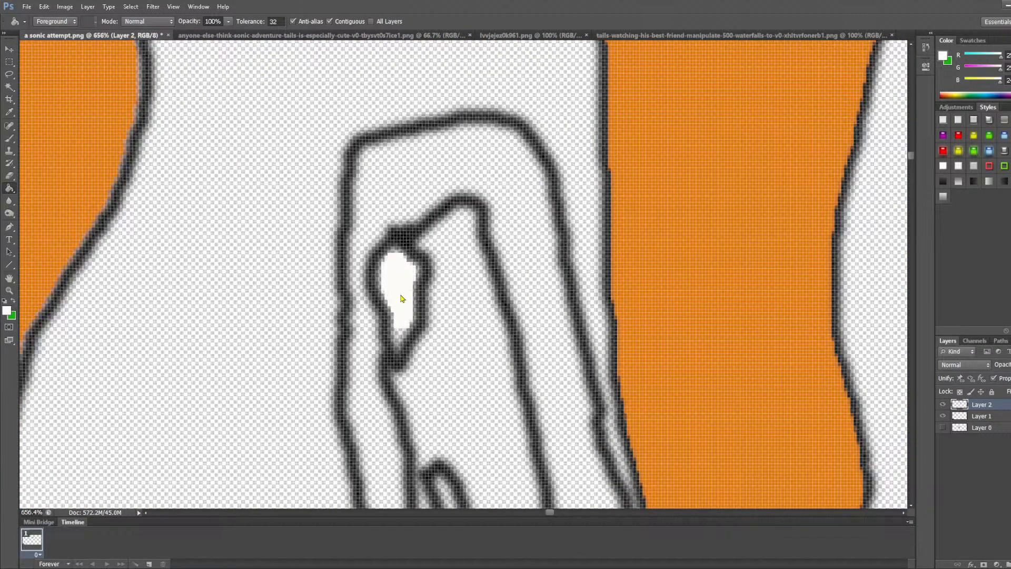
Step: Try to flood-fill the small lower highlight of the left-hand eye with off-white
scroll(402, 298, "down", 4)
left_click(446, 388)
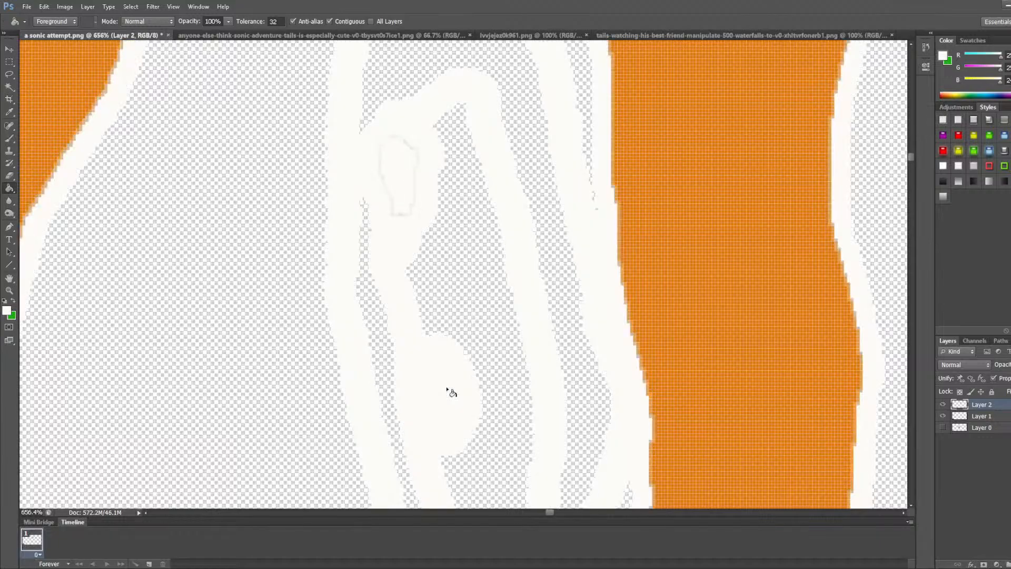
key("ctrl+z")
left_click(450, 396)
key("ctrl+z")
scroll(453, 398, "up", 5)
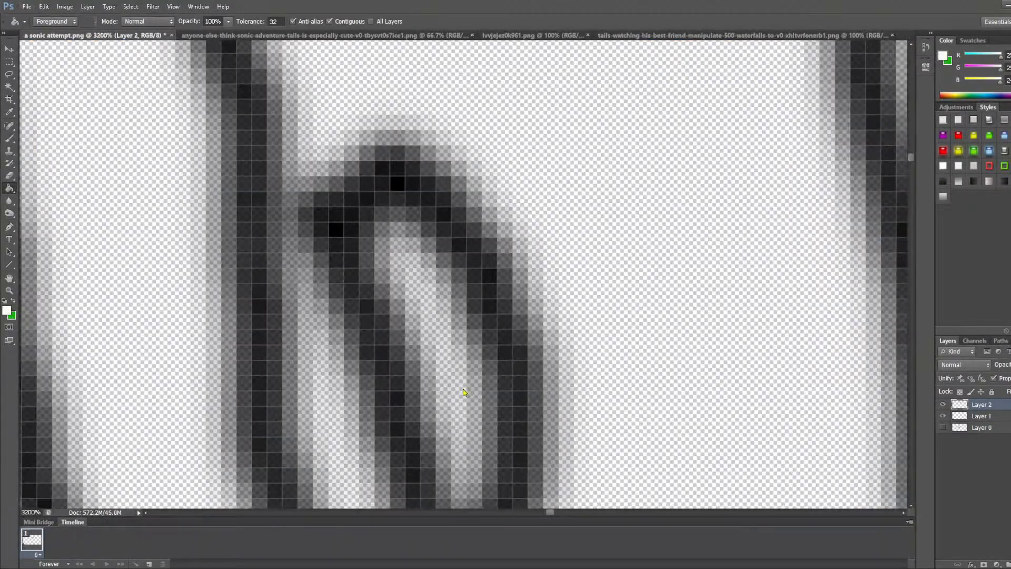
left_click(464, 392)
key("ctrl+z")
left_click(460, 392)
key("ctrl+z")
Step: Brush off-white into the small lower highlight of the left-hand eye
left_click(10, 138)
scroll(422, 237, "down", 1)
mouse_move(421, 179)
left_mouse_down()
mouse_move(416, 221)
mouse_move(400, 200)
mouse_move(451, 334)
mouse_move(463, 474)
left_mouse_up()
scroll(555, 269, "down", 3)
scroll(554, 269, "down", 2)
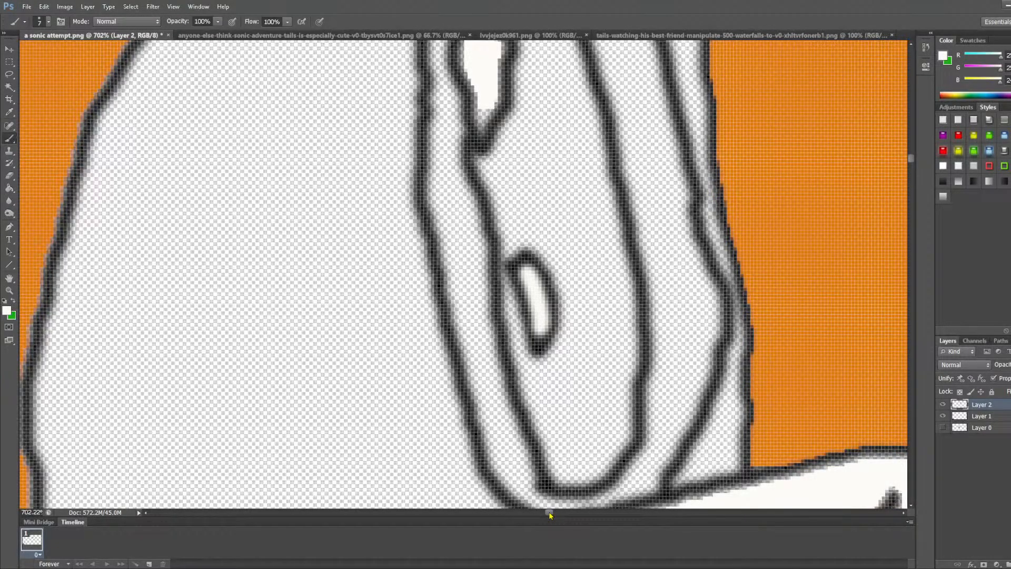
Step: Brush off-white into the small lower highlight of the right-hand eye
left_click_drag(549, 513, 551, 516)
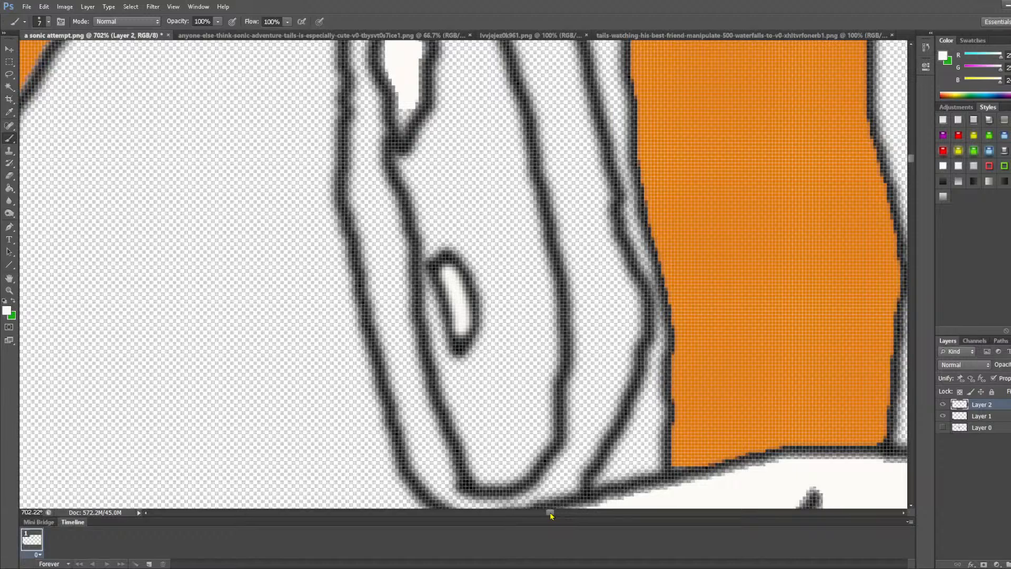
left_click_drag(551, 513, 559, 519)
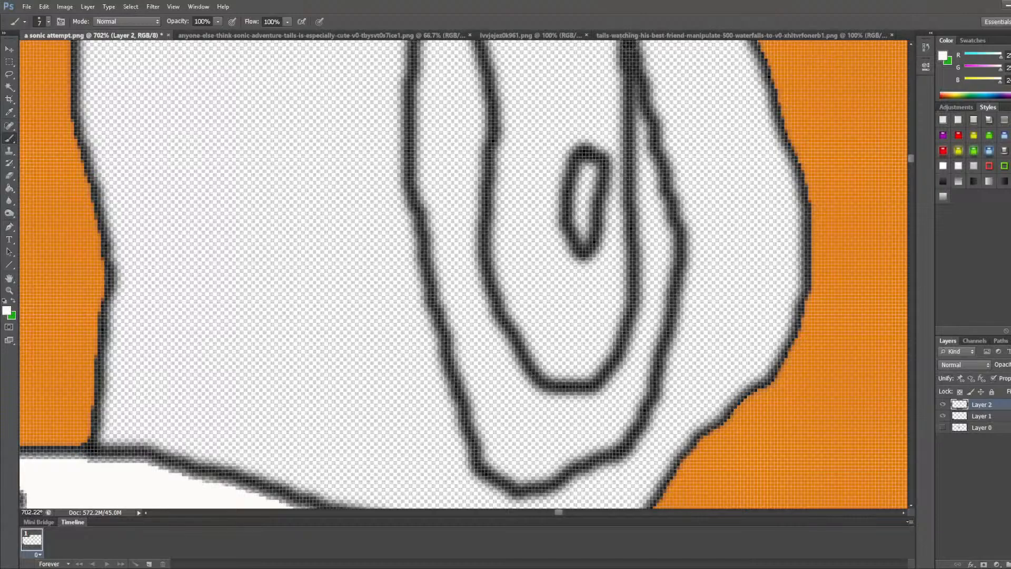
scroll(603, 337, "up", 2)
scroll(582, 255, "up", 8)
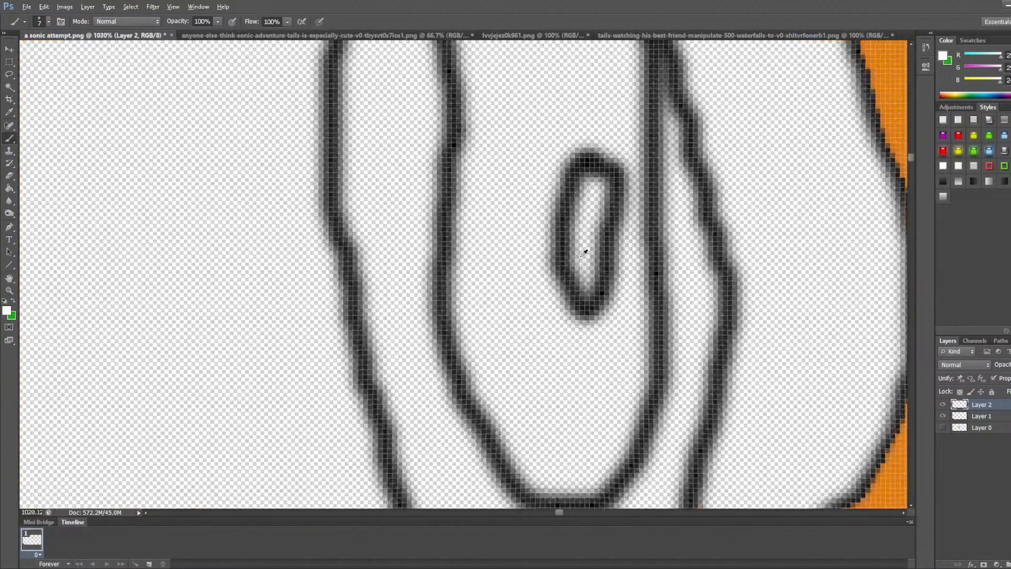
mouse_move(586, 278)
left_mouse_down()
mouse_move(584, 213)
mouse_move(601, 153)
mouse_move(580, 233)
mouse_move(585, 282)
left_mouse_up()
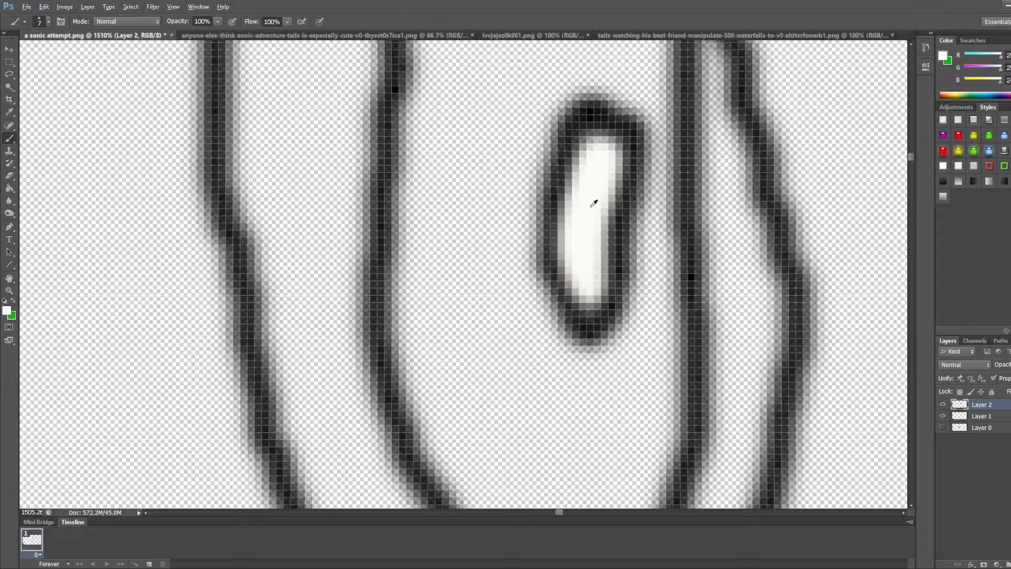
Step: Fill the large upper highlight of the right-hand eye with off-white up to its outline using the Paint Bucket
scroll(593, 204, "down", 8)
scroll(576, 190, "up", 6)
scroll(569, 221, "up", 4)
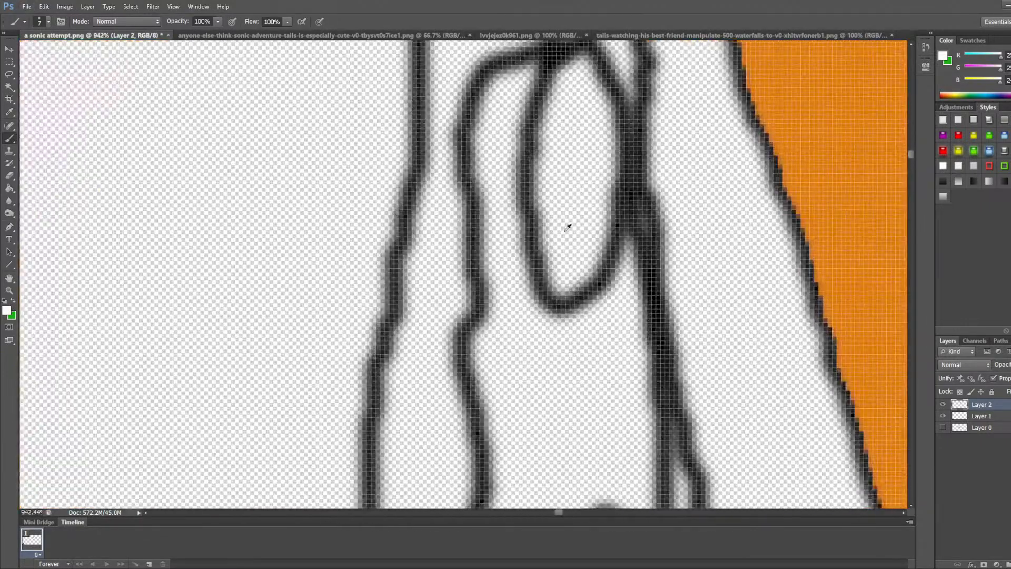
left_click_drag(560, 284, 564, 290)
key("ctrl+z")
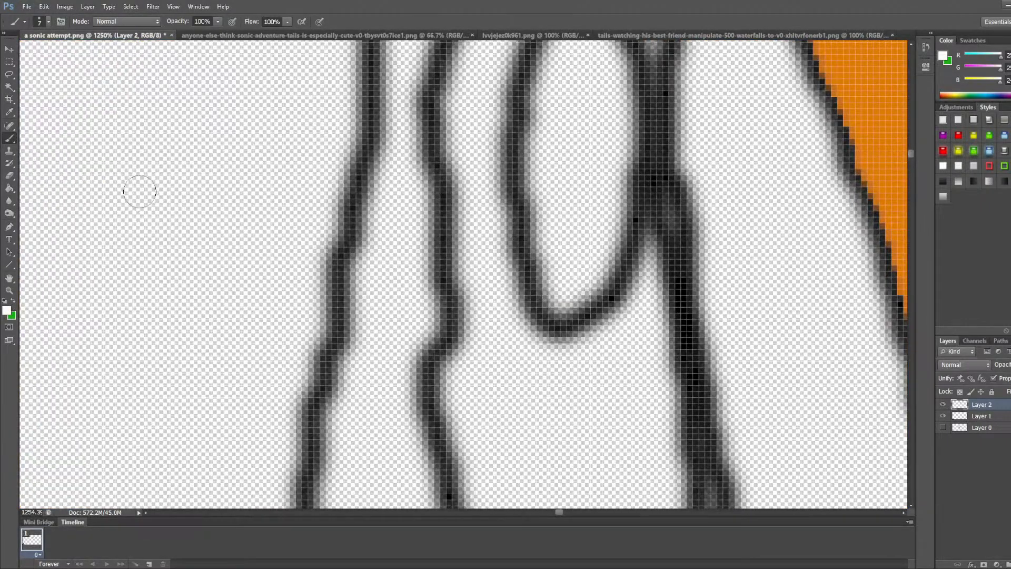
left_click(5, 189)
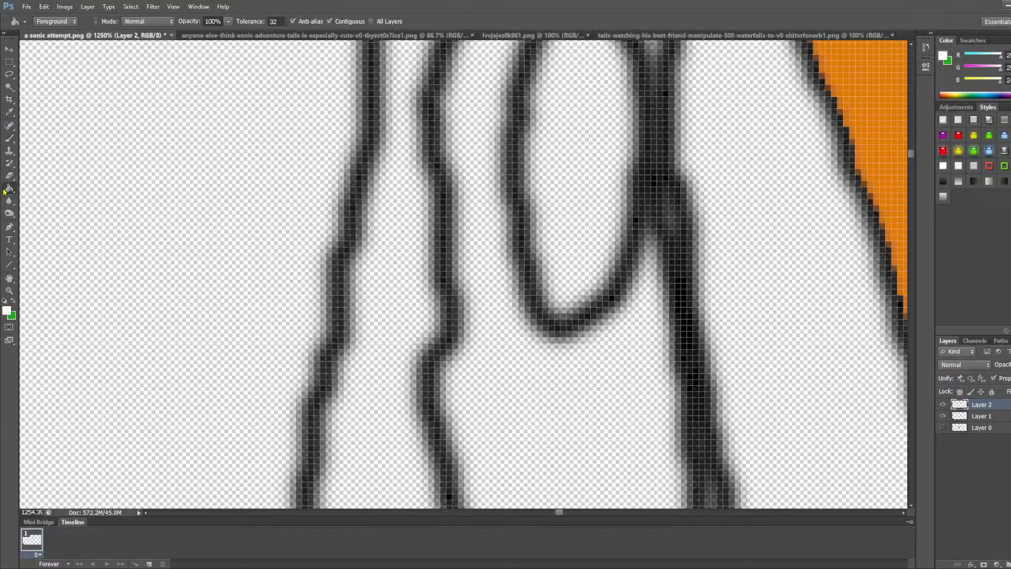
left_click(565, 167)
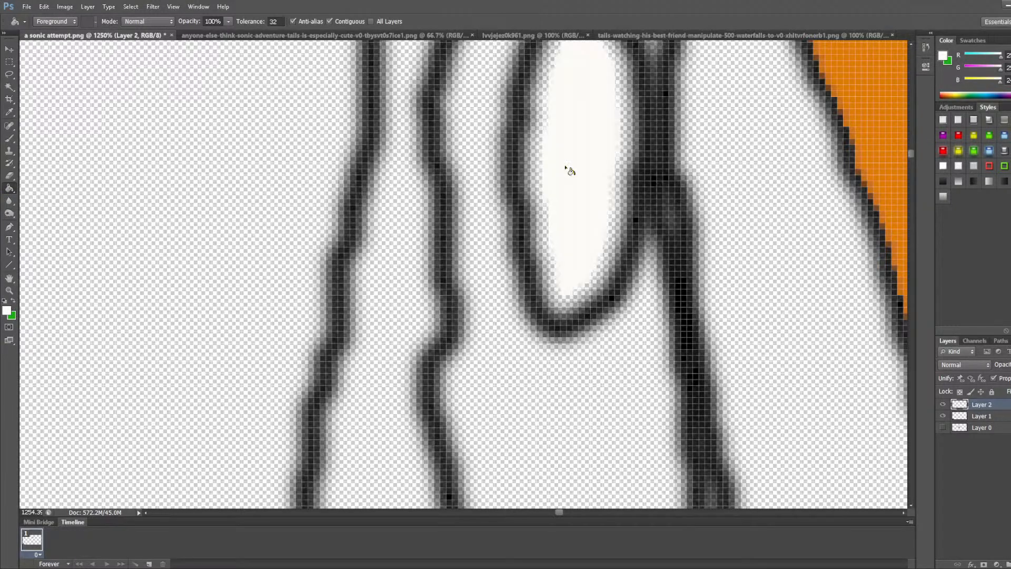
left_click(566, 167)
left_click(565, 167)
left_click(565, 167)
left_click(565, 167)
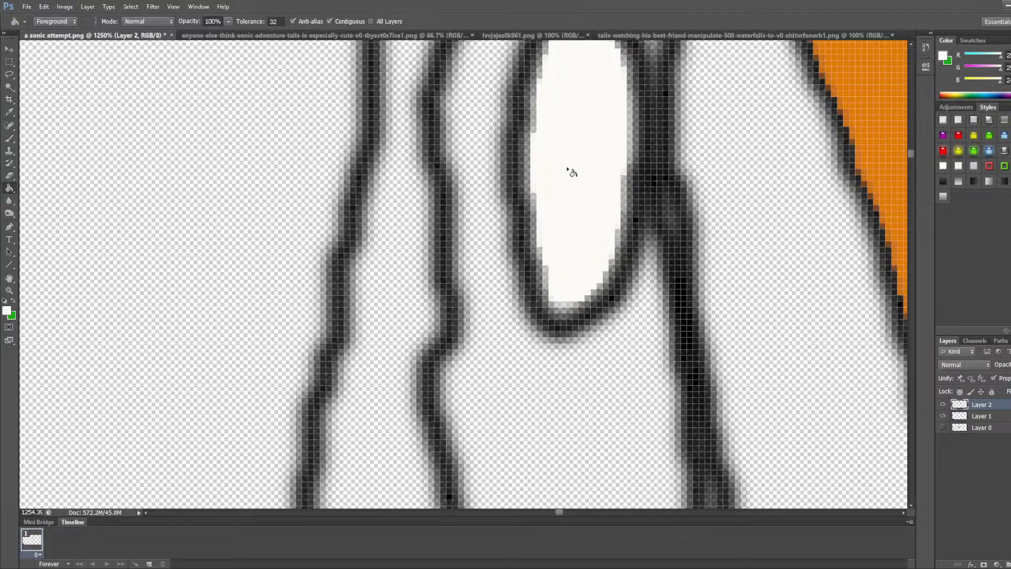
Step: Fill the whites of both eyes around the irises with off-white
scroll(571, 171, "down", 5)
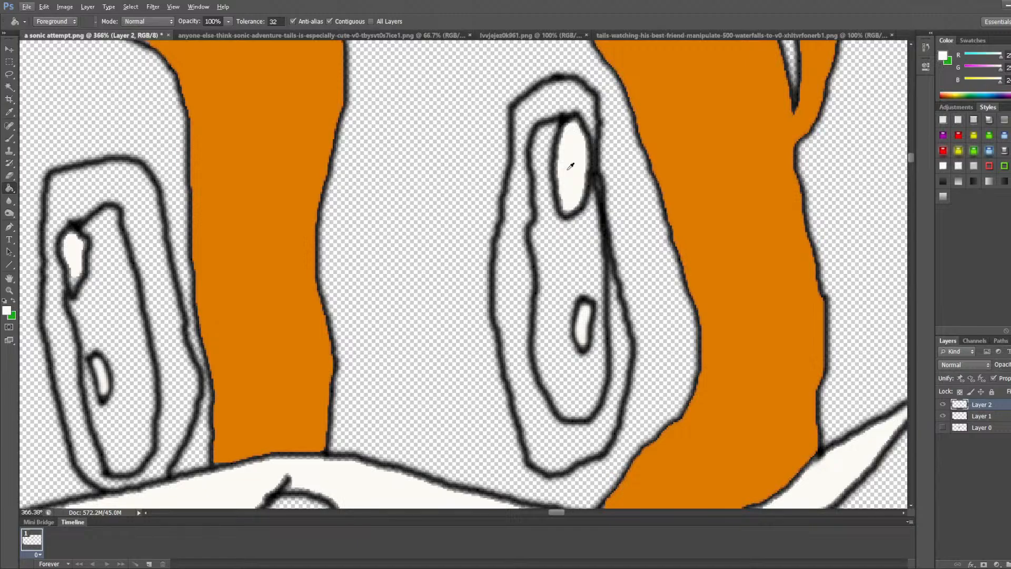
scroll(570, 175, "down", 5)
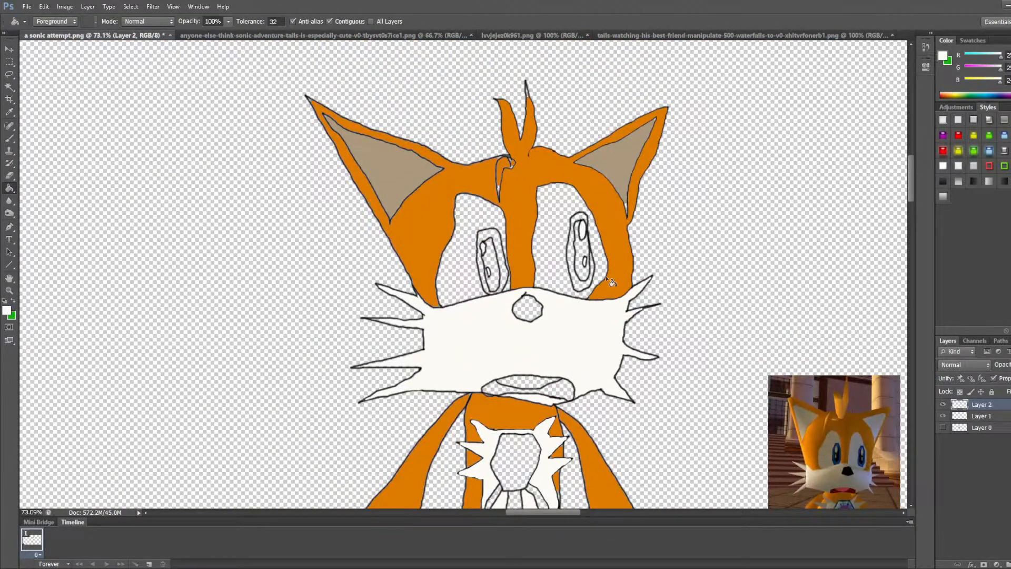
left_click(553, 239)
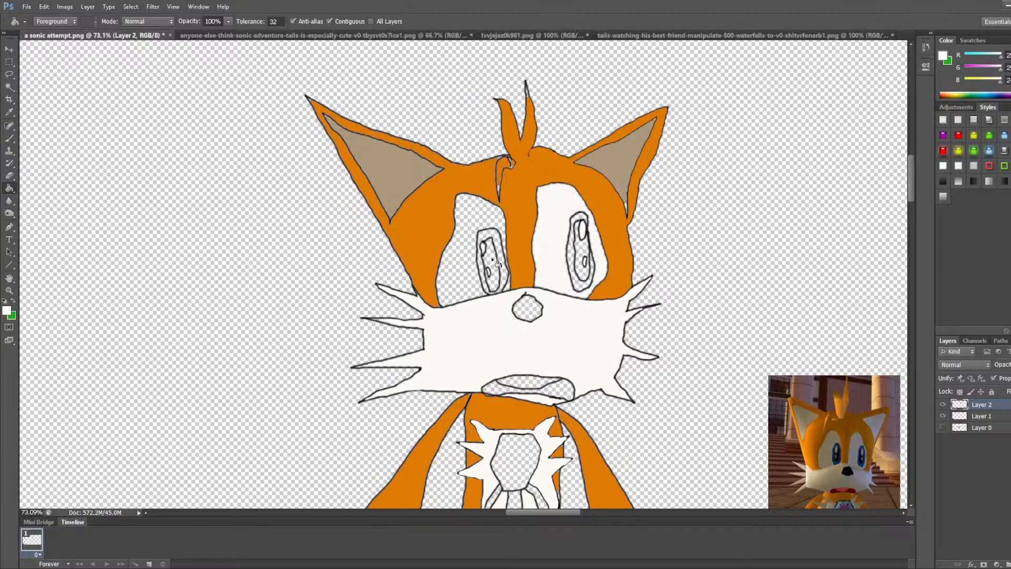
left_click(467, 269)
Step: Fill the small triangular gap between the left-hand iris and the orange strip between the eyes with off-white
scroll(508, 288, "up", 5)
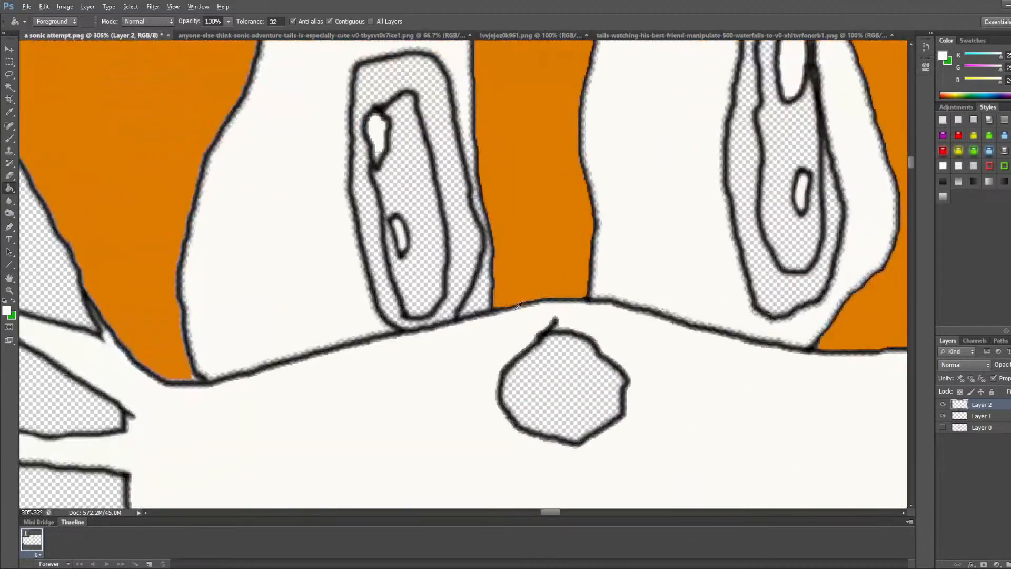
left_click(488, 302)
scroll(489, 284, "up", 1)
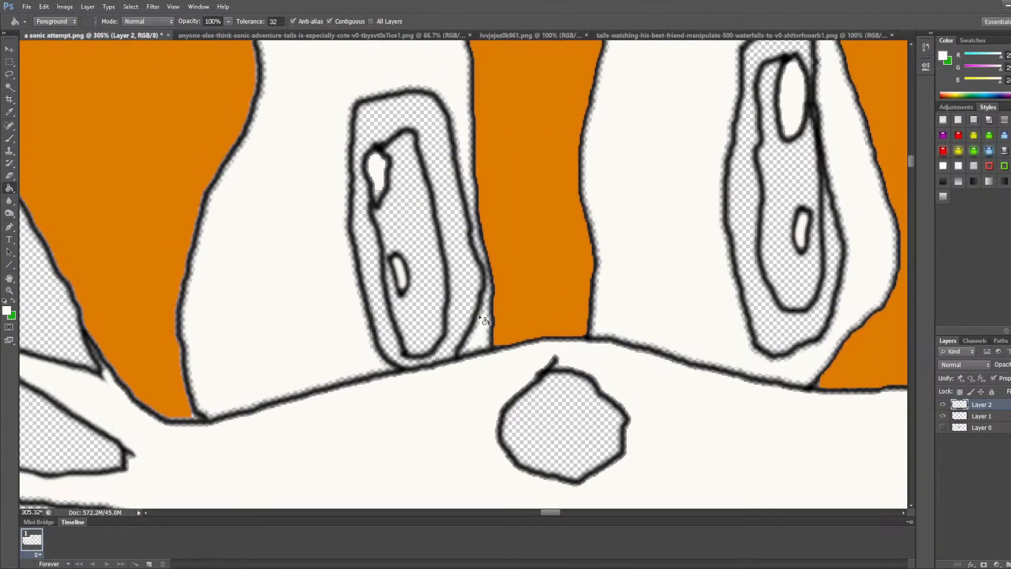
scroll(482, 302, "up", 3)
left_click(485, 307)
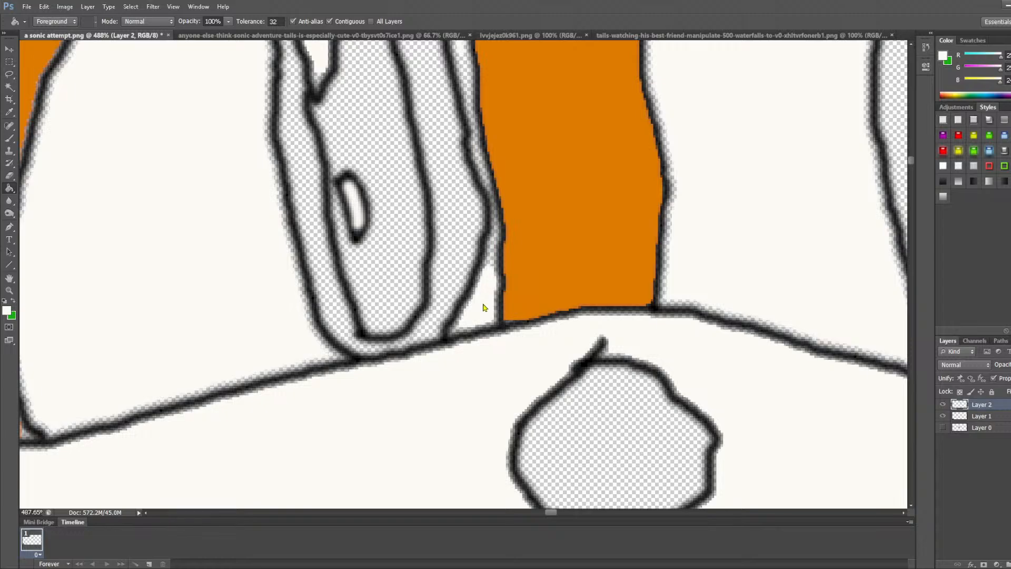
scroll(499, 253, "up", 1)
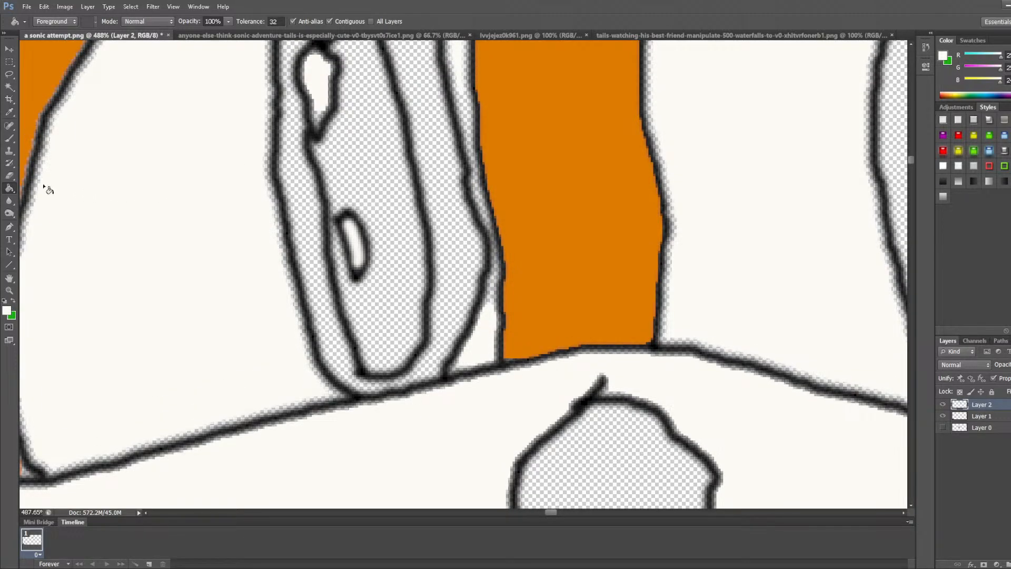
Step: Brush off-white along the narrow gap between the left-hand iris outline and the orange strip, from the lower corner to the iris top
left_click(4, 140)
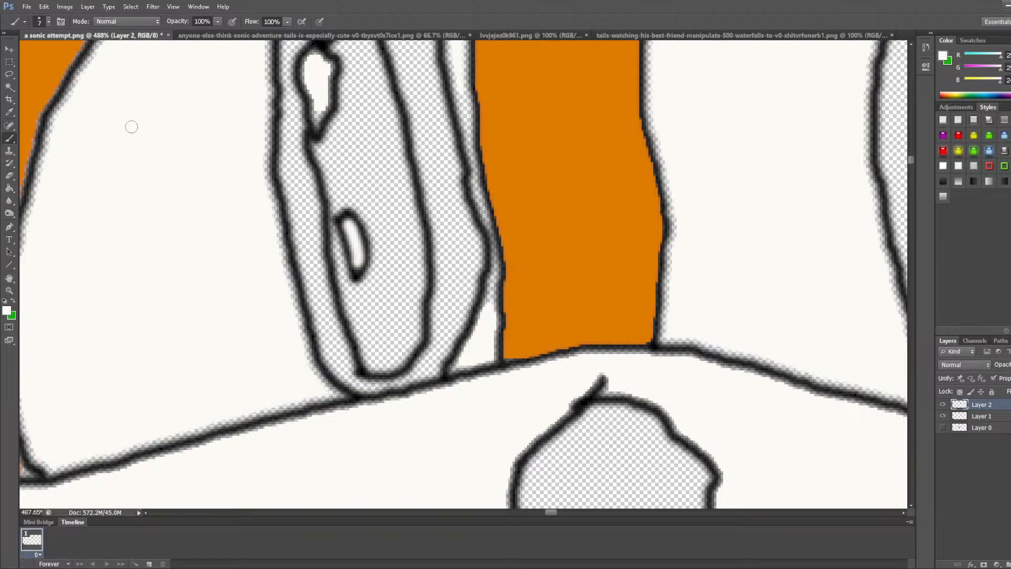
scroll(503, 278, "up", 3)
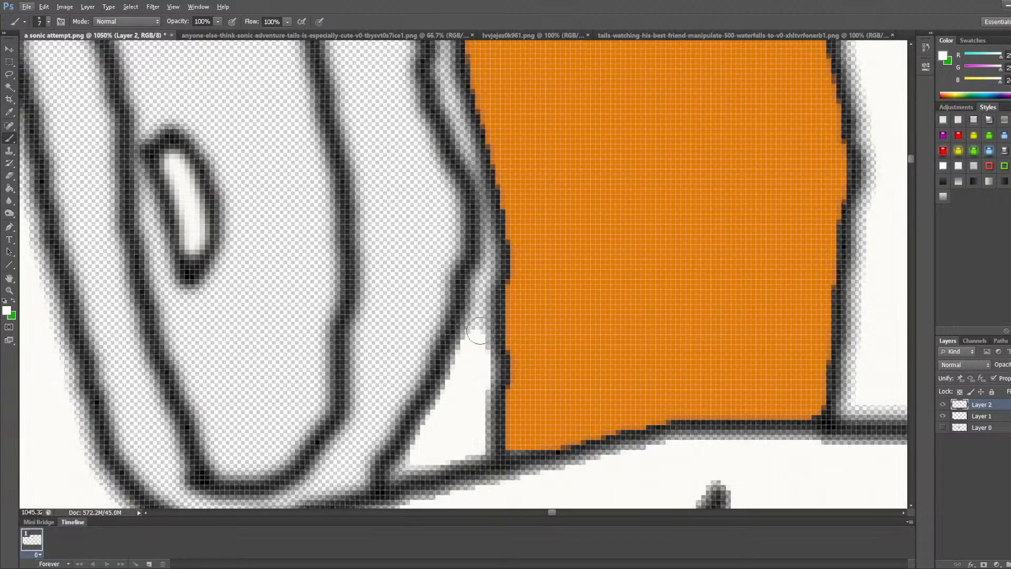
mouse_move(476, 337)
left_mouse_down()
mouse_move(488, 233)
mouse_move(445, 50)
left_mouse_up()
scroll(446, 56, "up", 4)
scroll(450, 217, "up", 1)
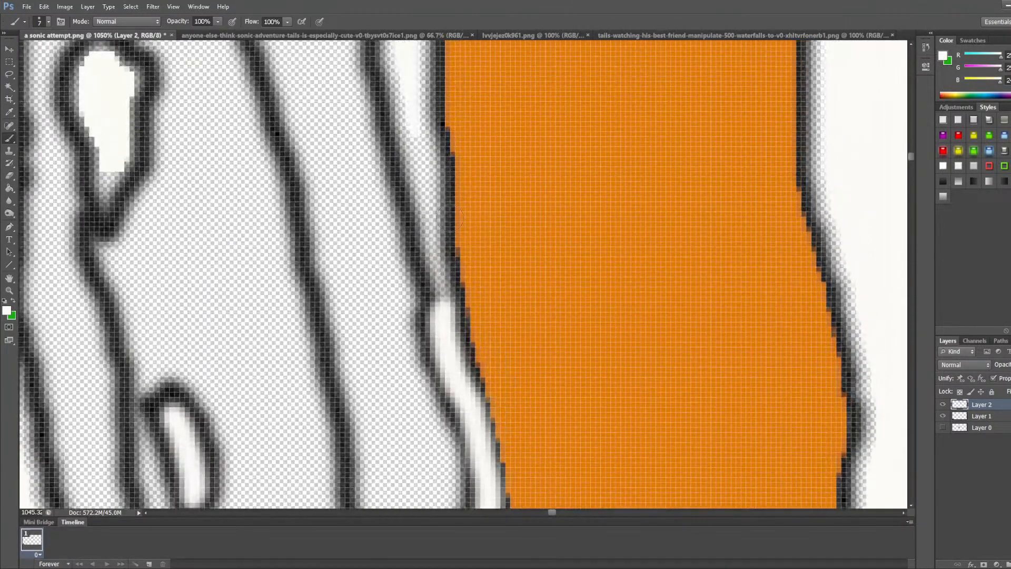
mouse_move(445, 296)
left_mouse_down()
mouse_move(408, 127)
mouse_move(422, 160)
mouse_move(411, 51)
mouse_move(396, 58)
mouse_move(409, 127)
left_mouse_up()
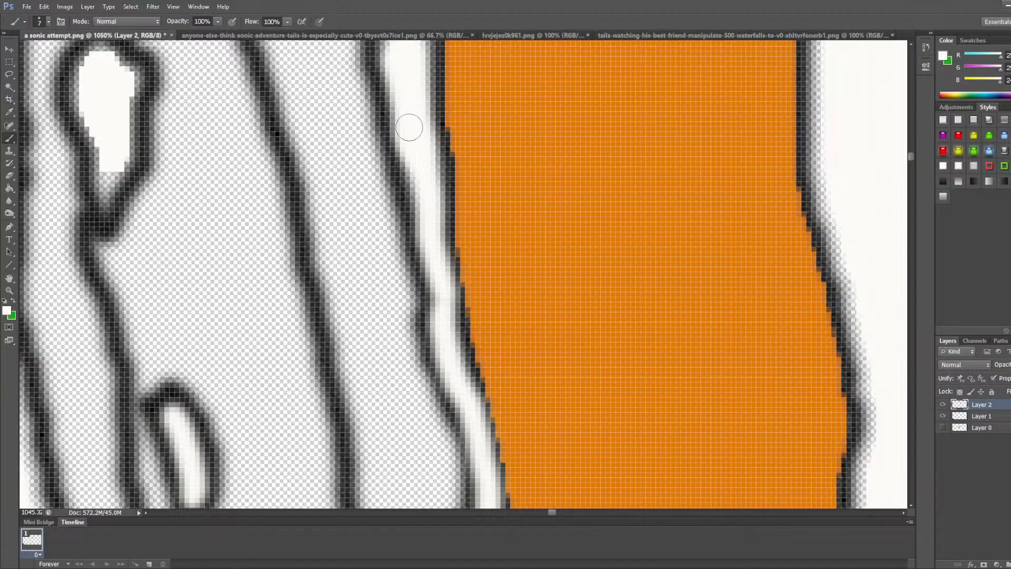
scroll(409, 127, "up", 5)
left_click_drag(397, 208, 381, 85)
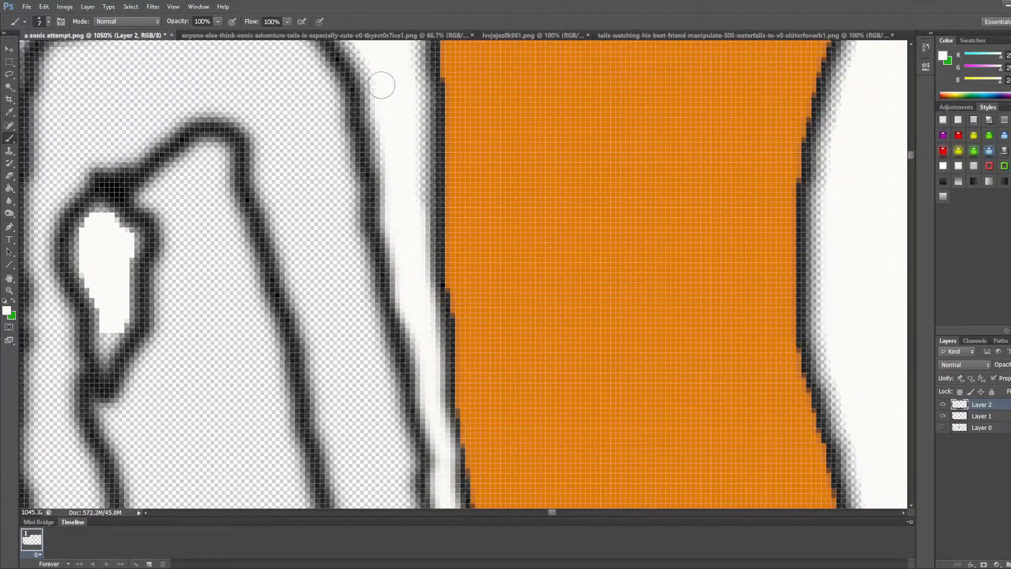
Step: Flood-fill the white of the left-hand eye again with off-white to cover the unpainted fringe along its outlines
scroll(406, 147, "down", 8)
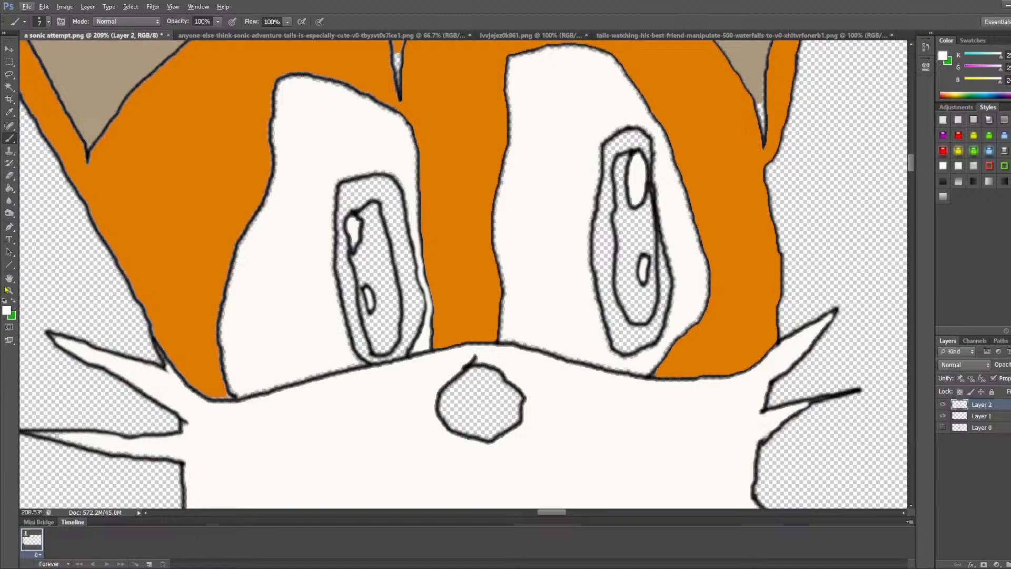
left_click(12, 192)
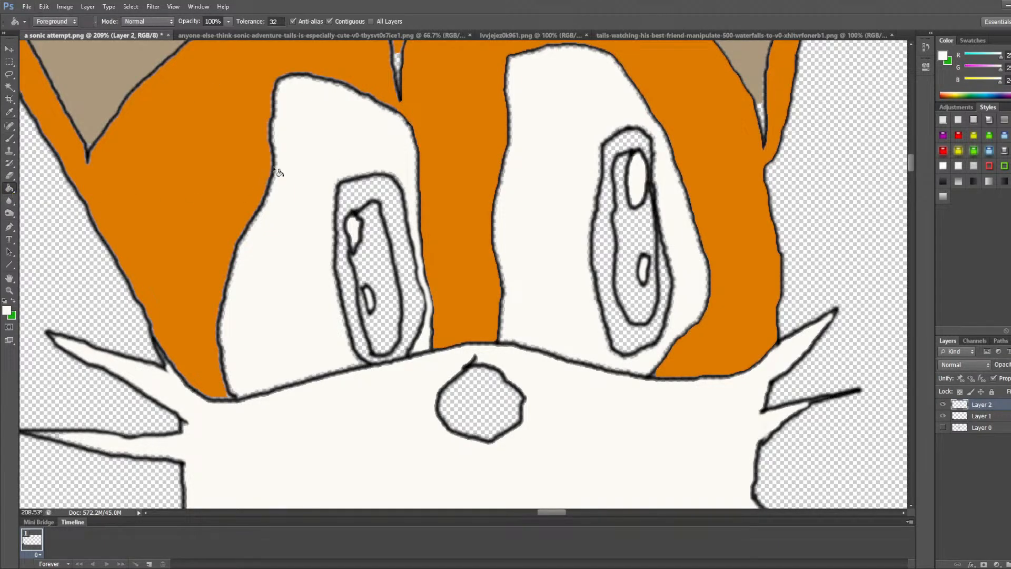
left_click(305, 155)
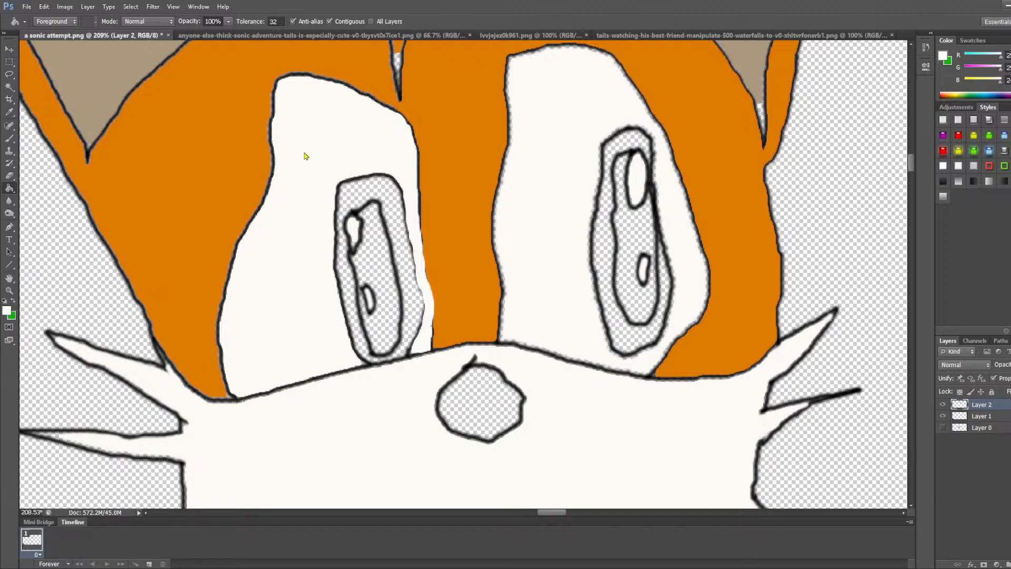
Step: Flood-fill the white of the right-hand eye again with off-white to cover the fringe along its outlines
left_click(566, 104)
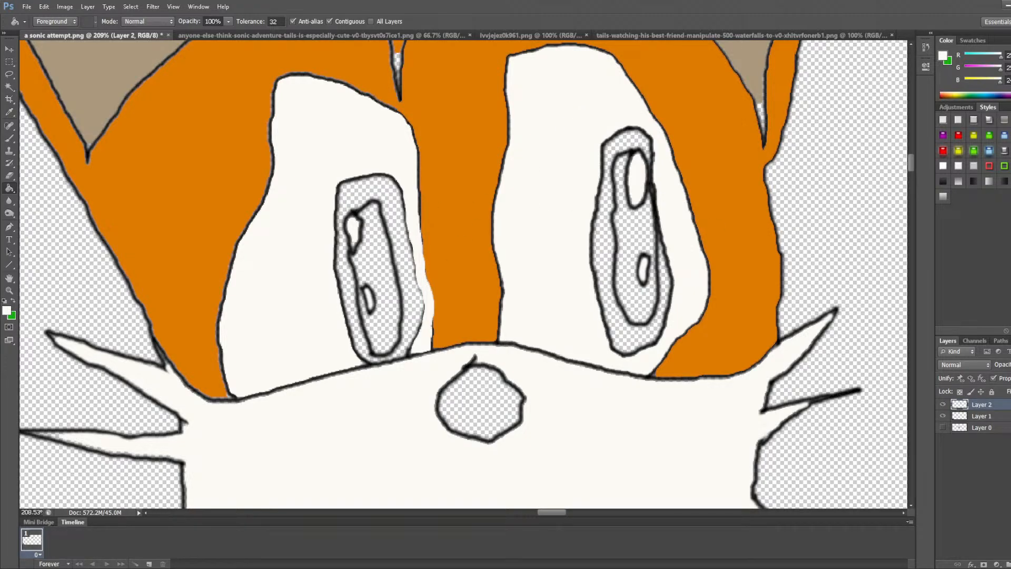
mouse_move(554, 514)
left_mouse_down()
mouse_move(582, 514)
mouse_move(564, 512)
left_mouse_up()
scroll(562, 498, "down", 5)
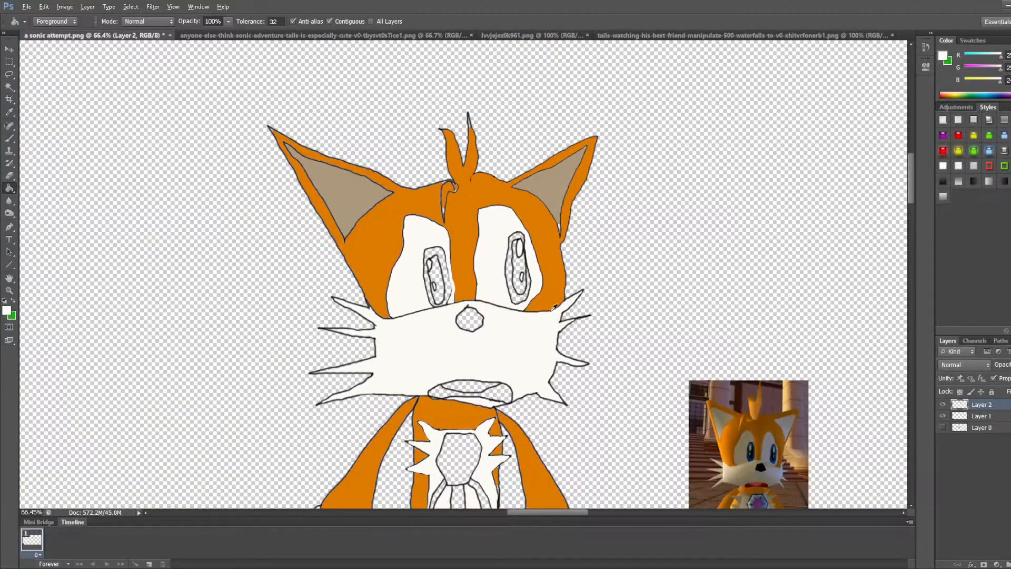
Step: Sample black from the line art and fill the pupils of both eyes with it, leaving the highlights white
scroll(505, 305, "up", 10)
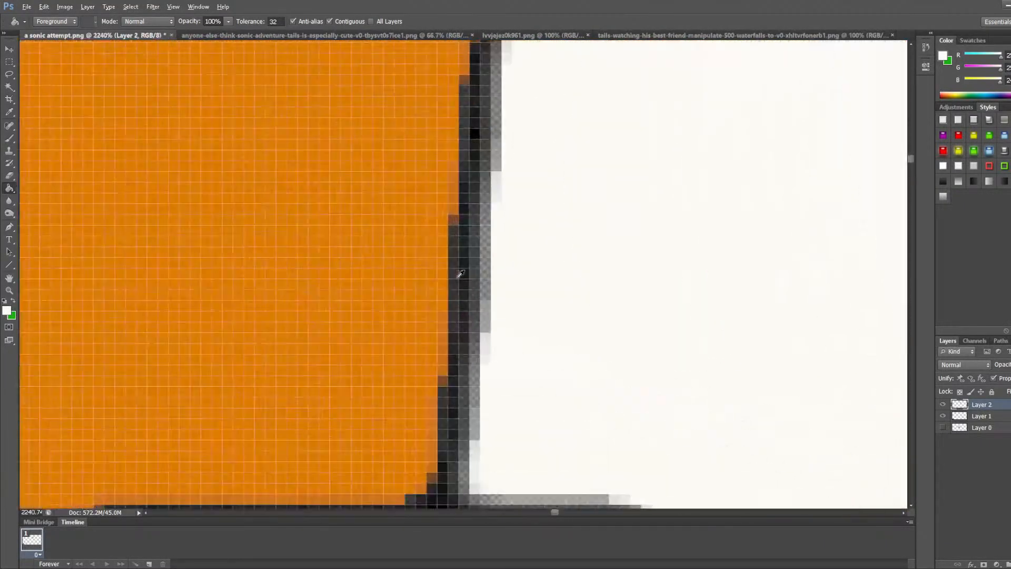
scroll(460, 273, "up", 1)
left_click(467, 287, "alt")
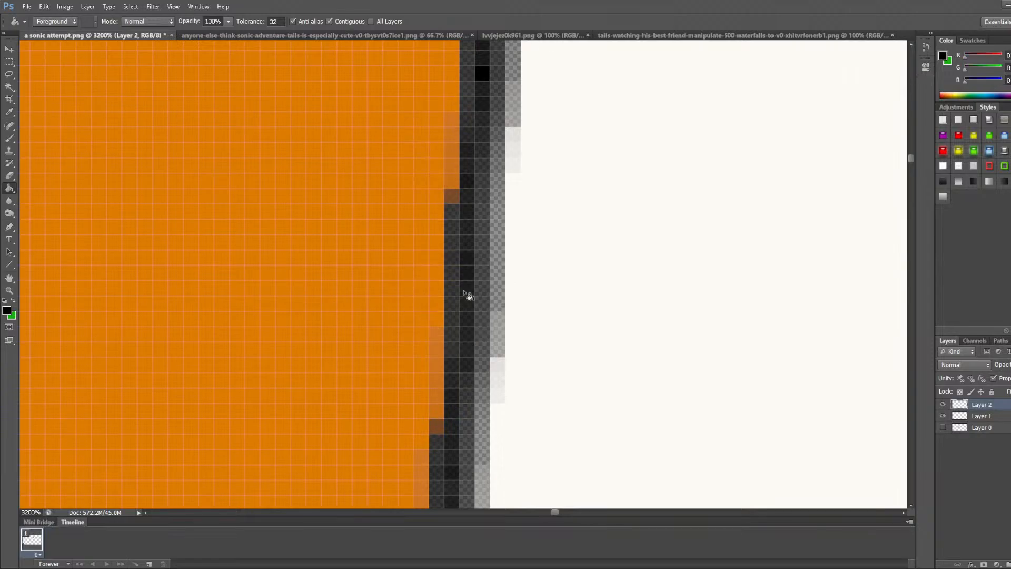
scroll(467, 290, "down", 8)
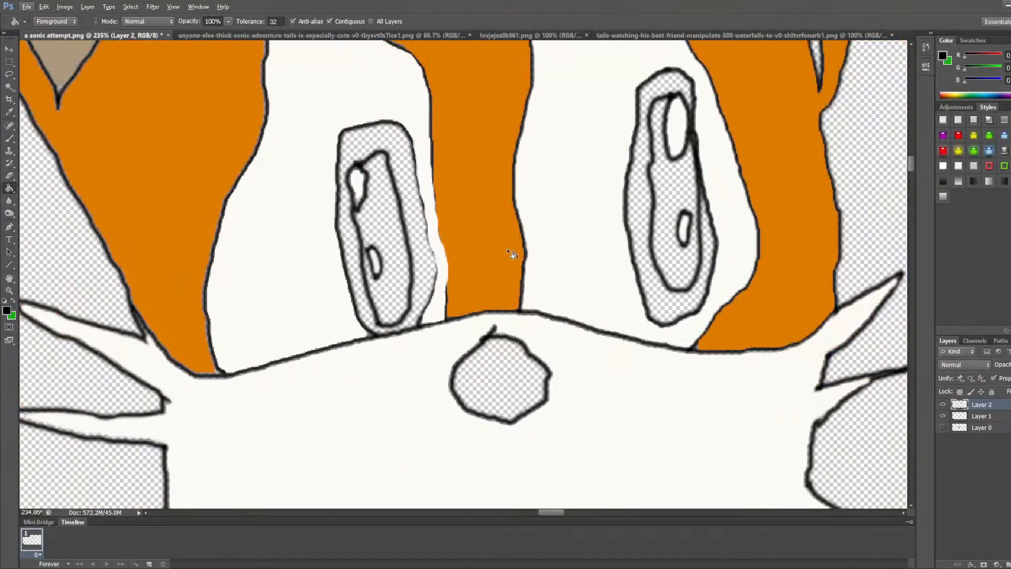
scroll(511, 254, "down", 4)
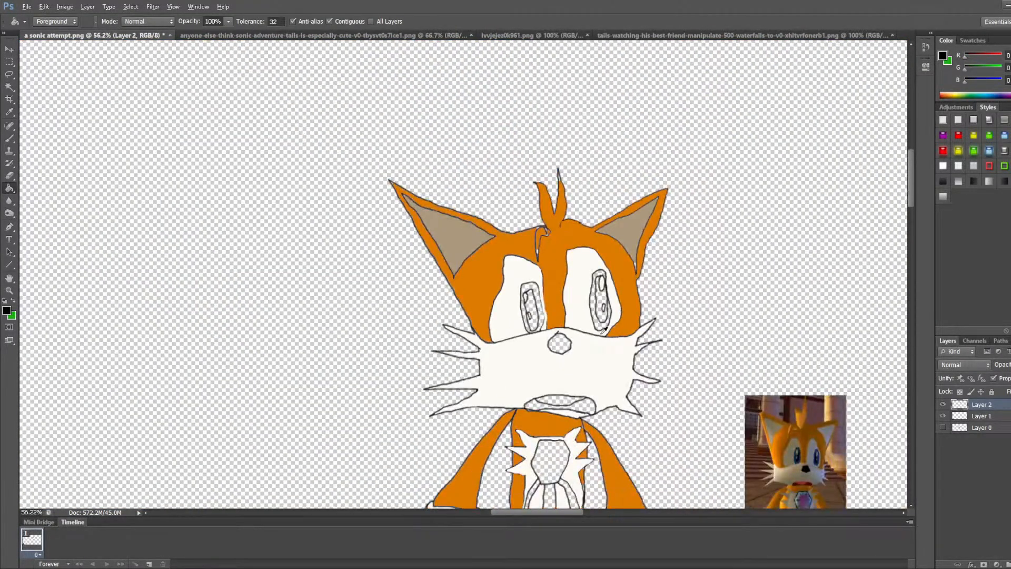
scroll(605, 329, "up", 3)
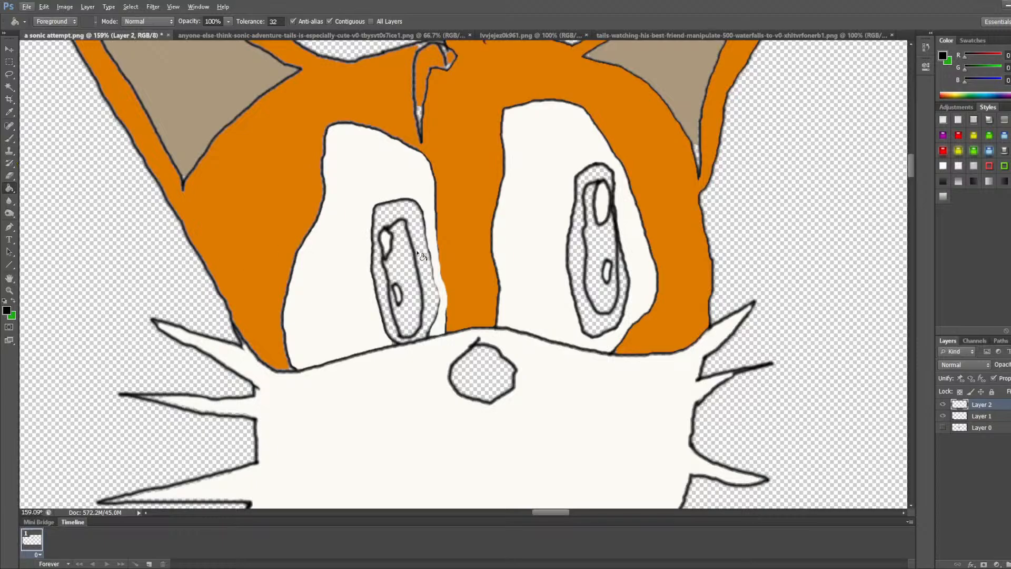
left_click(415, 271)
left_click(411, 268)
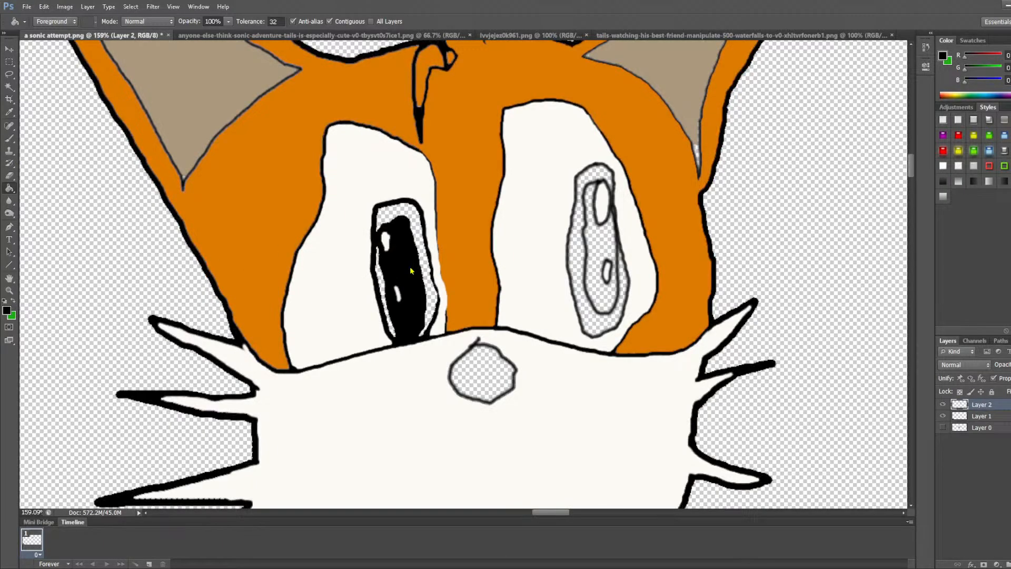
scroll(456, 296, "down", 3)
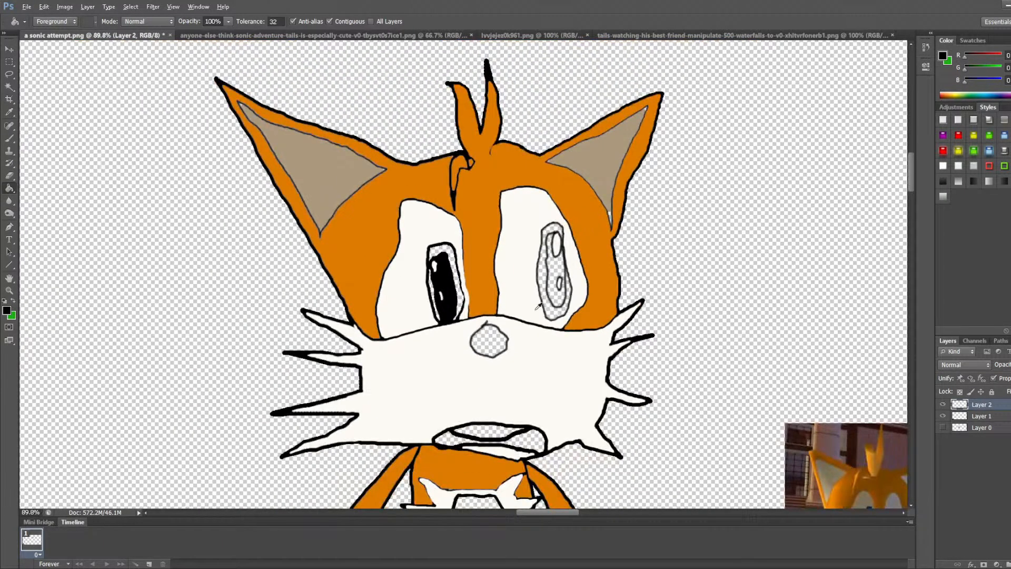
left_click(558, 276)
left_click(556, 274)
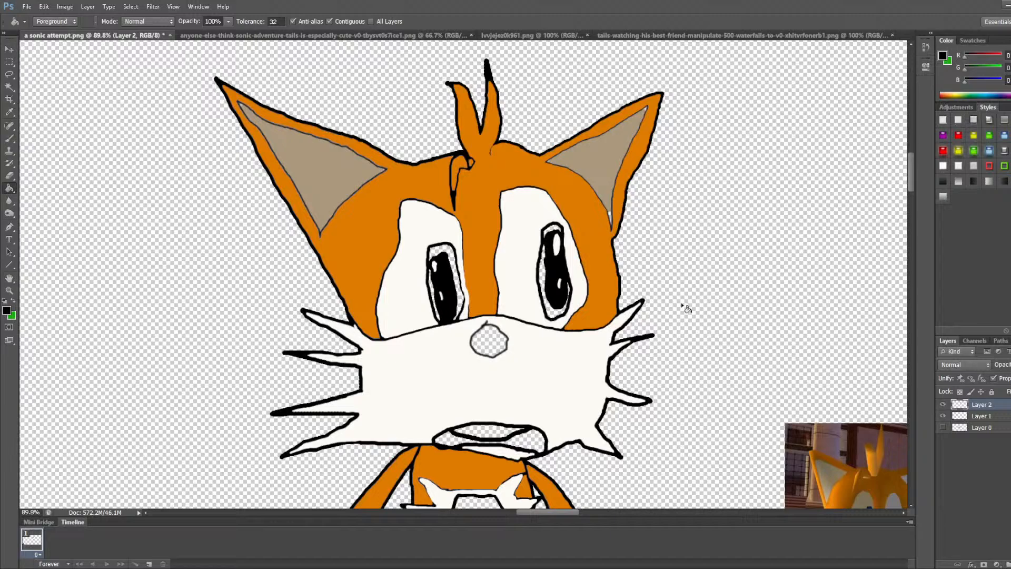
Step: Fill the nose on the muzzle with the same black
scroll(598, 327, "down", 5)
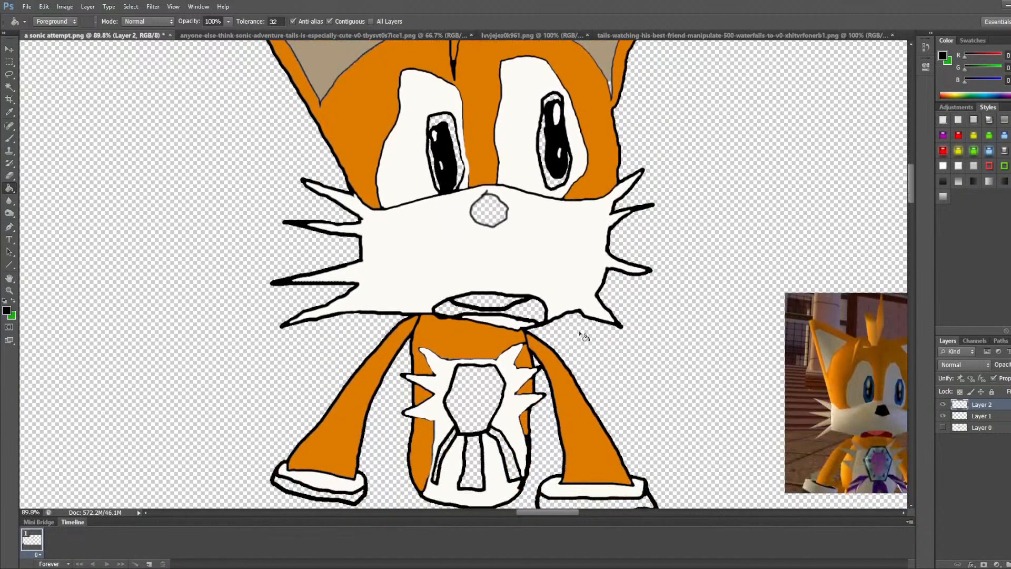
scroll(584, 337, "up", 3)
scroll(584, 335, "up", 1)
scroll(474, 337, "up", 3)
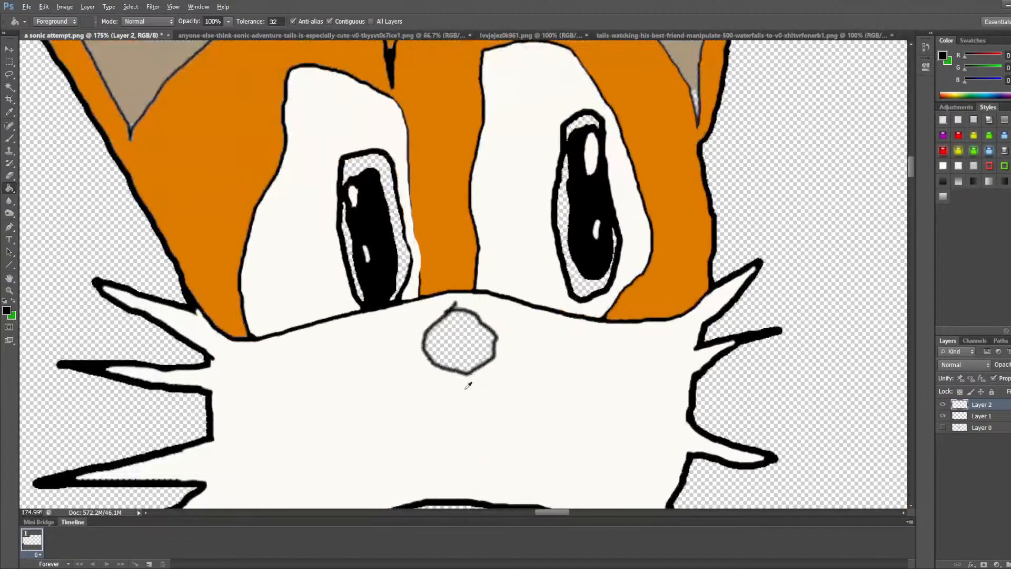
left_click(471, 335)
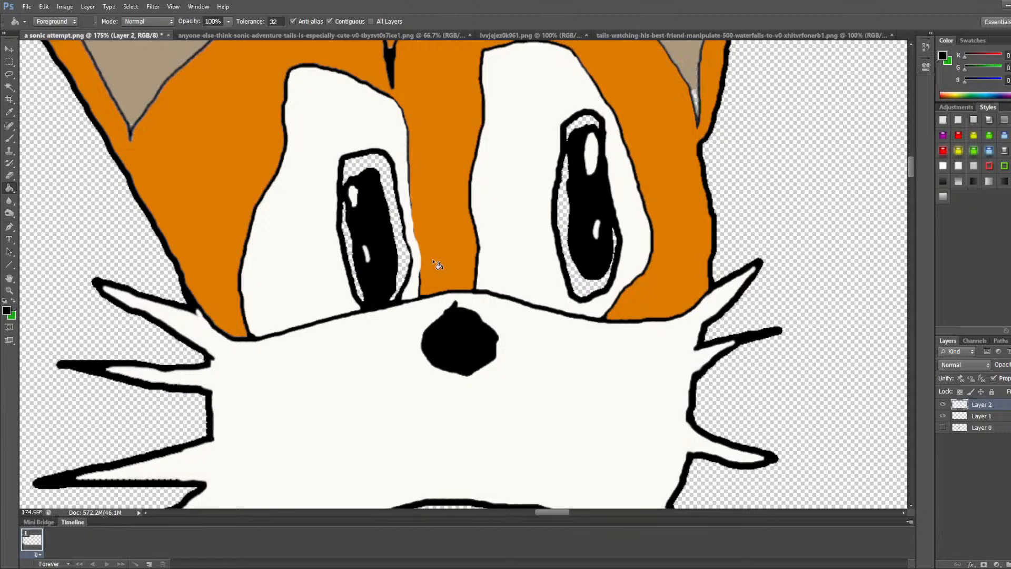
Step: Sample the dark blue at the lower edge of the iris in the reference picture as the foreground colour
left_click_drag(558, 511, 587, 512)
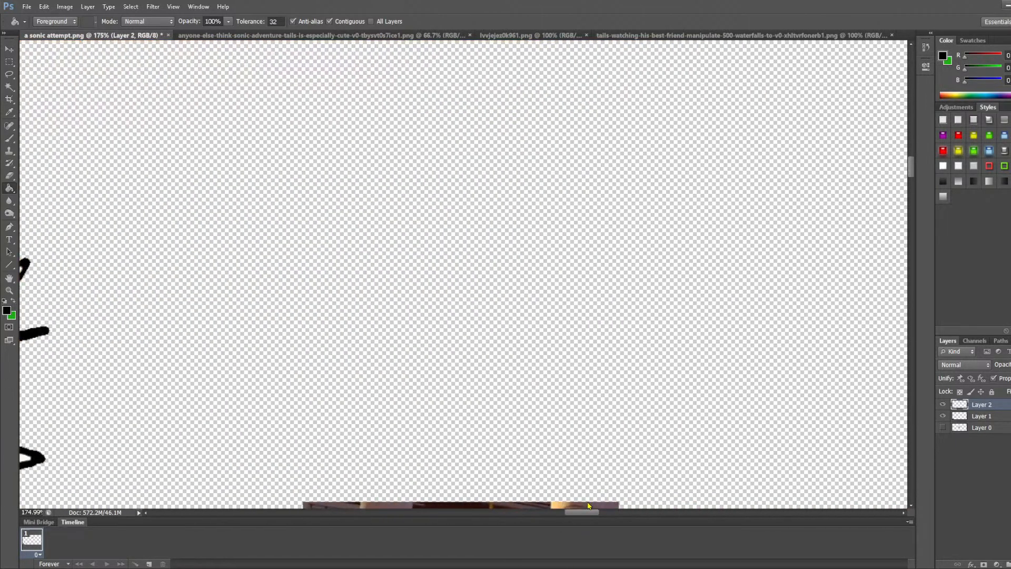
scroll(519, 333, "down", 10)
scroll(482, 384, "up", 11)
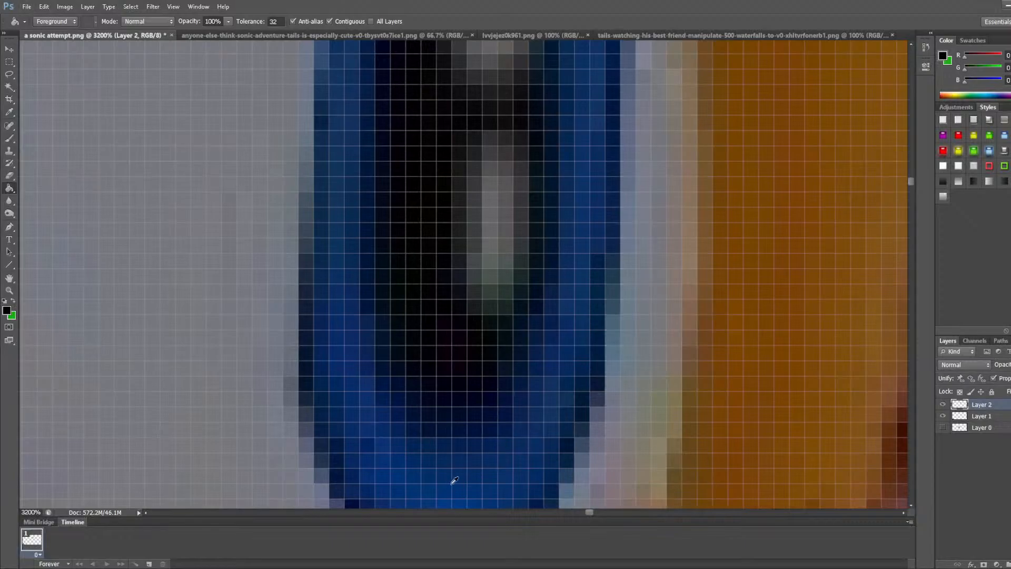
left_click(460, 485, "alt")
scroll(458, 491, "down", 1)
left_click(458, 481, "alt")
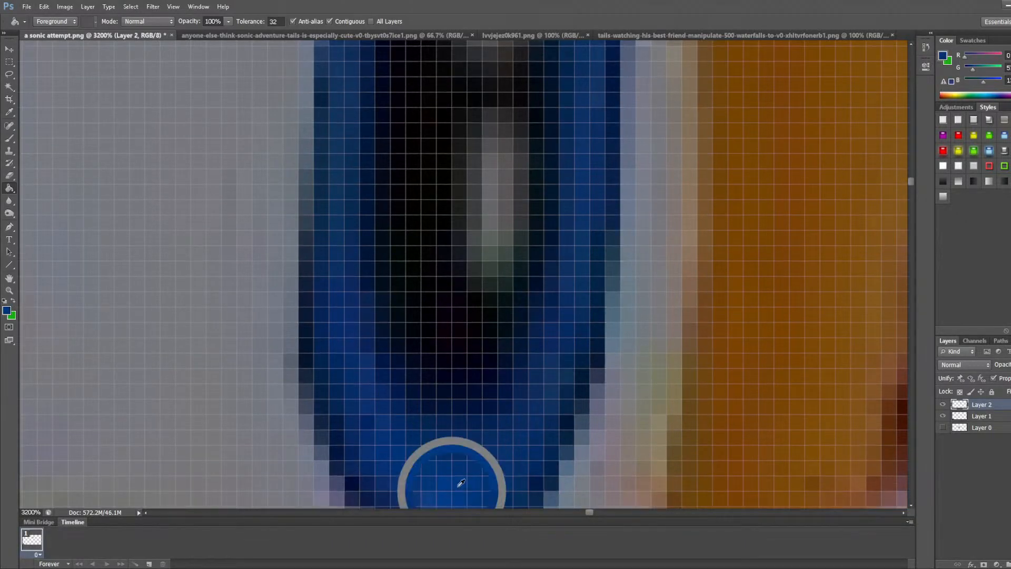
Step: Fill both parts of the left-hand iris around the pupil with the sampled dark blue
scroll(566, 488, "down", 10)
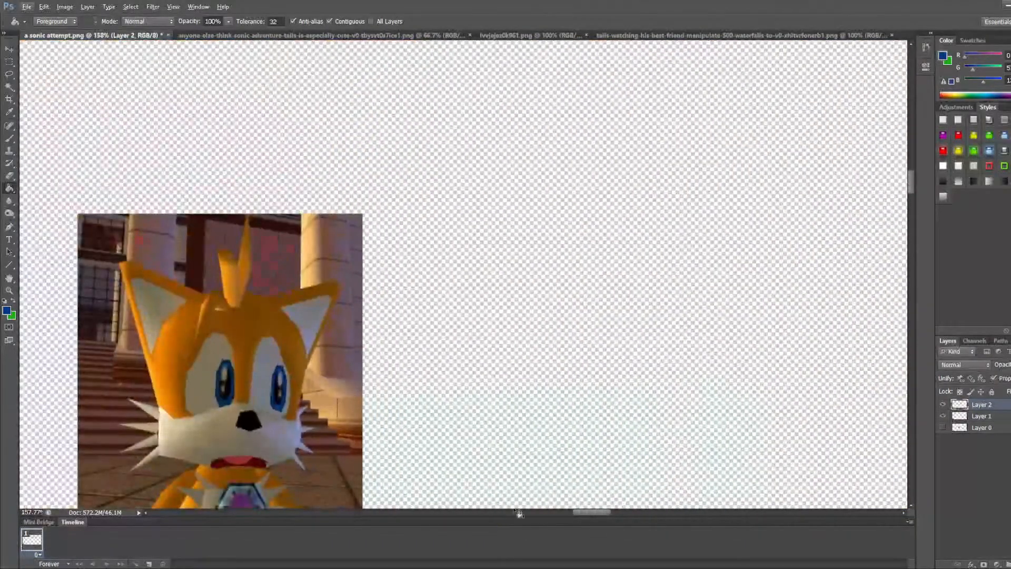
left_click_drag(594, 515, 549, 521)
scroll(662, 330, "up", 4)
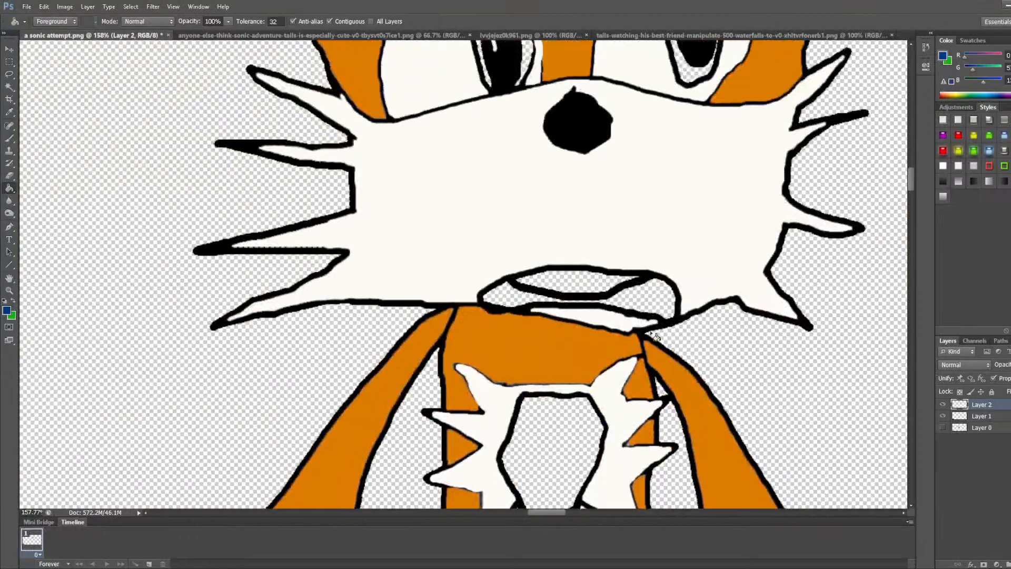
scroll(663, 330, "up", 3)
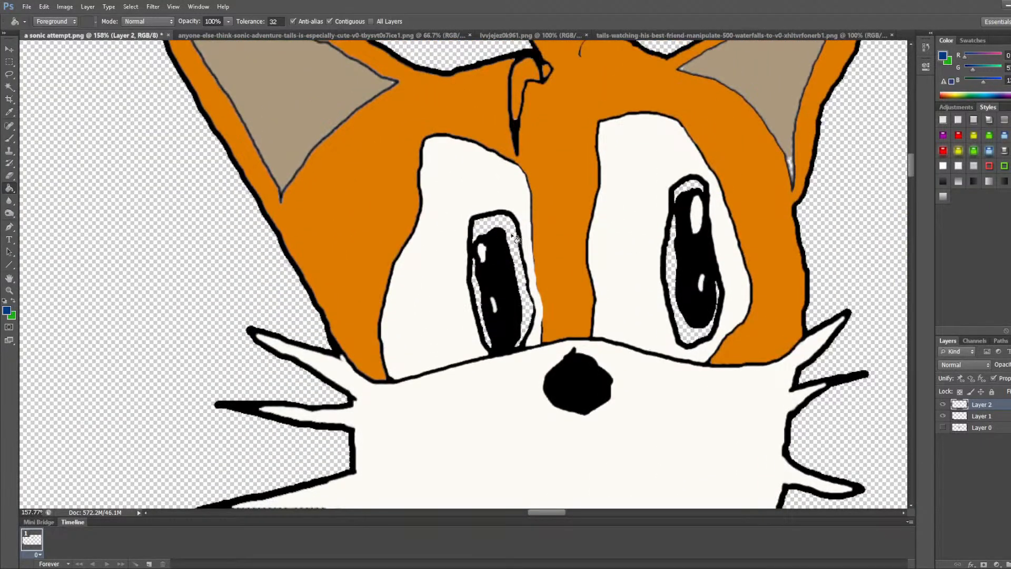
left_click(511, 234)
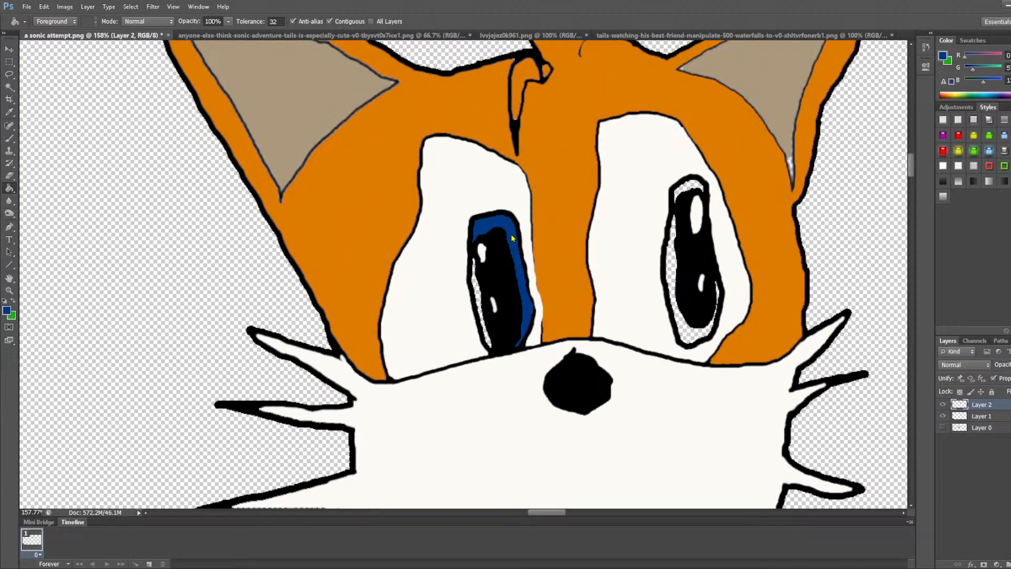
left_click(481, 294)
Step: Fill the right-hand iris with dark blue, including its top section and the thin slivers beside the pupil
left_click(677, 267)
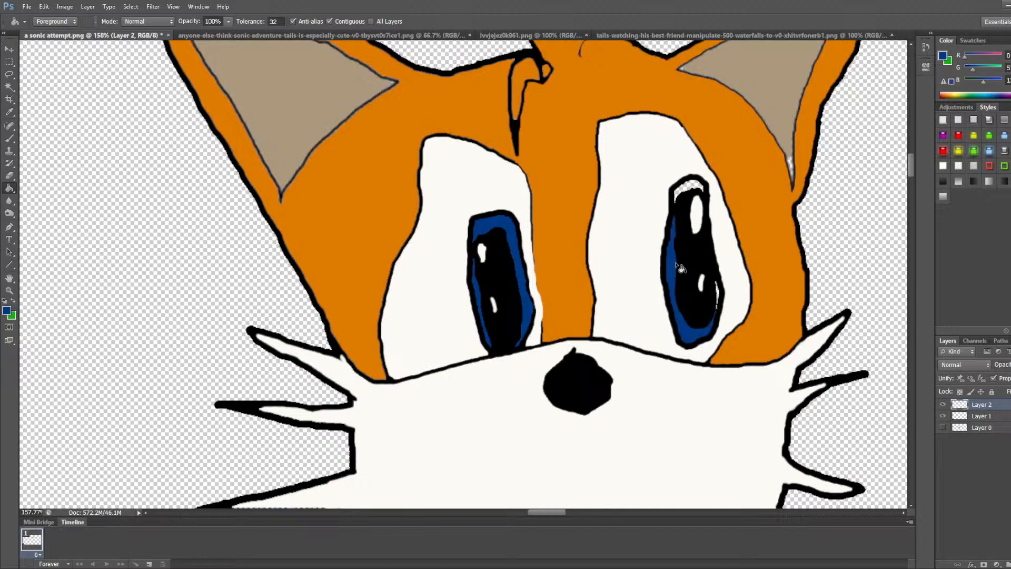
left_click(687, 188)
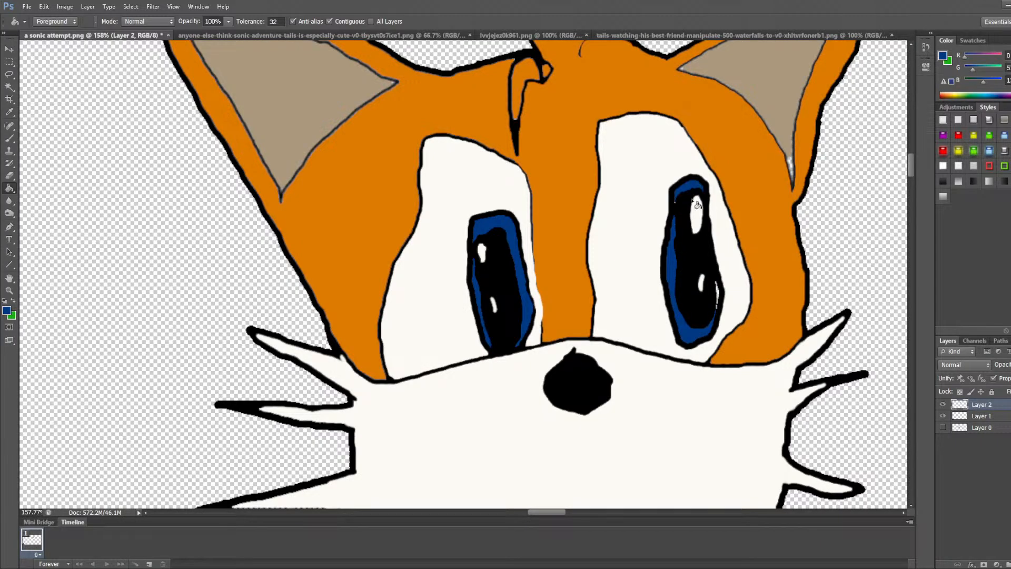
left_click(719, 295)
scroll(726, 337, "up", 7)
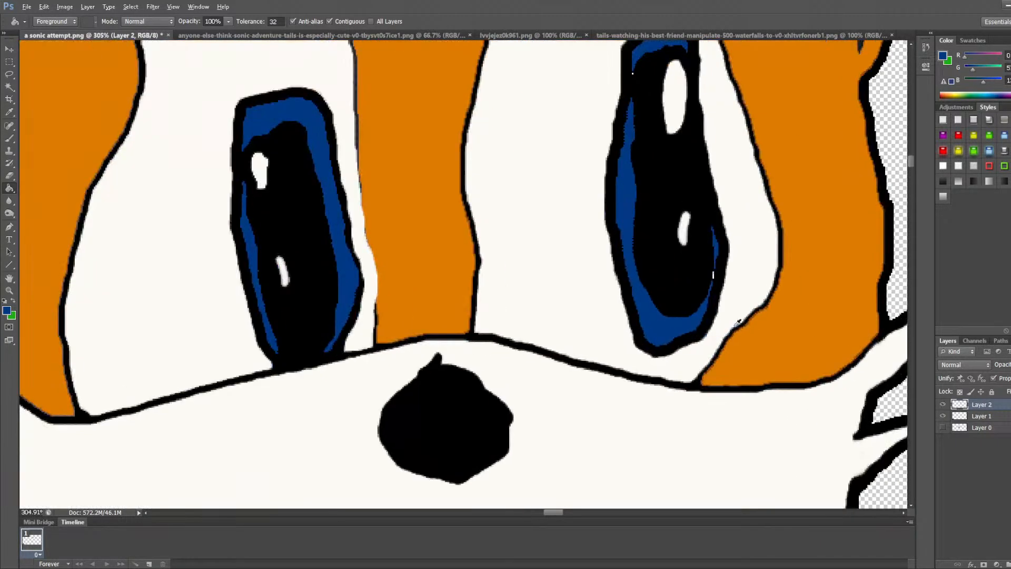
scroll(679, 258, "up", 3)
left_click(696, 315)
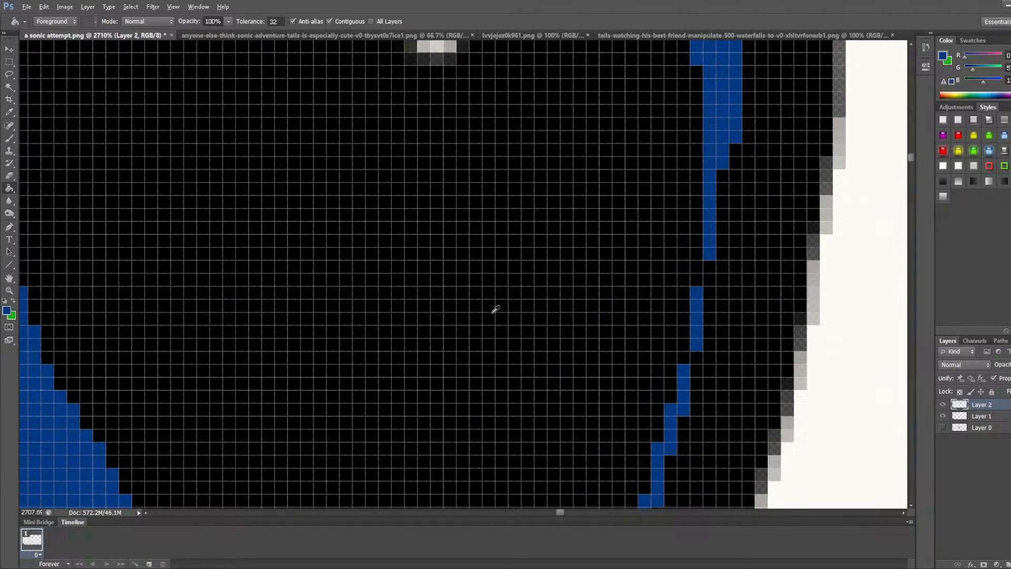
scroll(495, 309, "down", 2)
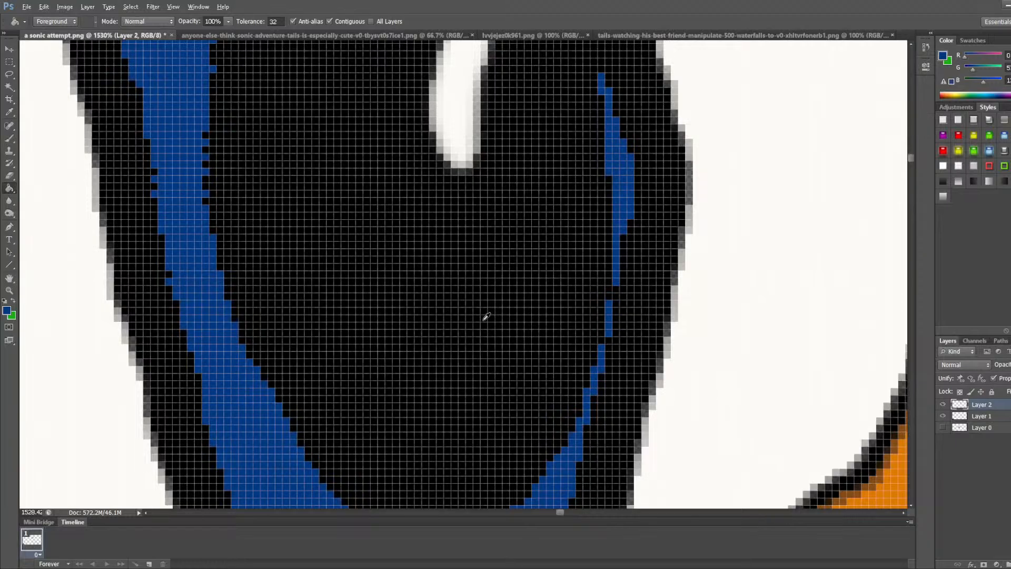
scroll(487, 316, "down", 8)
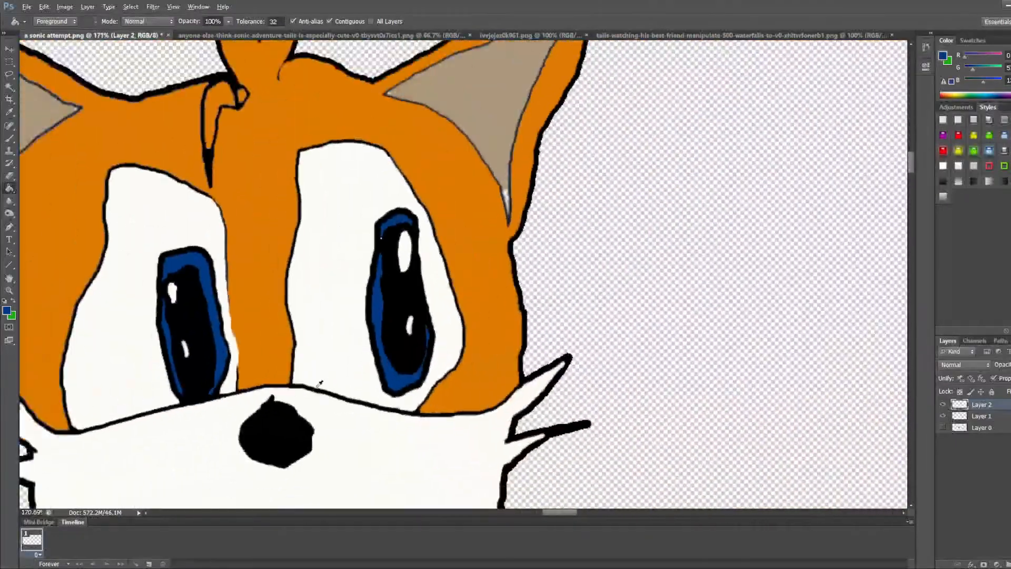
Step: Sample the dark slate blue-grey below the white cuff of the right-hand glove in the reference picture as the foreground colour
scroll(319, 383, "down", 3)
scroll(253, 398, "up", 1)
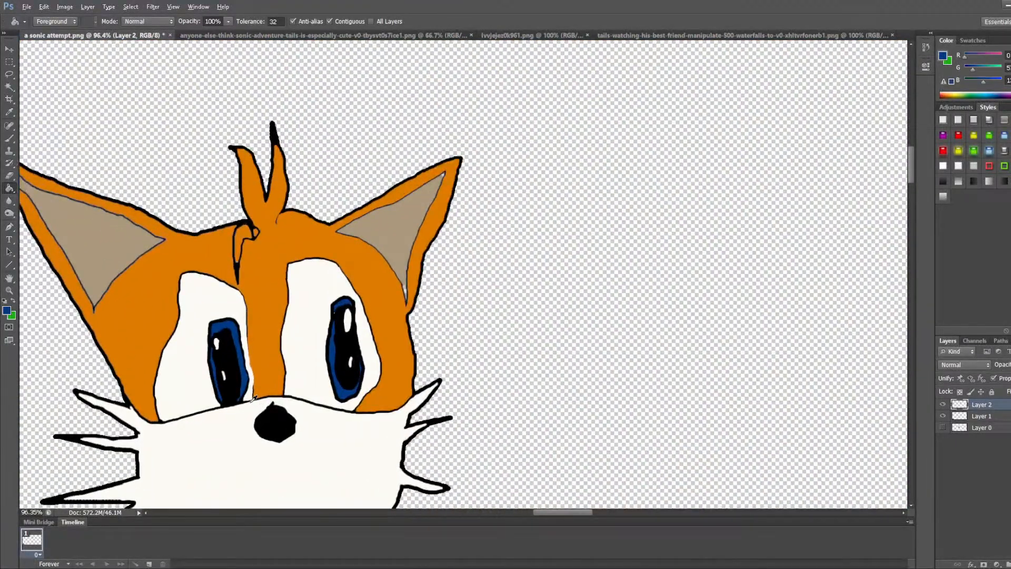
key("alt")
left_click_drag(561, 513, 545, 513)
scroll(511, 368, "down", 2)
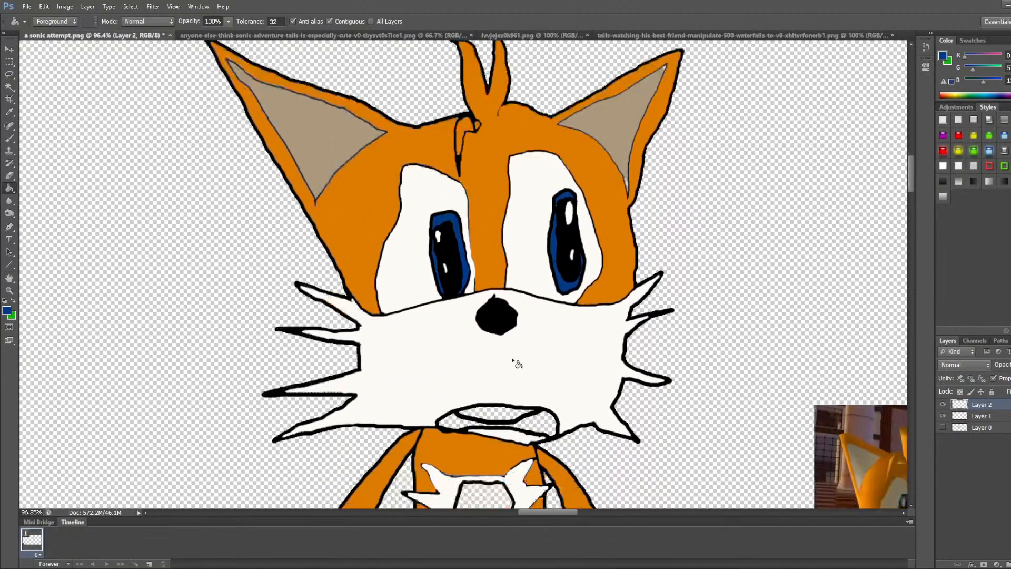
scroll(516, 363, "down", 3)
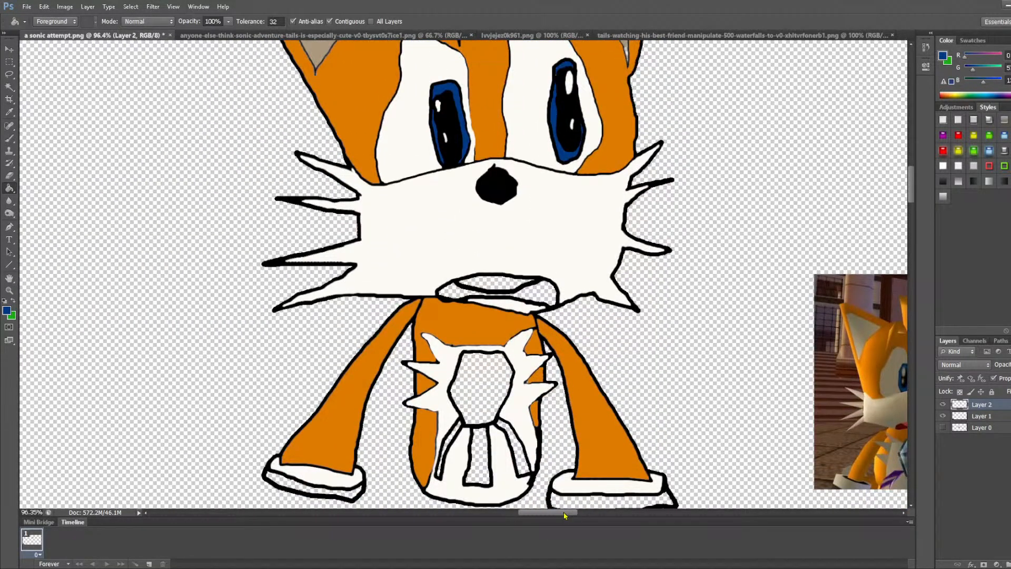
left_click_drag(563, 515, 577, 513)
scroll(606, 440, "down", 2)
scroll(765, 434, "up", 7)
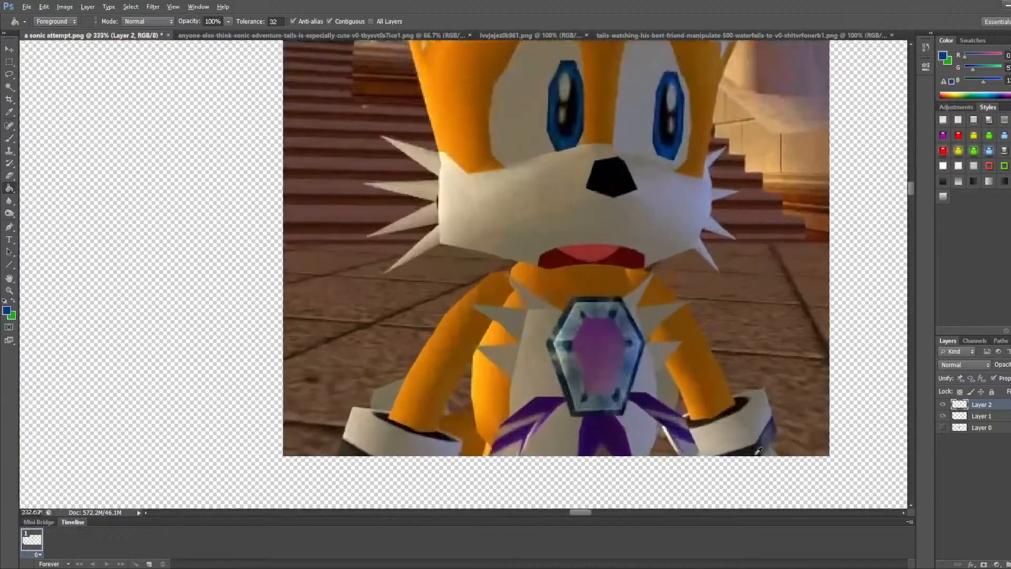
scroll(758, 450, "up", 2)
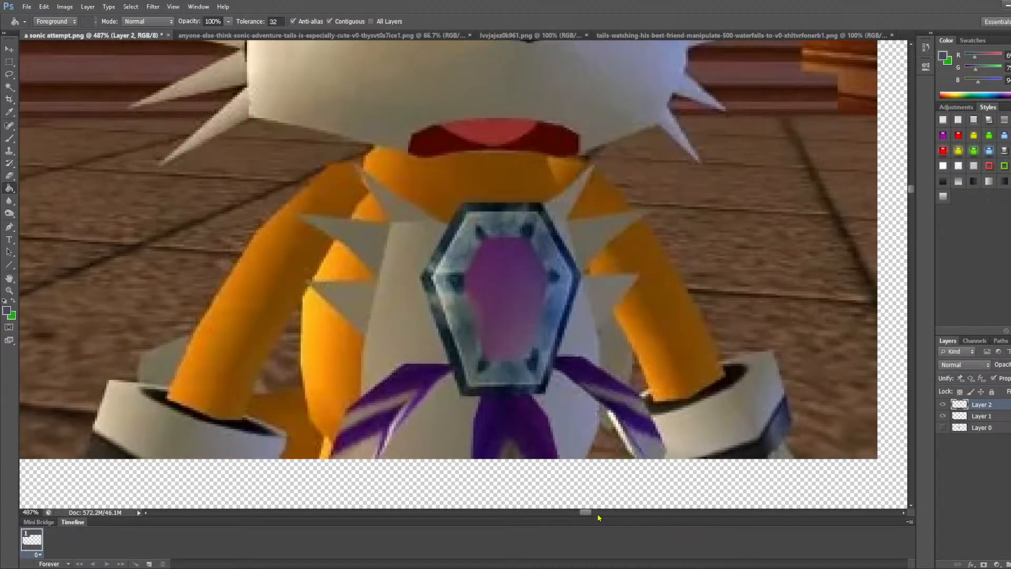
Step: Fill the lower bands beneath the white cuffs at the ends of both arms with the sampled slate blue-grey
left_click_drag(583, 515, 558, 515)
scroll(571, 362, "down", 2)
scroll(572, 362, "down", 2)
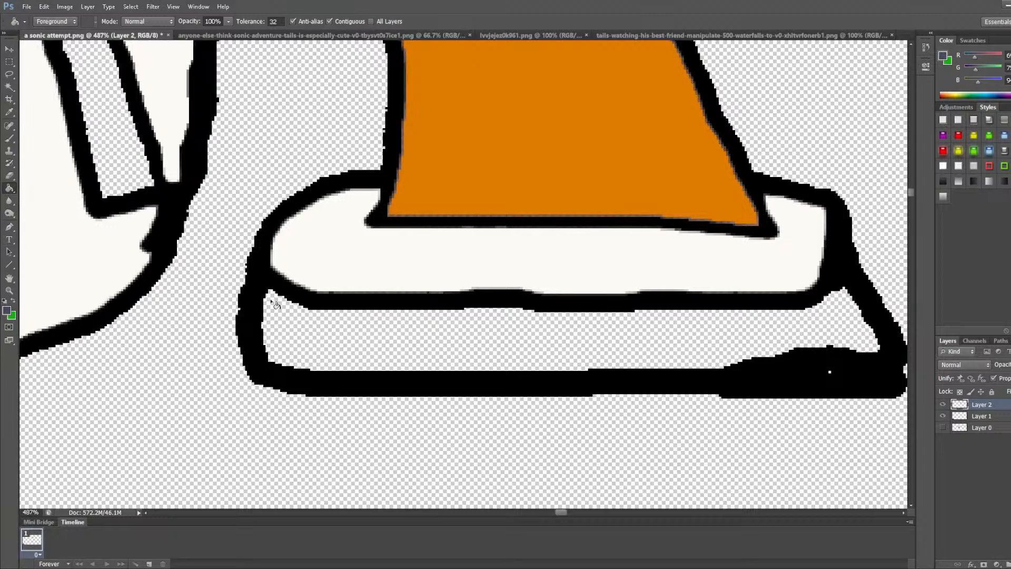
left_click(348, 362)
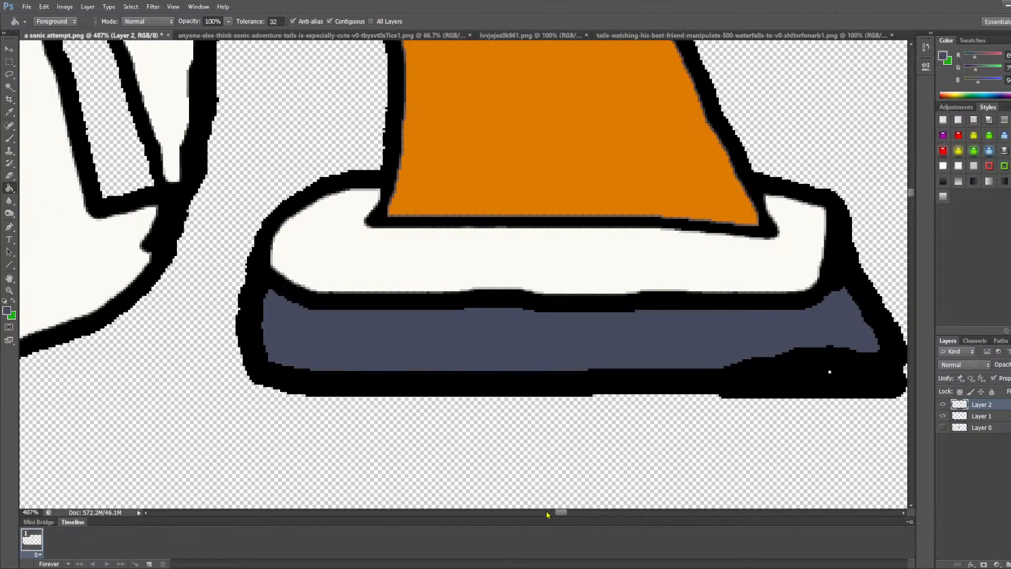
mouse_move(562, 515)
left_mouse_down()
mouse_move(542, 514)
mouse_move(555, 513)
left_mouse_up()
left_click(445, 276)
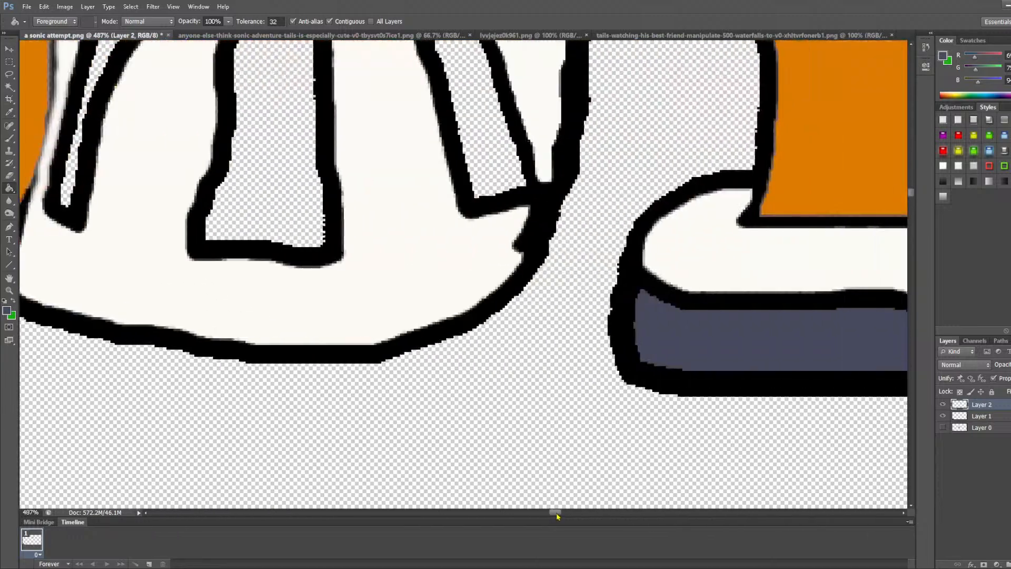
scroll(518, 309, "down", 3)
scroll(457, 226, "up", 3)
scroll(457, 226, "up", 3)
scroll(522, 485, "down", 1)
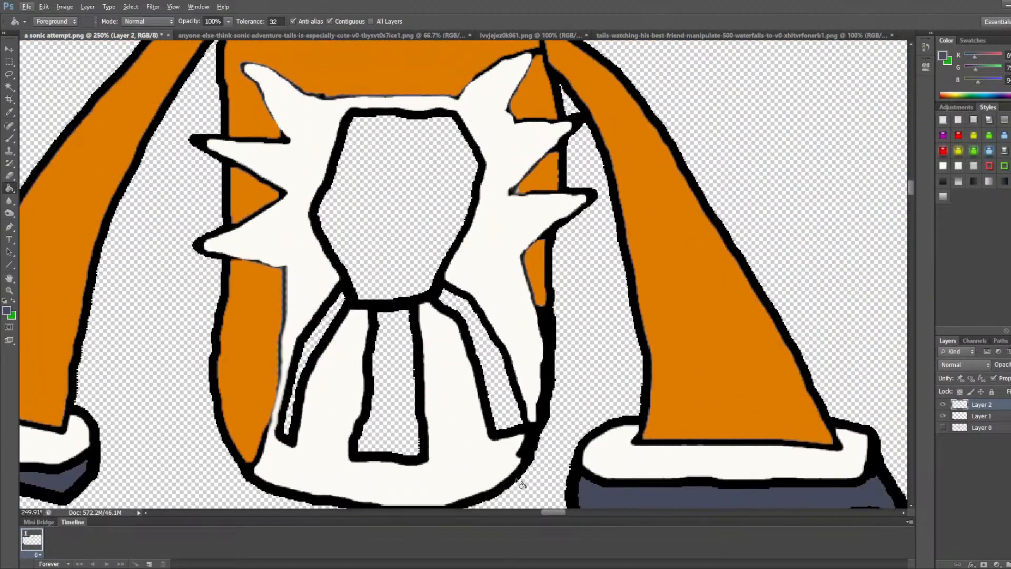
Step: Sample the dark maroon inside the reference picture's mouth and fill the mouth interior of the line art with it
left_click_drag(550, 512, 571, 513)
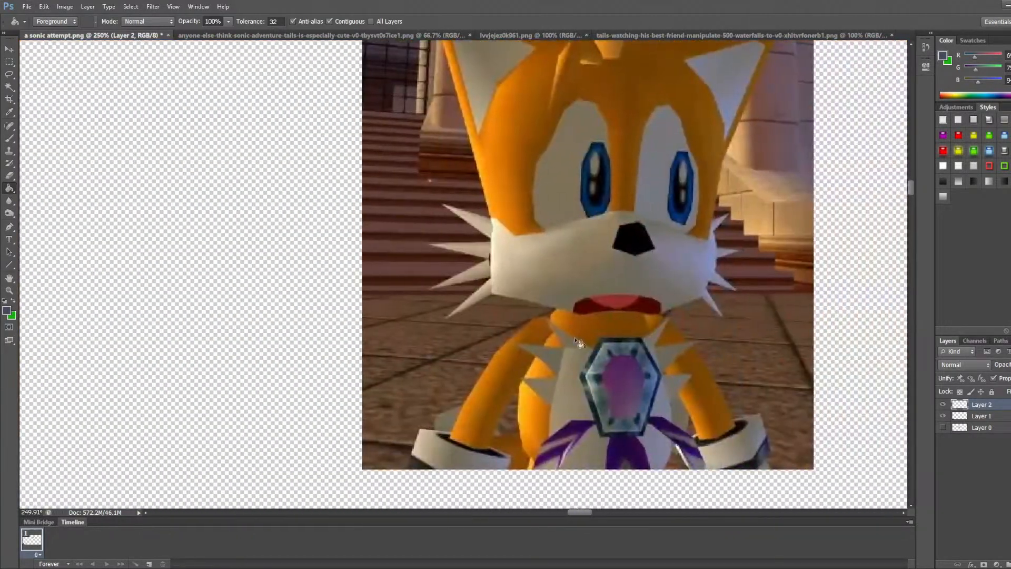
scroll(539, 343, "up", 4)
scroll(527, 332, "down", 2)
left_click(495, 311, "alt")
scroll(506, 326, "down", 4)
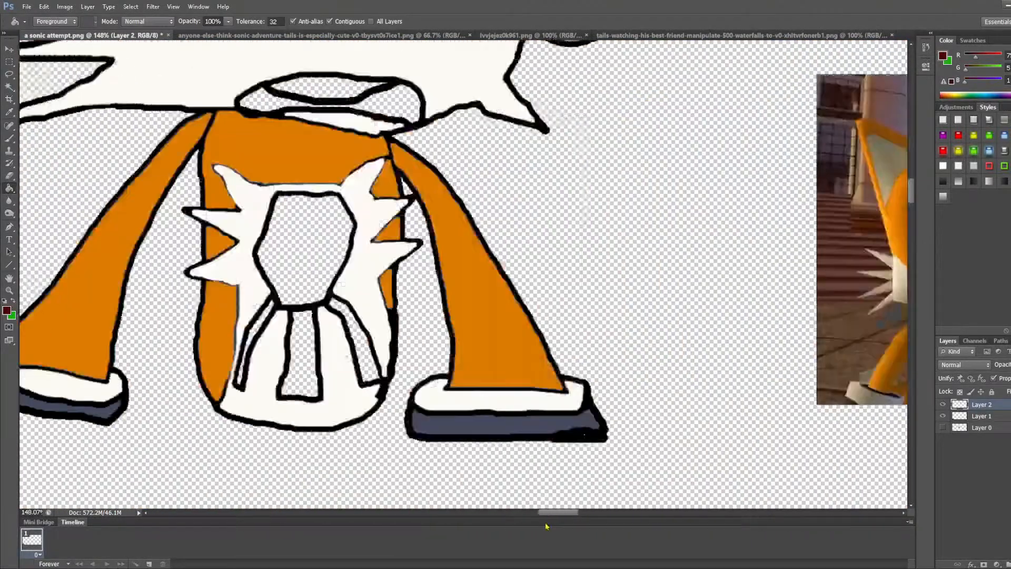
left_click_drag(578, 512, 547, 514)
scroll(586, 296, "up", 1)
left_click(594, 150)
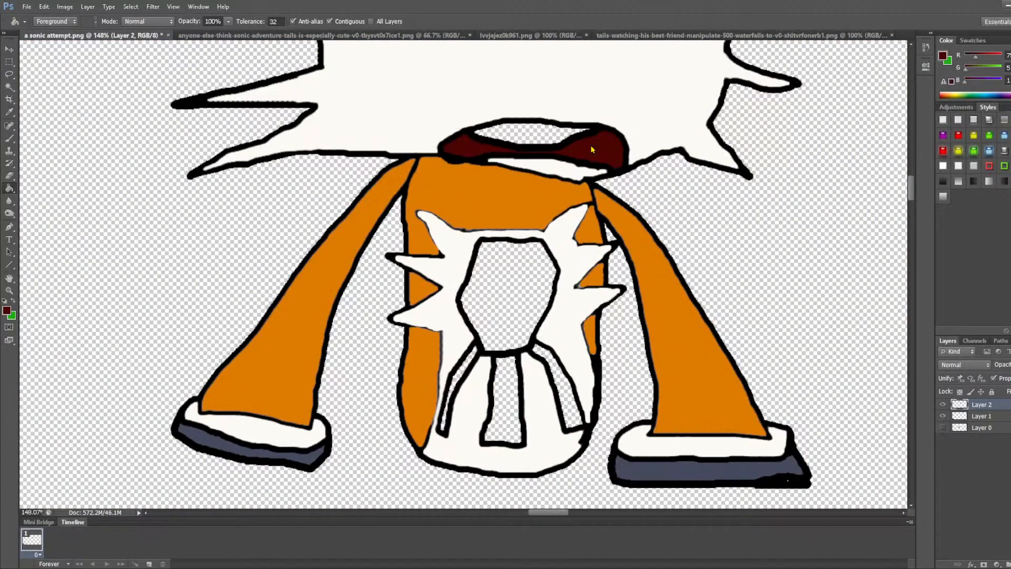
Step: Sample the red of the tongue in the reference picture and fill the tongue area of the drawn mouth with it
left_click_drag(562, 513, 585, 513)
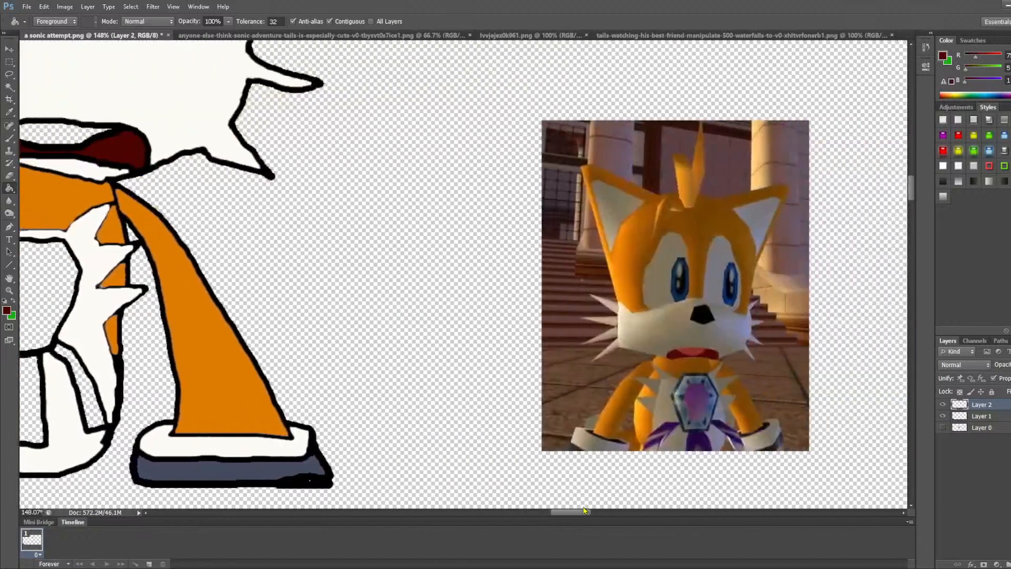
left_click(693, 352, "alt")
left_click(91, 138)
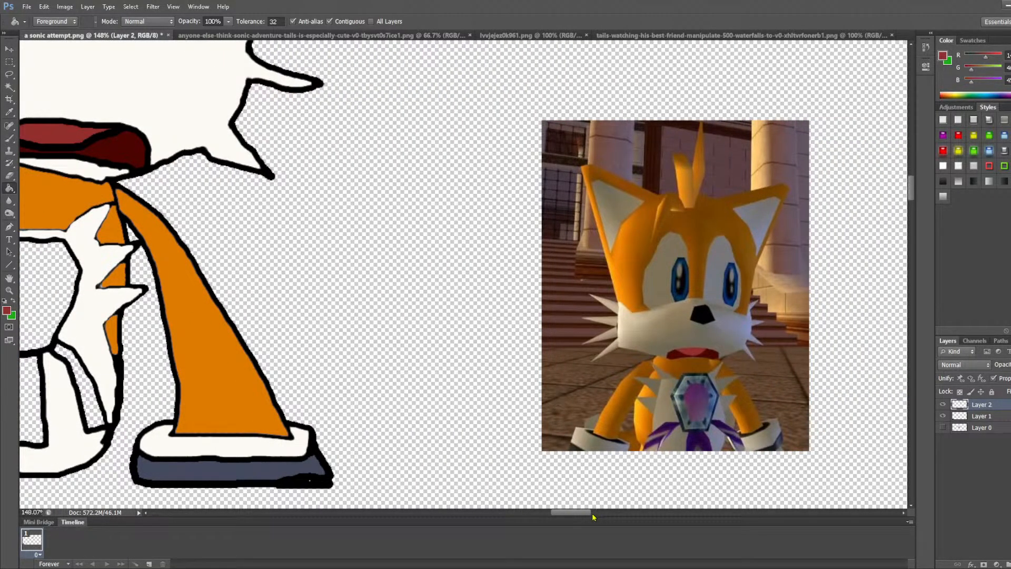
left_click_drag(591, 513, 585, 512)
scroll(741, 113, "up", 3)
scroll(640, 173, "down", 5)
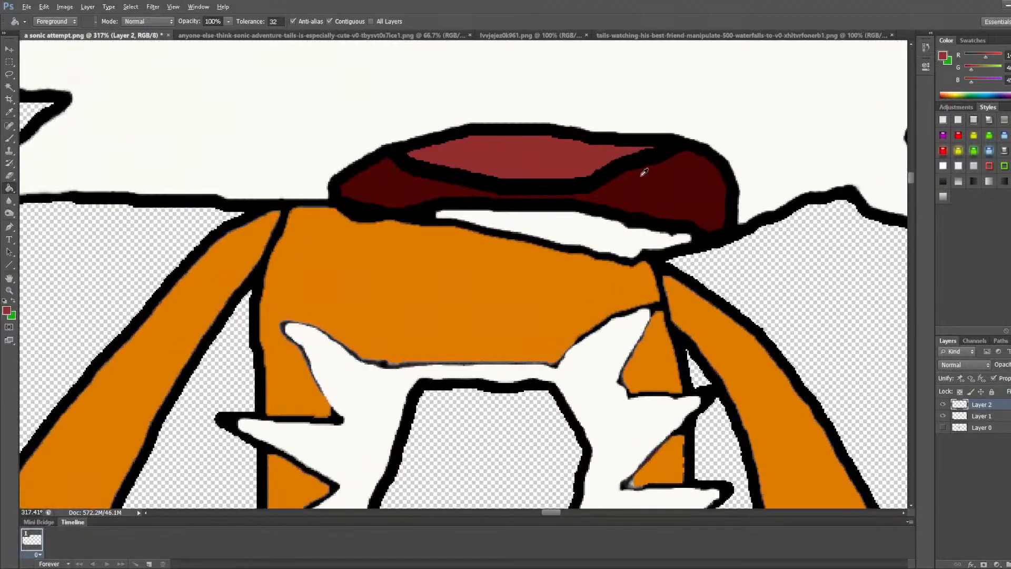
Step: Choose a bright pink foreground colour and fill the three ribbon strips and the large chest badge with it
scroll(632, 266, "up", 5)
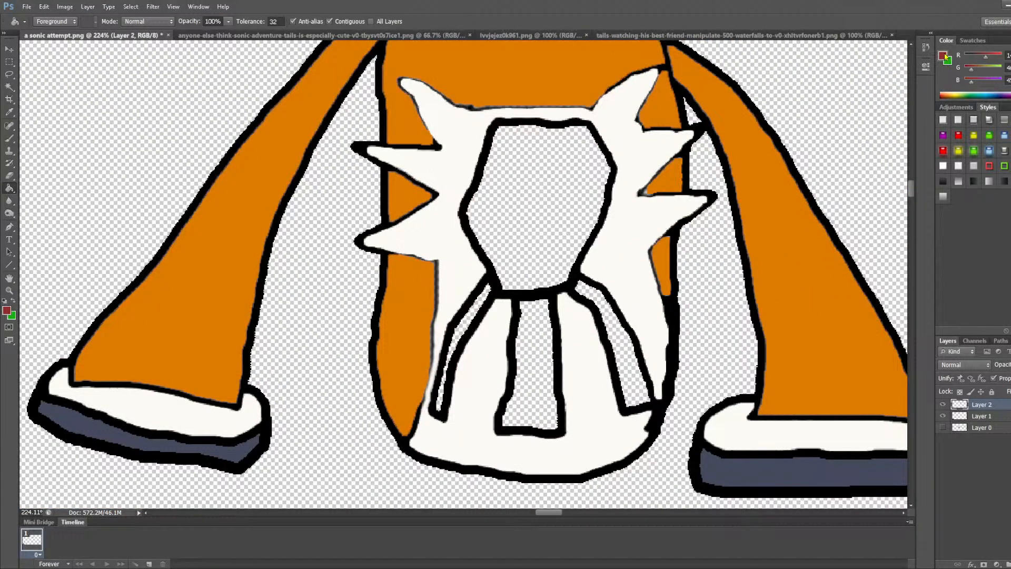
key("i")
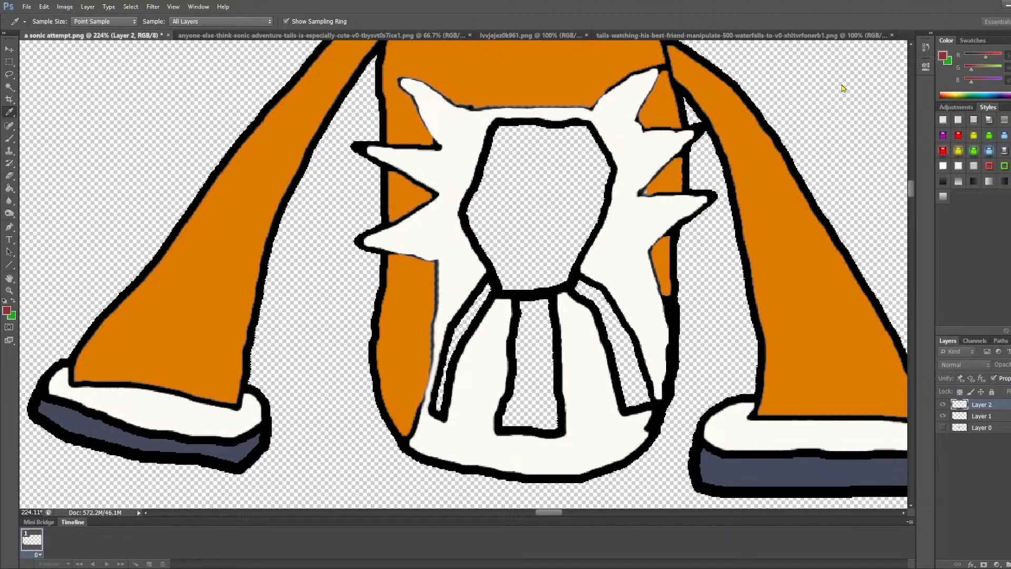
key("g")
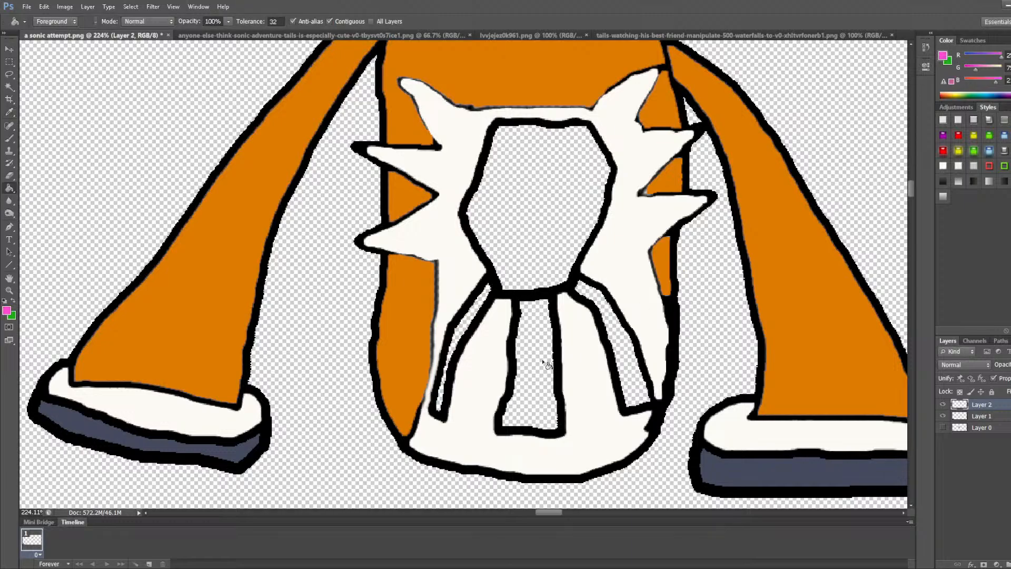
left_click(543, 364)
left_click(614, 333)
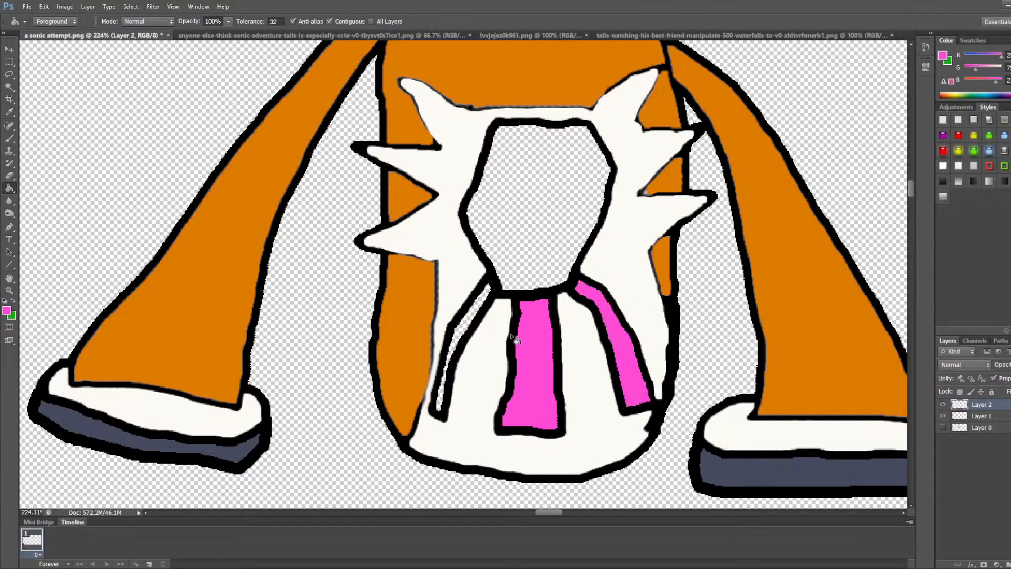
left_click(475, 327)
left_click(568, 173)
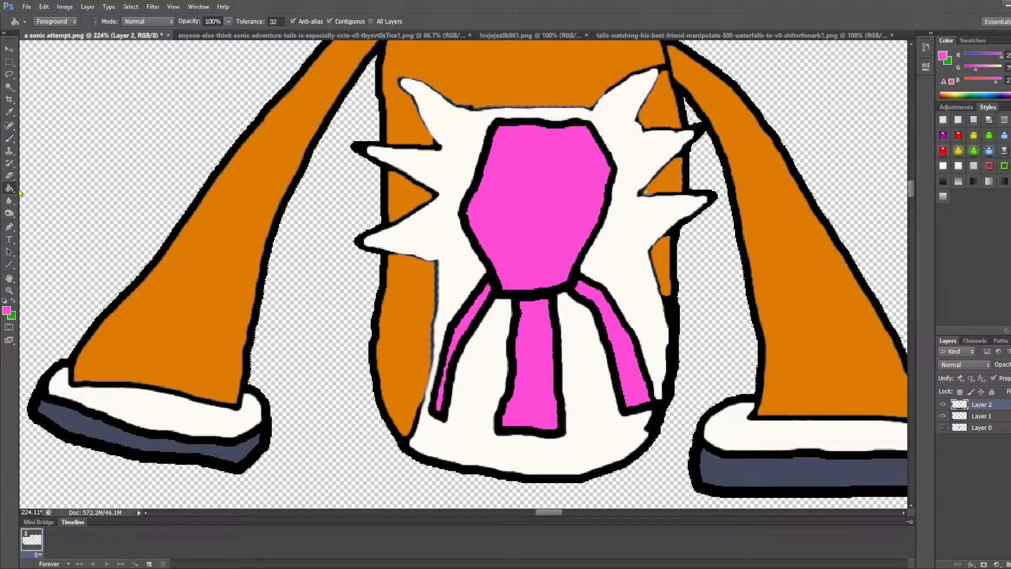
Step: With a black Brush, handwrite "#1" across the upper part of the pink chest badge
left_click(13, 143)
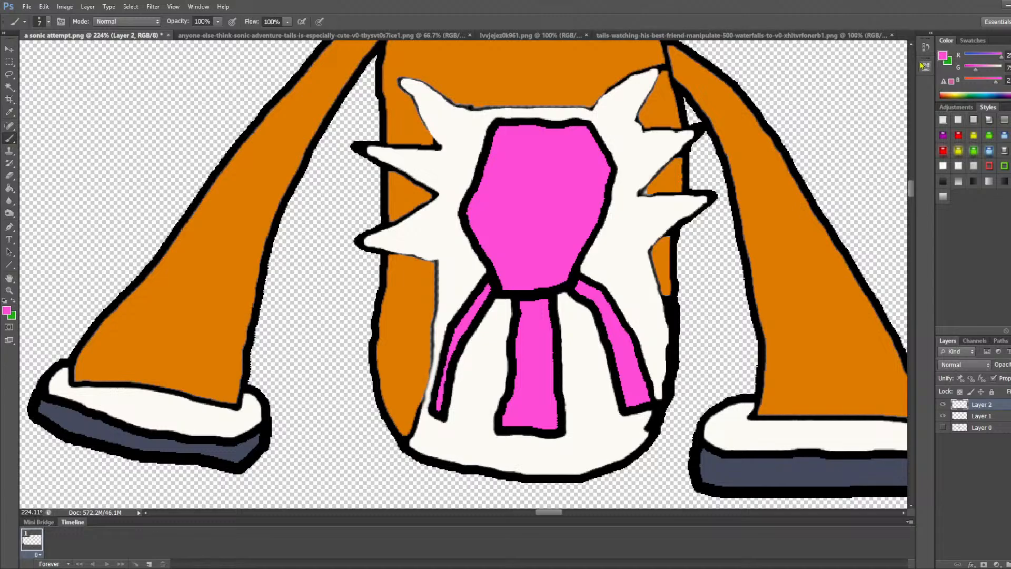
key("i")
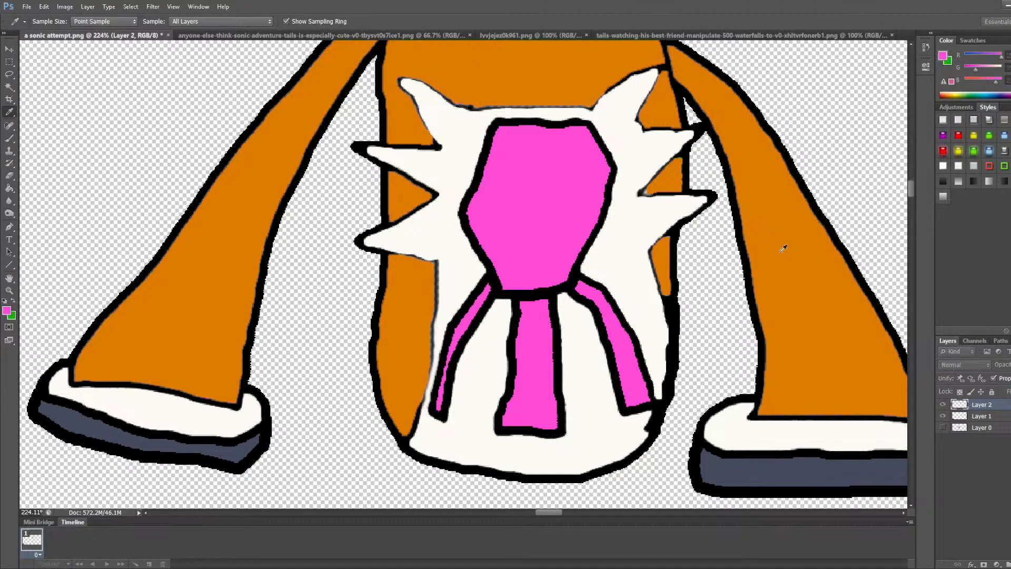
key("b")
scroll(525, 163, "up", 3)
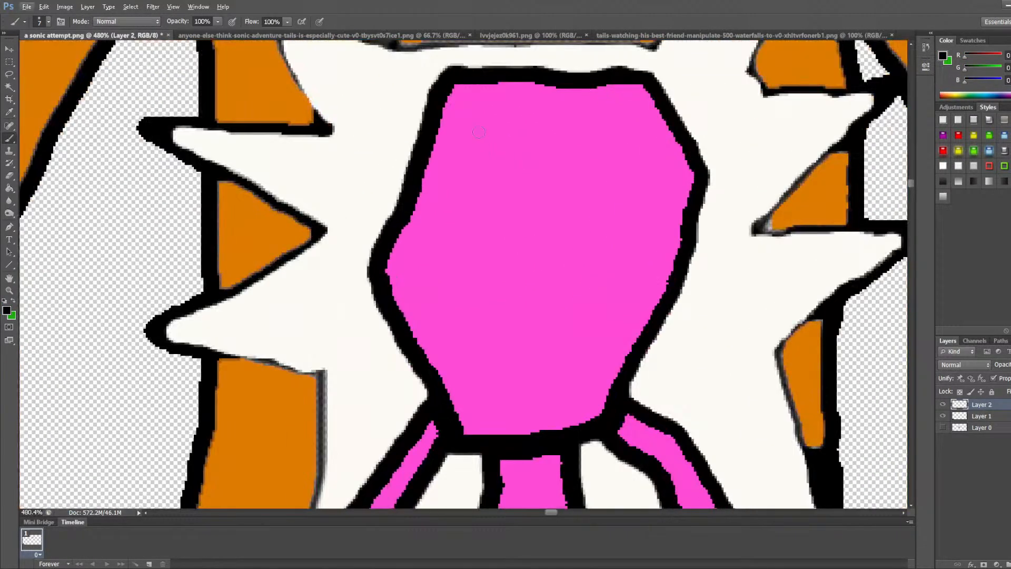
mouse_move(466, 127)
left_mouse_down()
mouse_move(465, 201)
mouse_move(491, 196)
left_mouse_up()
left_click_drag(450, 153, 521, 139)
left_click_drag(515, 175, 429, 195)
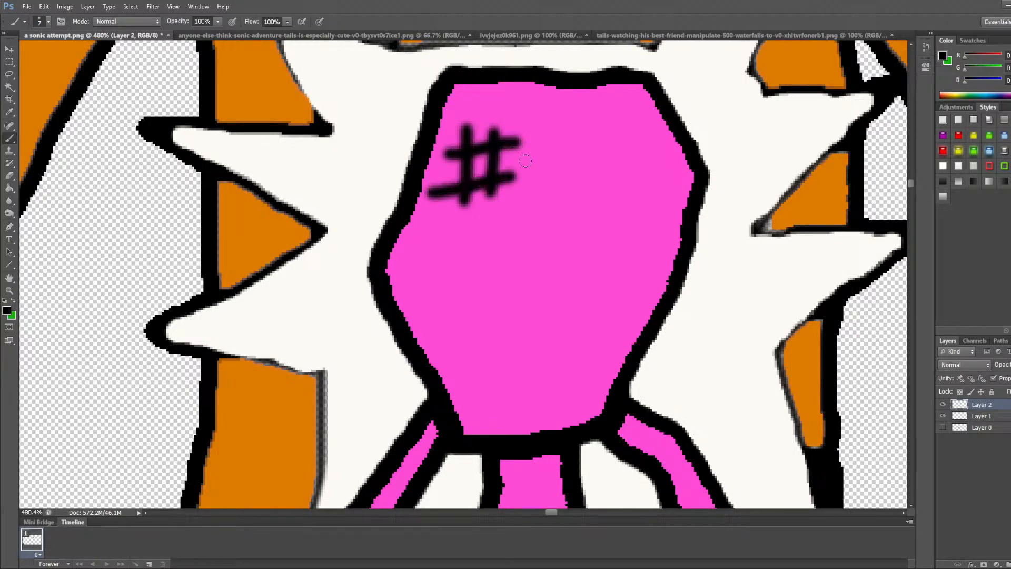
mouse_move(584, 116)
left_mouse_down()
mouse_move(588, 194)
mouse_move(573, 197)
mouse_move(623, 197)
left_mouse_up()
left_click_drag(583, 115, 565, 142)
Step: Handwrite "BOY" in black beneath the "#1" on the pink chest badge
mouse_move(409, 280)
left_mouse_down()
mouse_move(411, 319)
mouse_move(454, 330)
mouse_move(413, 312)
mouse_move(462, 280)
mouse_move(408, 275)
mouse_move(412, 288)
left_mouse_up()
mouse_move(503, 284)
left_mouse_down()
mouse_move(493, 327)
mouse_move(516, 331)
mouse_move(531, 299)
mouse_move(507, 289)
left_mouse_up()
left_click_drag(555, 258, 596, 293)
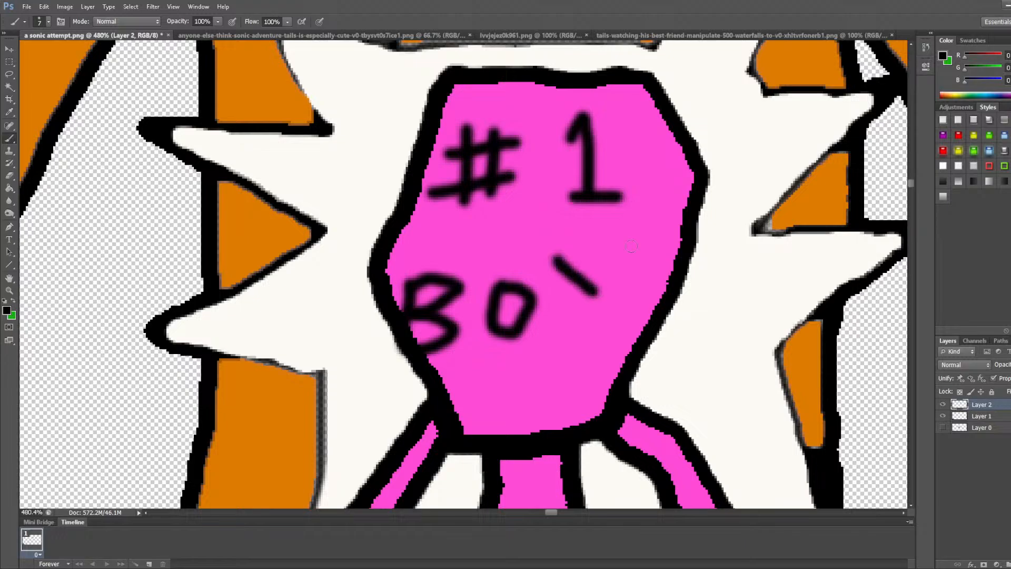
mouse_move(632, 257)
left_mouse_down()
mouse_move(595, 294)
mouse_move(590, 345)
left_mouse_up()
Step: Select the reference picture beside the finished Tails drawing with a rectangular marquee and cut it from the layer
scroll(485, 315, "down", 5)
scroll(485, 315, "down", 8)
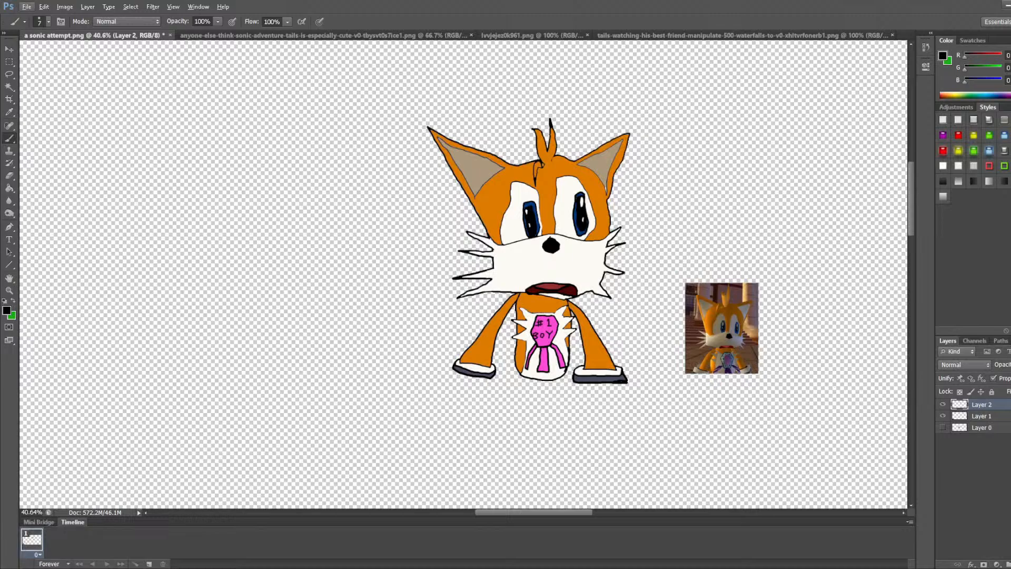
left_click(10, 61)
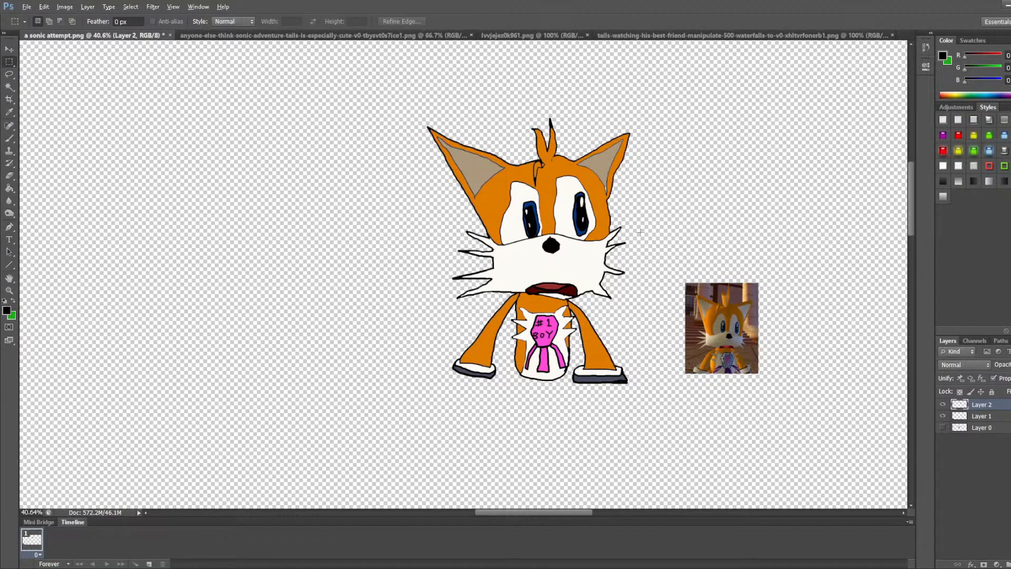
key("alt")
left_click_drag(666, 272, 799, 402)
key("ctrl+x")
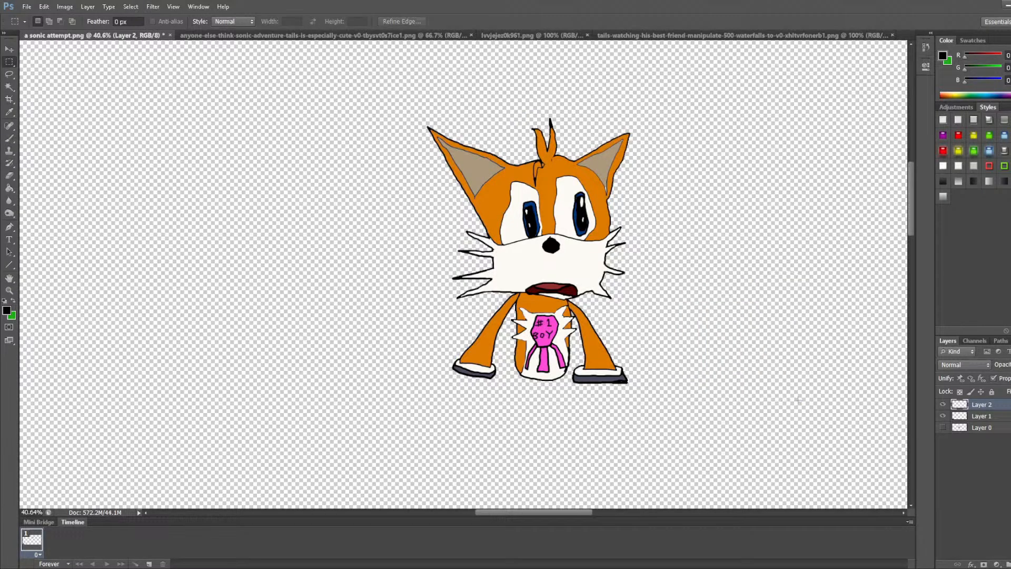
Step: Move the Tails drawing to the lower-left corner of the canvas, directly beside Sonic
scroll(540, 321, "down", 10)
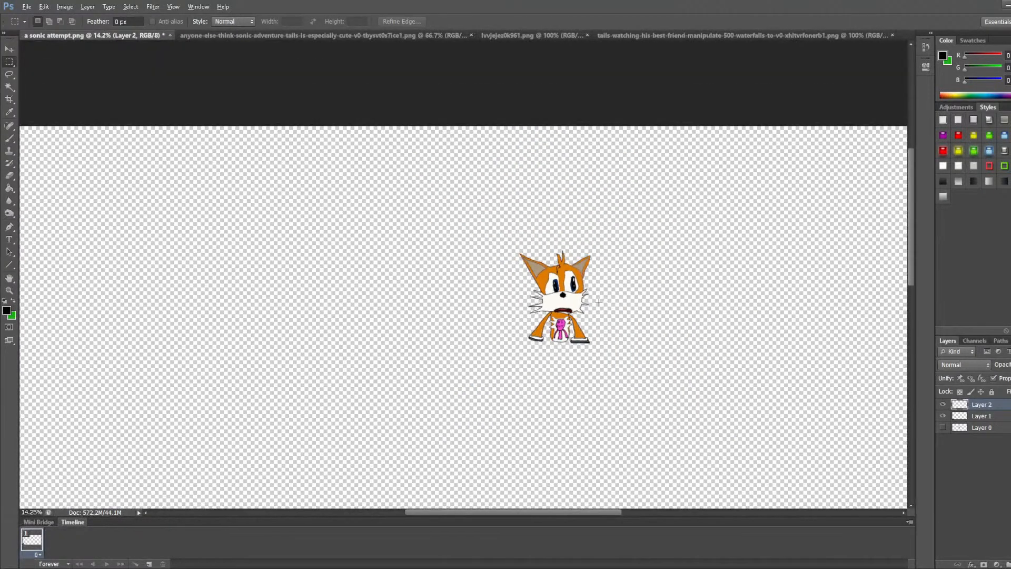
key("alt")
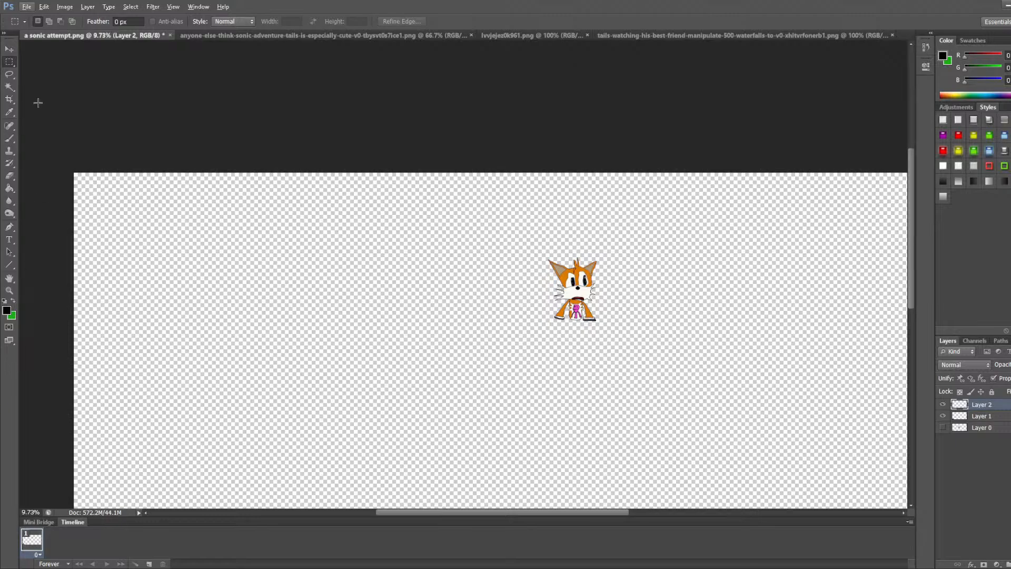
left_click(9, 49)
scroll(585, 350, "down", 2)
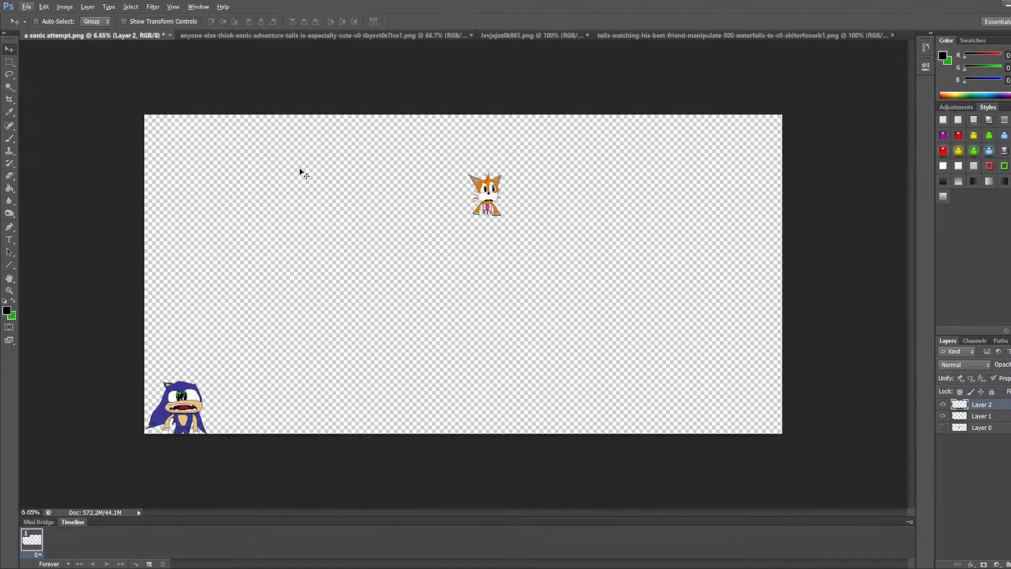
left_click_drag(478, 194, 214, 410)
Step: Examine the Sonic and Tails drawings side by side, both close up and across the whole canvas
scroll(123, 464, "up", 20)
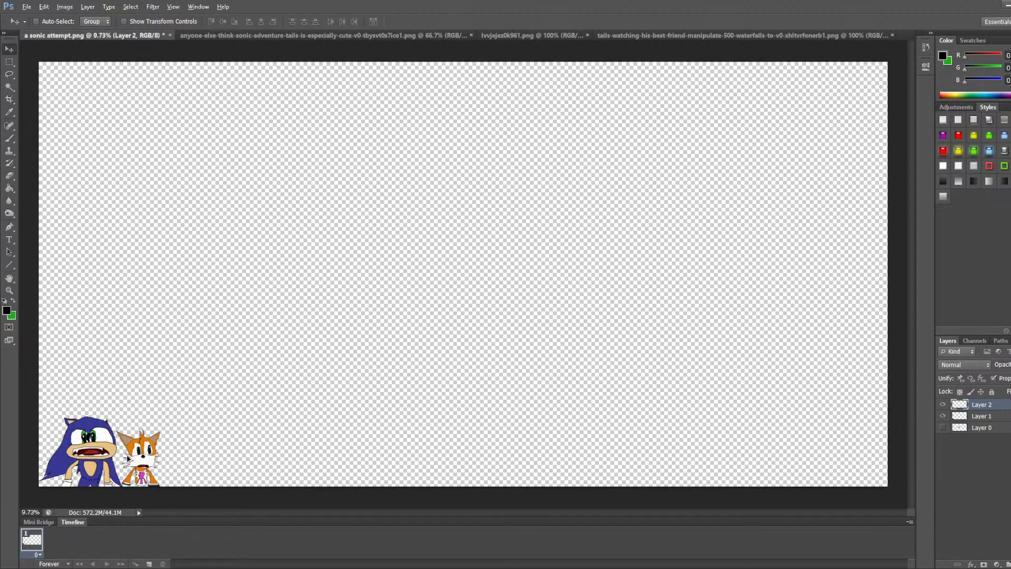
scroll(387, 386, "down", 5)
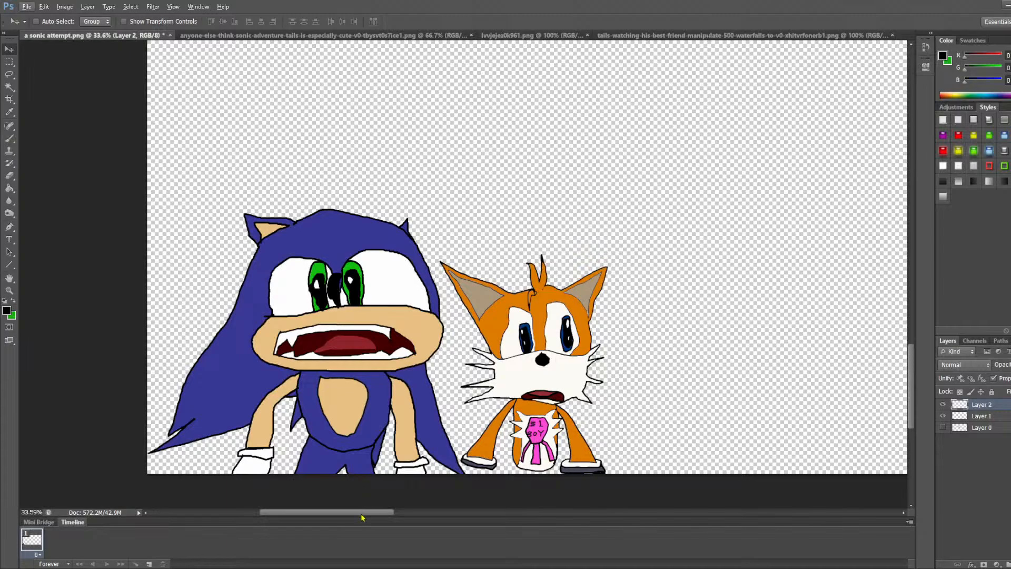
left_click_drag(361, 513, 417, 513)
scroll(477, 382, "down", 5)
scroll(479, 382, "up", 2)
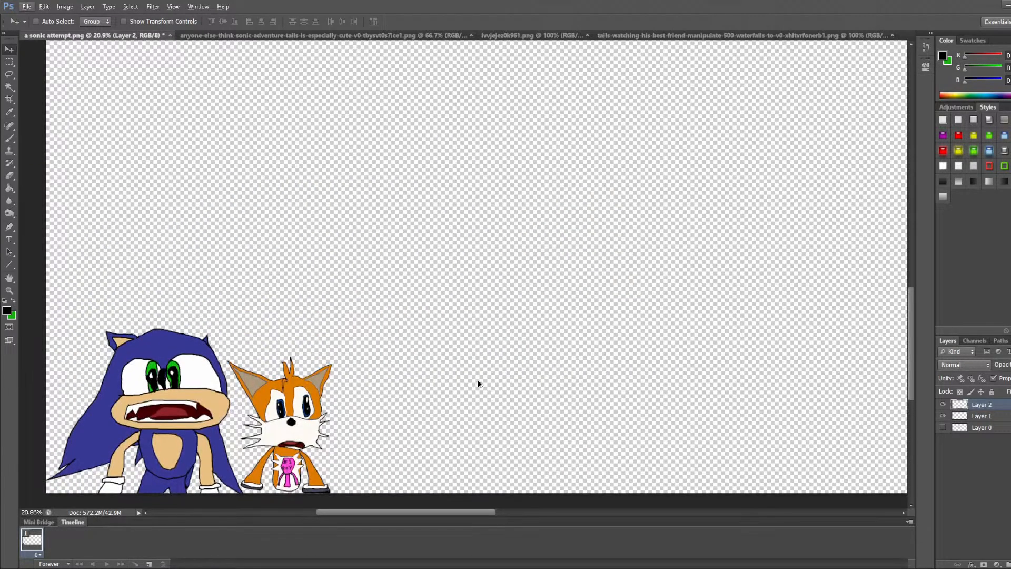
scroll(479, 381, "down", 3)
scroll(576, 338, "down", 2)
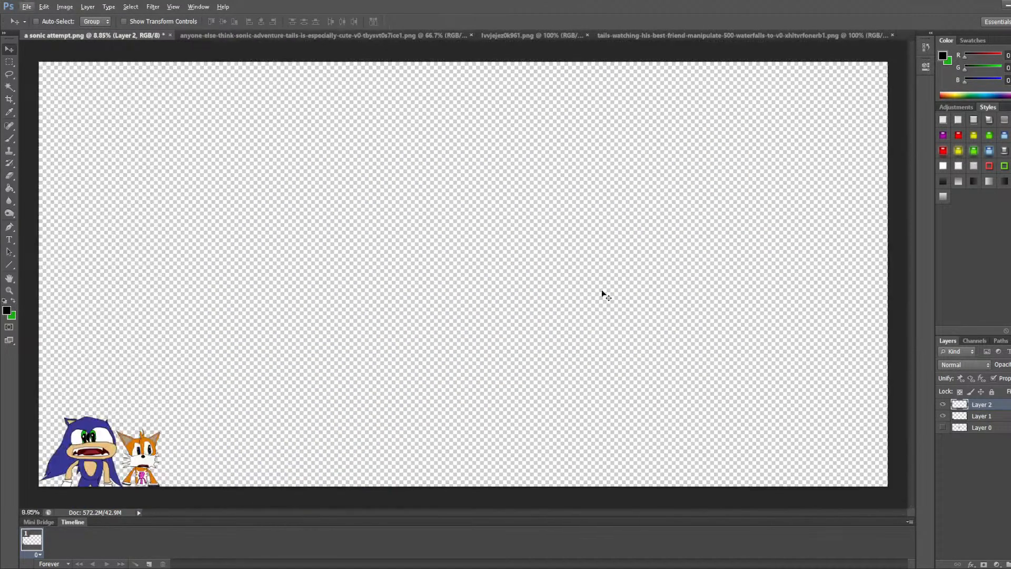
key("Right")
key("Right")
key("Right")
key("Right")
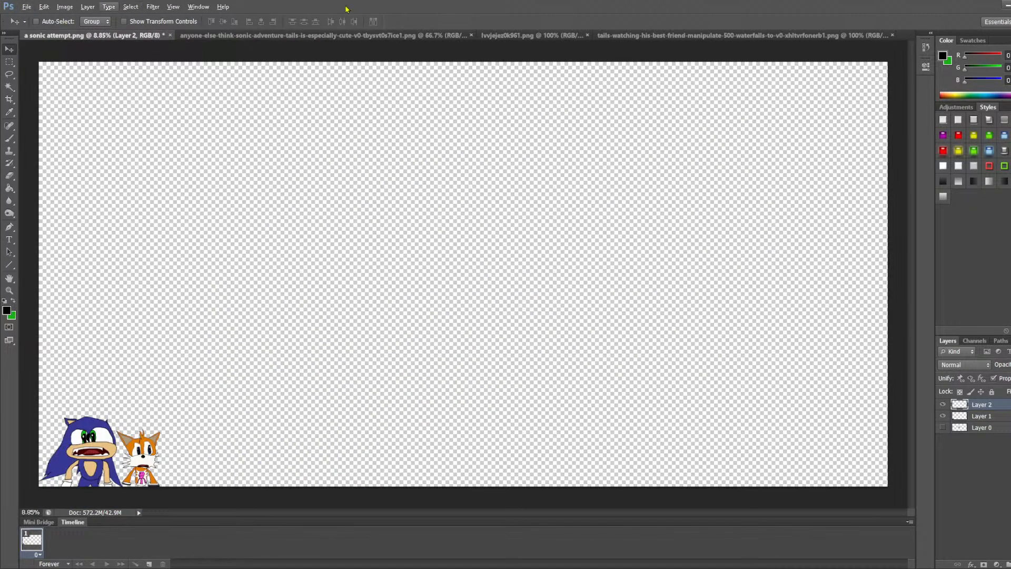
Step: Close the three reference image documents, keeping only the Sonic drawing open
left_click(471, 36)
left_click(593, 35)
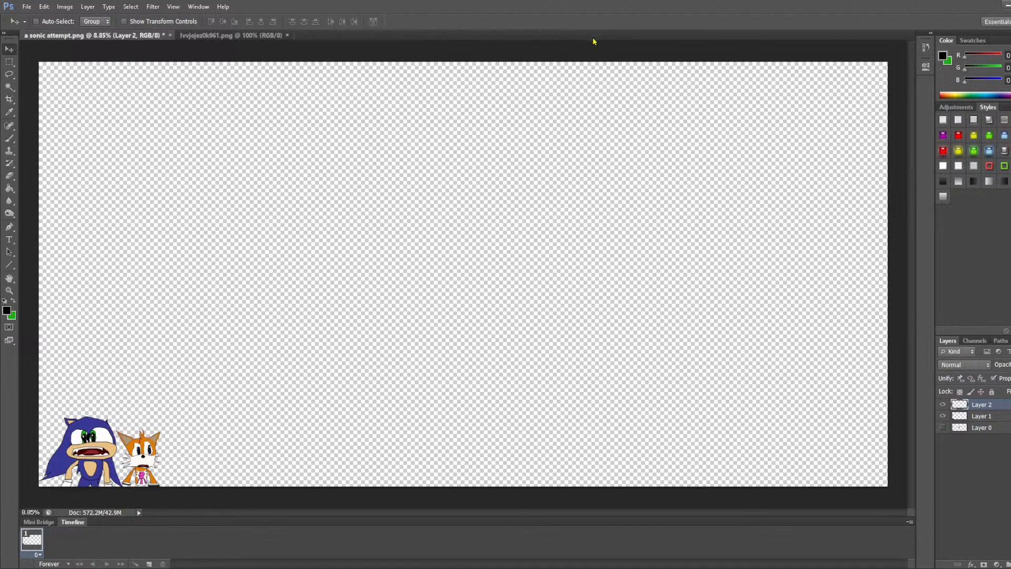
left_click(287, 35)
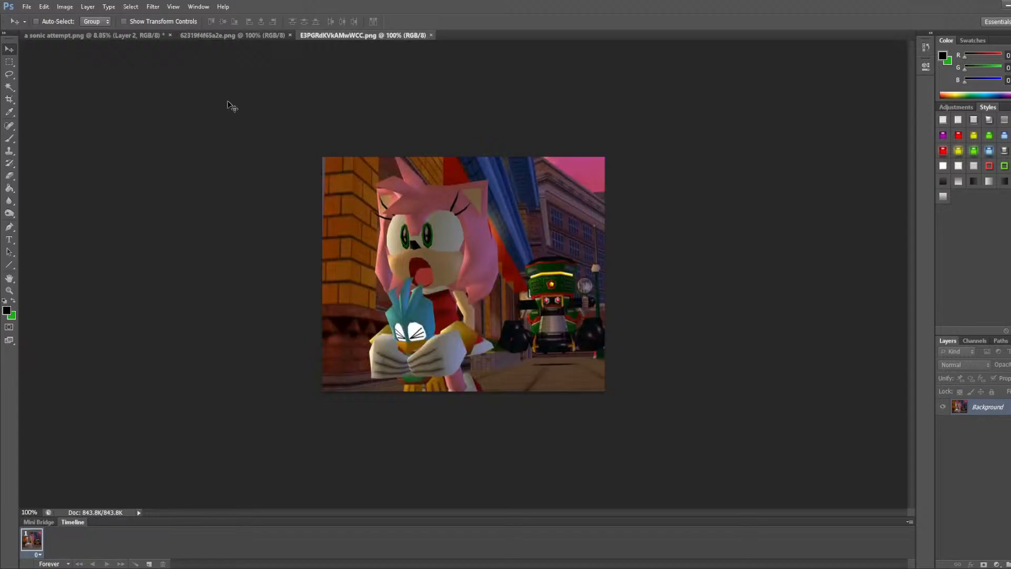
Step: Copy the whole picture of Amy holding the blue bird, paste it into the Sonic drawing and move it to the canvas's upper middle
left_click(228, 40)
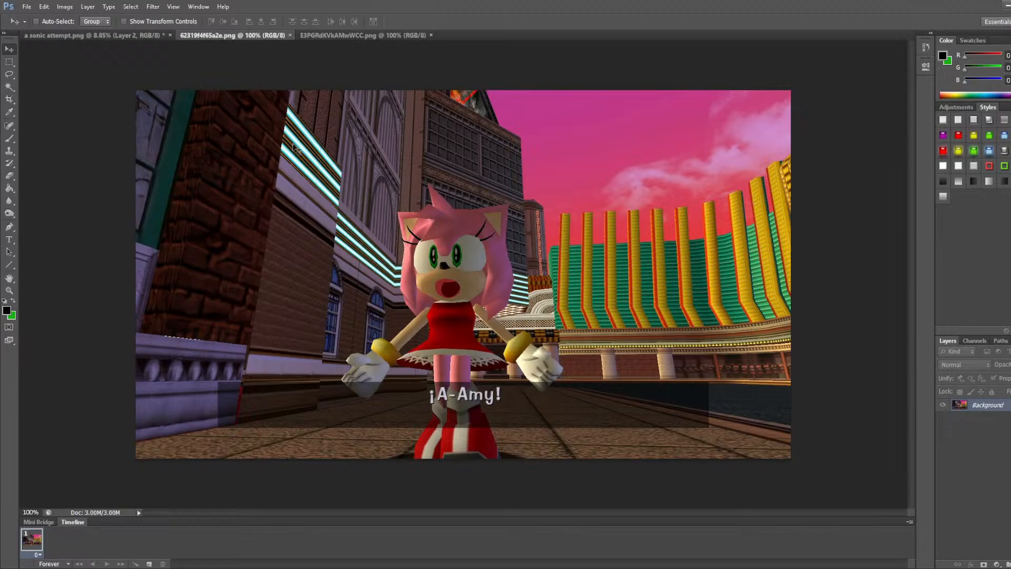
left_click(362, 37)
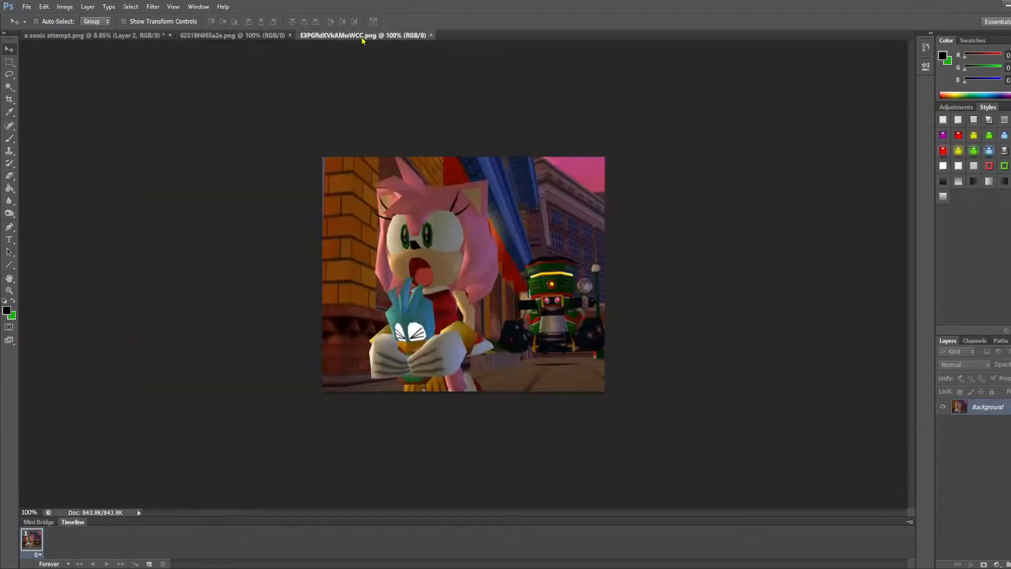
left_click(10, 62)
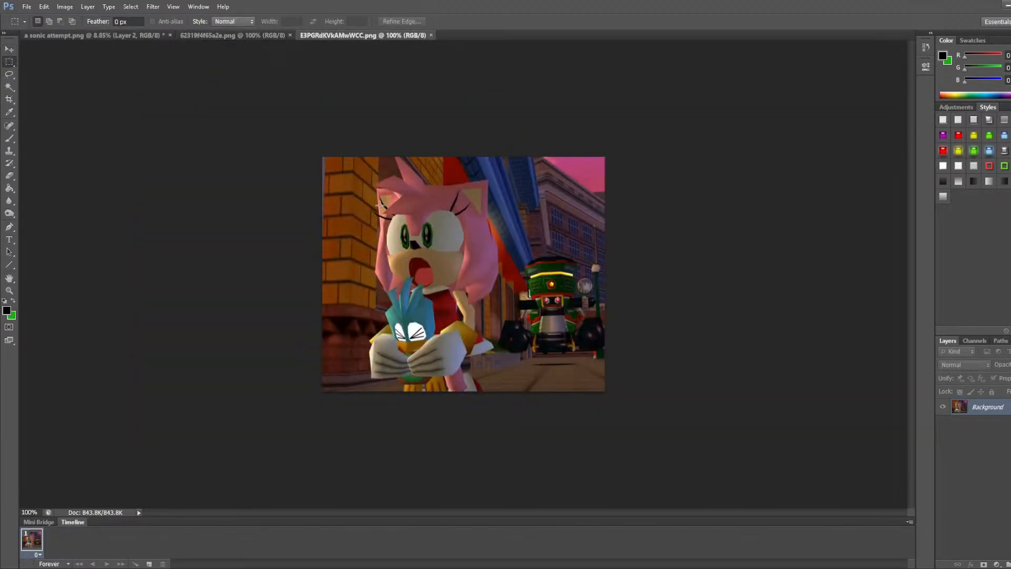
left_click_drag(265, 114, 728, 458)
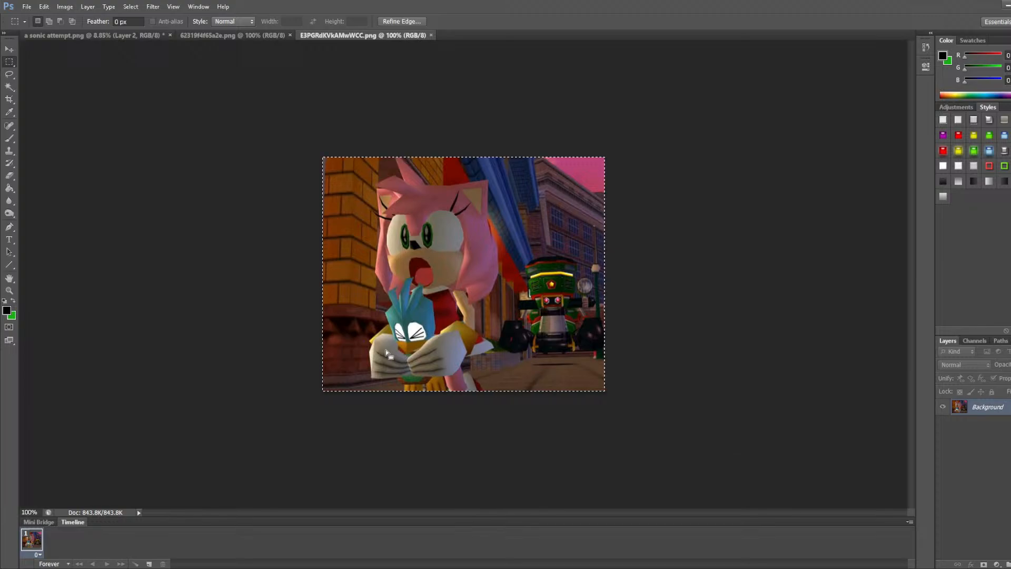
left_click(88, 37)
left_click_drag(377, 293, 377, 293)
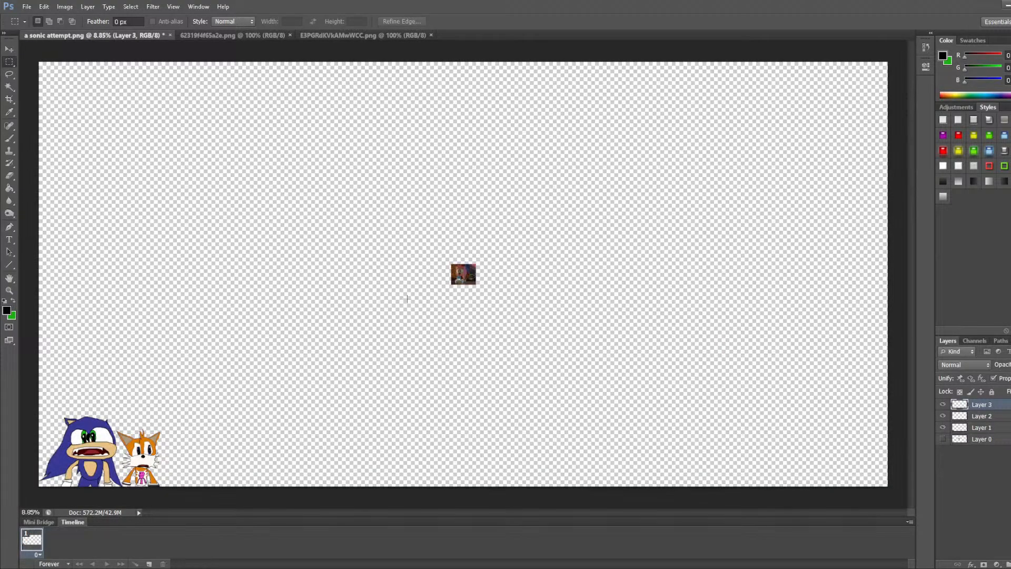
key("v")
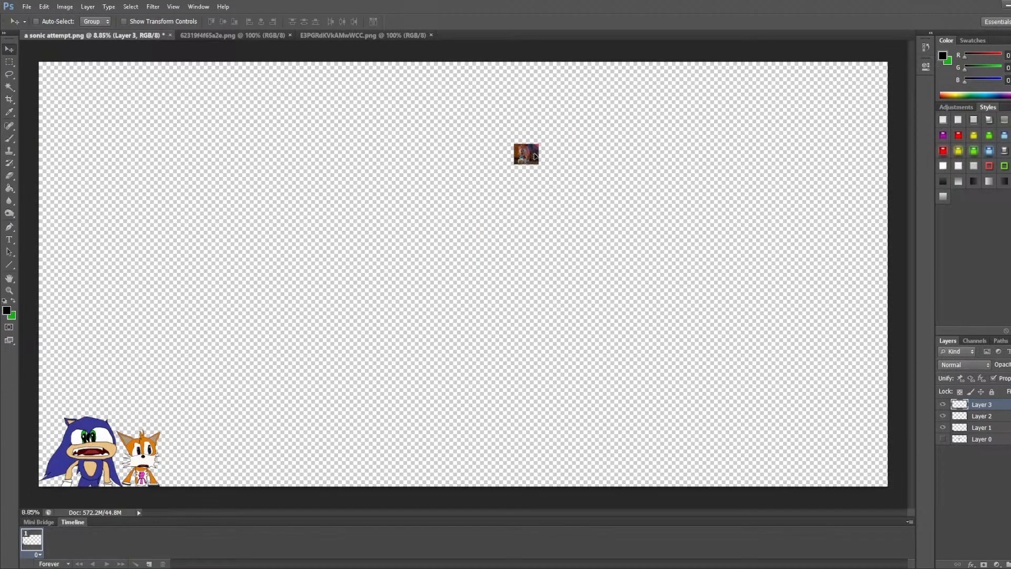
Step: Switch to the Brush tool for drawing in the empty area beside the Amy reference picture
scroll(521, 136, "up", 3)
scroll(425, 191, "up", 4)
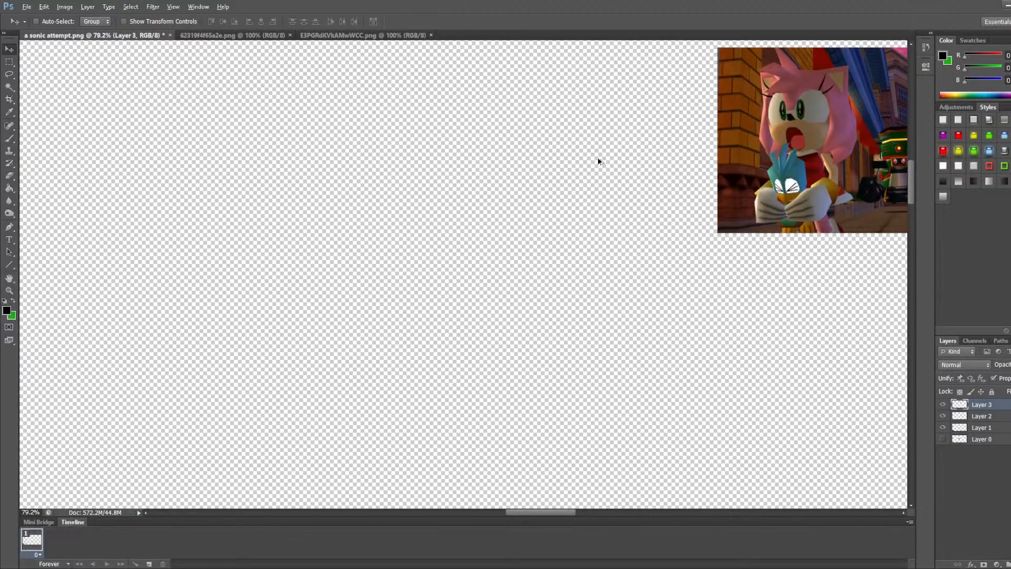
scroll(611, 169, "up", 1)
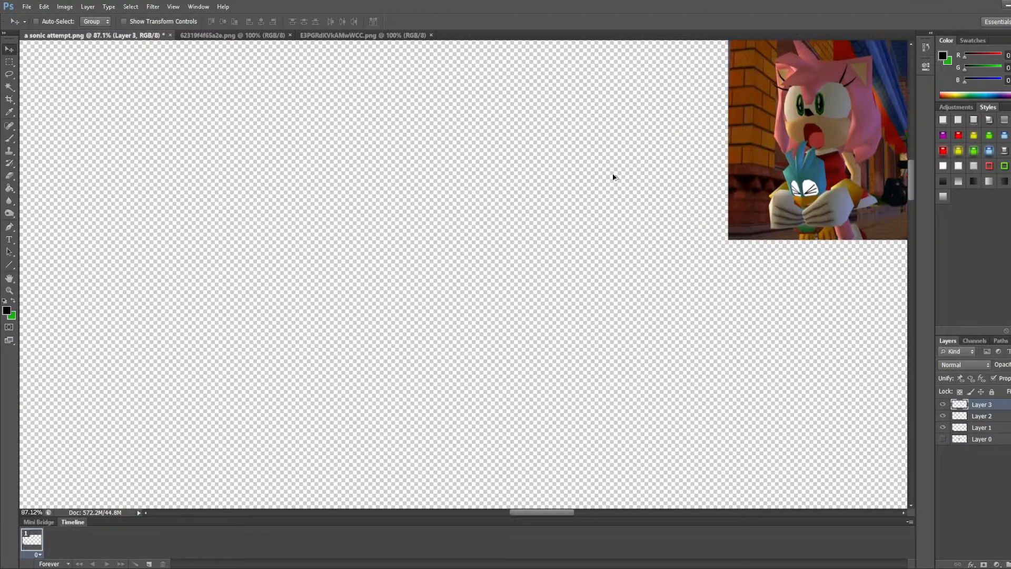
left_click(9, 138)
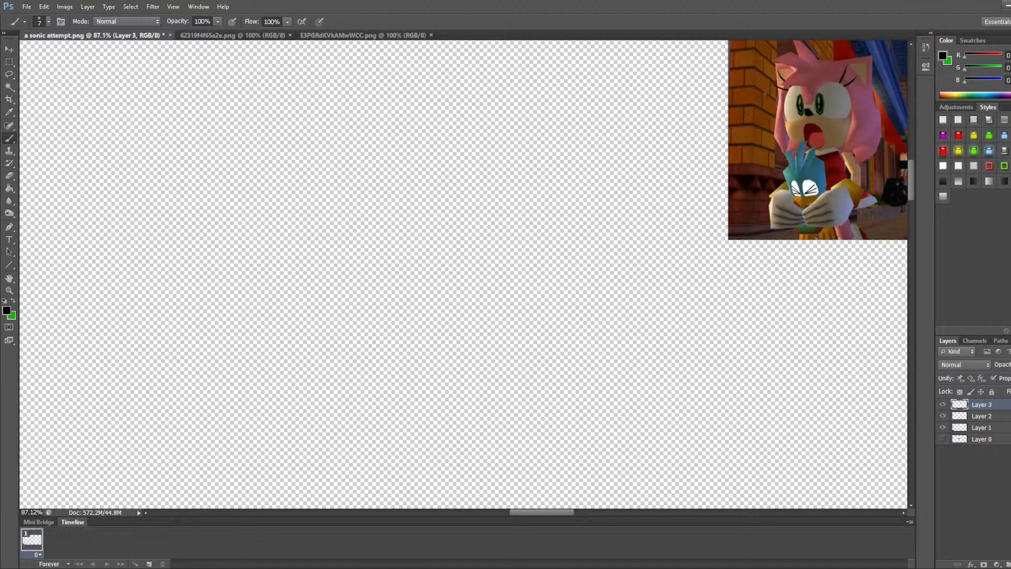
mouse_move(652, 306)
left_mouse_down()
mouse_move(553, 365)
mouse_move(402, 344)
mouse_move(455, 246)
mouse_move(441, 266)
mouse_move(446, 305)
mouse_move(364, 251)
left_mouse_up()
key("ctrl+z")
mouse_move(368, 198)
left_mouse_down()
mouse_move(482, 295)
mouse_move(285, 395)
mouse_move(637, 380)
mouse_move(327, 308)
mouse_move(461, 276)
mouse_move(274, 223)
mouse_move(259, 313)
mouse_move(210, 271)
mouse_move(350, 248)
mouse_move(420, 201)
mouse_move(448, 166)
mouse_move(517, 184)
left_mouse_up()
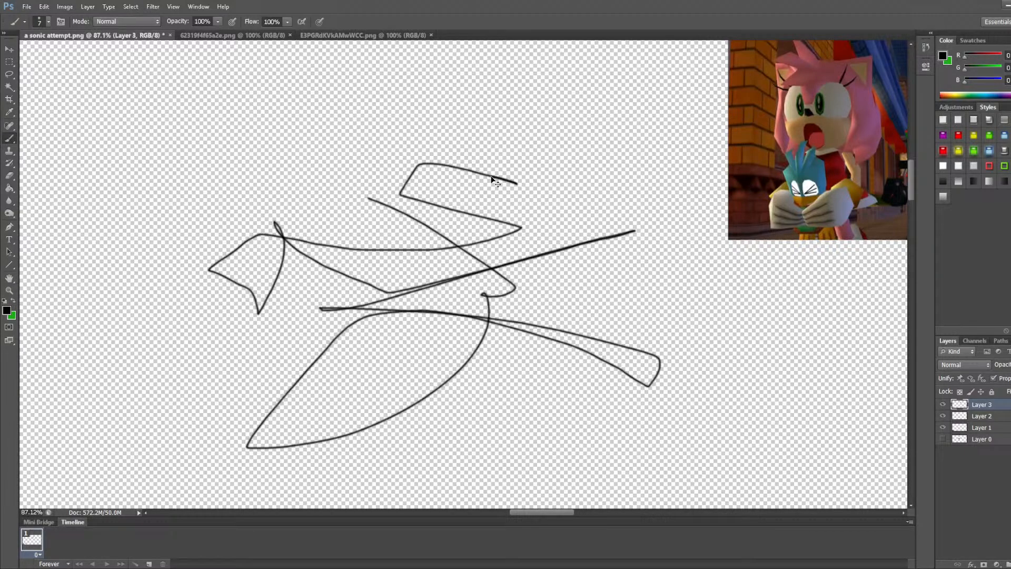
key("ctrl+z")
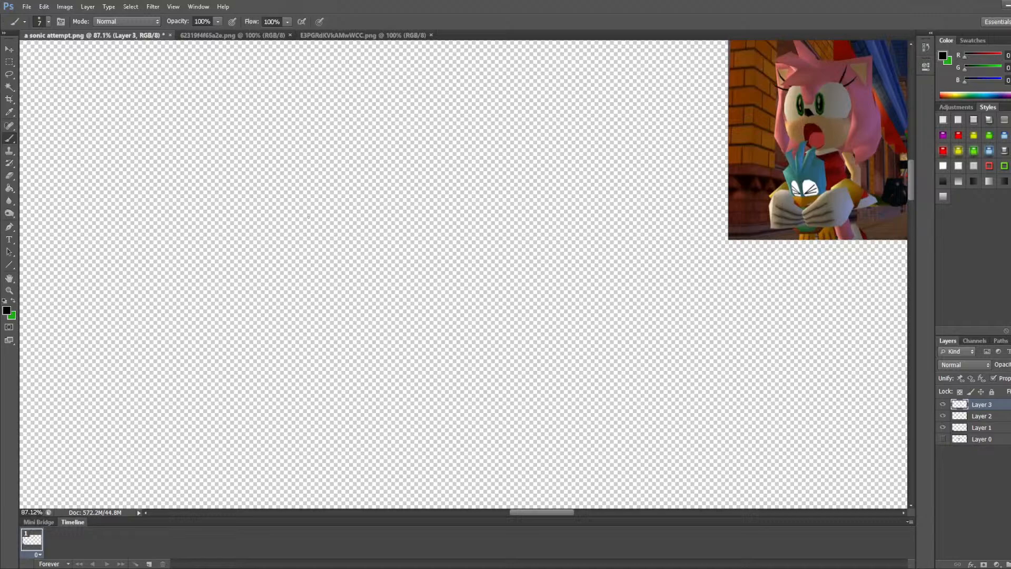
mouse_move(459, 231)
left_mouse_down()
mouse_move(452, 224)
mouse_move(403, 257)
left_mouse_up()
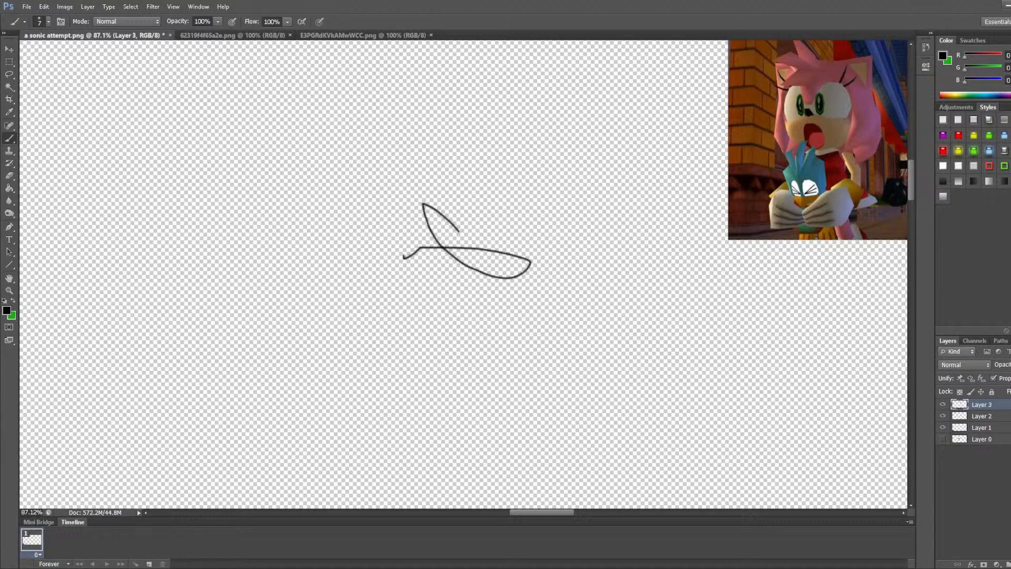
key("ctrl+z")
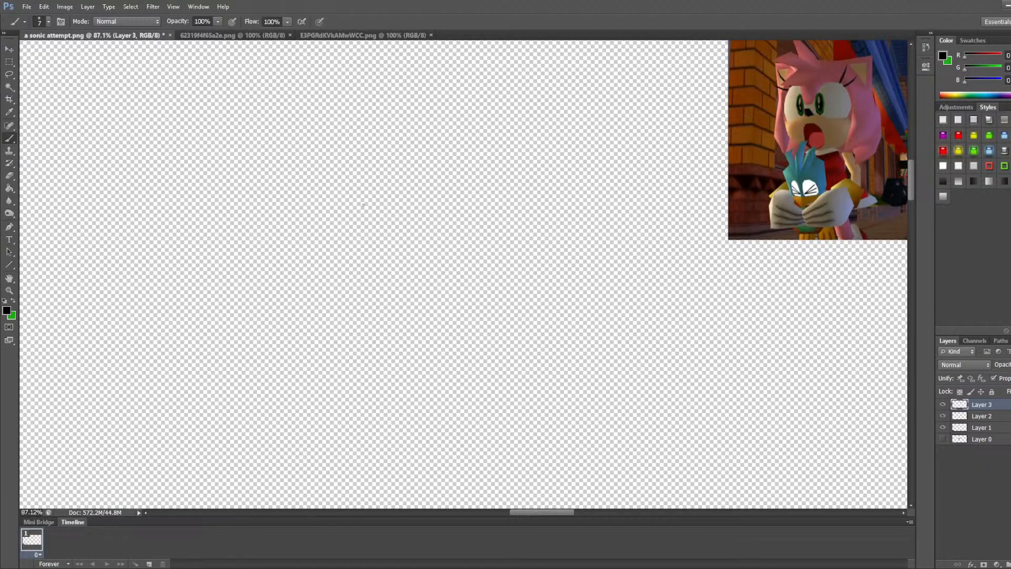
mouse_move(363, 199)
left_mouse_down()
mouse_move(375, 234)
mouse_move(410, 254)
mouse_move(472, 243)
mouse_move(501, 203)
left_mouse_up()
key("ctrl+z")
left_click_drag(329, 208, 396, 188)
key("ctrl+z")
key("ctrl+z")
mouse_move(519, 206)
left_mouse_down()
mouse_move(533, 166)
mouse_move(524, 139)
mouse_move(470, 113)
left_mouse_up()
key("ctrl+z")
Step: Outline Amy's joined eyes and the muzzle below them in black, adding a small nose and a tall open mouth
mouse_move(477, 284)
left_mouse_down()
mouse_move(503, 240)
mouse_move(489, 181)
mouse_move(459, 159)
mouse_move(424, 153)
mouse_move(379, 181)
mouse_move(355, 239)
mouse_move(341, 237)
mouse_move(325, 167)
mouse_move(308, 155)
mouse_move(277, 155)
mouse_move(243, 190)
mouse_move(234, 227)
mouse_move(257, 295)
mouse_move(481, 287)
left_mouse_up()
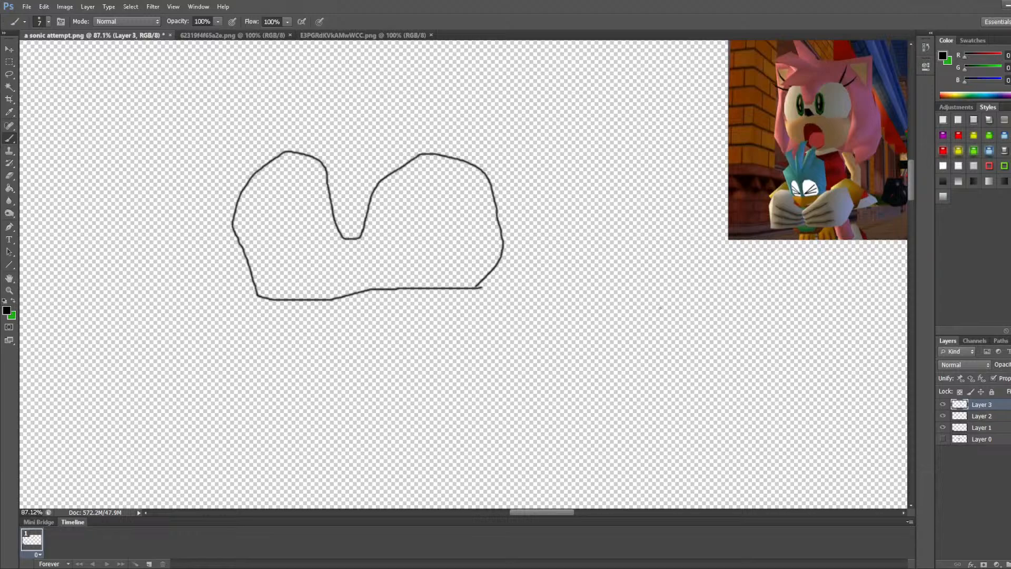
left_click_drag(460, 337, 487, 330)
key("ctrl+z")
mouse_move(480, 288)
left_mouse_down()
mouse_move(494, 335)
mouse_move(486, 361)
mouse_move(400, 399)
mouse_move(343, 408)
mouse_move(319, 409)
mouse_move(256, 304)
left_mouse_up()
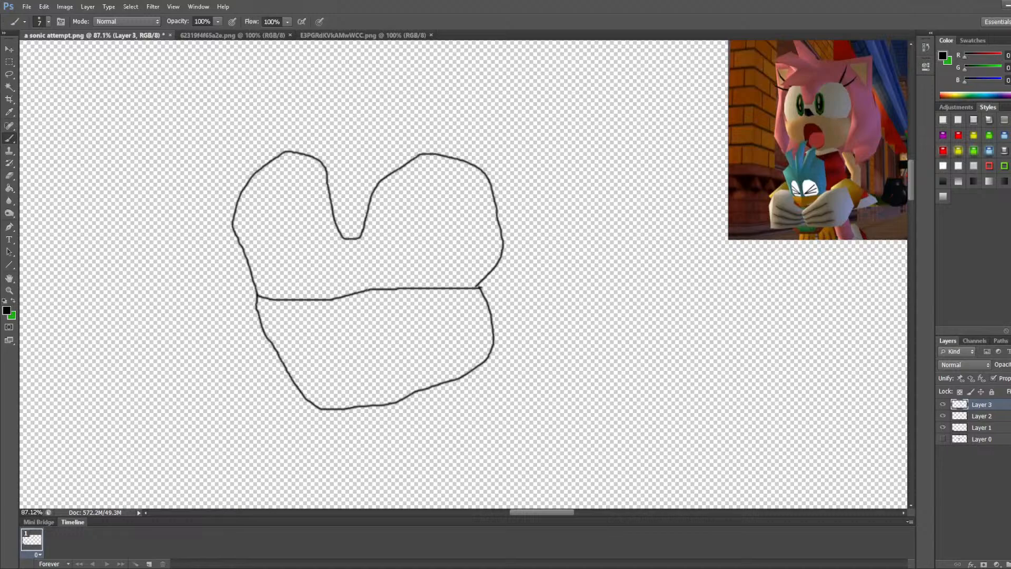
mouse_move(366, 289)
left_mouse_down()
mouse_move(356, 273)
mouse_move(340, 274)
mouse_move(338, 293)
left_mouse_up()
mouse_move(329, 309)
left_mouse_down()
mouse_move(332, 382)
mouse_move(349, 396)
mouse_move(381, 391)
mouse_move(390, 349)
mouse_move(376, 305)
mouse_move(334, 302)
left_mouse_up()
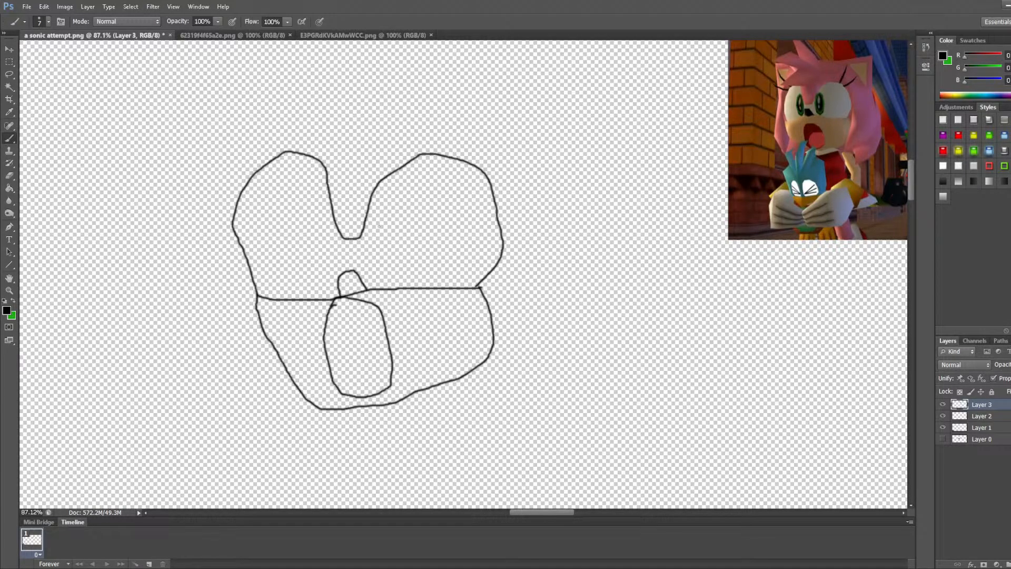
Step: Draw a tall oval iris inside each of Amy's eyes, close to the nose bridge
mouse_move(375, 232)
left_mouse_down()
mouse_move(381, 197)
mouse_move(404, 197)
mouse_move(413, 242)
mouse_move(404, 276)
mouse_move(387, 280)
mouse_move(375, 233)
left_mouse_up()
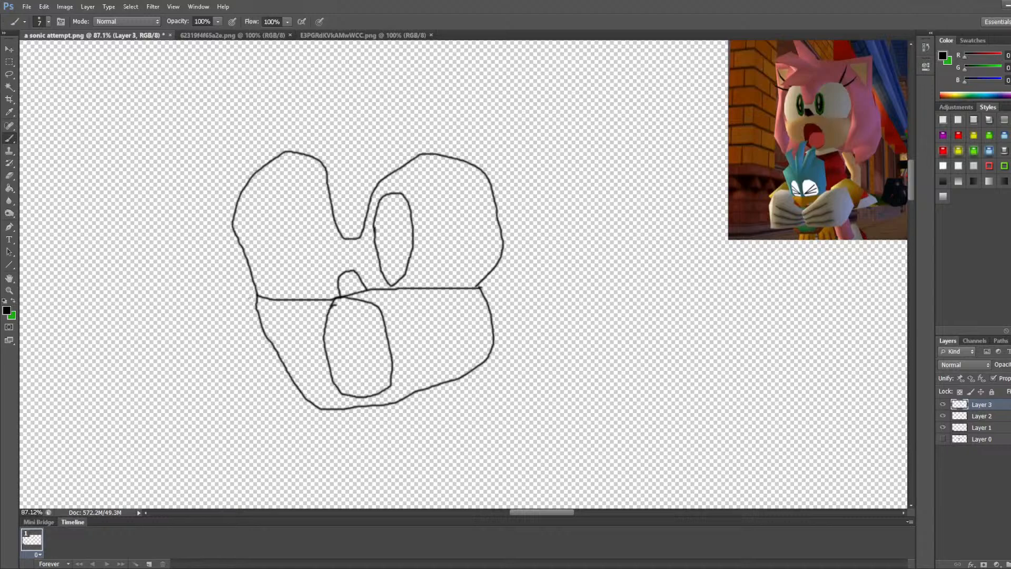
left_click_drag(224, 294, 229, 269)
key("ctrl+z")
mouse_move(320, 206)
left_mouse_down()
mouse_move(324, 265)
mouse_move(318, 289)
mouse_move(307, 288)
mouse_move(296, 256)
mouse_move(302, 210)
mouse_move(311, 201)
mouse_move(324, 212)
left_mouse_up()
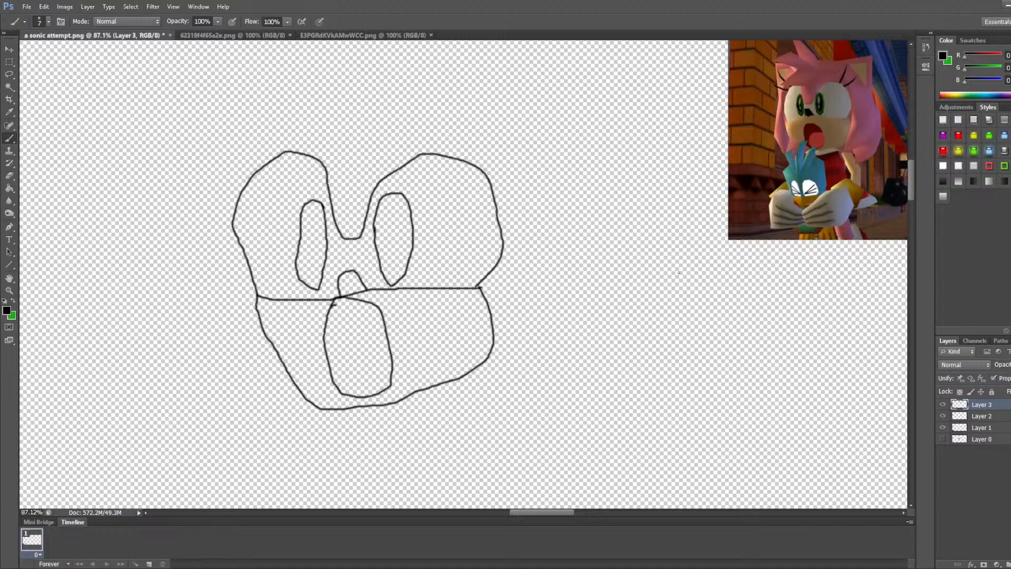
Step: Outline the hair on the right side of Amy's face, continuing up around the pointed ear to the top of the head
mouse_move(678, 273)
left_mouse_down()
mouse_move(484, 348)
mouse_move(480, 293)
left_mouse_up()
key("ctrl+z")
mouse_move(508, 256)
left_mouse_down()
mouse_move(477, 389)
mouse_move(538, 358)
mouse_move(578, 302)
left_mouse_up()
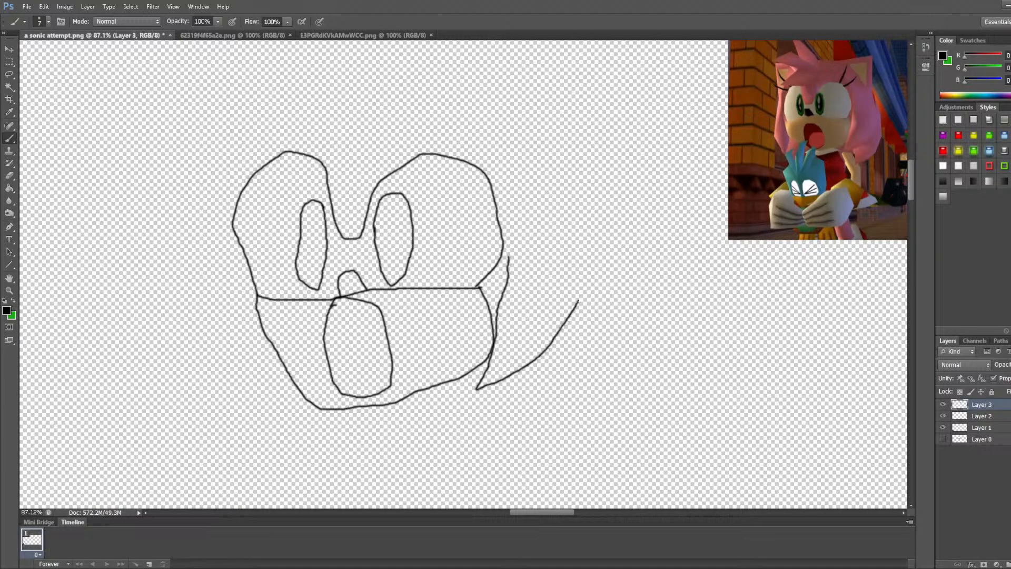
mouse_move(508, 379)
left_mouse_down()
mouse_move(498, 417)
mouse_move(532, 426)
mouse_move(570, 413)
mouse_move(625, 333)
mouse_move(629, 245)
mouse_move(612, 192)
mouse_move(573, 155)
mouse_move(568, 87)
mouse_move(484, 108)
mouse_move(399, 100)
left_mouse_up()
scroll(398, 105, "up", 4)
scroll(389, 148, "down", 1)
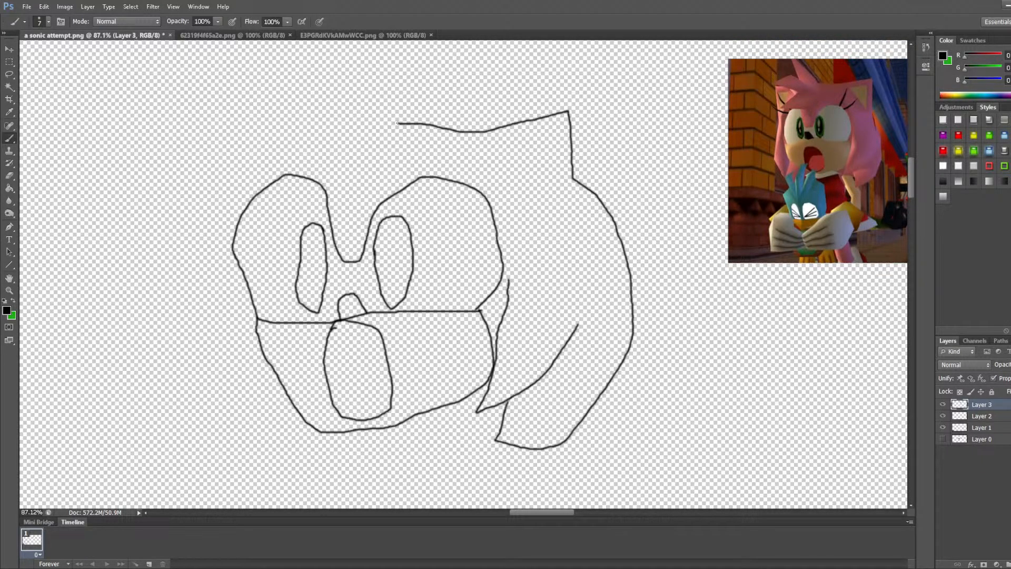
Step: Draw Amy's spiky fringe as three pointed tufts, one upright and two sweeping left over the forehead
mouse_move(399, 123)
left_mouse_down()
mouse_move(362, 74)
mouse_move(327, 61)
left_mouse_up()
mouse_move(327, 61)
left_mouse_down()
mouse_move(349, 125)
mouse_move(361, 128)
mouse_move(289, 99)
mouse_move(230, 120)
mouse_move(349, 148)
left_mouse_up()
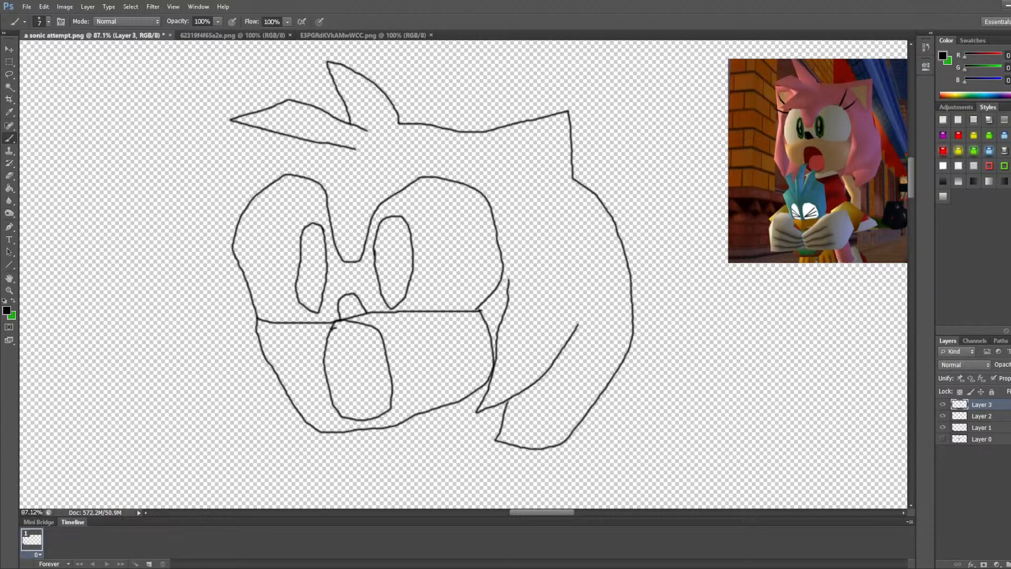
mouse_move(303, 138)
left_mouse_down()
mouse_move(214, 184)
mouse_move(355, 171)
left_mouse_up()
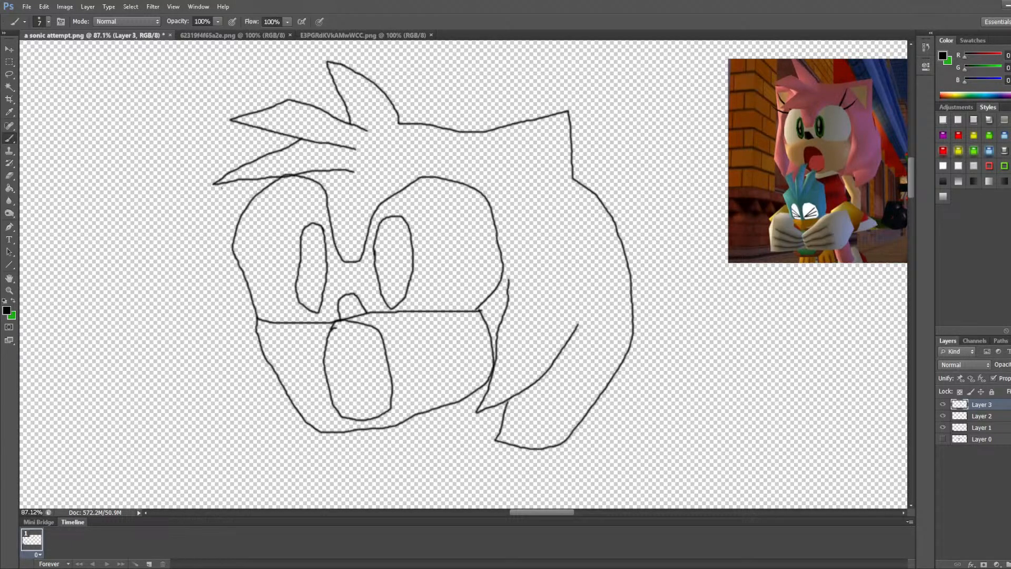
Step: Outline the left ear and the long hair on the left side of Amy's face, down to its split tip below the chin
mouse_move(216, 184)
left_mouse_down()
mouse_move(222, 268)
mouse_move(257, 327)
left_mouse_up()
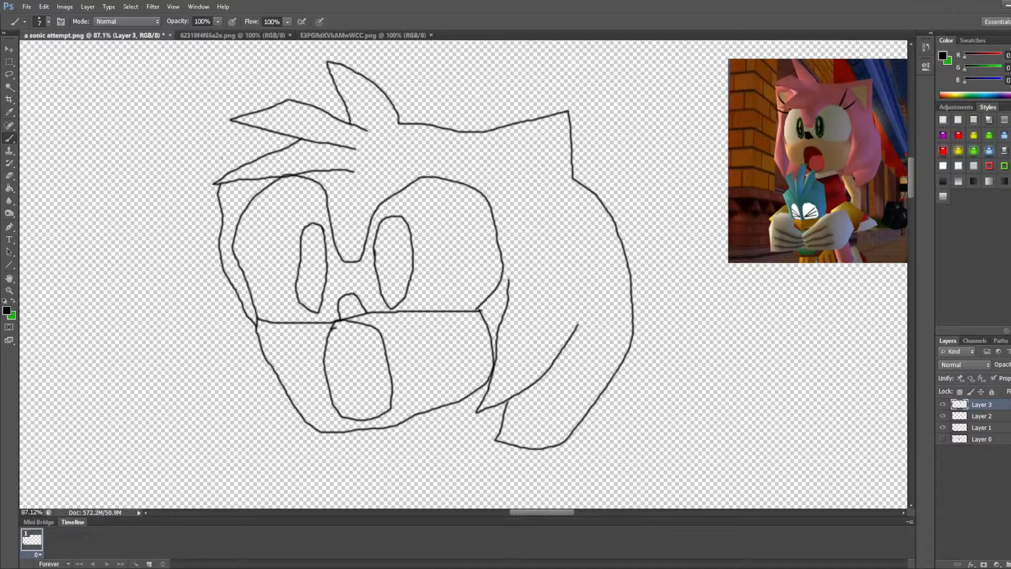
left_click_drag(282, 151, 250, 127)
mouse_move(234, 118)
left_mouse_down()
mouse_move(202, 111)
mouse_move(209, 157)
mouse_move(174, 234)
mouse_move(180, 356)
mouse_move(236, 445)
mouse_move(279, 474)
mouse_move(274, 419)
mouse_move(290, 478)
mouse_move(311, 476)
mouse_move(309, 429)
left_mouse_up()
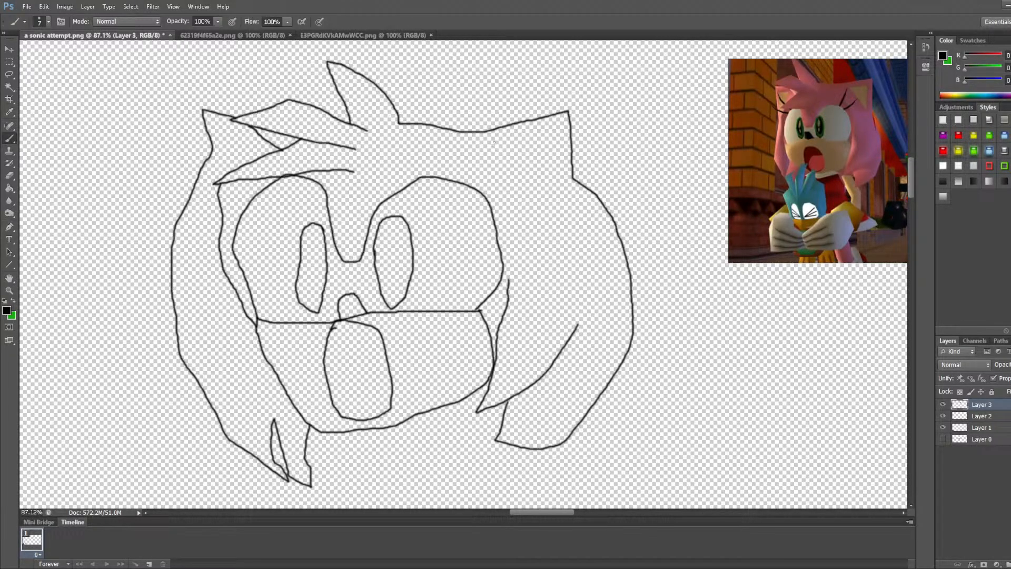
Step: Draw the inner ear shapes inside Amy's two ears and undo the stray scribble across the face
mouse_move(497, 136)
left_mouse_down()
mouse_move(566, 187)
mouse_move(559, 126)
mouse_move(495, 136)
left_mouse_up()
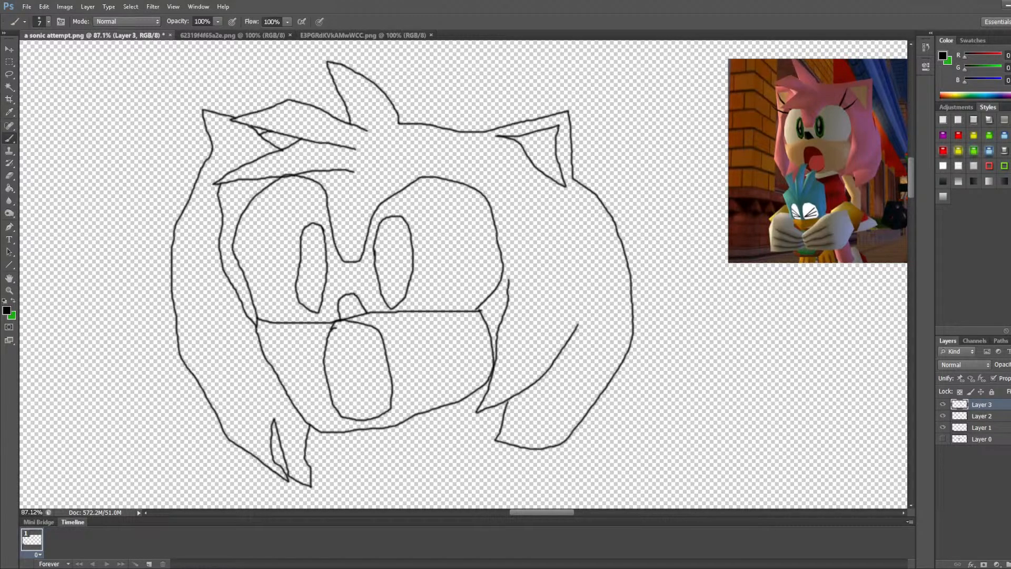
mouse_move(218, 146)
left_mouse_down()
mouse_move(210, 120)
mouse_move(249, 133)
mouse_move(218, 146)
left_mouse_up()
mouse_move(359, 385)
left_mouse_down()
mouse_move(600, 339)
mouse_move(533, 247)
left_mouse_up()
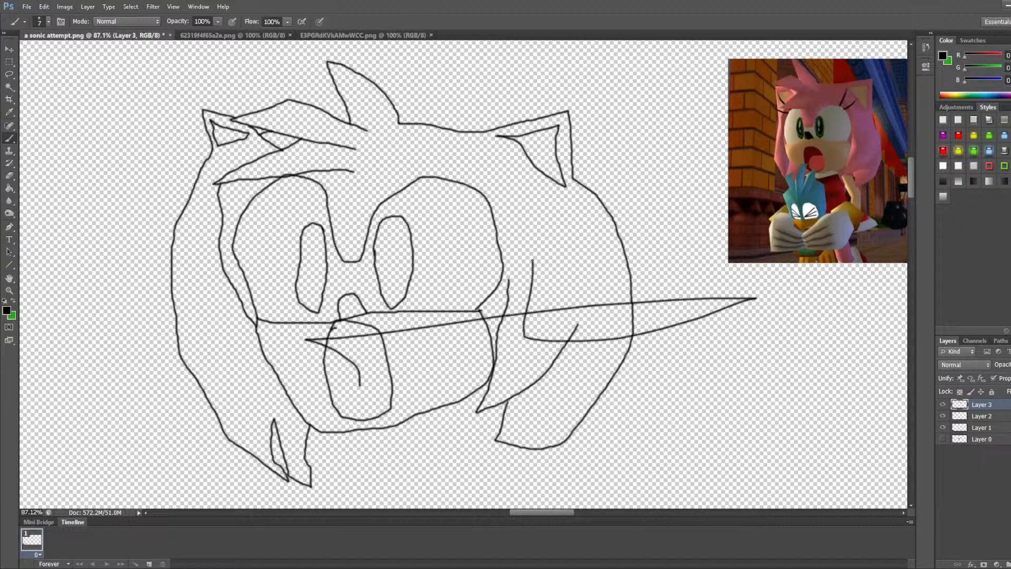
key("ctrl+z")
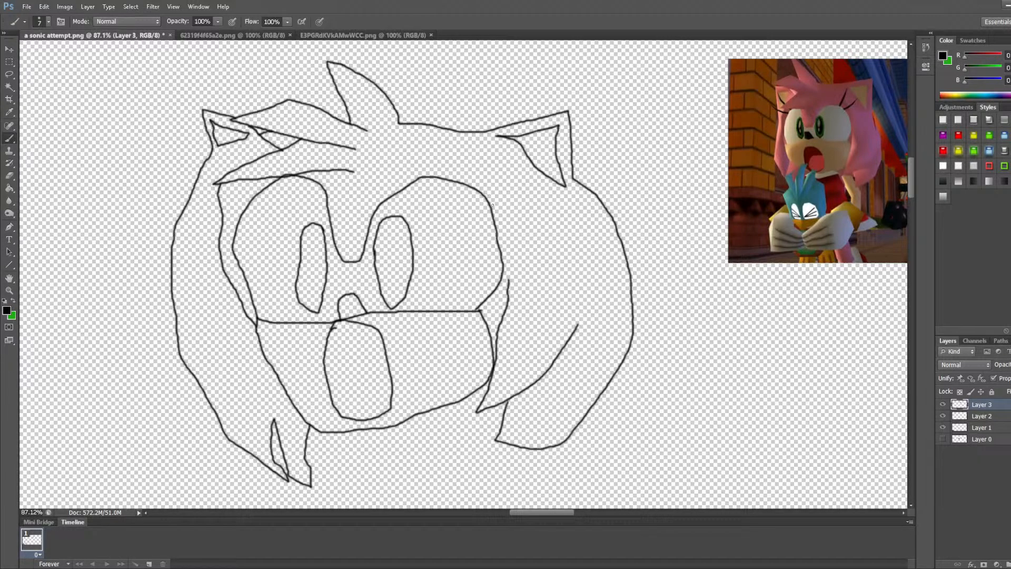
Step: Add thick black eyelashes at the outer upper corners of both of Amy's eyes
mouse_move(489, 205)
left_mouse_down()
mouse_move(505, 168)
mouse_move(493, 200)
left_mouse_up()
mouse_move(472, 186)
left_mouse_down()
mouse_move(480, 160)
mouse_move(473, 185)
left_mouse_up()
left_click_drag(264, 190, 244, 181)
left_click_drag(240, 178, 253, 186)
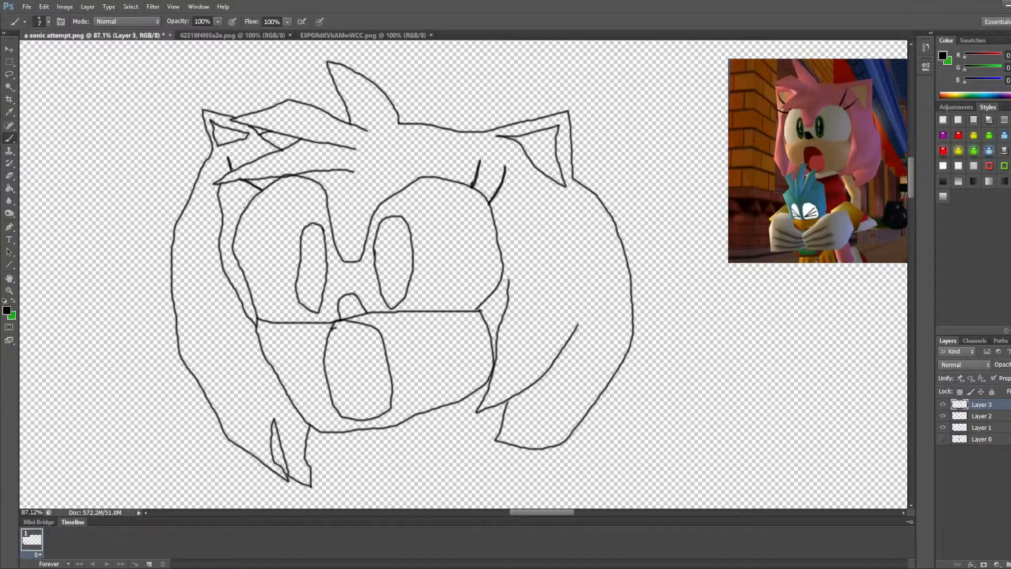
left_click_drag(245, 208, 221, 185)
Step: Draw a narrow pupil outline inside the iris of each of Amy's eyes
scroll(402, 267, "up", 4)
scroll(447, 248, "down", 5)
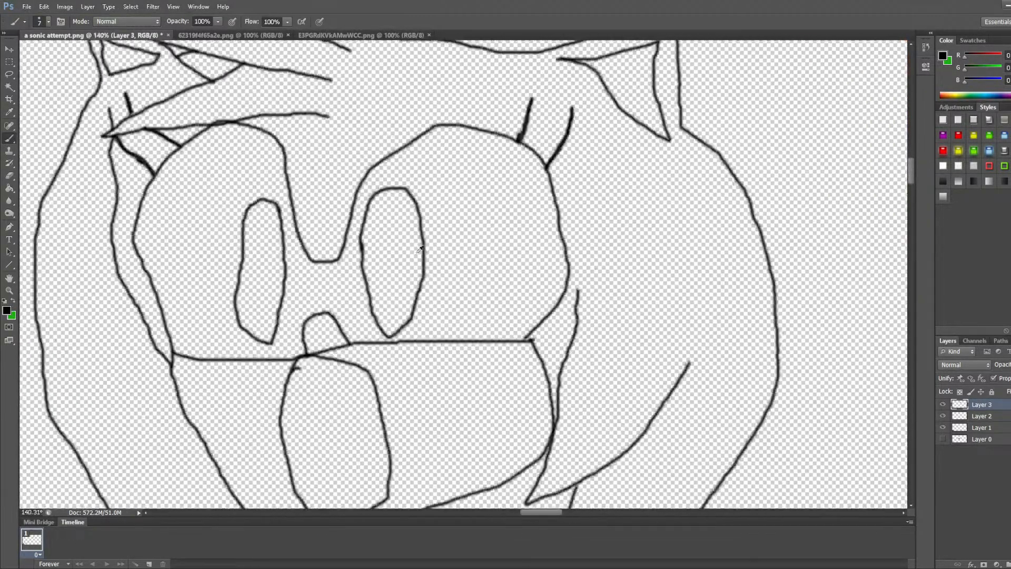
scroll(447, 248, "up", 2)
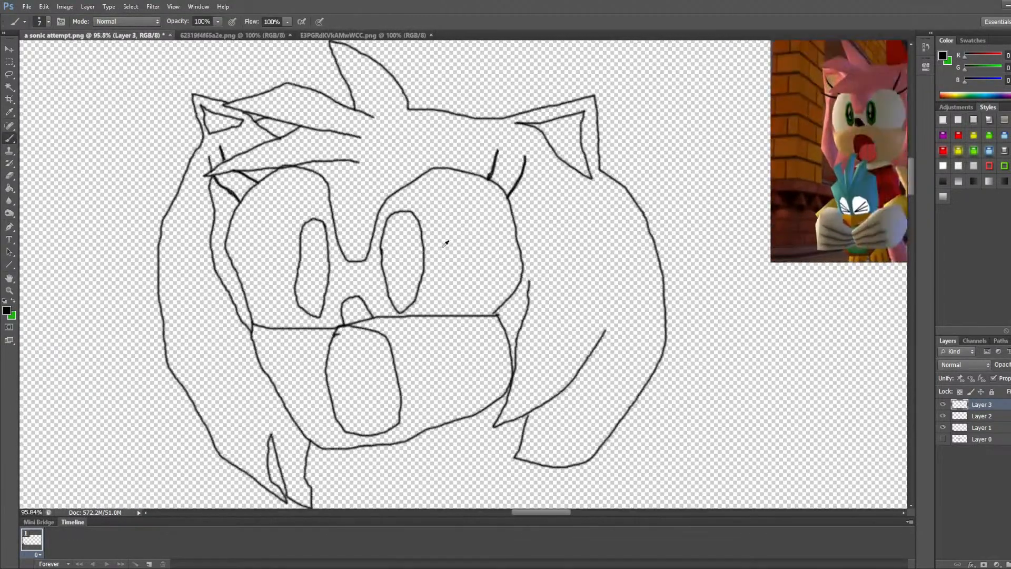
scroll(445, 243, "up", 3)
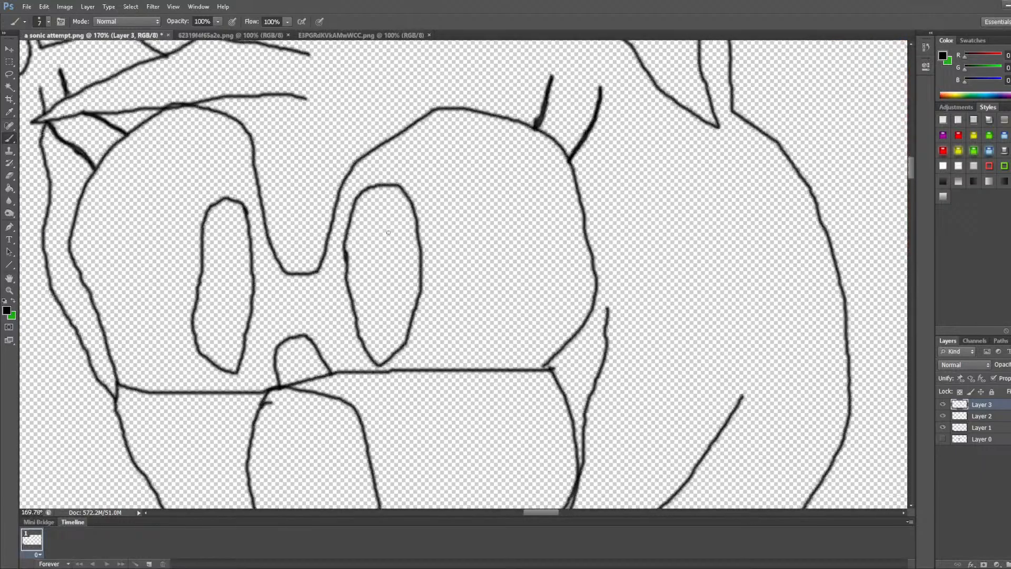
mouse_move(369, 200)
left_mouse_down()
mouse_move(358, 246)
mouse_move(366, 309)
mouse_move(378, 343)
mouse_move(393, 343)
mouse_move(405, 318)
mouse_move(402, 216)
mouse_move(390, 200)
mouse_move(370, 201)
left_mouse_up()
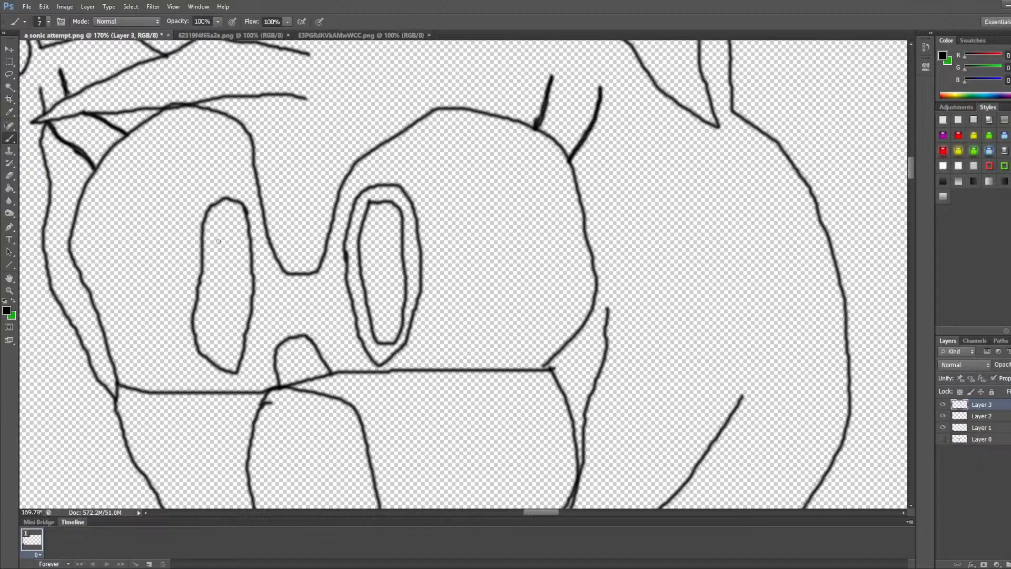
mouse_move(213, 230)
left_mouse_down()
mouse_move(236, 213)
mouse_move(241, 224)
mouse_move(226, 357)
mouse_move(205, 346)
mouse_move(211, 231)
left_mouse_up()
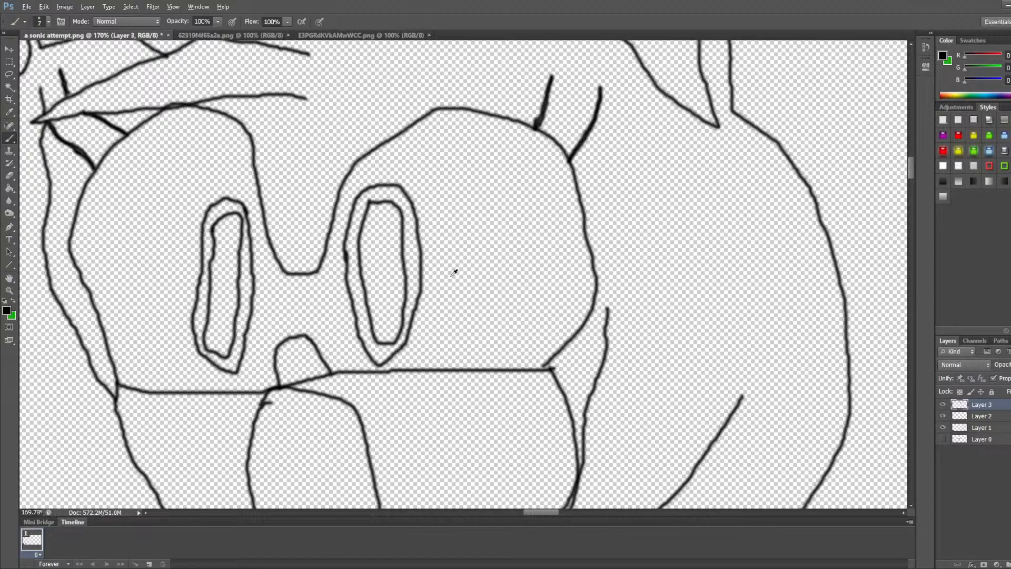
Step: Outline a small elongated highlight near the top of each of Amy's pupils
scroll(541, 286, "down", 5)
scroll(446, 278, "up", 5)
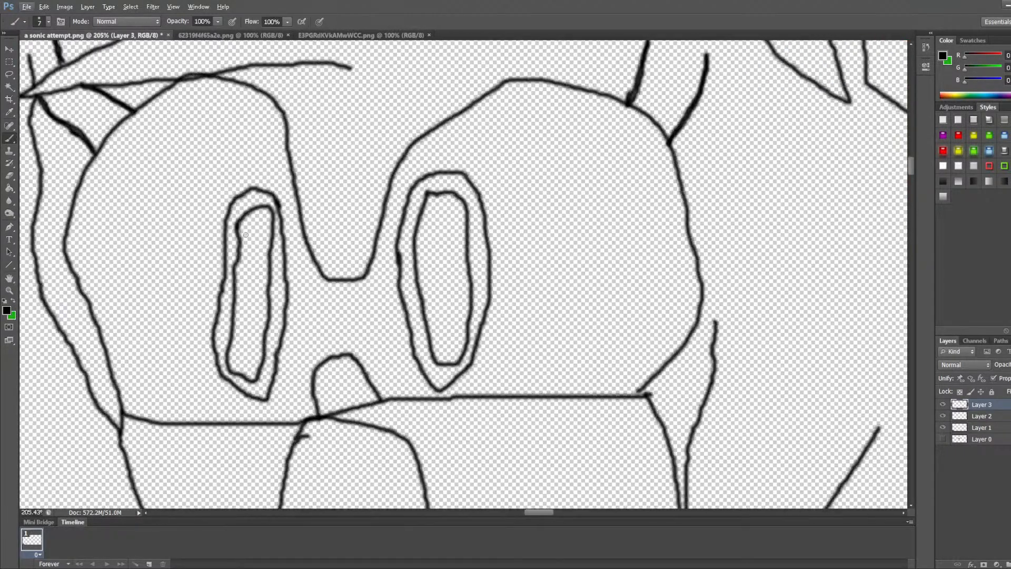
mouse_move(252, 217)
left_mouse_down()
mouse_move(246, 275)
mouse_move(256, 270)
mouse_move(253, 213)
left_mouse_up()
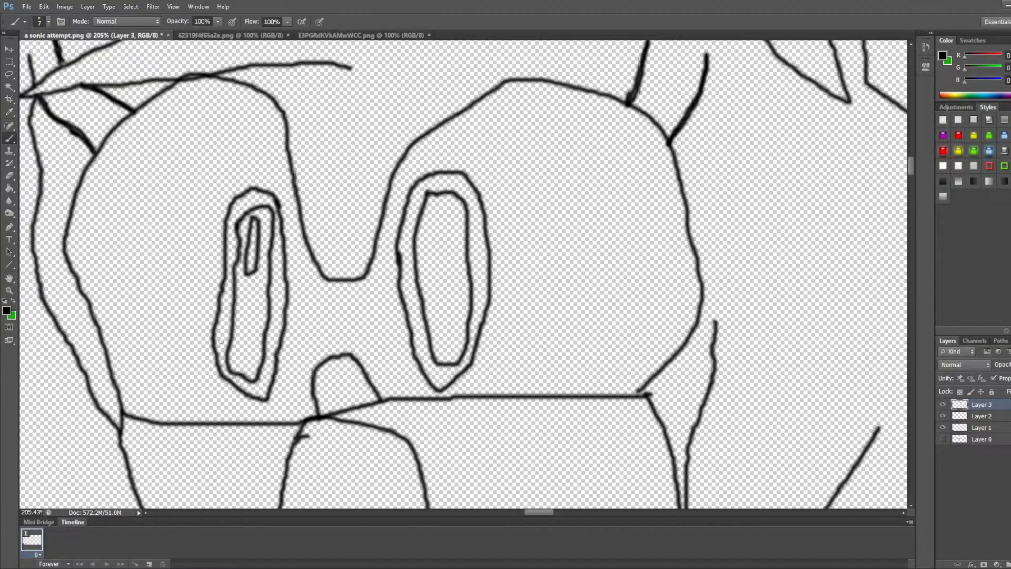
scroll(568, 273, "down", 6)
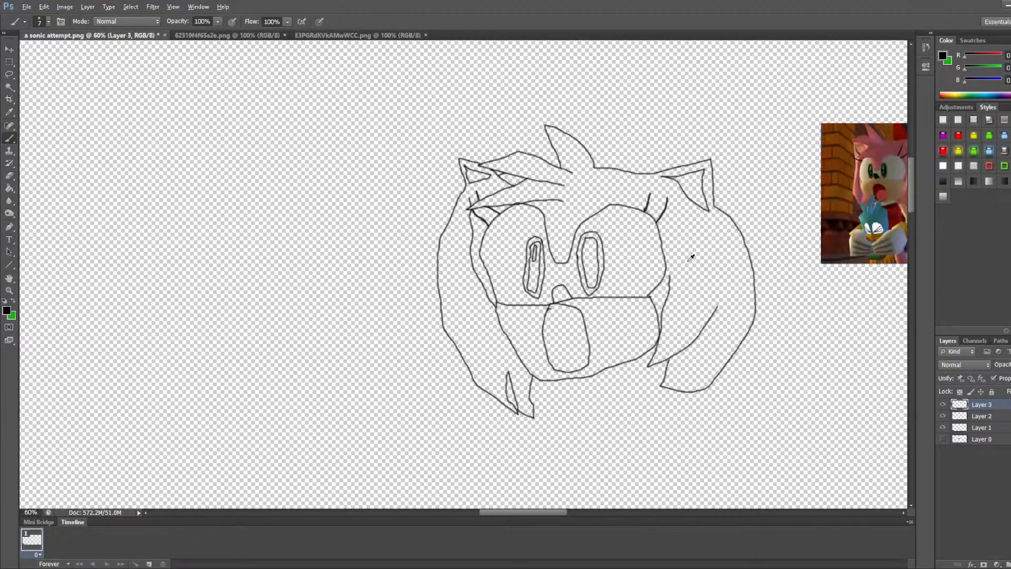
scroll(838, 271, "up", 2)
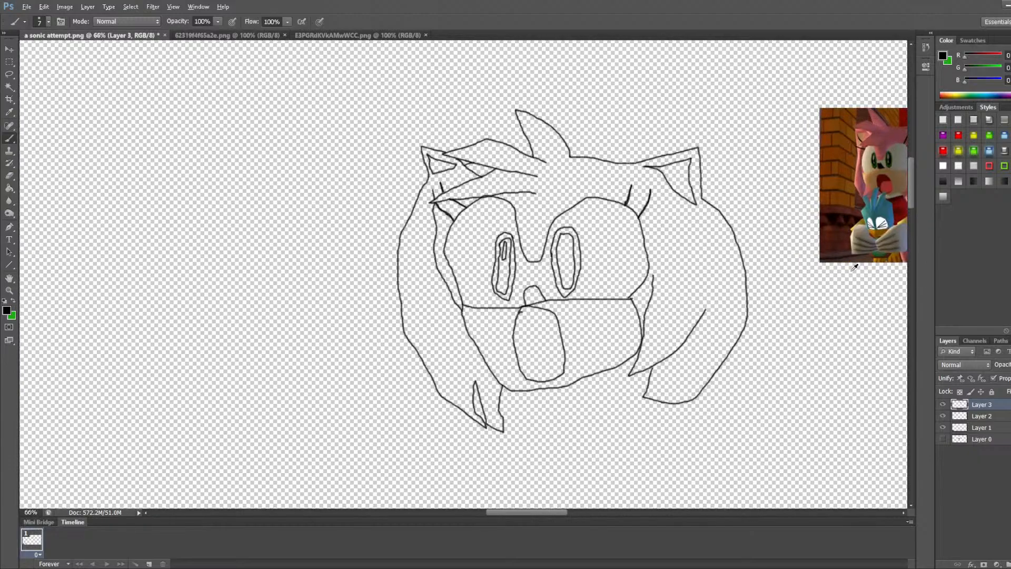
scroll(740, 231, "up", 1)
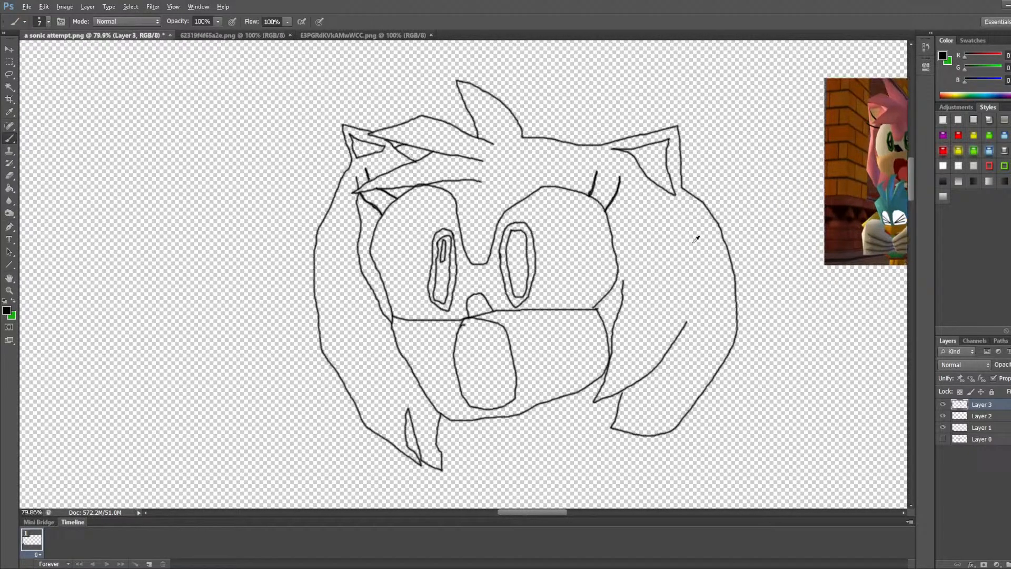
scroll(476, 265, "up", 7)
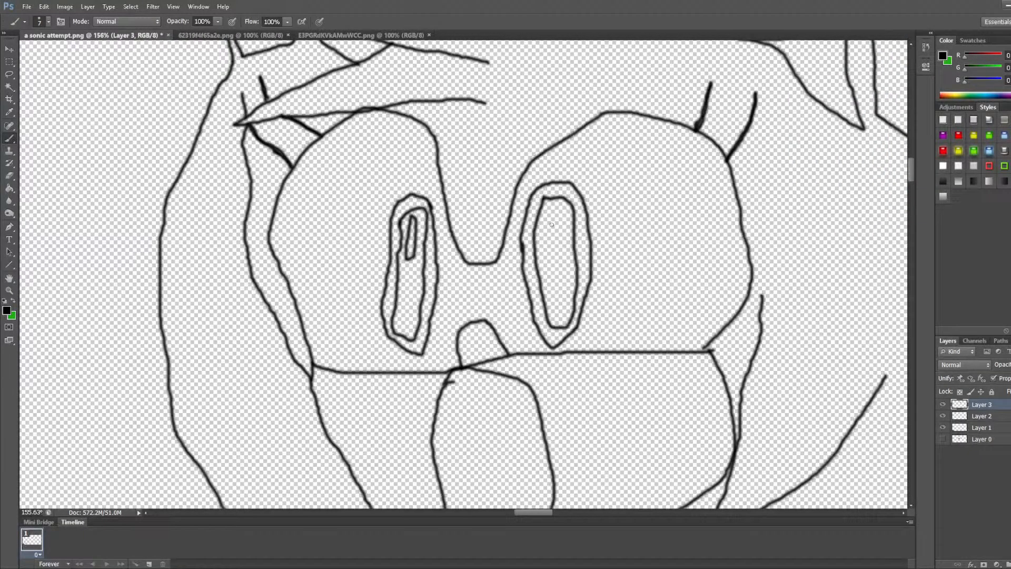
mouse_move(546, 256)
left_mouse_down()
mouse_move(555, 213)
mouse_move(568, 205)
mouse_move(569, 227)
mouse_move(549, 214)
mouse_move(551, 251)
mouse_move(560, 224)
mouse_move(552, 205)
left_mouse_up()
key("ctrl+z")
scroll(574, 314, "down", 12)
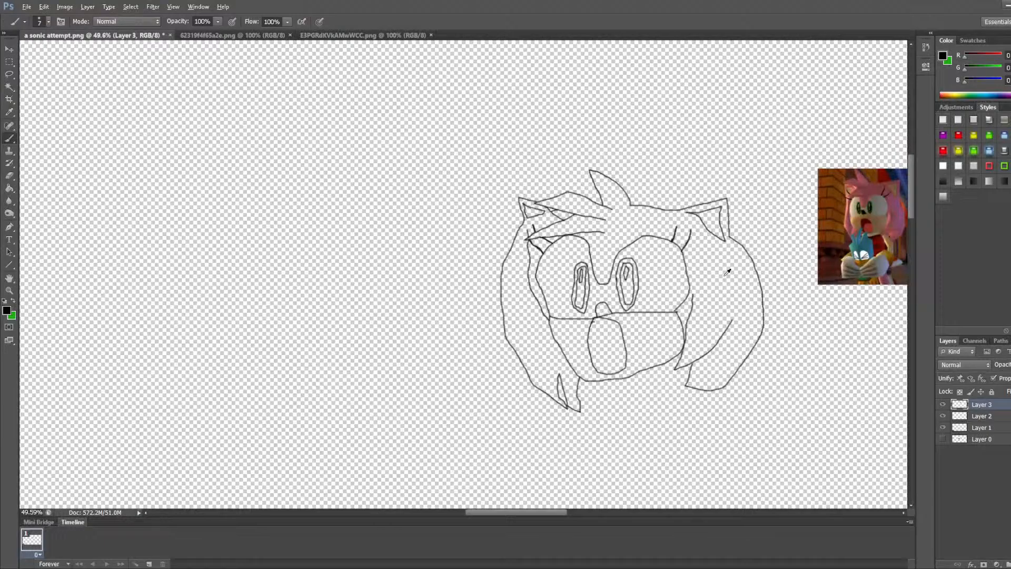
scroll(727, 271, "up", 12)
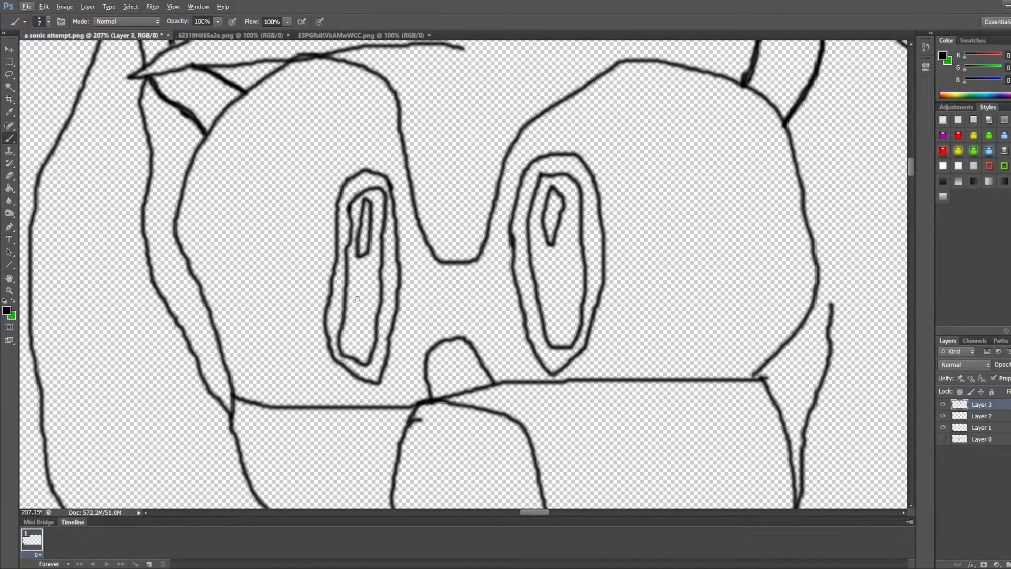
Step: Outline a small rounded highlight in the lower part of each of Amy's pupils
left_click_drag(357, 297, 356, 309)
mouse_move(356, 318)
left_mouse_down()
mouse_move(367, 319)
mouse_move(359, 299)
left_mouse_up()
mouse_move(551, 285)
left_mouse_down()
mouse_move(559, 311)
mouse_move(551, 285)
left_mouse_up()
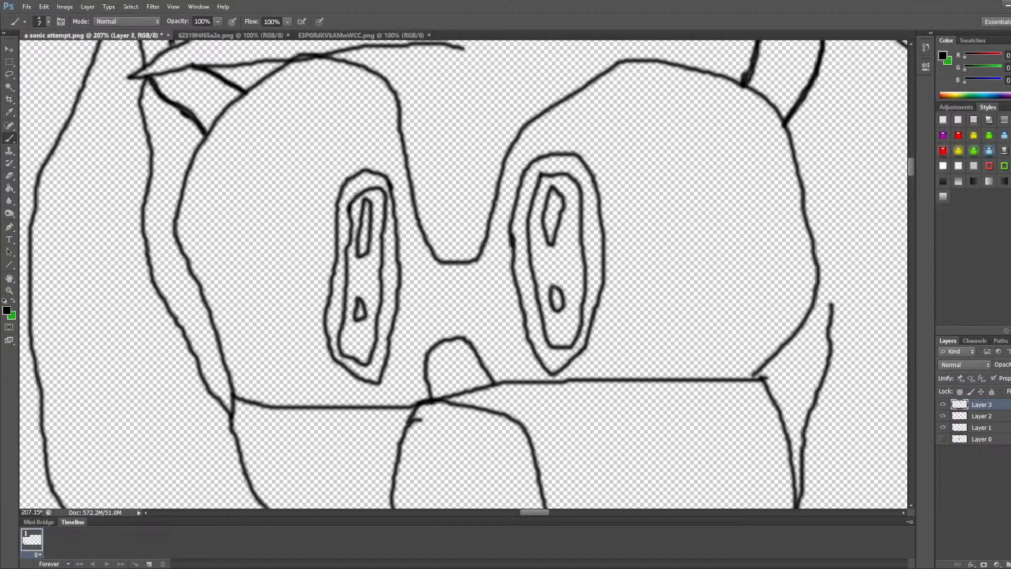
Step: Sample the dark green from the iris in Amy's reference picture as the foreground colour
scroll(685, 287, "down", 8)
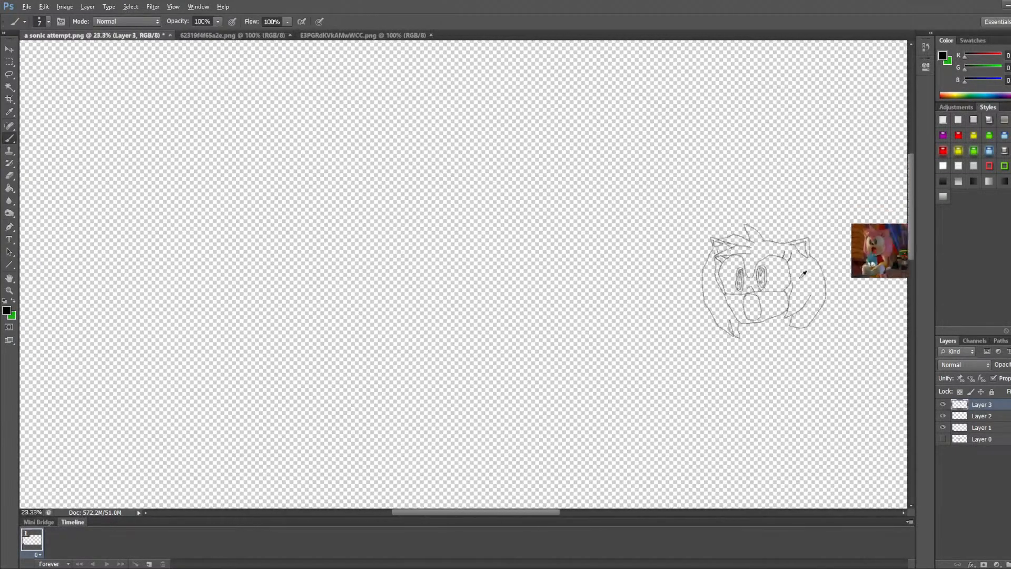
scroll(839, 270, "up", 4)
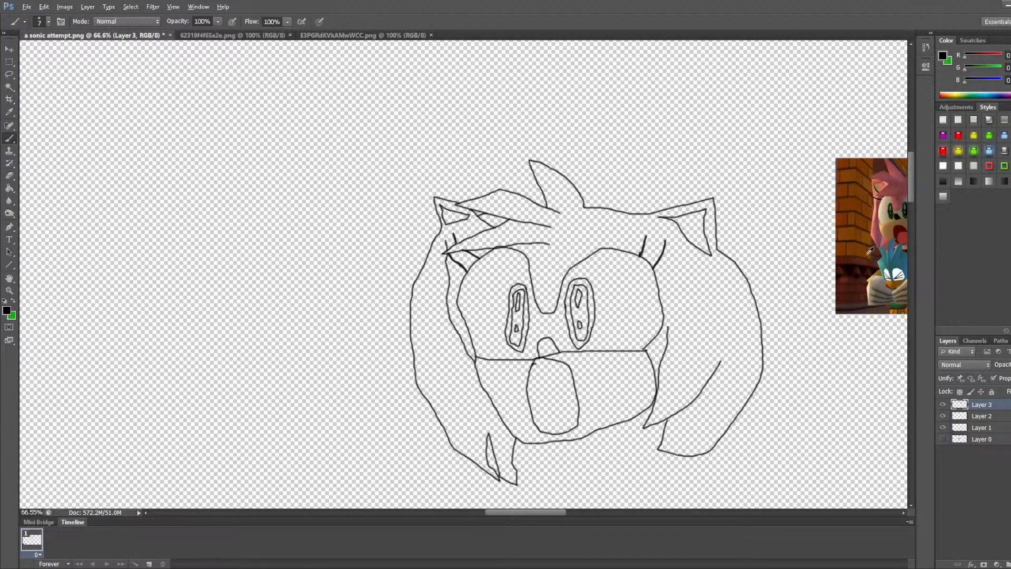
key("alt")
left_click_drag(536, 513, 569, 512)
scroll(482, 183, "up", 7)
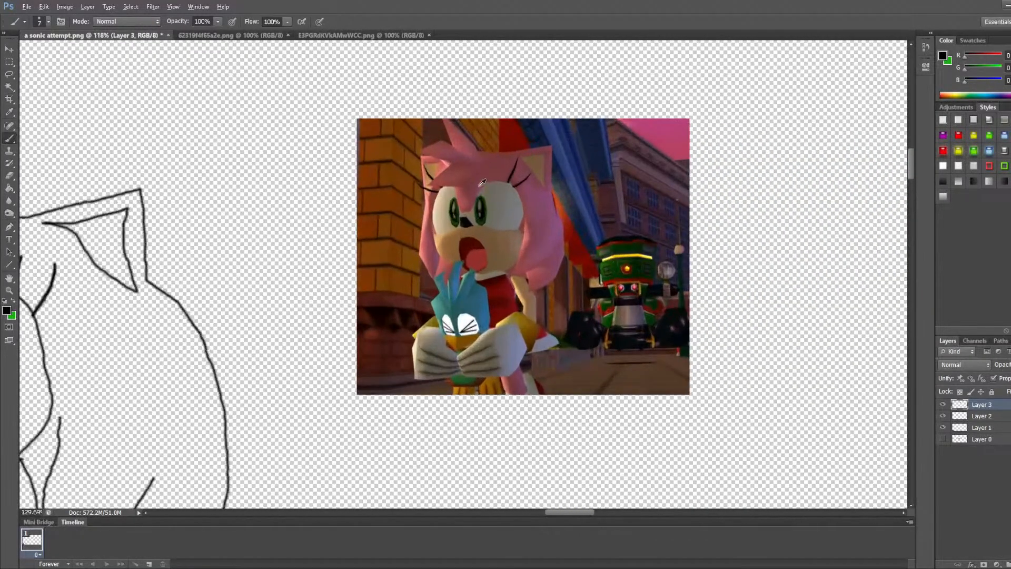
scroll(482, 183, "up", 20)
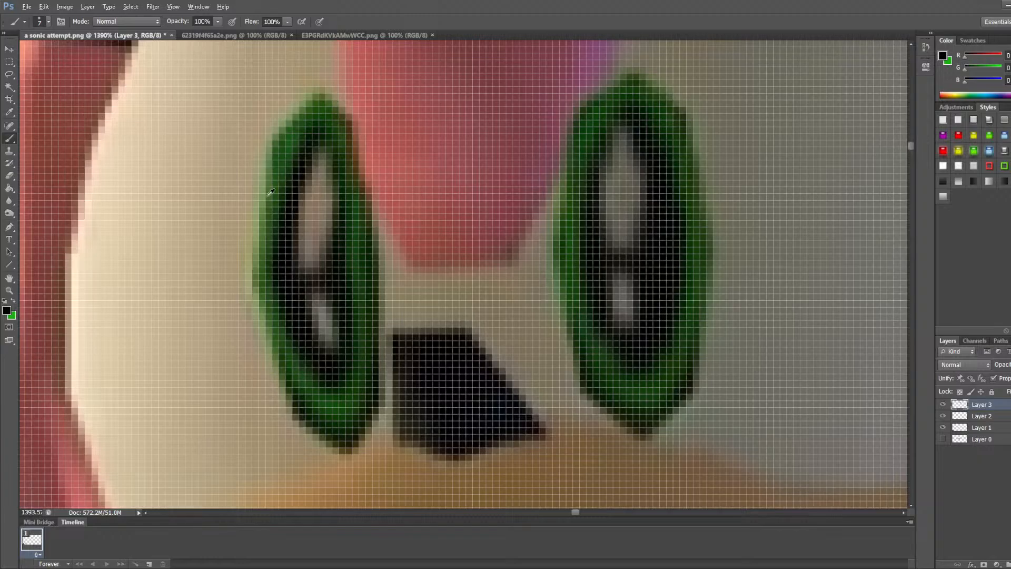
left_click(299, 145, "alt")
left_click(293, 141, "alt")
scroll(291, 226, "down", 16)
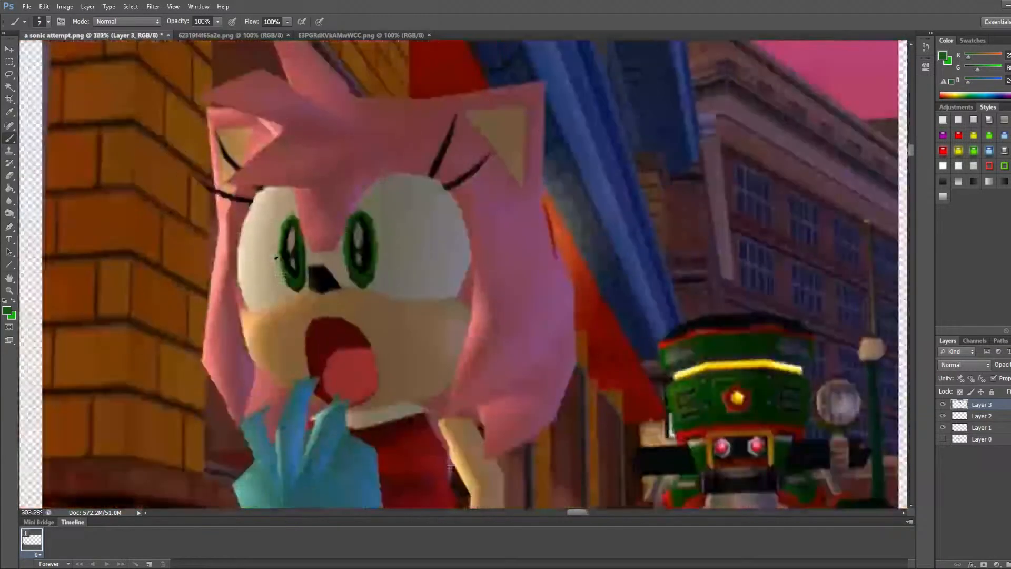
scroll(276, 258, "down", 10)
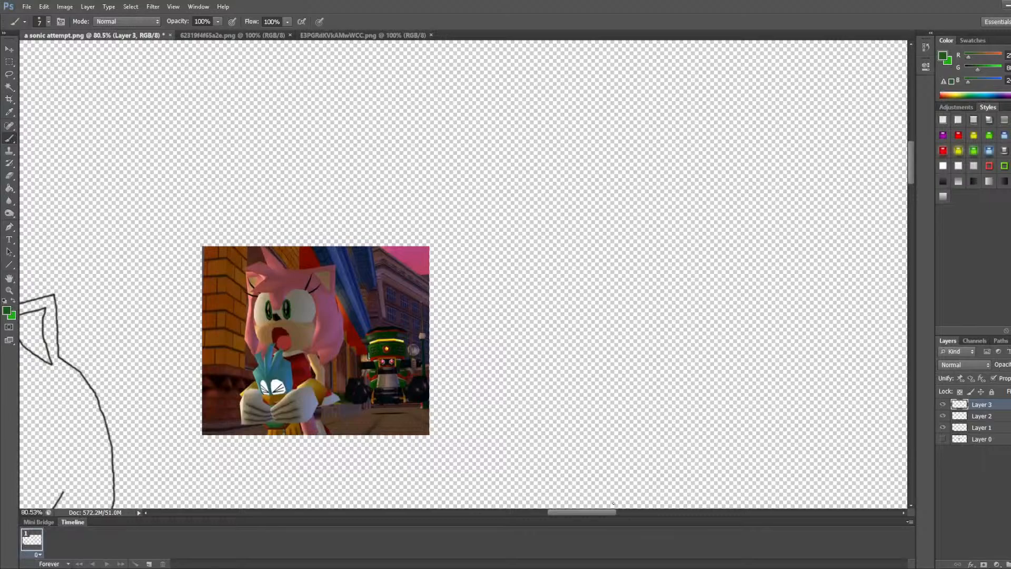
Step: Fill the ring around the pupil of Amy's right-hand eye with dark green using the Paint Bucket
left_click_drag(611, 513, 569, 527)
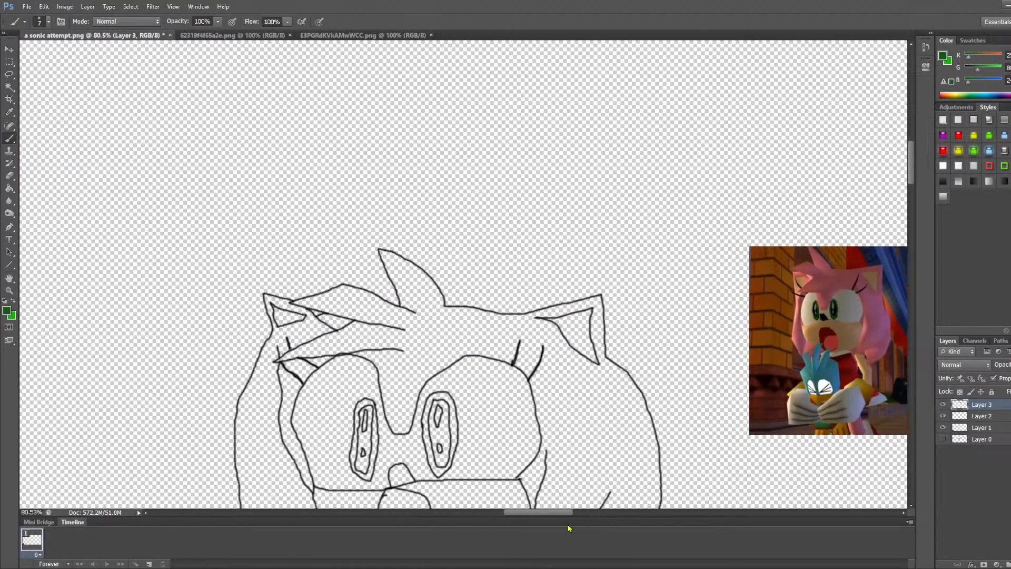
scroll(444, 282, "down", 2)
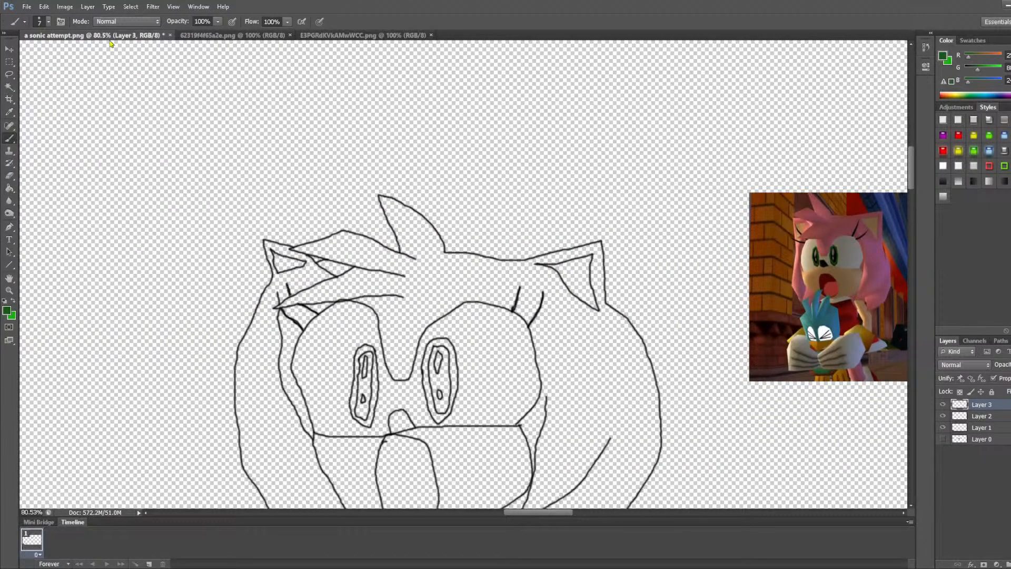
left_click(9, 188)
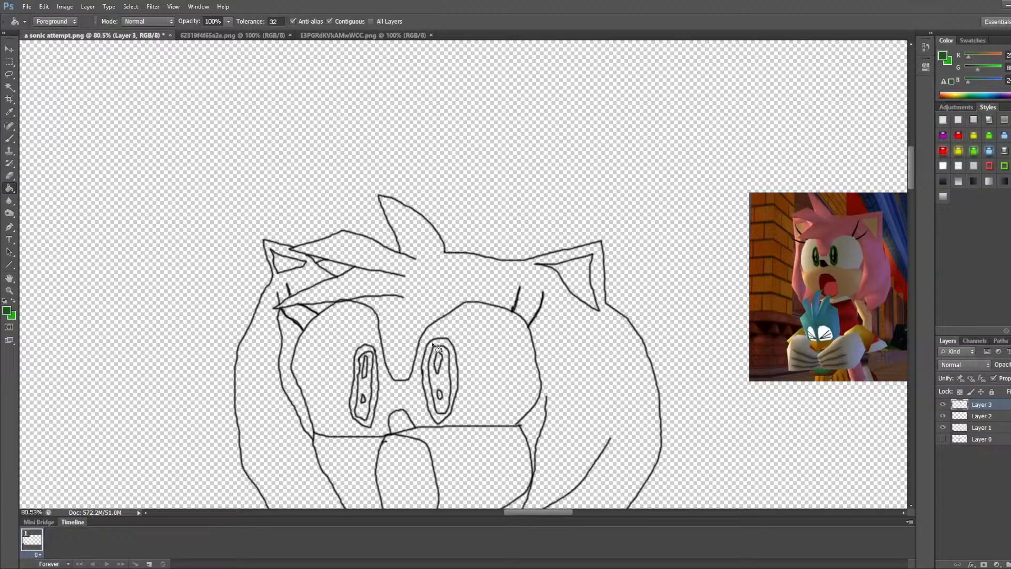
scroll(501, 324, "down", 2)
scroll(432, 380, "up", 5)
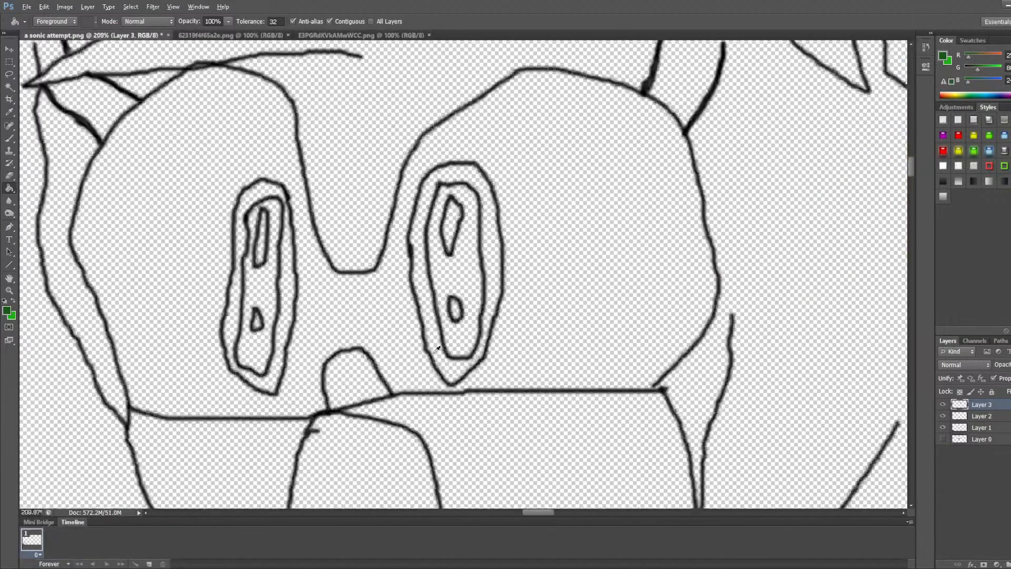
left_click(428, 332)
left_click(420, 285)
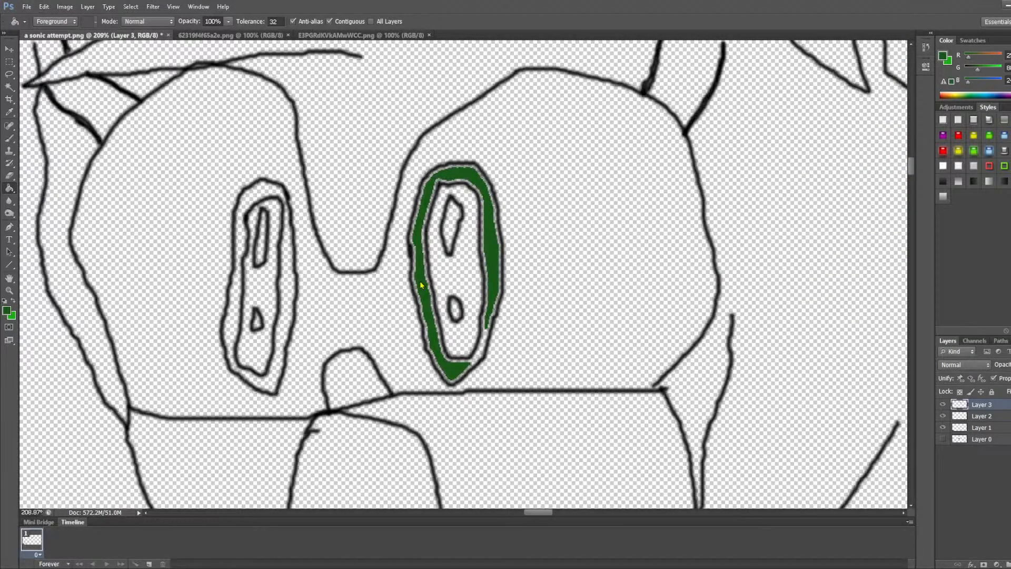
left_click(421, 285)
left_click(421, 285)
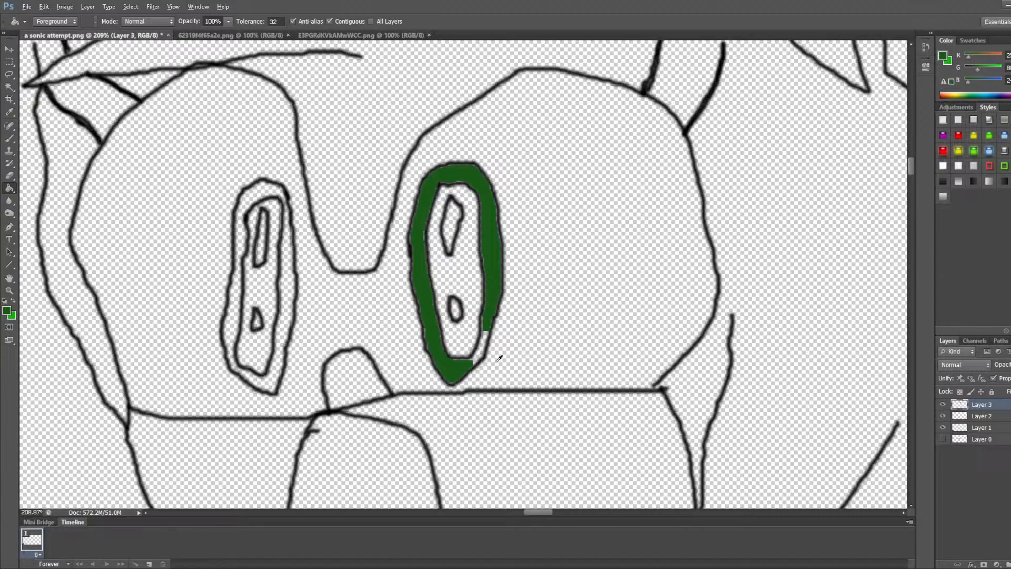
scroll(459, 353, "up", 7)
scroll(459, 352, "down", 7)
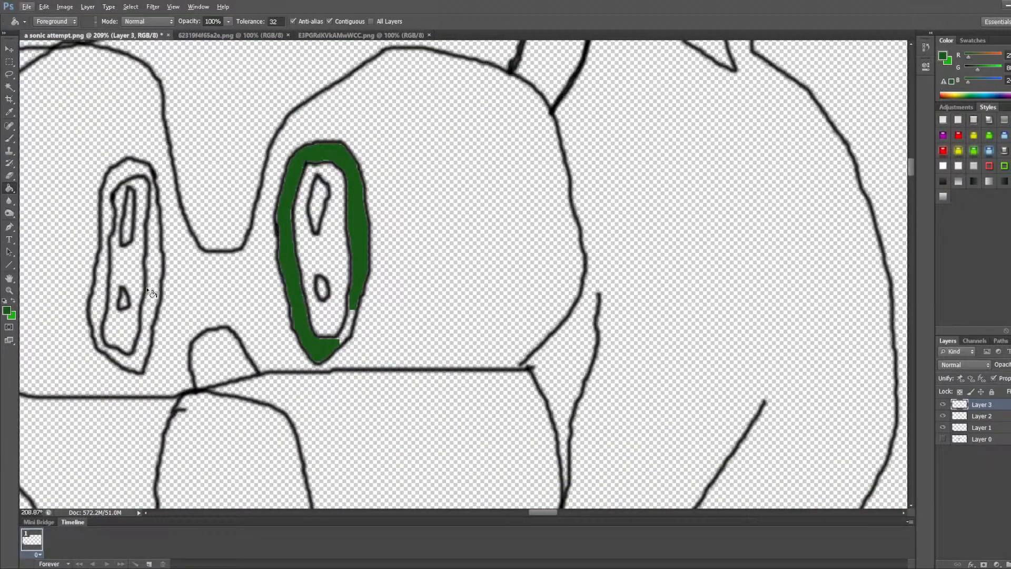
Step: Fill the sections of the iris ring in Amy's left-hand eye with the same dark green
left_click(154, 287)
key("ctrl+z")
left_click(154, 275)
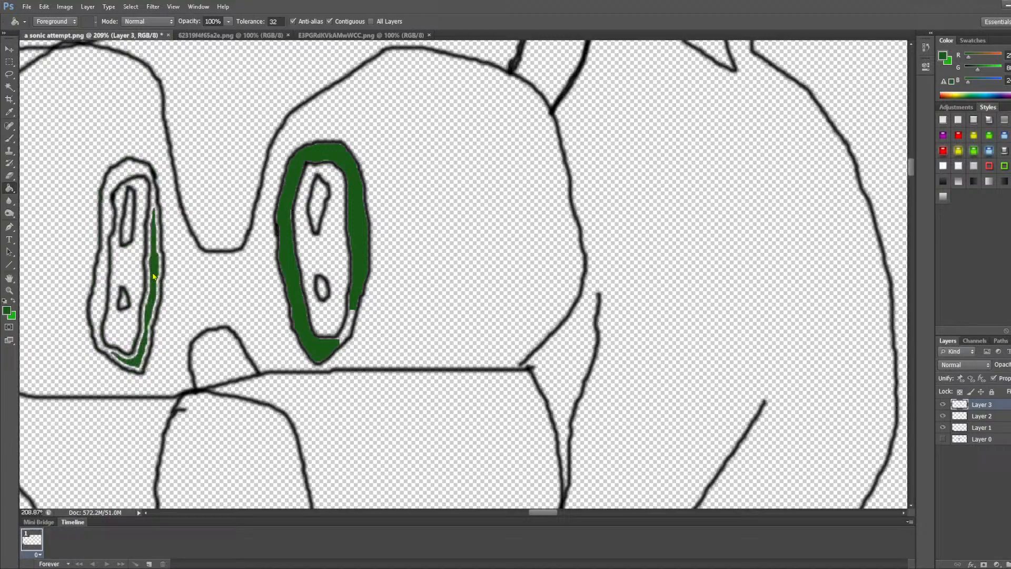
left_click(99, 308)
left_click(98, 306)
left_click(98, 305)
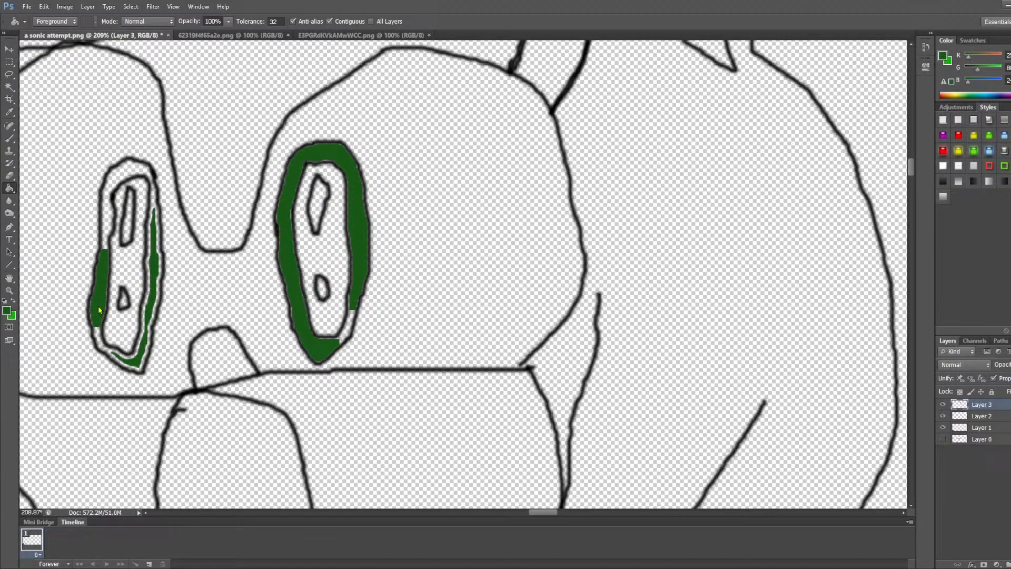
left_click(138, 366)
left_click(138, 366)
left_click(138, 366)
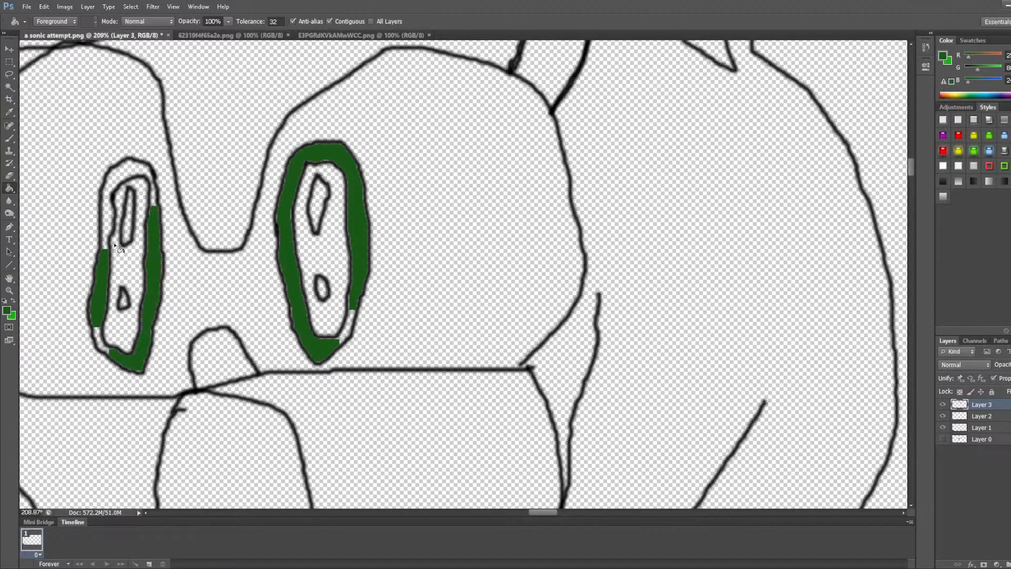
left_click(122, 178)
left_click(121, 174)
left_click(121, 174)
scroll(159, 205, "down", 6)
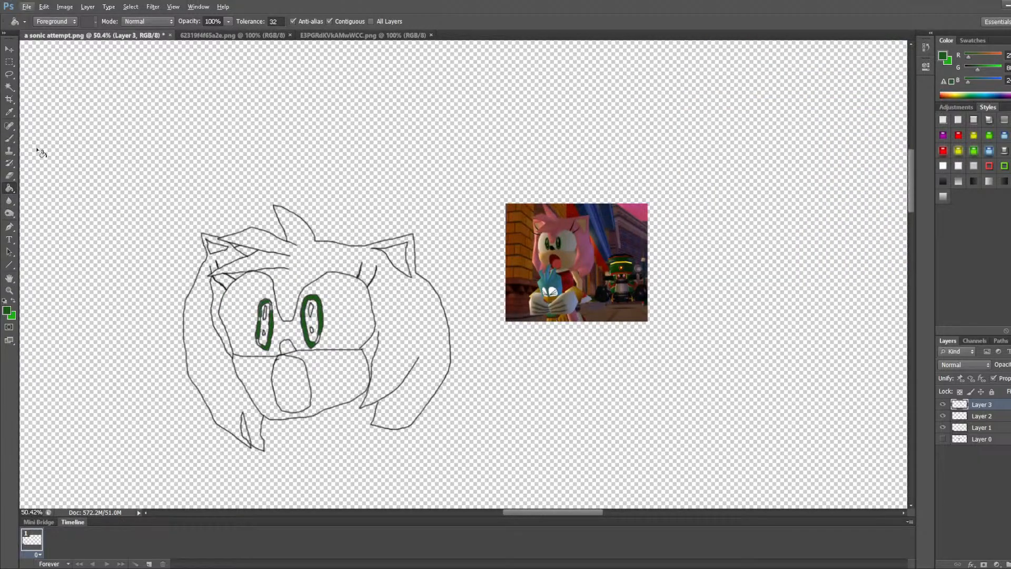
Step: Return to the Brush tool and sample black from one of Amy's eyelashes as the foreground colour
left_click(10, 138)
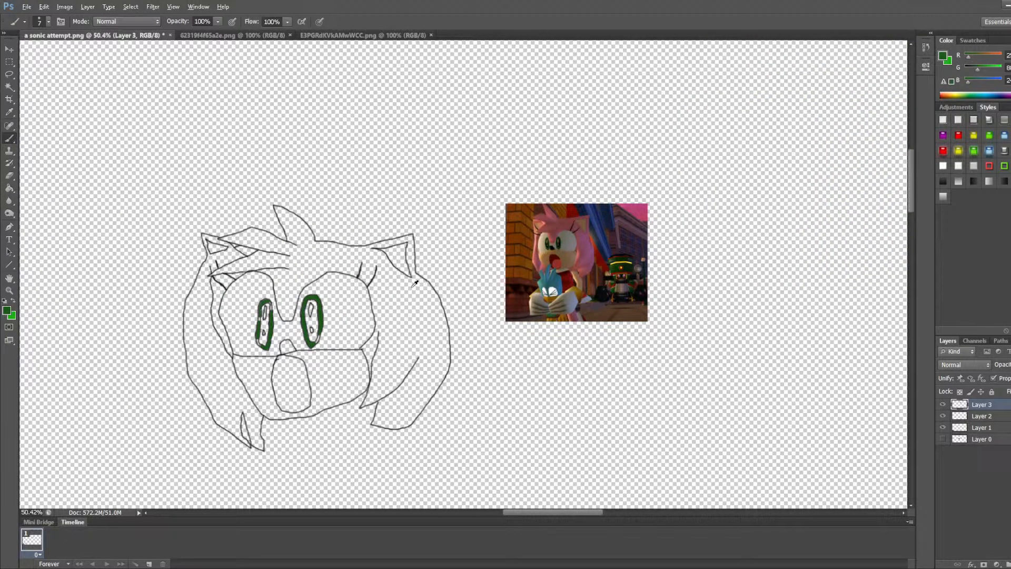
scroll(414, 283, "up", 7)
scroll(398, 248, "up", 5)
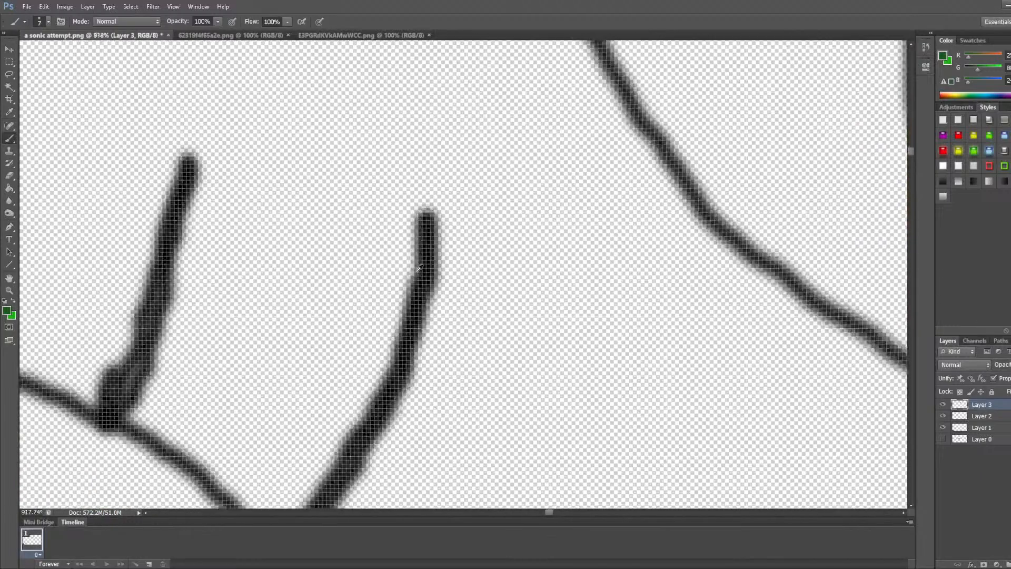
left_click(430, 260, "alt")
scroll(431, 260, "down", 3)
scroll(431, 261, "down", 8)
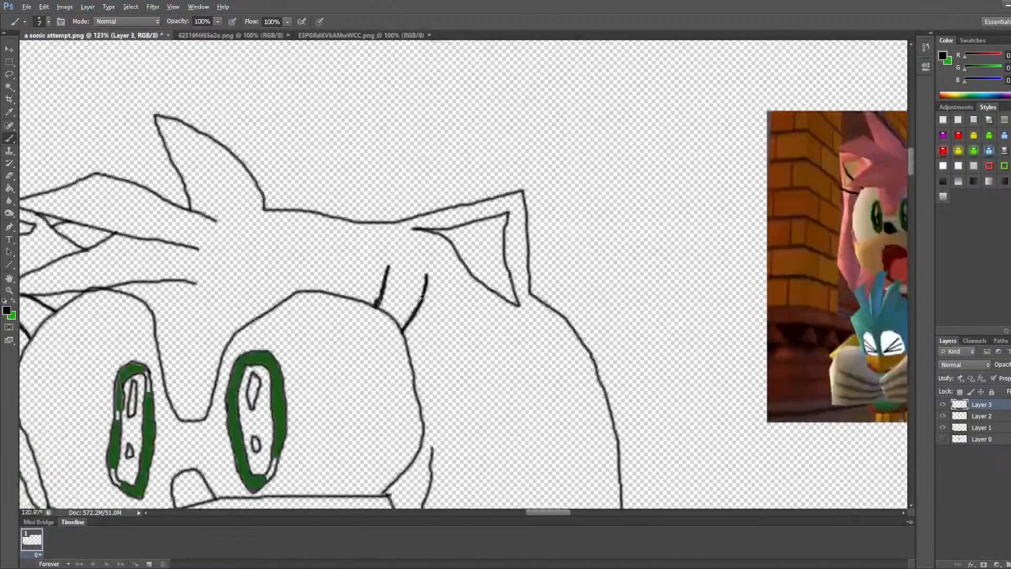
scroll(413, 293, "down", 2)
scroll(407, 300, "up", 2)
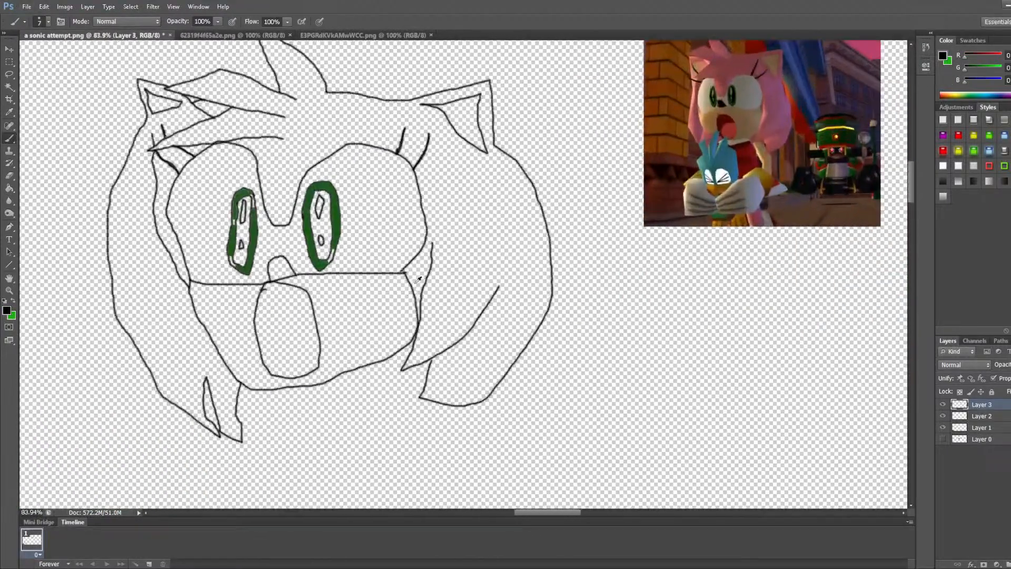
scroll(584, 268, "down", 4)
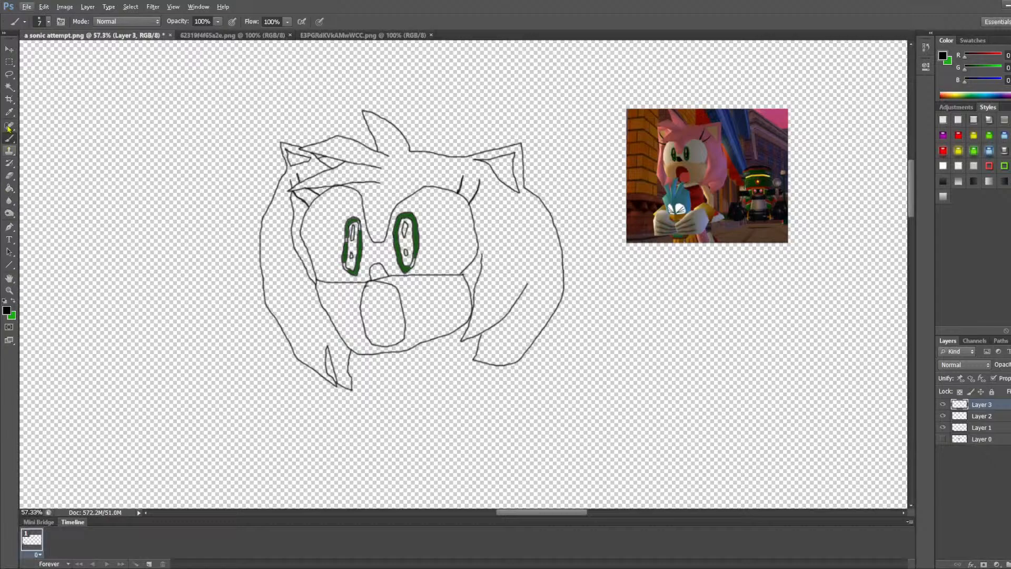
Step: Copy Amy's reference picture onto a new layer, delete the original picture from Layer 3 and deselect
left_click(9, 62)
left_click_drag(600, 91, 820, 275)
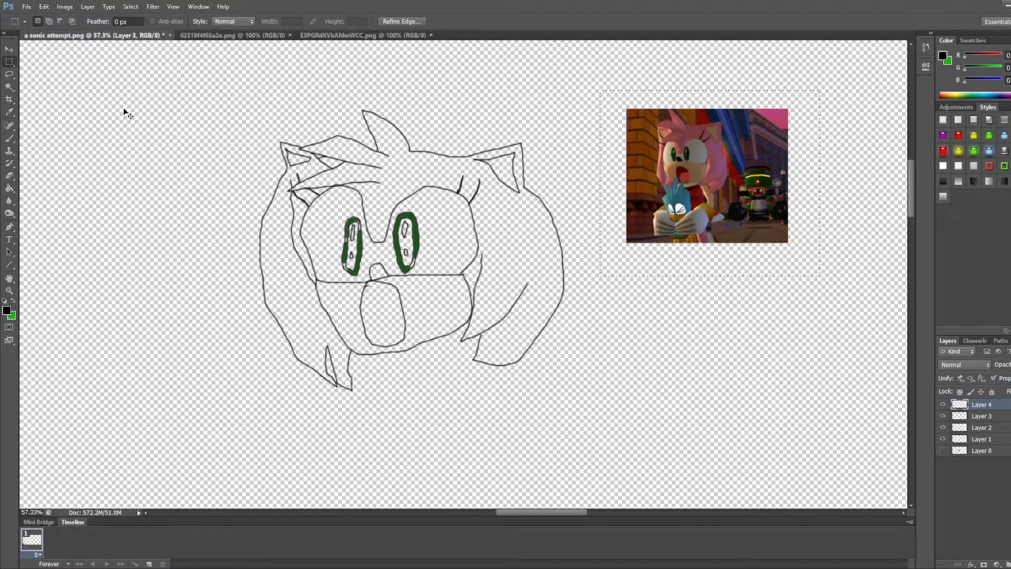
key("ctrl+v")
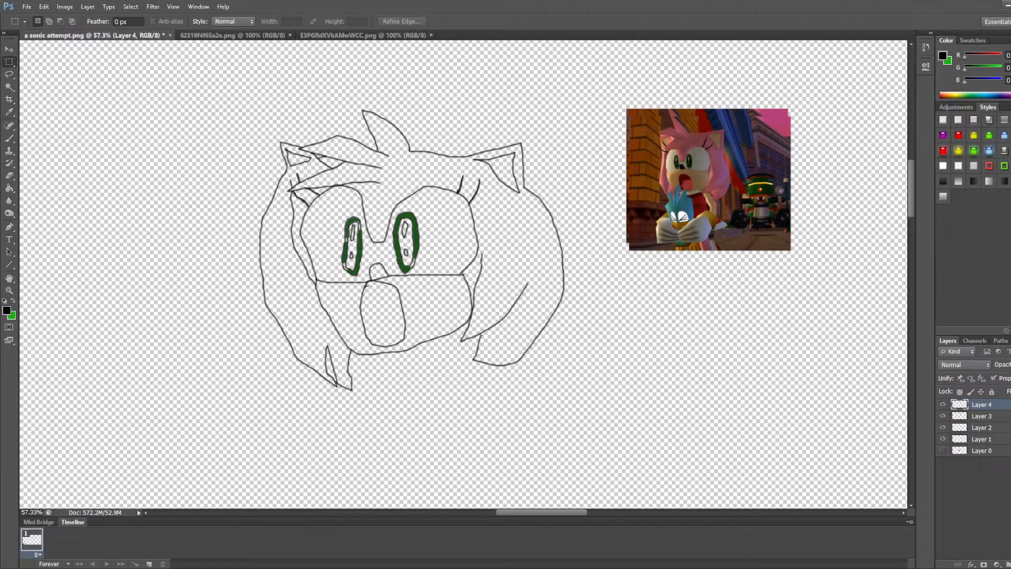
left_click(993, 417)
left_click_drag(614, 91, 834, 316)
key("Delete")
key("ctrl+d")
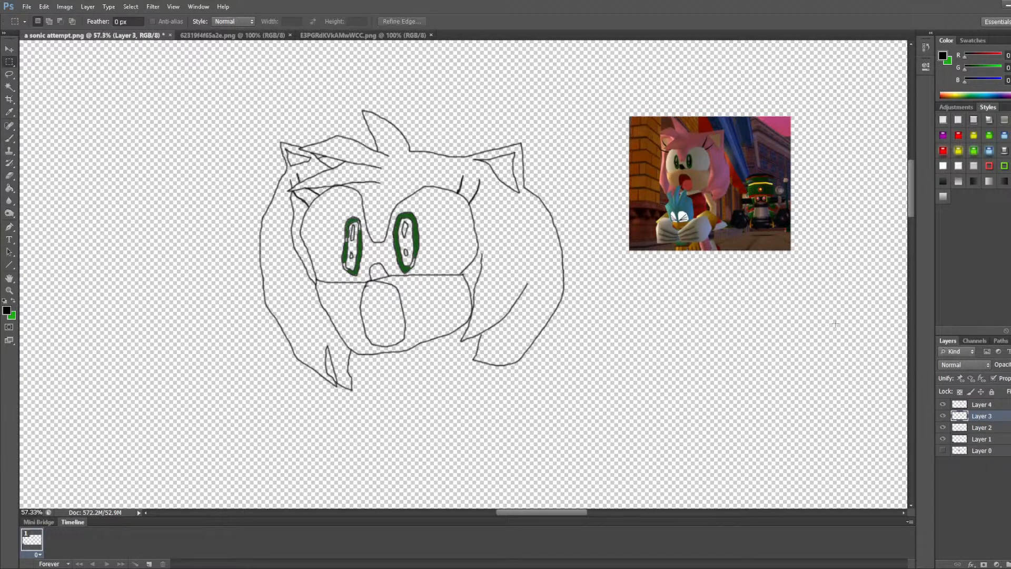
Step: Move the reference picture on Layer 4 down beside the lower part of Amy's hair
left_click(973, 403)
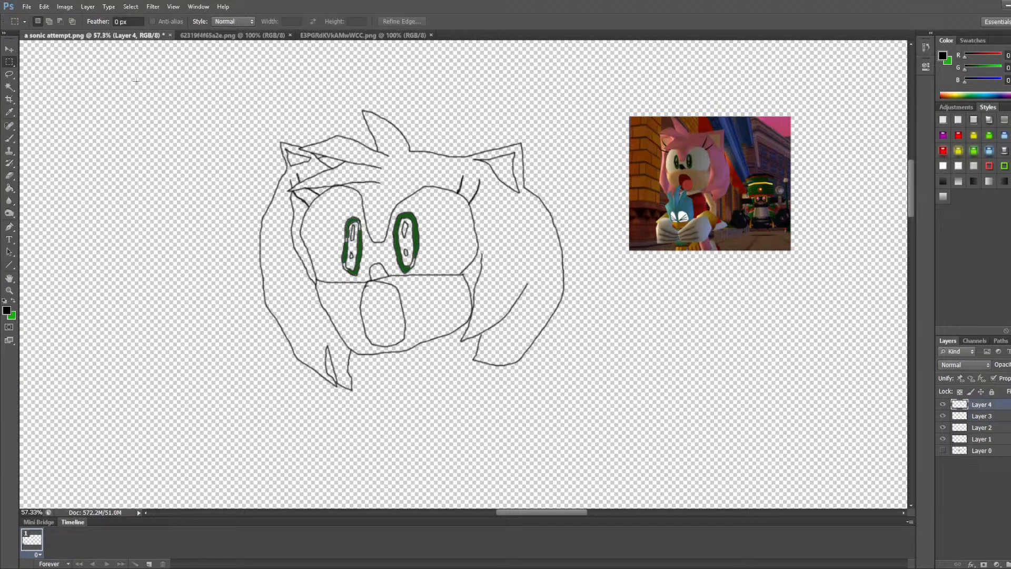
left_click(9, 49)
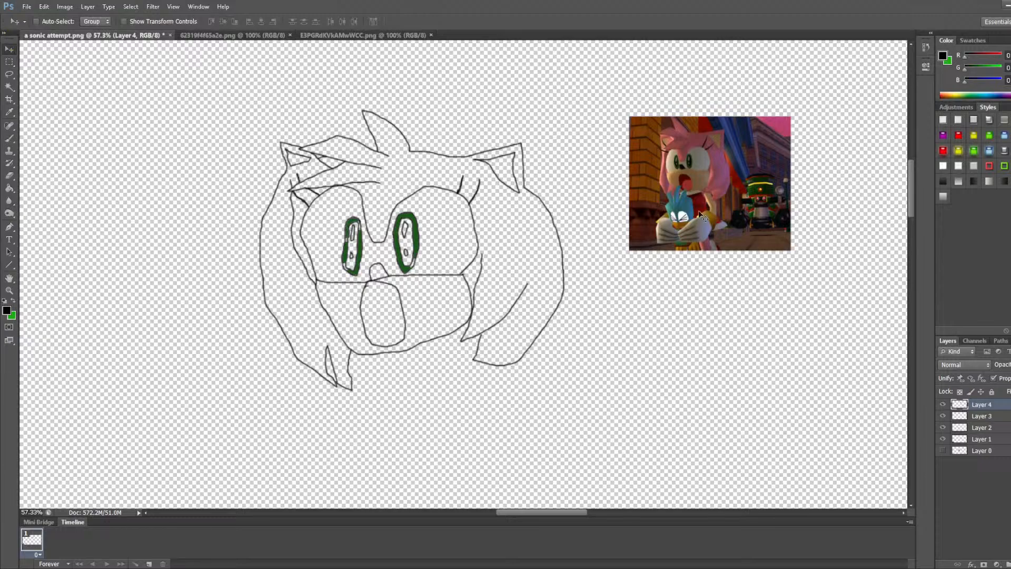
left_click_drag(696, 213, 690, 382)
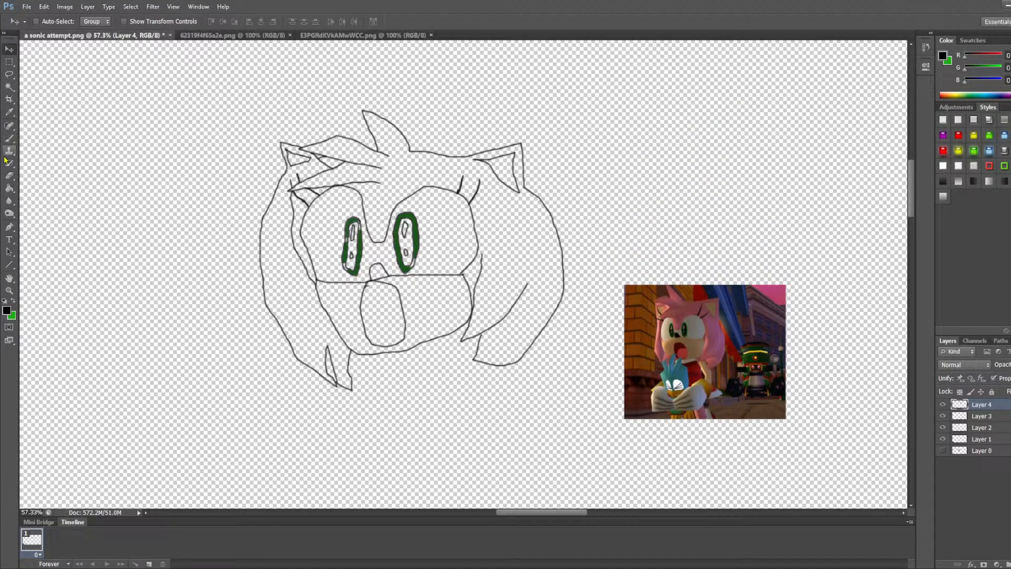
Step: Draw the curved black tongue outline inside Amy's open mouth on Layer 3 with the Brush tool
left_click(10, 139)
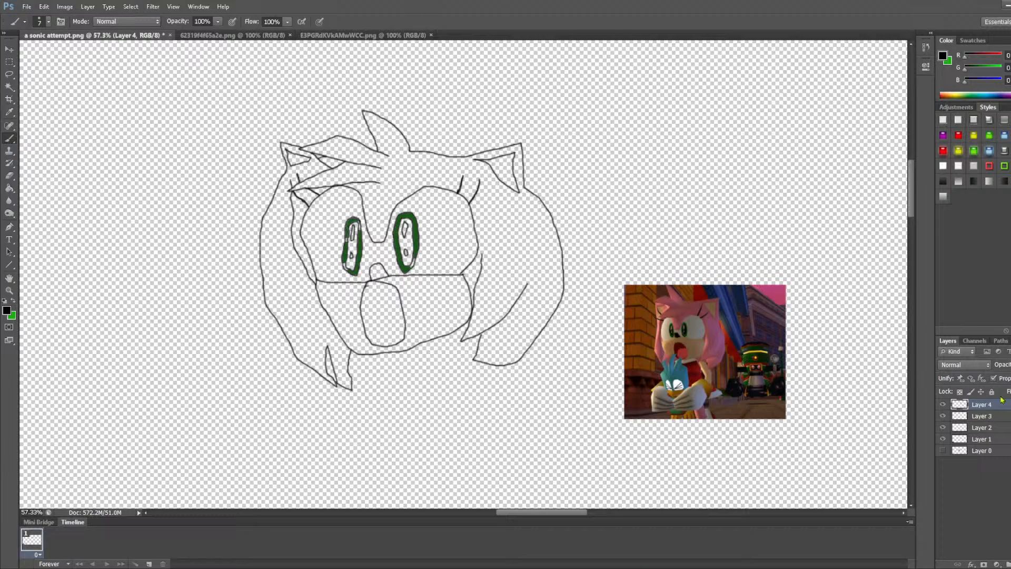
left_click(968, 417)
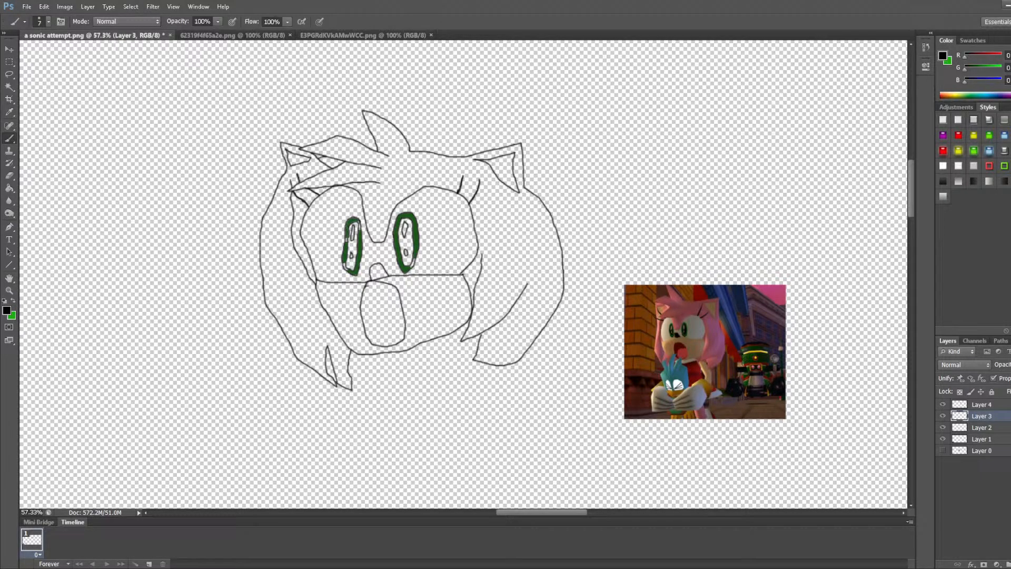
scroll(553, 315, "up", 5)
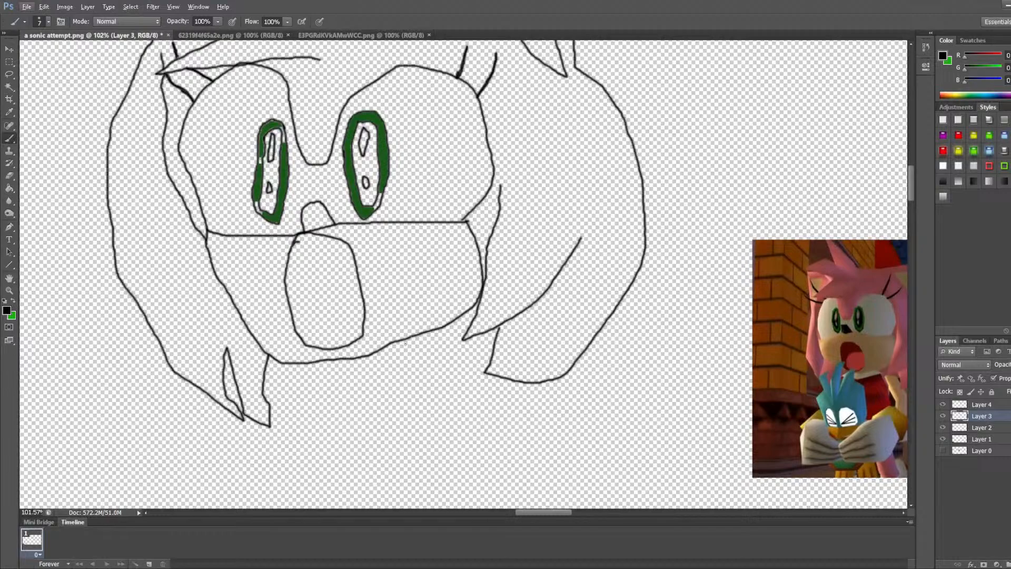
scroll(354, 348, "down", 1)
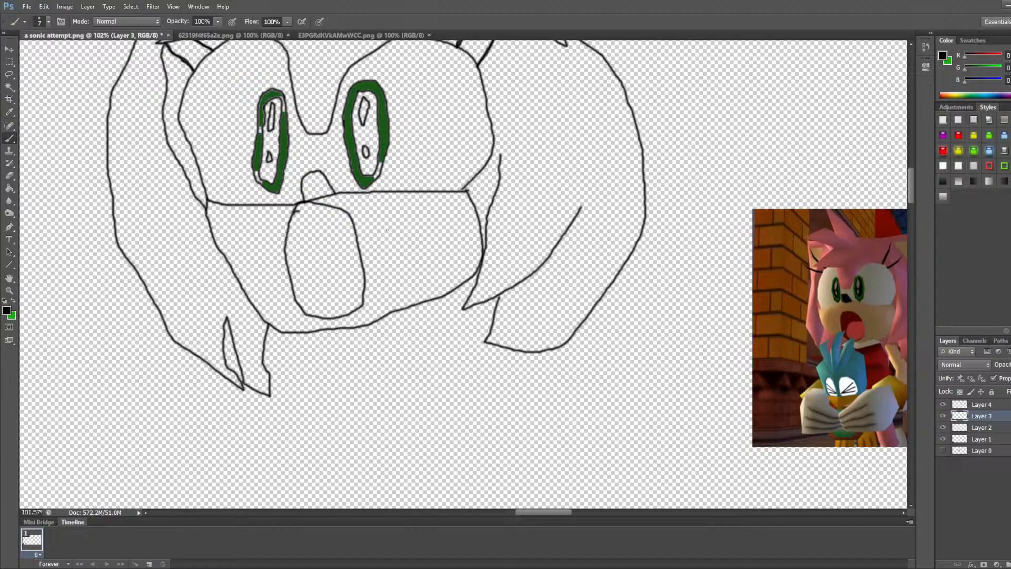
mouse_move(381, 243)
left_mouse_down()
mouse_move(336, 279)
mouse_move(398, 242)
mouse_move(395, 318)
mouse_move(384, 270)
left_mouse_up()
key("ctrl+z")
scroll(380, 279, "up", 3)
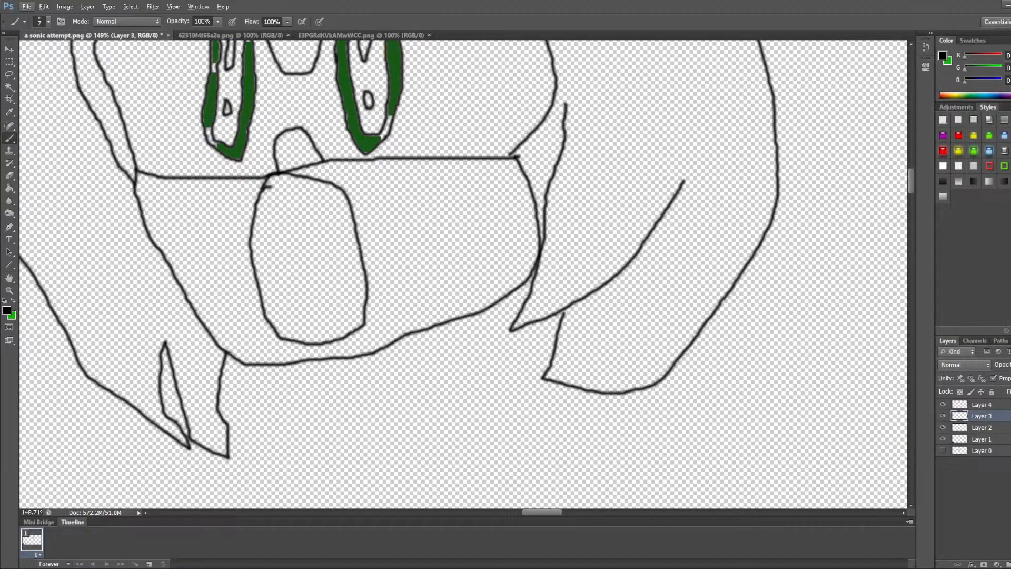
mouse_move(358, 247)
left_mouse_down()
mouse_move(280, 269)
mouse_move(274, 323)
left_mouse_up()
scroll(524, 271, "down", 6)
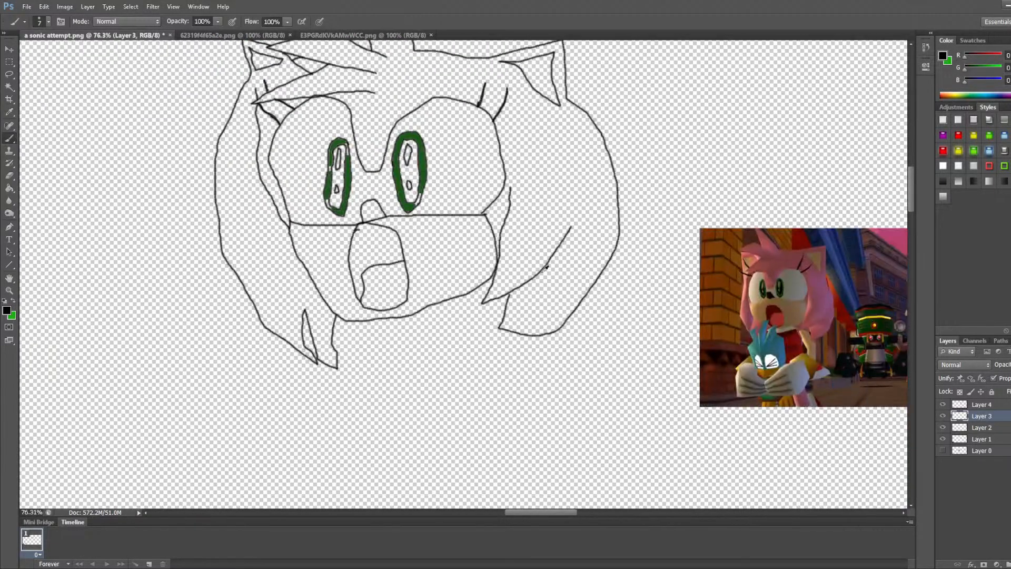
Step: Undo the last tongue line and redraw it as a rounder outline in the lower part of Amy's mouth
scroll(533, 265, "up", 3)
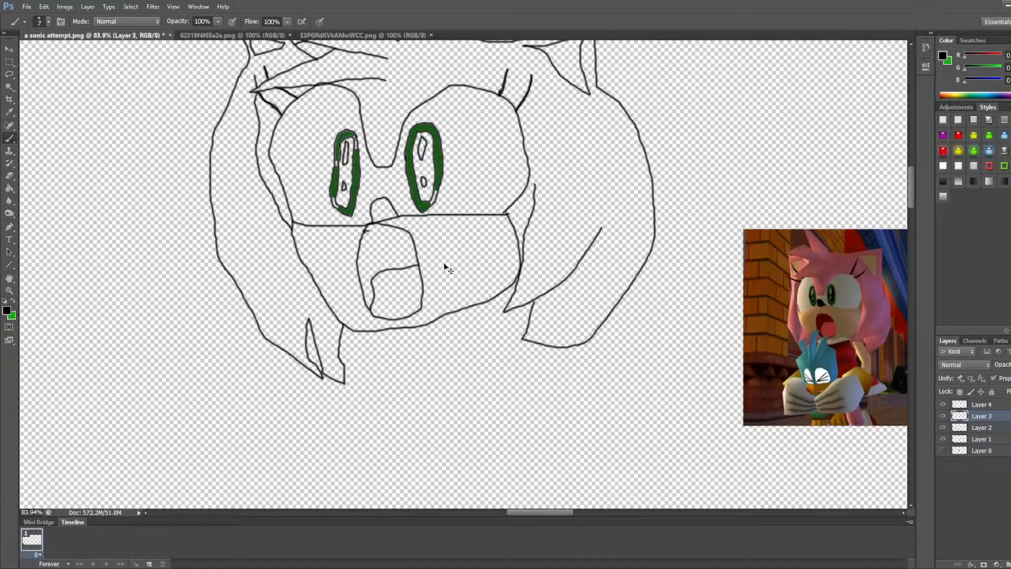
key("ctrl+z")
mouse_move(419, 263)
left_mouse_down()
mouse_move(384, 266)
mouse_move(372, 299)
left_mouse_up()
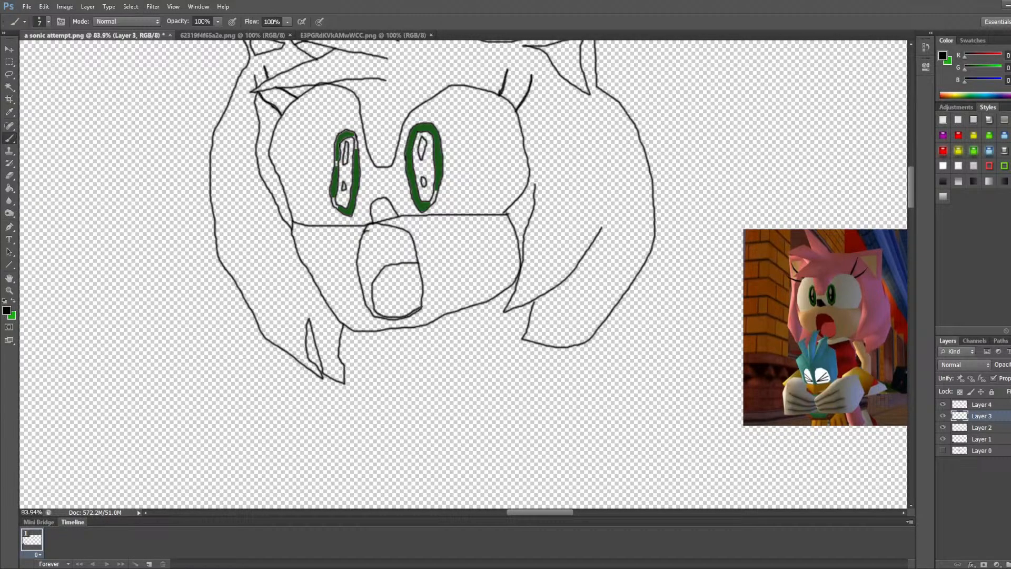
Step: Examine the collar, arm and gloved hands below Amy's head in the reference picture and compare them with the drawing
scroll(574, 295, "down", 5)
scroll(601, 330, "up", 6)
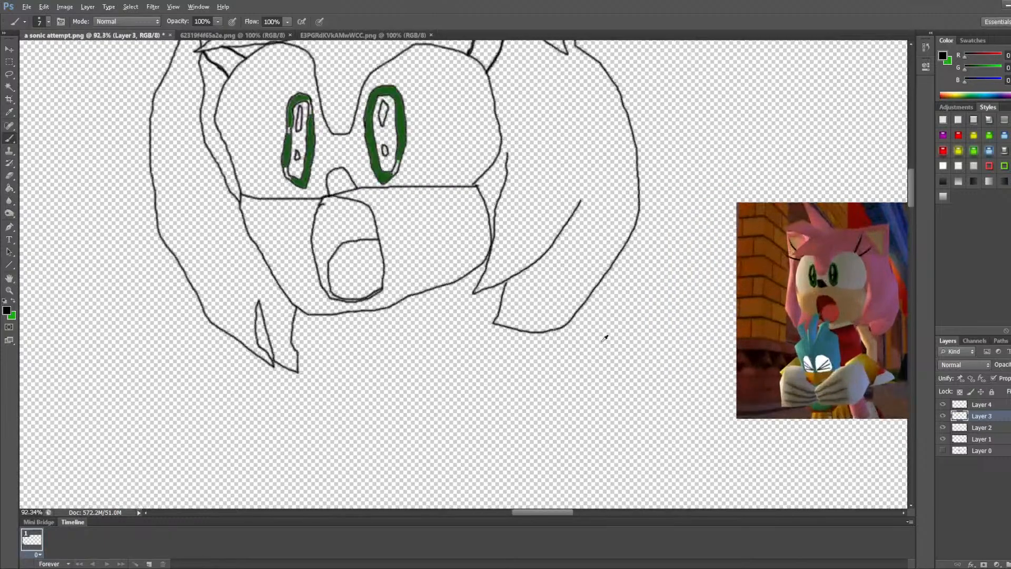
scroll(605, 338, "down", 1)
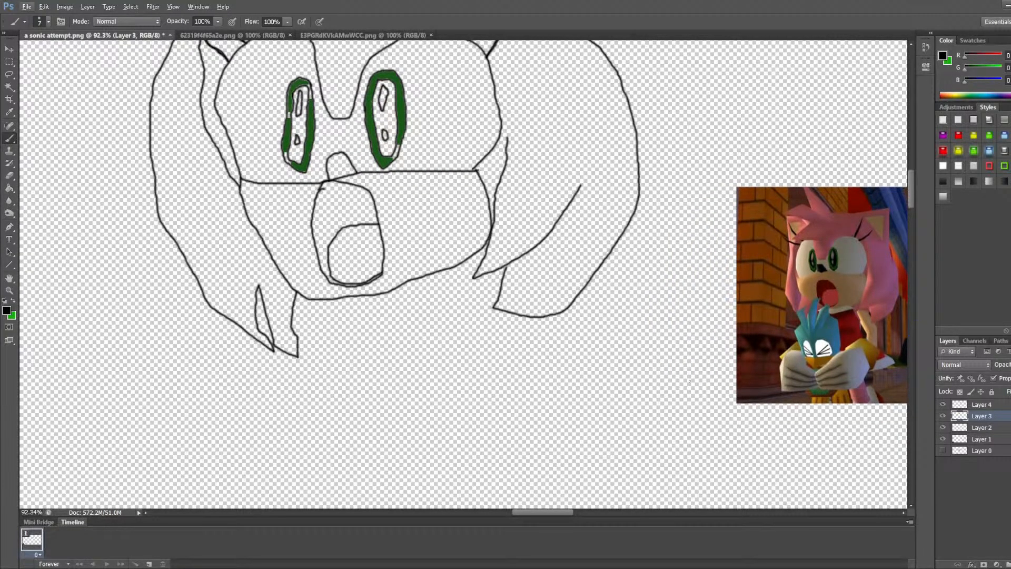
scroll(666, 286, "up", 6)
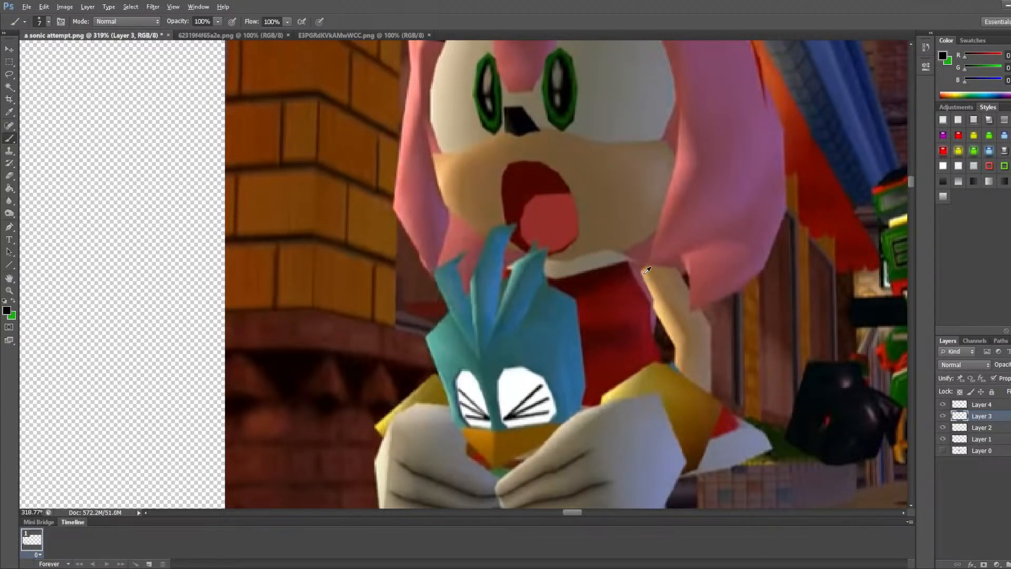
scroll(647, 271, "down", 3)
scroll(647, 270, "up", 4)
scroll(632, 279, "down", 3)
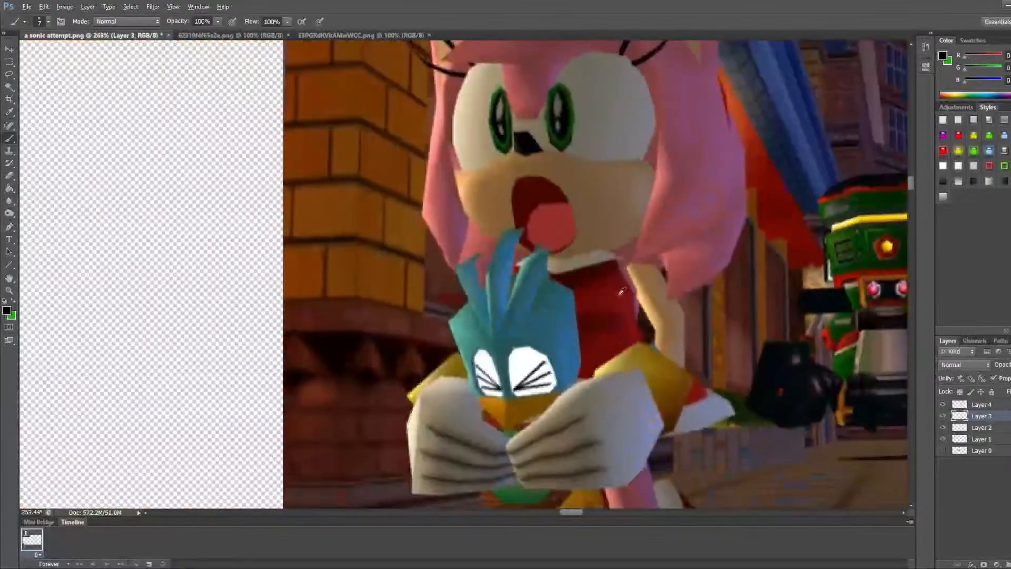
key("alt")
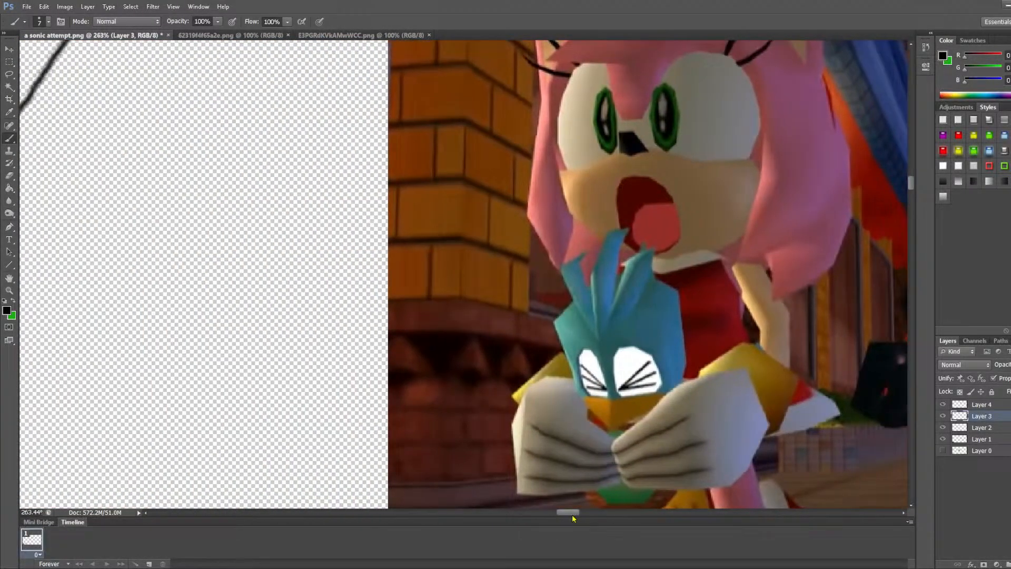
left_click_drag(572, 514, 564, 514)
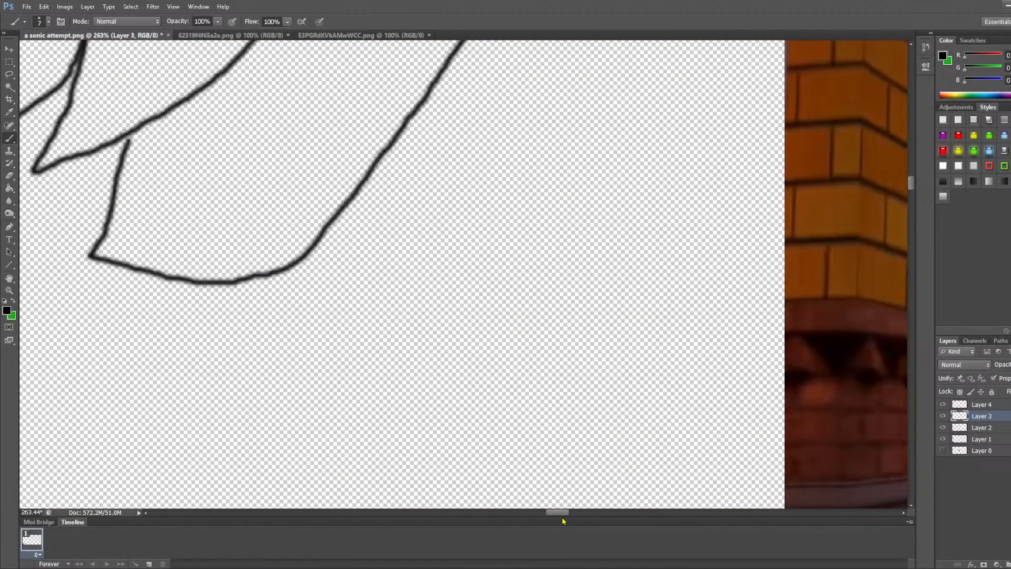
scroll(553, 420, "down", 3)
scroll(557, 420, "down", 2)
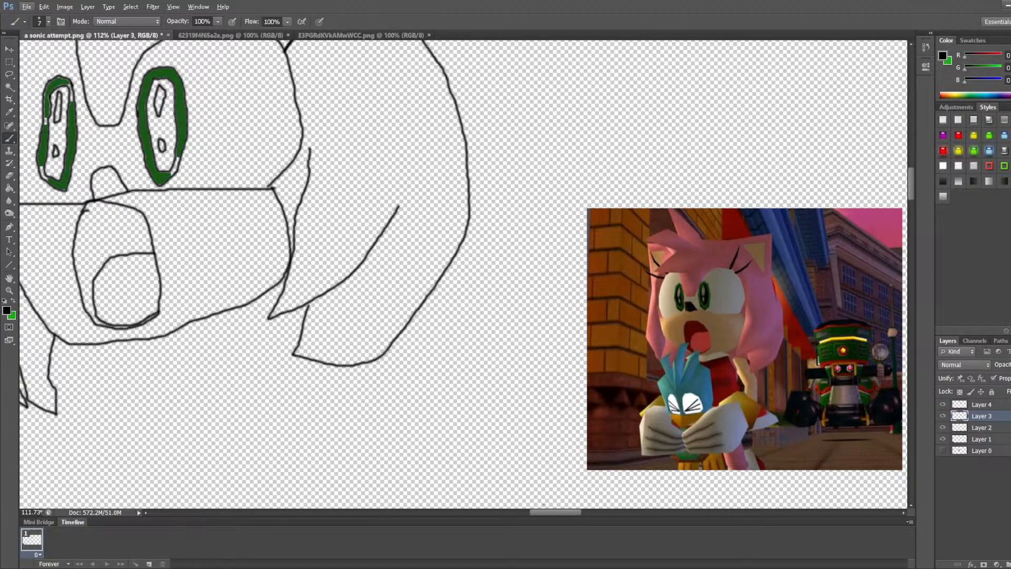
left_click_drag(563, 514, 556, 514)
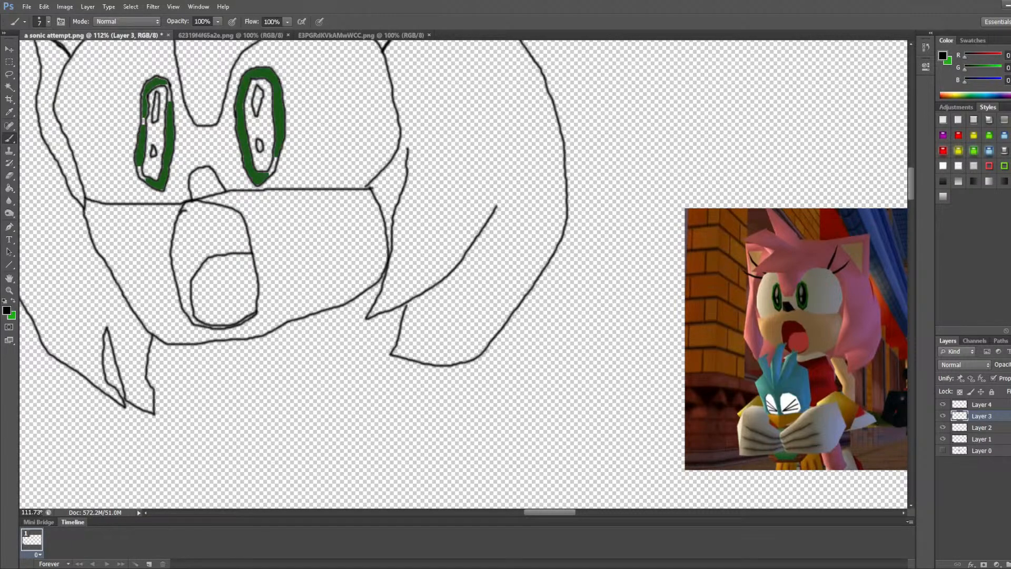
Step: Draw a thin curved collar band along the underside of Amy's chin, closing it at both ends
mouse_move(327, 388)
left_mouse_down()
mouse_move(358, 338)
mouse_move(323, 364)
mouse_move(308, 343)
left_mouse_up()
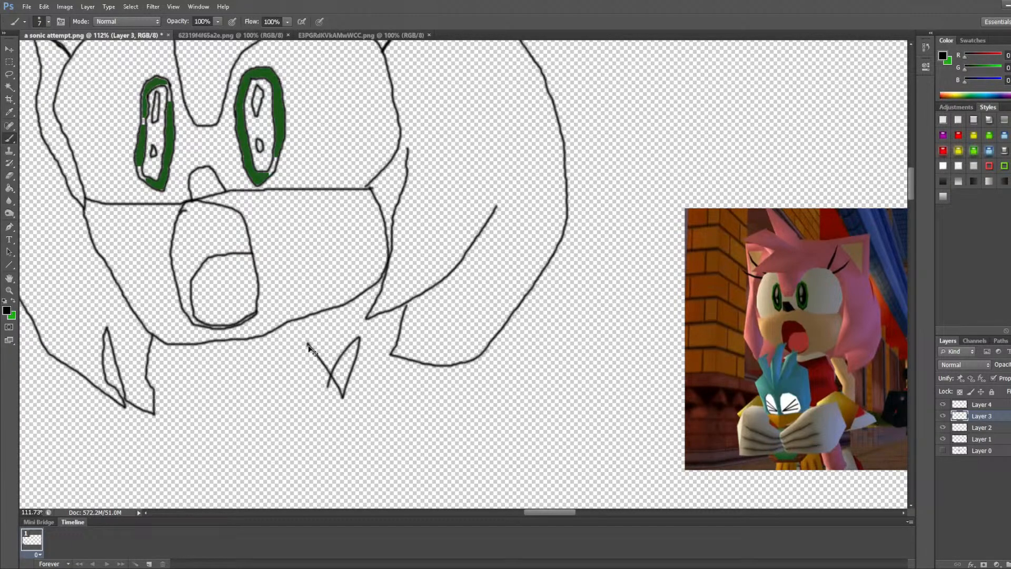
key("ctrl+z")
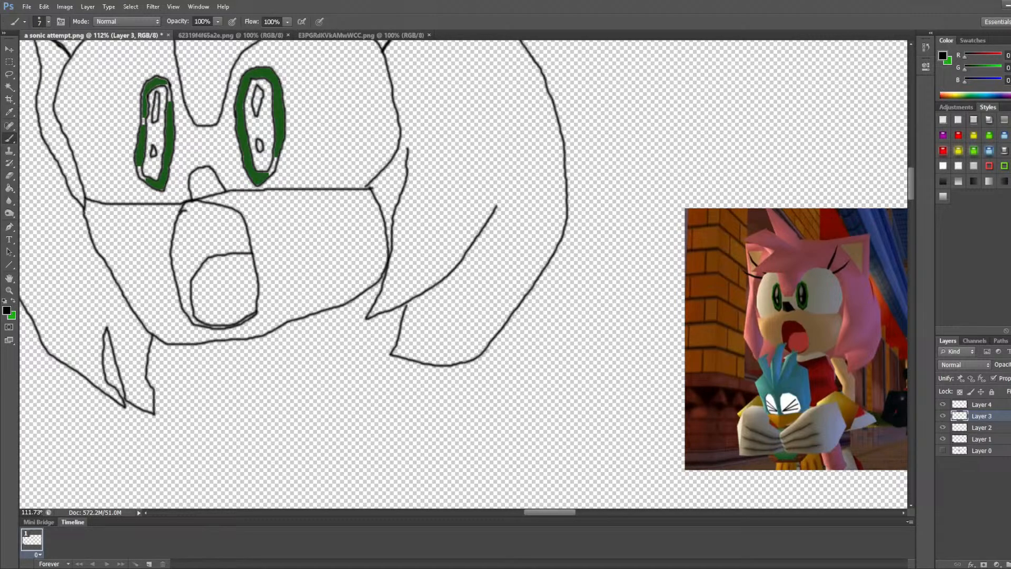
mouse_move(350, 301)
left_mouse_down()
mouse_move(359, 320)
mouse_move(240, 358)
mouse_move(150, 350)
left_mouse_up()
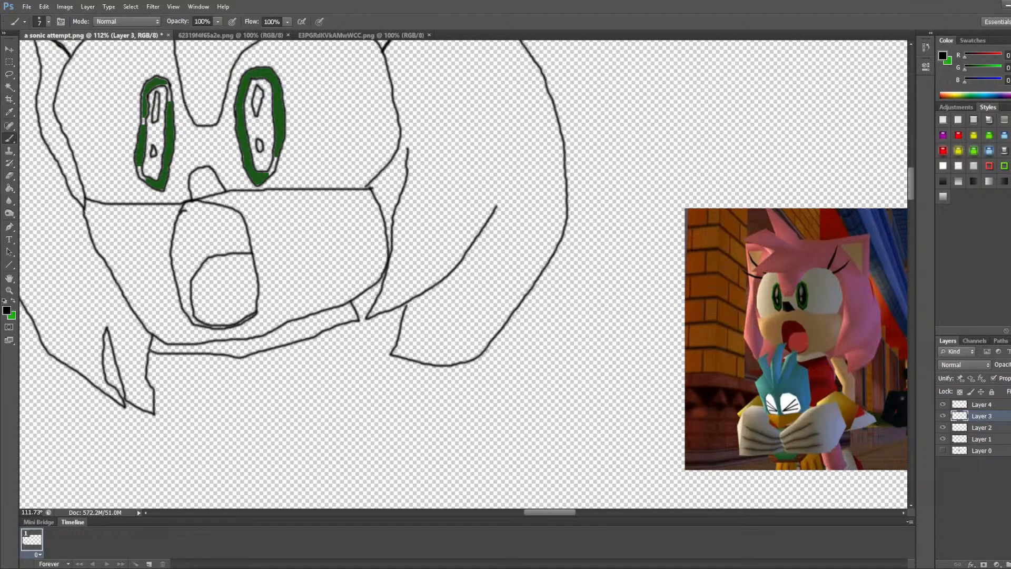
left_click_drag(150, 350, 153, 342)
Step: Draw Amy's bent arm hanging from the collar beside the larger hair lock, with a narrow pointed shape along its inner edge
scroll(476, 396, "down", 4)
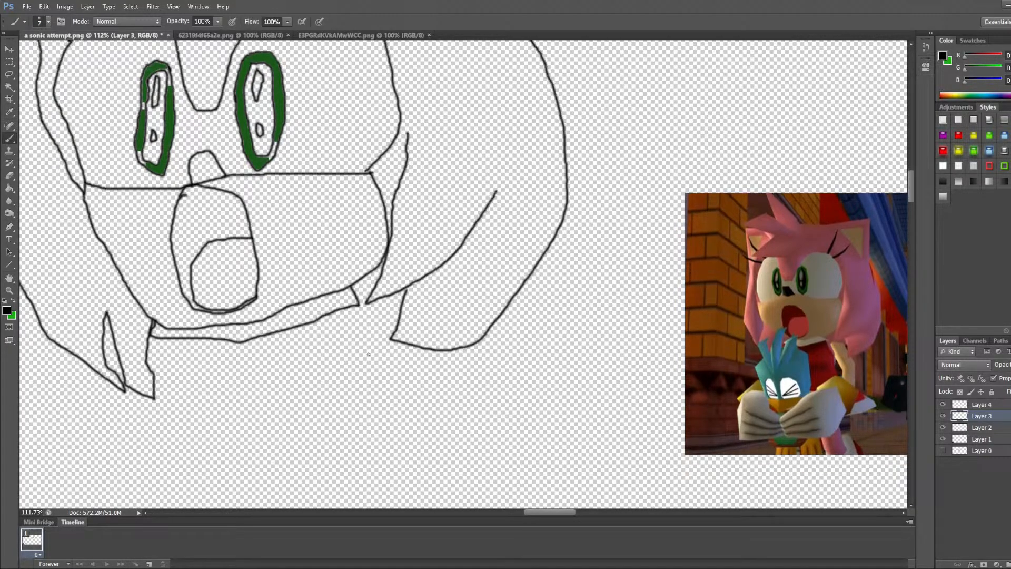
scroll(359, 331, "down", 1)
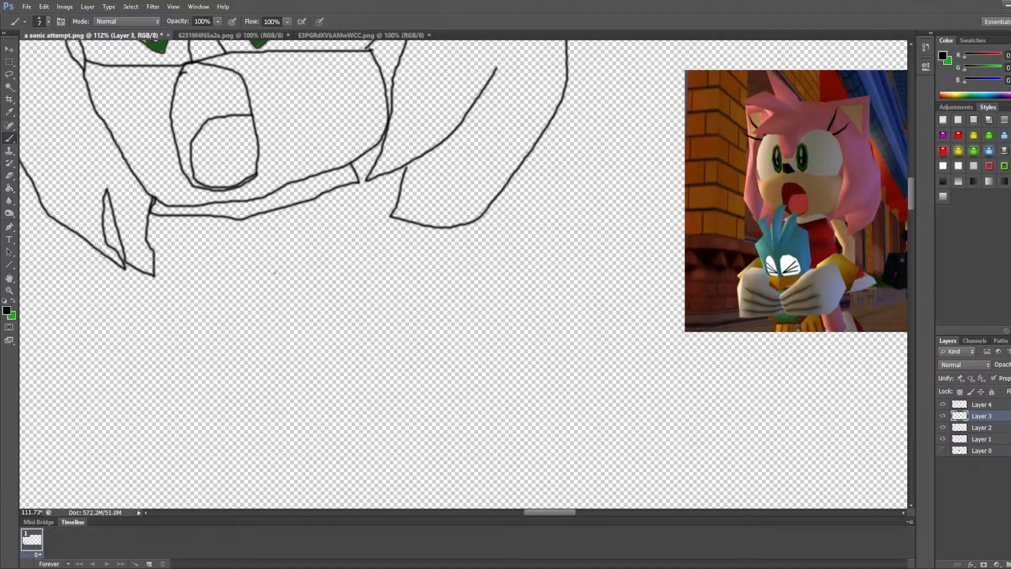
mouse_move(272, 258)
left_mouse_down()
mouse_move(323, 295)
mouse_move(377, 240)
left_mouse_up()
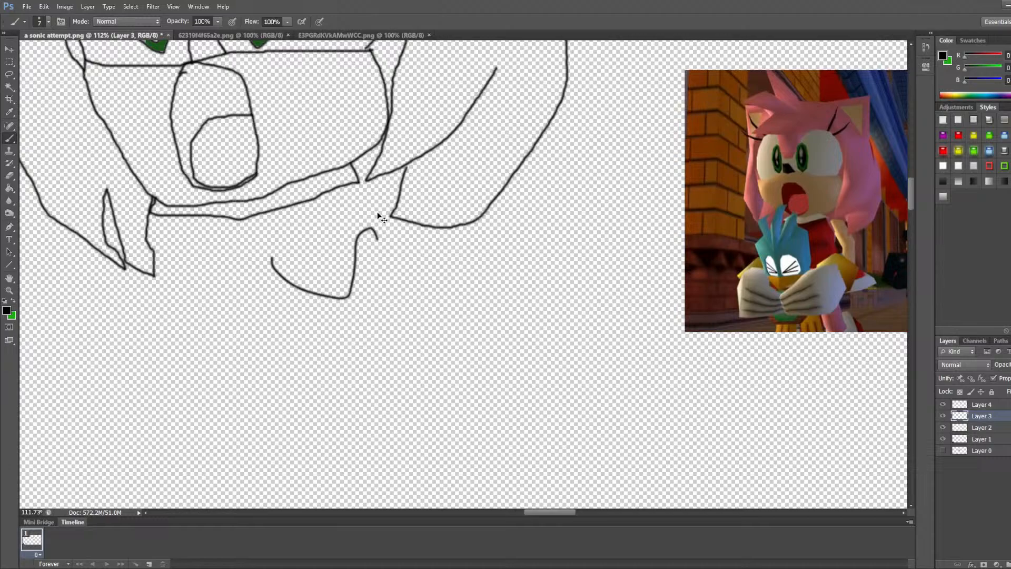
key("ctrl+z")
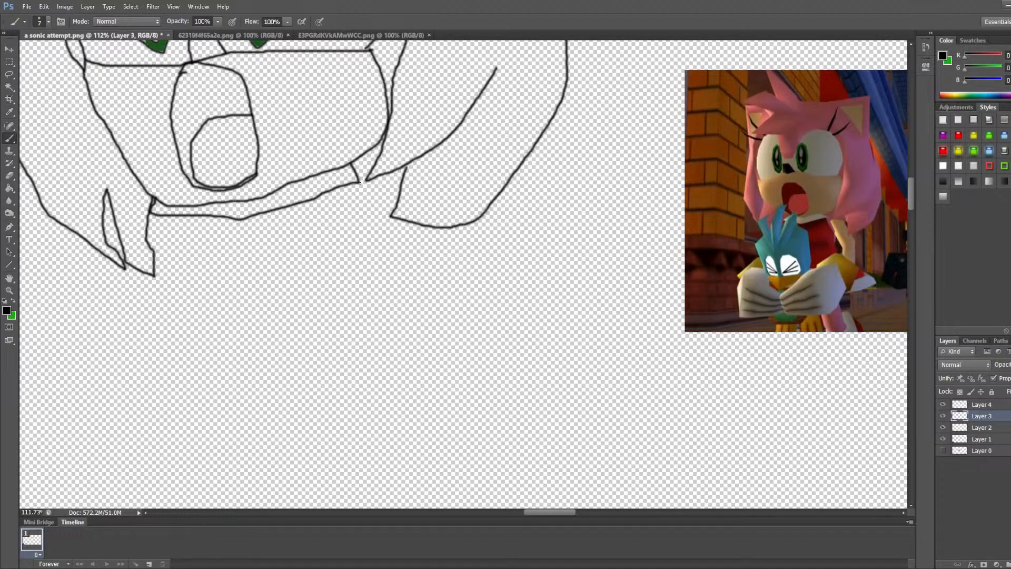
mouse_move(360, 185)
left_mouse_down()
mouse_move(426, 271)
mouse_move(435, 330)
mouse_move(430, 396)
mouse_move(372, 381)
mouse_move(394, 283)
mouse_move(349, 225)
mouse_move(375, 368)
left_mouse_up()
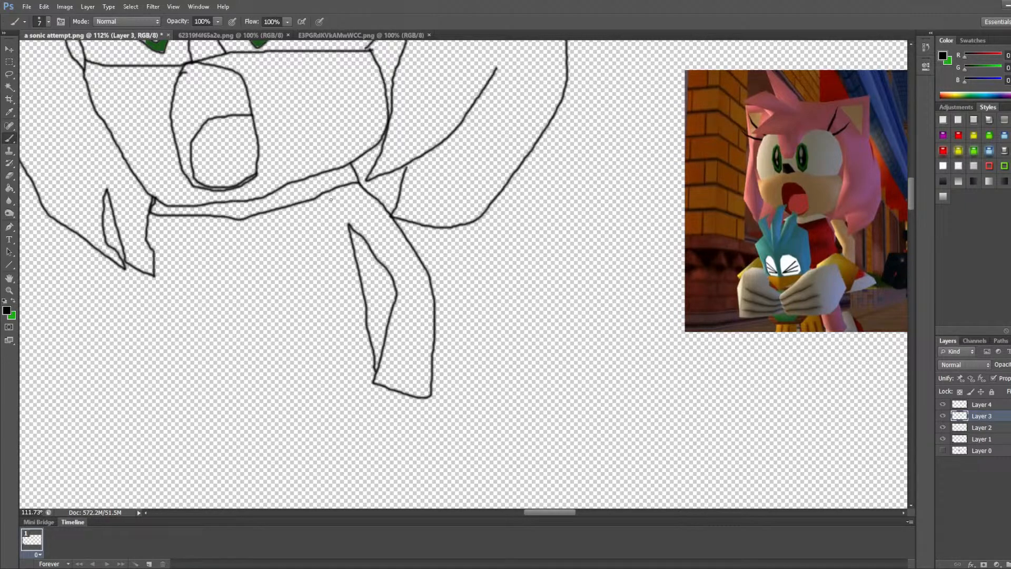
left_click_drag(320, 194, 348, 226)
Step: Draw the angular glove cuff across the lower end of the arm, with a curved opening for the hand
scroll(357, 348, "down", 3)
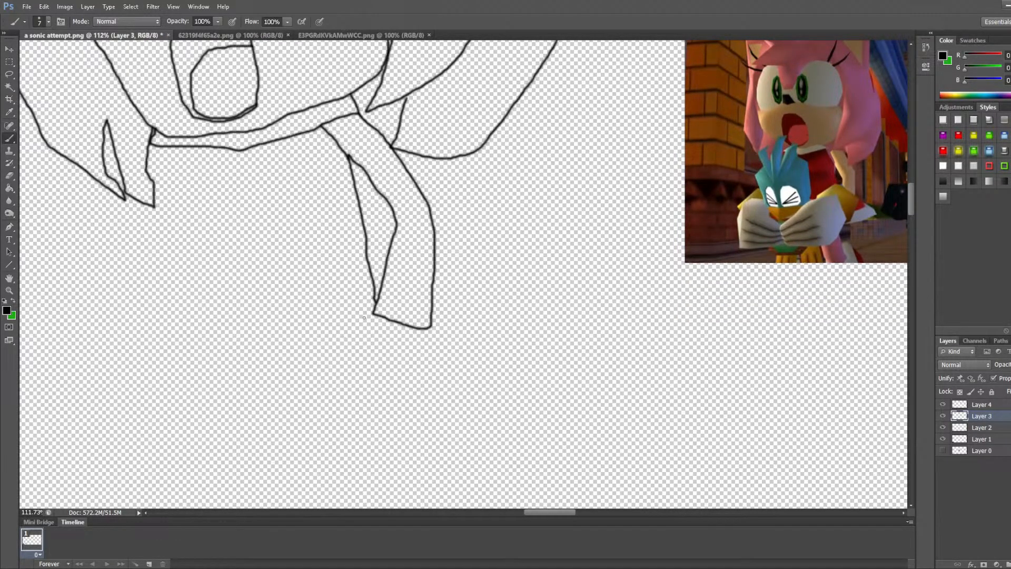
mouse_move(372, 313)
left_mouse_down()
mouse_move(336, 305)
mouse_move(327, 322)
mouse_move(344, 339)
mouse_move(445, 358)
mouse_move(449, 334)
mouse_move(429, 327)
left_mouse_up()
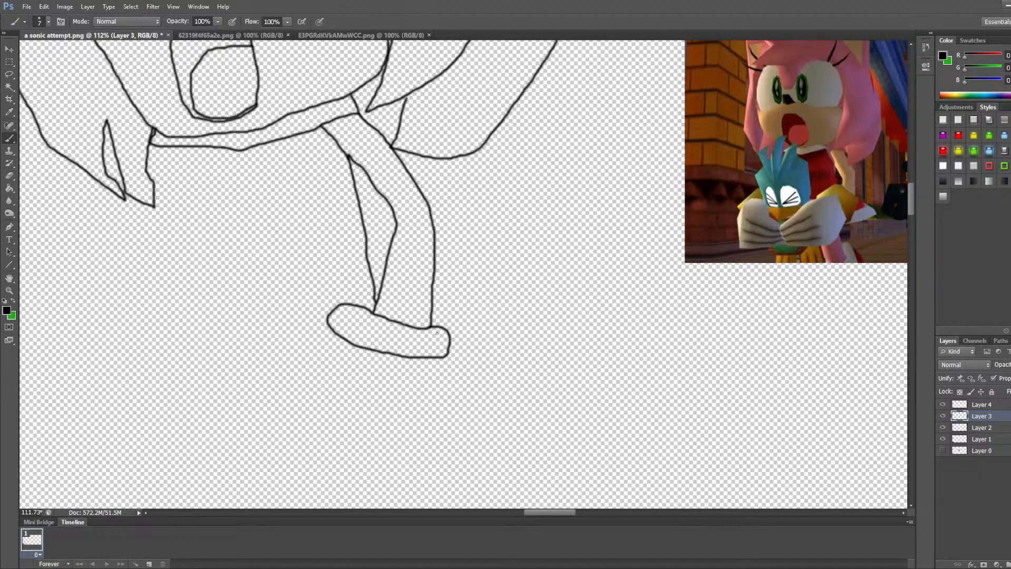
key("ctrl+z")
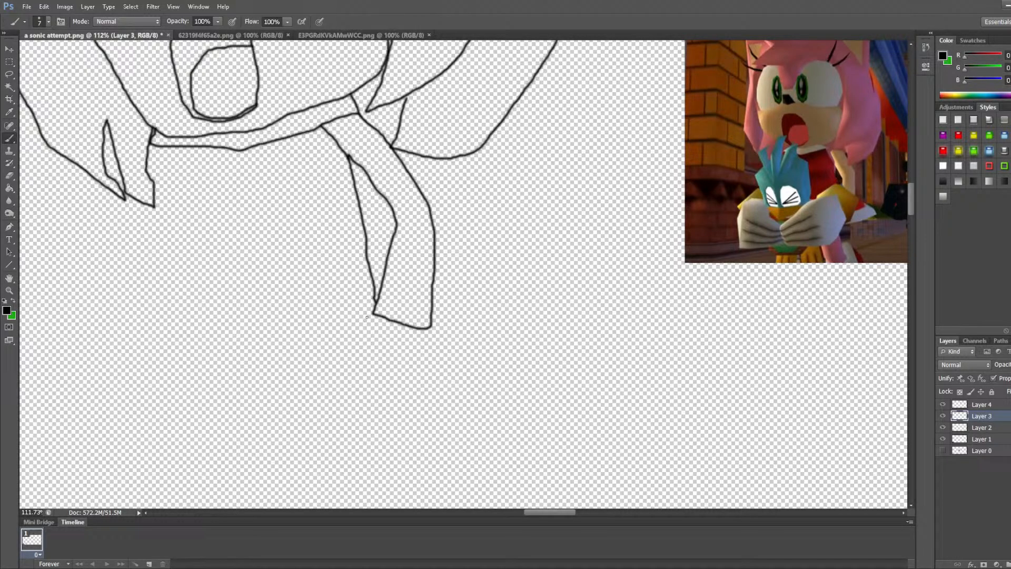
mouse_move(429, 333)
left_mouse_down()
mouse_move(348, 305)
mouse_move(318, 334)
mouse_move(319, 343)
mouse_move(364, 336)
mouse_move(389, 364)
mouse_move(396, 396)
mouse_move(423, 390)
mouse_move(433, 334)
left_mouse_up()
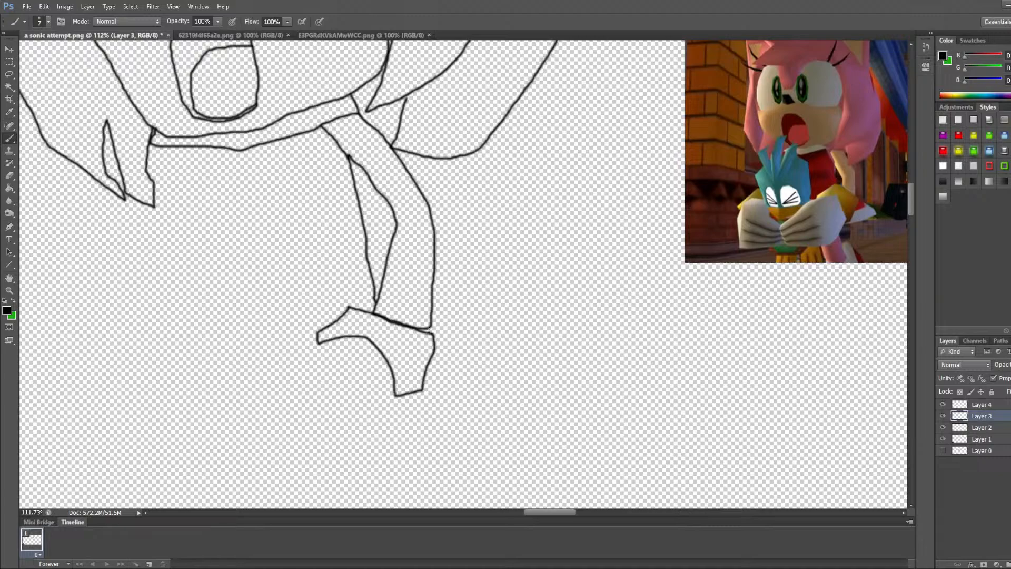
Step: Draw the pointed flare extending behind the cuff and add a curved dividing line inside it
left_click_drag(430, 331, 503, 362)
key("ctrl+z")
mouse_move(430, 329)
left_mouse_down()
mouse_move(512, 368)
mouse_move(469, 390)
mouse_move(414, 394)
left_mouse_up()
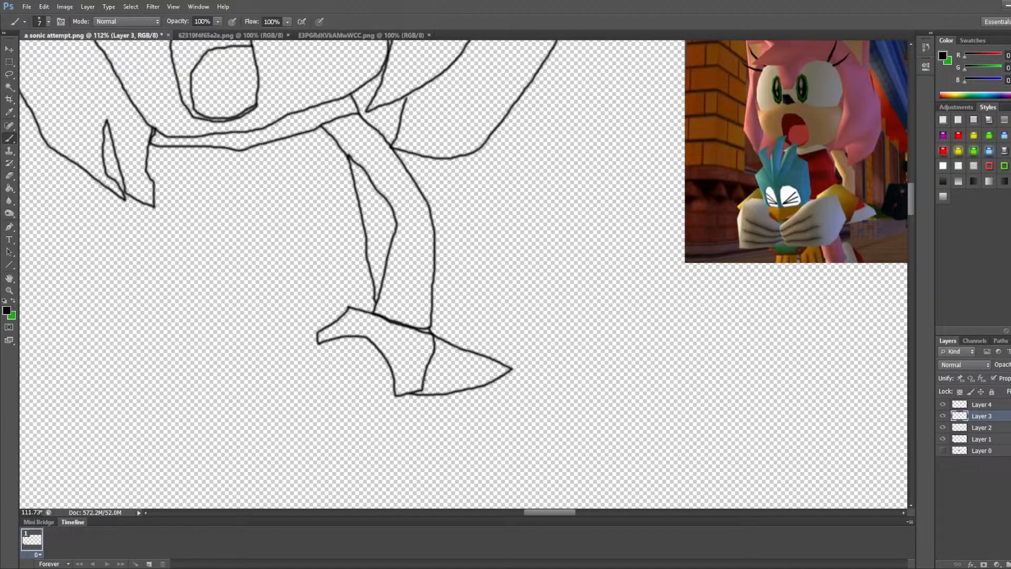
left_click_drag(425, 379, 461, 351)
Step: Draw the rounded gloved hand extending from the cuff's opening and add three finger lines at its tip
left_click_drag(643, 368, 287, 350)
key("ctrl+z")
mouse_move(319, 342)
left_mouse_down()
mouse_move(240, 387)
mouse_move(246, 427)
mouse_move(354, 420)
mouse_move(391, 396)
left_mouse_up()
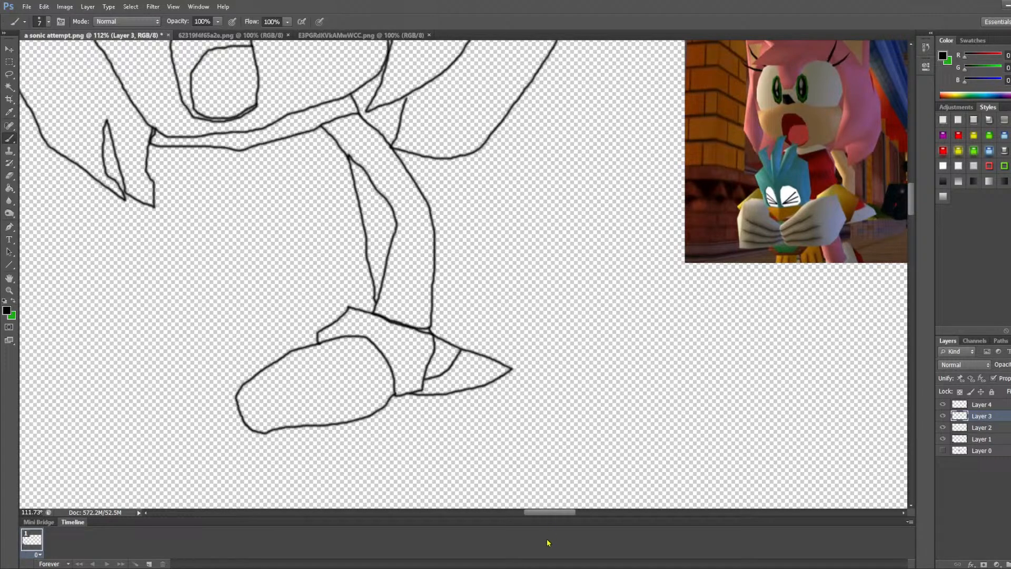
left_click_drag(548, 515, 543, 519)
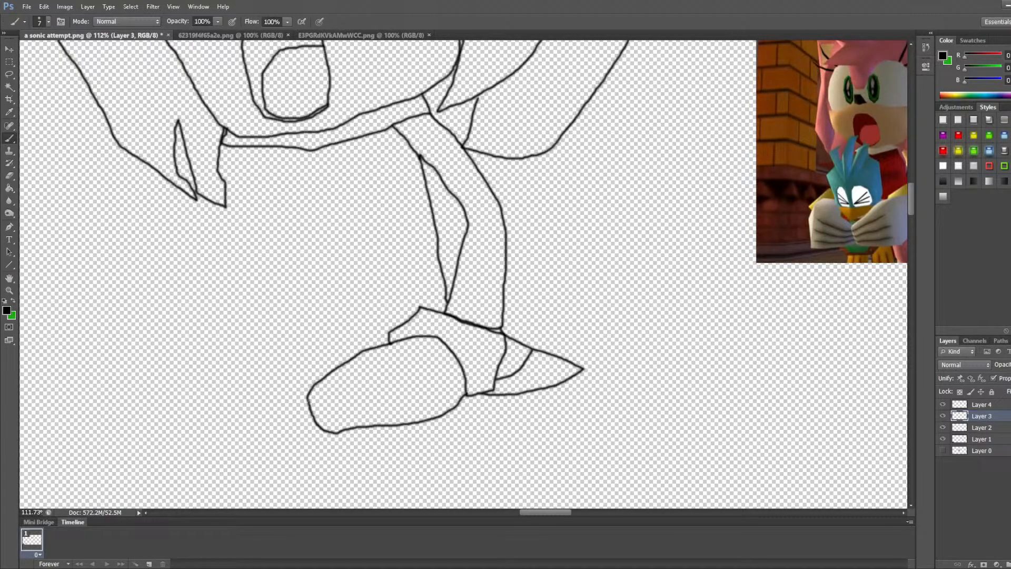
left_click_drag(308, 399, 373, 377)
left_click_drag(311, 411, 382, 394)
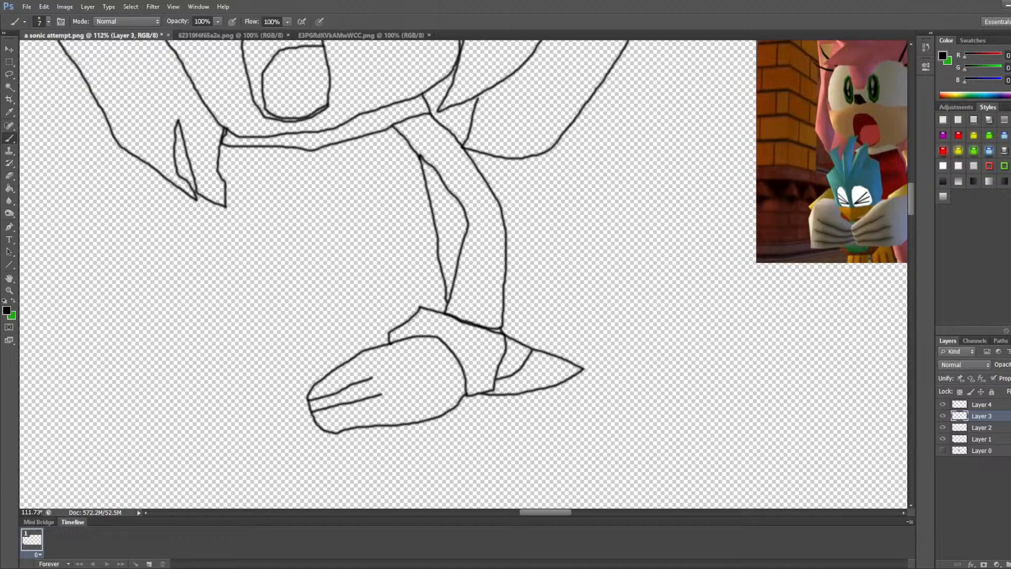
left_click_drag(315, 424, 394, 406)
left_click_drag(550, 514, 549, 515)
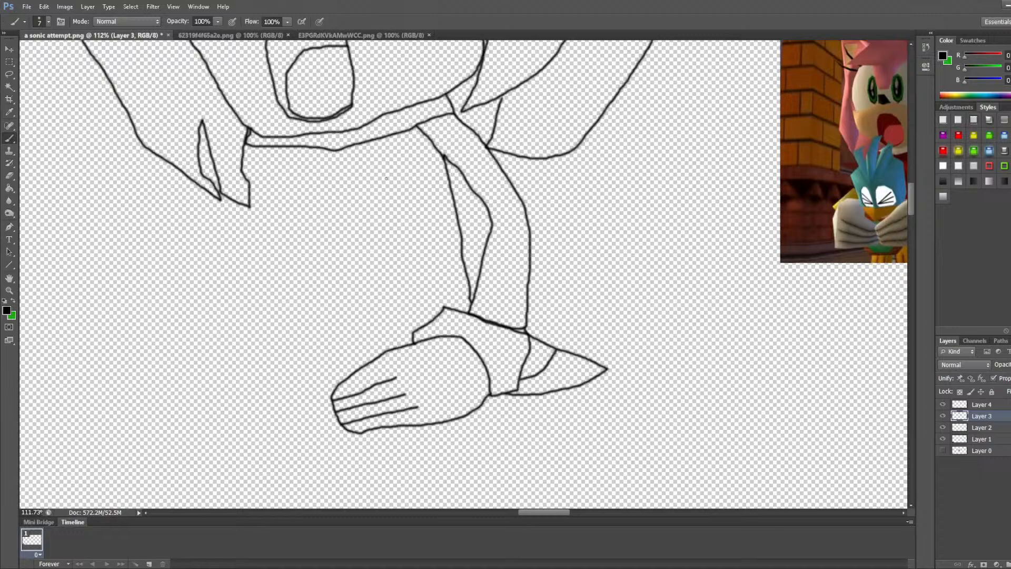
mouse_move(470, 172)
left_mouse_down()
mouse_move(506, 246)
mouse_move(336, 363)
left_mouse_up()
key("ctrl+z")
mouse_move(335, 389)
left_mouse_down()
mouse_move(264, 371)
mouse_move(258, 360)
mouse_move(277, 322)
left_mouse_up()
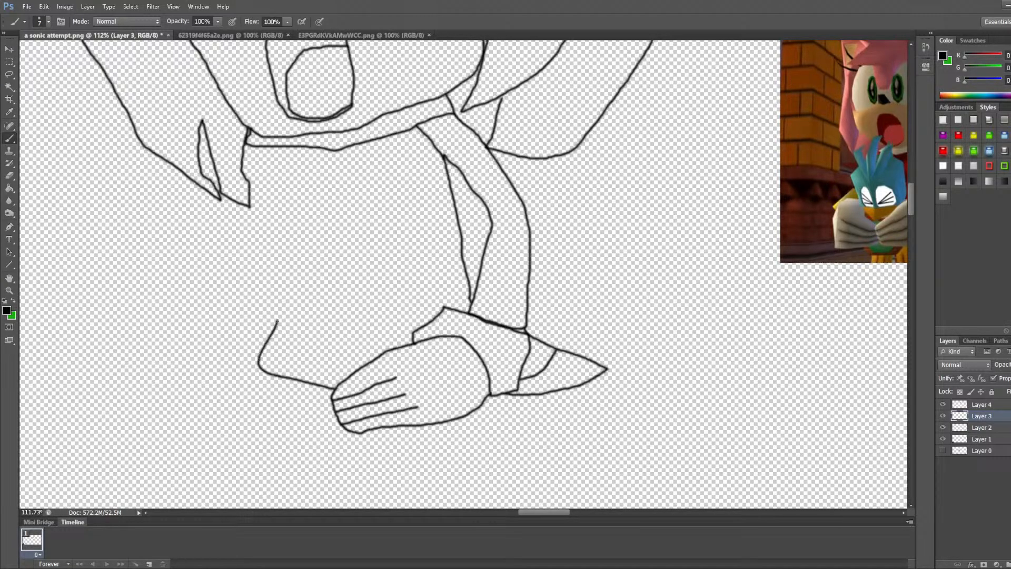
key("ctrl+z")
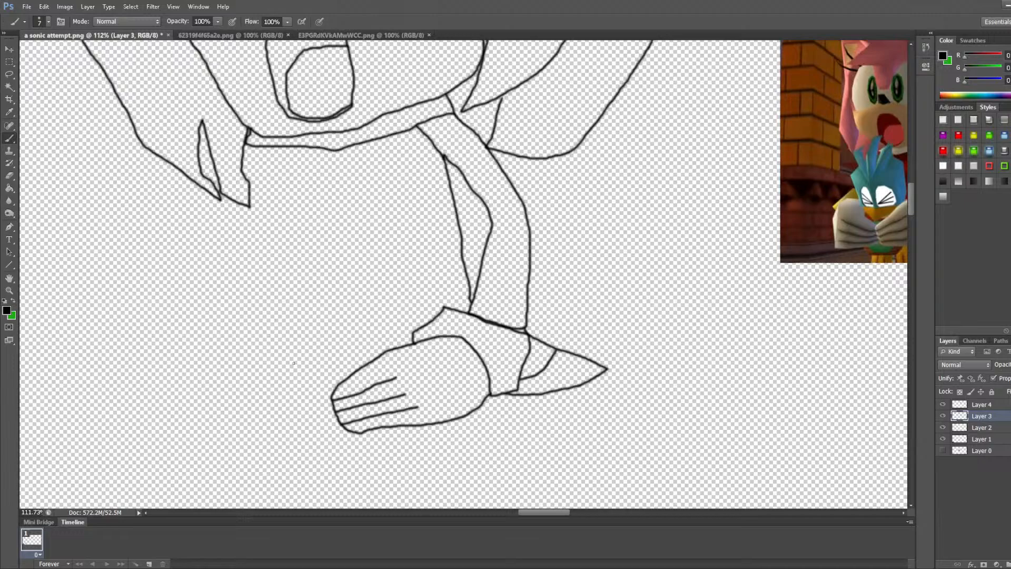
left_click_drag(334, 390, 279, 387)
key("ctrl+z")
Step: Draw Amy's second gloved hand meeting the first at the fingertips, with three finger lines and an angled cuff above it
mouse_move(333, 389)
left_mouse_down()
mouse_move(297, 367)
mouse_move(297, 325)
mouse_move(285, 315)
mouse_move(225, 306)
mouse_move(201, 352)
mouse_move(210, 444)
mouse_move(338, 426)
mouse_move(247, 429)
left_mouse_up()
key("ctrl+z")
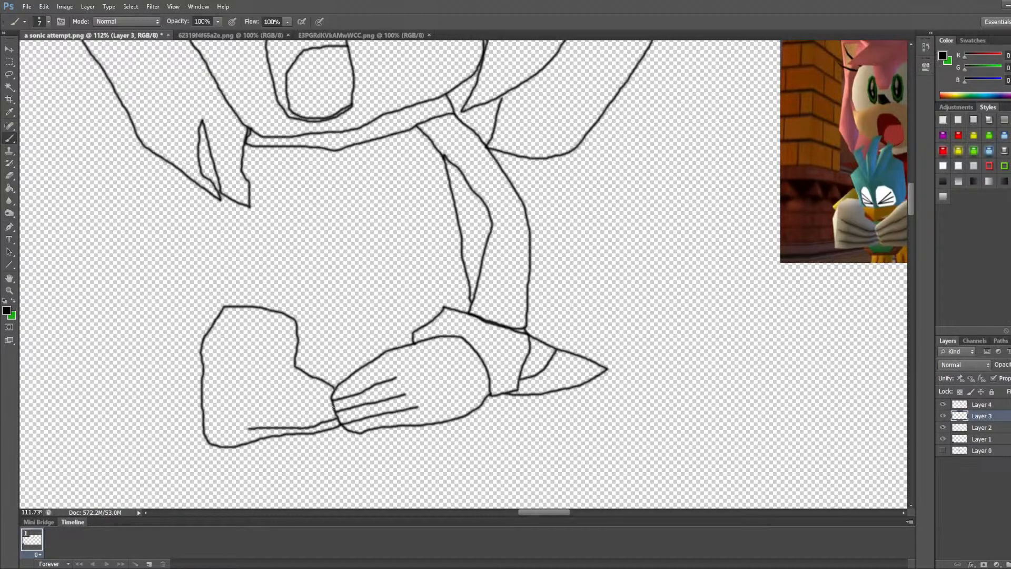
left_click_drag(333, 405, 252, 413)
left_click_drag(333, 395, 254, 392)
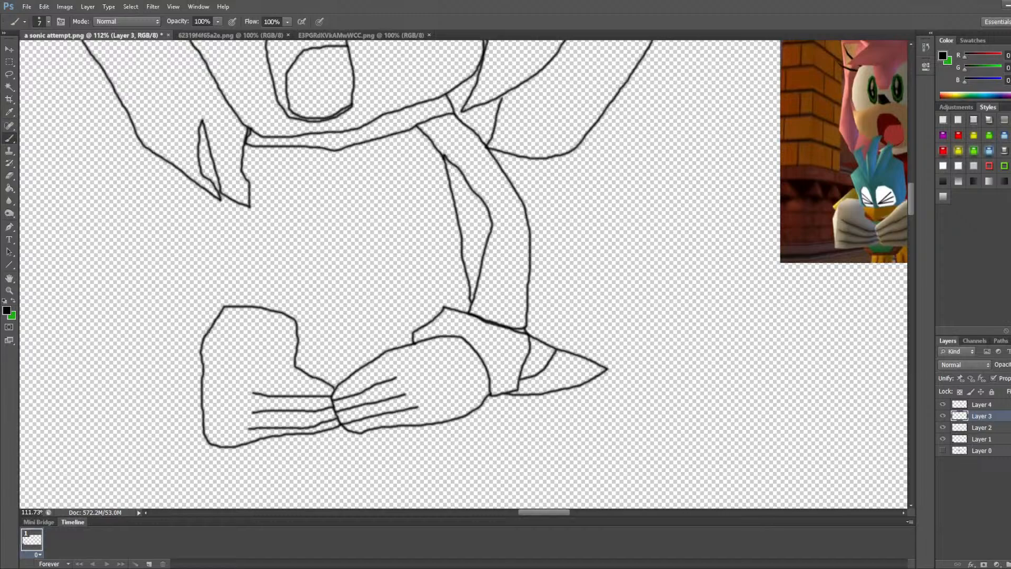
mouse_move(208, 332)
left_mouse_down()
mouse_move(192, 324)
mouse_move(250, 278)
mouse_move(287, 285)
mouse_move(292, 312)
left_mouse_up()
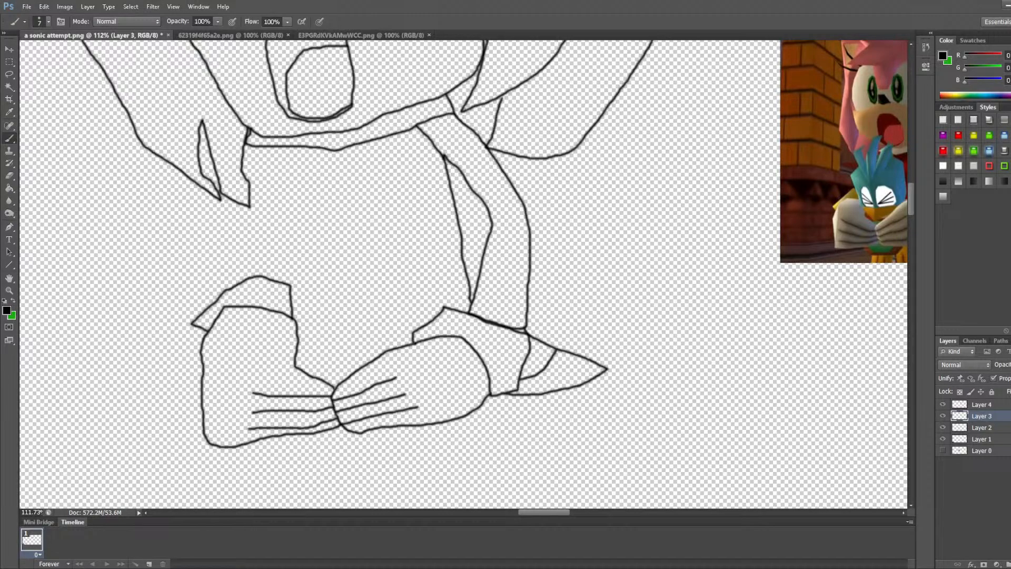
left_click_drag(414, 343, 403, 317)
left_click_drag(392, 259, 381, 195)
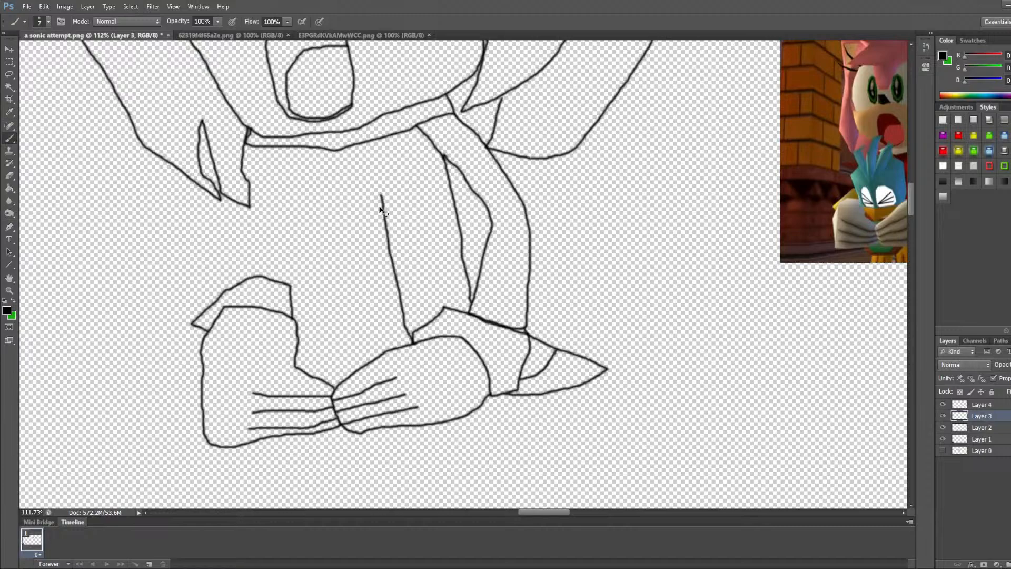
key("ctrl+z")
left_click_drag(565, 513, 566, 513)
scroll(463, 274, "up", 10)
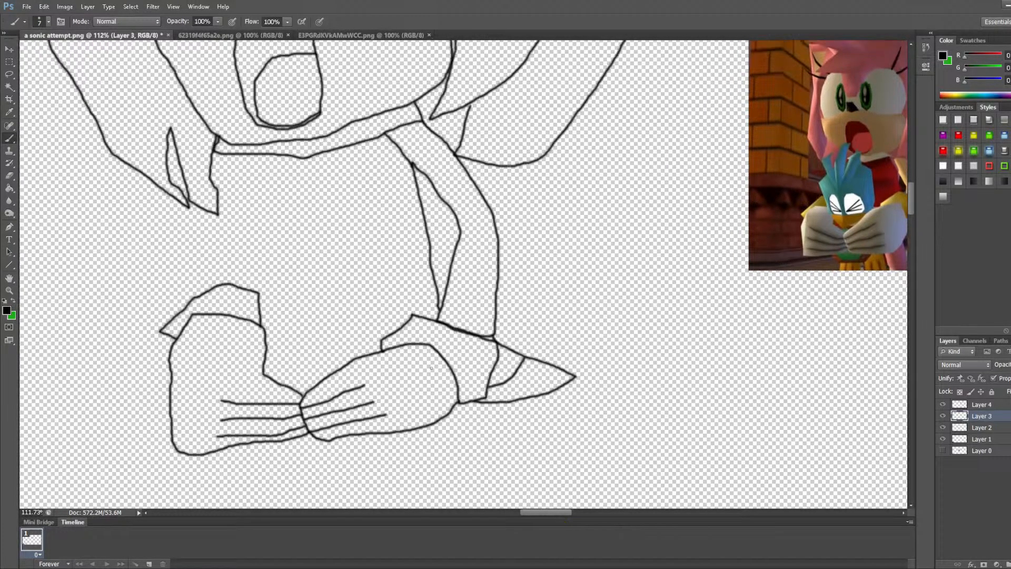
scroll(412, 333, "down", 10)
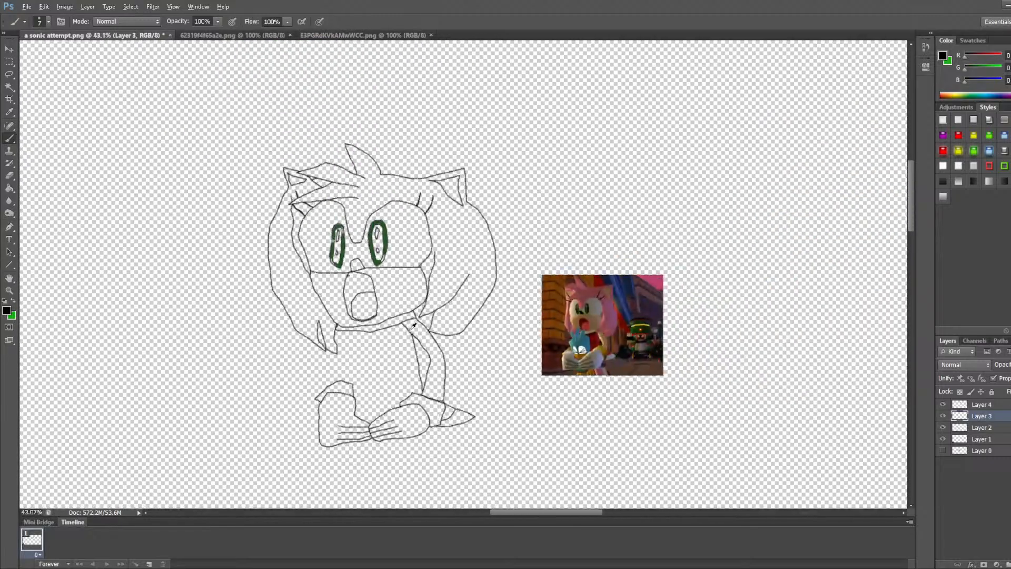
scroll(390, 339, "down", 2)
scroll(322, 361, "up", 4)
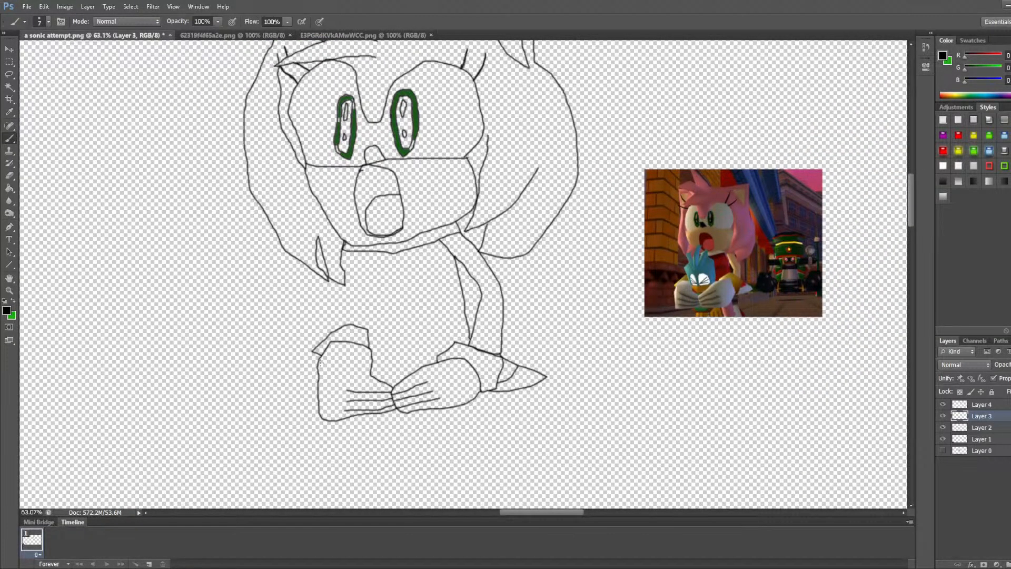
scroll(335, 341, "up", 2)
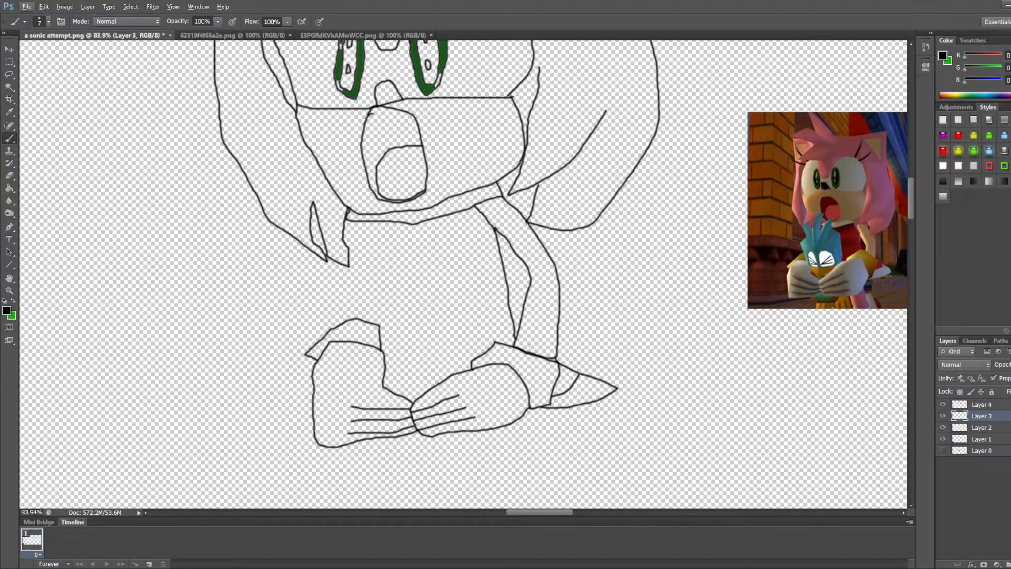
scroll(689, 327, "up", 3)
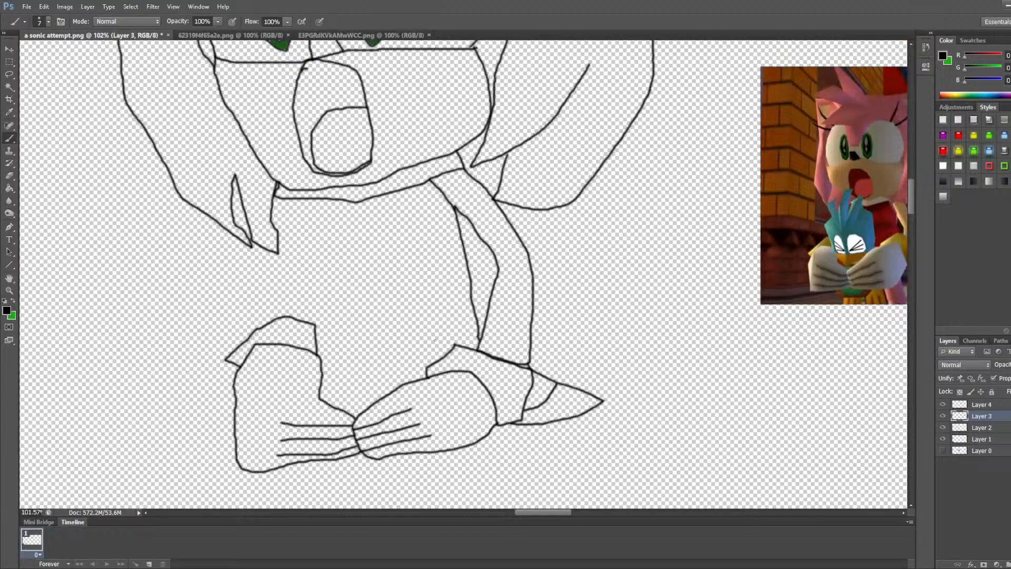
left_click_drag(474, 292, 490, 357)
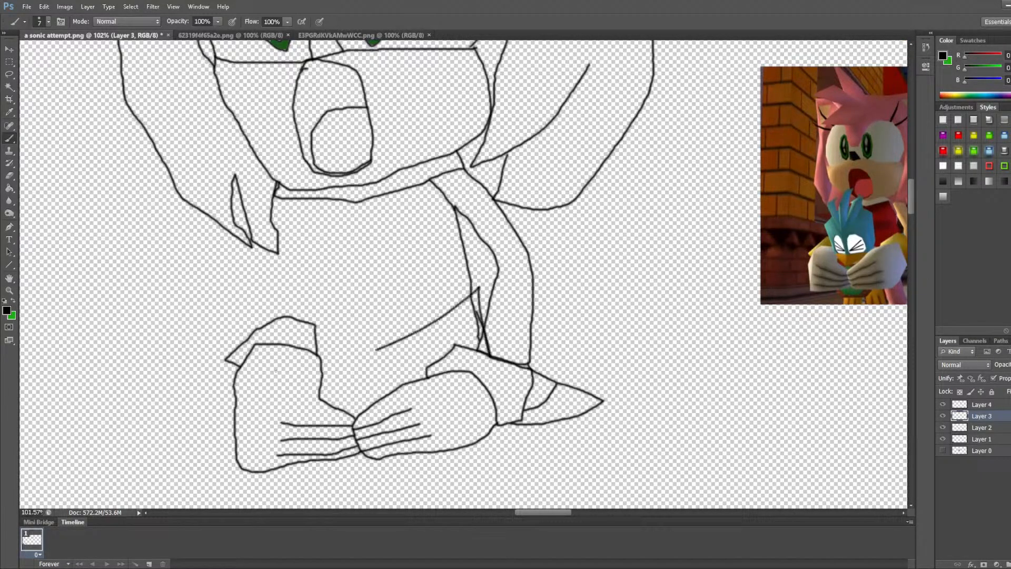
mouse_move(337, 342)
left_mouse_down()
mouse_move(453, 279)
mouse_move(434, 230)
left_mouse_up()
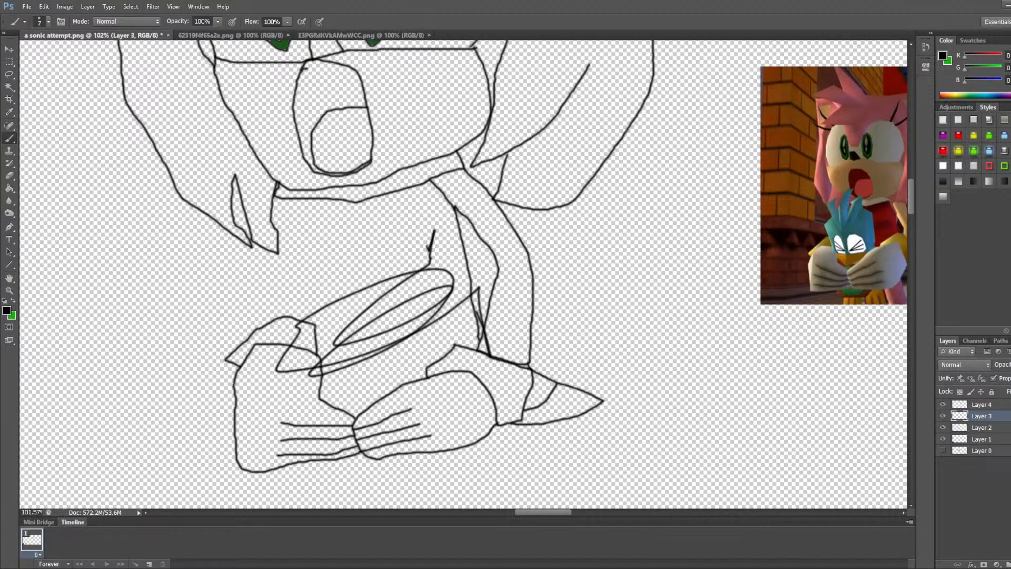
key("ctrl+alt+z")
key("ctrl+alt+z")
key("ctrl+alt+z")
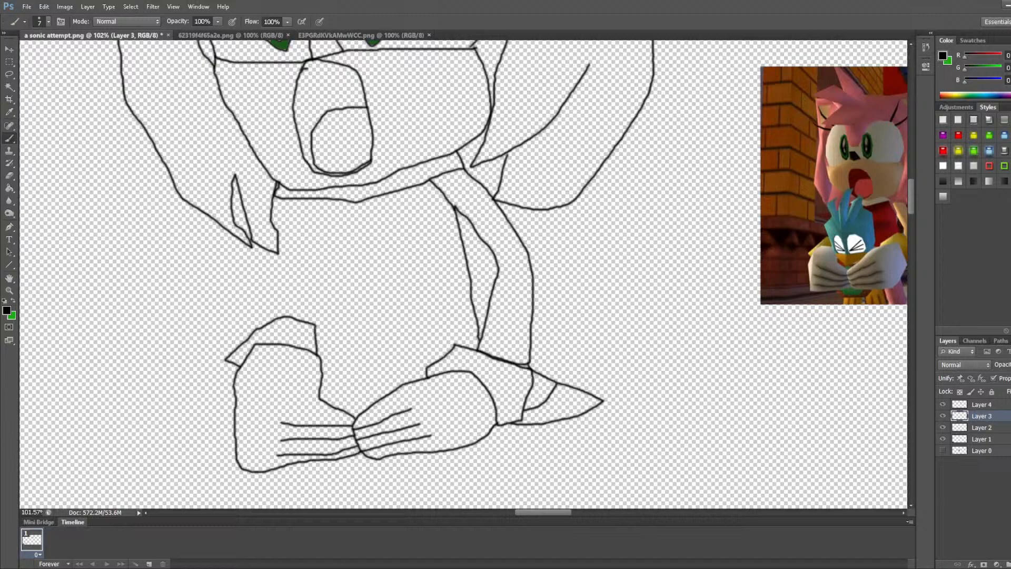
Step: Add a new layer directly above Layer 3
key("ctrl+shift+alt+n")
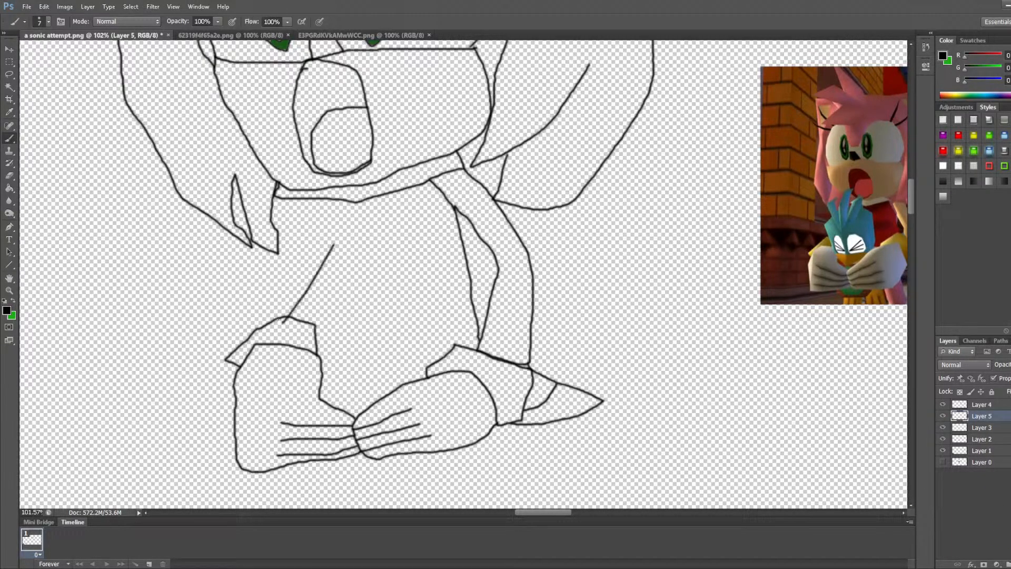
left_click_drag(203, 151, 531, 244)
key("ctrl+alt+z")
mouse_move(530, 103)
left_mouse_down()
mouse_move(379, 136)
mouse_move(353, 169)
mouse_move(338, 154)
mouse_move(310, 245)
left_mouse_up()
key("ctrl+z")
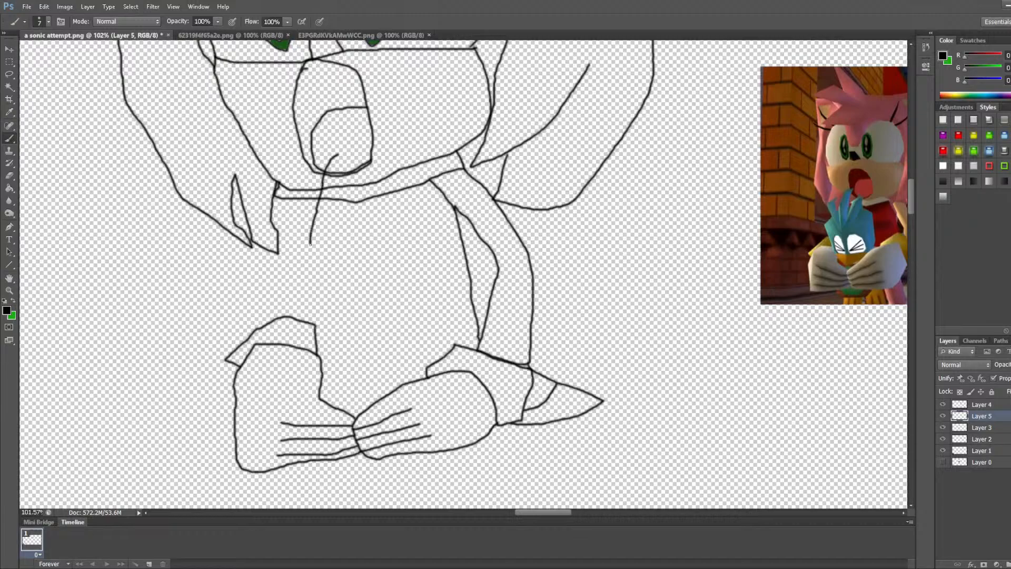
key("ctrl+z")
Step: Draw the bird's head outline between Amy's collar and her joined hands, with a divided beak and two oval eyes
mouse_move(320, 362)
left_mouse_down()
mouse_move(284, 278)
mouse_move(284, 230)
mouse_move(304, 206)
mouse_move(397, 221)
mouse_move(403, 382)
mouse_move(356, 412)
mouse_move(320, 393)
left_mouse_up()
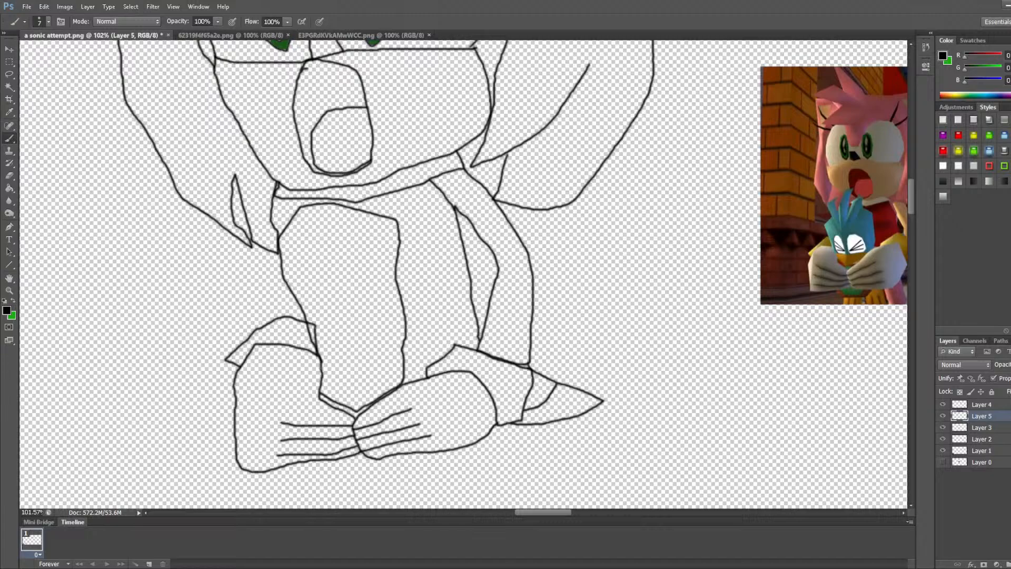
mouse_move(321, 366)
left_mouse_down()
mouse_move(399, 364)
mouse_move(357, 384)
mouse_move(357, 396)
left_mouse_up()
mouse_move(377, 369)
left_mouse_down()
mouse_move(394, 356)
mouse_move(400, 313)
mouse_move(370, 293)
mouse_move(353, 330)
mouse_move(372, 364)
mouse_move(345, 301)
mouse_move(327, 294)
mouse_move(317, 303)
mouse_move(313, 332)
mouse_move(325, 358)
mouse_move(346, 365)
left_mouse_up()
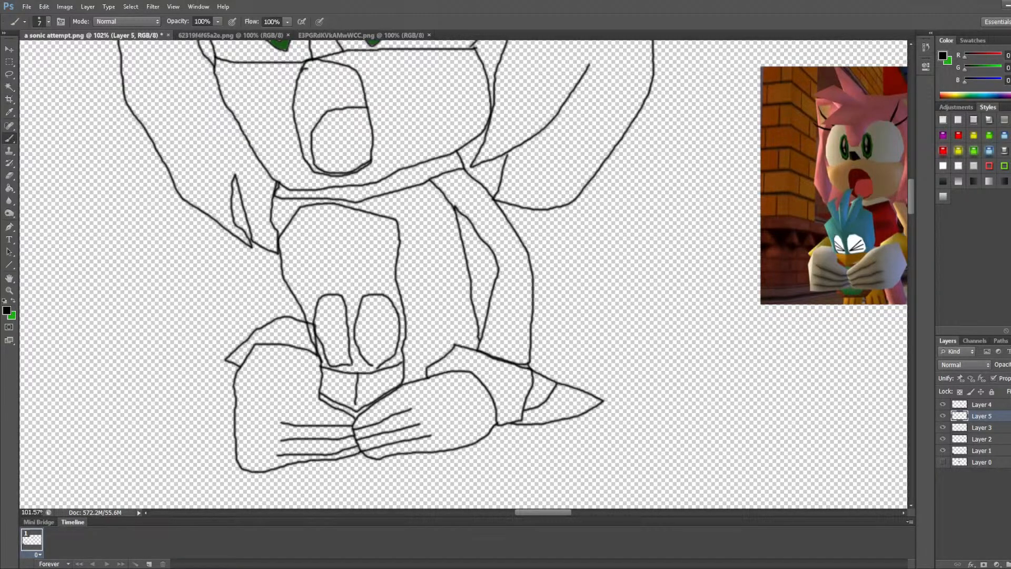
Step: Add squinting lines inside both of the bird's eyes and draw three pointed feathers rising from its head over Amy's collar
mouse_move(387, 318)
left_mouse_down()
mouse_move(365, 346)
mouse_move(390, 356)
mouse_move(391, 341)
left_mouse_up()
mouse_move(329, 334)
left_mouse_down()
mouse_move(348, 348)
mouse_move(333, 359)
mouse_move(340, 348)
mouse_move(323, 347)
left_mouse_up()
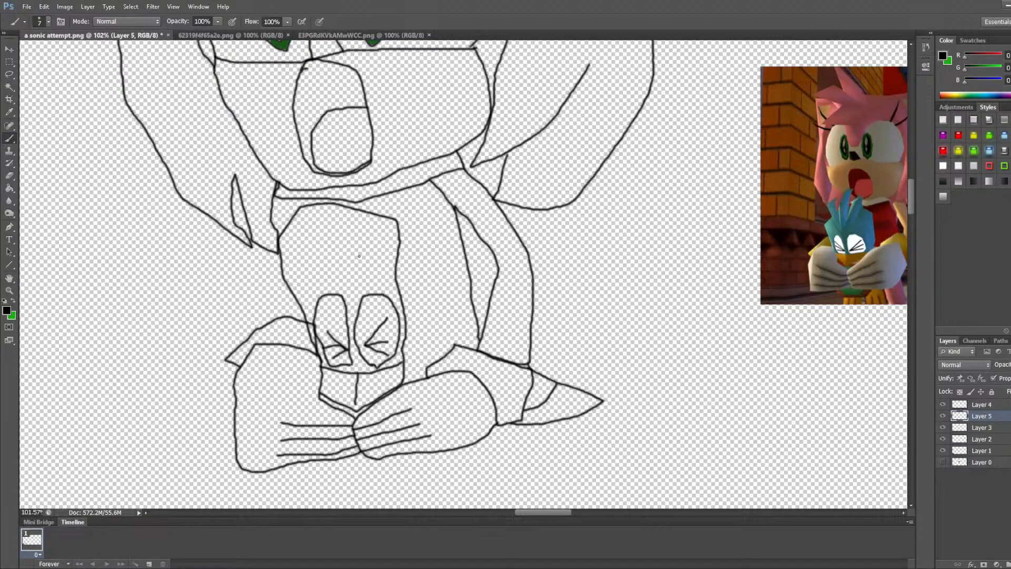
mouse_move(360, 256)
left_mouse_down()
mouse_move(409, 170)
mouse_move(371, 198)
mouse_move(341, 241)
mouse_move(350, 136)
mouse_move(330, 162)
mouse_move(323, 234)
mouse_move(296, 168)
mouse_move(293, 178)
mouse_move(296, 246)
mouse_move(330, 265)
mouse_move(357, 258)
mouse_move(350, 264)
left_mouse_up()
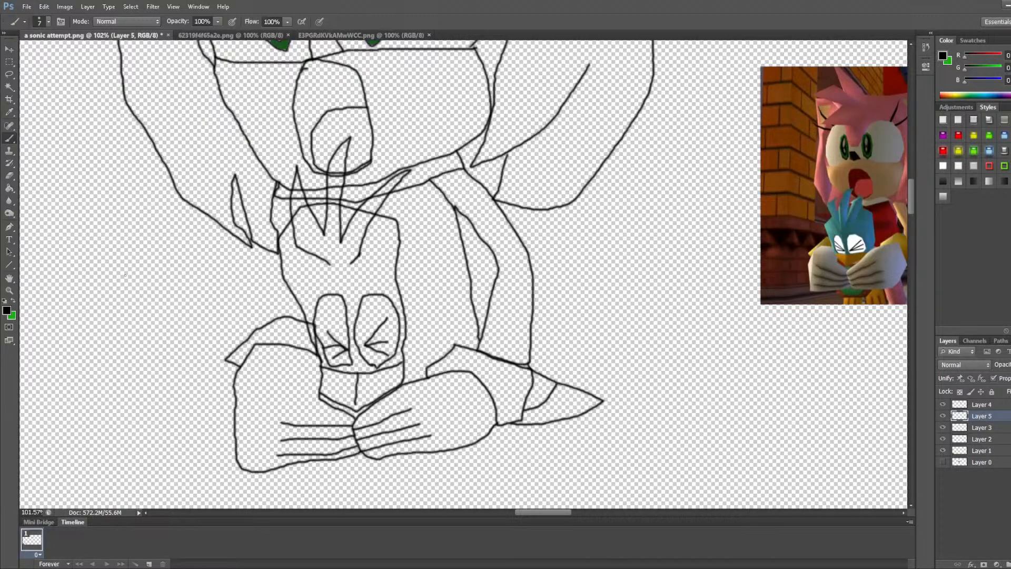
Step: Erase the top of the bird's head outline where it runs inside the first and middle feathers, using a smaller eraser
left_click(9, 175)
scroll(291, 232, "up", 2)
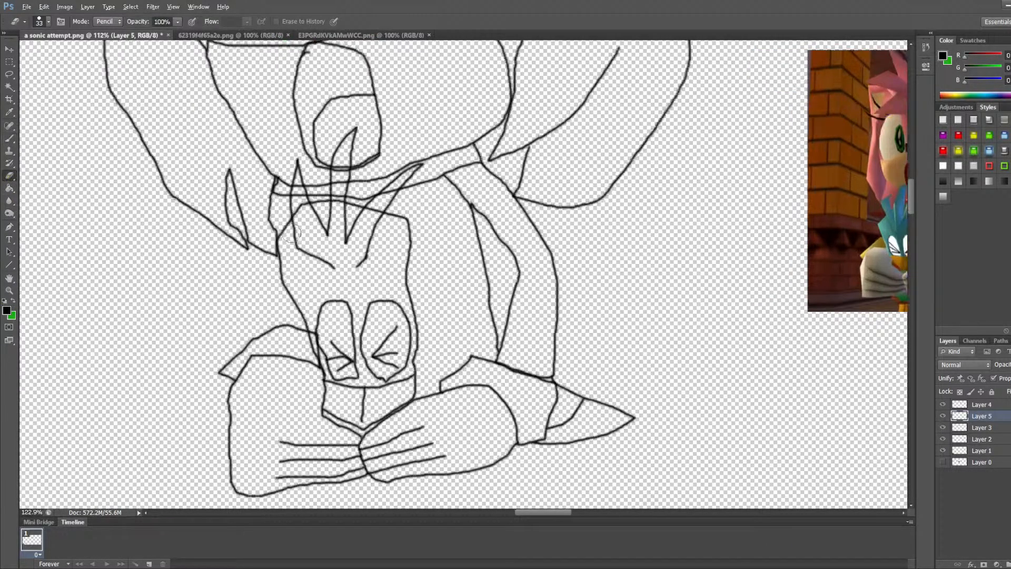
scroll(291, 232, "up", 14)
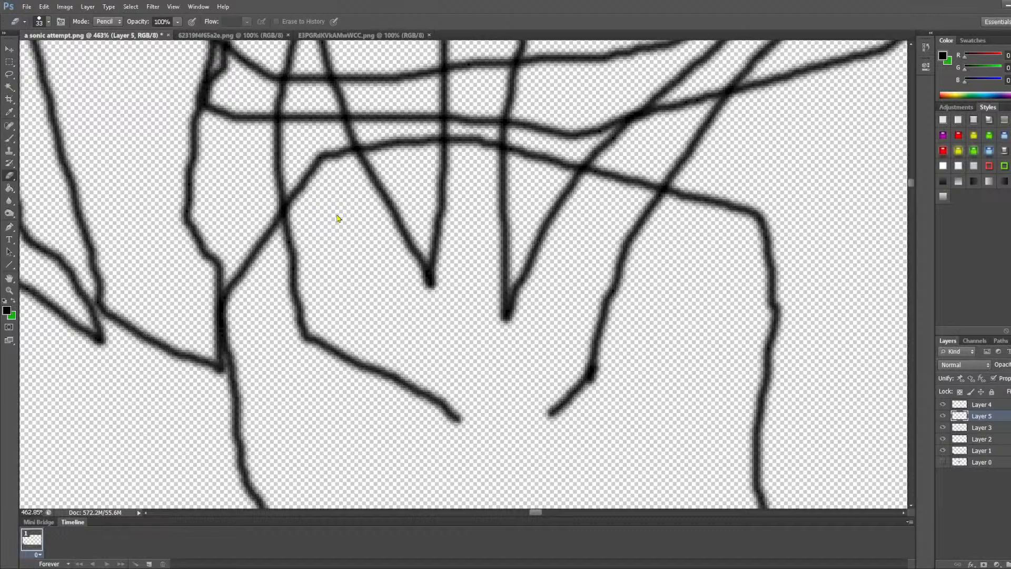
key("bracketleft")
key("bracketleft")
key("bracketleft")
mouse_move(311, 201)
left_mouse_down()
mouse_move(296, 159)
mouse_move(309, 186)
mouse_move(306, 146)
mouse_move(325, 189)
mouse_move(340, 160)
left_mouse_up()
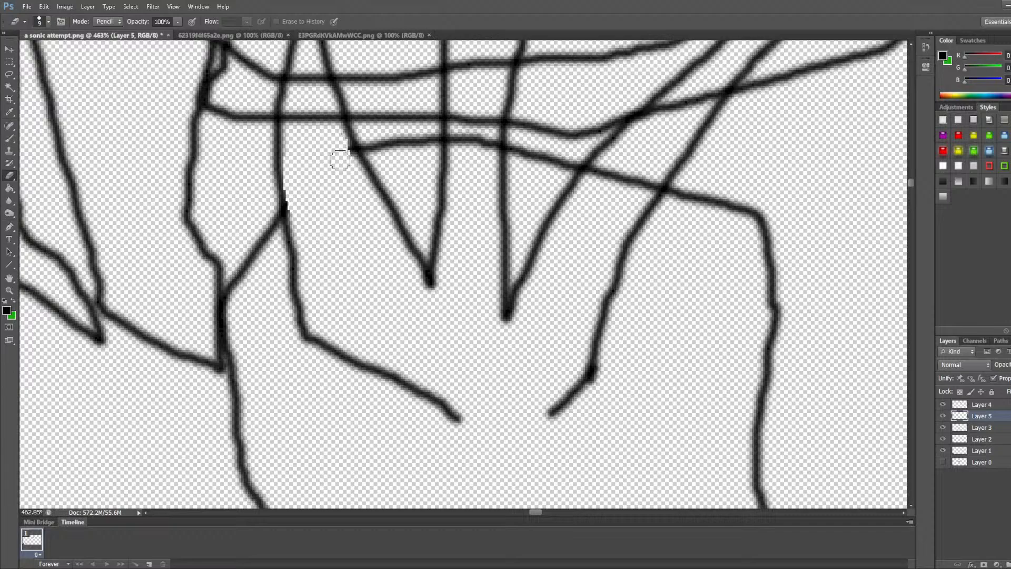
scroll(453, 156, "up", 3)
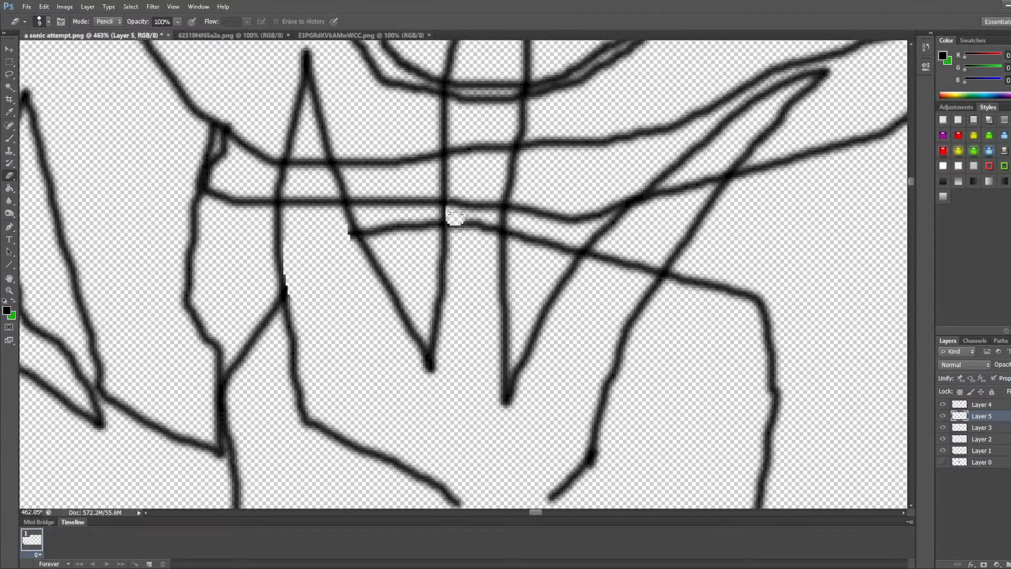
left_click_drag(455, 221, 462, 256)
key("ctrl+z")
mouse_move(459, 218)
left_mouse_down()
mouse_move(463, 242)
mouse_move(470, 206)
mouse_move(479, 245)
mouse_move(484, 211)
mouse_move(488, 232)
left_mouse_up()
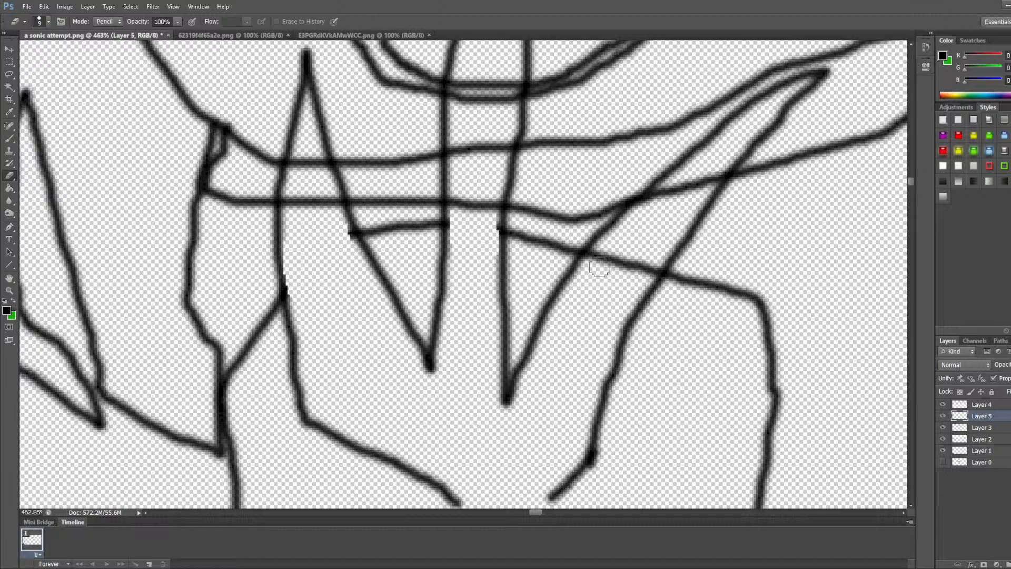
Step: Erase the stretch of the bird's head outline crossing the right-hand feather, and switch to the Brush tool
mouse_move(600, 267)
left_mouse_down()
mouse_move(645, 247)
mouse_move(623, 282)
mouse_move(656, 270)
mouse_move(602, 279)
mouse_move(647, 266)
mouse_move(616, 292)
mouse_move(630, 260)
mouse_move(580, 272)
mouse_move(617, 241)
mouse_move(617, 272)
mouse_move(644, 271)
left_mouse_up()
key("ctrl+z")
key("ctrl+z")
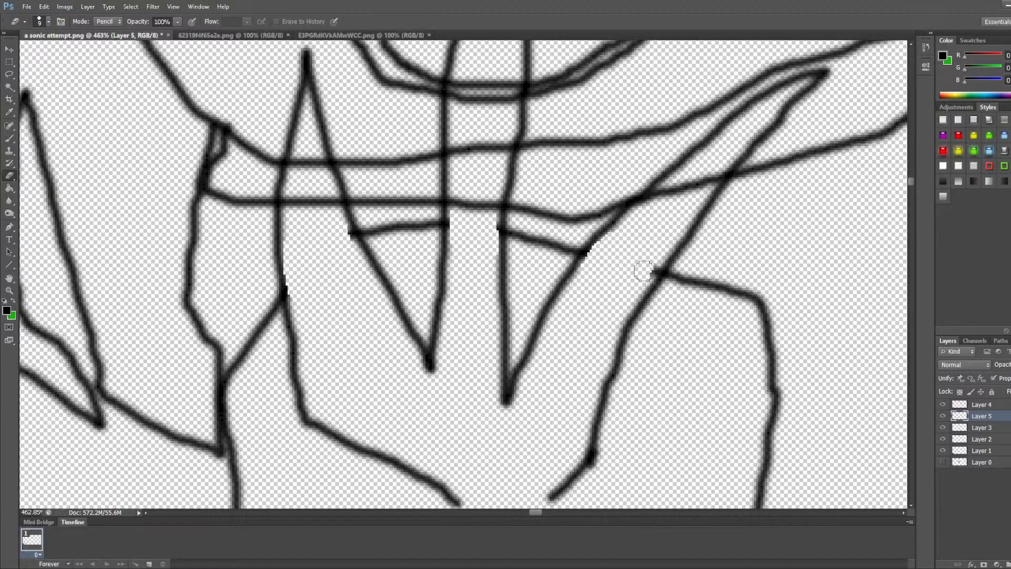
scroll(605, 287, "down", 3)
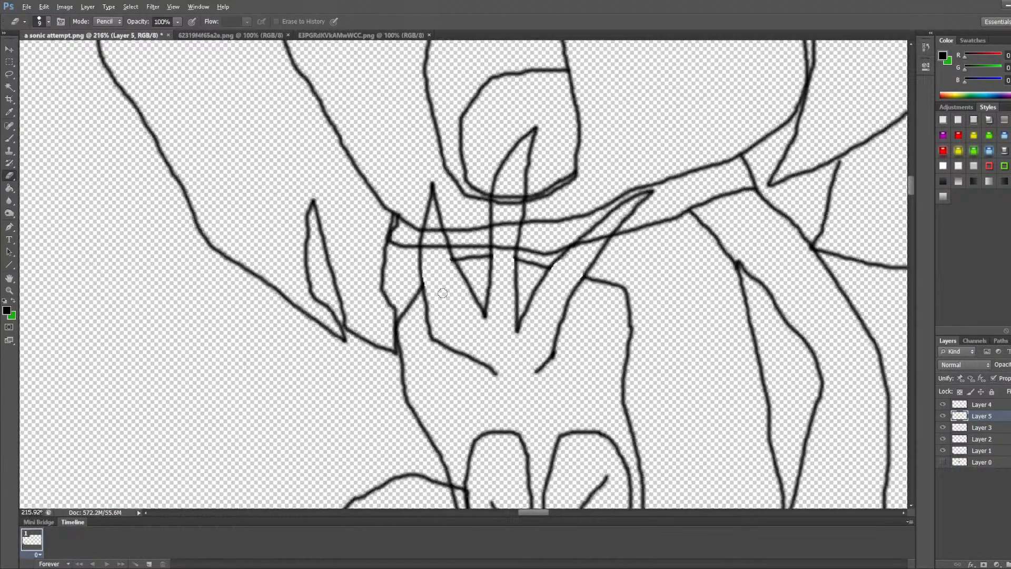
scroll(443, 293, "up", 1)
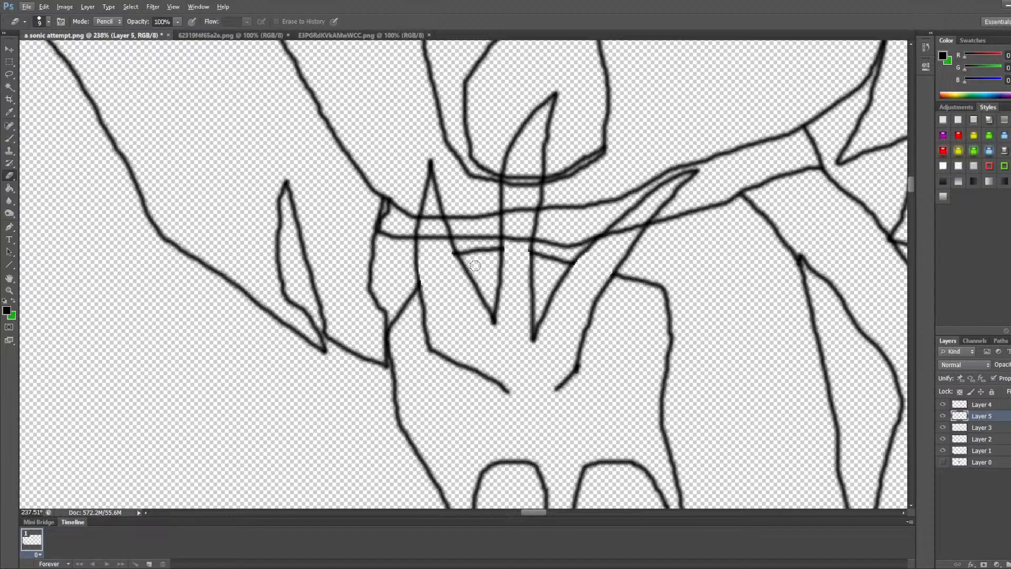
scroll(474, 266, "down", 10)
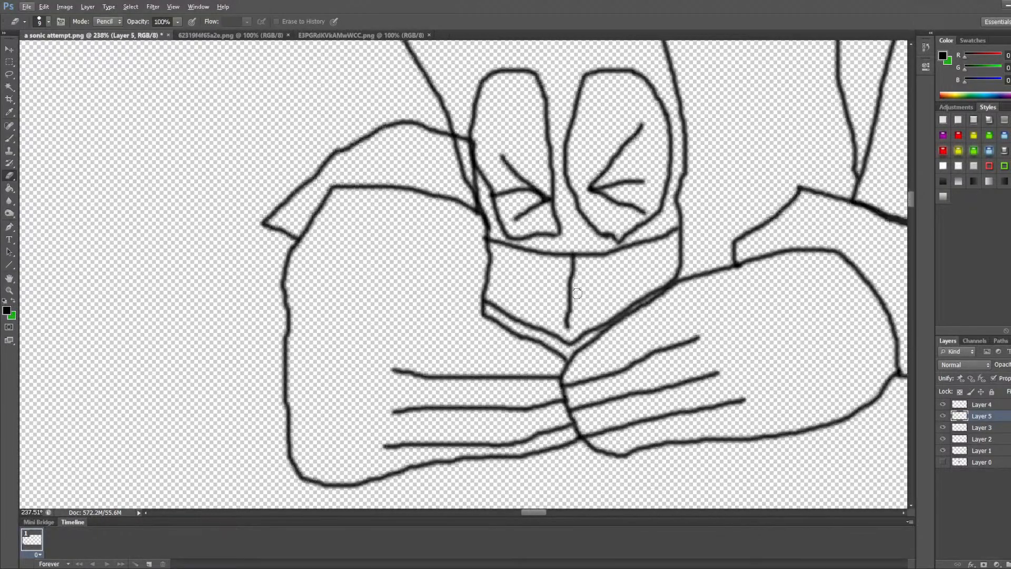
scroll(577, 294, "down", 1)
left_click(11, 137)
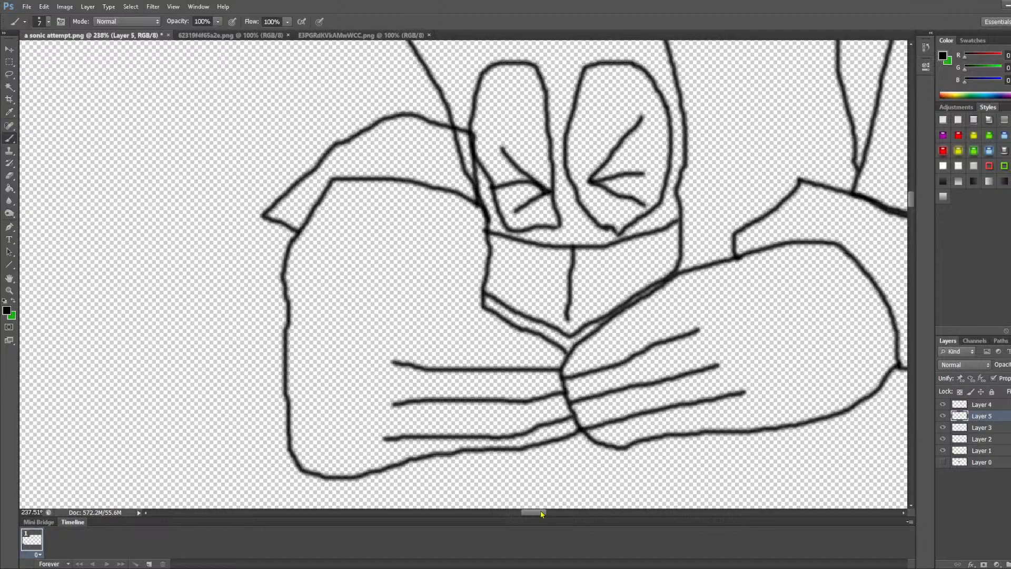
scroll(721, 461, "right", 10)
scroll(718, 306, "up", 3)
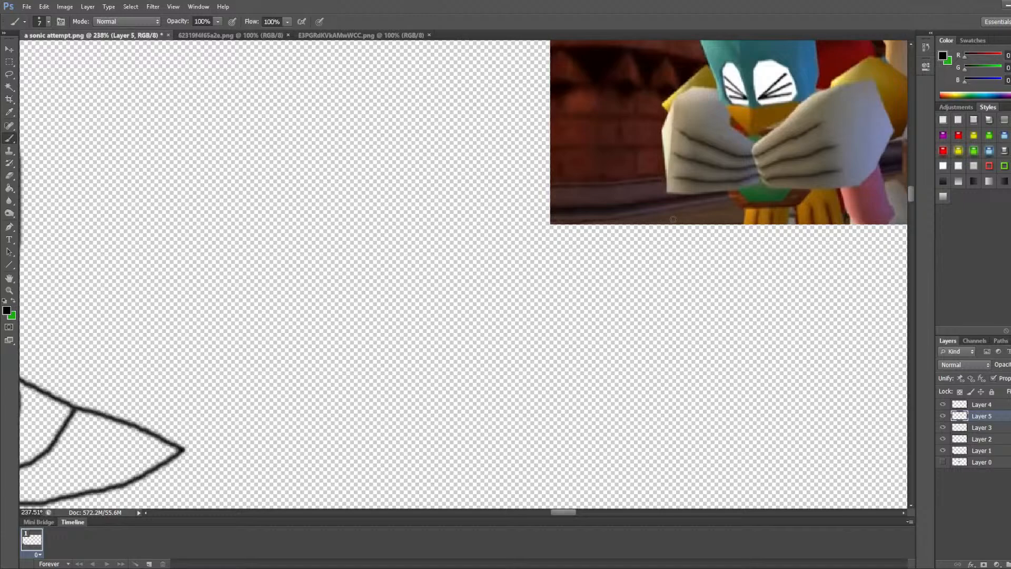
mouse_move(673, 219)
left_mouse_down()
mouse_move(716, 247)
mouse_move(712, 258)
mouse_move(803, 206)
mouse_move(762, 204)
mouse_move(735, 311)
left_mouse_up()
key("ctrl+z")
left_click(942, 404)
left_click(943, 404)
mouse_move(752, 224)
left_mouse_down()
mouse_move(769, 248)
mouse_move(782, 316)
left_mouse_up()
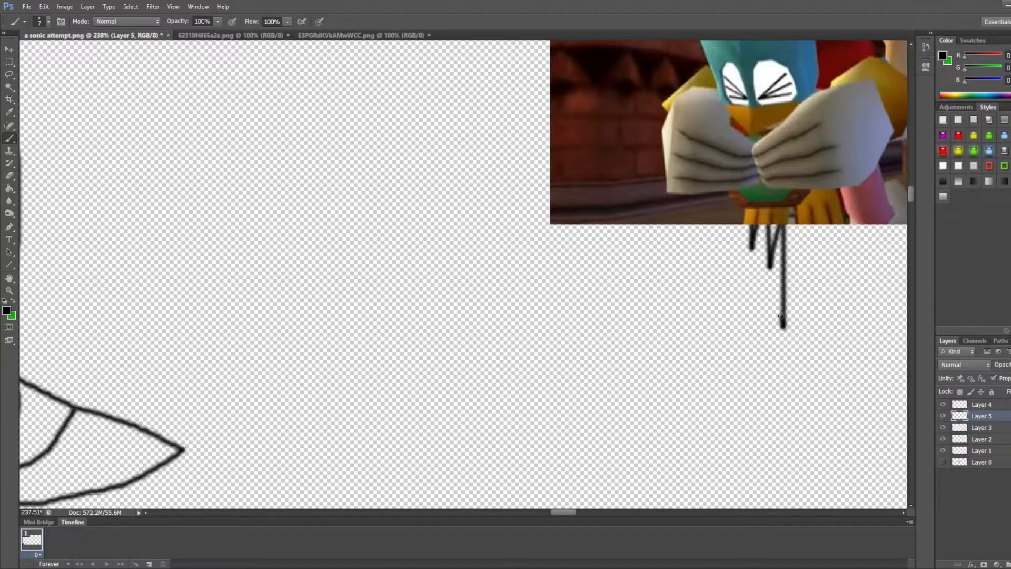
key("ctrl+z")
Step: Draw the outline of the bird's right-hand leg and foot below the clasped gloves on Layer 5
left_click_drag(565, 514, 539, 519)
scroll(465, 393, "down", 1)
scroll(465, 394, "down", 4)
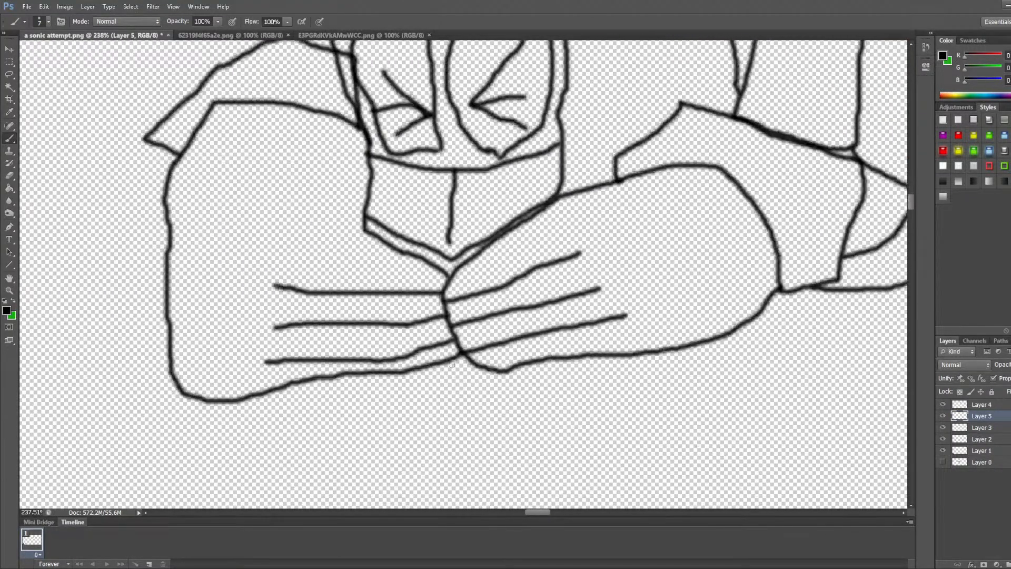
scroll(785, 305, "down", 8)
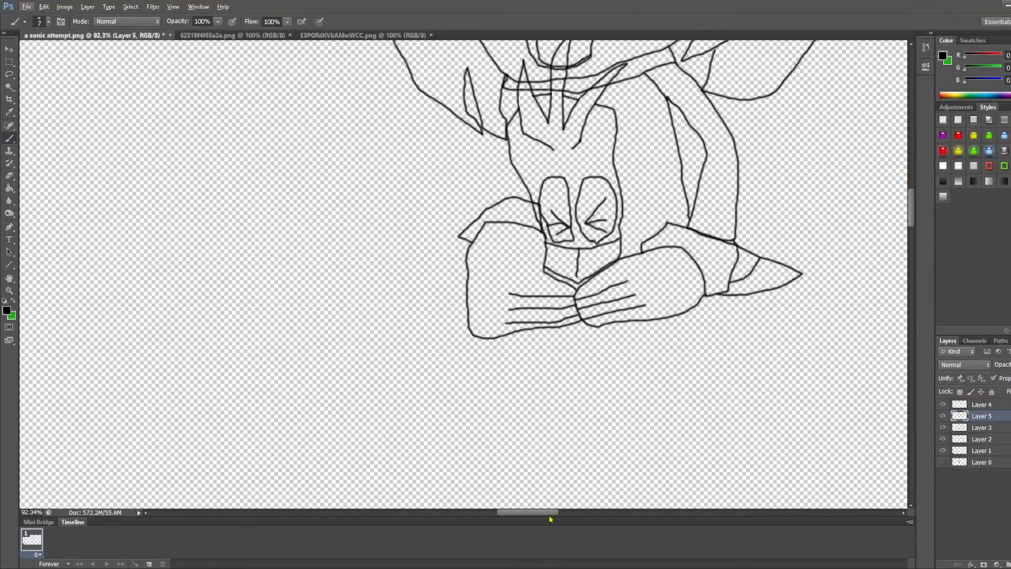
mouse_move(549, 520)
left_mouse_down()
mouse_move(582, 501)
mouse_move(564, 503)
left_mouse_up()
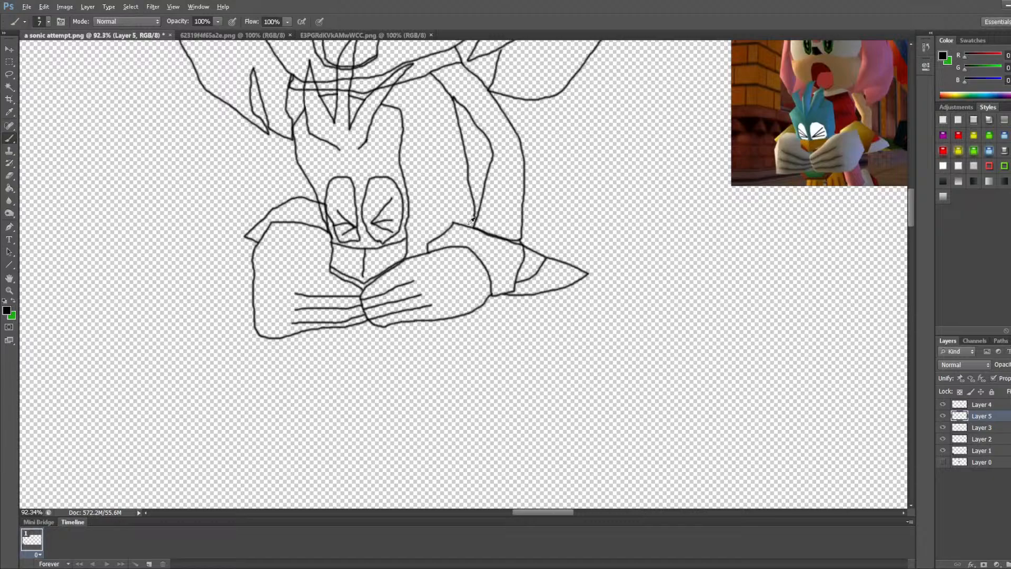
scroll(471, 221, "up", 1)
mouse_move(501, 384)
left_mouse_down()
mouse_move(523, 428)
mouse_move(472, 419)
left_mouse_up()
key("ctrl+z")
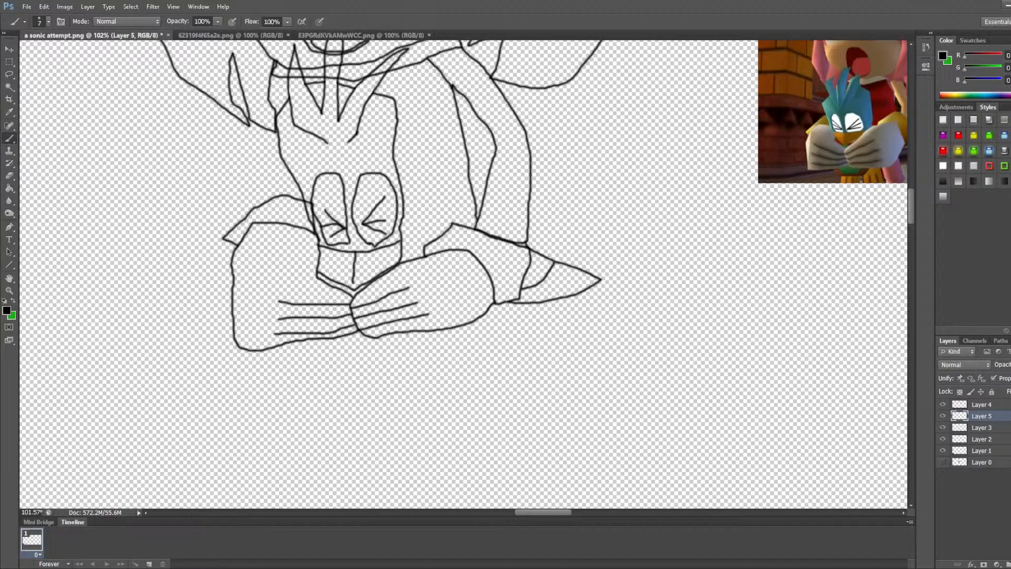
mouse_move(407, 340)
left_mouse_down()
mouse_move(414, 382)
mouse_move(406, 390)
mouse_move(370, 387)
mouse_move(364, 341)
left_mouse_up()
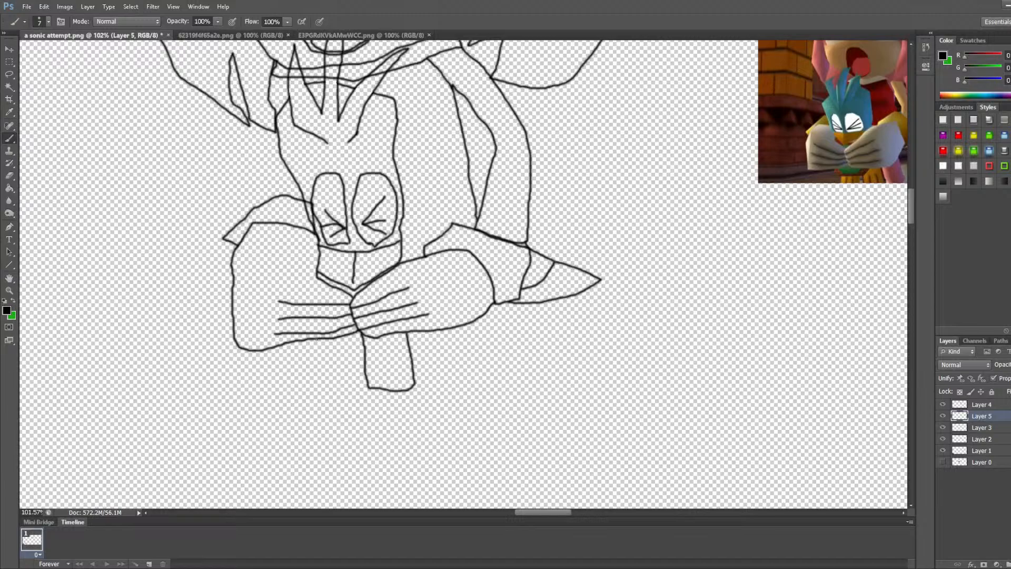
Step: Draw the bird's left-hand leg and foot, and add toe lines to both feet
mouse_move(316, 340)
left_mouse_down()
mouse_move(305, 399)
mouse_move(334, 399)
mouse_move(334, 375)
left_mouse_up()
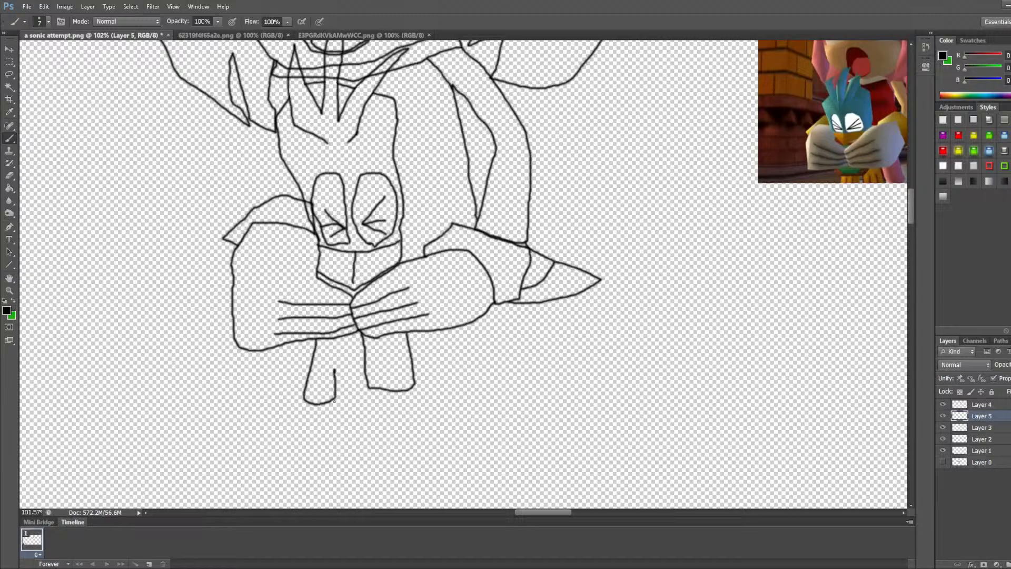
mouse_move(332, 401)
left_mouse_down()
mouse_move(352, 383)
mouse_move(349, 341)
left_mouse_up()
left_click_drag(313, 400, 322, 373)
mouse_move(380, 388)
left_mouse_down()
mouse_move(381, 362)
mouse_move(401, 378)
mouse_move(399, 367)
left_mouse_up()
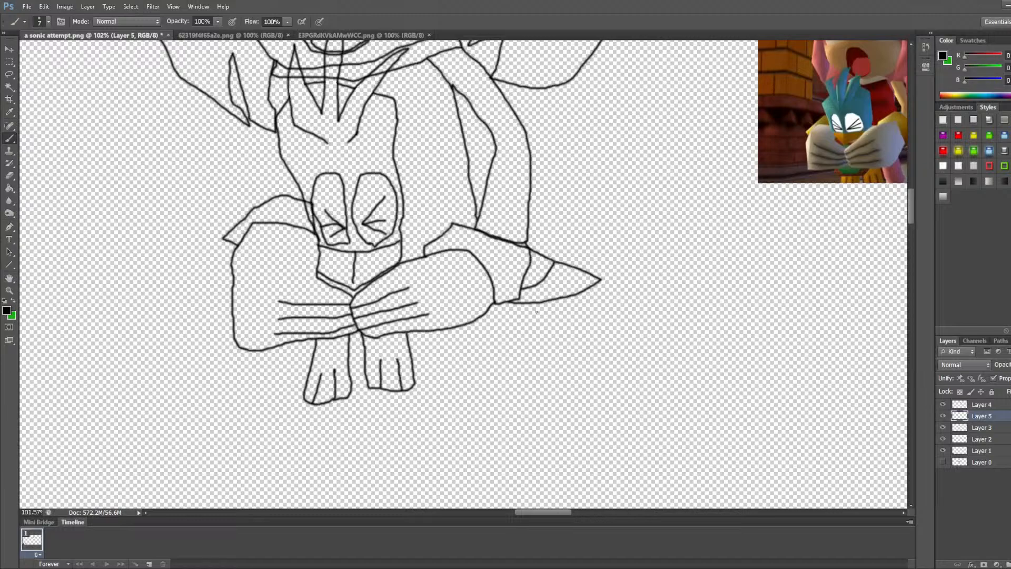
Step: Draw a vertical body line from the left-hand sleeve up to the lower end of the hair outline
scroll(536, 312, "up", 5)
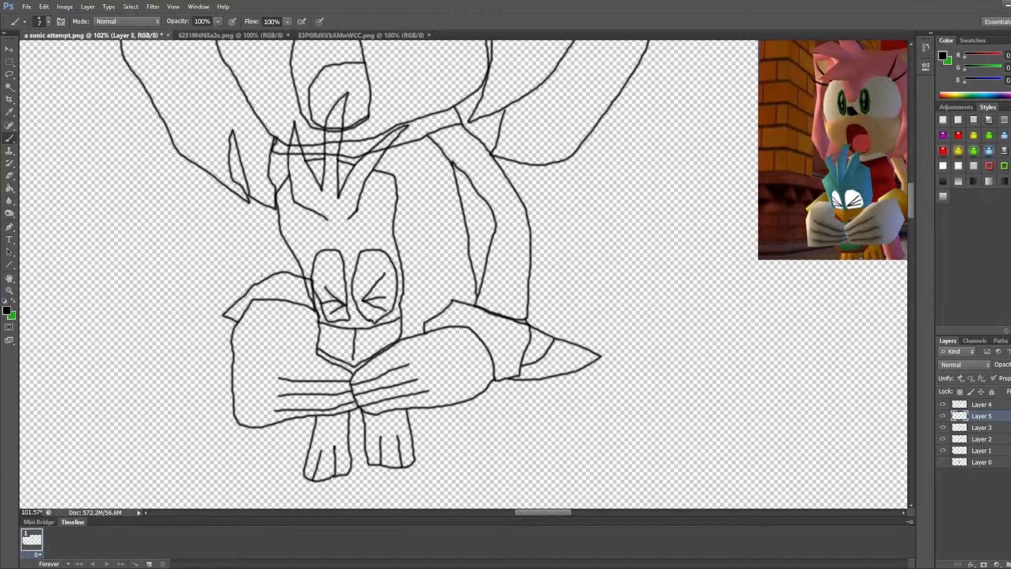
left_click_drag(273, 273, 275, 205)
scroll(309, 213, "down", 5)
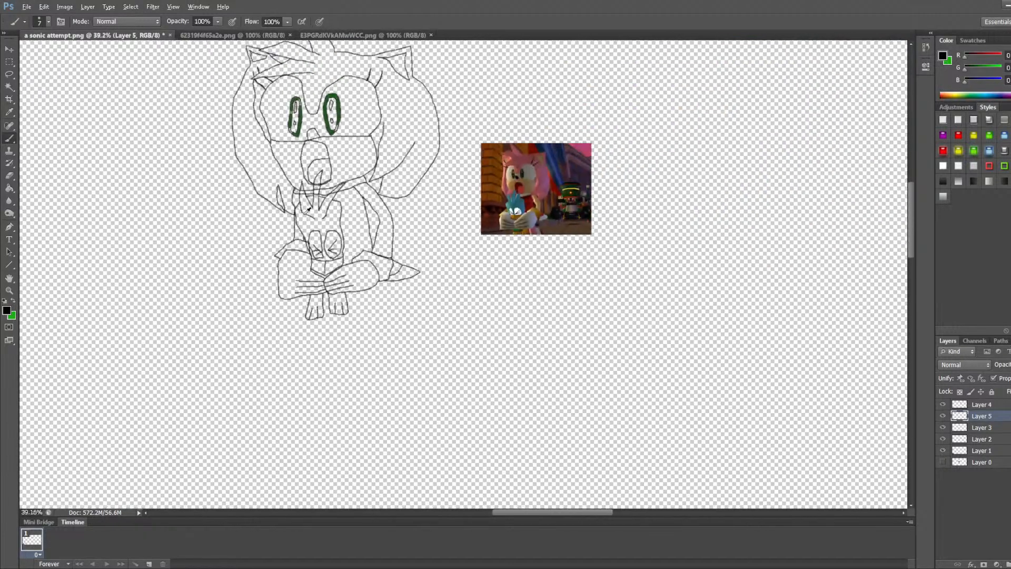
scroll(263, 192, "up", 3)
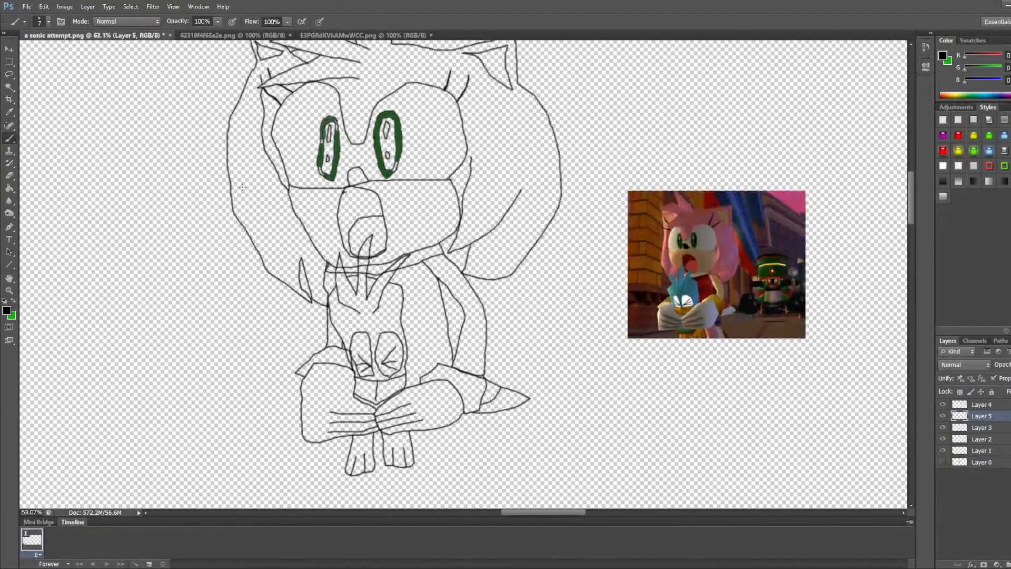
scroll(241, 187, "up", 2)
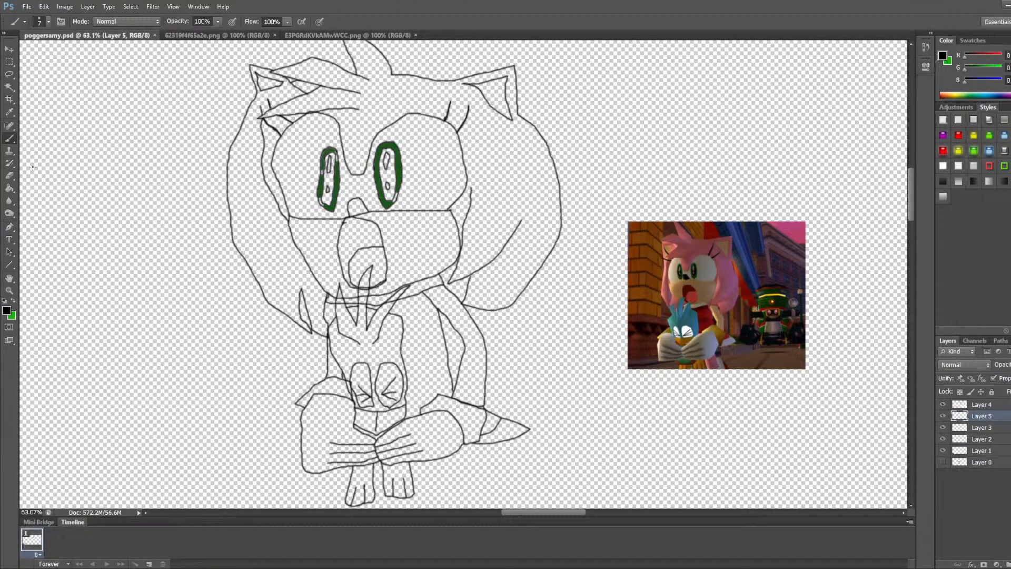
Step: Sample the light pink of the character's hair in the reference image as the background colour
left_click(11, 113)
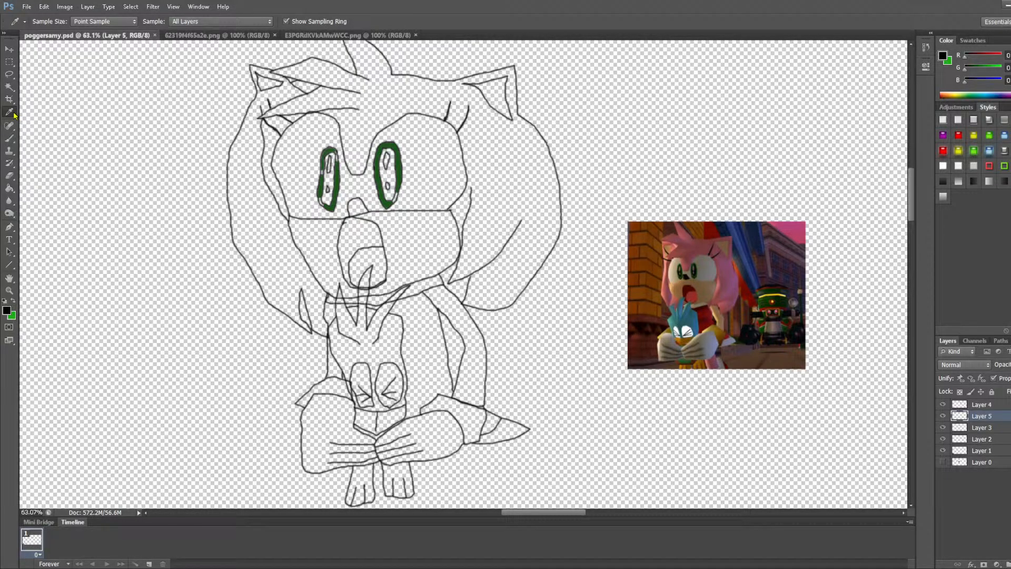
scroll(658, 250, "up", 3)
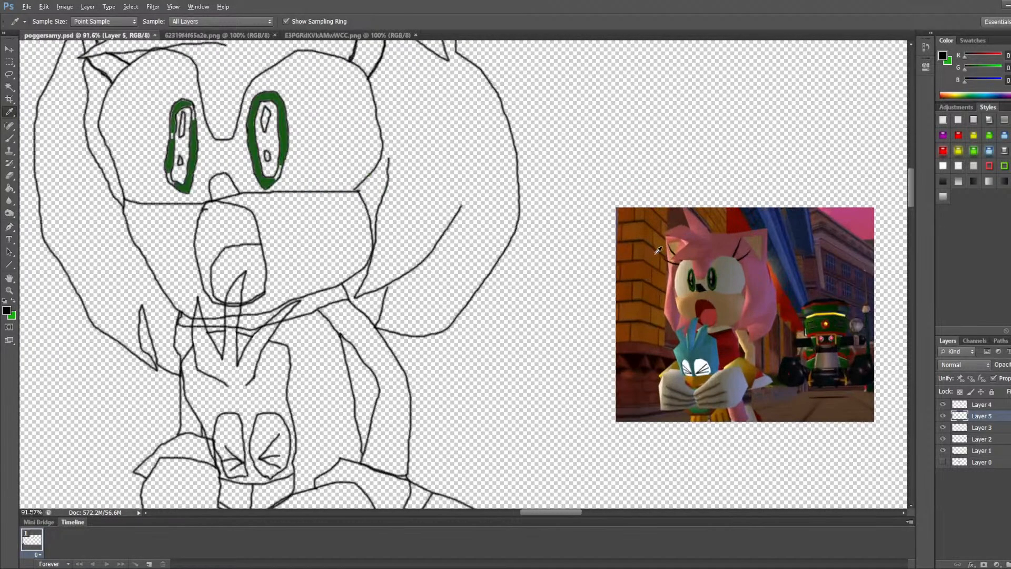
scroll(659, 250, "up", 10)
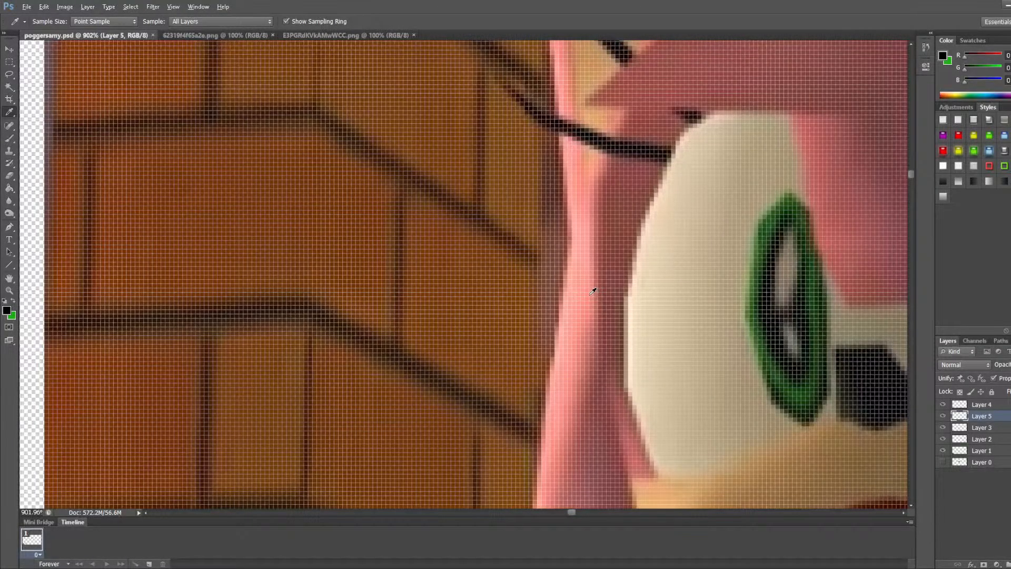
left_click(592, 291, "alt")
Step: Close the gap in black brush where the right-hand eye outline meets the corner of the muzzle line
scroll(517, 275, "down", 9)
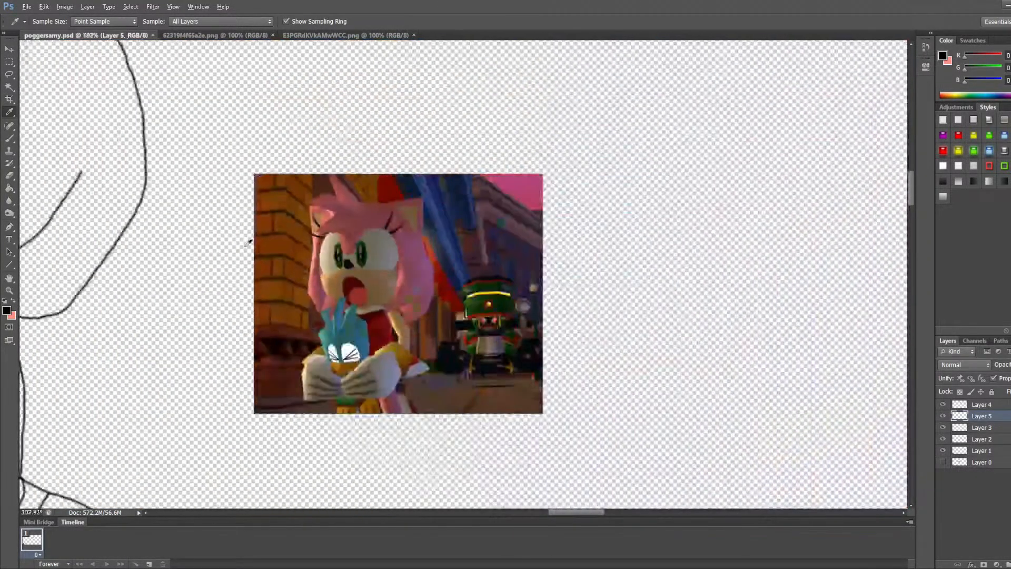
scroll(247, 242, "down", 6)
scroll(64, 223, "up", 5)
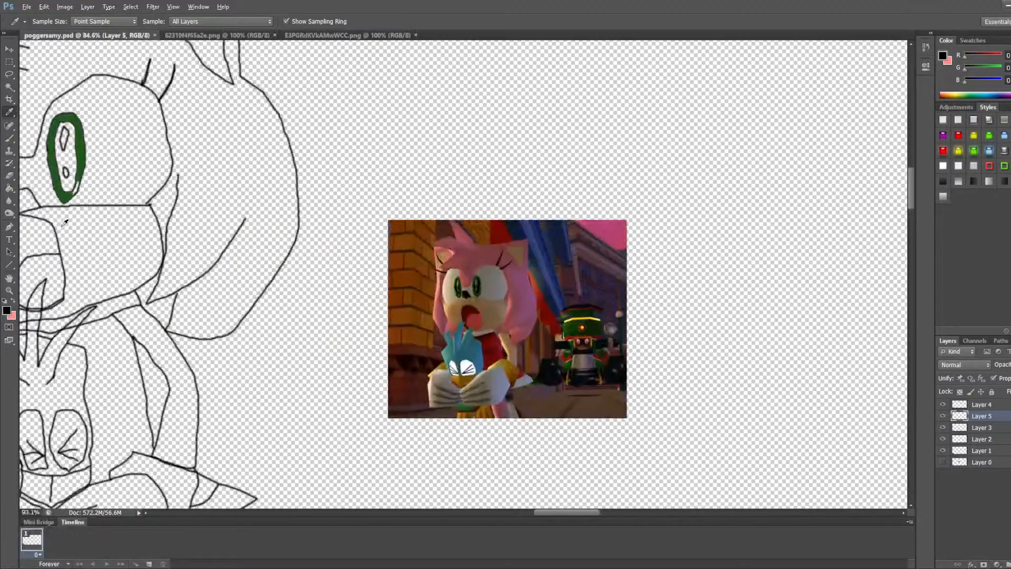
scroll(65, 223, "up", 4)
scroll(92, 247, "down", 3)
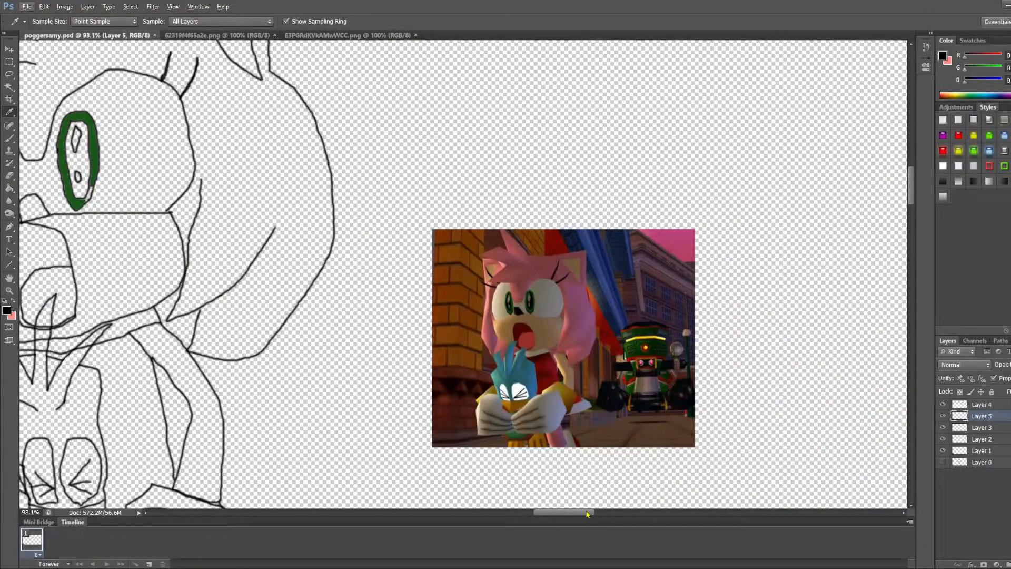
left_click_drag(587, 513, 566, 514)
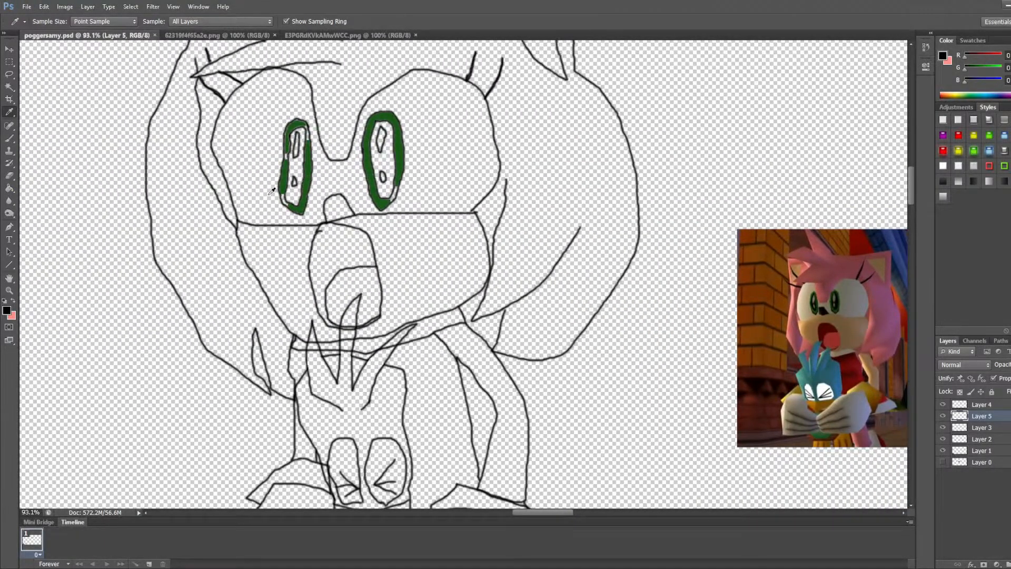
left_click(9, 138)
scroll(470, 200, "up", 2)
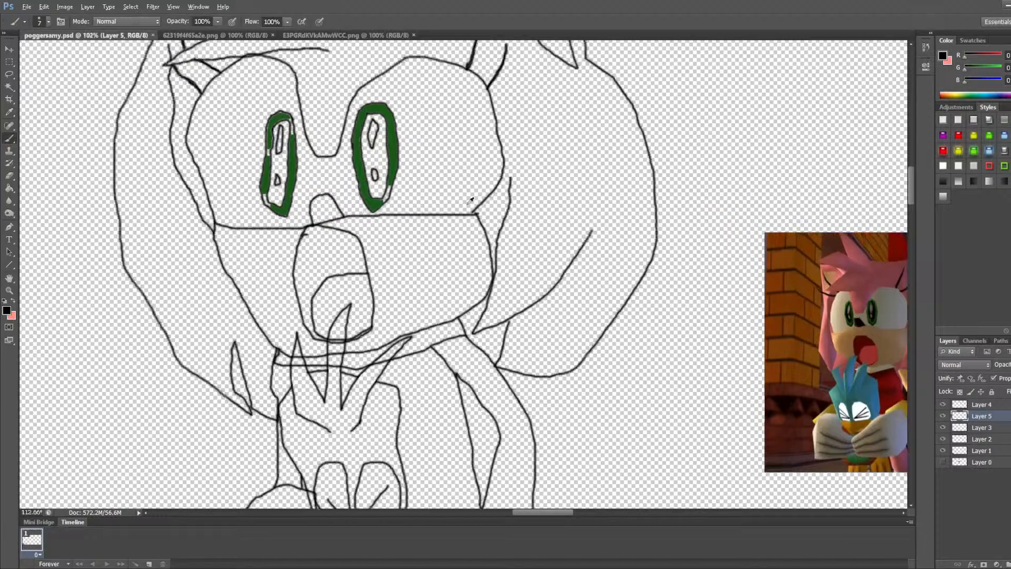
scroll(470, 201, "up", 15)
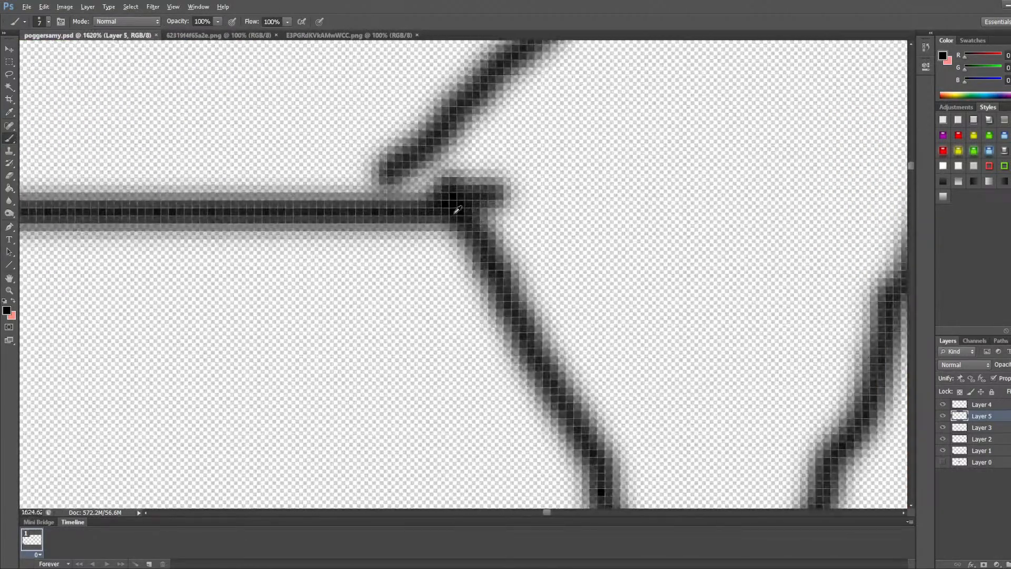
mouse_move(383, 172)
left_mouse_down()
mouse_move(442, 186)
mouse_move(387, 174)
mouse_move(406, 210)
mouse_move(448, 224)
mouse_move(389, 200)
left_mouse_up()
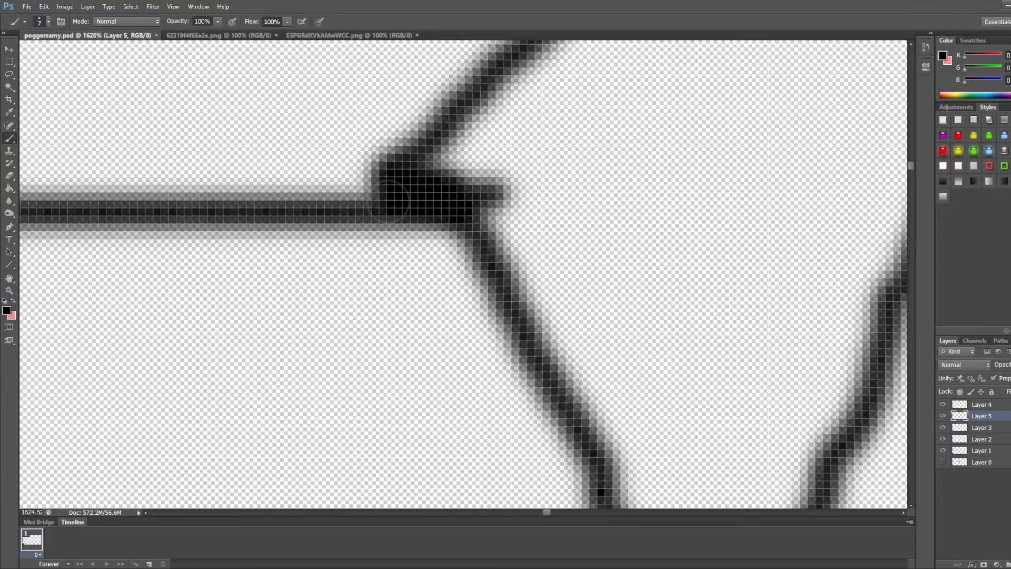
Step: Join the short line beneath the right-hand hair lock to the lock's lower edge
scroll(444, 251, "down", 11)
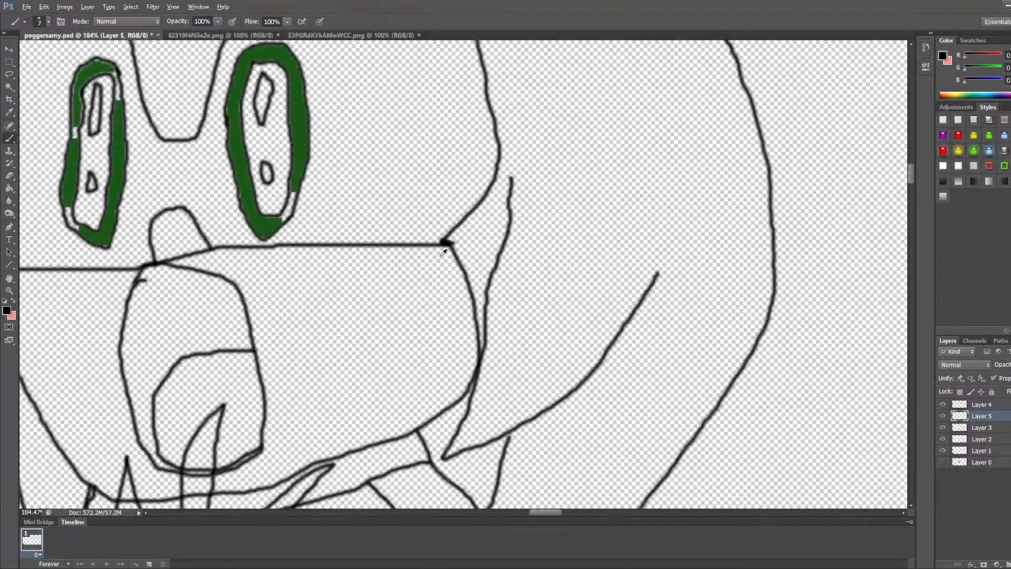
scroll(490, 397, "up", 5)
scroll(526, 319, "down", 3)
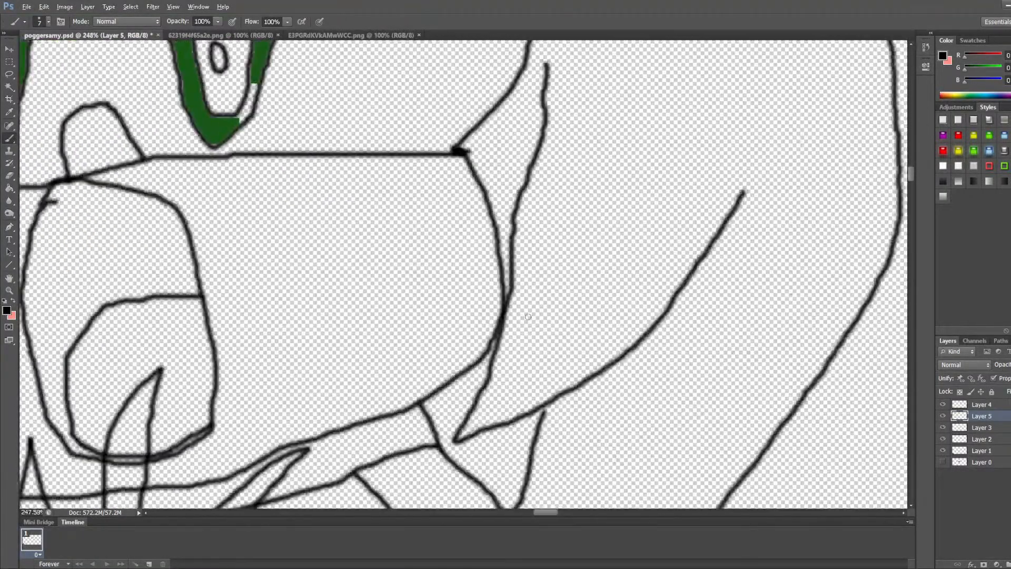
scroll(528, 319, "down", 3)
scroll(527, 342, "up", 6)
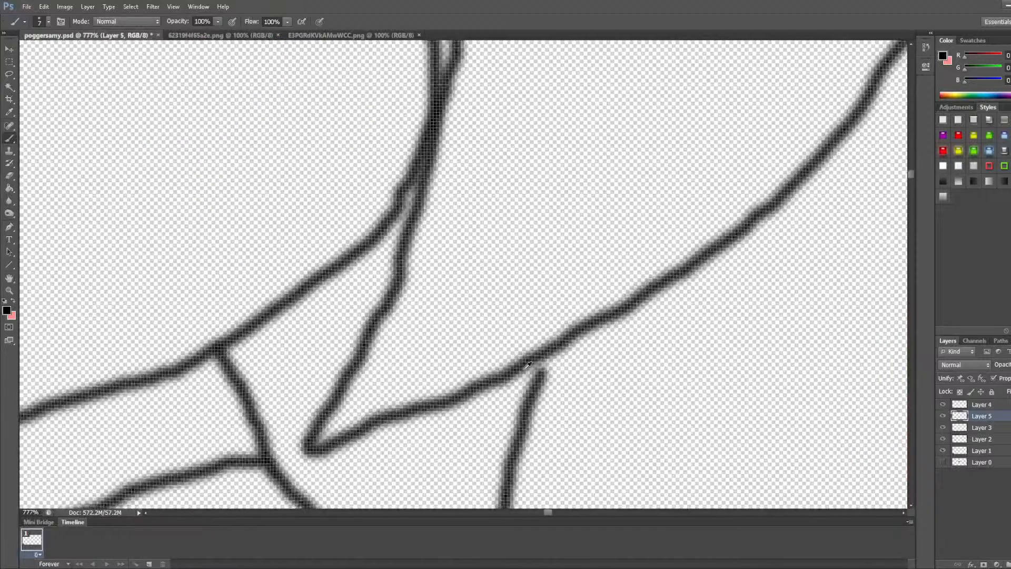
scroll(528, 364, "up", 2)
mouse_move(556, 366)
left_mouse_down()
mouse_move(558, 352)
mouse_move(550, 397)
left_mouse_up()
Step: Draw the neck edge from the right end of the jaw line, behind the hair tip, down towards the shoulder
scroll(550, 397, "down", 8)
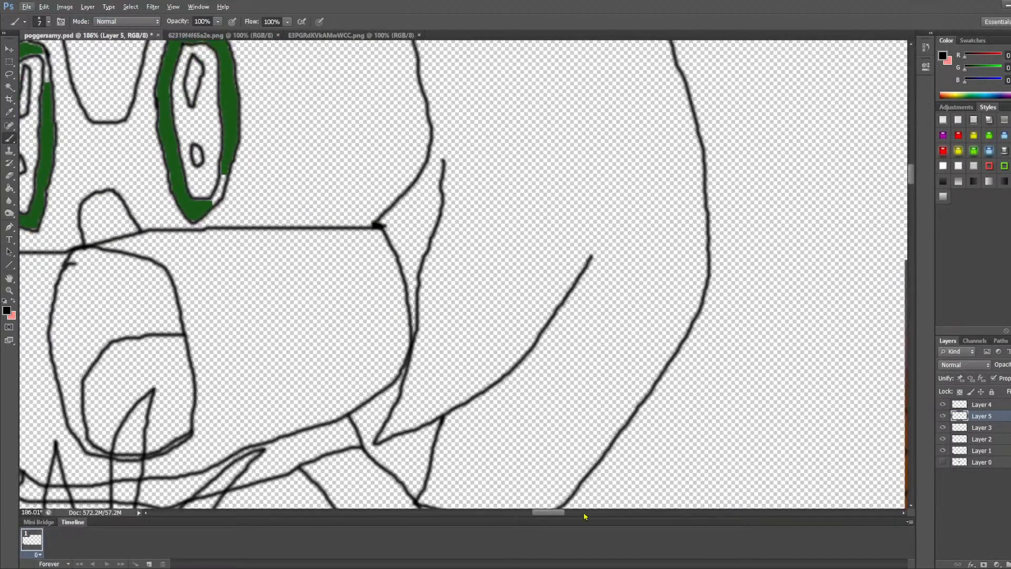
left_click_drag(552, 513, 544, 513)
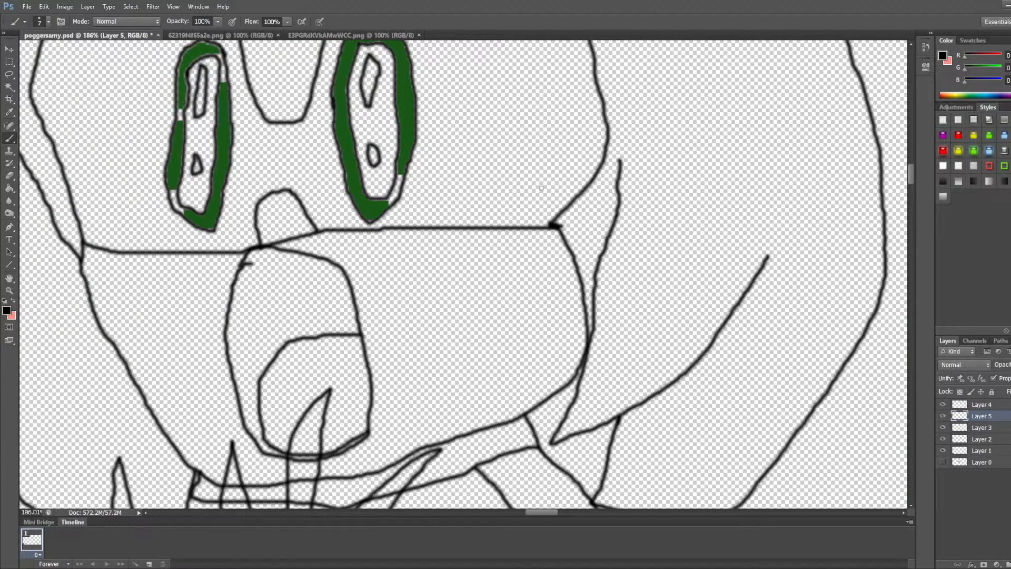
scroll(564, 299, "down", 5)
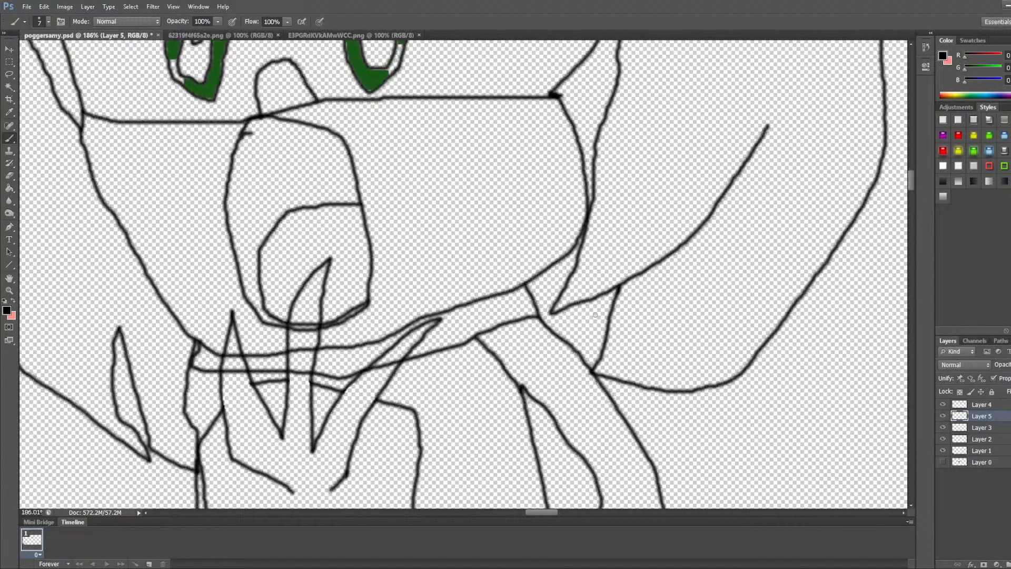
mouse_move(536, 278)
left_mouse_down()
mouse_move(569, 307)
mouse_move(600, 356)
left_mouse_up()
scroll(426, 322, "down", 7)
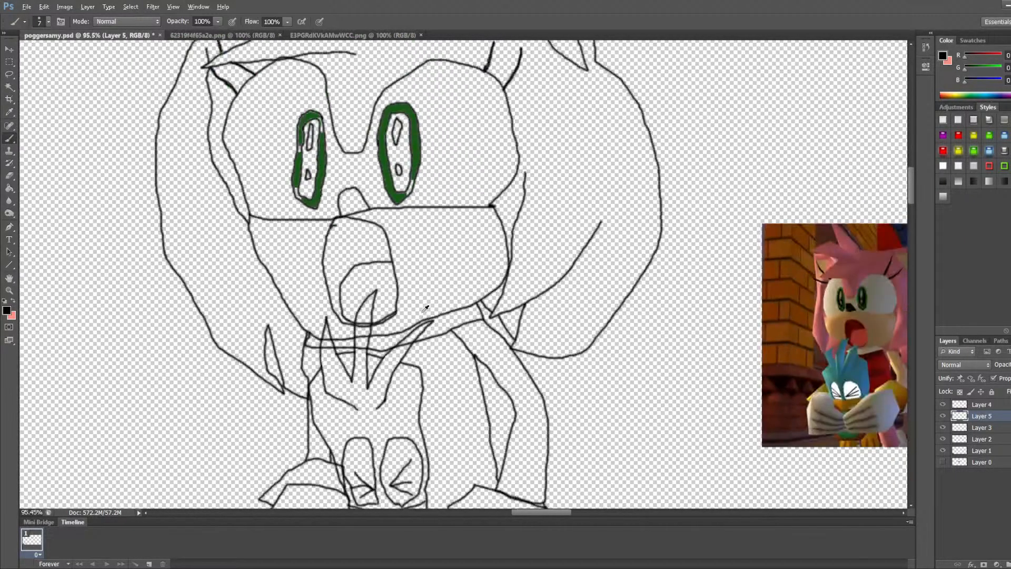
Step: Sample the pink of the character's hair in the reference image as the foreground colour
left_click(9, 111)
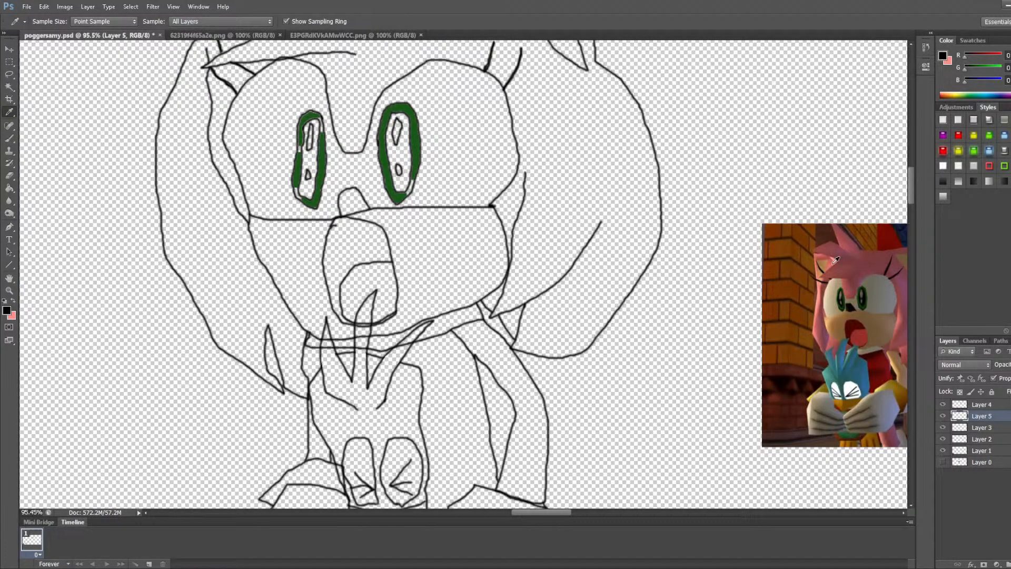
left_click(836, 260)
scroll(828, 280, "up", 15)
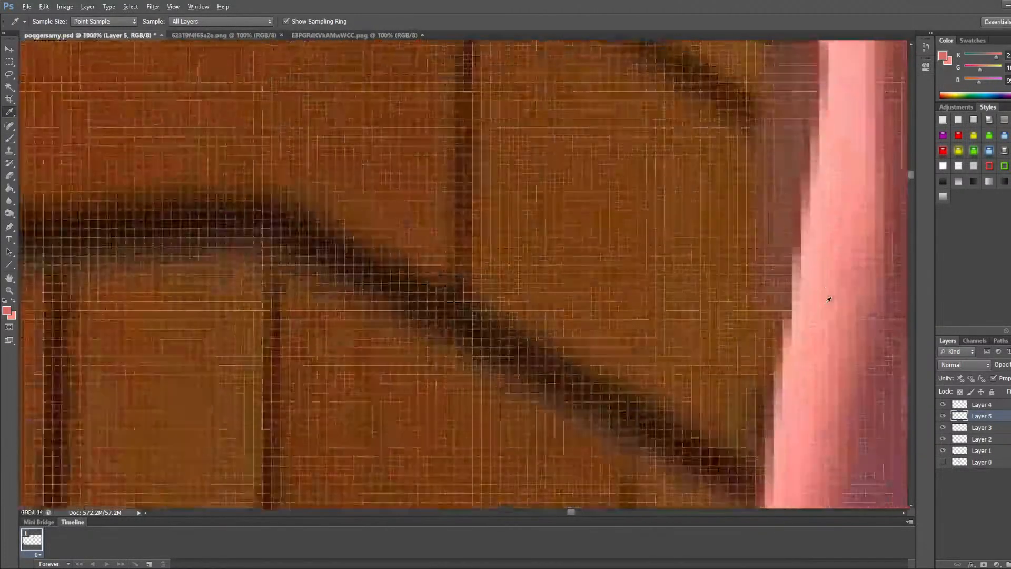
scroll(829, 299, "up", 3)
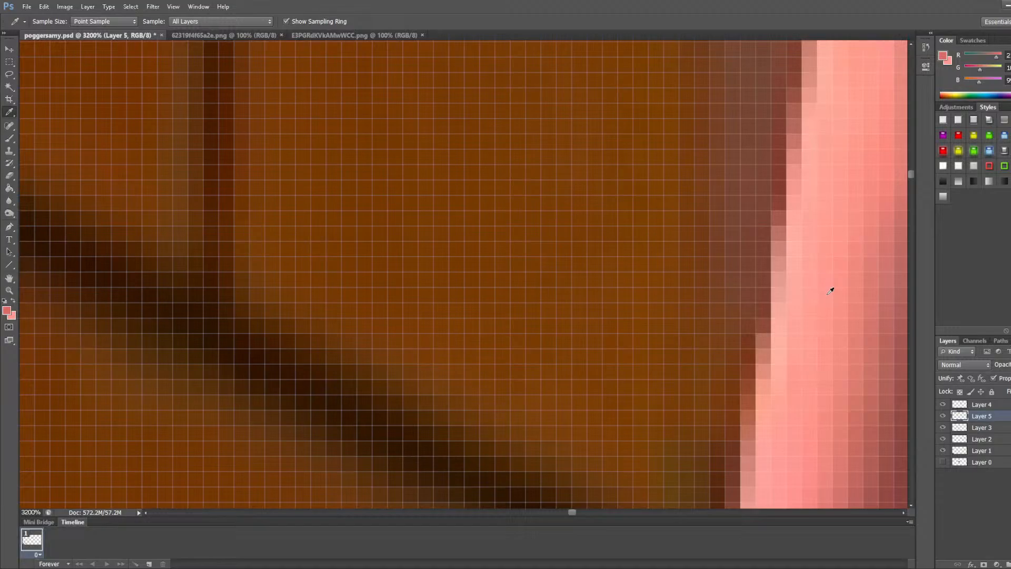
scroll(332, 257, "down", 7)
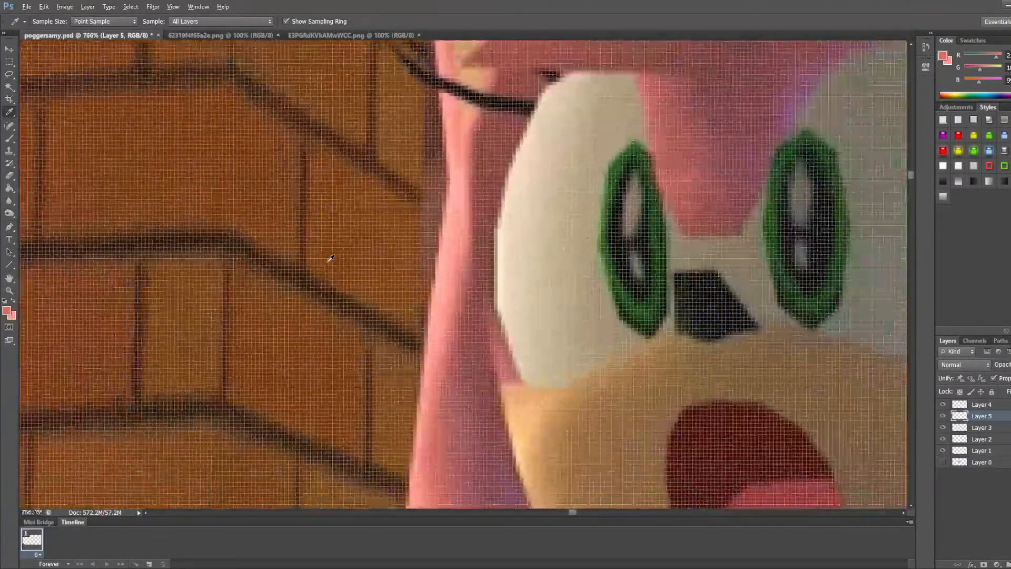
scroll(331, 257, "down", 5)
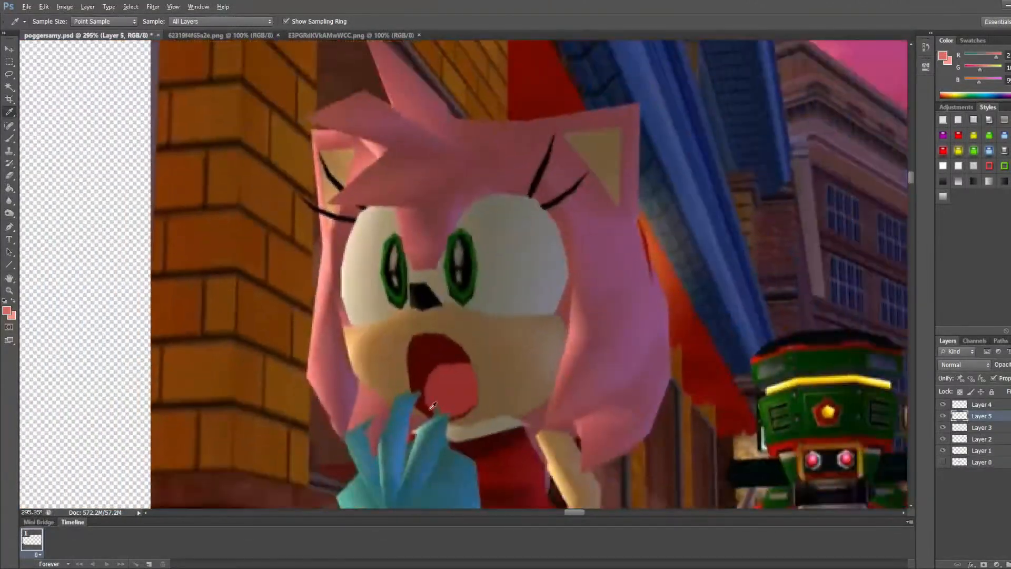
scroll(433, 405, "down", 2)
left_click_drag(588, 512, 552, 523)
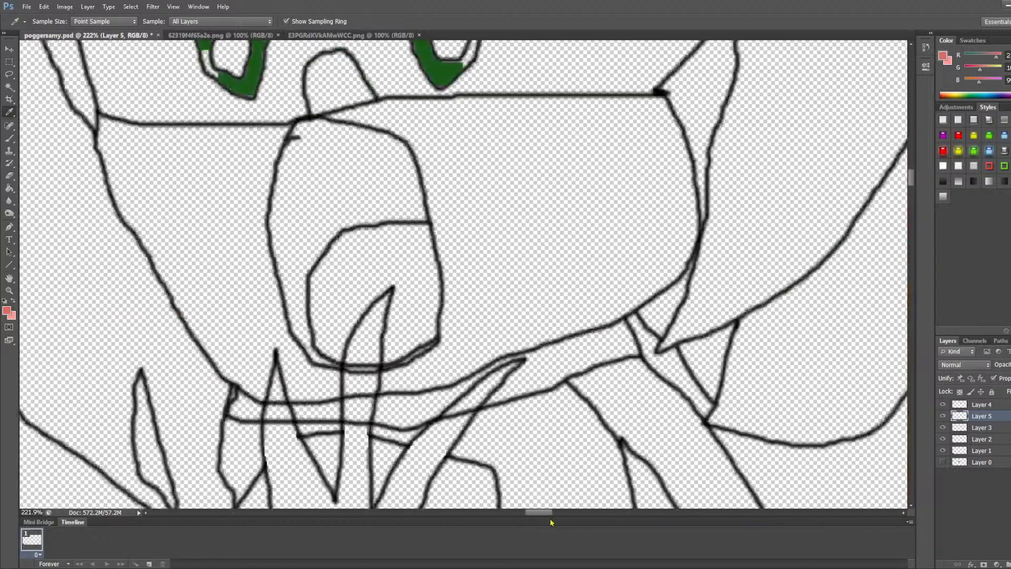
scroll(601, 289, "down", 5)
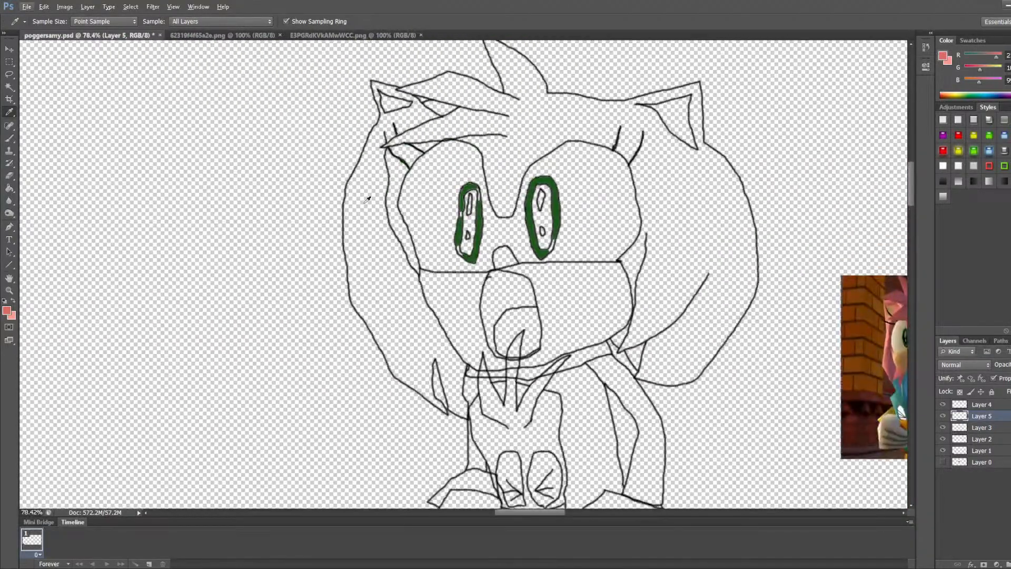
Step: Try filling the character's left-hand hair section with the sampled pink on Layer 5, and undo the fill
left_click(9, 188)
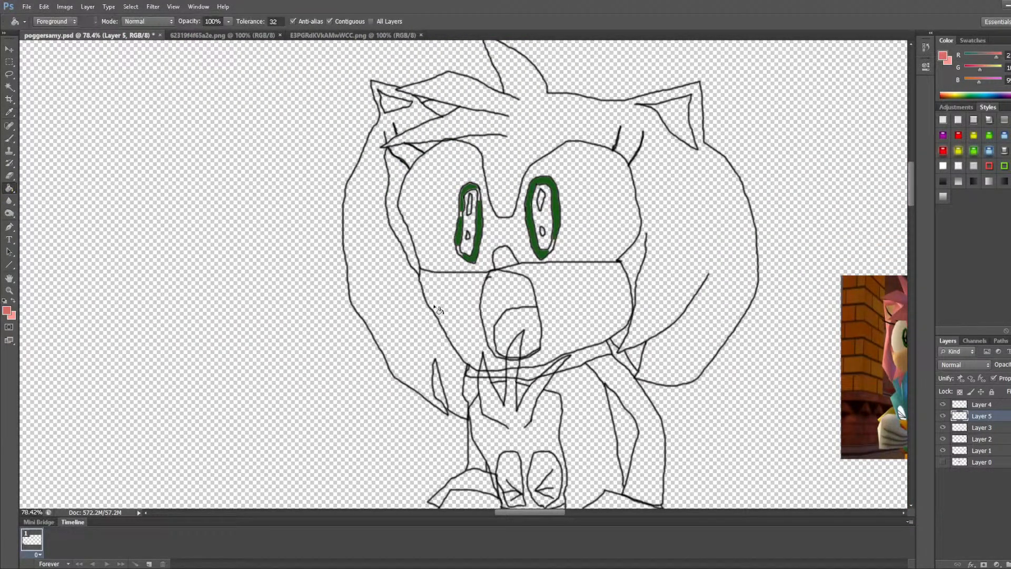
left_click(400, 302)
key("ctrl+z")
Step: Check the contents of Layer 5 by hiding and showing it, and keep Layer 5 as the active layer
left_click(961, 428)
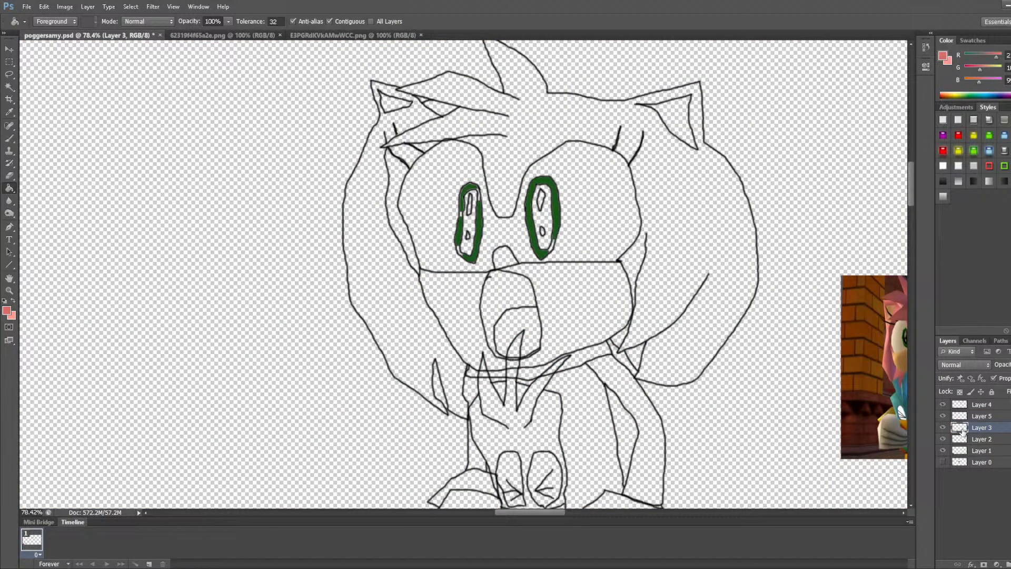
left_click(980, 418)
left_click(977, 405, "shift")
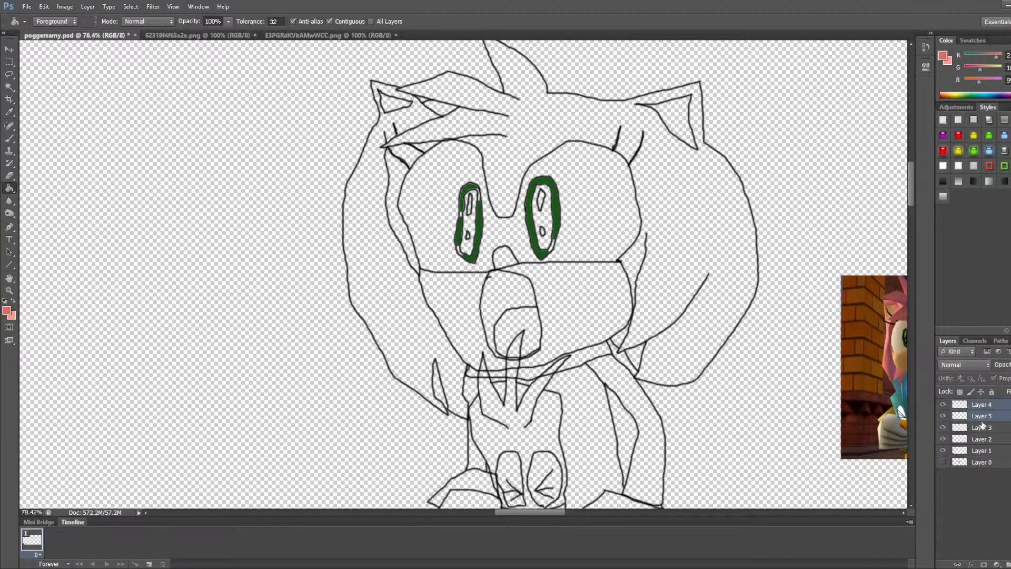
left_click(986, 433, "shift")
scroll(682, 343, "down", 2)
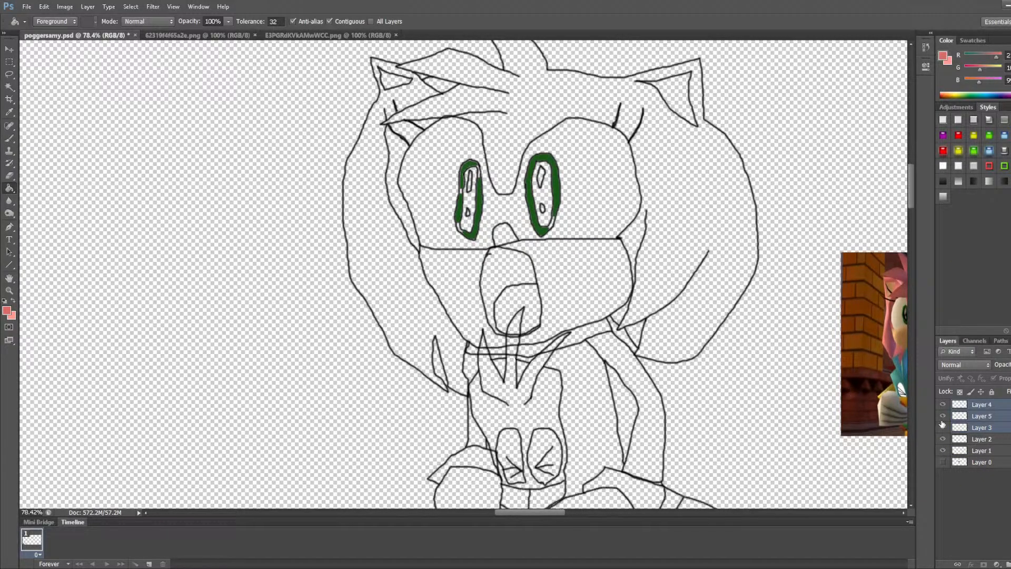
left_click(943, 415)
left_click(943, 416)
left_click(982, 416)
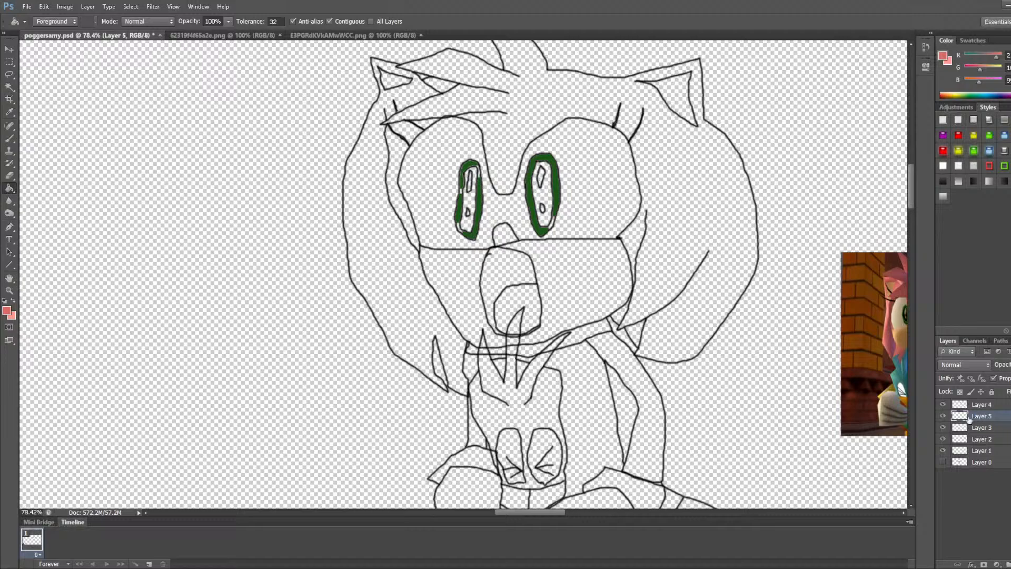
Step: Sample the teal of the bird's head in the reference image as the foreground colour
scroll(547, 323, "down", 5)
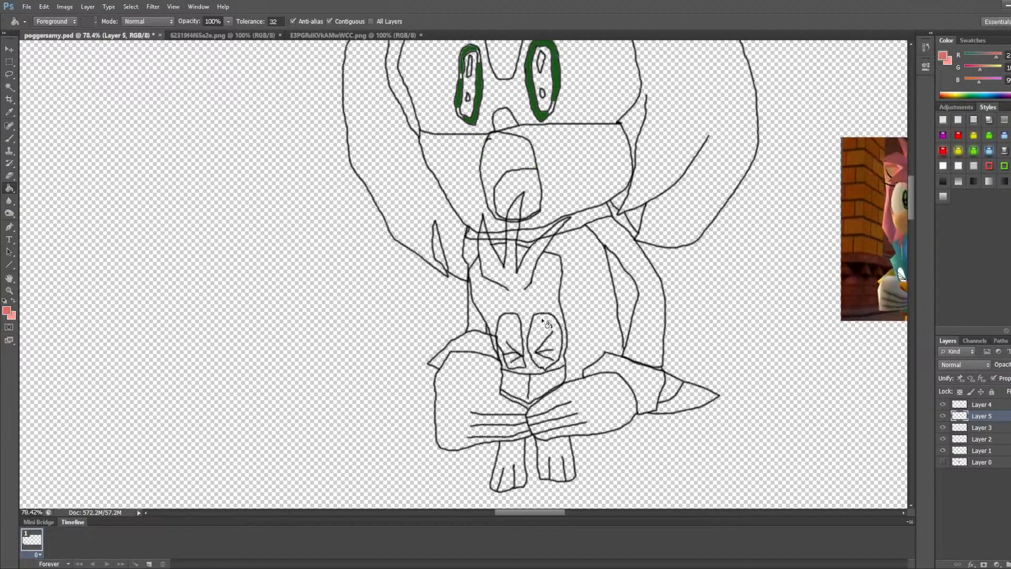
scroll(546, 323, "down", 2)
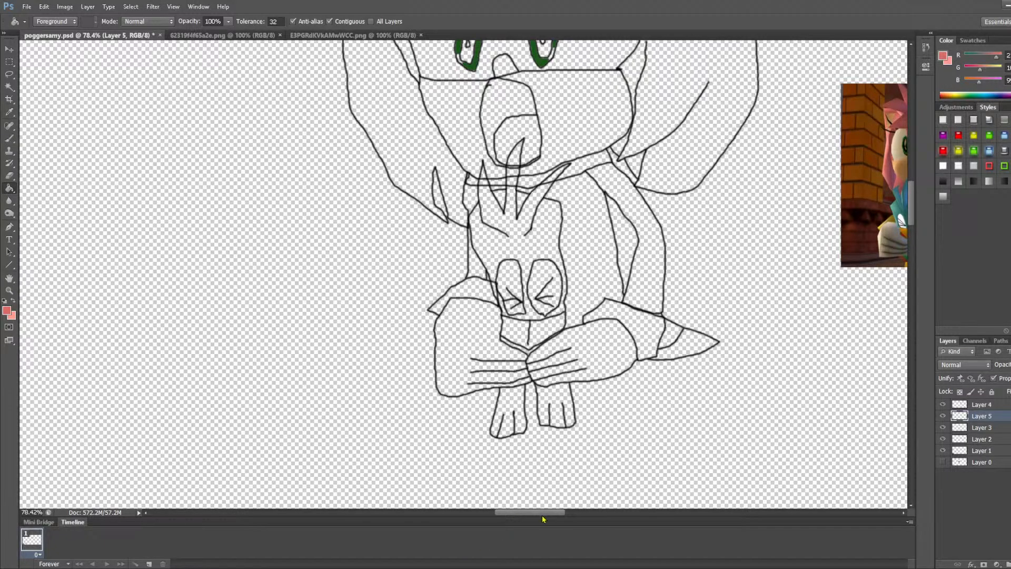
scroll(600, 297, "right", 8)
scroll(600, 298, "up", 5)
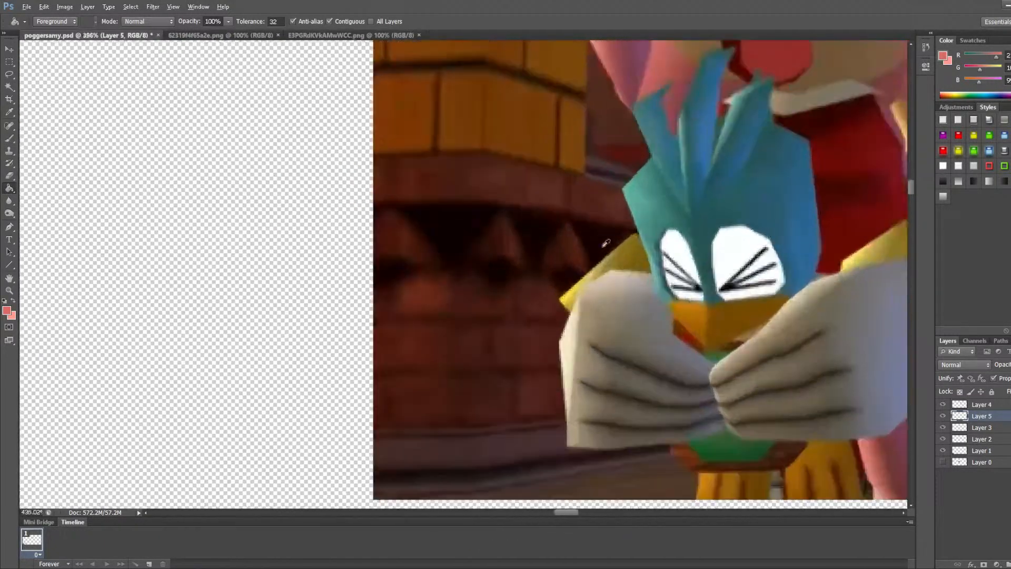
scroll(606, 243, "up", 8)
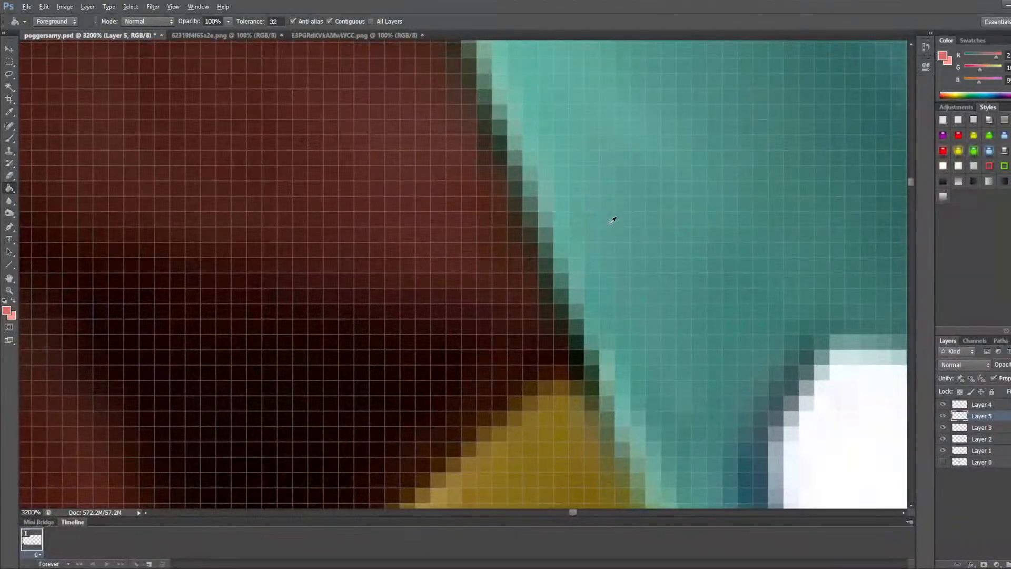
left_click(597, 214, "alt")
Step: Fill the bird's head and crest feathers in the line art with the sampled teal using the Paint Bucket
scroll(519, 237, "down", 8)
scroll(523, 326, "down", 3)
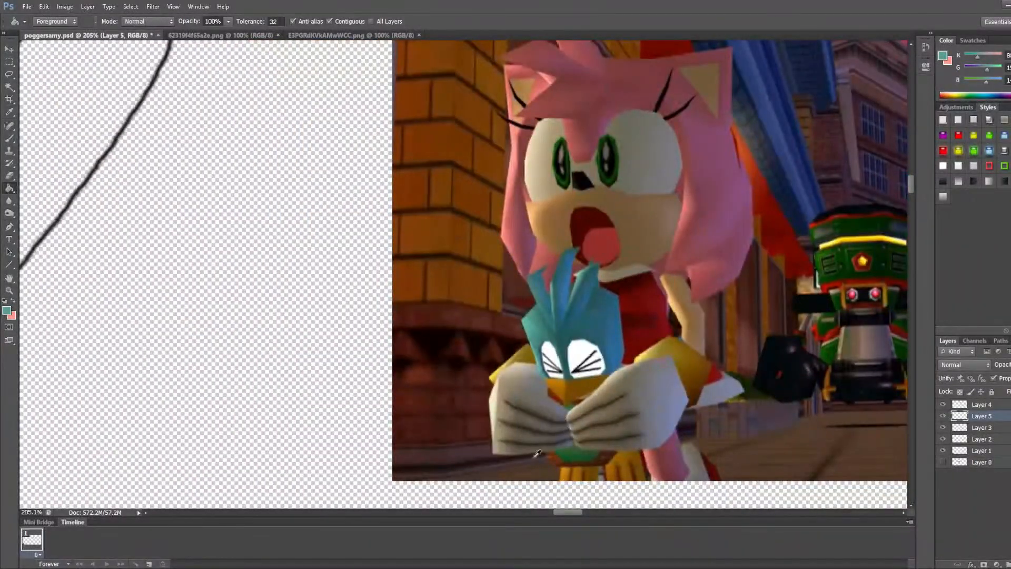
scroll(529, 444, "down", 1)
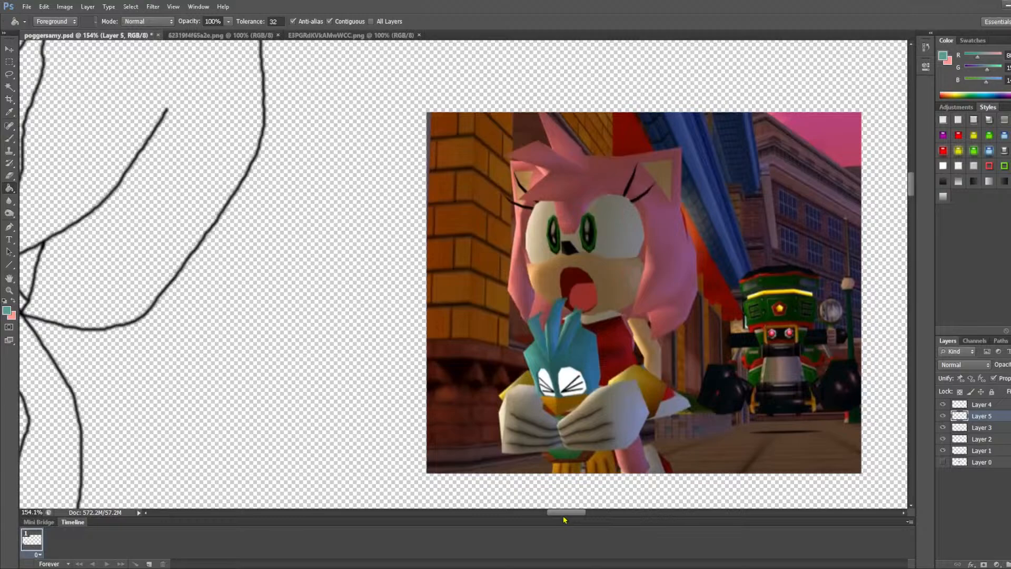
left_click_drag(563, 515, 540, 514)
scroll(272, 328, "down", 1)
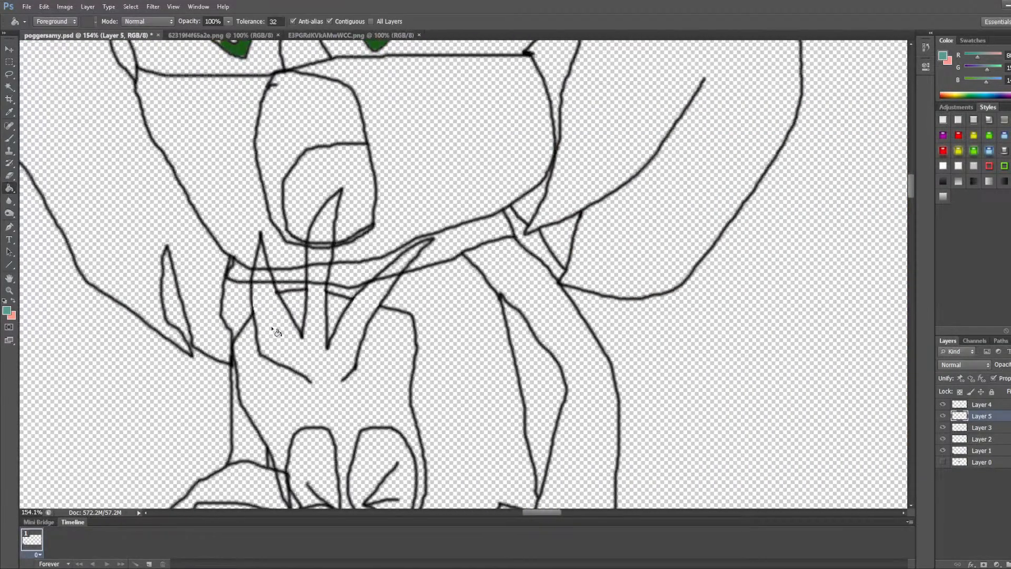
scroll(276, 332, "down", 2)
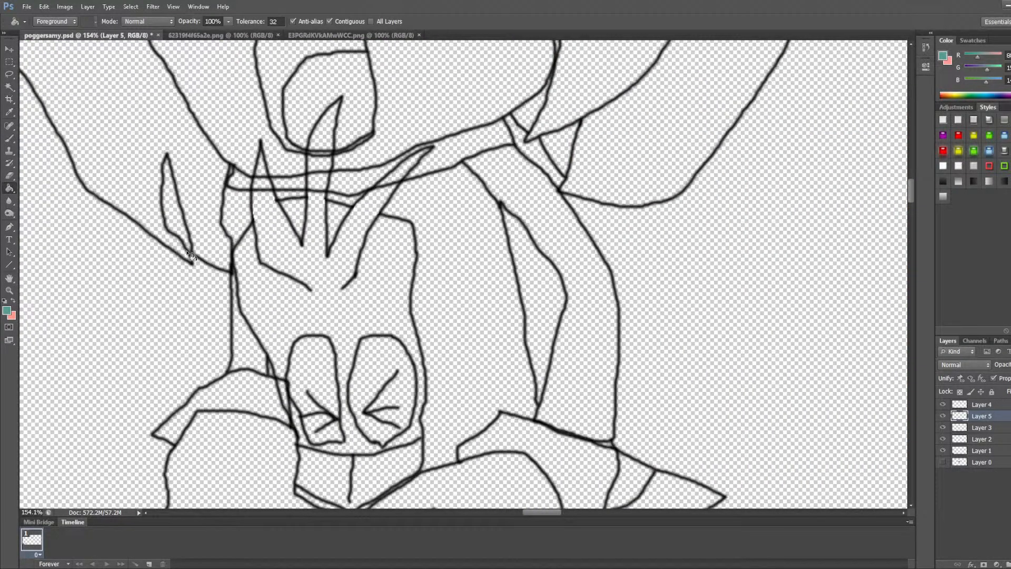
left_click(331, 321)
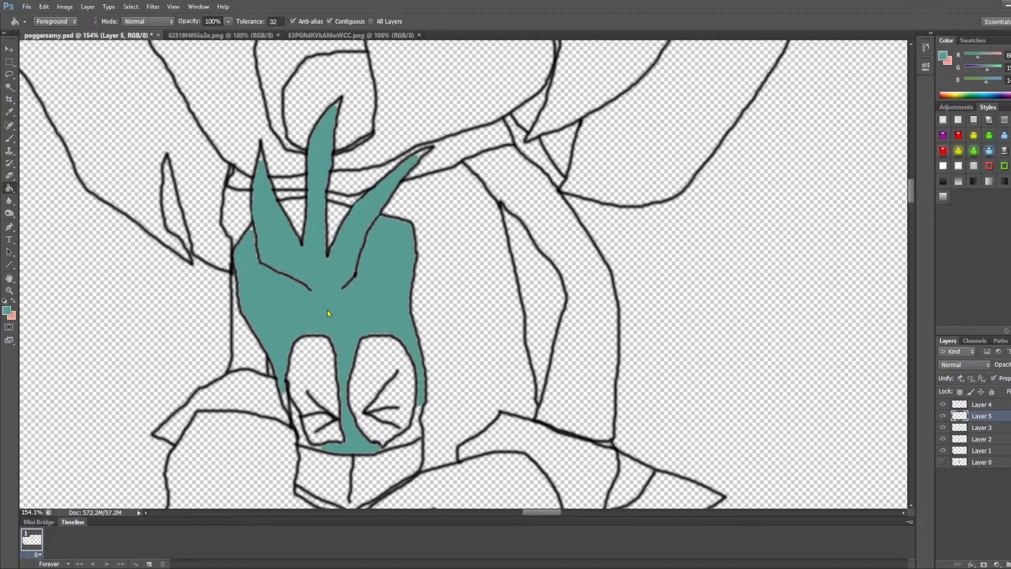
Step: Try filling the empty tip of the bird's left-hand crest feather with teal, and undo the fill
scroll(262, 159, "up", 6)
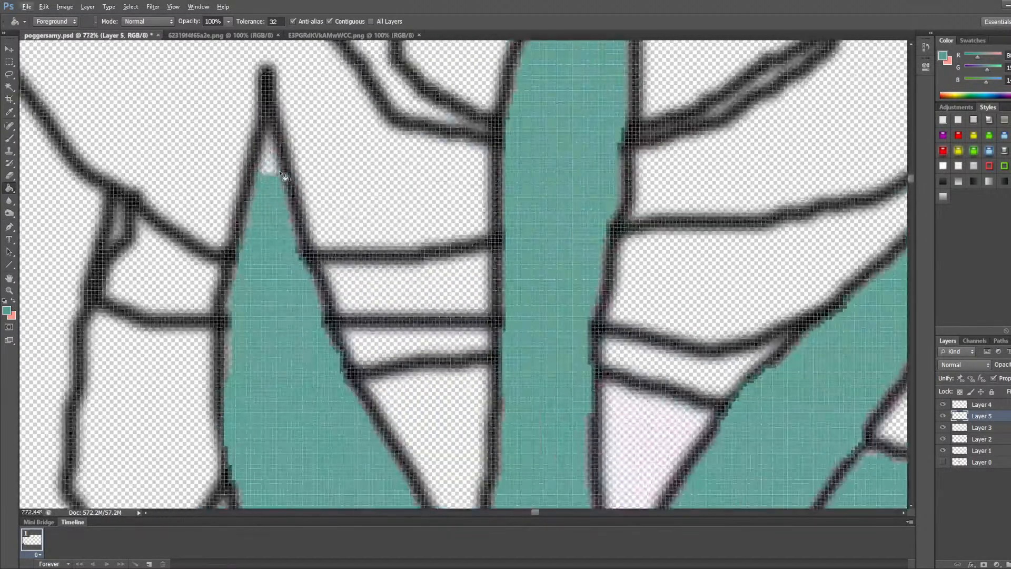
left_click(267, 163)
key("ctrl+z")
scroll(578, 184, "up", 3)
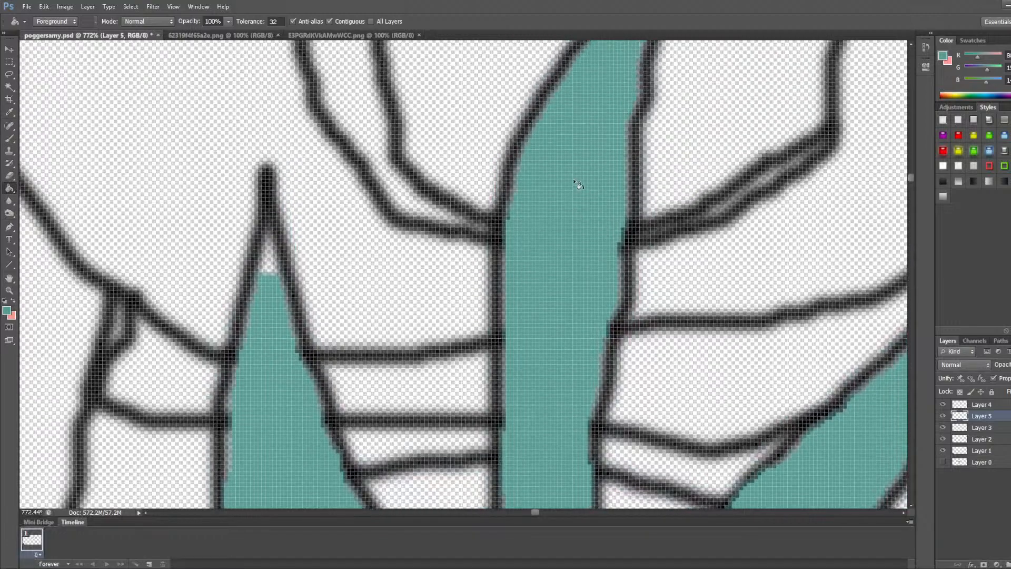
scroll(578, 184, "down", 8)
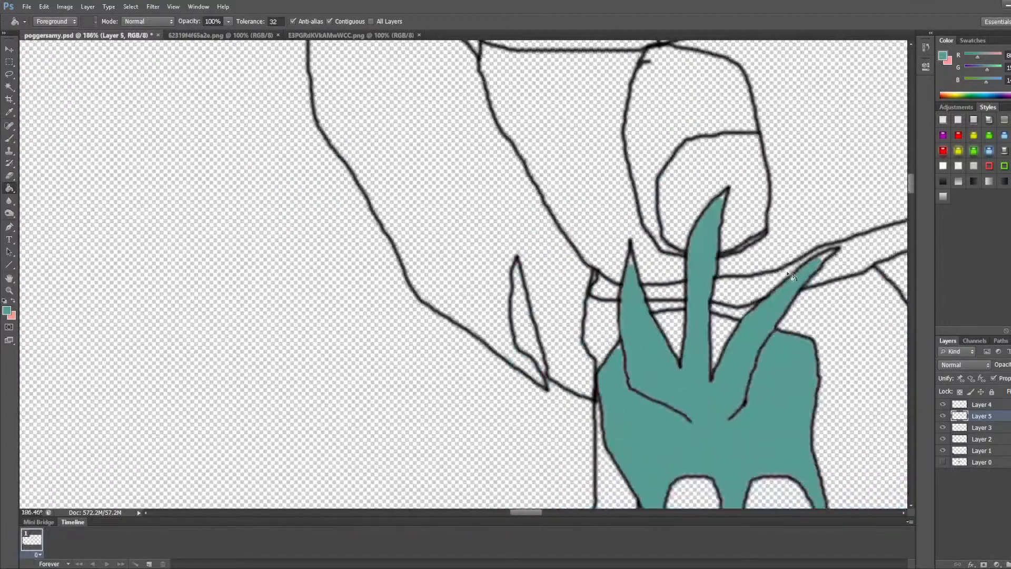
Step: Fill the remaining empty patches of the bird's face beside and beneath both eyes with the teal
scroll(798, 361, "down", 2)
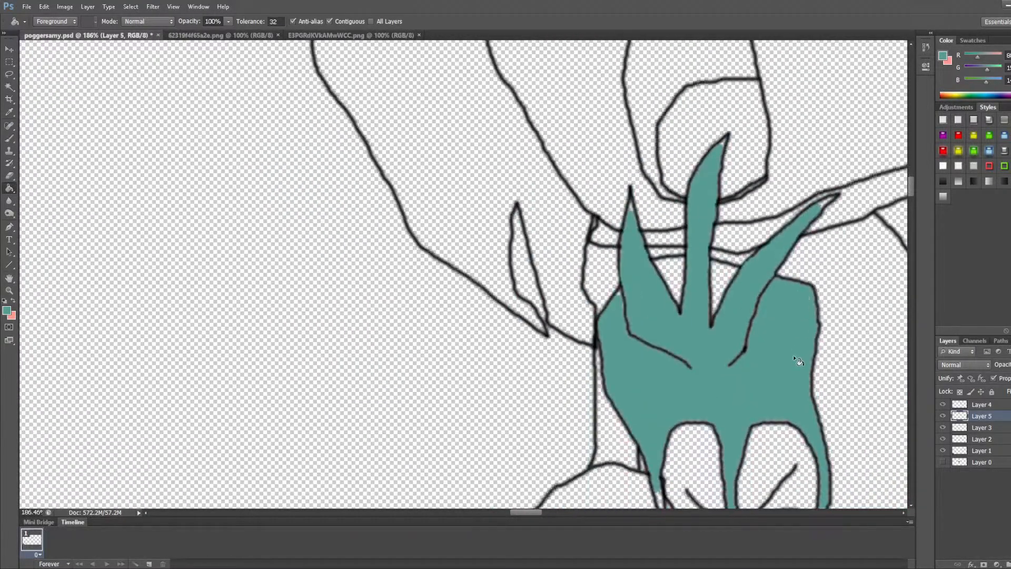
scroll(794, 356, "down", 5)
left_click(806, 327)
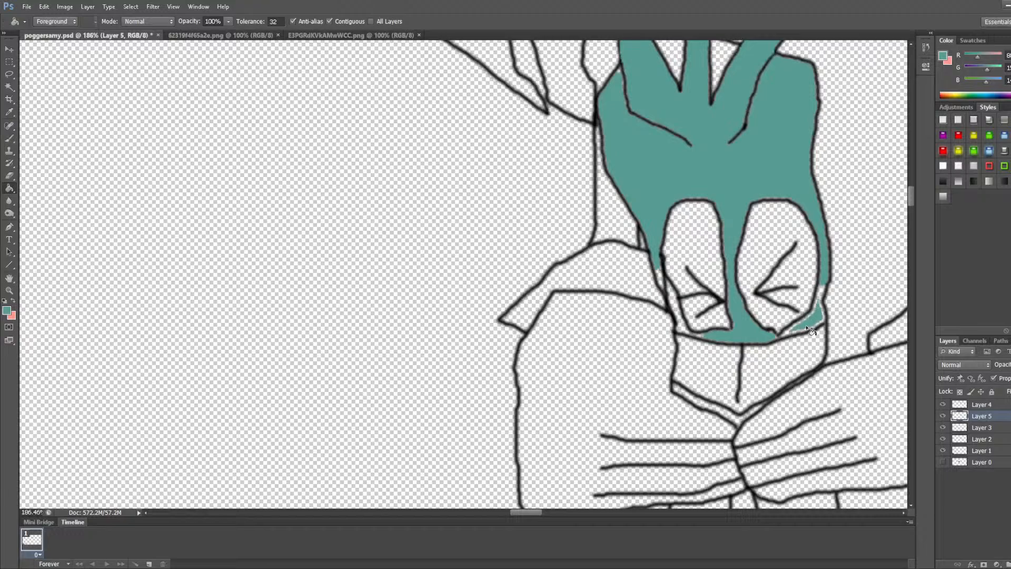
left_click(807, 323)
left_click(807, 322)
left_click(682, 327)
left_click(672, 302)
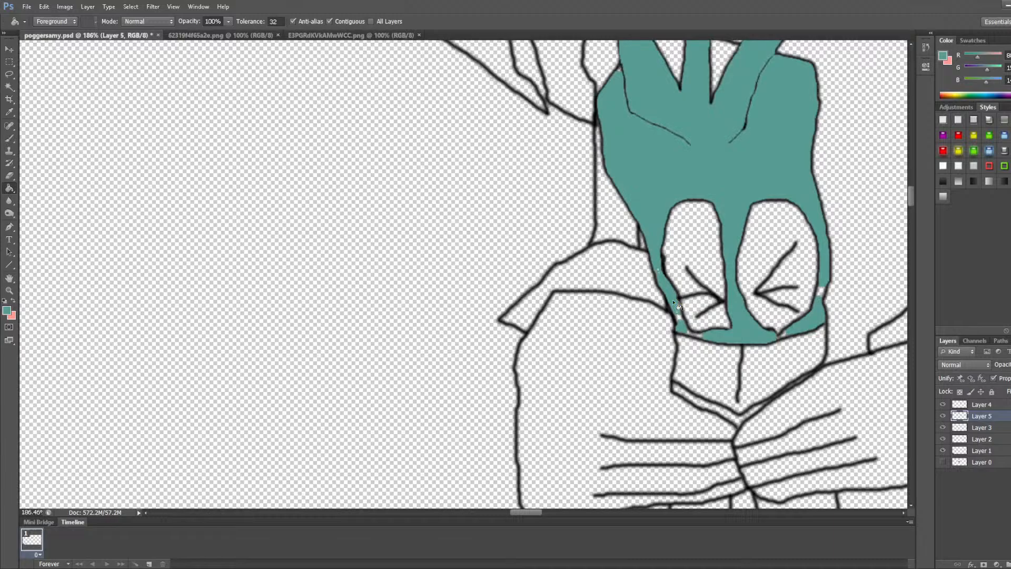
left_click(676, 304)
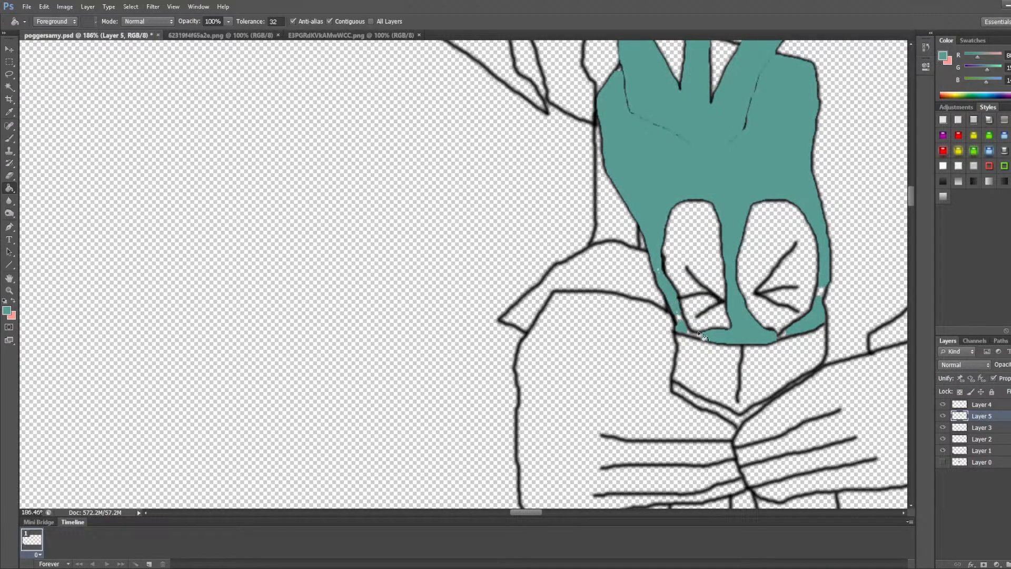
Step: Try filling the narrow strip beneath the bird's beak with teal, and undo the fill
scroll(717, 354, "down", 3)
left_click(715, 347)
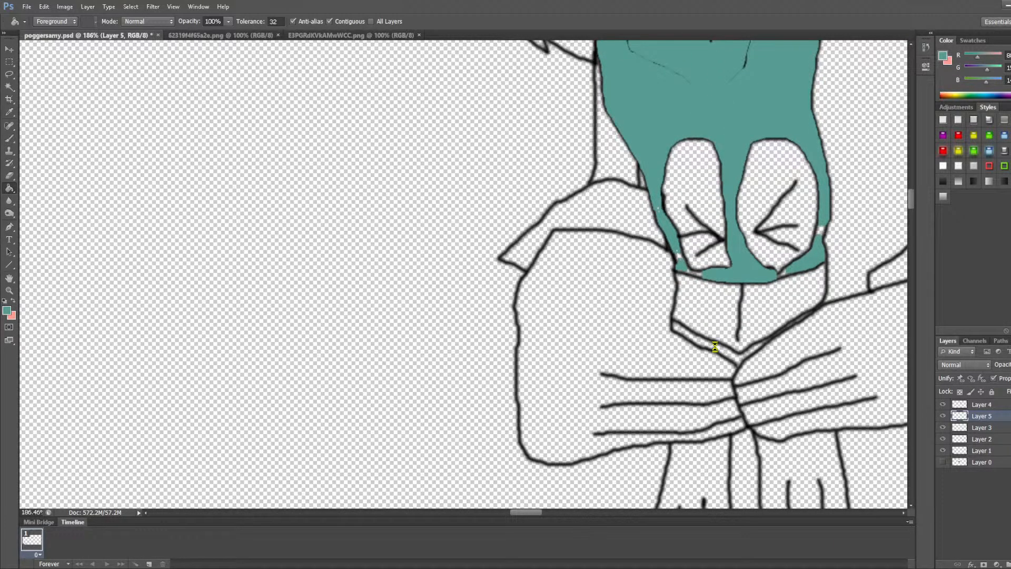
key("ctrl+z")
scroll(748, 363, "down", 2)
Step: Paint the narrow V-shaped strip beneath the bird's beak teal with the Brush tool
scroll(754, 345, "up", 5)
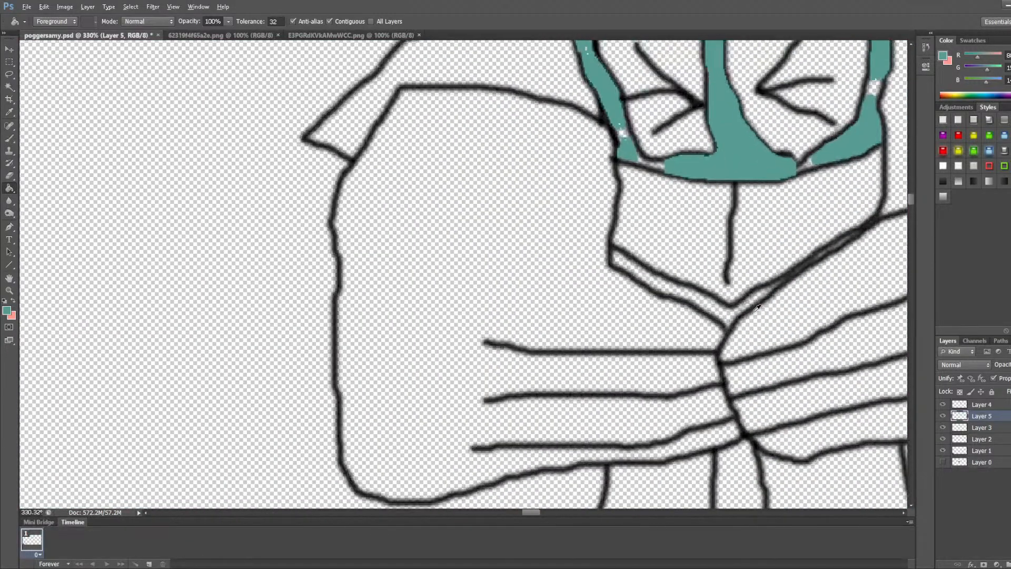
left_click(9, 138)
mouse_move(532, 223)
left_mouse_down()
mouse_move(714, 314)
mouse_move(787, 275)
mouse_move(711, 326)
mouse_move(538, 227)
left_mouse_up()
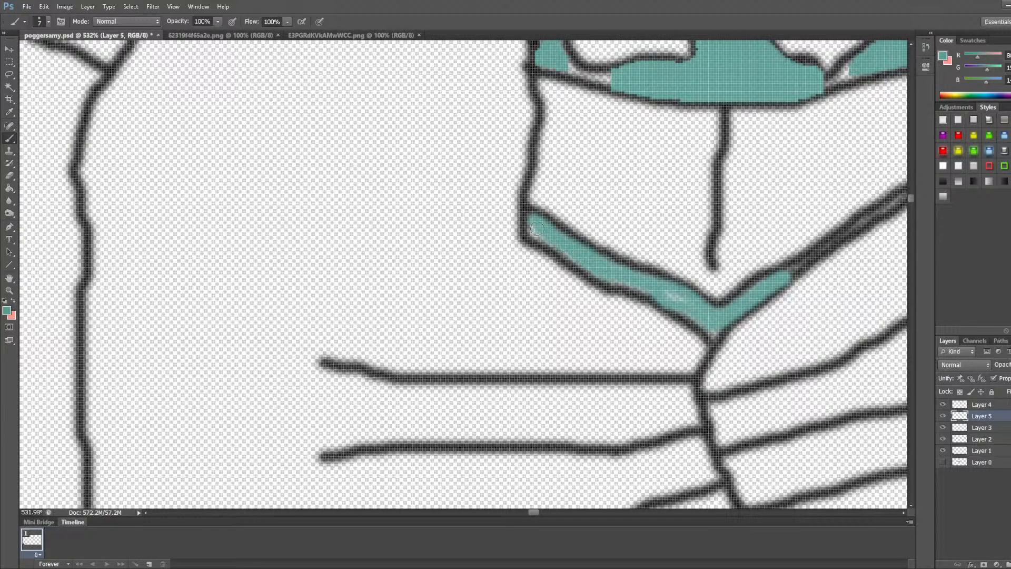
left_click_drag(626, 278, 697, 310)
scroll(393, 304, "down", 3)
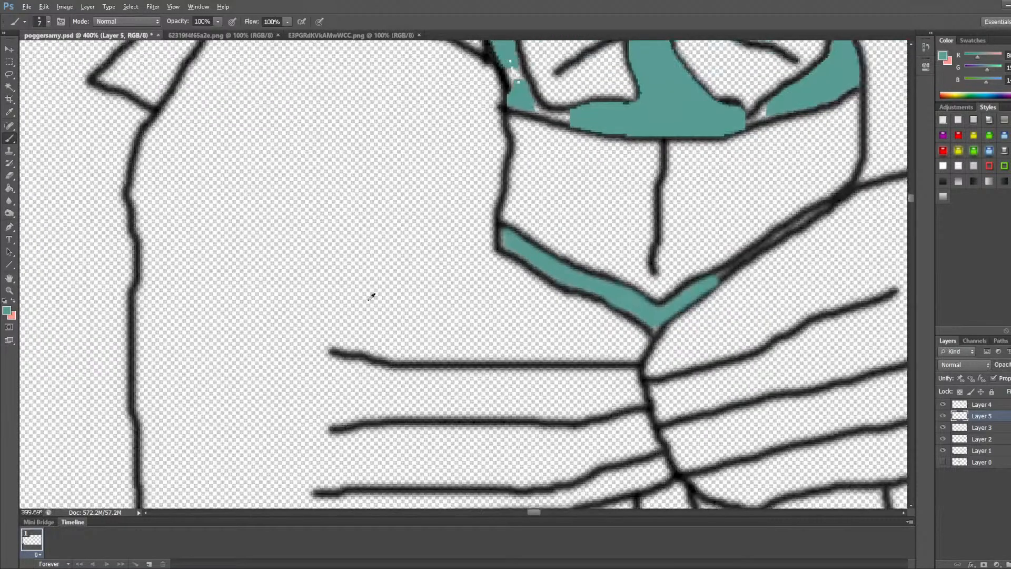
scroll(617, 259, "down", 1)
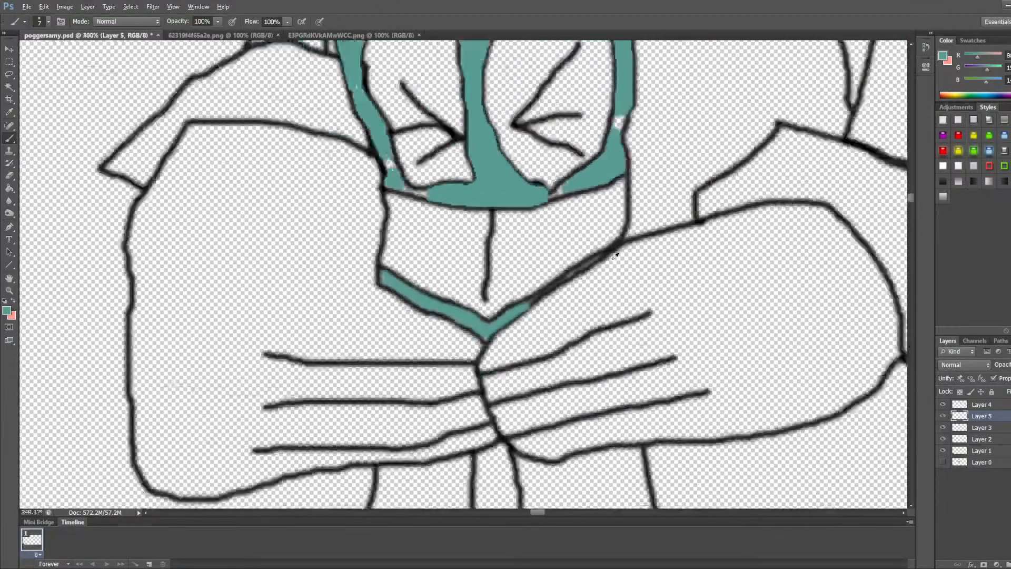
scroll(576, 344, "down", 5)
scroll(575, 344, "up", 3)
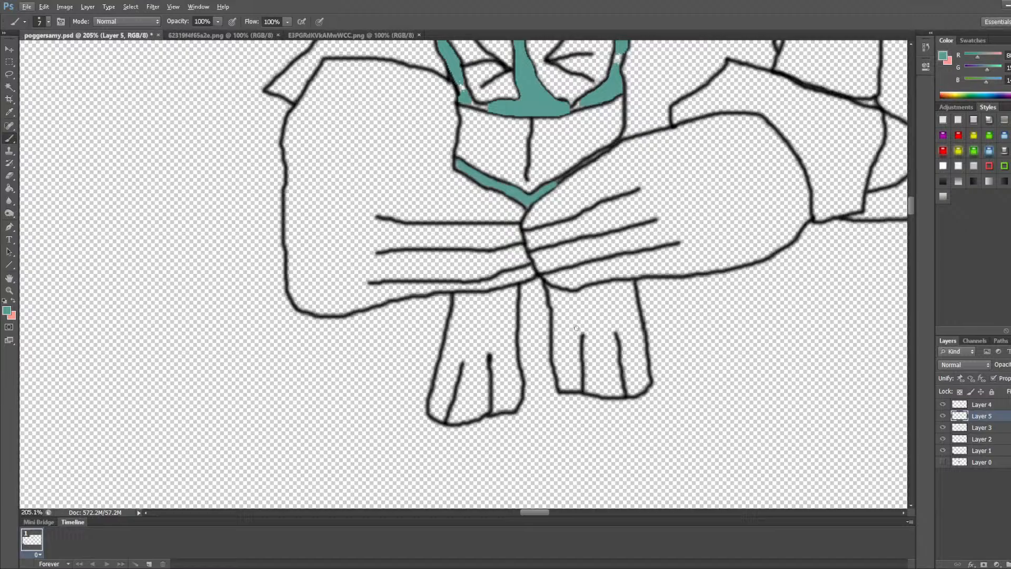
key("alt")
mouse_move(527, 514)
left_mouse_down()
mouse_move(557, 505)
mouse_move(530, 501)
mouse_move(540, 500)
left_mouse_up()
scroll(633, 176, "down", 3)
scroll(634, 176, "down", 3)
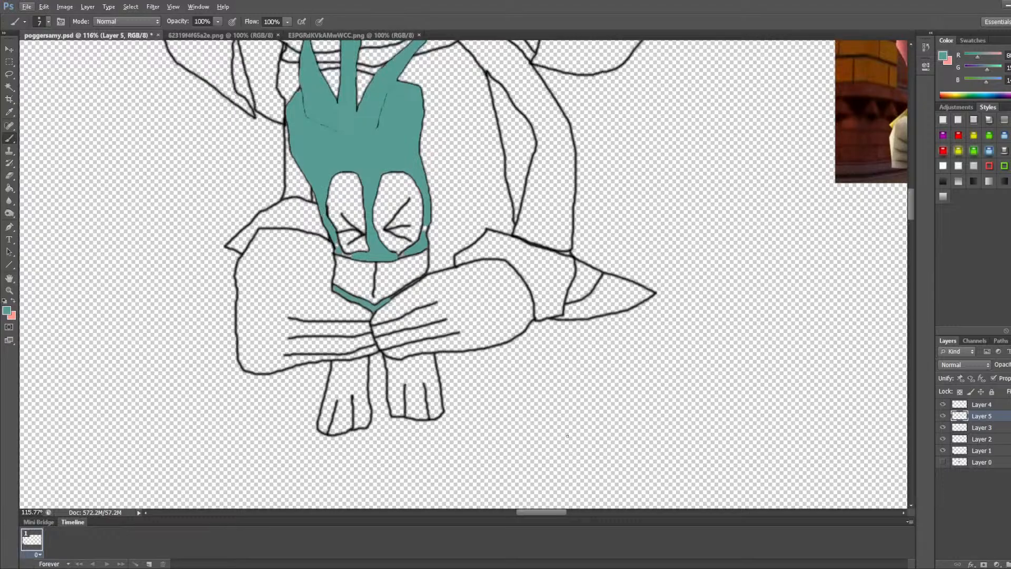
Step: Sample the orange-brown of the bird's right-hand foot from the reference image as the foreground colour
scroll(564, 276, "up", 12)
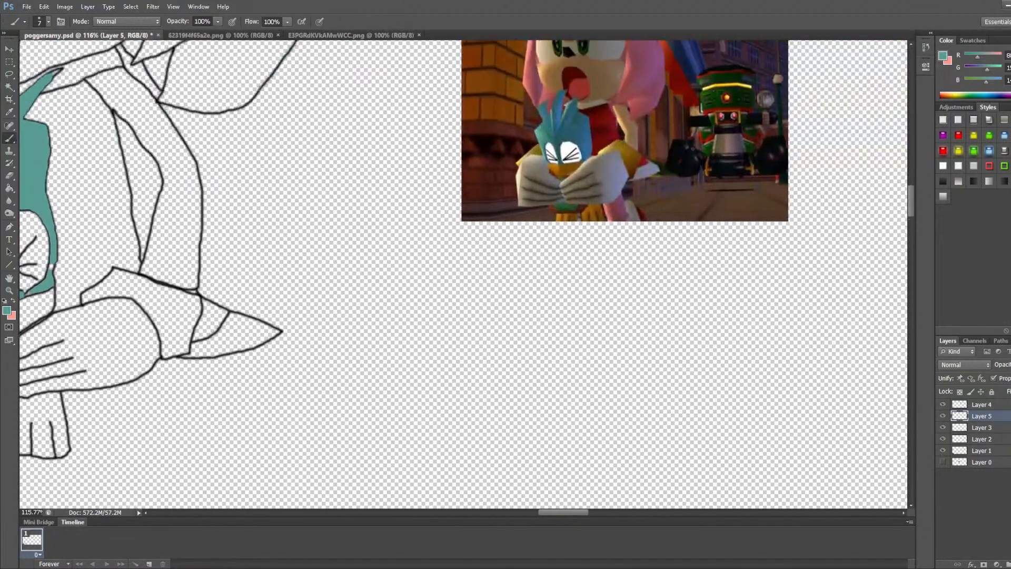
scroll(565, 275, "up", 8)
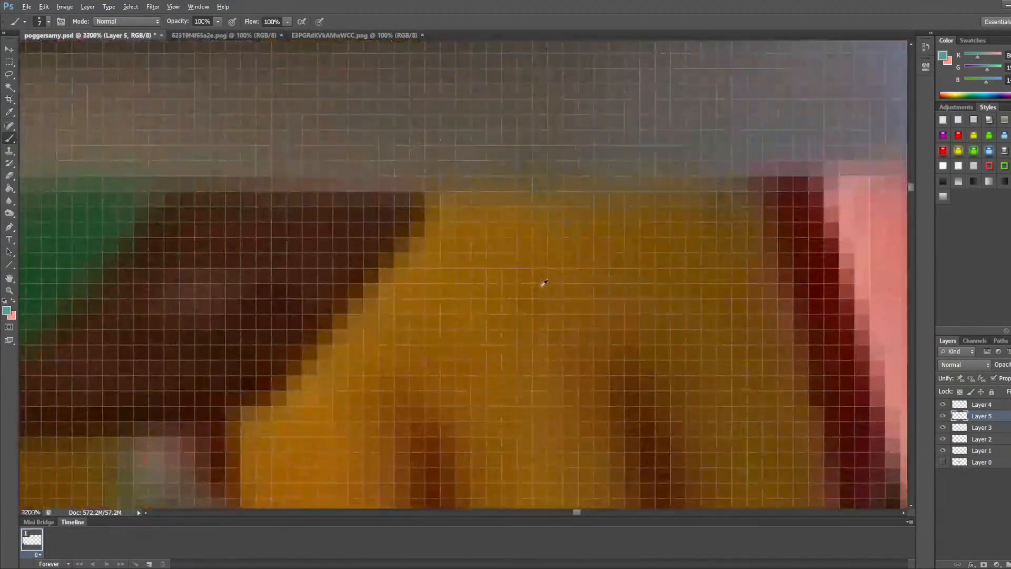
left_click(313, 416, "alt")
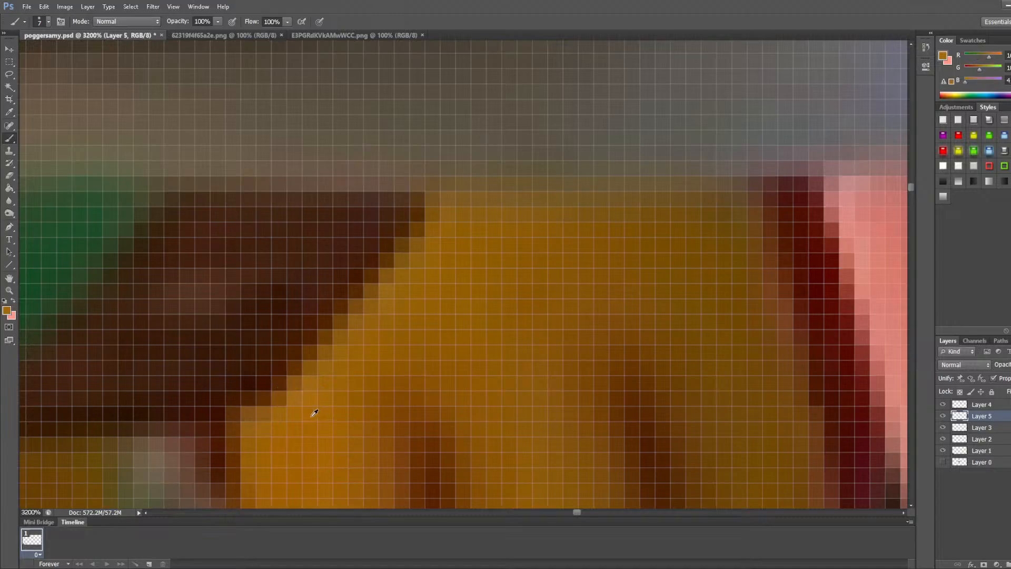
scroll(458, 384, "down", 8)
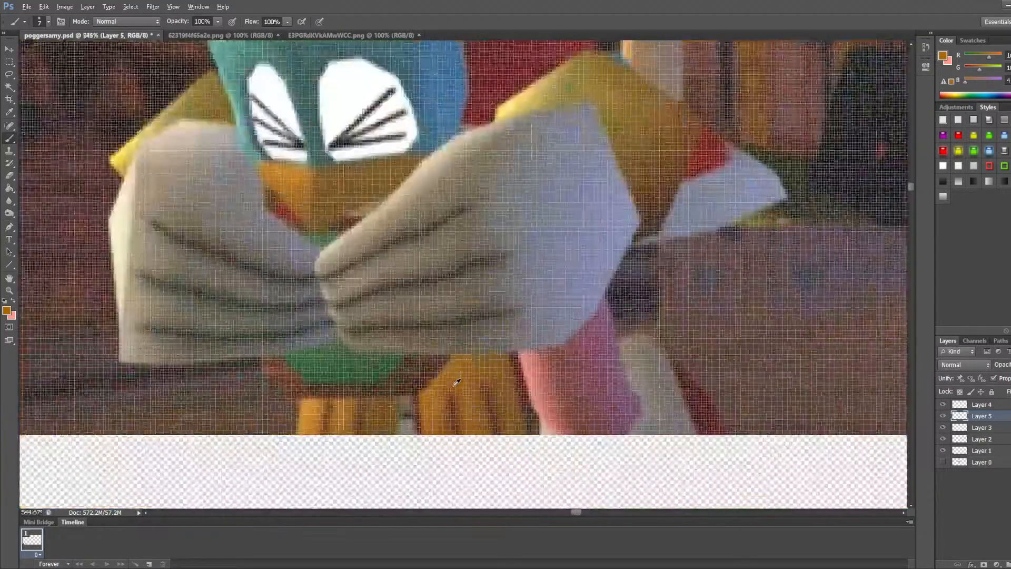
scroll(457, 382, "down", 1)
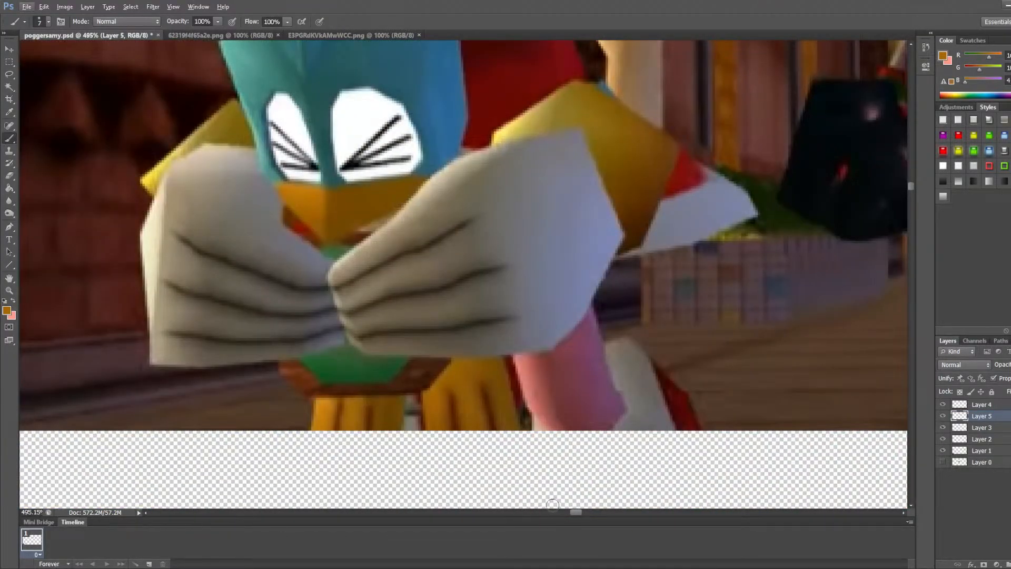
Step: Try filling the bird's left-hand foot in the line art with the sampled orange-brown, and undo the fill
left_click_drag(574, 512, 540, 521)
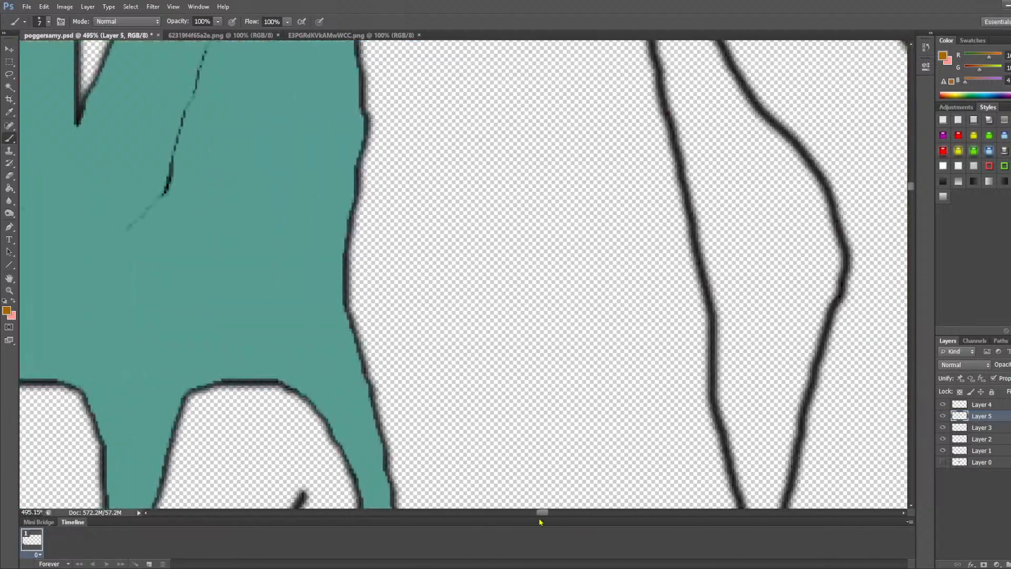
scroll(443, 416, "down", 5)
scroll(413, 381, "down", 5)
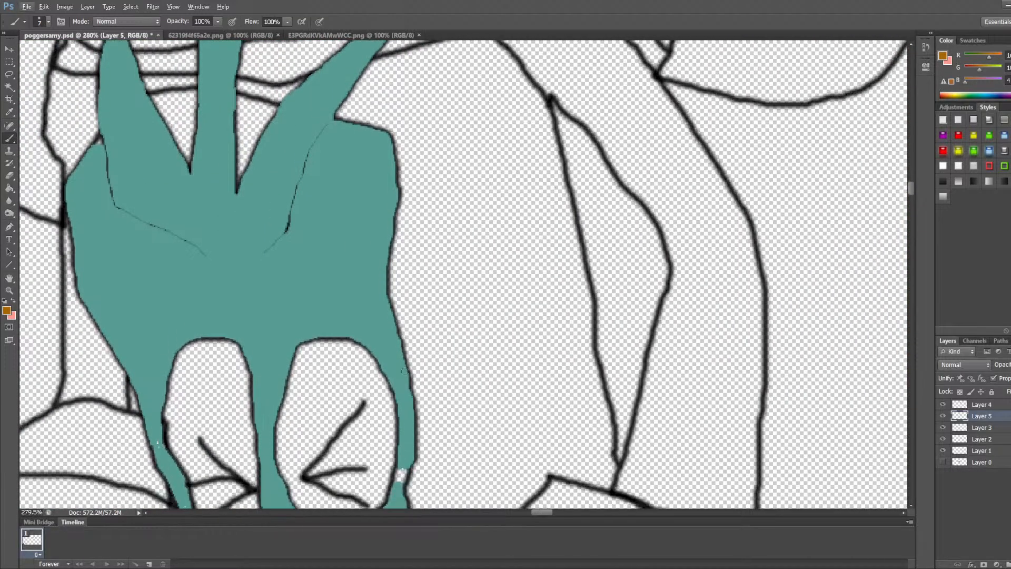
scroll(285, 300, "down", 4)
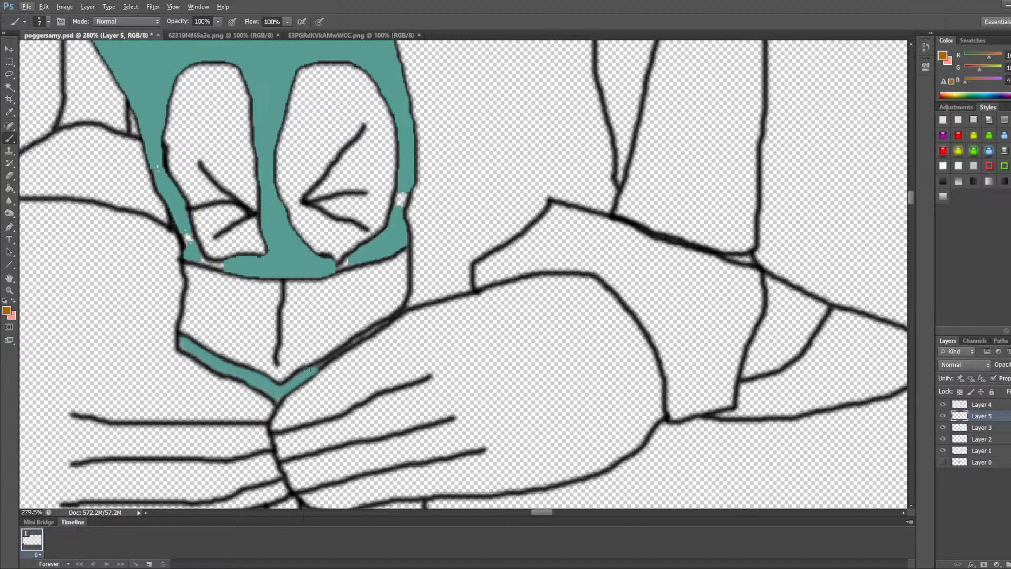
scroll(308, 370, "down", 5)
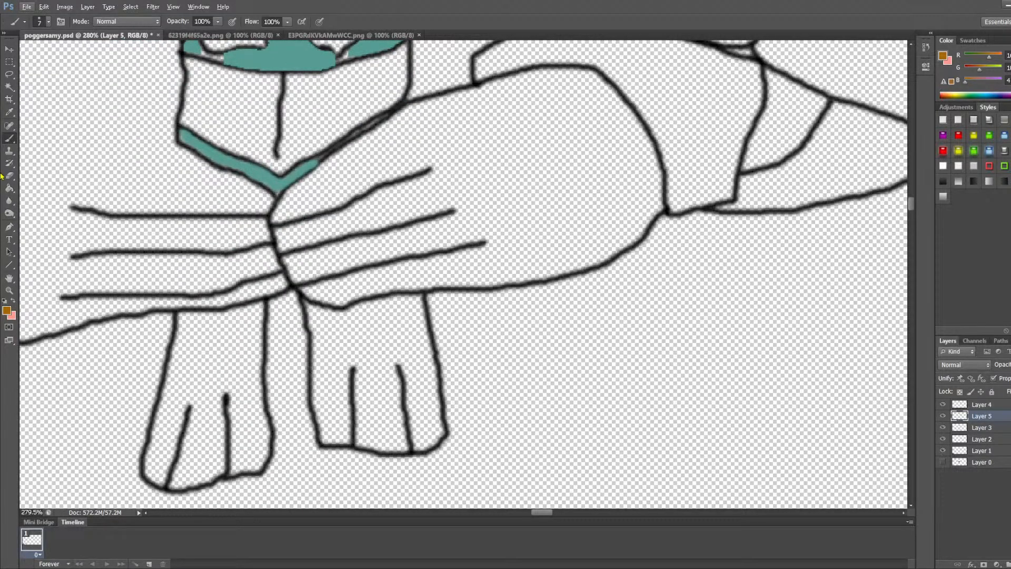
left_click(9, 188)
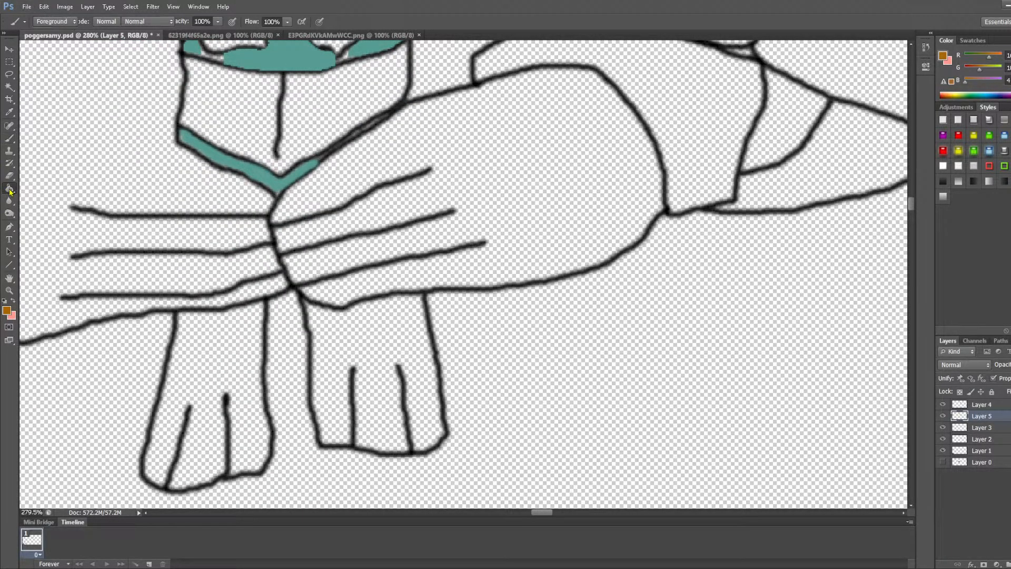
left_click(220, 358)
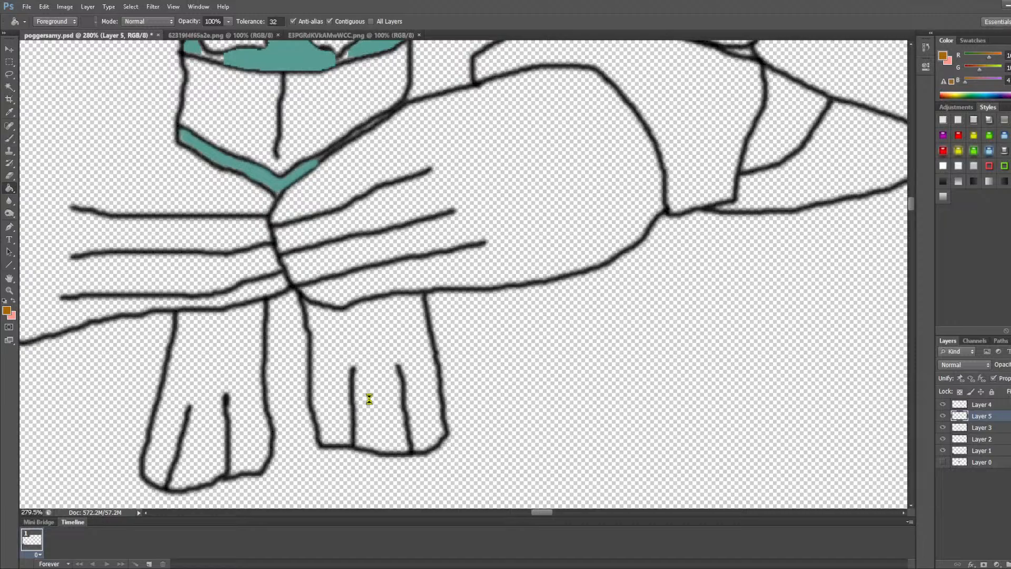
key("ctrl+z")
Step: Hide Layers 4, 3 and 2, and sample black from the foot outline for the Brush tool
left_click(9, 138)
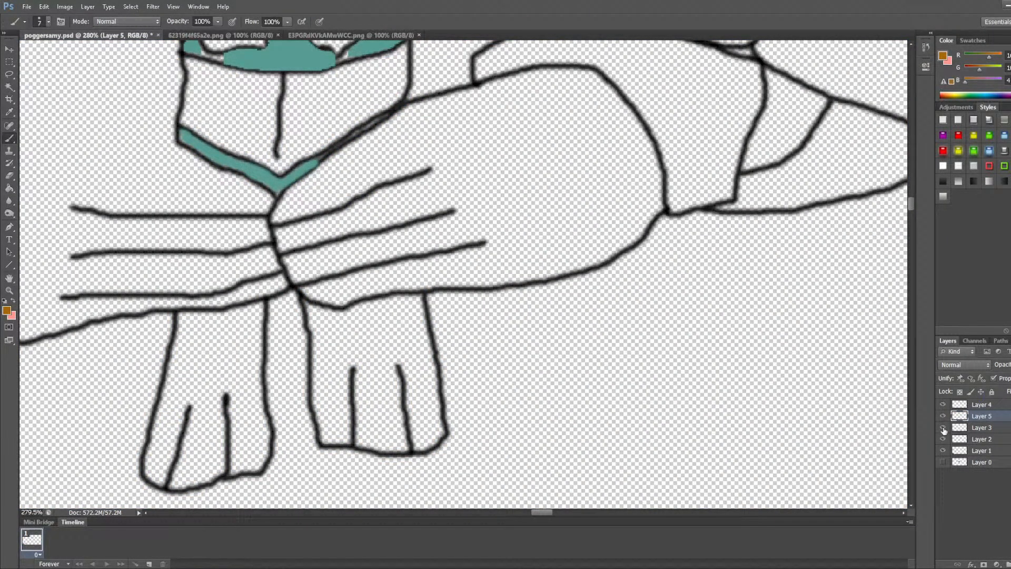
left_click_drag(943, 427, 943, 439)
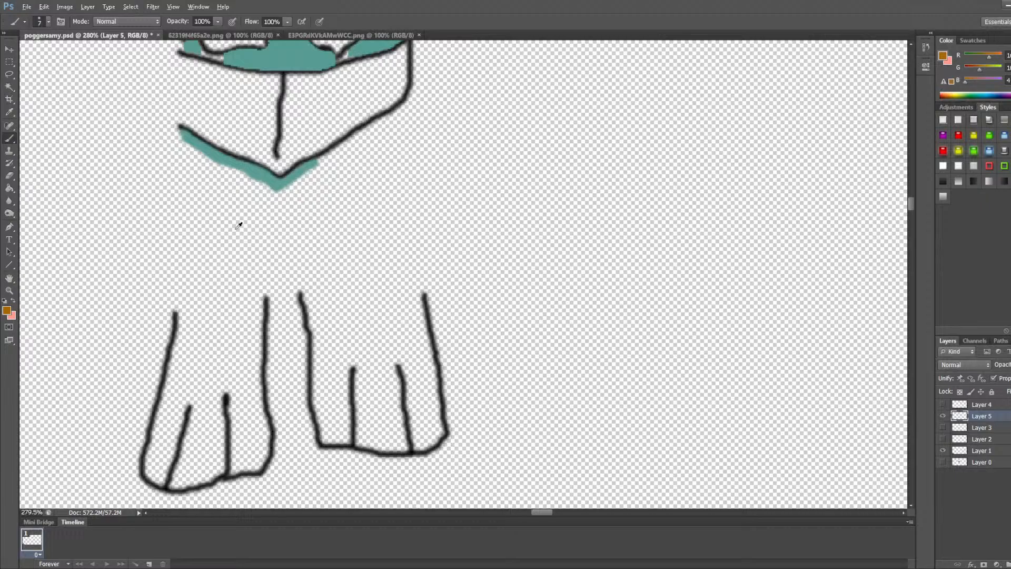
scroll(237, 276, "up", 2)
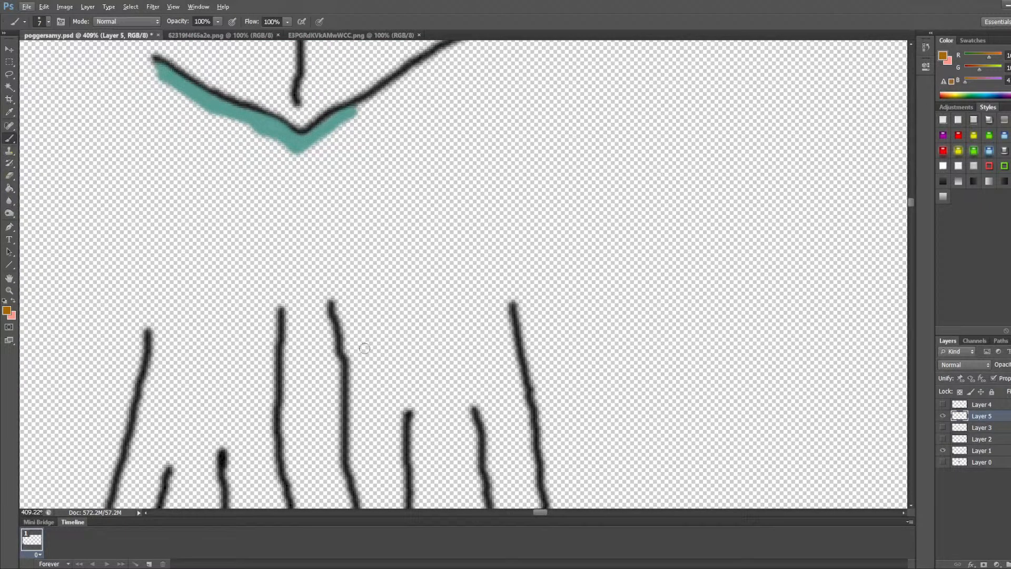
left_click(333, 307, "alt")
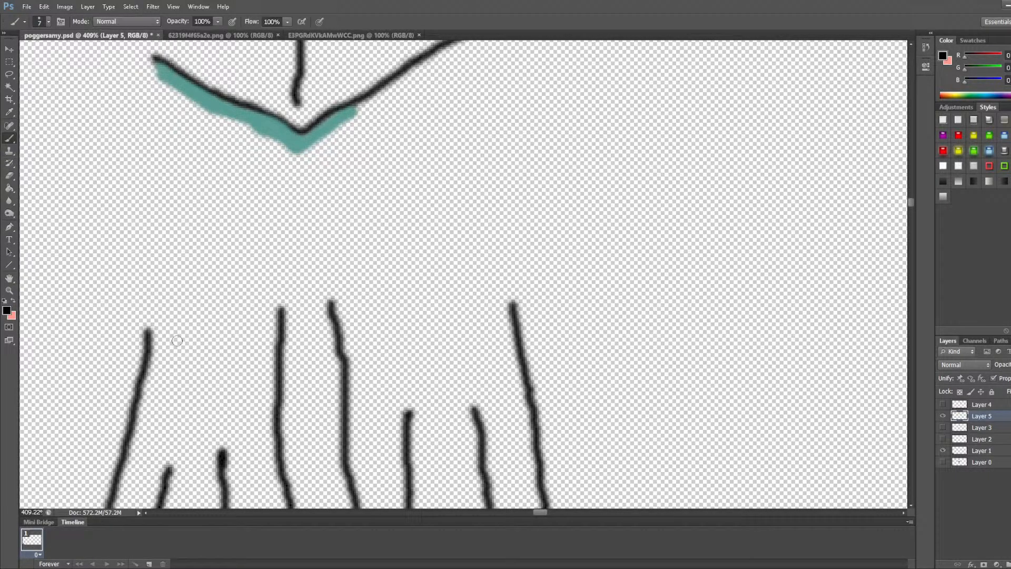
Step: Brush a black line across the open top of each of the bird's feet to close both outlines on Layer 5
scroll(177, 341, "up", 3)
scroll(119, 318, "up", 1)
mouse_move(114, 333)
left_mouse_down()
mouse_move(417, 271)
mouse_move(574, 254)
mouse_move(541, 276)
mouse_move(369, 278)
mouse_move(122, 328)
left_mouse_up()
scroll(634, 293, "down", 5)
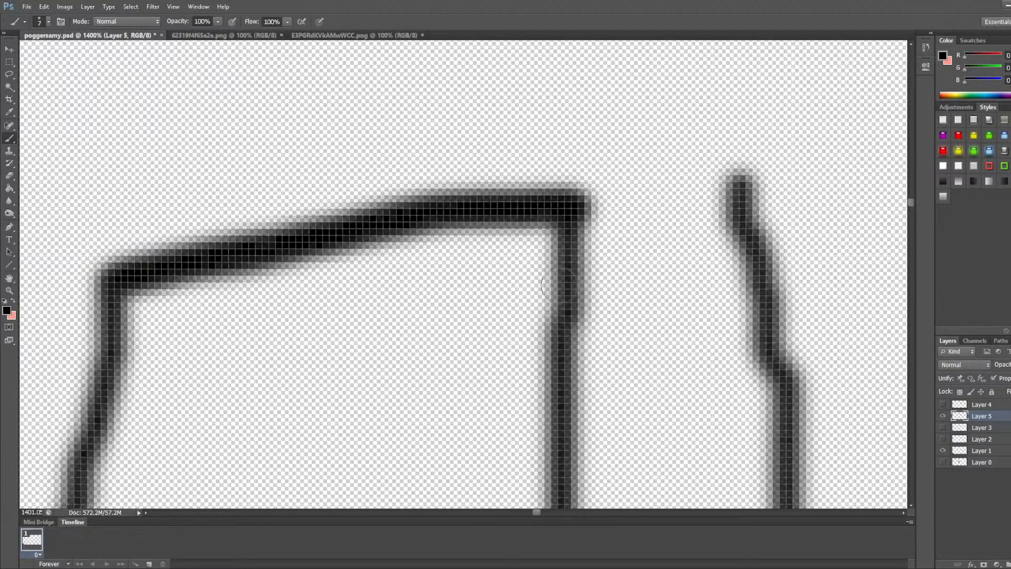
scroll(715, 267, "up", 2)
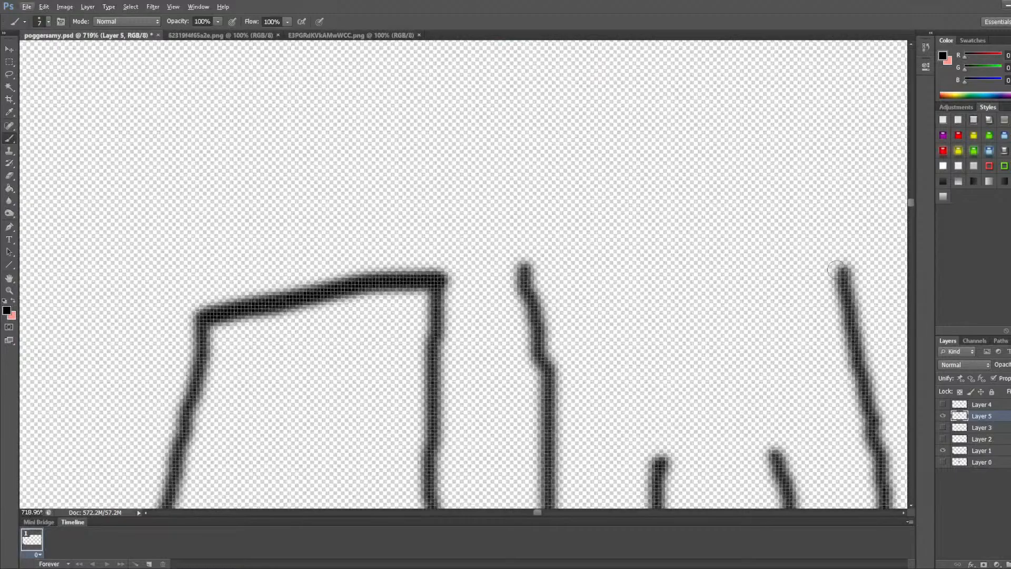
left_click_drag(844, 271, 525, 269)
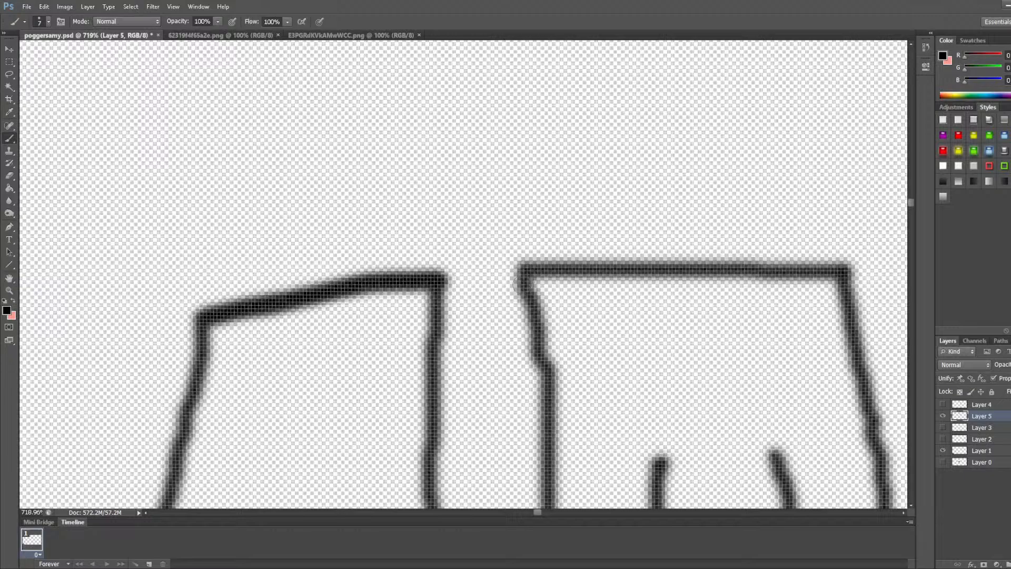
Step: Make Layer 4 and Layer 3 visible again
scroll(523, 284, "down", 3)
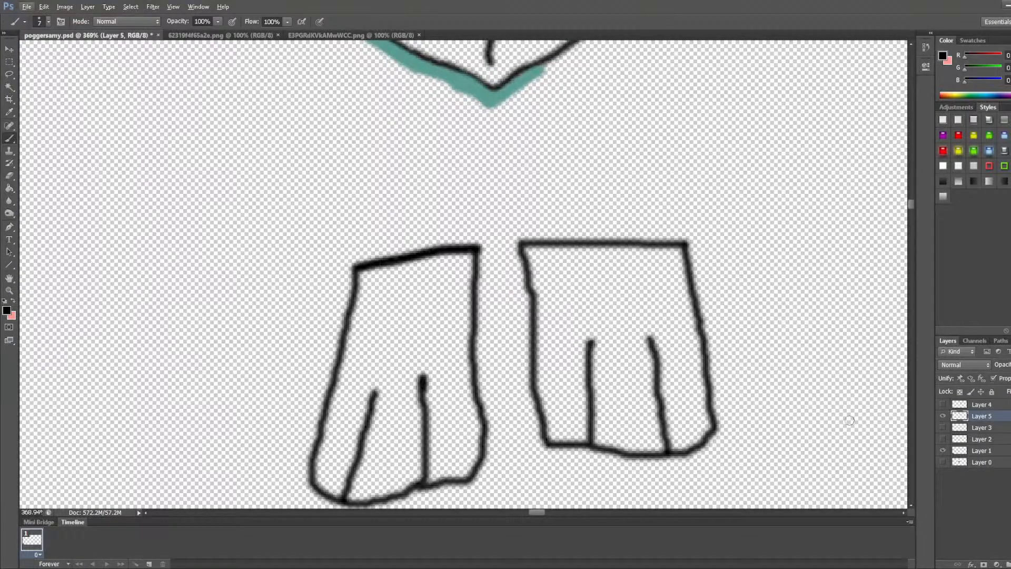
left_click(944, 405)
left_click(943, 428)
left_click(942, 429)
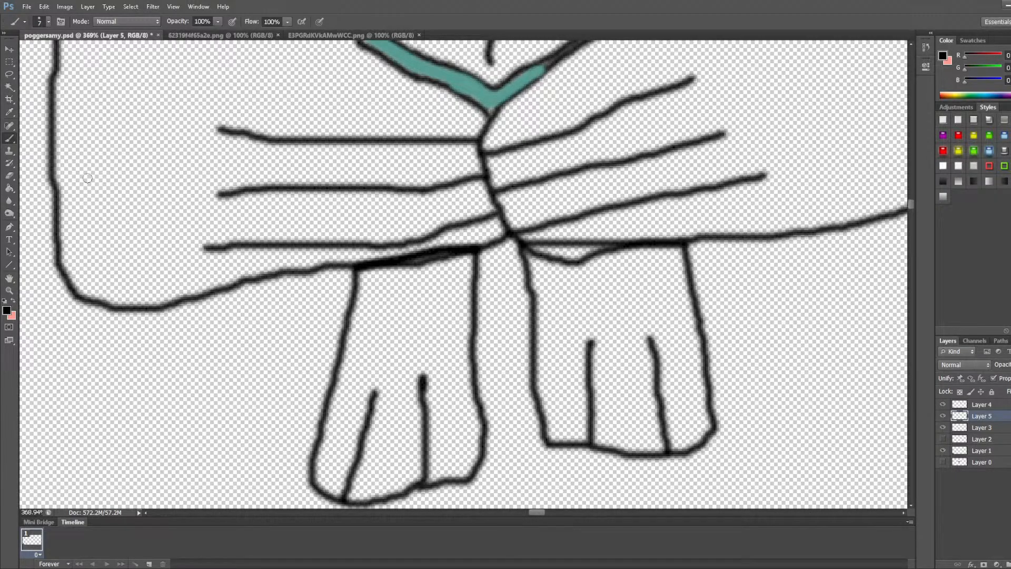
Step: Sample the bright orange of the bird's left-hand foot in the reference image with the Eyedropper as the background colour
left_click(9, 112)
scroll(590, 261, "down", 3)
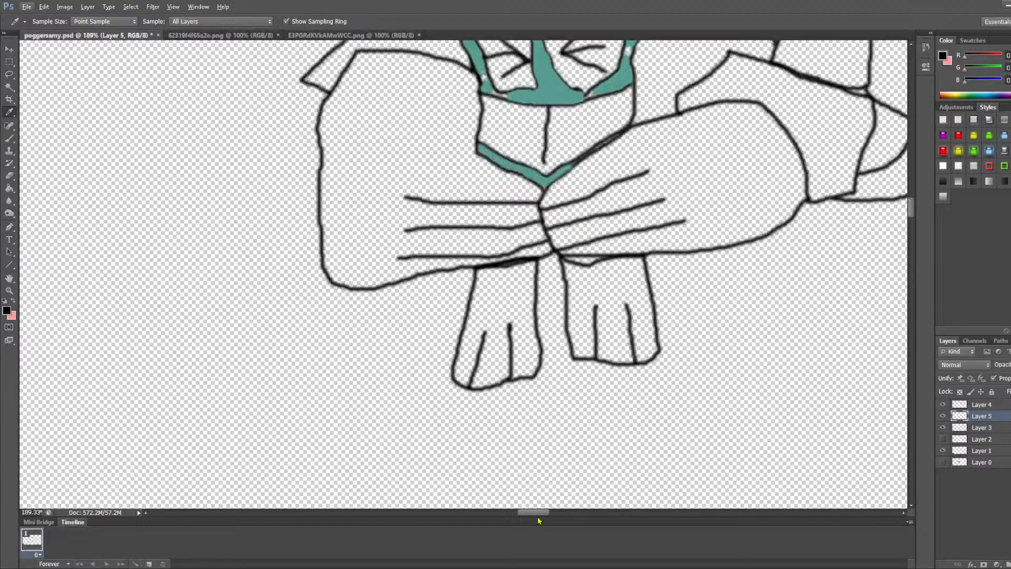
left_click_drag(539, 514, 571, 489)
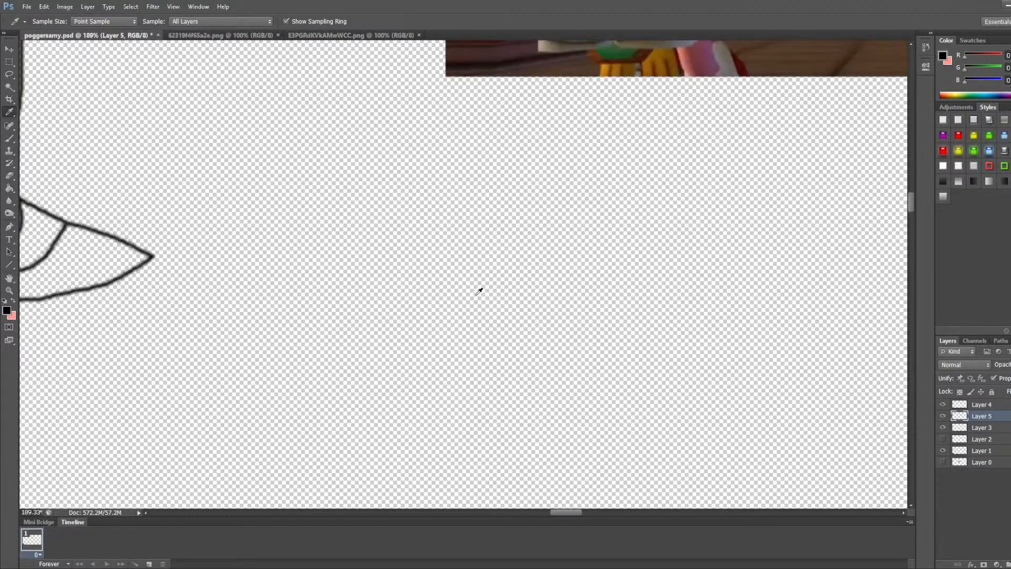
scroll(479, 291, "up", 5)
scroll(722, 350, "up", 5)
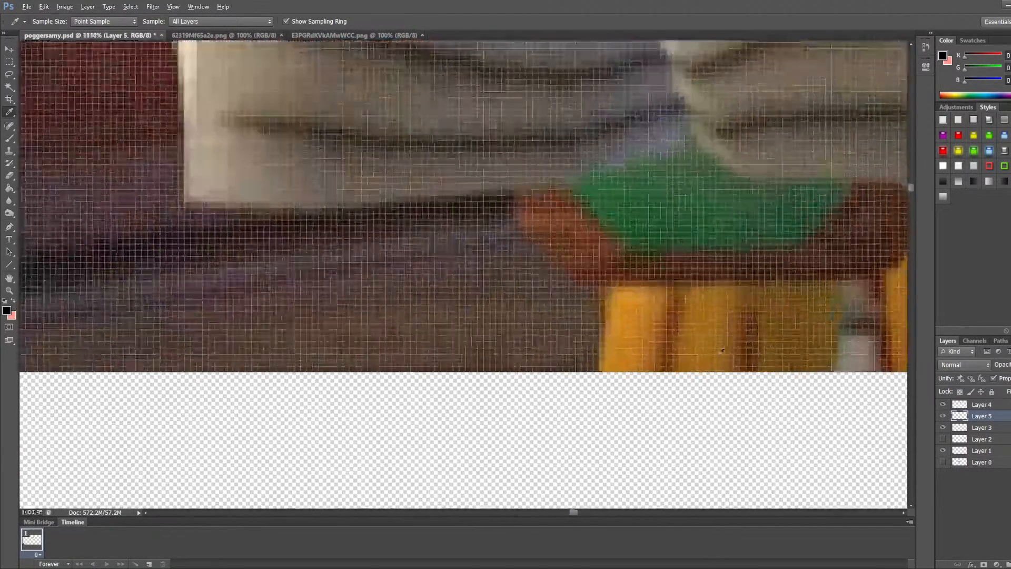
scroll(648, 316, "up", 3)
left_click(518, 299, "alt")
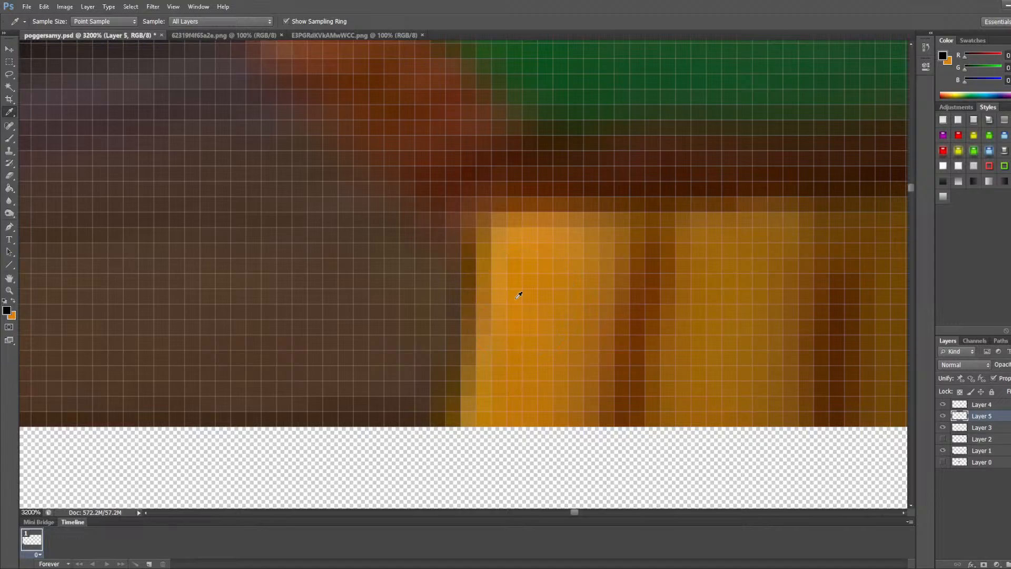
Step: Try filling the closed left-hand foot with the Paint Bucket using the foreground colour, and undo the fill
scroll(518, 296, "down", 6)
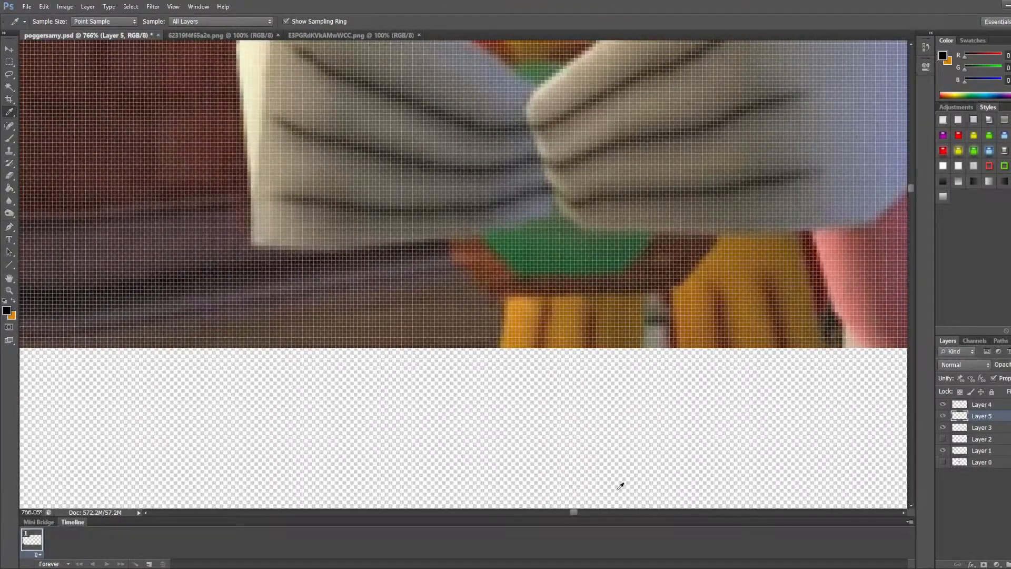
left_click_drag(576, 515, 536, 527)
scroll(391, 361, "down", 3)
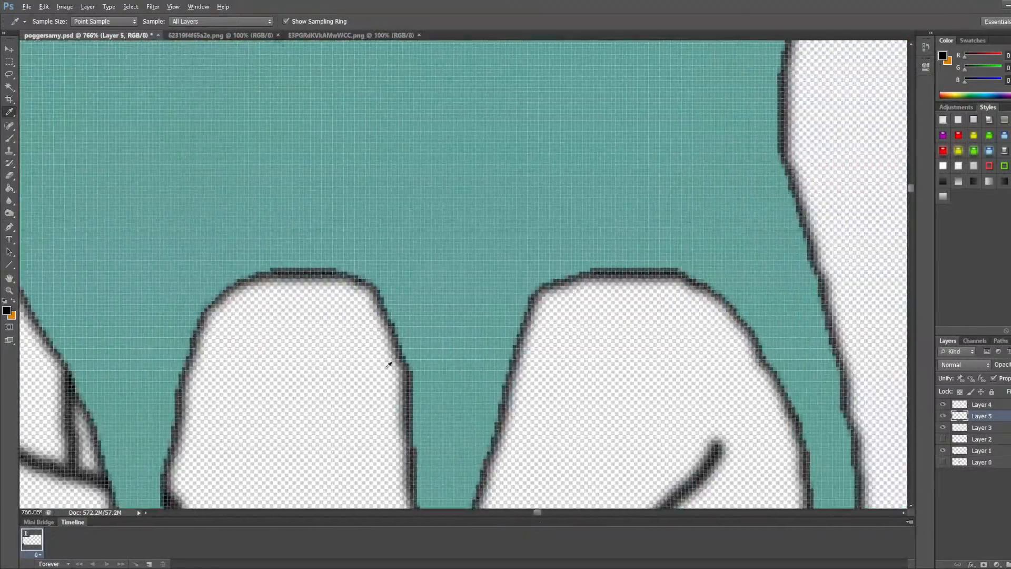
scroll(242, 354, "down", 10)
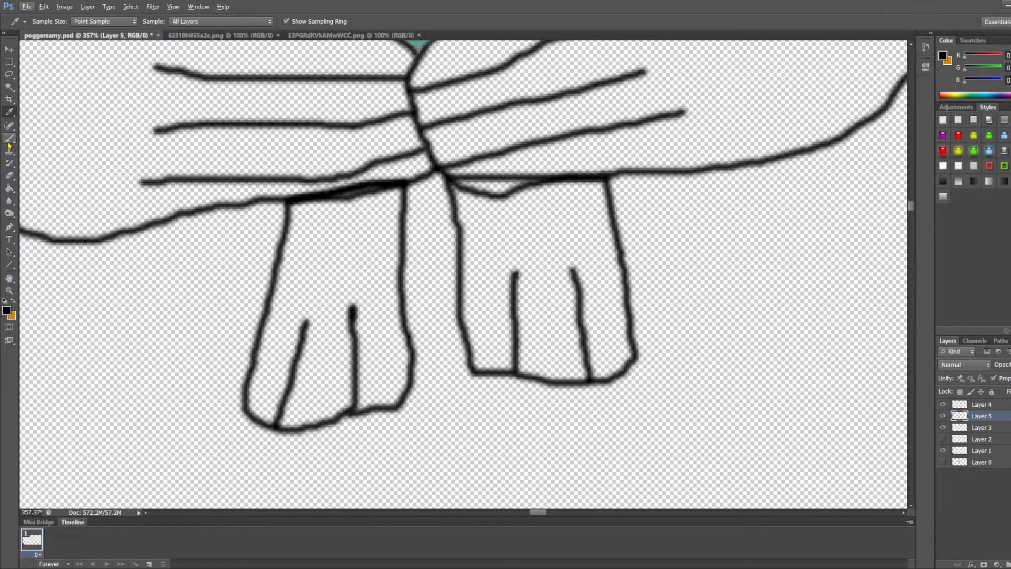
left_click(10, 188)
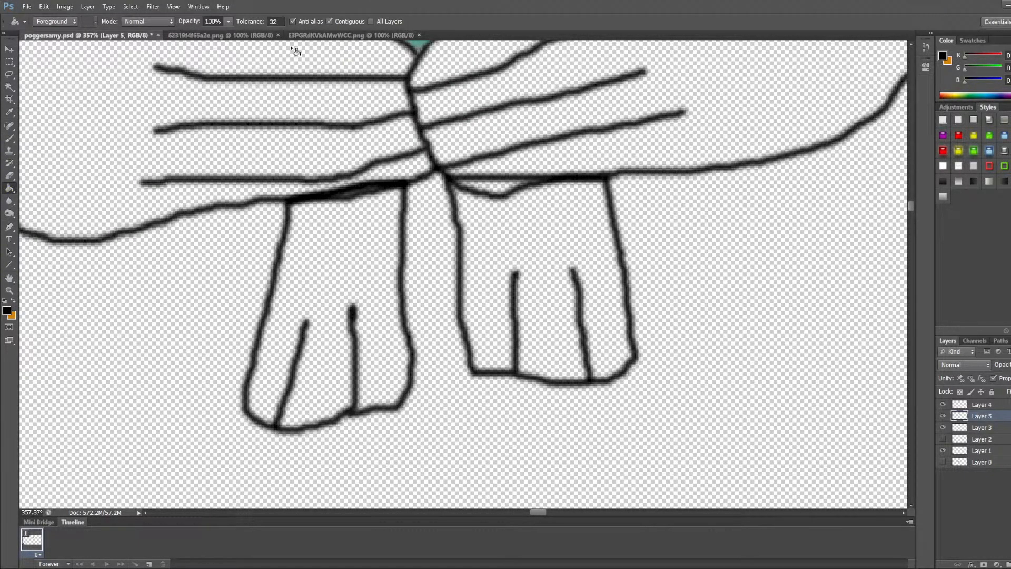
left_click(363, 238)
key("ctrl+z")
Step: Sample the orange of the bird's beak just beneath its left-hand eye in the reference image as the foreground colour
key("alt")
left_click(10, 113)
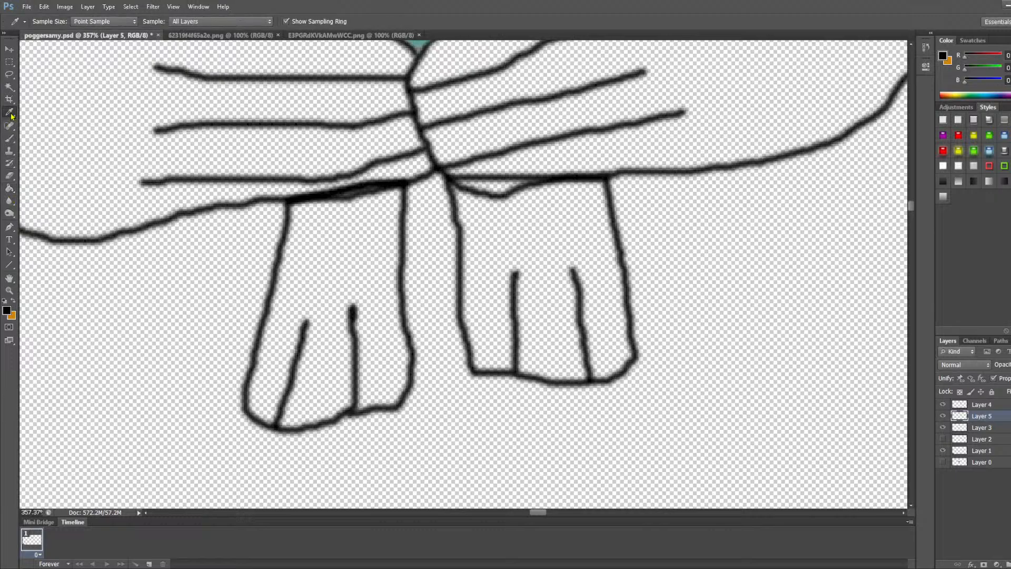
left_click_drag(529, 511, 566, 509)
scroll(507, 330, "down", 3, "alt")
scroll(506, 269, "up", 10)
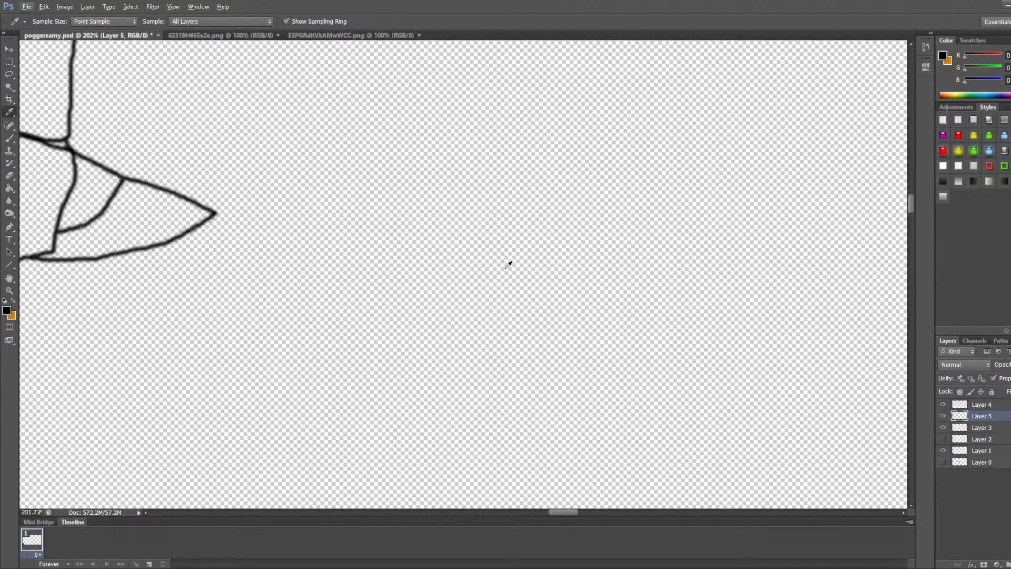
scroll(582, 230, "up", 2)
scroll(690, 251, "up", 6, "alt")
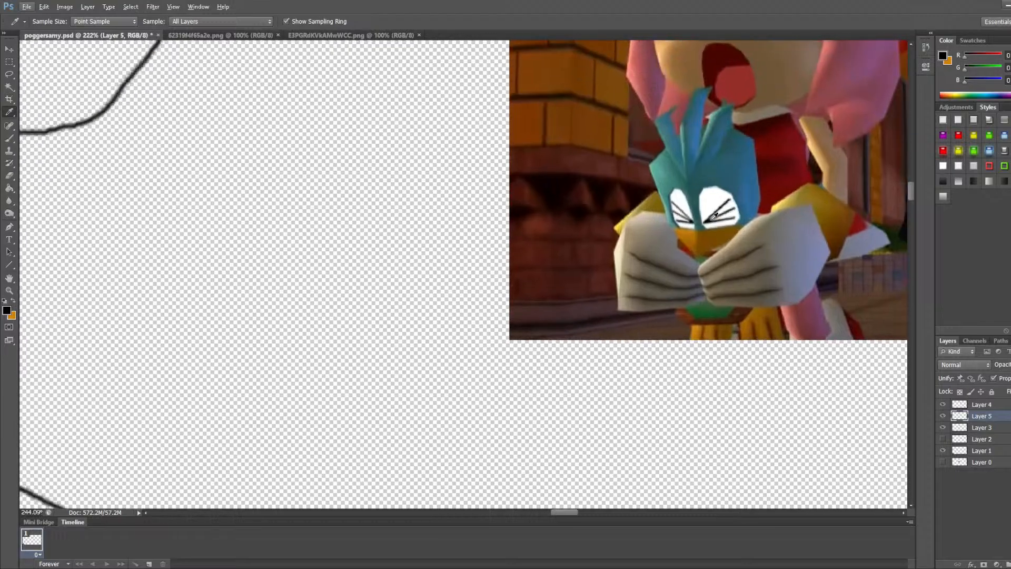
scroll(623, 224, "up", 6, "alt")
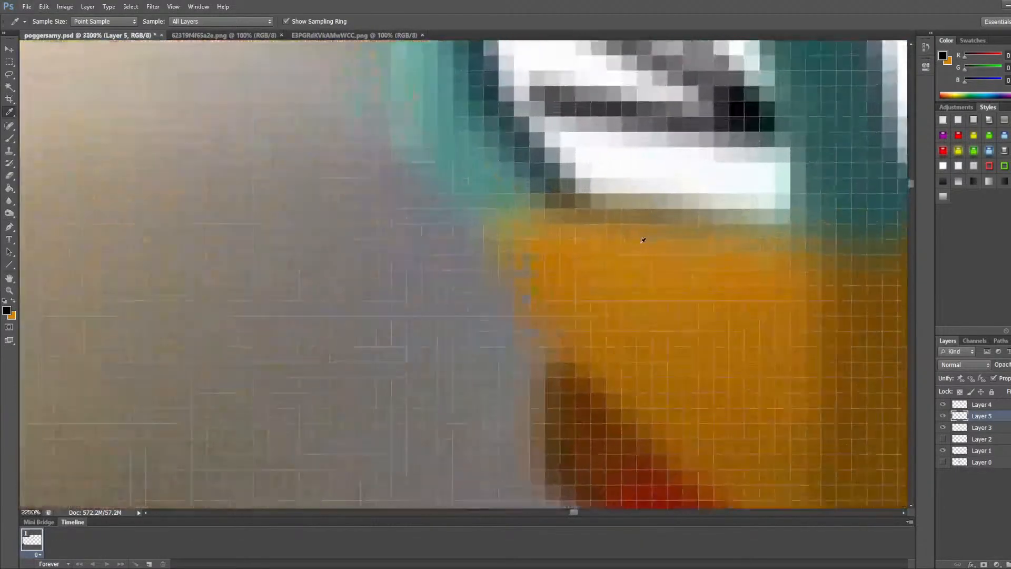
left_click(588, 255)
Step: Fill both of the bird's feet on Layer 5 with the sampled beak orange using the Paint Bucket
scroll(585, 258, "down", 5, "alt")
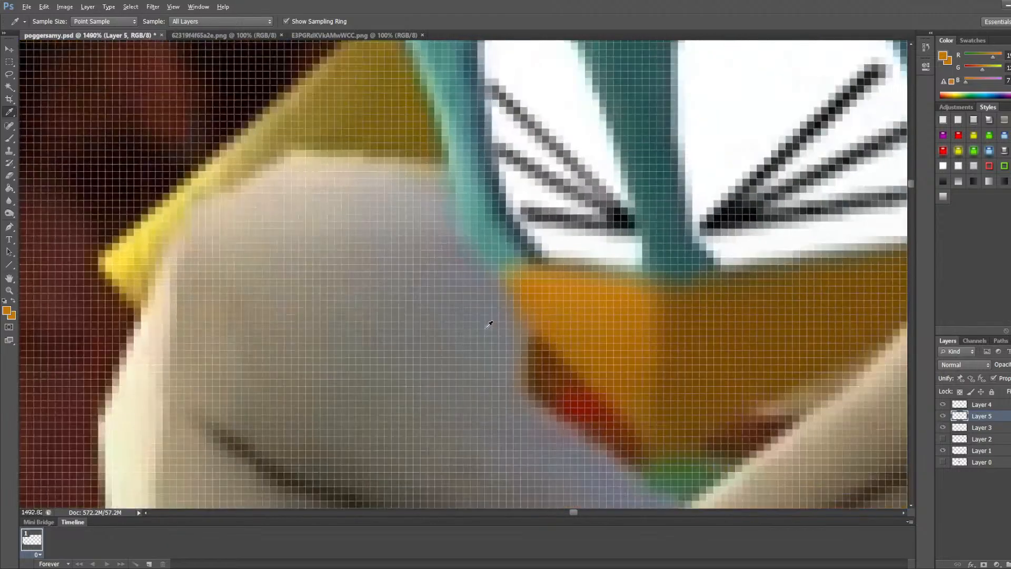
scroll(482, 388, "down", 3, "alt")
left_click_drag(565, 512, 530, 520)
scroll(498, 336, "down", 10)
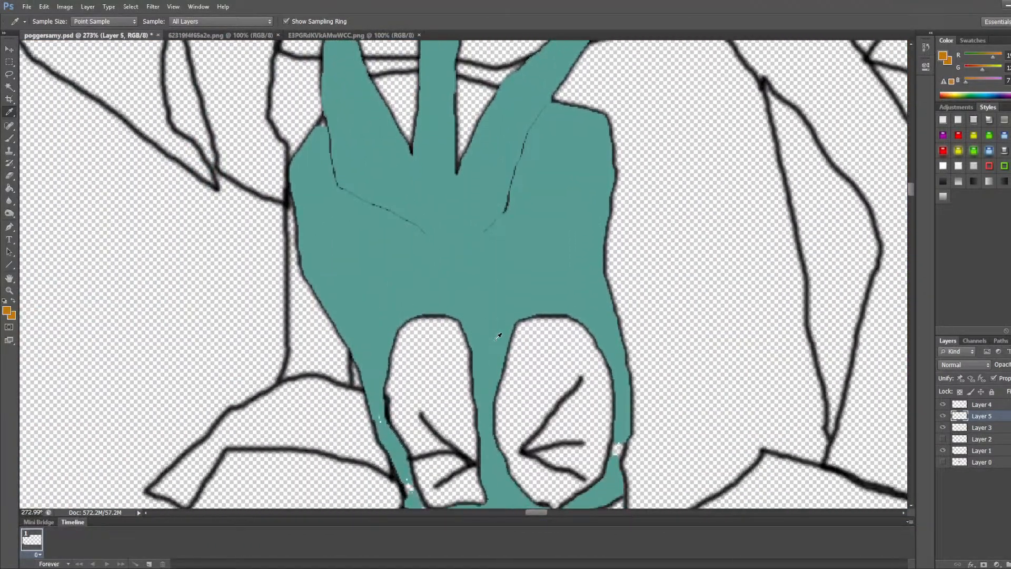
scroll(413, 254, "down", 5)
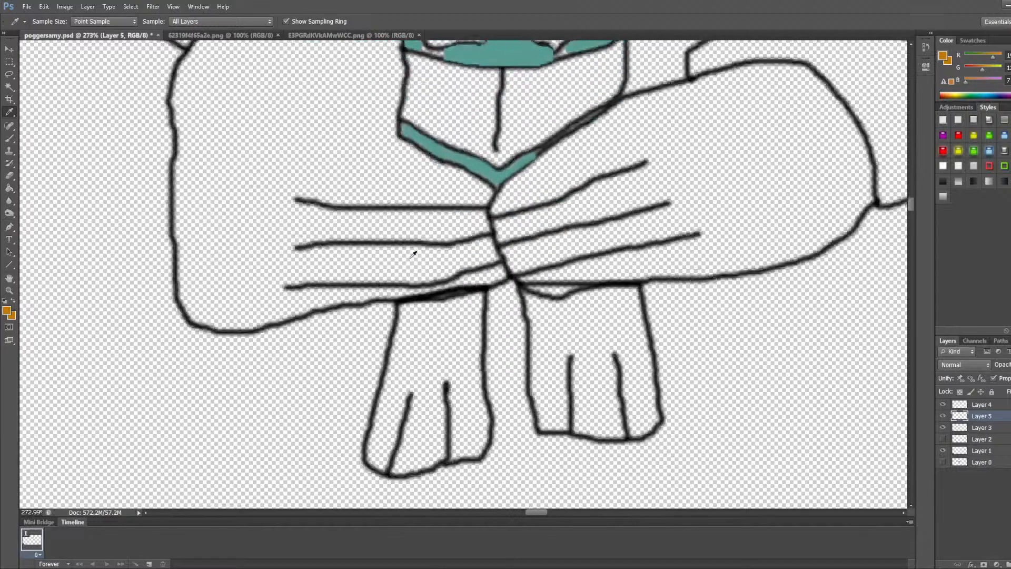
left_click(10, 188)
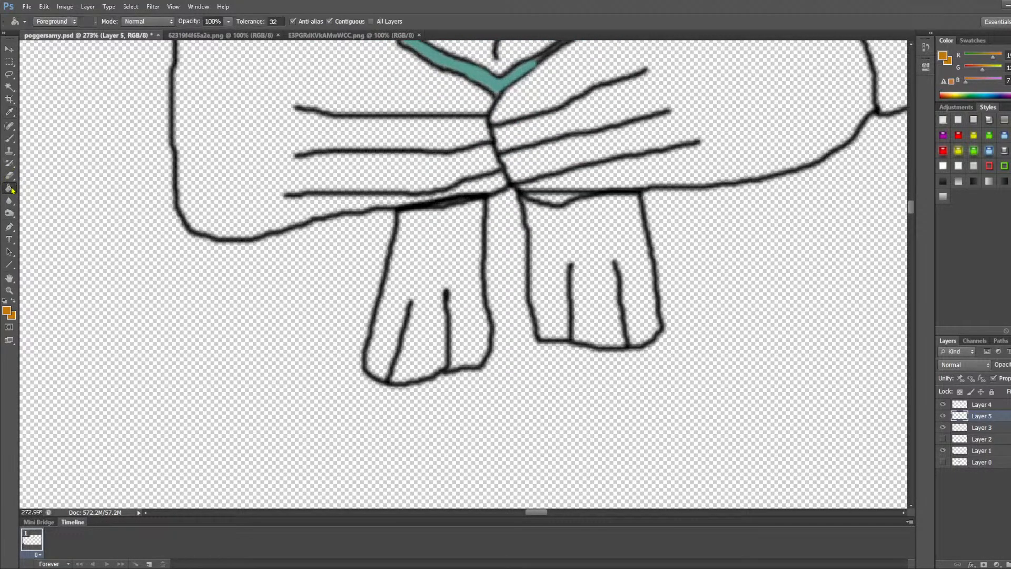
left_click(428, 264)
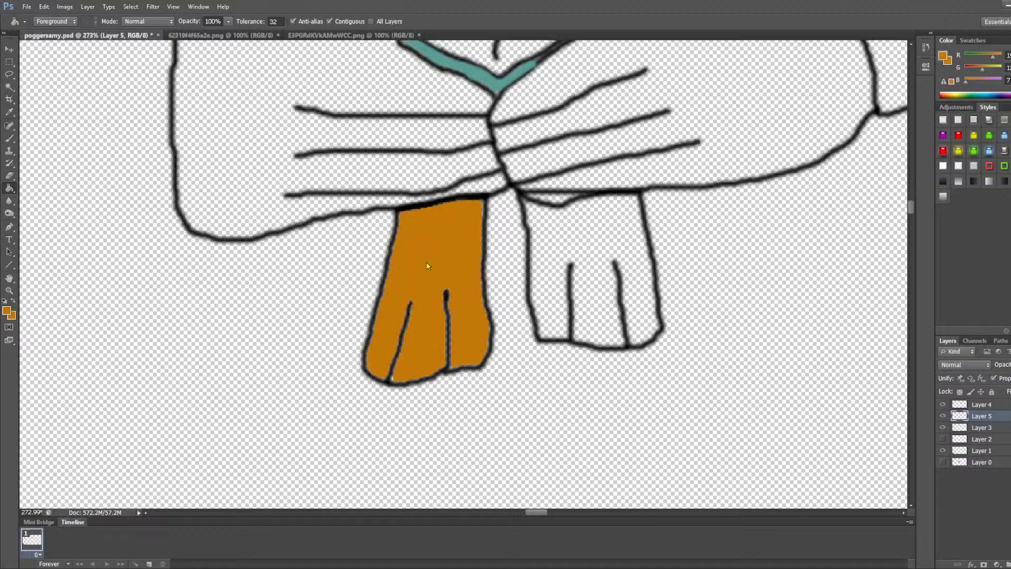
left_click(552, 257)
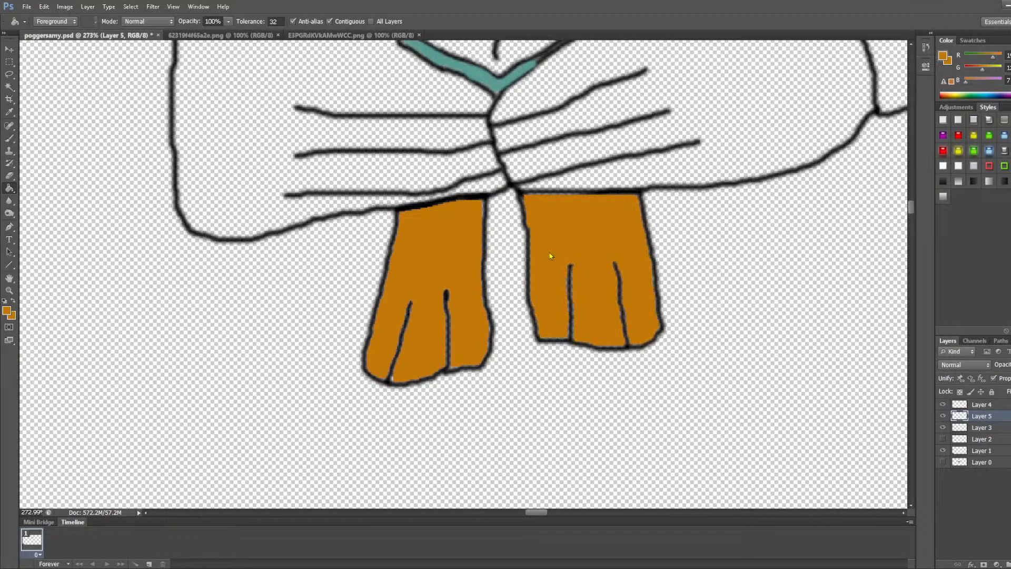
Step: Undo the last Paint Bucket fill at the bird's beak and hide Layer 3
scroll(551, 256, "up", 5)
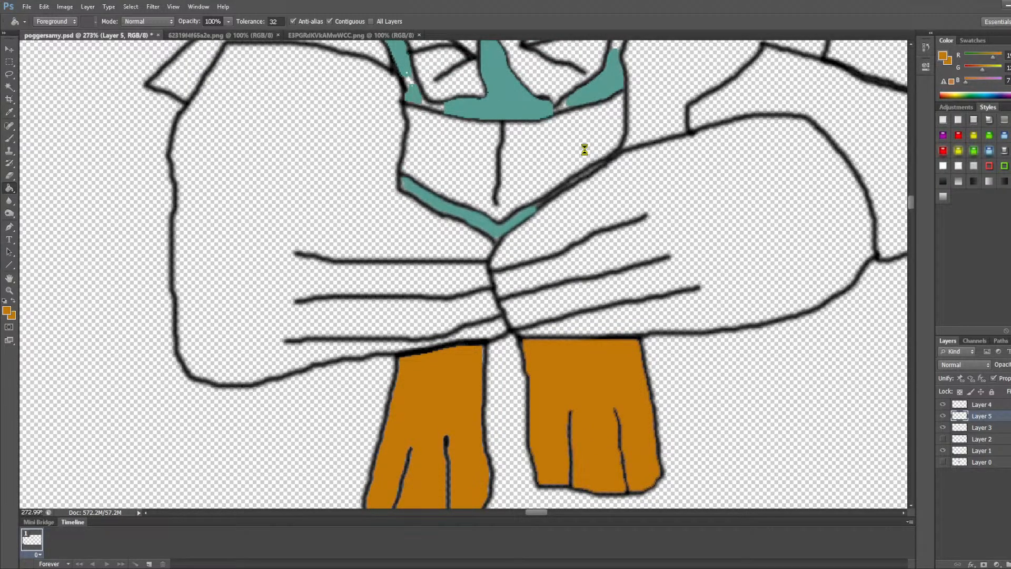
key("ctrl+z")
left_click(943, 428)
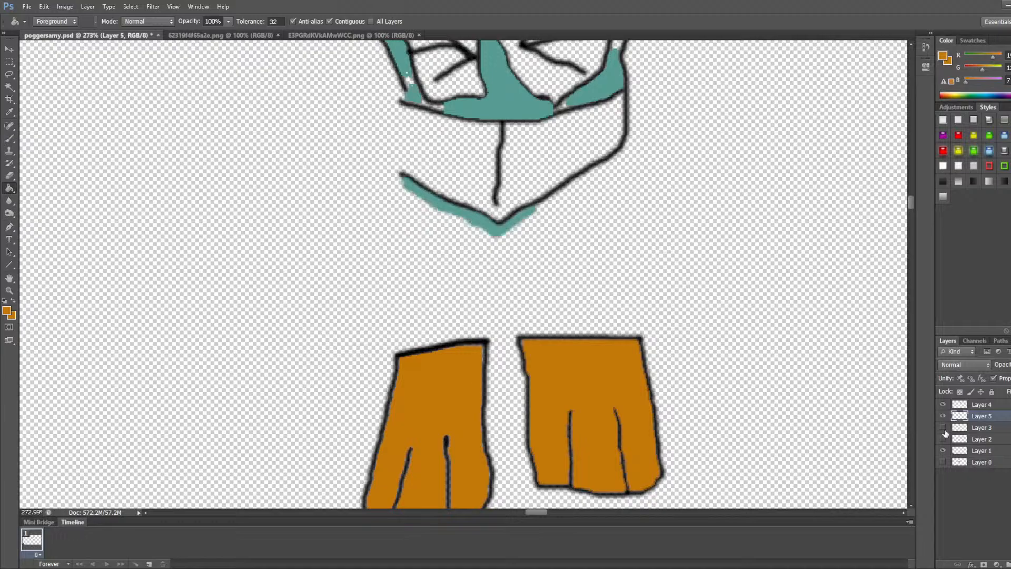
Step: Sample the black of the line art and brush in the missing left-hand edge of the bird's beak
left_click(10, 138)
scroll(445, 95, "up", 3)
scroll(234, 135, "up", 4)
scroll(460, 108, "up", 2)
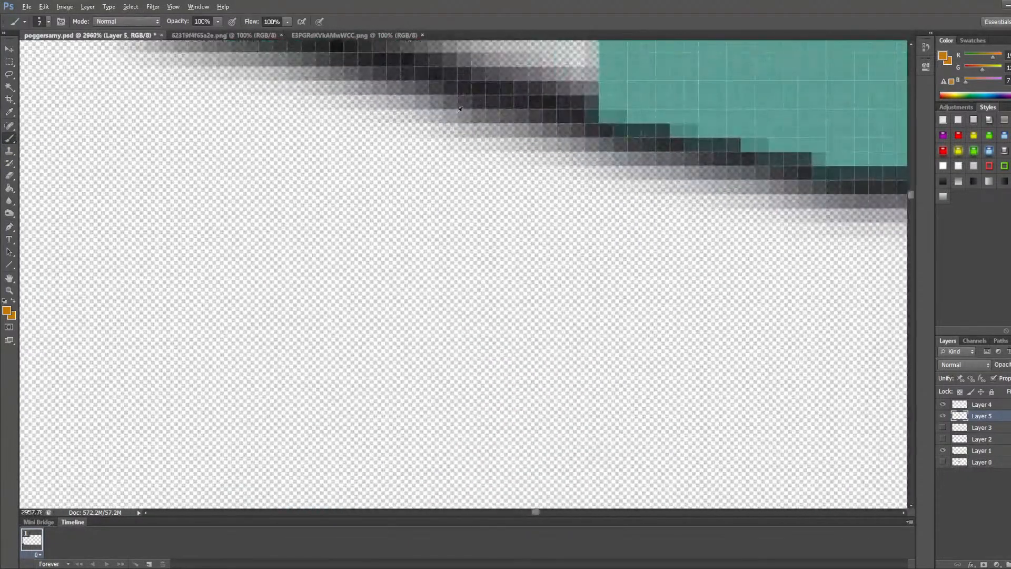
left_click(554, 99, "alt")
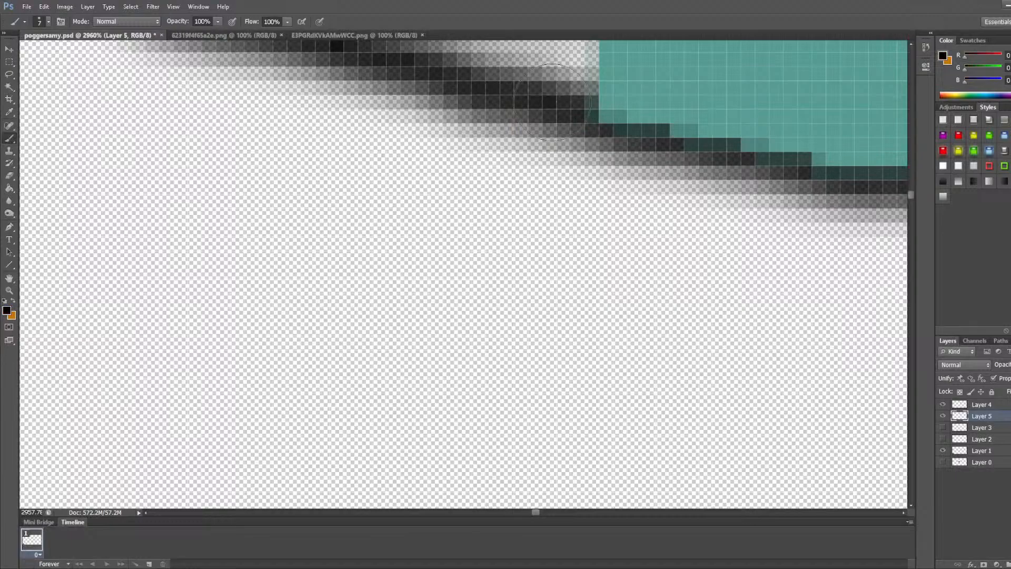
scroll(554, 100, "down", 5)
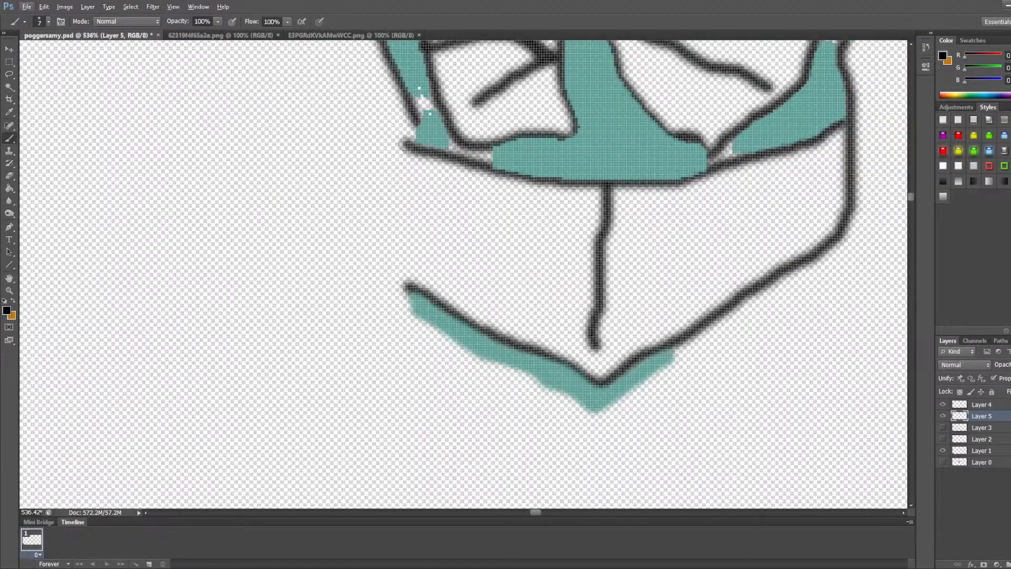
left_click_drag(404, 144, 413, 283)
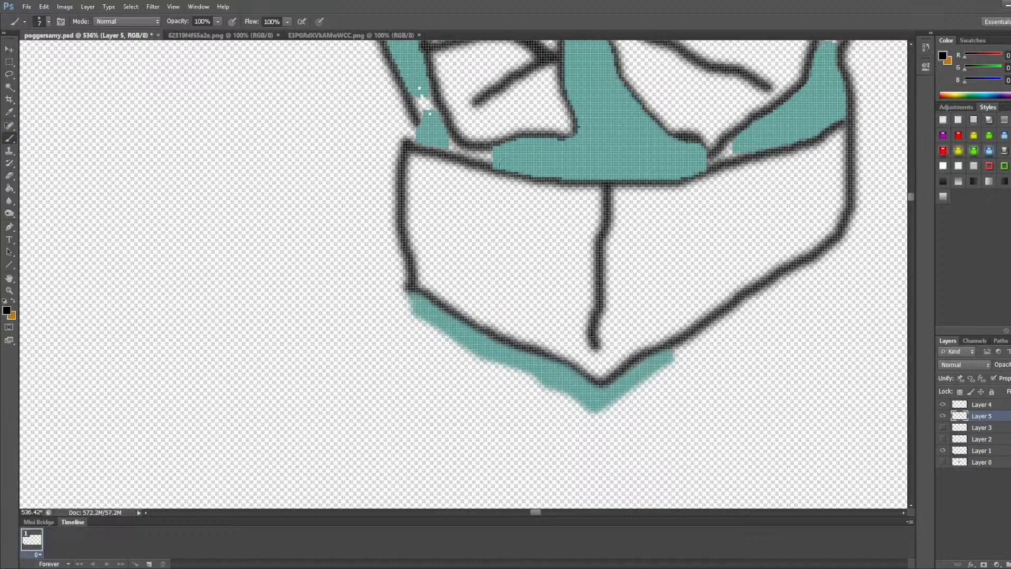
Step: Retrace the two curved forehead lines below the outer crest feathers in black with the Brush
scroll(318, 148, "up", 5)
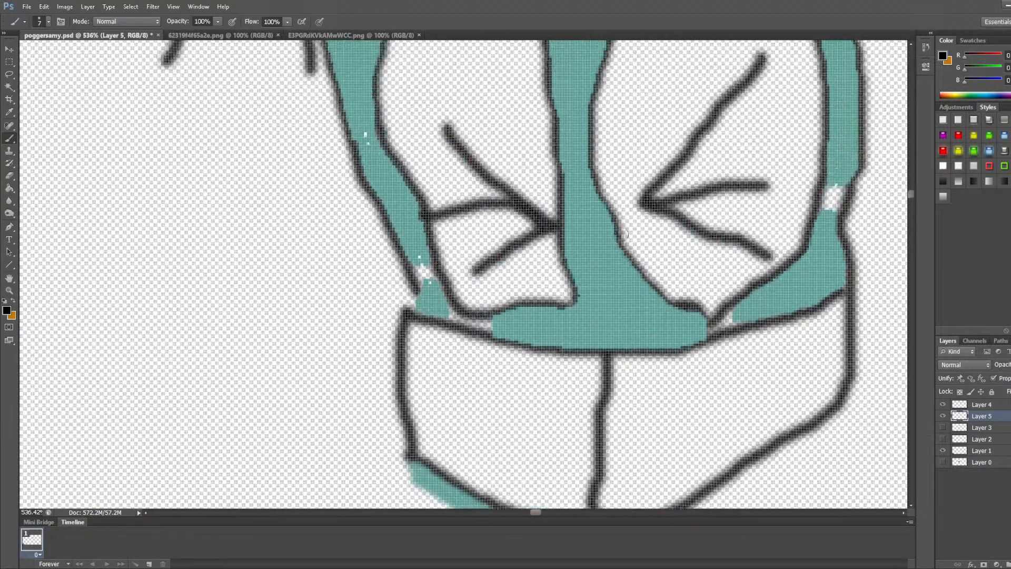
mouse_move(677, 318)
left_mouse_down()
mouse_move(613, 242)
mouse_move(597, 166)
left_mouse_up()
scroll(597, 166, "up", 1)
scroll(597, 165, "up", 15)
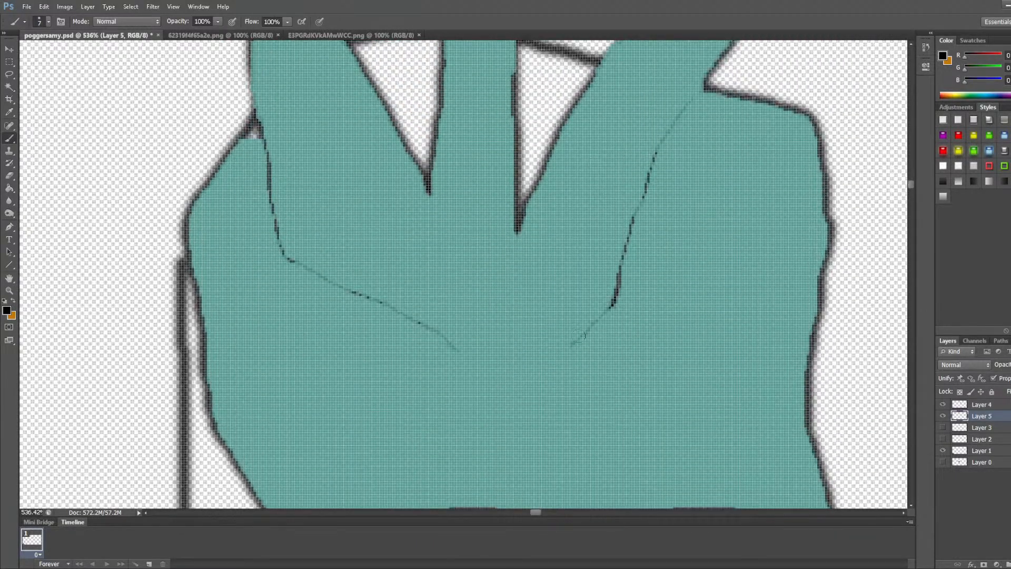
mouse_move(573, 344)
left_mouse_down()
mouse_move(617, 295)
mouse_move(633, 210)
mouse_move(667, 134)
mouse_move(705, 90)
left_mouse_up()
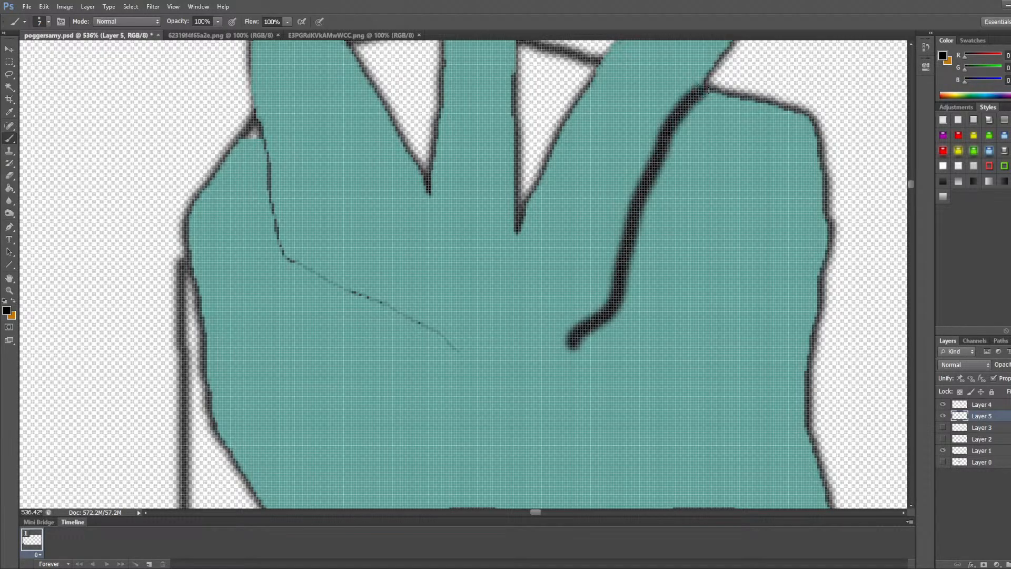
mouse_move(460, 353)
left_mouse_down()
mouse_move(439, 327)
mouse_move(316, 273)
mouse_move(274, 241)
mouse_move(236, 129)
left_mouse_up()
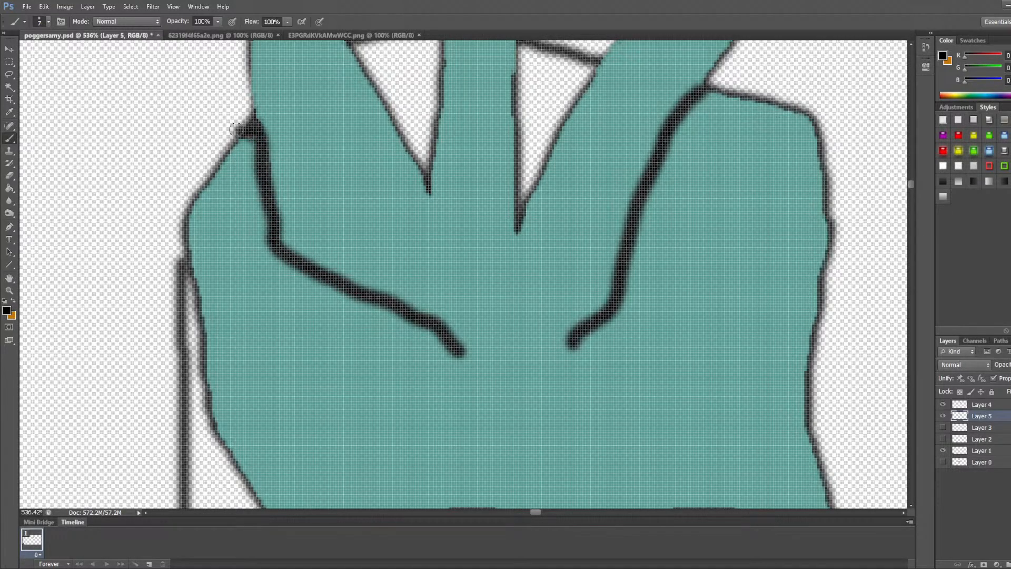
Step: Retrace the outlines of the central and right-hand crest feathers in black, continuing along the head's upper right-hand edge
scroll(490, 335, "up", 5)
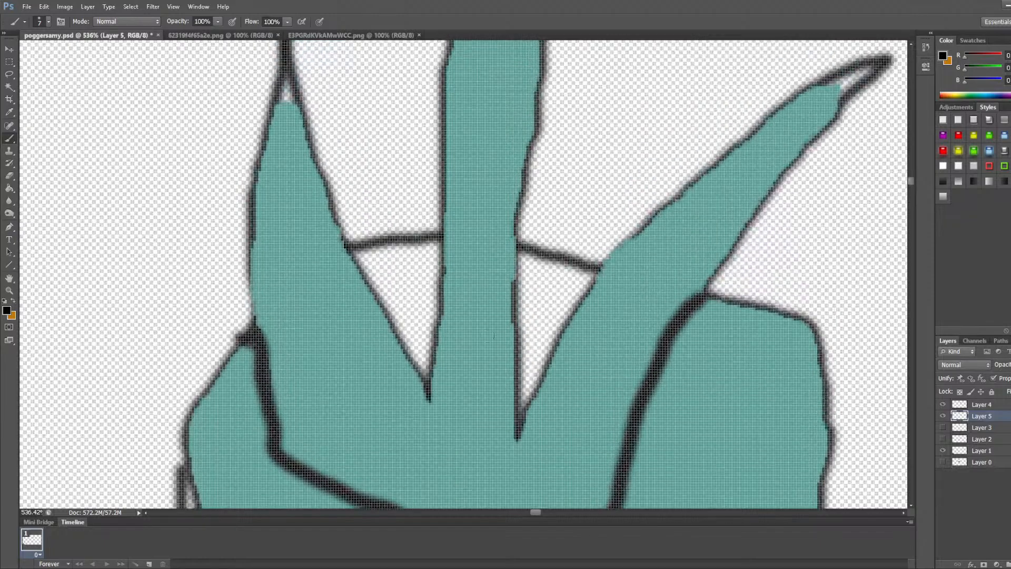
mouse_move(519, 427)
left_mouse_down()
mouse_move(512, 219)
mouse_move(534, 159)
mouse_move(541, 69)
left_mouse_up()
scroll(356, 185, "up", 2)
scroll(481, 244, "up", 2)
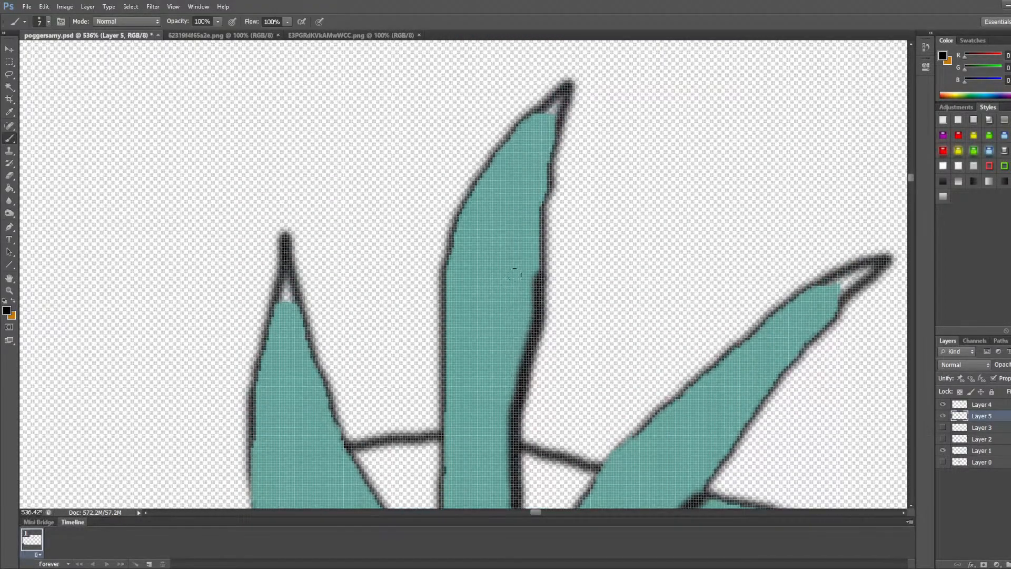
mouse_move(542, 277)
left_mouse_down()
mouse_move(566, 85)
mouse_move(515, 135)
mouse_move(447, 241)
mouse_move(436, 306)
mouse_move(446, 466)
mouse_move(441, 513)
left_mouse_up()
scroll(779, 253, "down", 2)
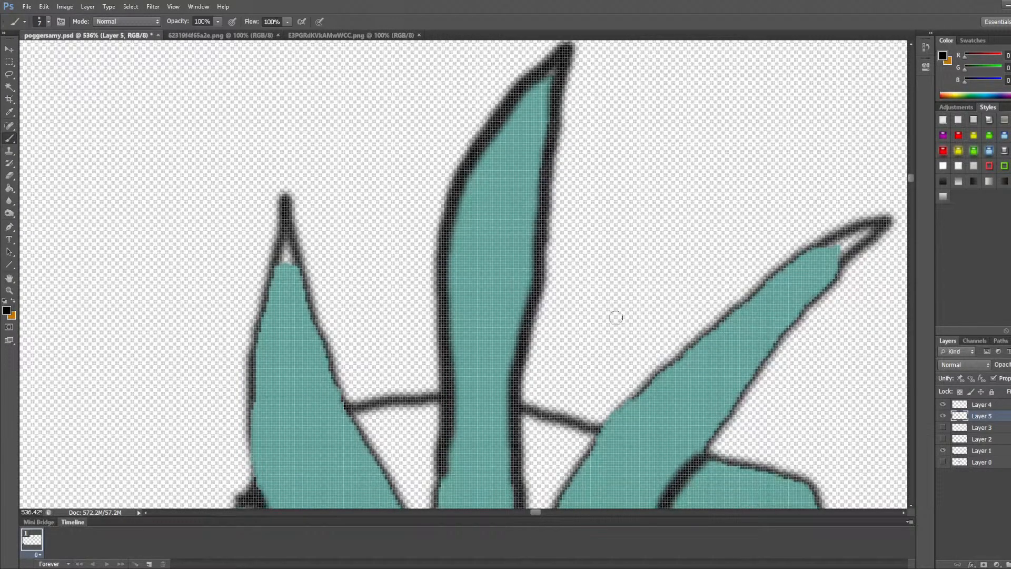
scroll(615, 317, "down", 4)
mouse_move(527, 473)
left_mouse_down()
mouse_move(548, 402)
mouse_move(602, 313)
mouse_move(764, 164)
mouse_move(822, 125)
mouse_move(862, 123)
mouse_move(708, 342)
mouse_move(803, 365)
mouse_move(823, 387)
mouse_move(838, 508)
left_mouse_up()
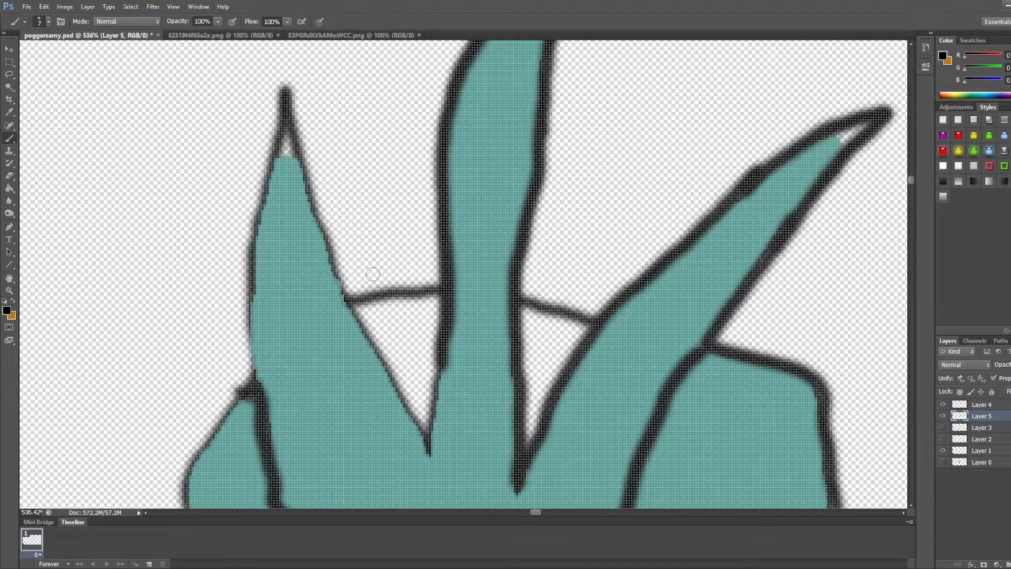
Step: Retrace the left-hand crest feather's outline in black, down to its junction with the central feather
scroll(338, 232, "down", 3)
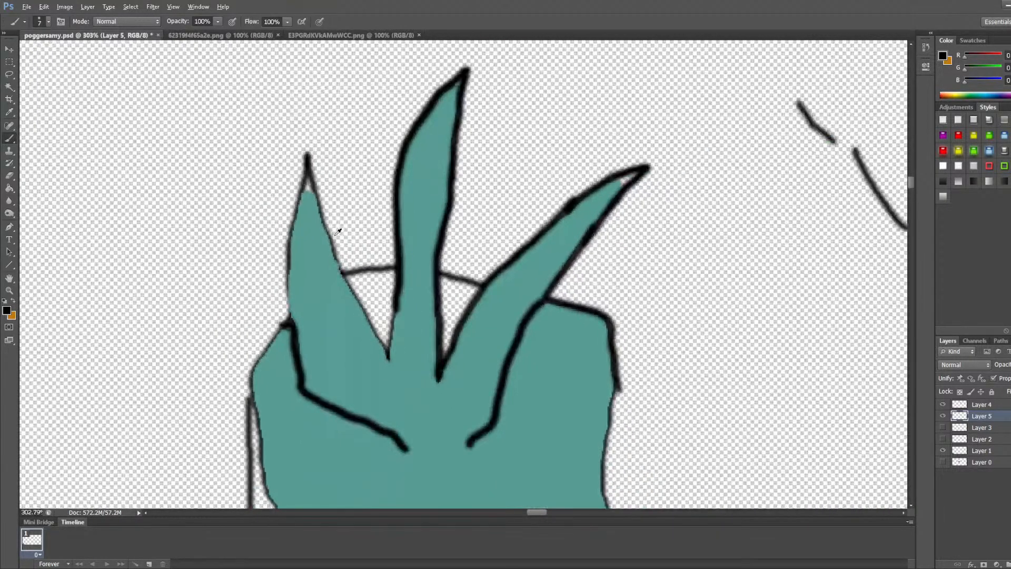
scroll(296, 316, "up", 4)
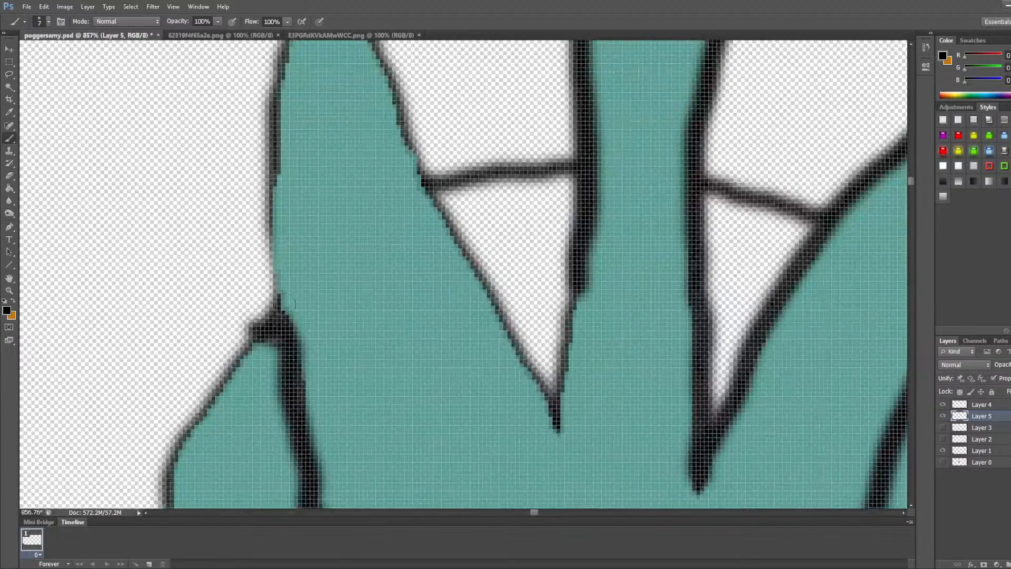
mouse_move(285, 304)
left_mouse_down()
mouse_move(271, 239)
mouse_move(274, 87)
left_mouse_up()
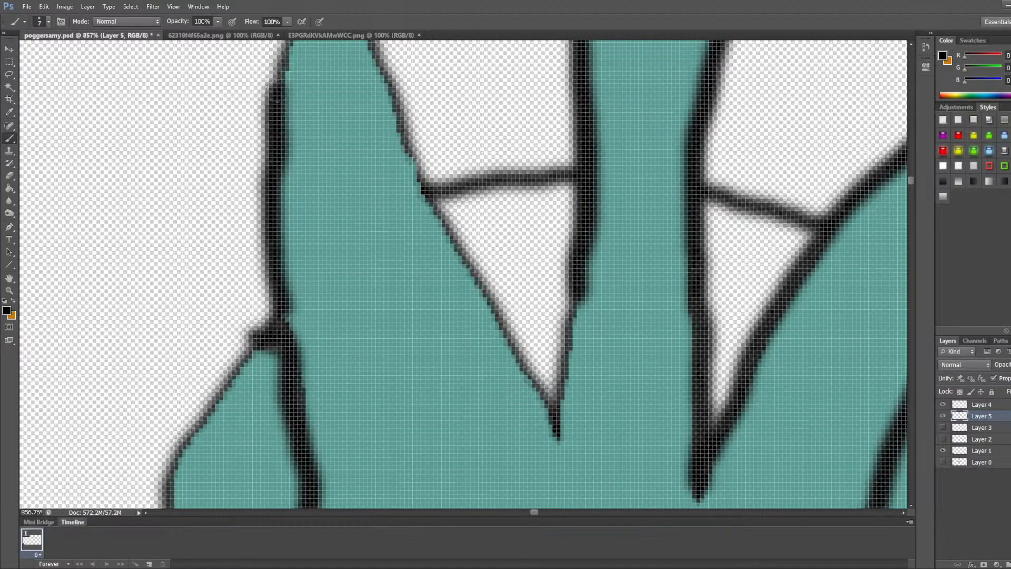
scroll(275, 87, "up", 3)
mouse_move(276, 197)
left_mouse_down()
mouse_move(280, 146)
mouse_move(308, 78)
left_mouse_up()
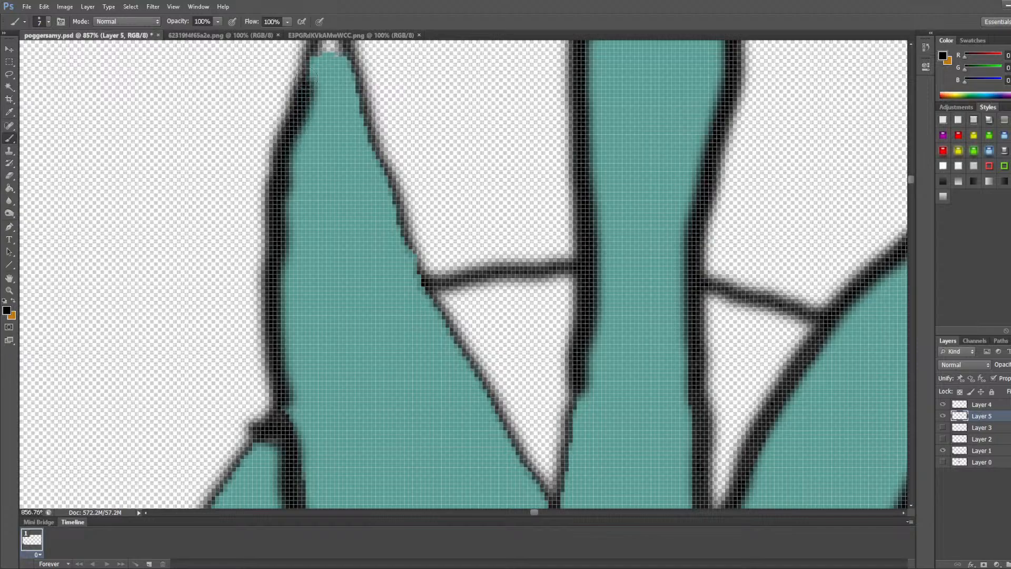
scroll(308, 78, "up", 2)
mouse_move(312, 154)
left_mouse_down()
mouse_move(327, 70)
mouse_move(332, 109)
mouse_move(391, 245)
mouse_move(411, 347)
mouse_move(506, 494)
left_mouse_up()
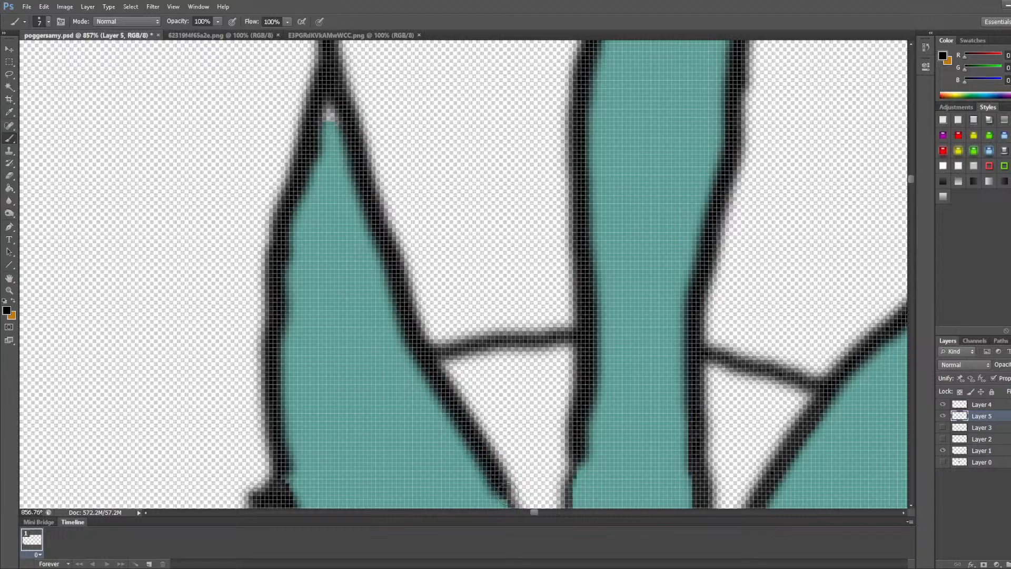
scroll(516, 450, "down", 4)
mouse_move(517, 375)
left_mouse_down()
mouse_move(550, 454)
mouse_move(574, 338)
left_mouse_up()
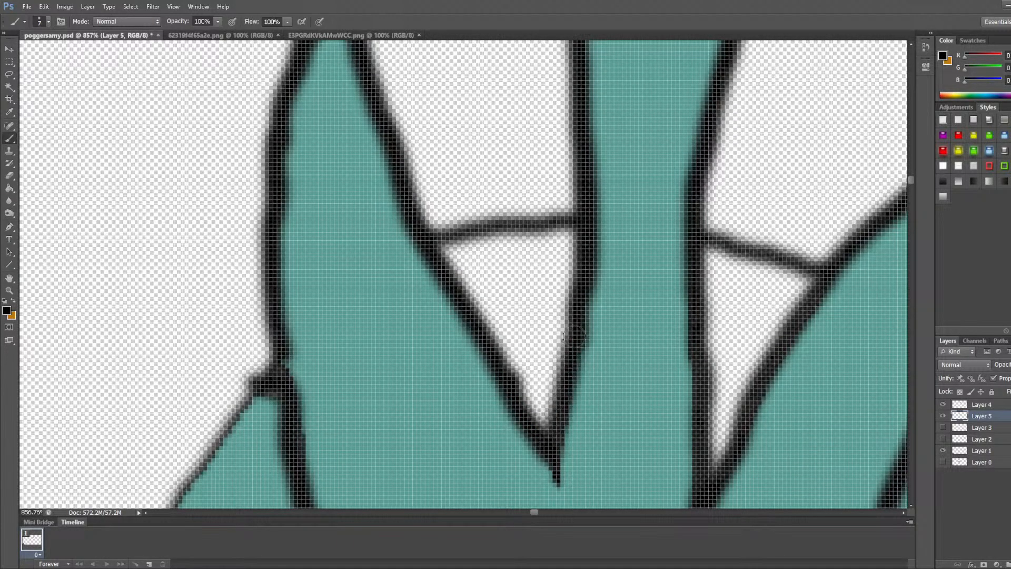
Step: Retrace the upper left-hand edge of the bird's head in black, from the feather base to the vertical line
scroll(516, 359, "down", 7)
scroll(394, 234, "down", 1)
scroll(394, 234, "down", 4)
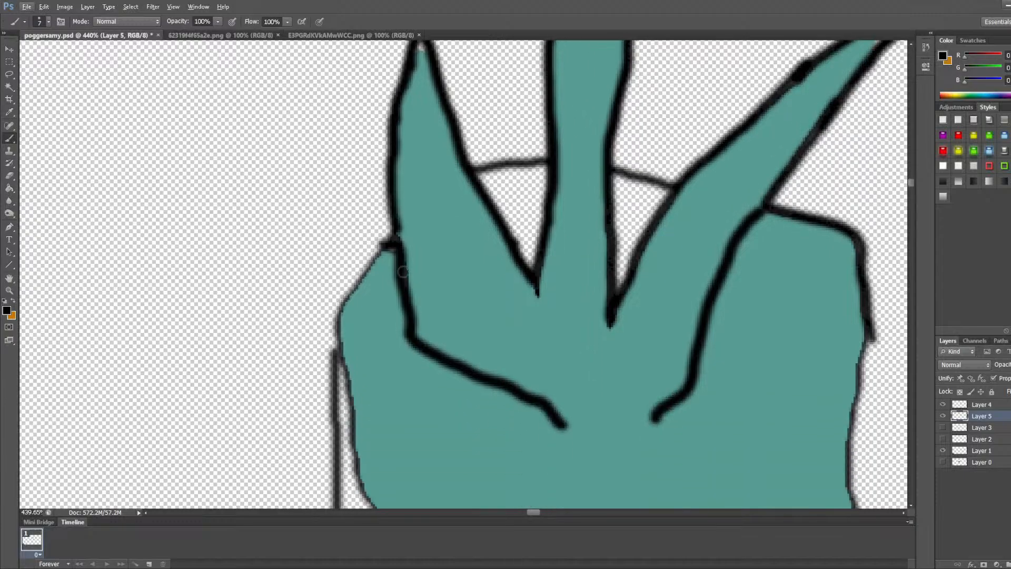
mouse_move(385, 223)
left_mouse_down()
mouse_move(339, 290)
mouse_move(335, 329)
left_mouse_up()
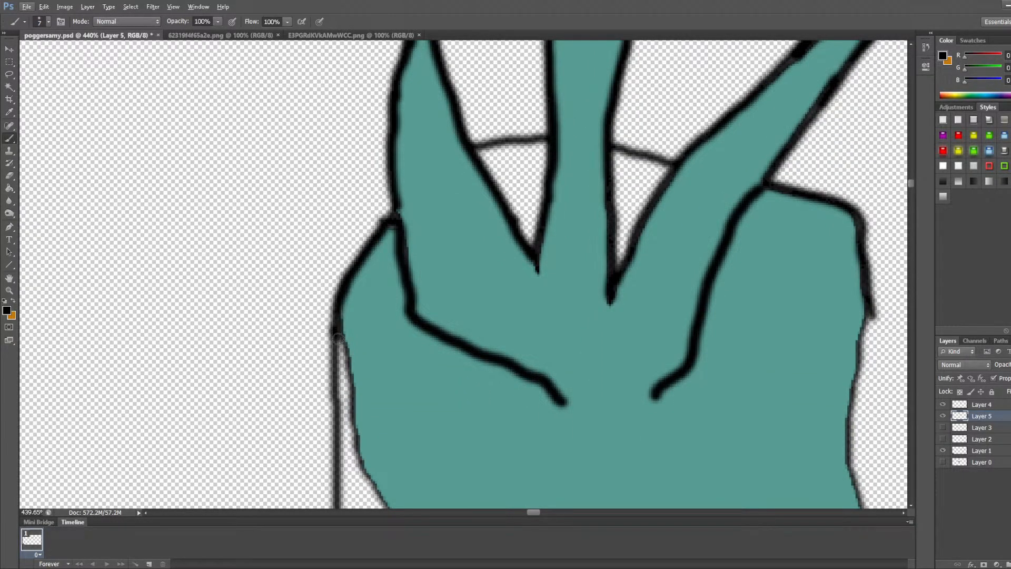
Step: Make Layer 3 visible again
scroll(338, 337, "down", 10)
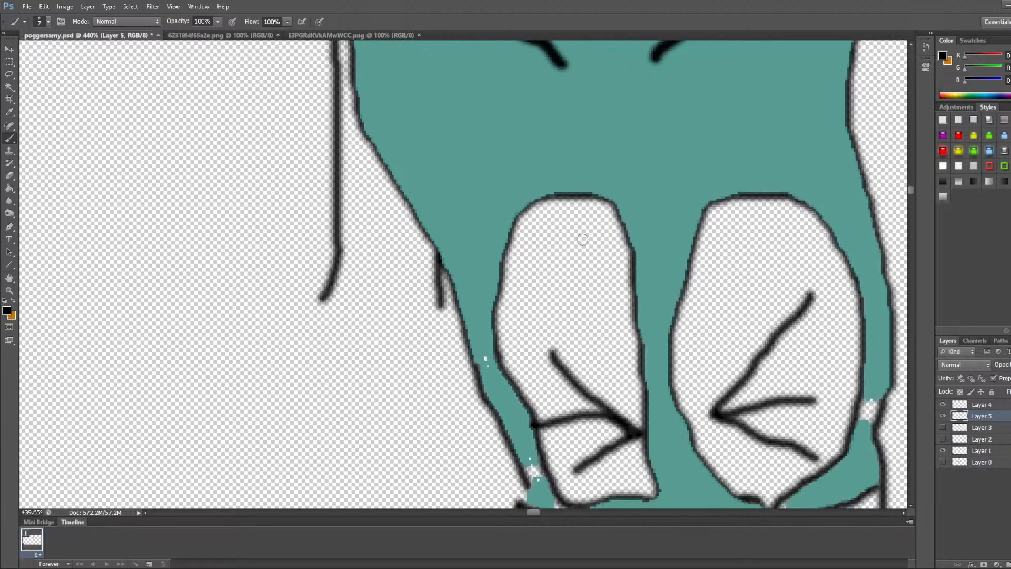
scroll(582, 239, "down", 5)
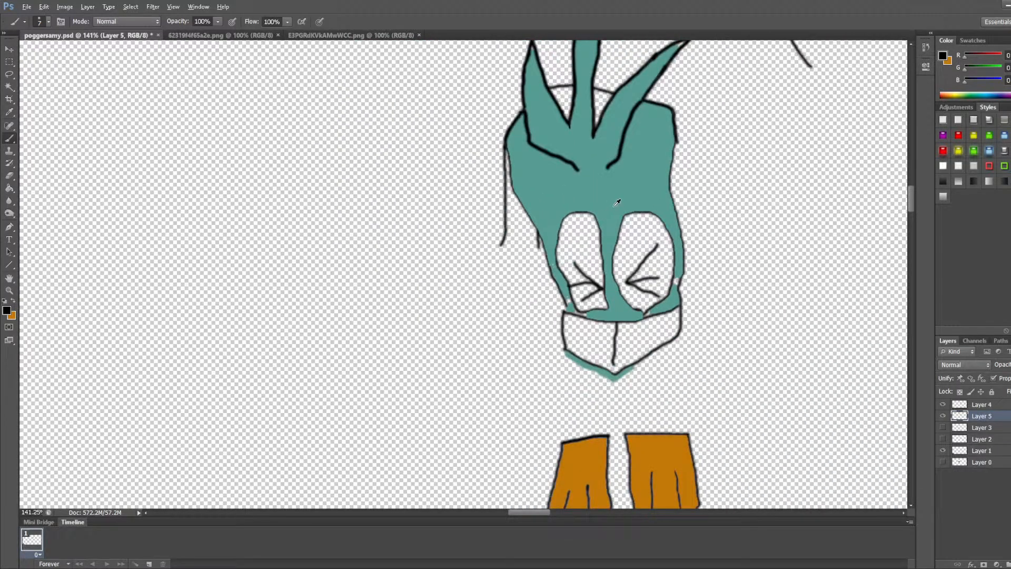
scroll(699, 297, "up", 1)
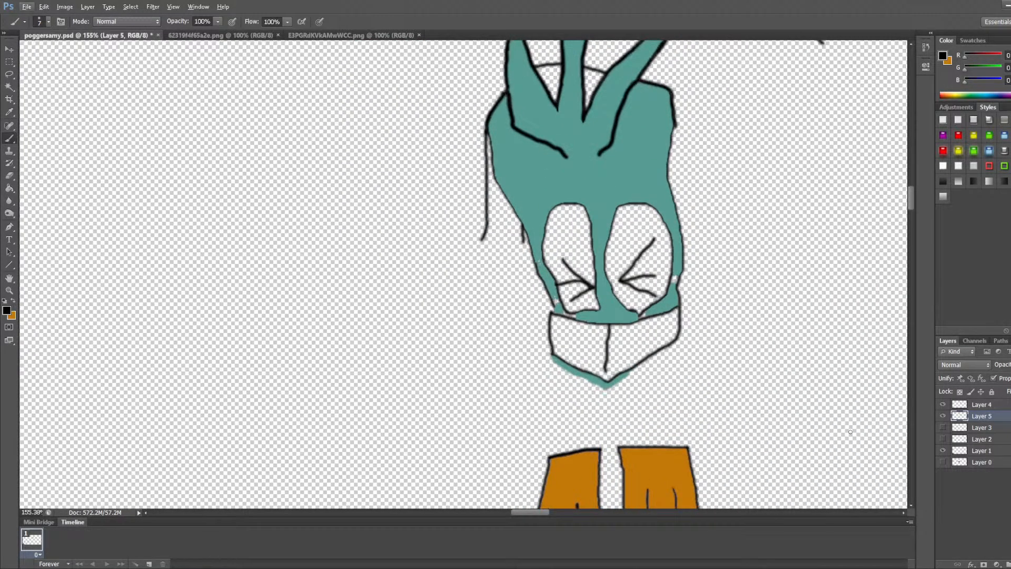
left_click(942, 427)
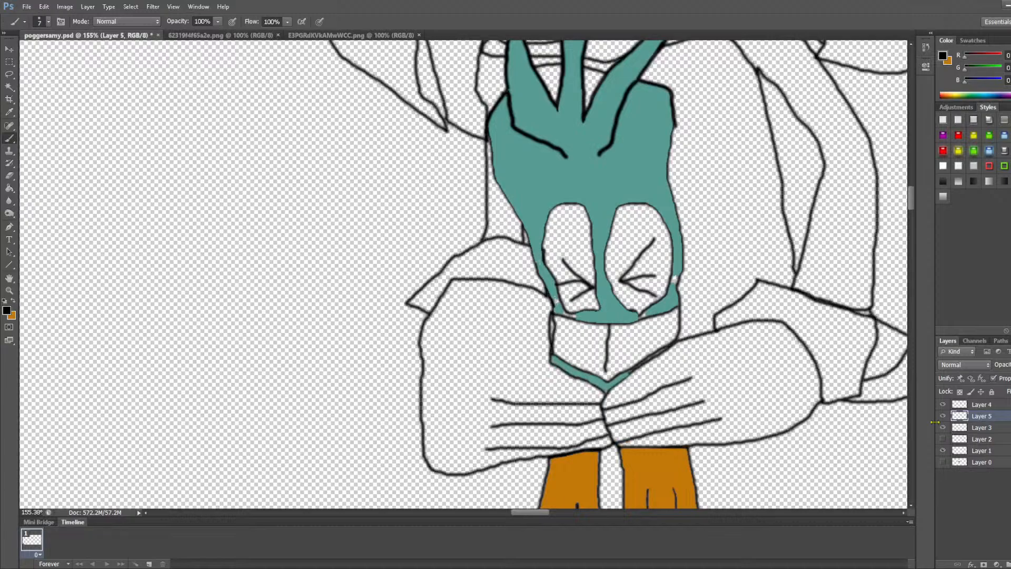
Step: Sample the teal of the bird's head and fill the two empty gaps between the crest feathers with it
scroll(730, 255, "up", 5)
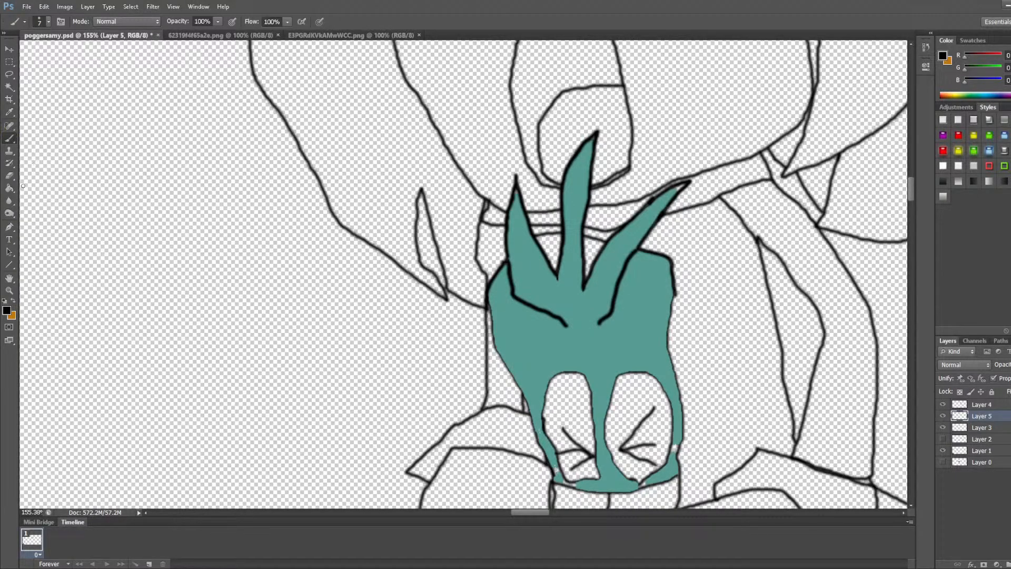
left_click(9, 113)
left_click(530, 336)
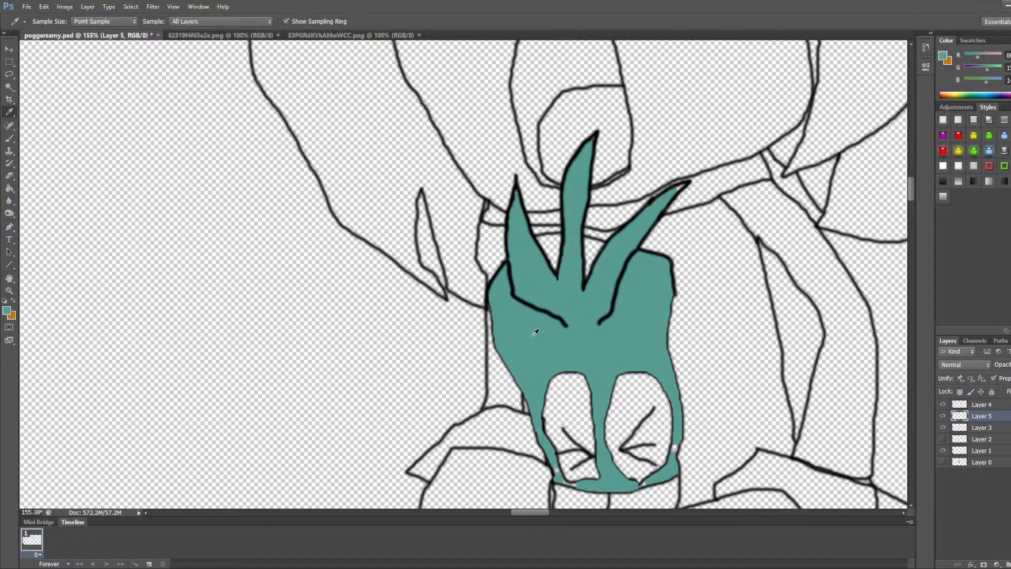
left_click(9, 188)
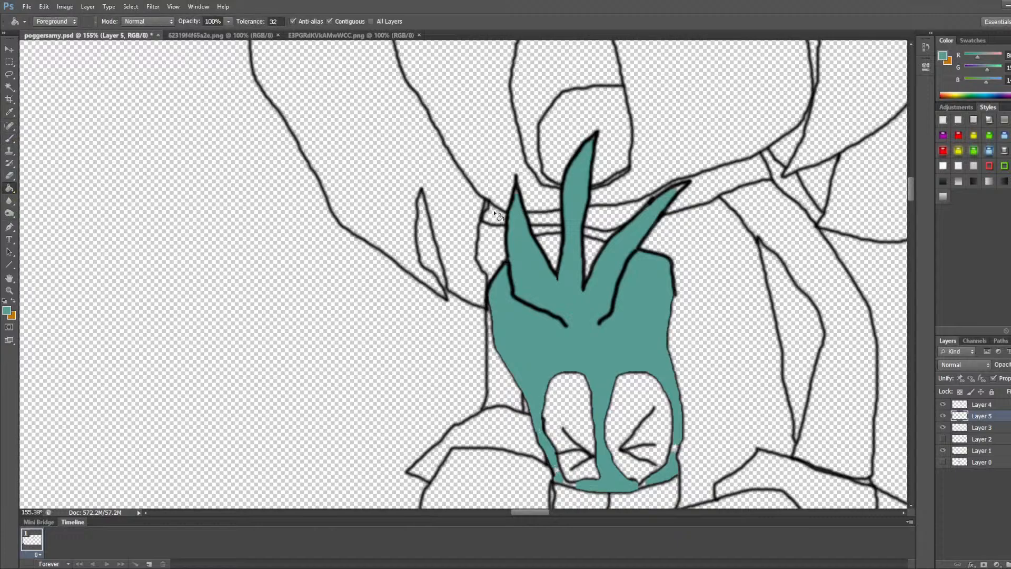
left_click(553, 250)
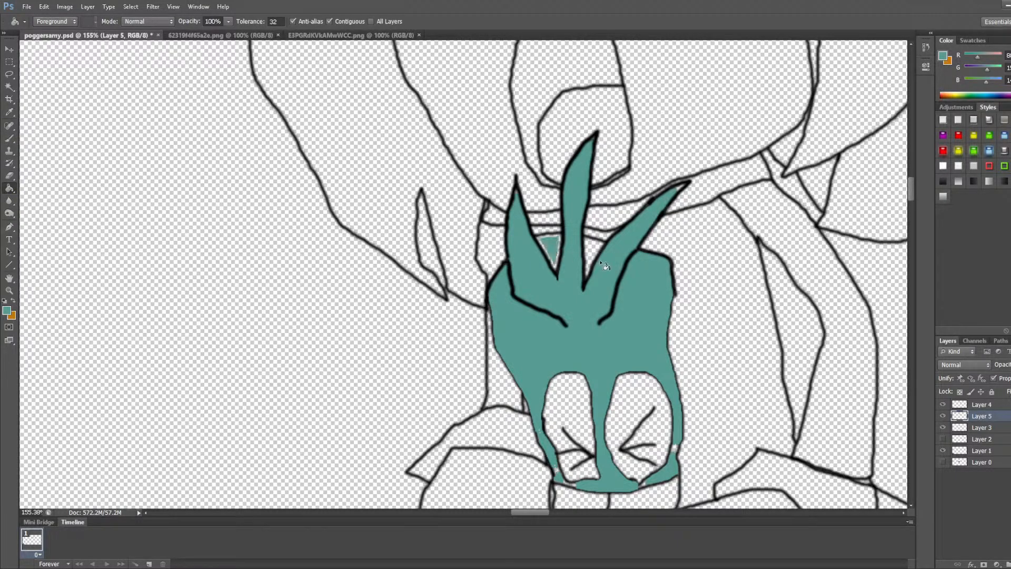
left_click(551, 250)
left_click(592, 260)
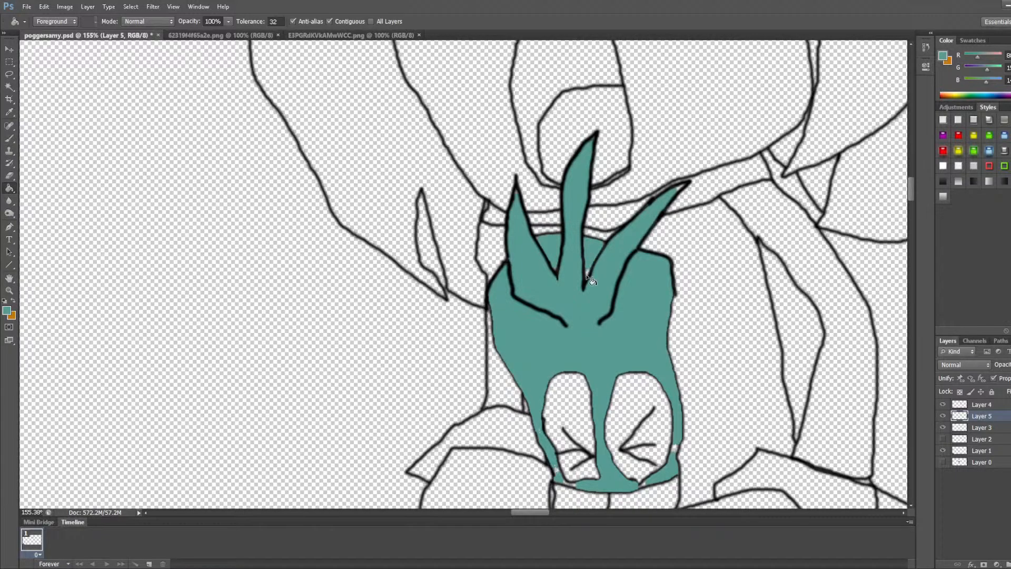
left_click(589, 277)
Step: Brush teal over the unfilled spots in the narrow face areas beside and below the bird's eyes
scroll(624, 437, "down", 4)
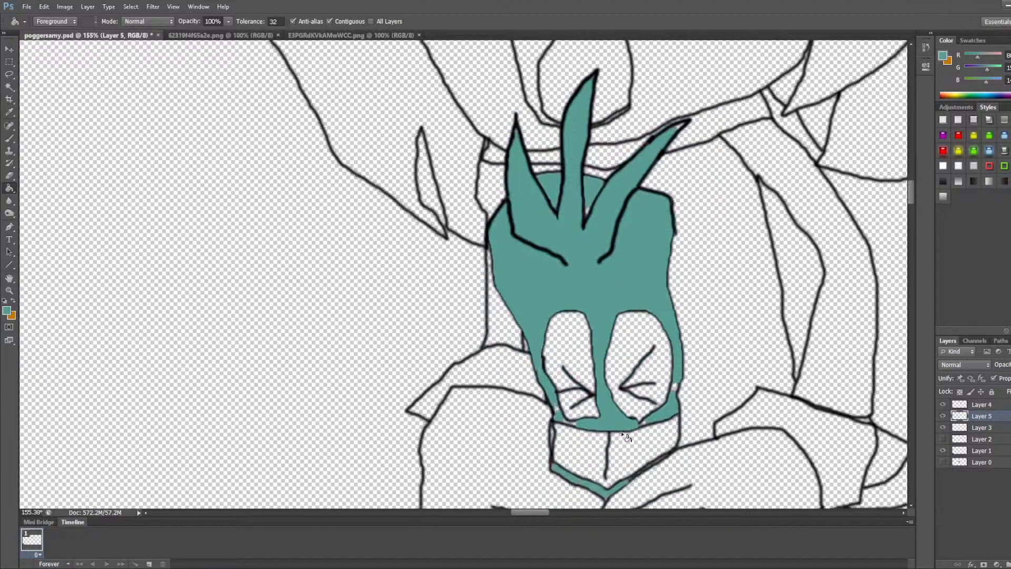
scroll(659, 308, "up", 5)
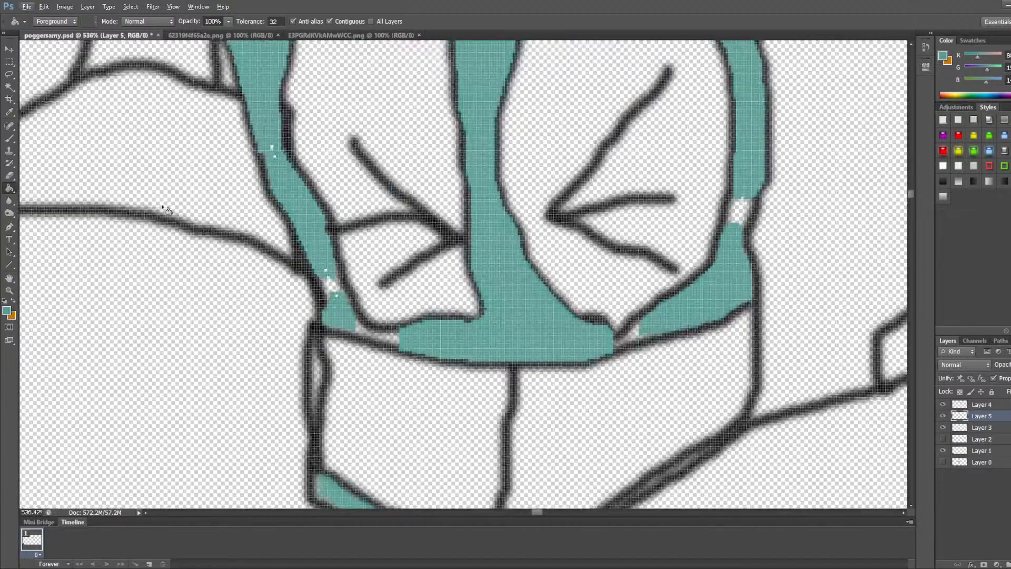
left_click(10, 139)
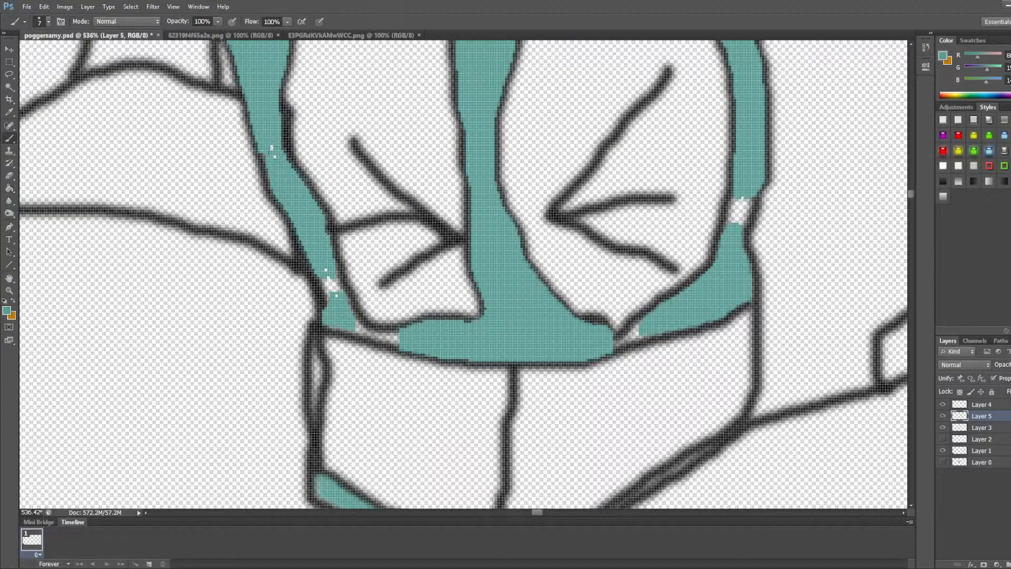
left_click_drag(327, 273, 333, 286)
left_click_drag(365, 332, 393, 338)
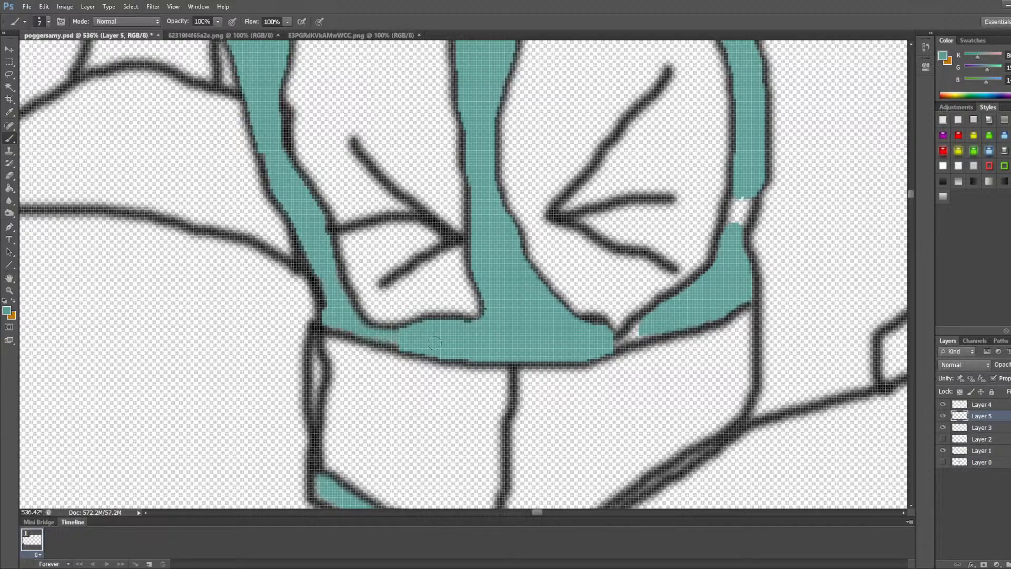
left_click_drag(608, 345, 641, 327)
left_click_drag(730, 240, 746, 192)
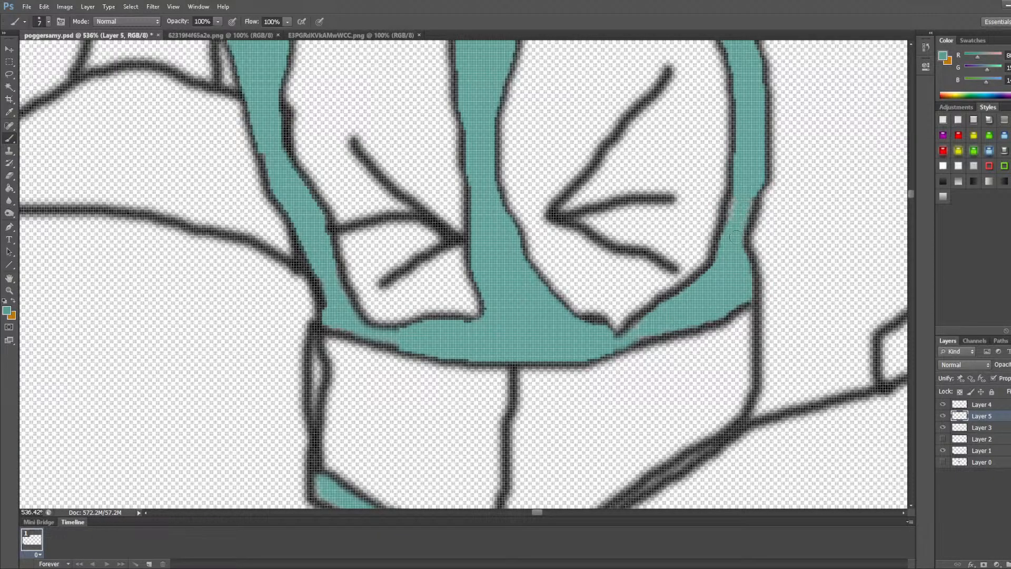
Step: Brush teal into the unfilled spots between the crest feathers and at the feather tips
scroll(741, 203, "up", 15)
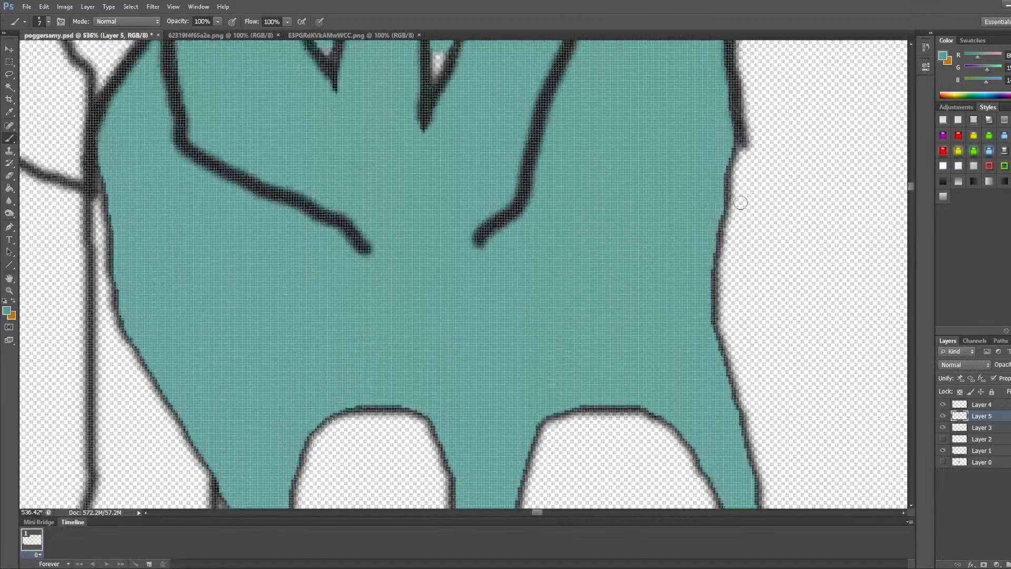
scroll(741, 202, "up", 5)
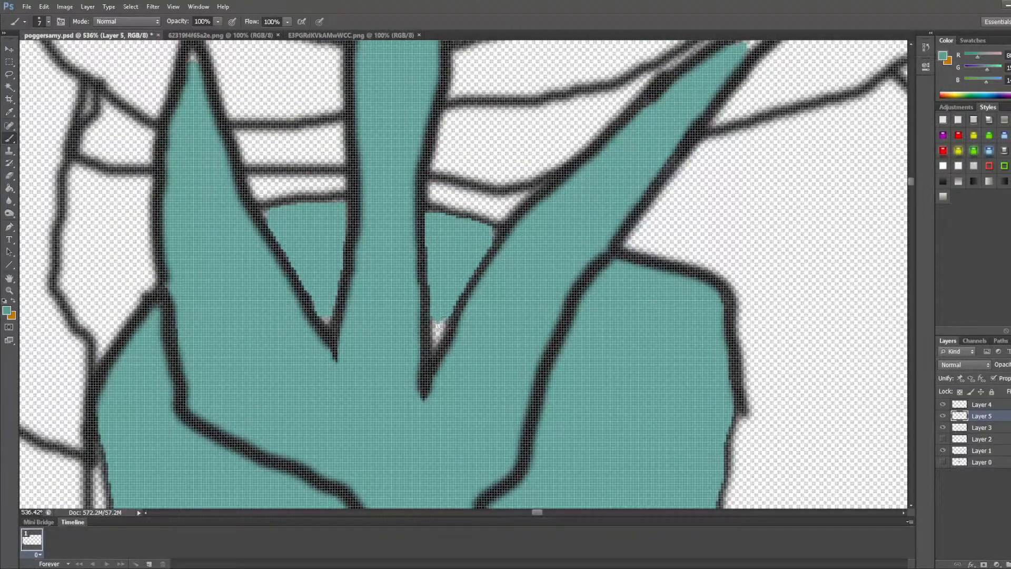
mouse_move(438, 327)
left_mouse_down()
mouse_move(437, 340)
mouse_move(443, 320)
left_mouse_up()
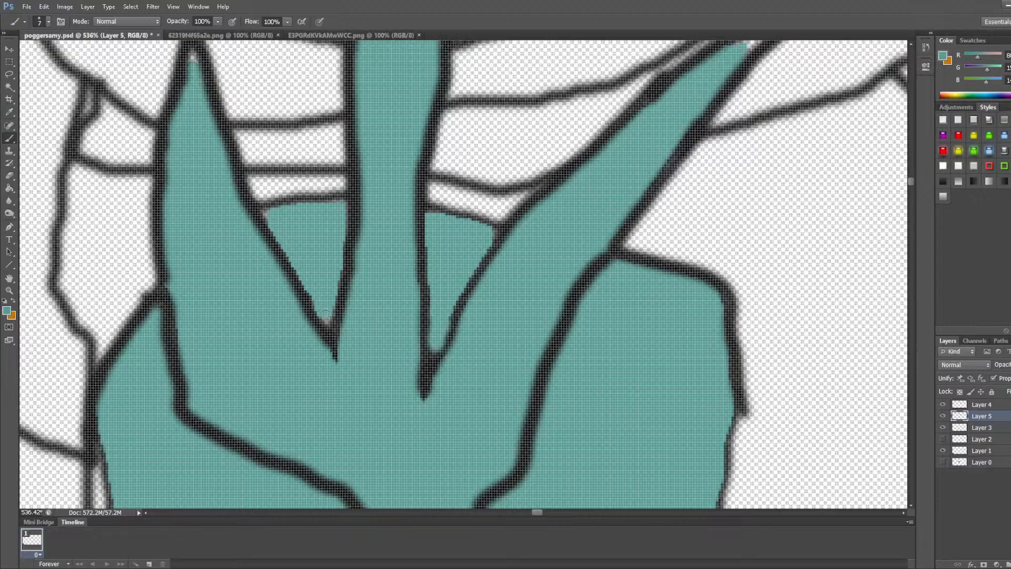
scroll(324, 311, "up", 4)
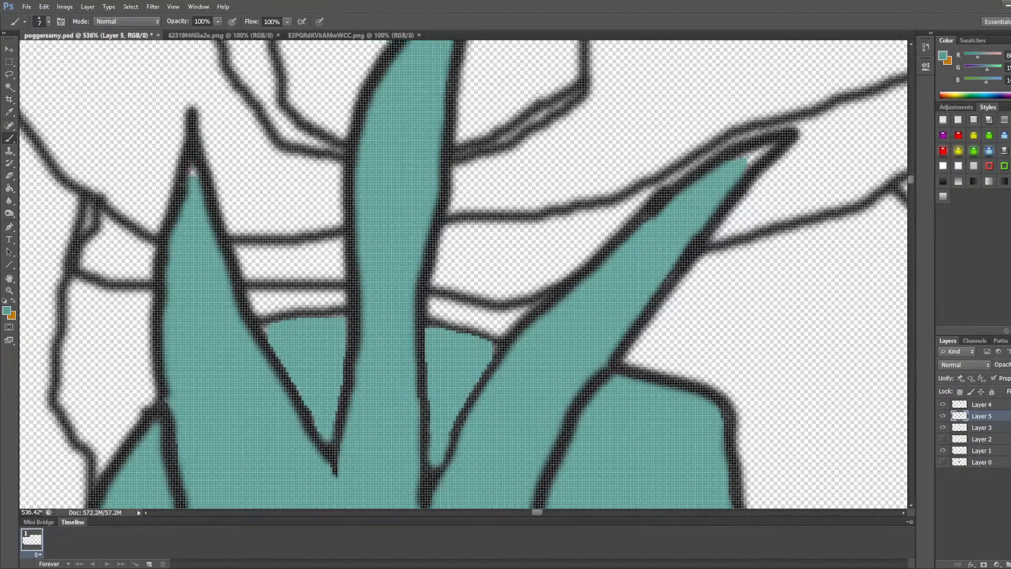
left_click(192, 172)
scroll(505, 227, "up", 5)
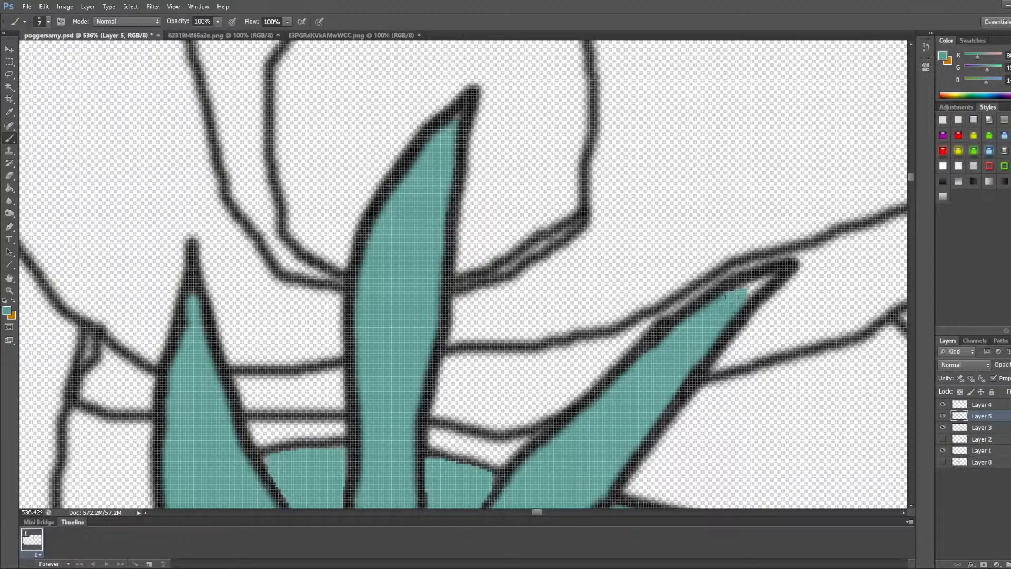
left_click_drag(746, 287, 770, 280)
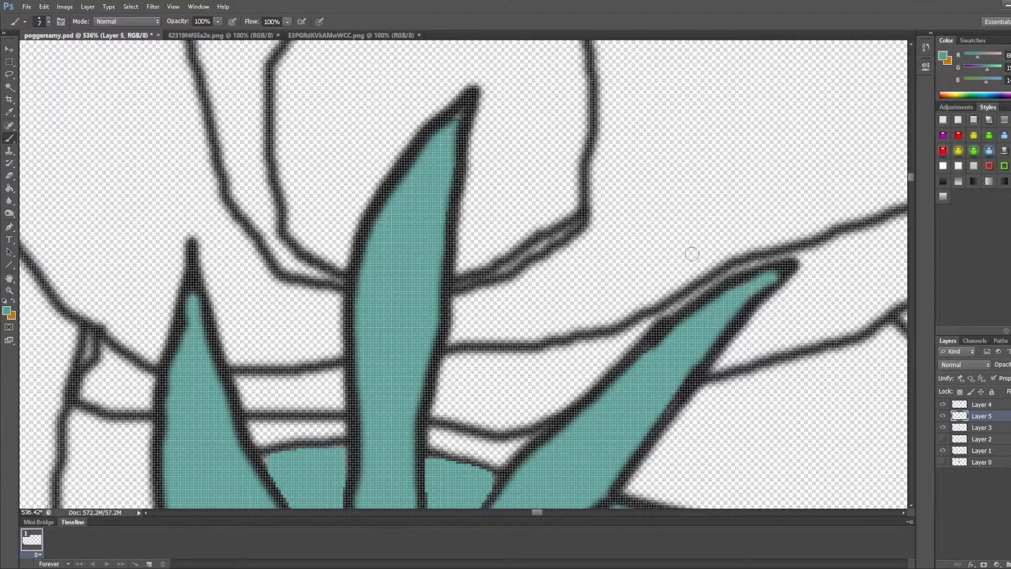
left_click_drag(457, 114, 432, 157)
Step: Sample the orange of the bird's leg and fill both halves of the beak with it, right up to the outlines
left_click_drag(911, 178, 911, 186)
scroll(630, 194, "down", 3)
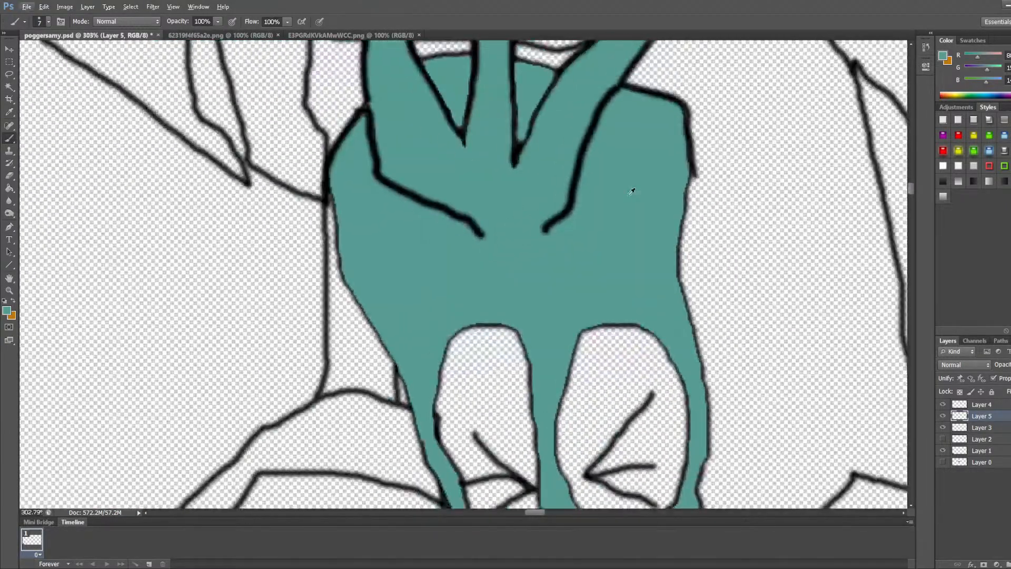
scroll(631, 192, "down", 5)
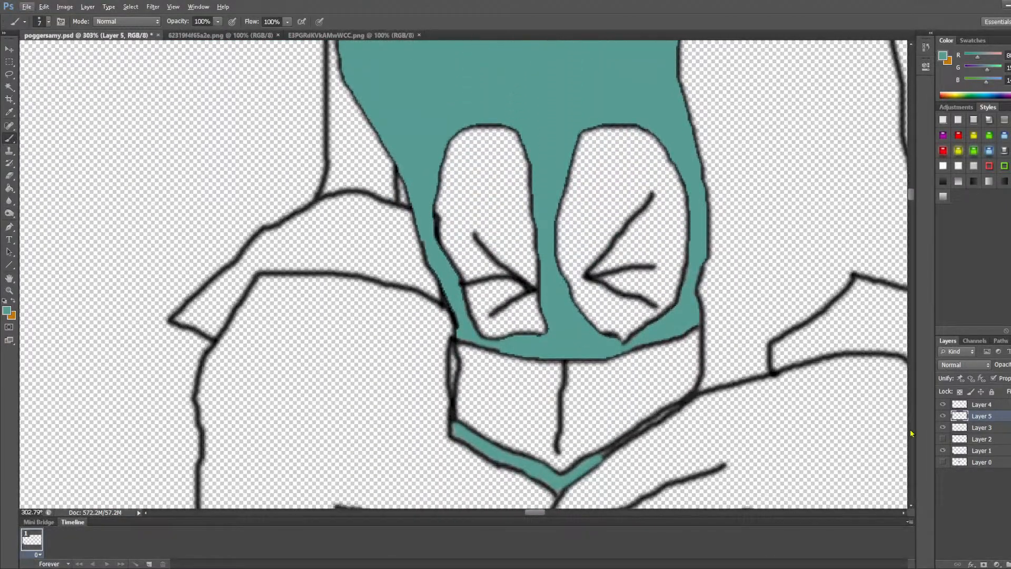
scroll(543, 434, "down", 8)
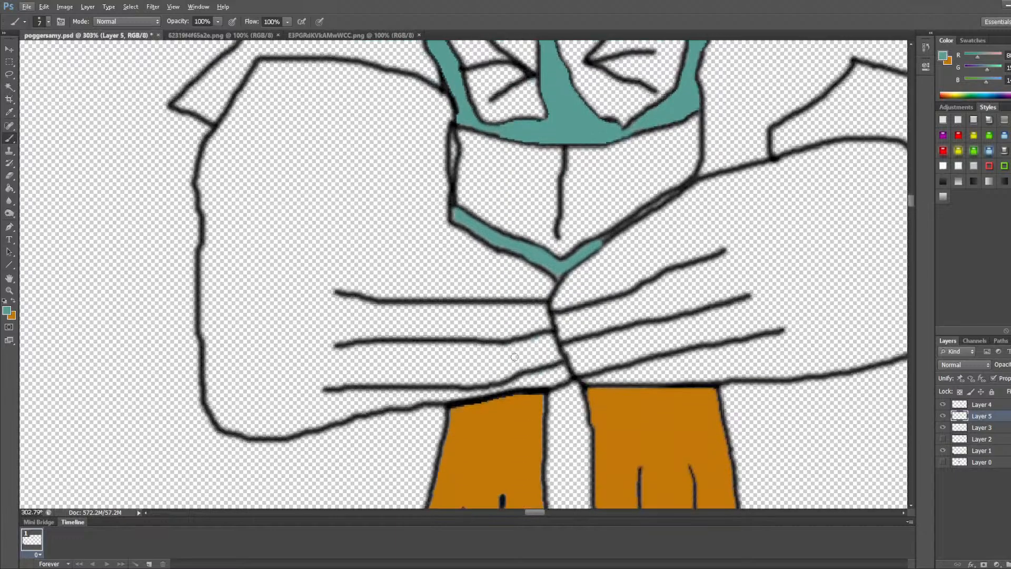
left_click(620, 330, "alt")
scroll(608, 331, "up", 5)
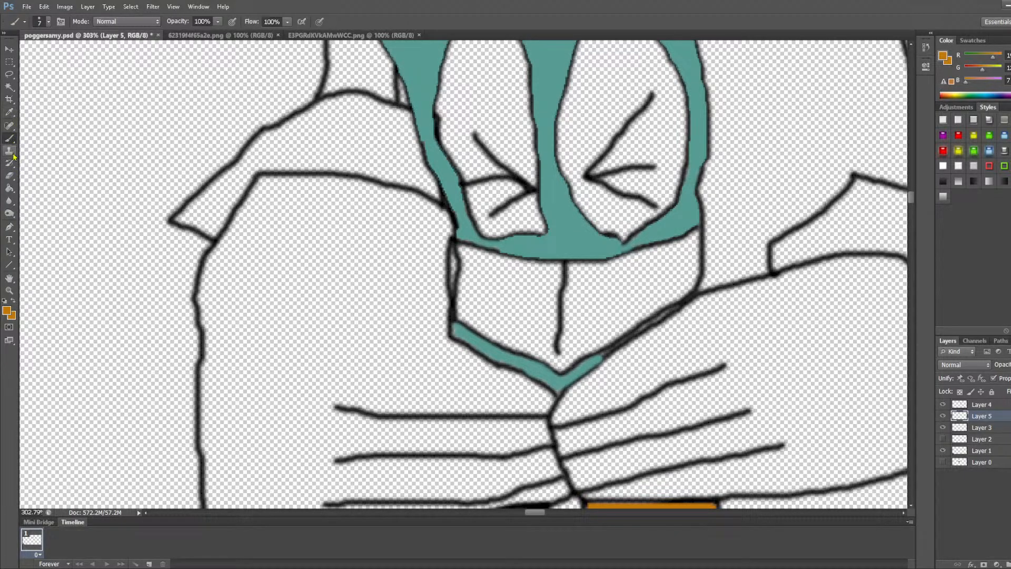
left_click(9, 188)
left_click(525, 304)
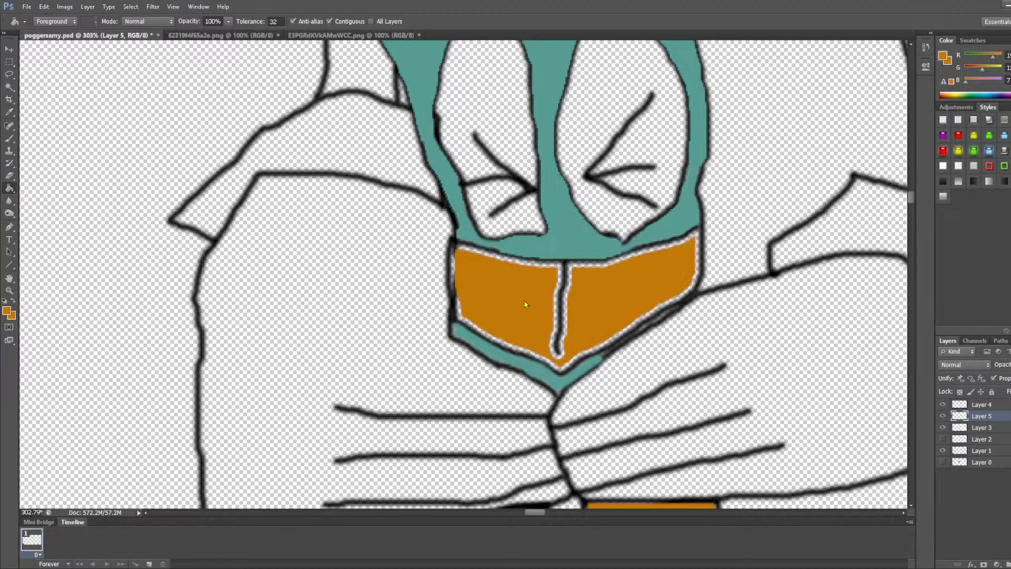
key("ctrl+d")
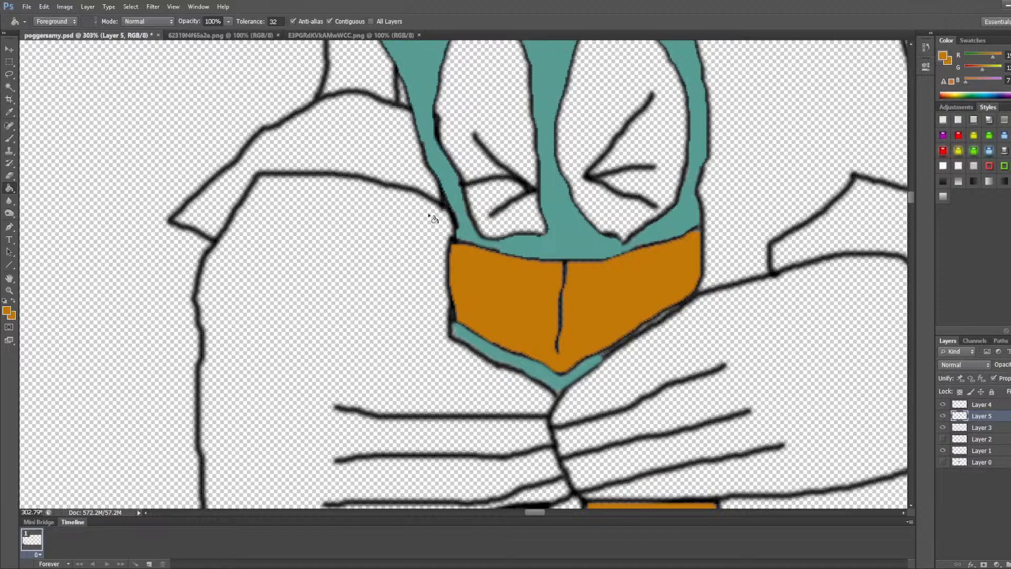
Step: Sample white from the bird's eye in the reference picture and fill both of the drawn bird's eyes with it
left_click_drag(533, 513, 562, 513)
scroll(722, 229, "up", 2)
scroll(722, 226, "down", 3)
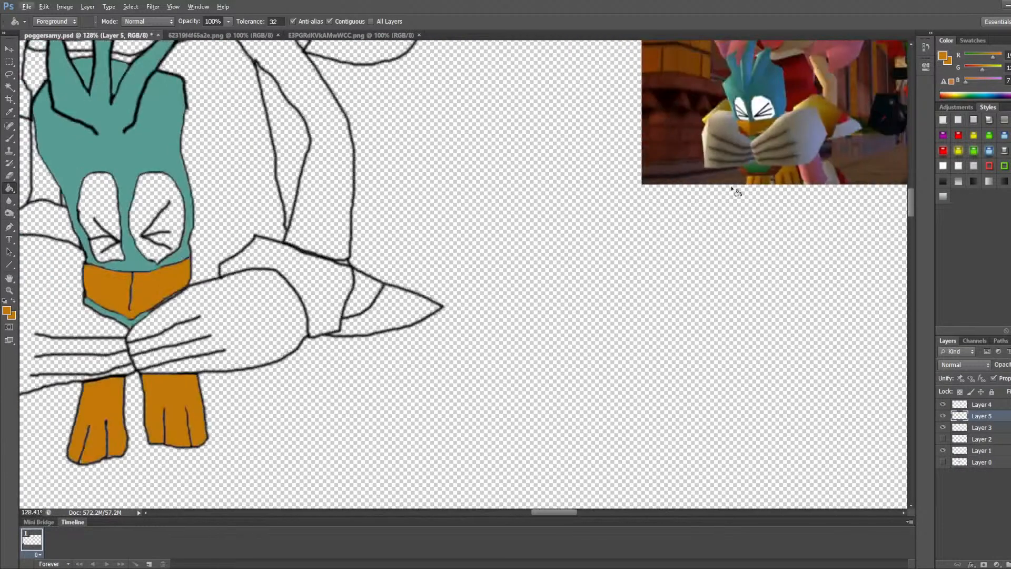
scroll(736, 191, "up", 2)
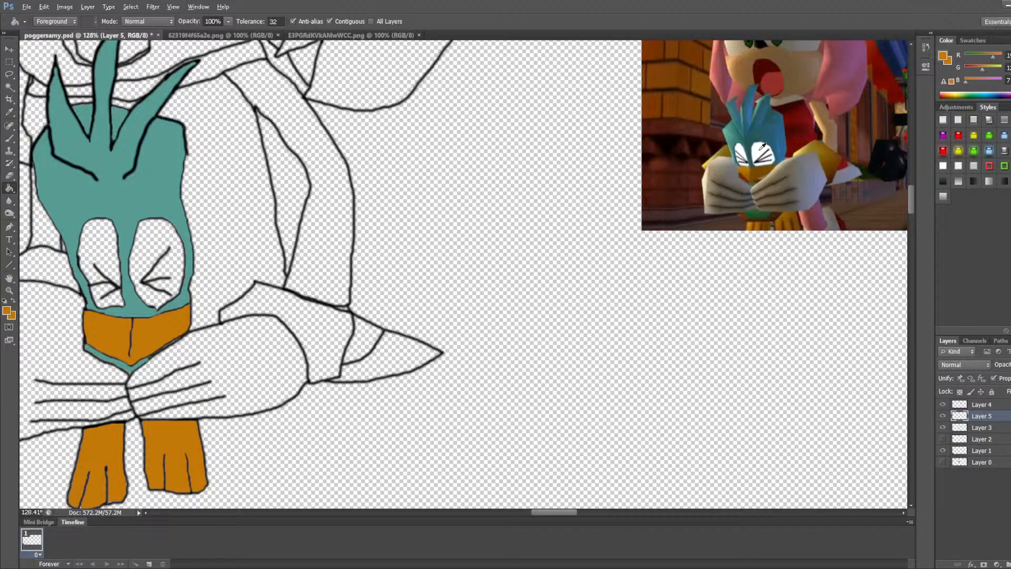
left_click(762, 146, "alt")
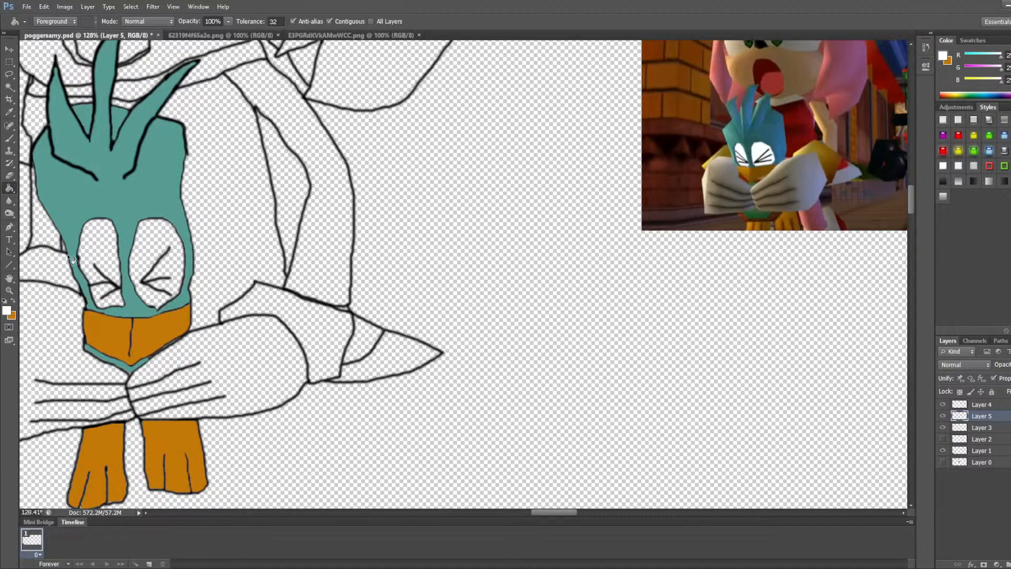
left_click(93, 251)
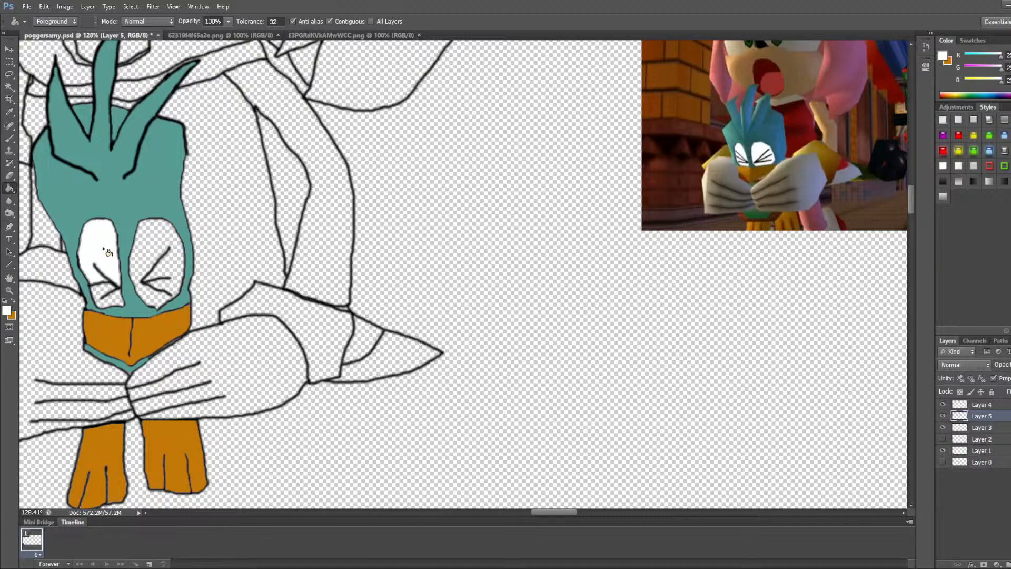
left_click(151, 250)
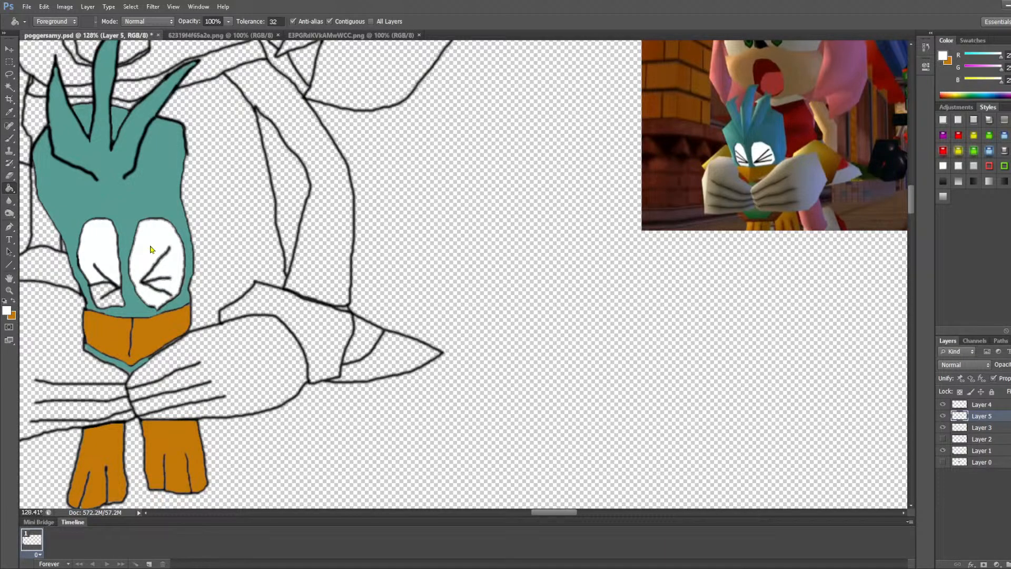
left_click(117, 302)
Step: Fill both of Amy's gloves with white on Layer 3
left_click(976, 428)
left_click_drag(550, 513, 540, 513)
left_click(472, 374)
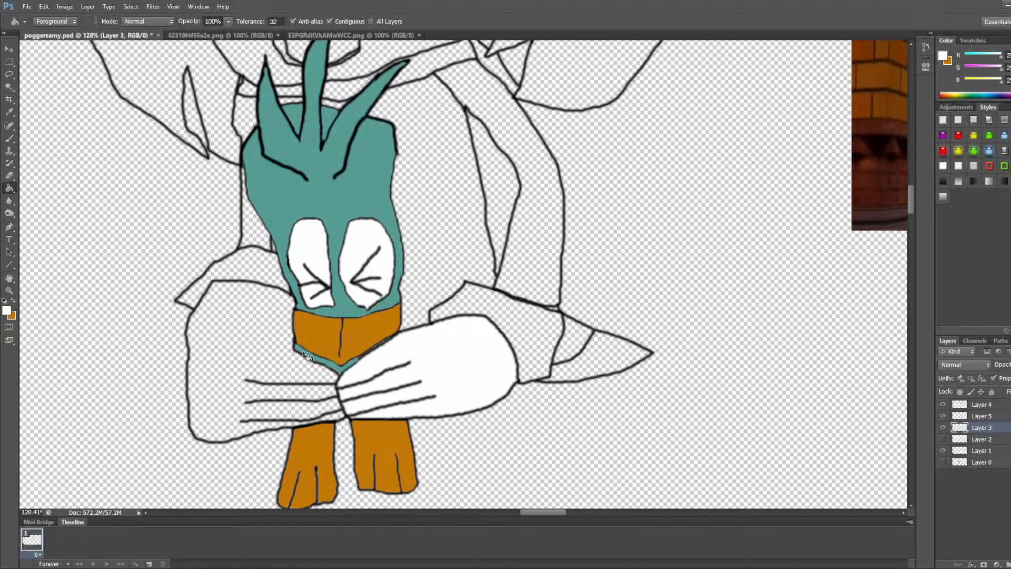
left_click(267, 346)
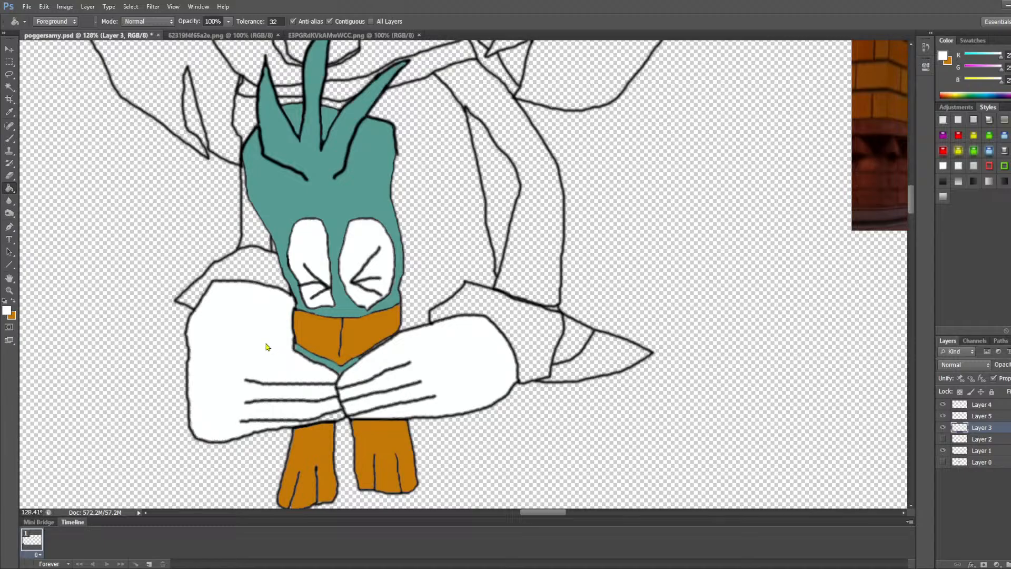
Step: Fill the remaining gap in the left-hand glove's lowest finger with white and brush over its unfilled edge
scroll(316, 422, "up", 8)
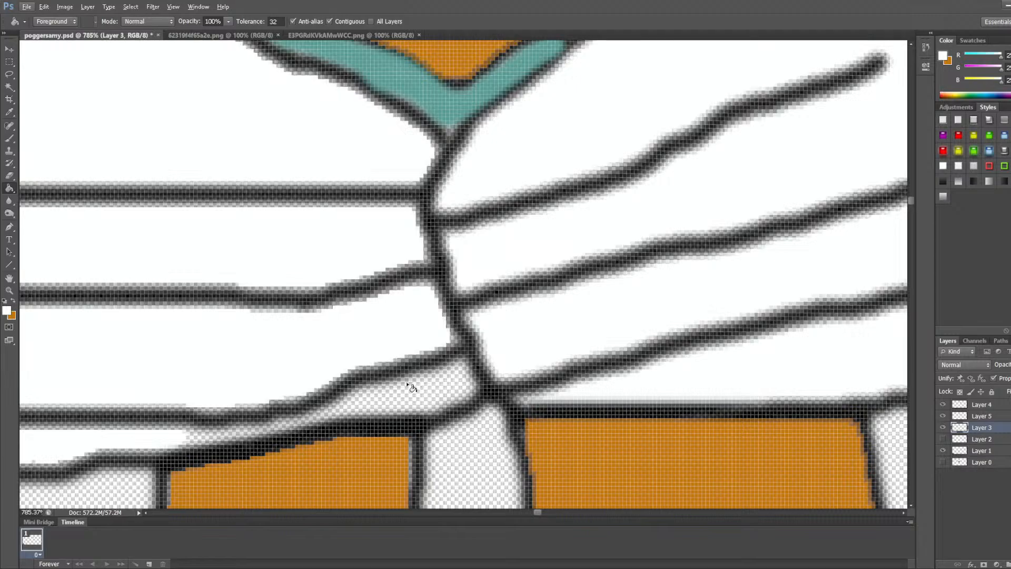
left_click(427, 393)
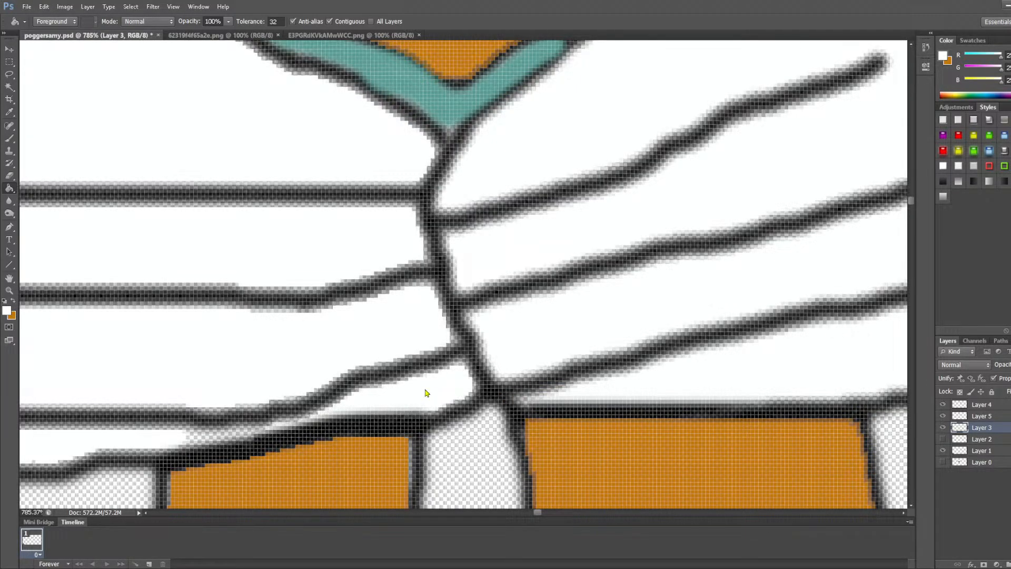
left_click(10, 138)
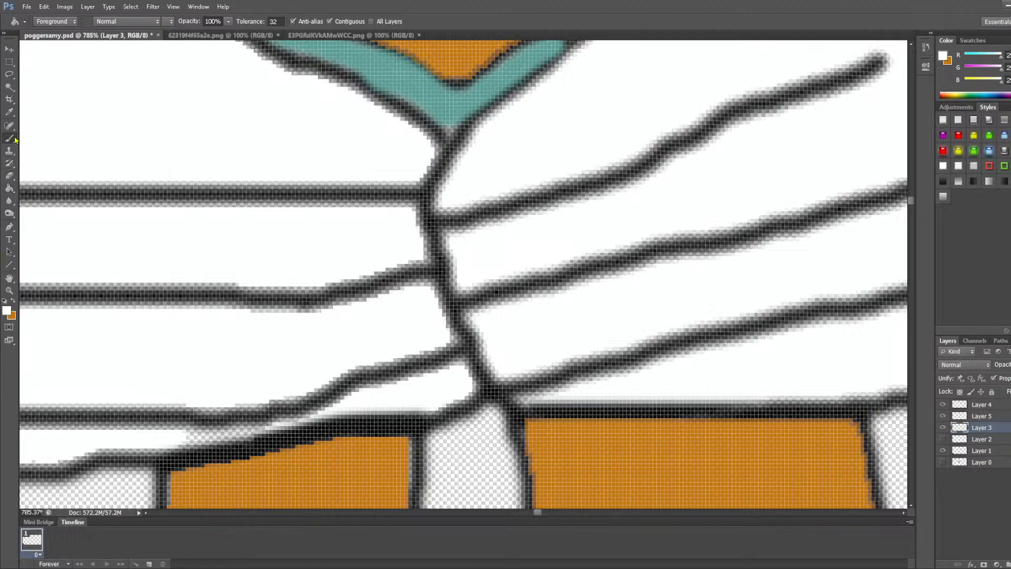
mouse_move(207, 435)
left_mouse_down()
mouse_move(265, 430)
mouse_move(86, 440)
left_mouse_up()
scroll(569, 297, "down", 5)
scroll(568, 298, "down", 3)
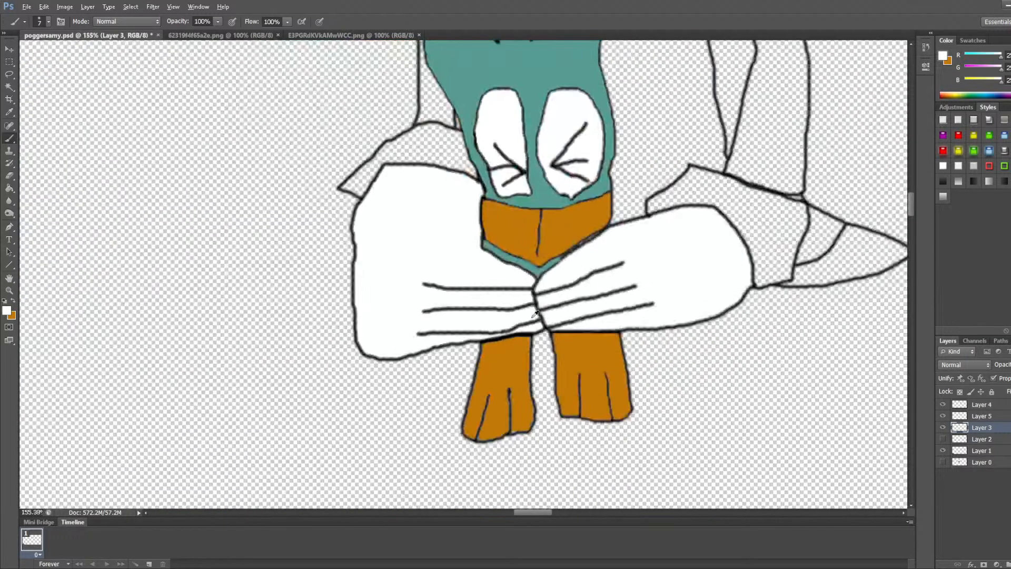
scroll(414, 465, "up", 2)
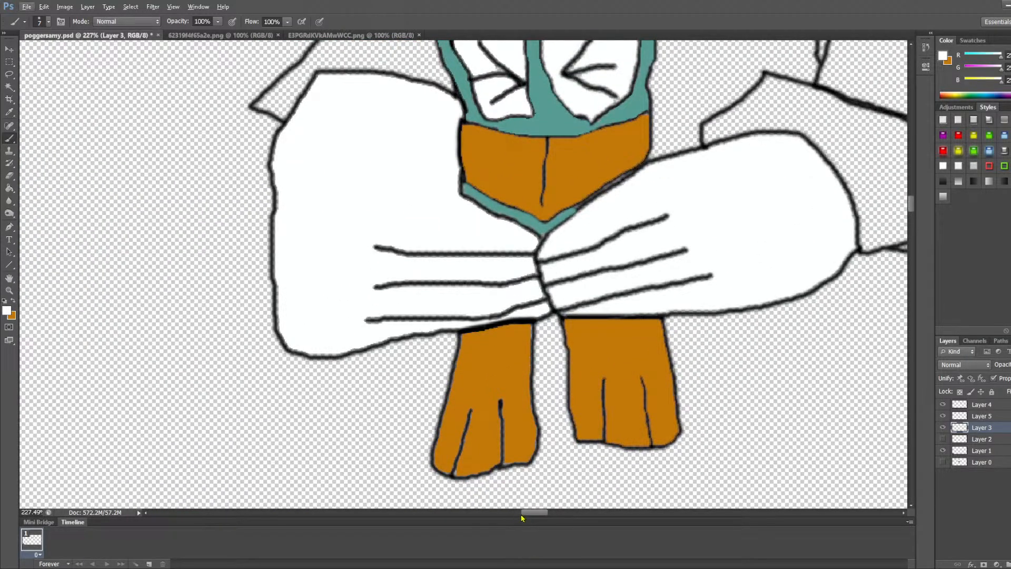
left_click_drag(522, 514, 549, 514)
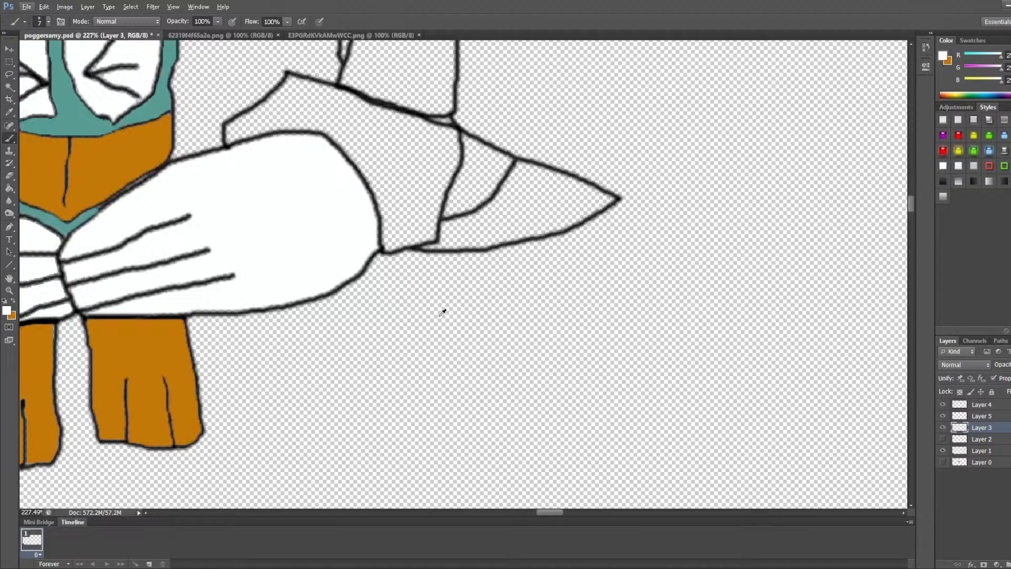
Step: Fill the pointed tip beside the right-hand cuff and the collar band under Amy's chin with white on Layer 3
left_click(9, 188)
left_click(501, 215)
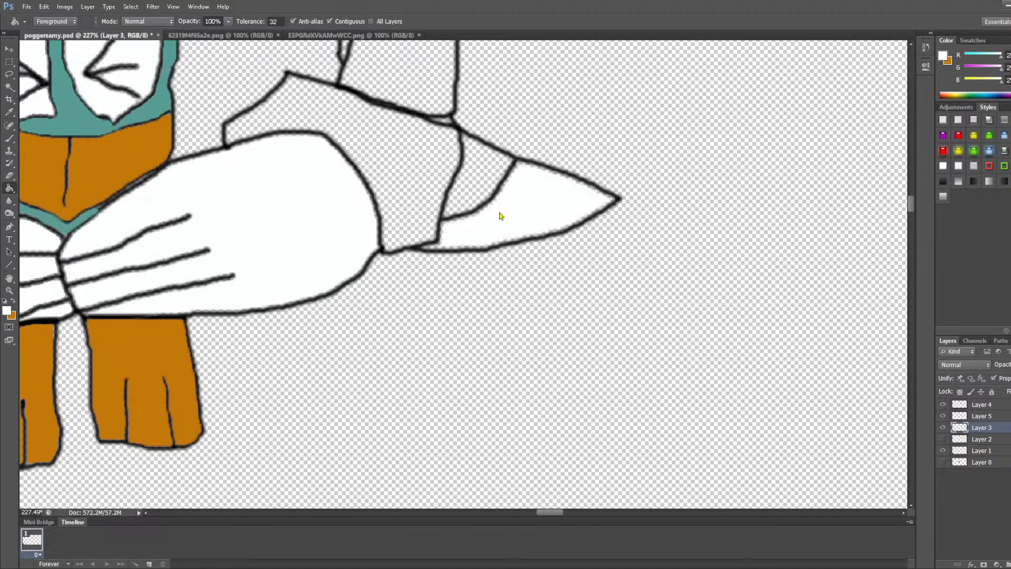
scroll(650, 199, "down", 5)
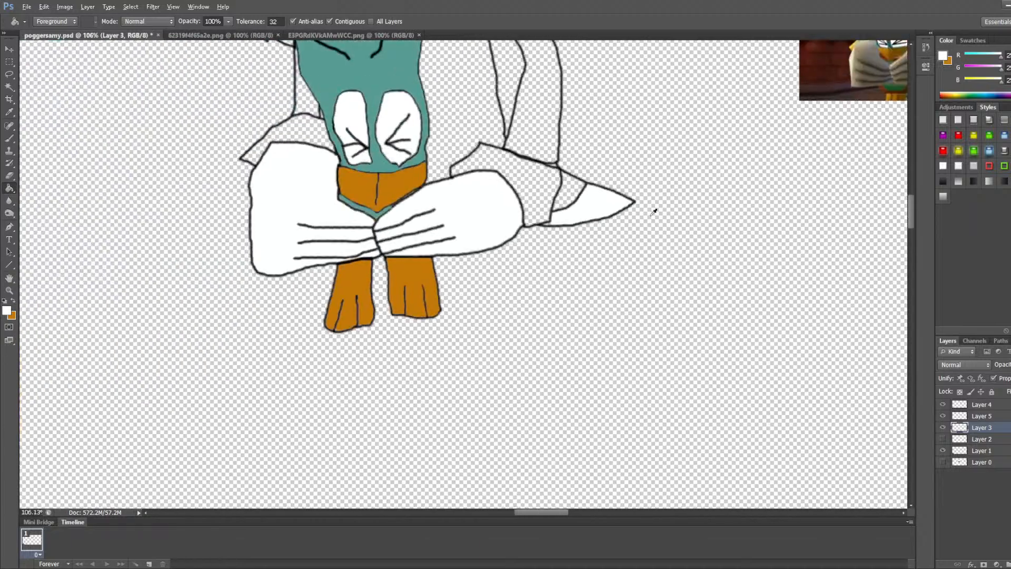
left_click_drag(519, 514, 531, 487)
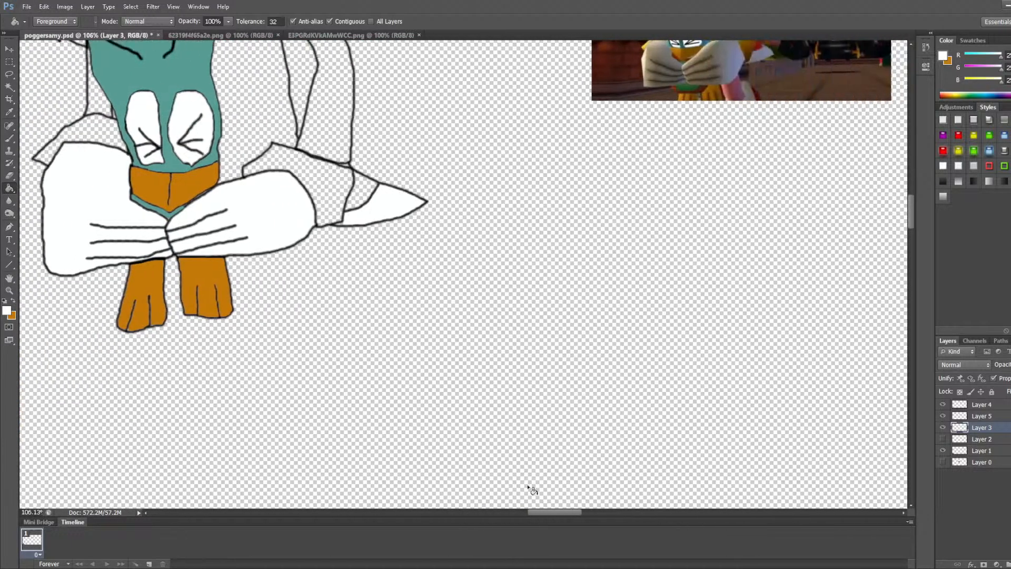
scroll(515, 383, "up", 4)
scroll(515, 383, "up", 2)
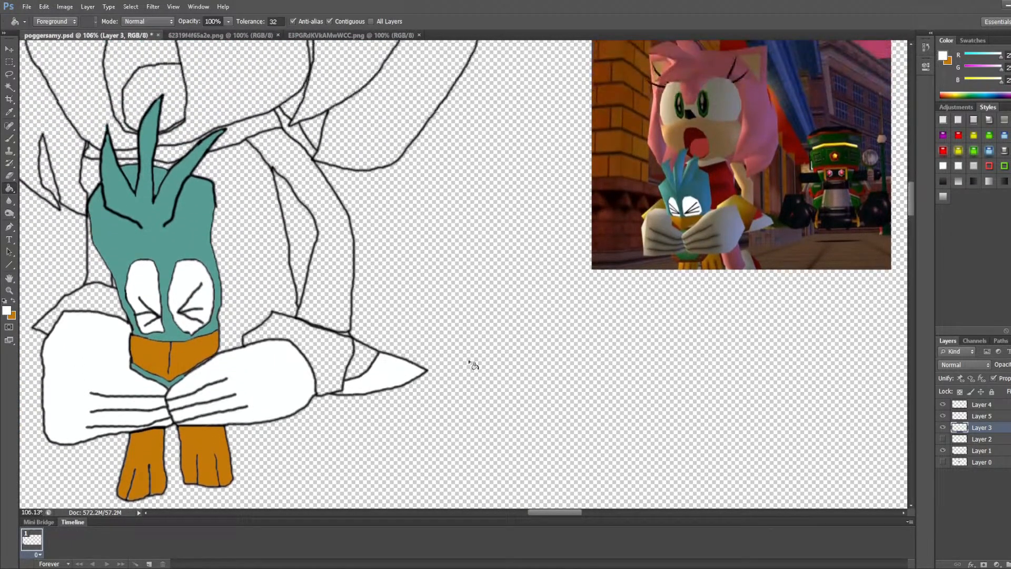
left_click(236, 139)
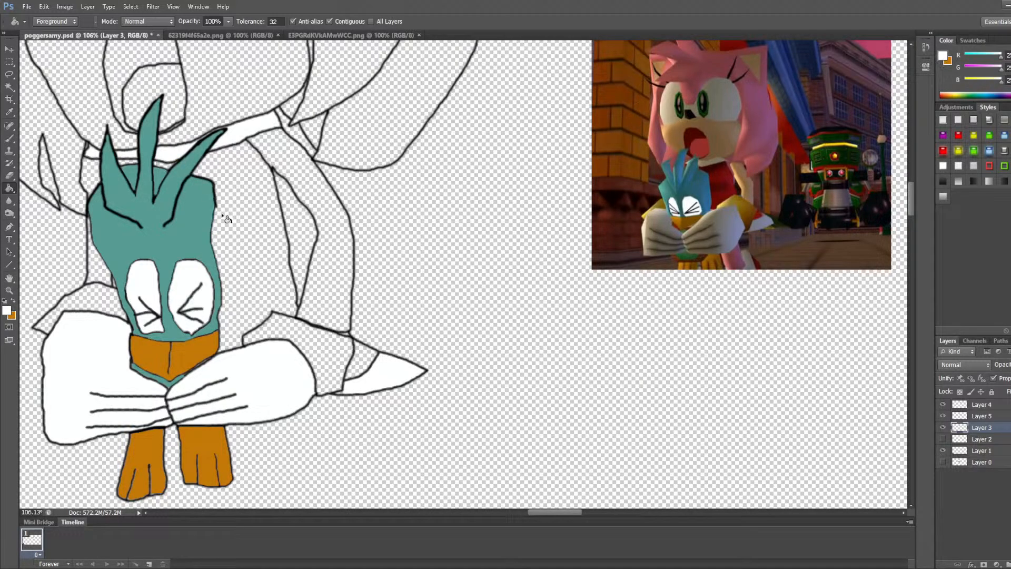
Step: Fill the area around both of Amy's irises with white as the whites of her eyes
scroll(221, 217, "up", 9)
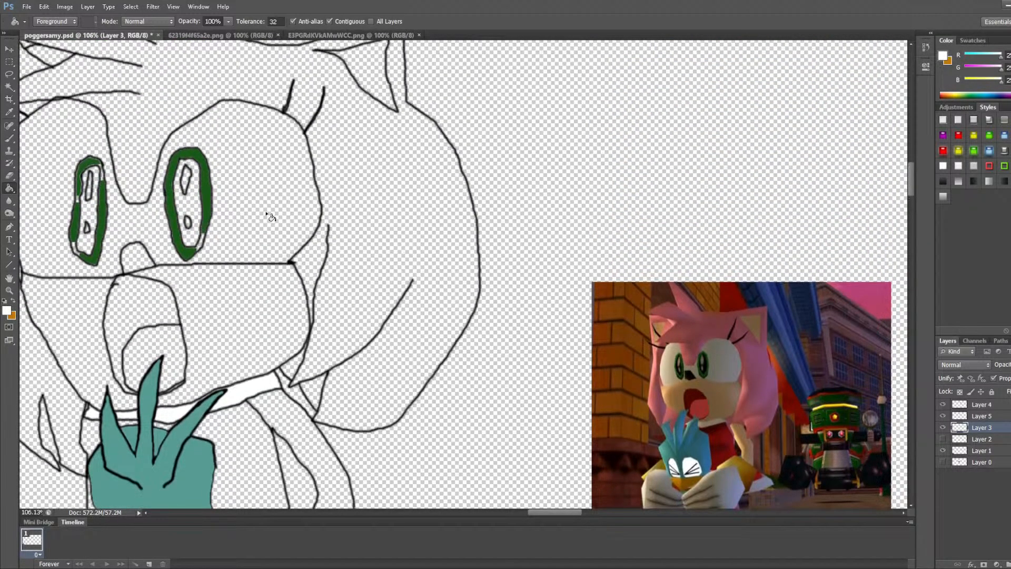
left_click(270, 216)
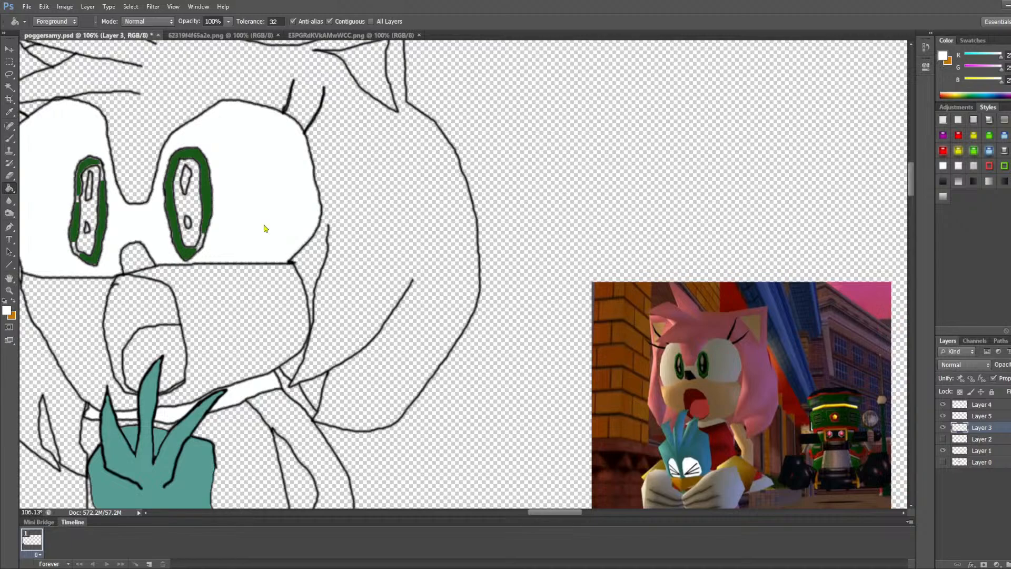
left_click_drag(537, 512, 529, 513)
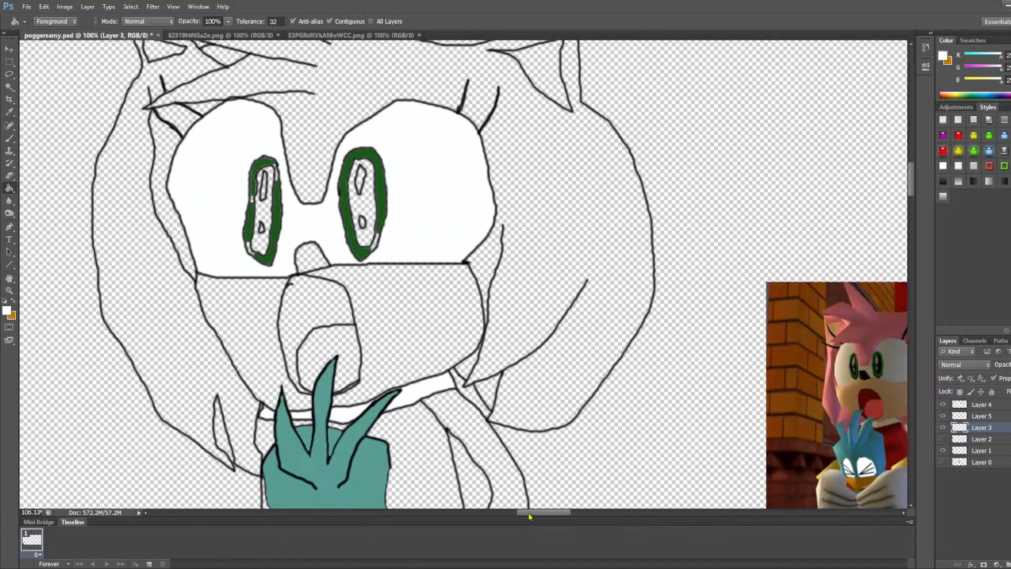
scroll(267, 198, "up", 8)
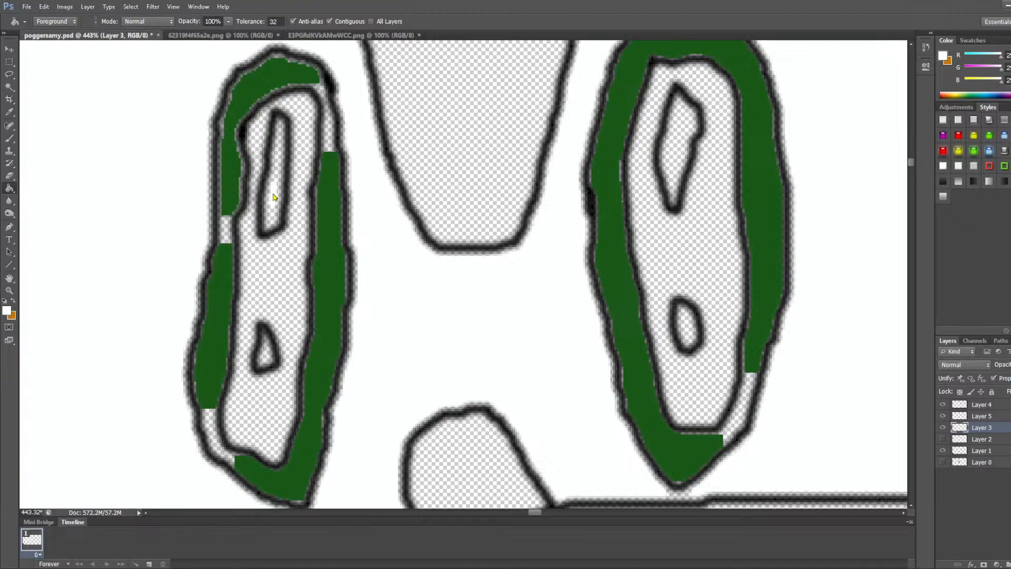
left_click(273, 197)
left_click(273, 196)
key("ctrl+z")
Step: Brush white into the long and the small highlight shapes inside both of Amy's pupils
left_click(10, 139)
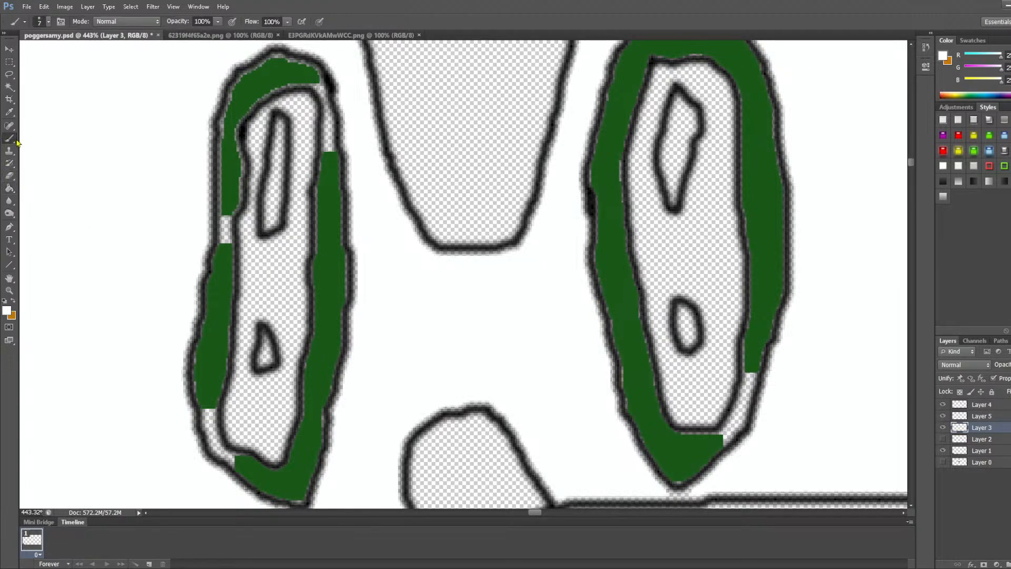
left_click_drag(270, 224, 281, 124)
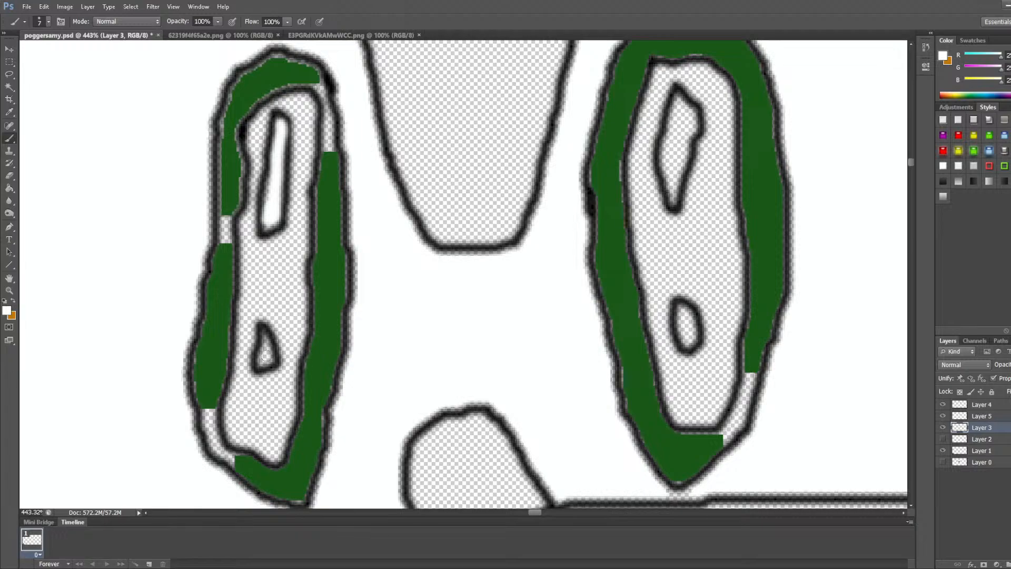
mouse_move(266, 355)
left_mouse_down()
mouse_move(267, 337)
mouse_move(263, 358)
left_mouse_up()
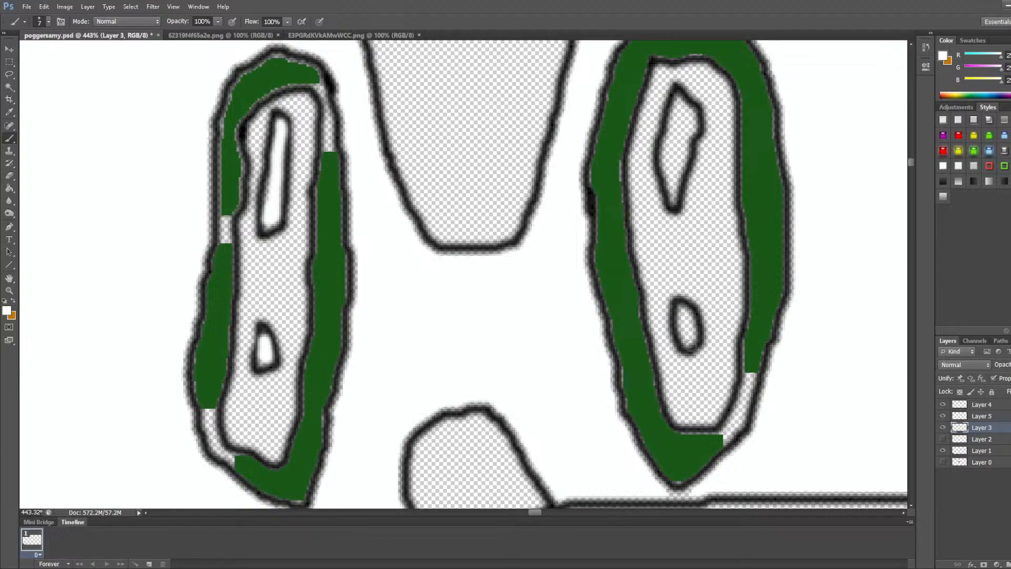
mouse_move(692, 338)
left_mouse_down()
mouse_move(684, 313)
mouse_move(688, 338)
left_mouse_up()
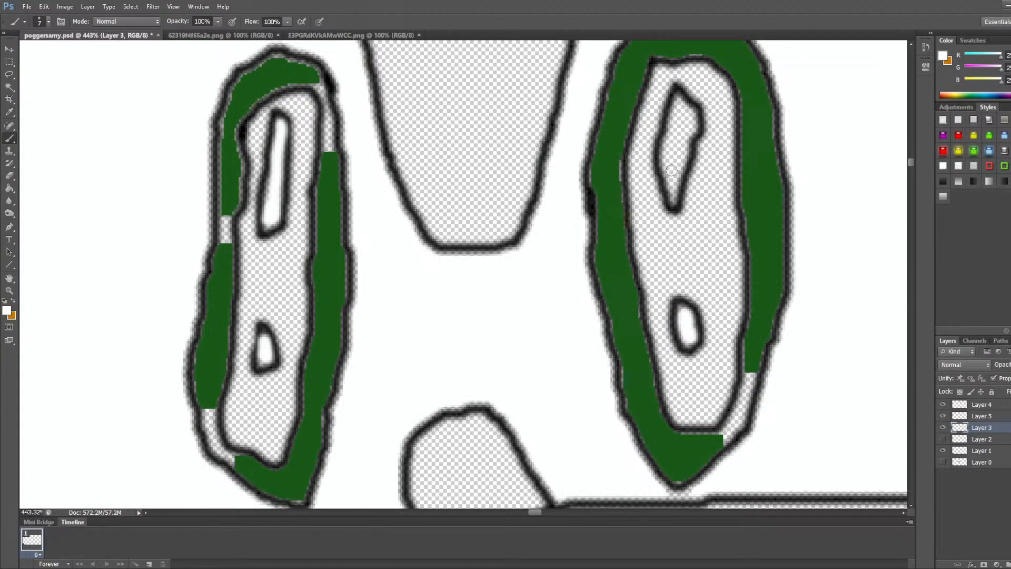
mouse_move(676, 203)
left_mouse_down()
mouse_move(692, 124)
mouse_move(679, 103)
mouse_move(665, 146)
mouse_move(672, 180)
mouse_move(683, 114)
left_mouse_up()
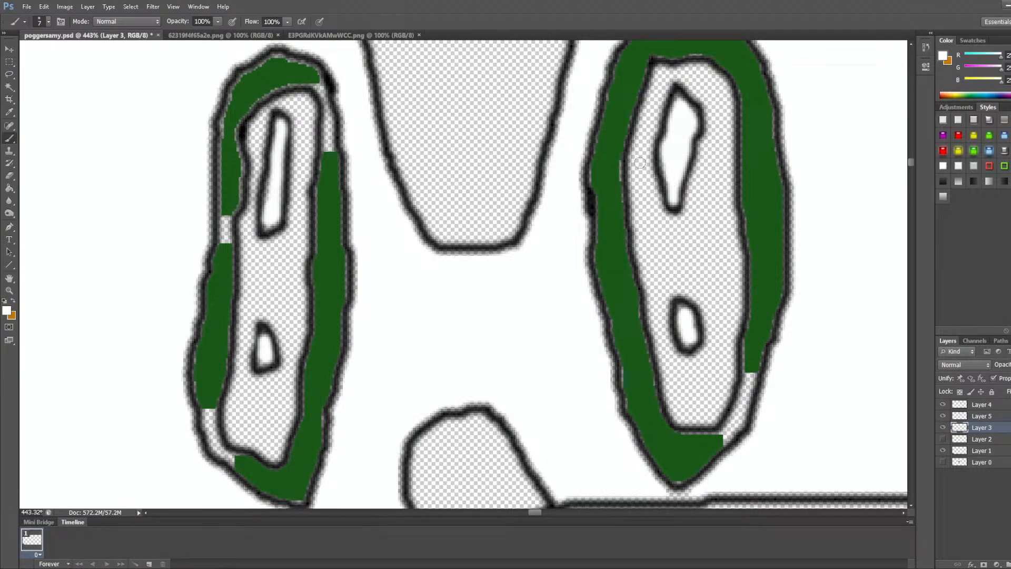
Step: Sample the dark green of Amy's iris and brush over the gap and unfilled edges of the right-hand iris ring
scroll(565, 302, "down", 11)
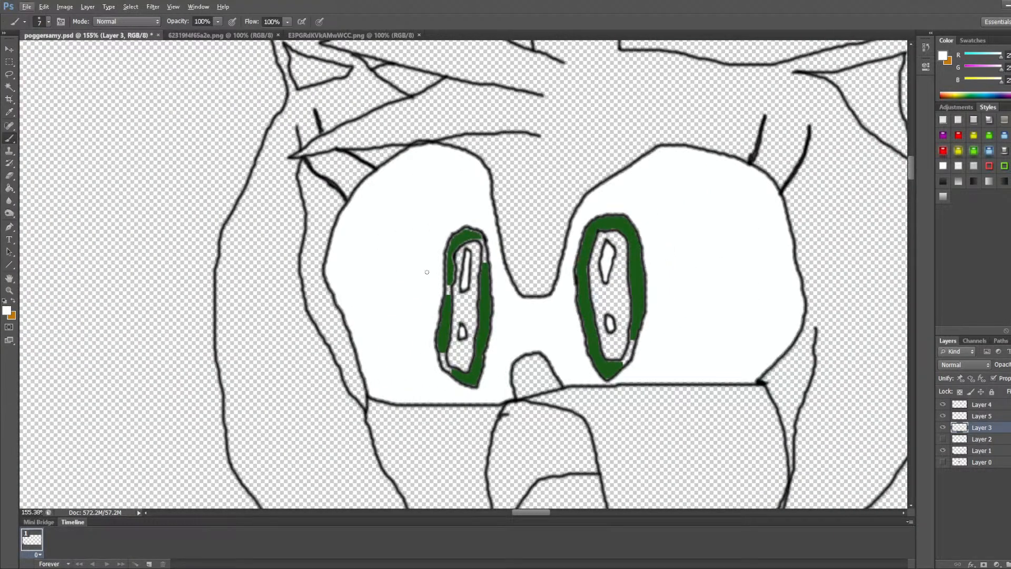
left_click(489, 307, "alt")
scroll(720, 386, "up", 15)
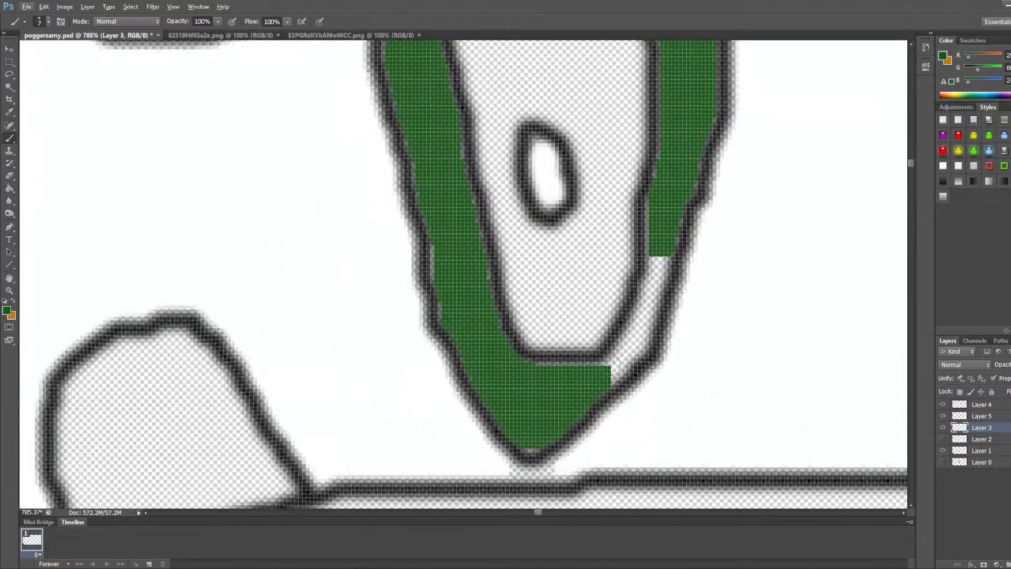
mouse_move(611, 365)
left_mouse_down()
mouse_move(660, 254)
mouse_move(667, 271)
mouse_move(640, 346)
mouse_move(598, 385)
mouse_move(648, 344)
left_mouse_up()
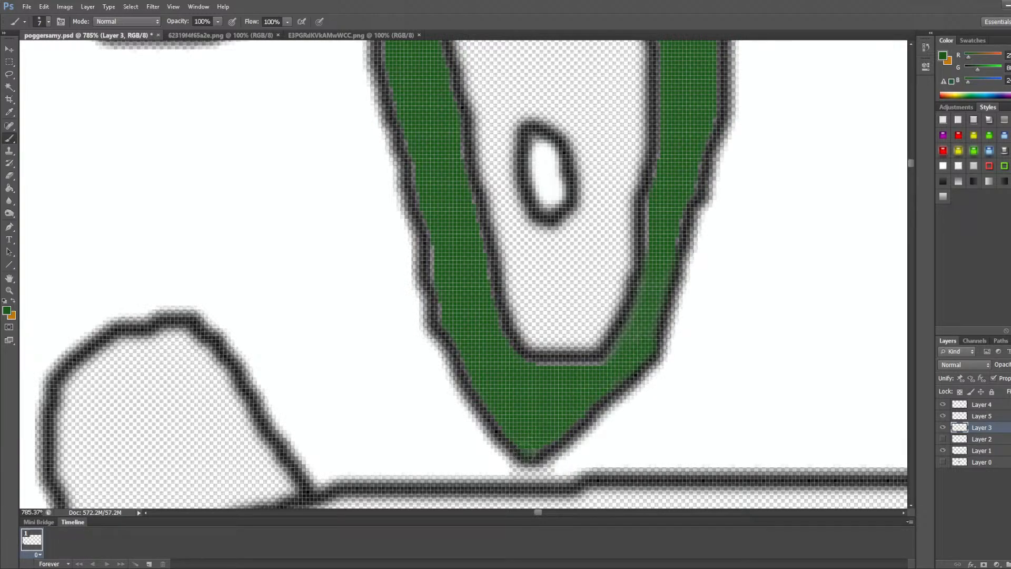
left_click_drag(526, 452, 502, 375)
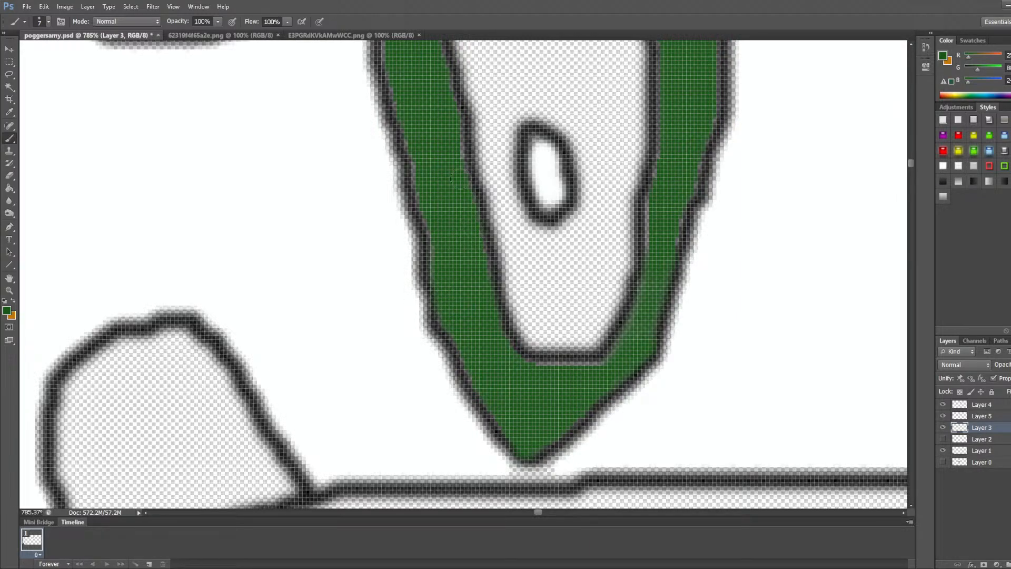
left_click_drag(415, 195, 443, 269)
mouse_move(650, 252)
left_mouse_down()
mouse_move(659, 205)
mouse_move(670, 240)
mouse_move(697, 158)
left_mouse_up()
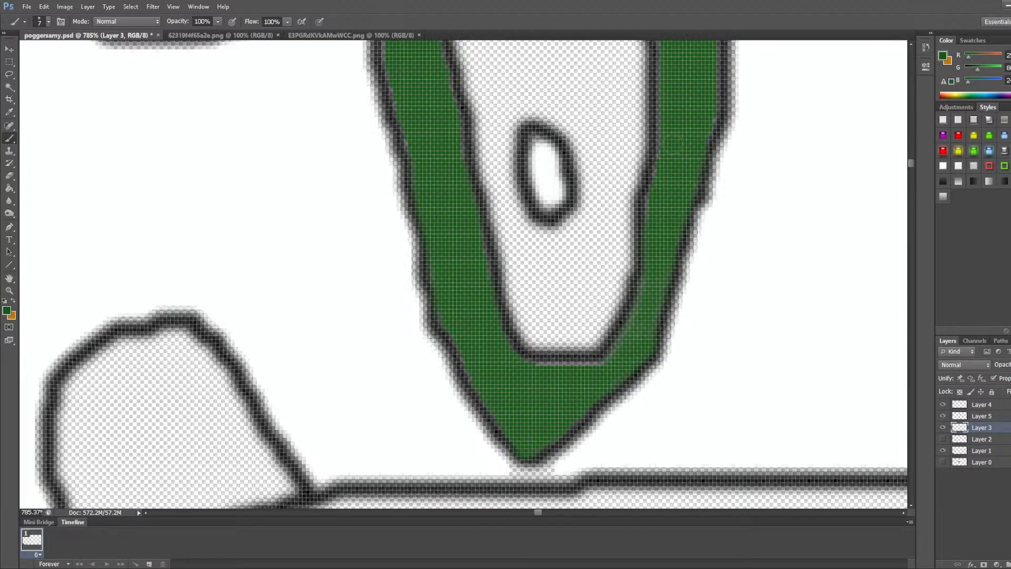
scroll(704, 122, "up", 6)
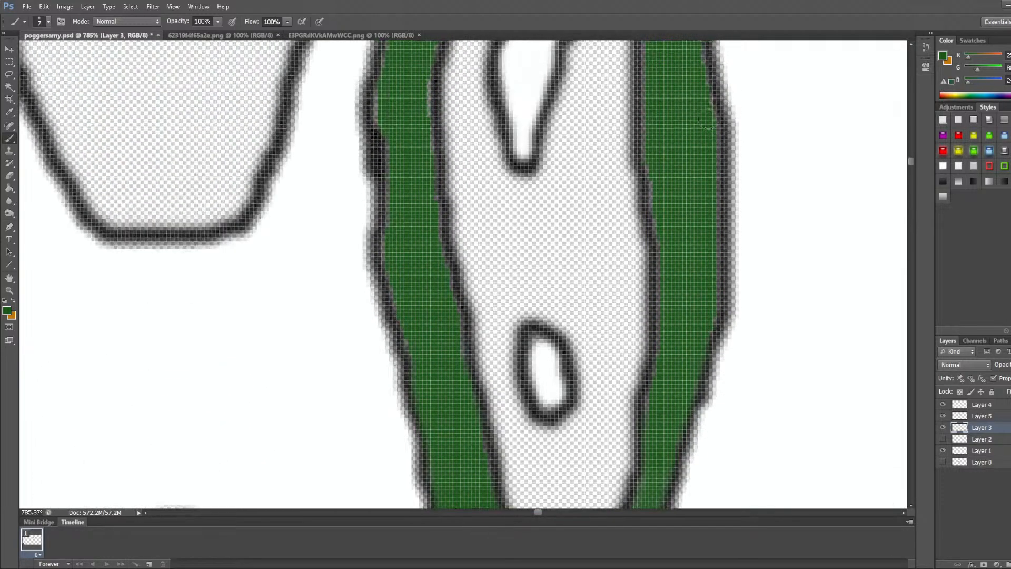
mouse_move(424, 258)
left_mouse_down()
mouse_move(432, 193)
mouse_move(420, 252)
mouse_move(427, 215)
left_mouse_up()
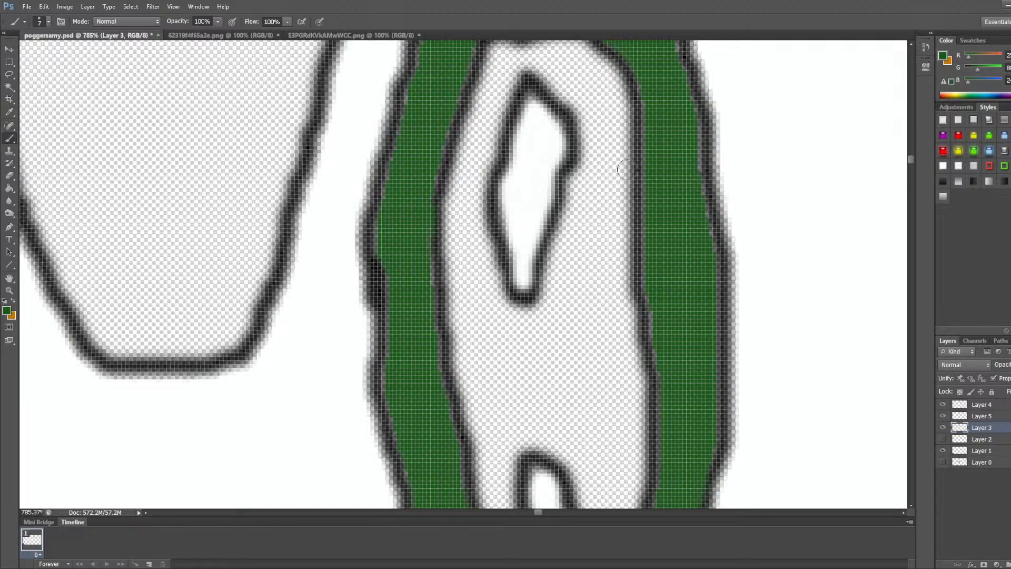
scroll(624, 169, "up", 3)
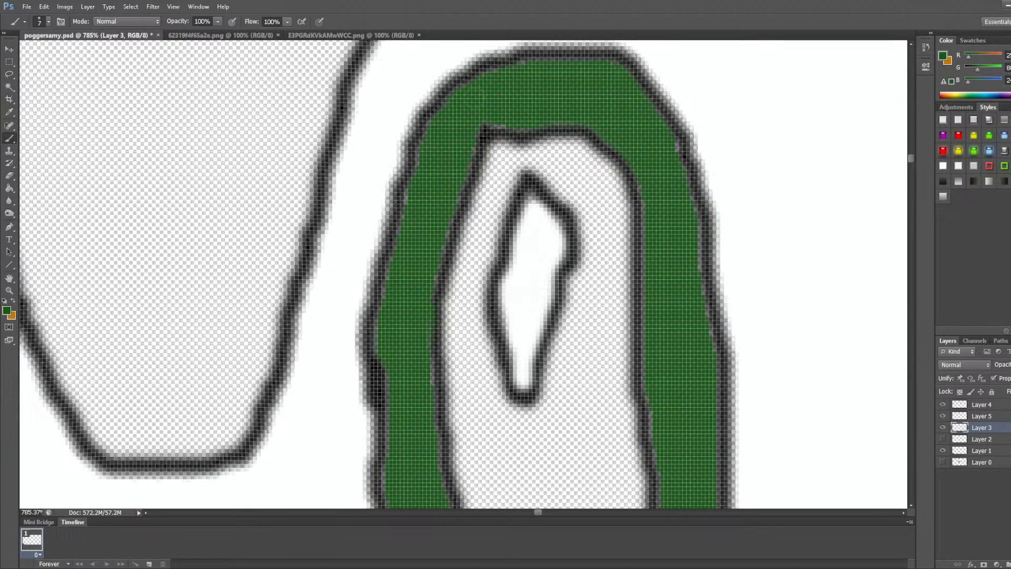
Step: Brush the same green over the gaps on both sides of the left-hand iris ring's upper half
scroll(455, 241, "down", 1)
scroll(462, 309, "down", 4)
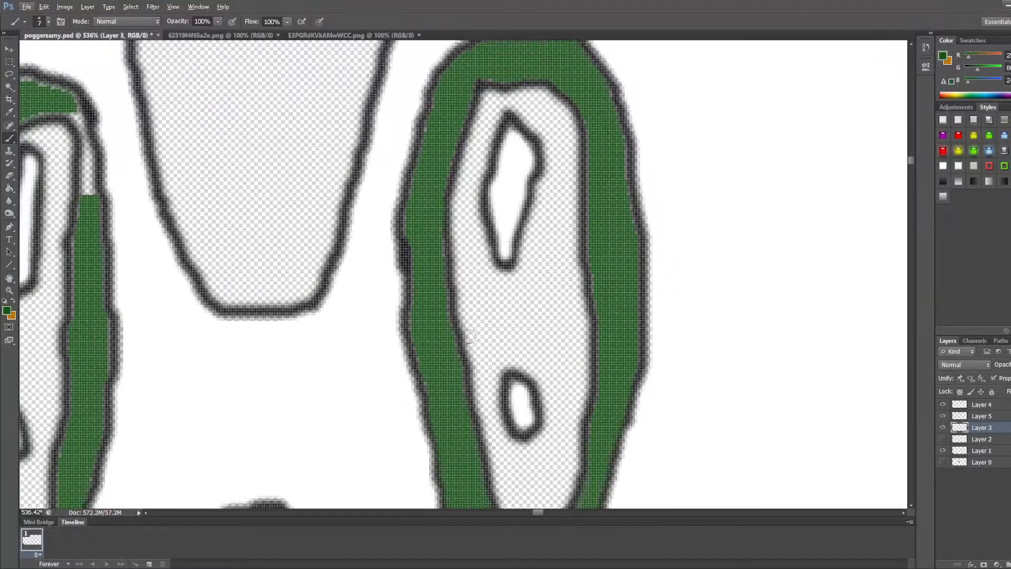
left_click_drag(539, 514, 531, 513)
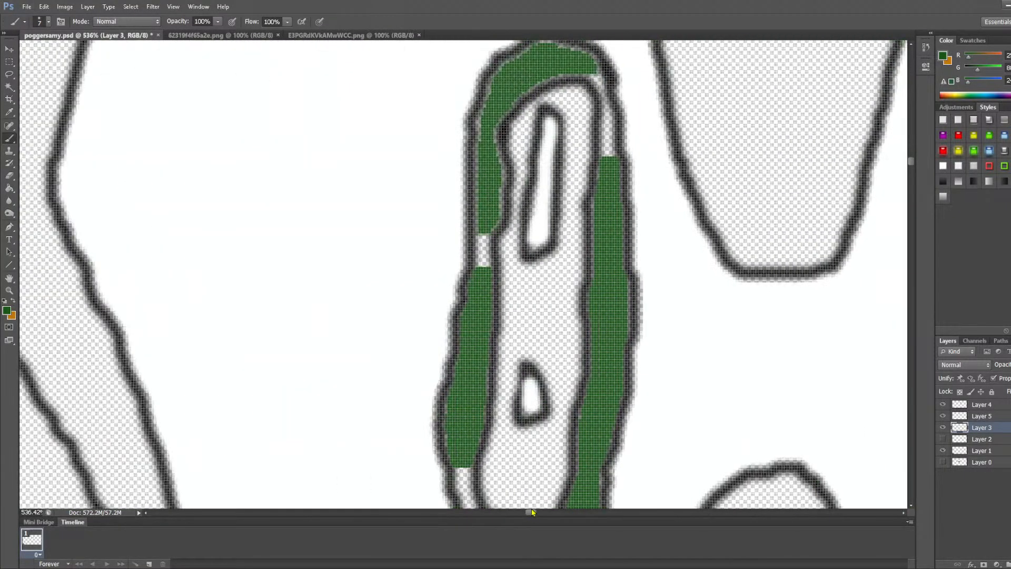
scroll(605, 237, "up", 3)
scroll(612, 227, "up", 1)
scroll(613, 226, "up", 7)
mouse_move(603, 257)
left_mouse_down()
mouse_move(605, 226)
mouse_move(612, 280)
mouse_move(608, 190)
mouse_move(587, 108)
mouse_move(577, 91)
mouse_move(595, 127)
mouse_move(604, 237)
mouse_move(587, 114)
mouse_move(565, 92)
mouse_move(471, 91)
mouse_move(488, 73)
left_mouse_up()
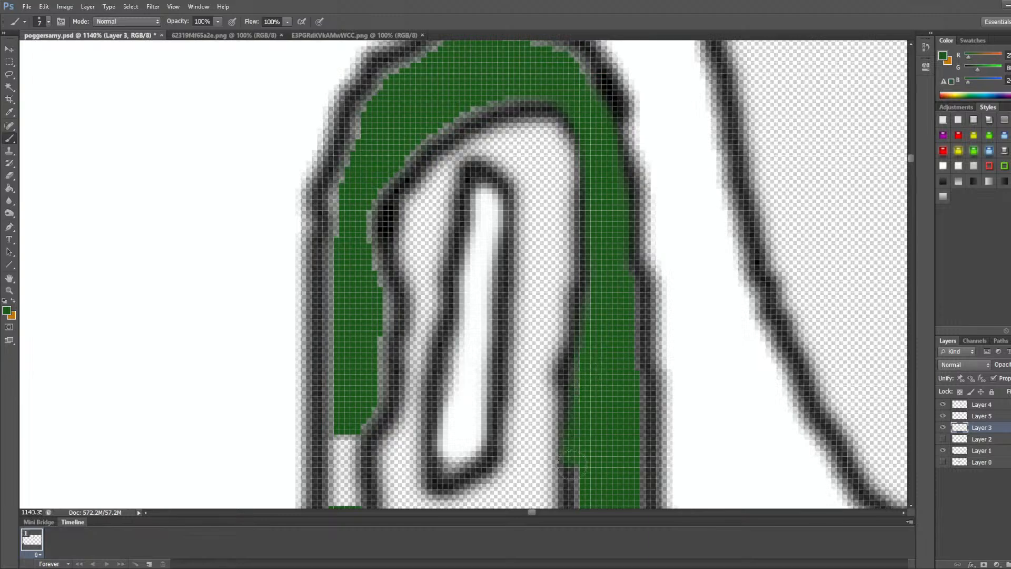
scroll(571, 401, "down", 3)
scroll(566, 336, "down", 1)
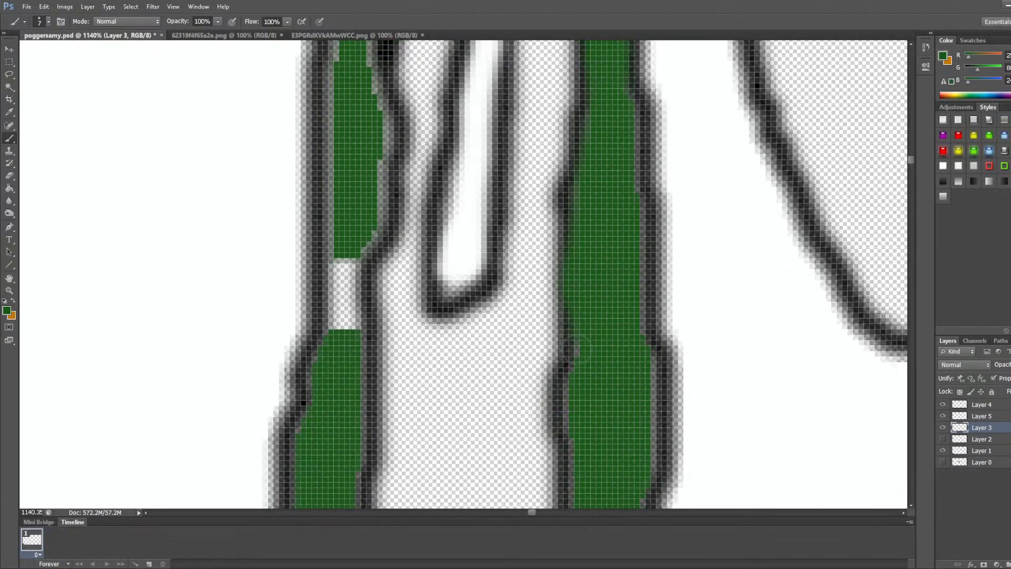
mouse_move(346, 329)
left_mouse_down()
mouse_move(341, 251)
mouse_move(356, 350)
mouse_move(334, 227)
mouse_move(334, 350)
left_mouse_up()
scroll(354, 176, "up", 2)
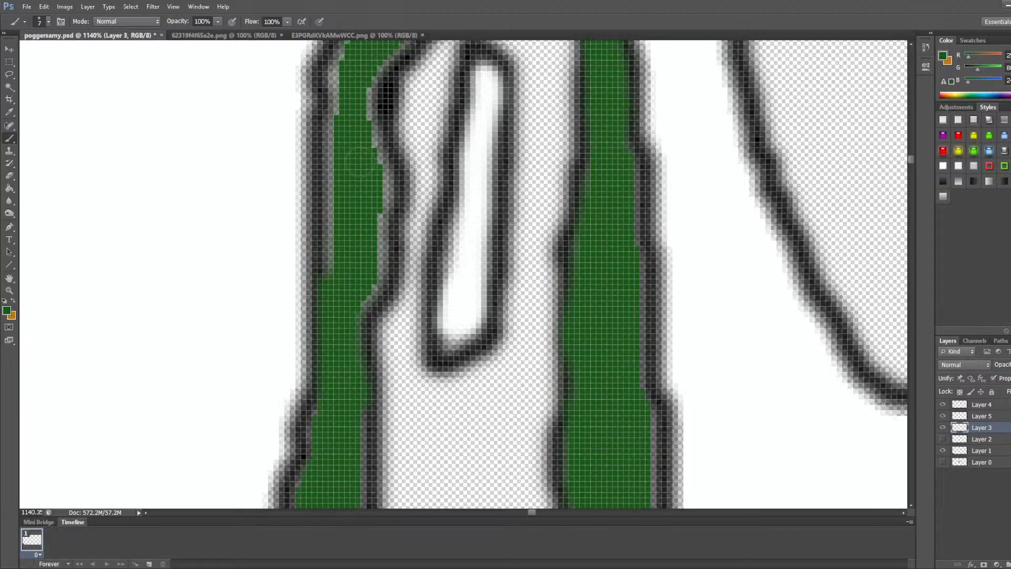
scroll(427, 237, "down", 1)
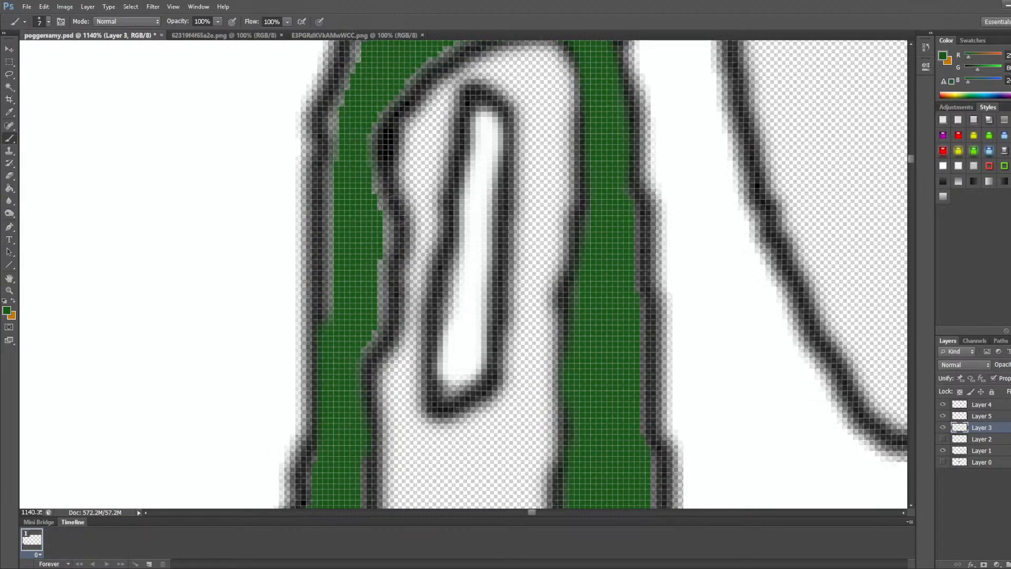
Step: Brush green over the gap and the unfilled edges at the lower end of the left-hand iris ring
scroll(440, 342, "down", 6)
scroll(440, 390, "down", 4)
scroll(395, 382, "up", 6)
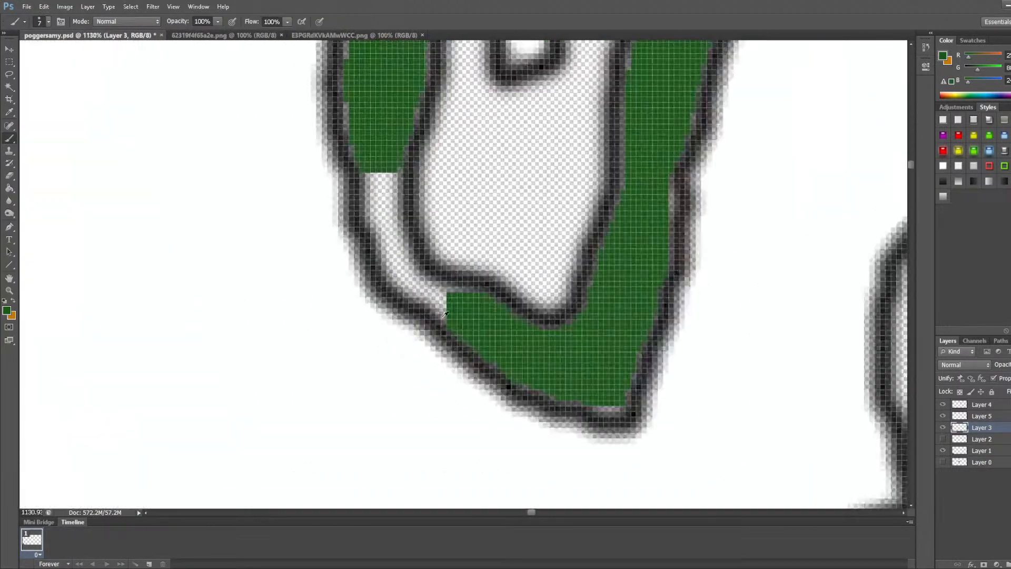
mouse_move(442, 324)
left_mouse_down()
mouse_move(414, 268)
mouse_move(498, 290)
mouse_move(422, 277)
mouse_move(374, 250)
mouse_move(357, 209)
mouse_move(348, 85)
mouse_move(323, 73)
mouse_move(372, 262)
mouse_move(419, 287)
mouse_move(330, 174)
mouse_move(309, 116)
mouse_move(319, 78)
mouse_move(344, 53)
mouse_move(339, 181)
left_mouse_up()
scroll(563, 316, "down", 3)
mouse_move(653, 412)
left_mouse_down()
mouse_move(713, 421)
mouse_move(735, 406)
mouse_move(760, 335)
left_mouse_up()
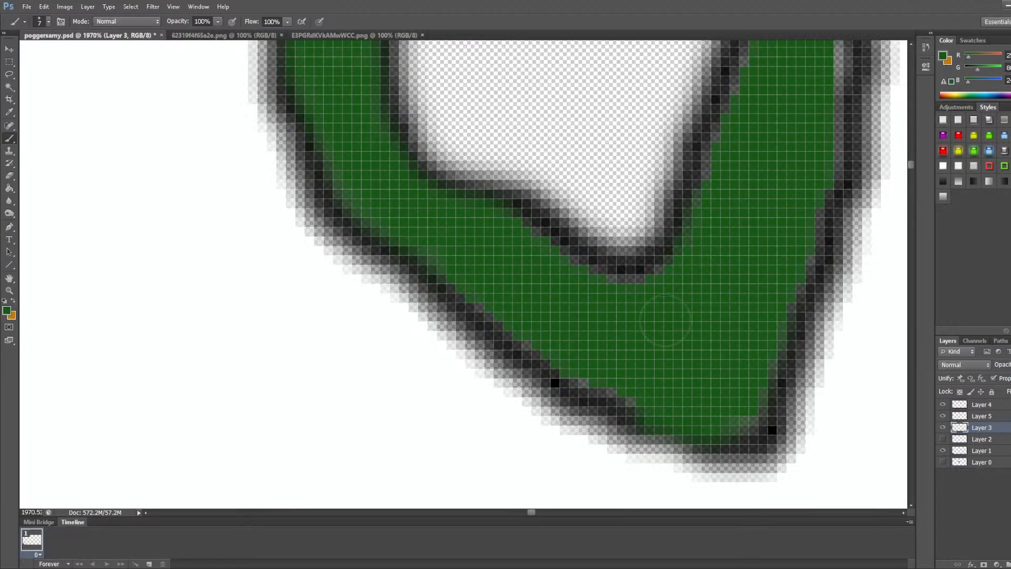
Step: Sample black from the outline where Amy's nose and mouth meet and fill the left-hand pupil around its highlights
scroll(619, 282, "down", 5)
scroll(621, 281, "down", 2)
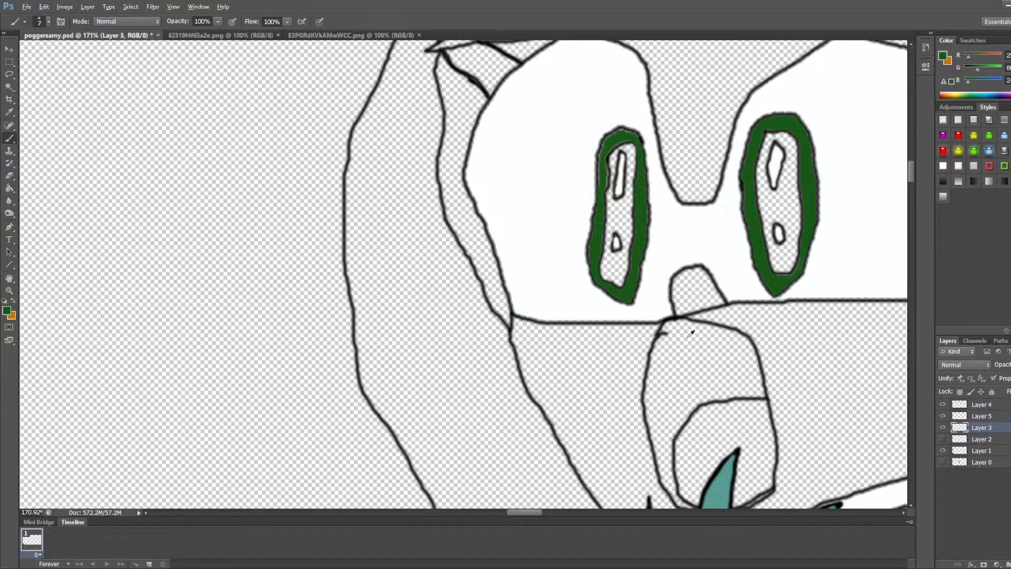
scroll(685, 330, "up", 5)
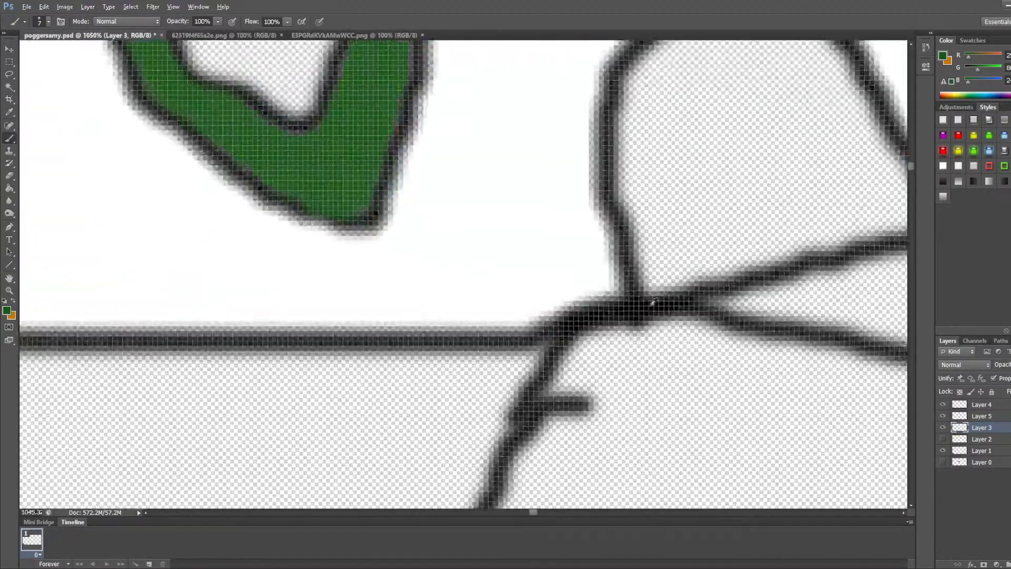
left_click(644, 302, "alt")
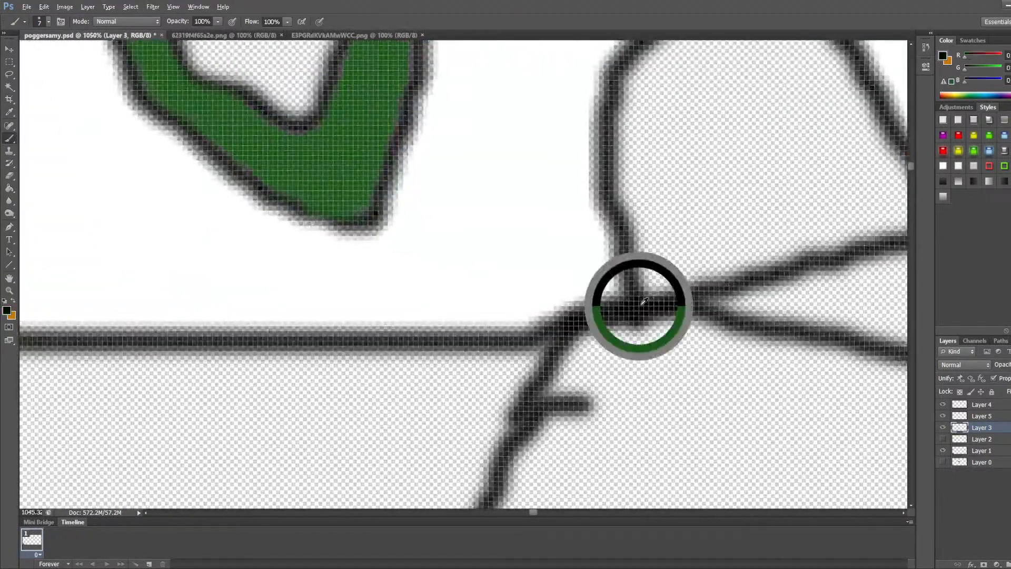
left_click(9, 188)
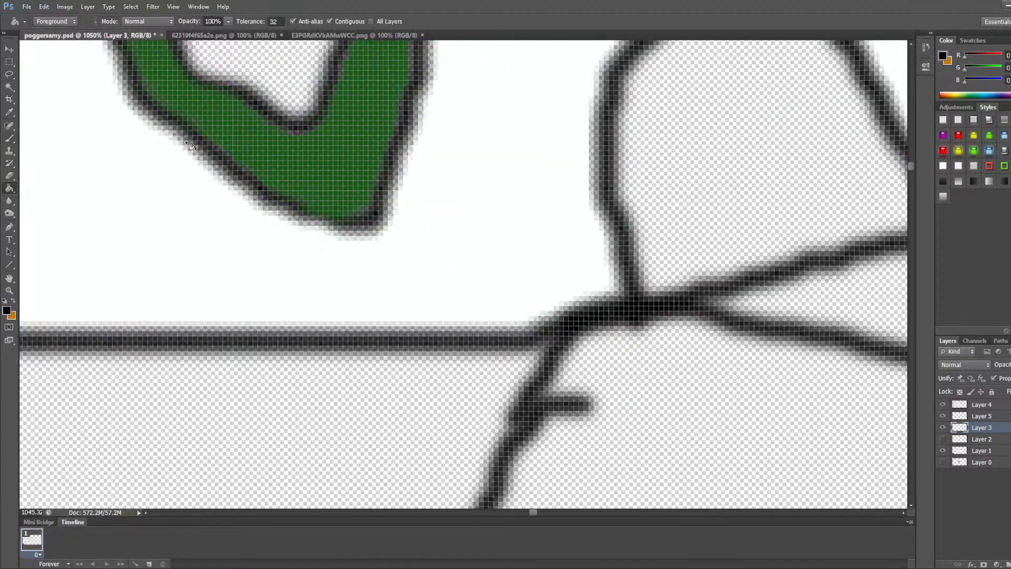
scroll(190, 146, "down", 3)
scroll(294, 211, "up", 3)
left_click(307, 183)
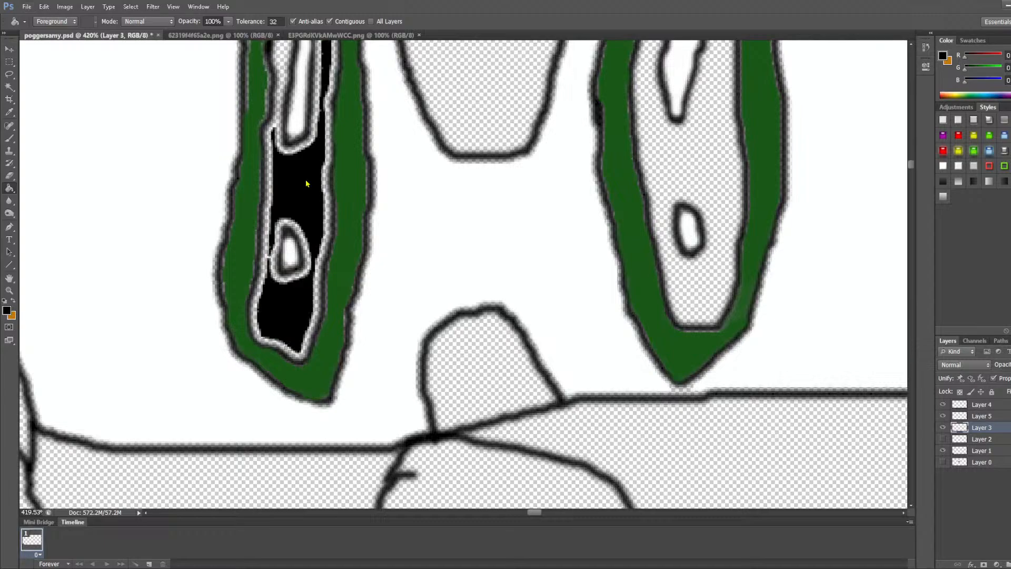
Step: Fill the leftover edges of the left-hand pupil and the whole right-hand pupil with black around their highlights
left_click(306, 183)
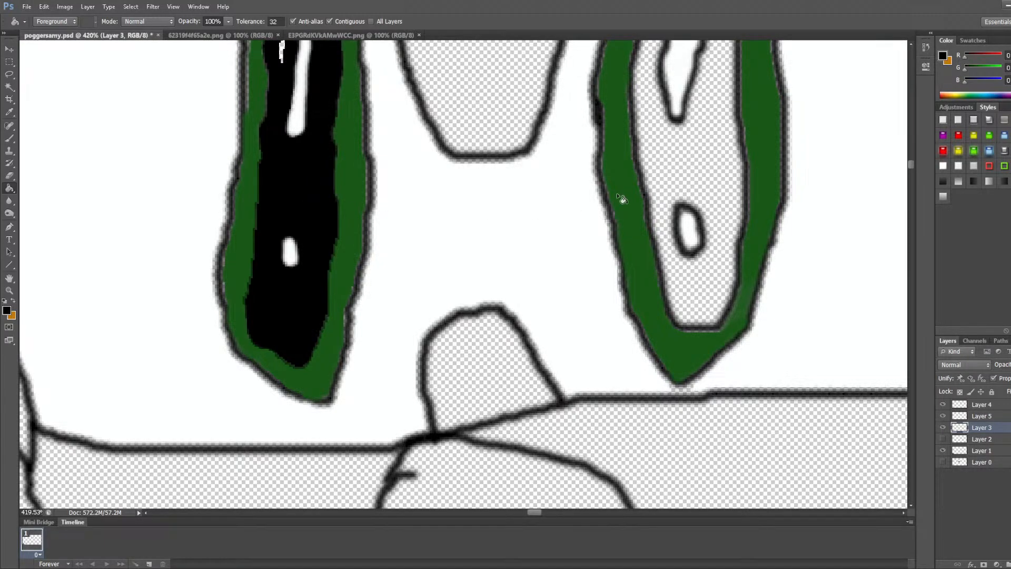
left_click(661, 163)
left_click(706, 174)
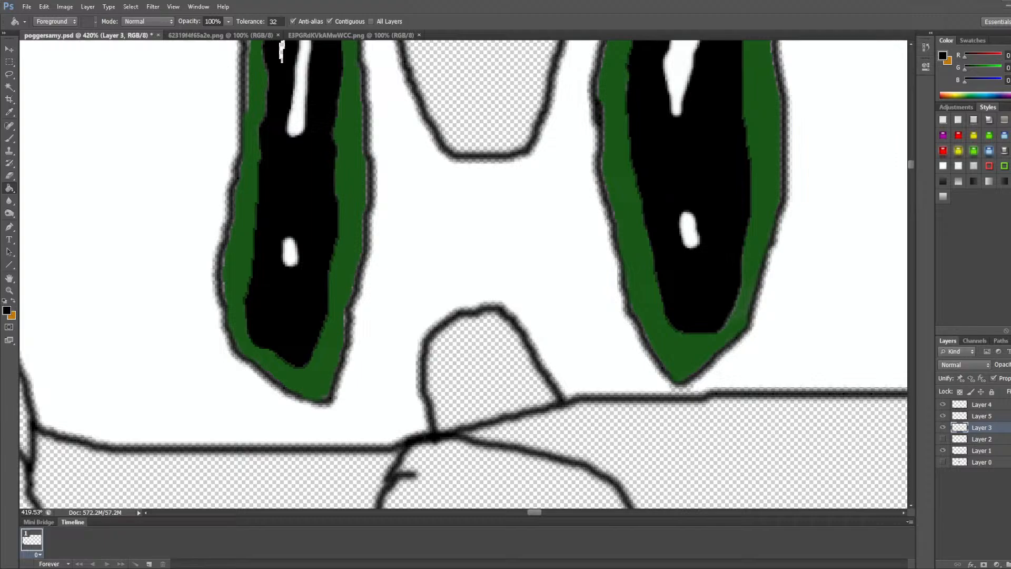
Step: Fill Amy's nose and the soft edges of the outlines connected to it with black
scroll(571, 363, "down", 20)
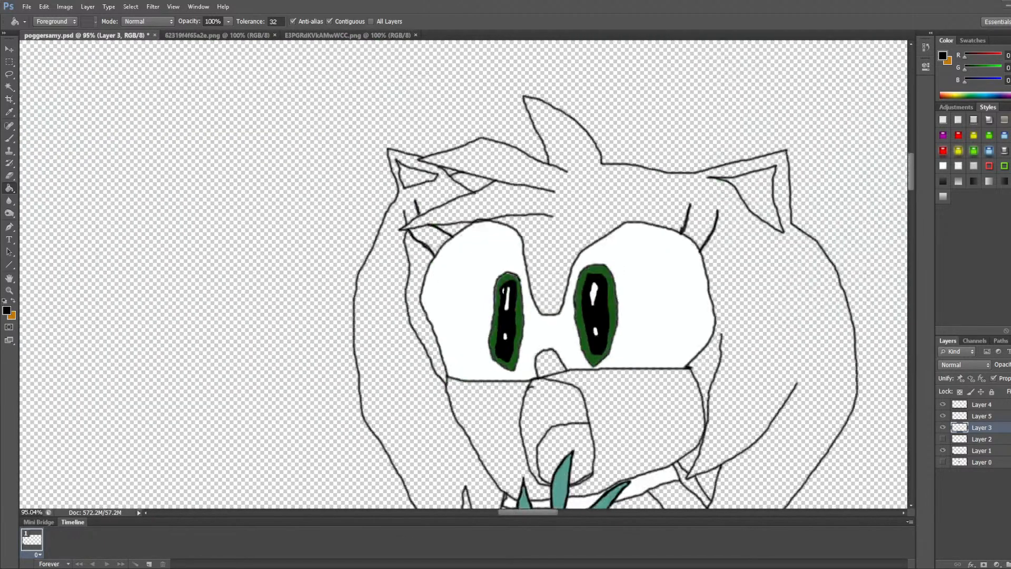
scroll(595, 363, "down", 2)
scroll(592, 363, "up", 6)
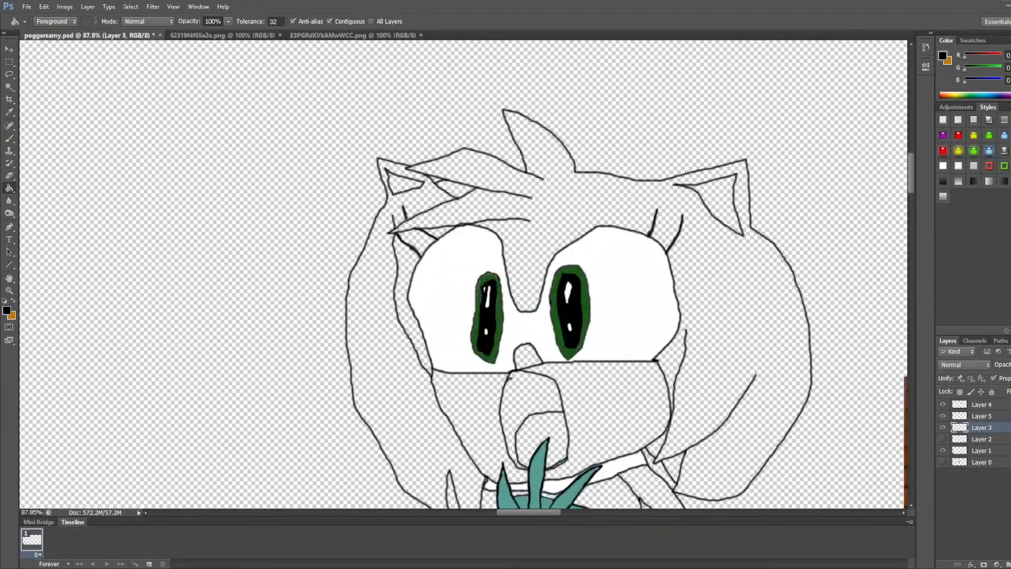
scroll(563, 368, "up", 8)
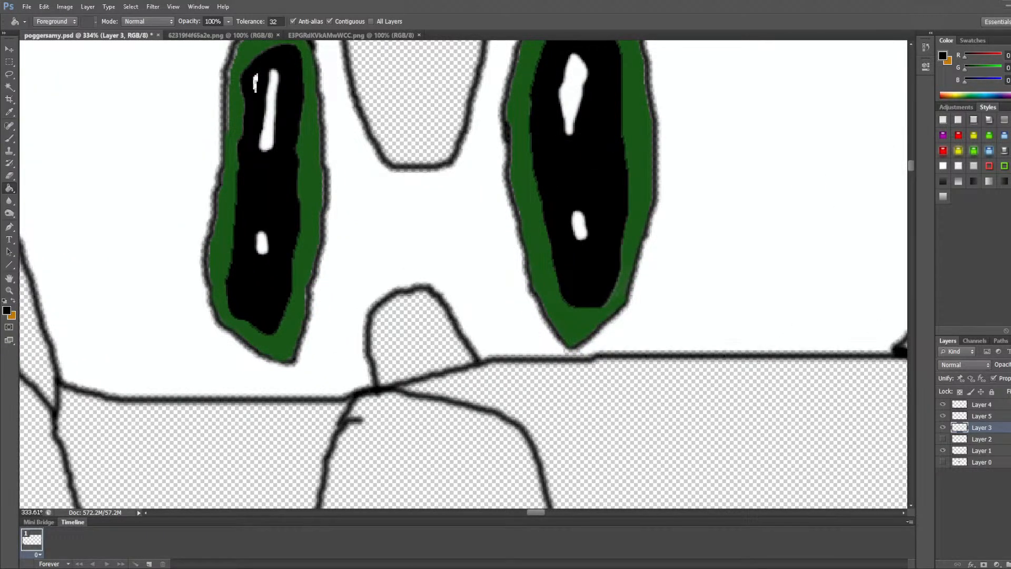
left_click(425, 336)
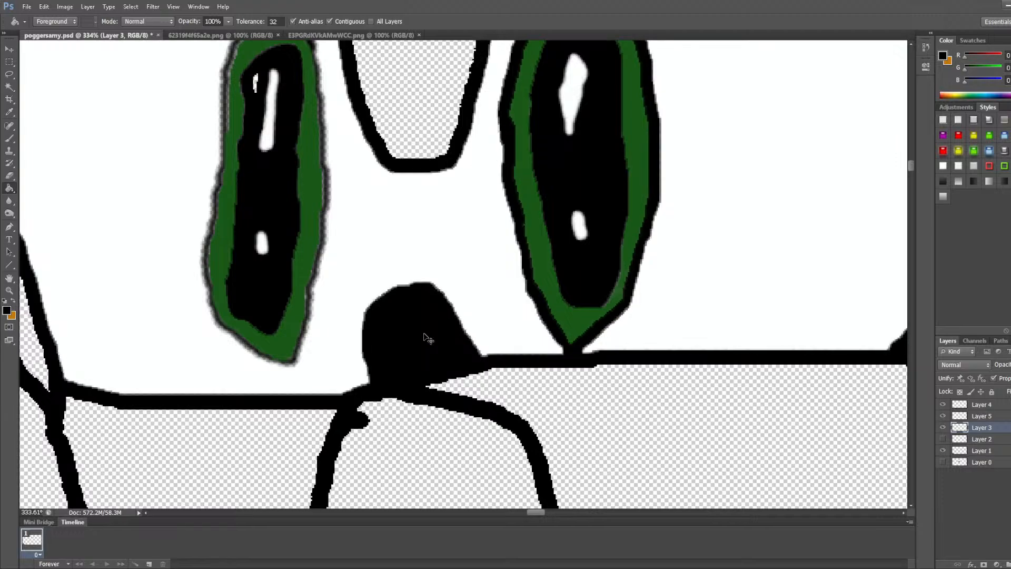
Step: Fill the soft edges of the right-hand inner-ear outline with black to thicken it
scroll(425, 334, "down", 4)
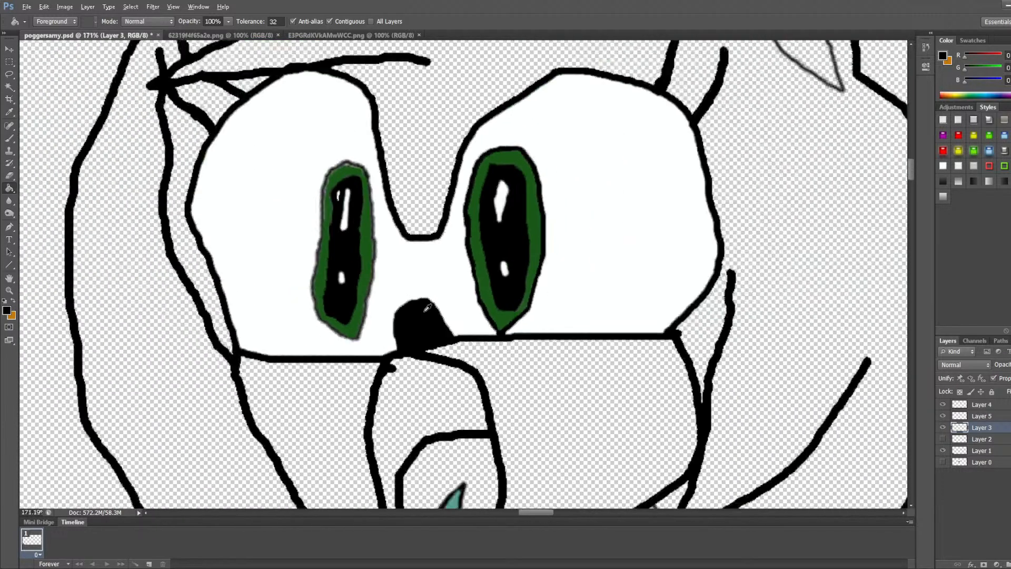
scroll(425, 316, "down", 2)
scroll(428, 316, "up", 5)
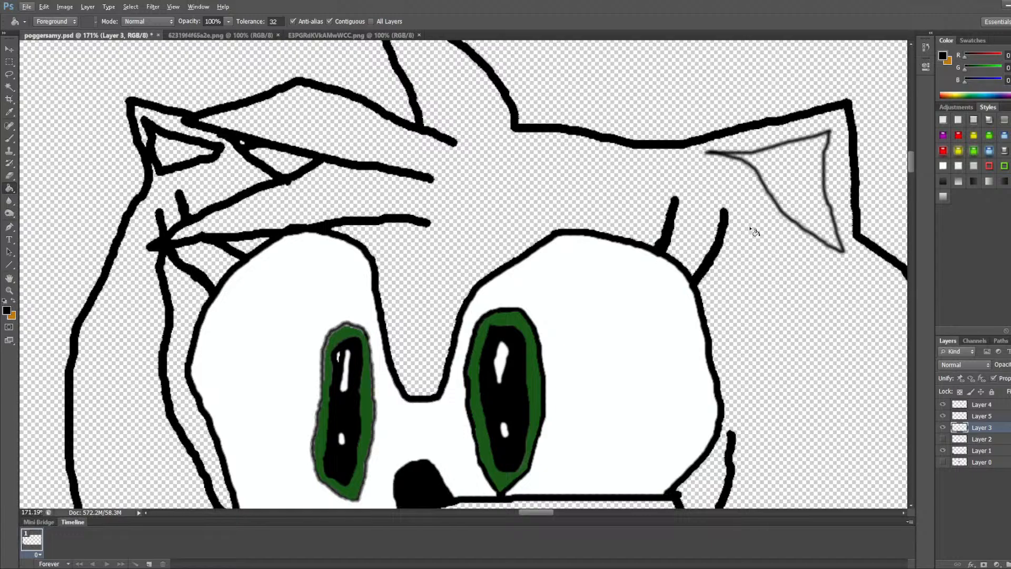
left_click(767, 195)
Step: Sample the light pink from the left edge of Amy's hair in the reference picture
scroll(542, 196, "down", 4)
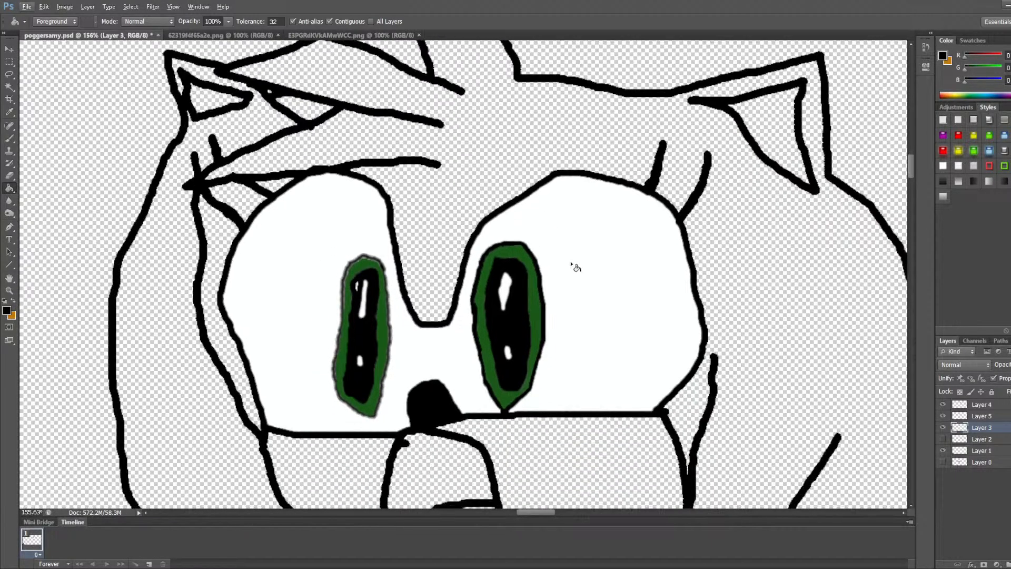
scroll(530, 338, "down", 3)
scroll(556, 337, "down", 4)
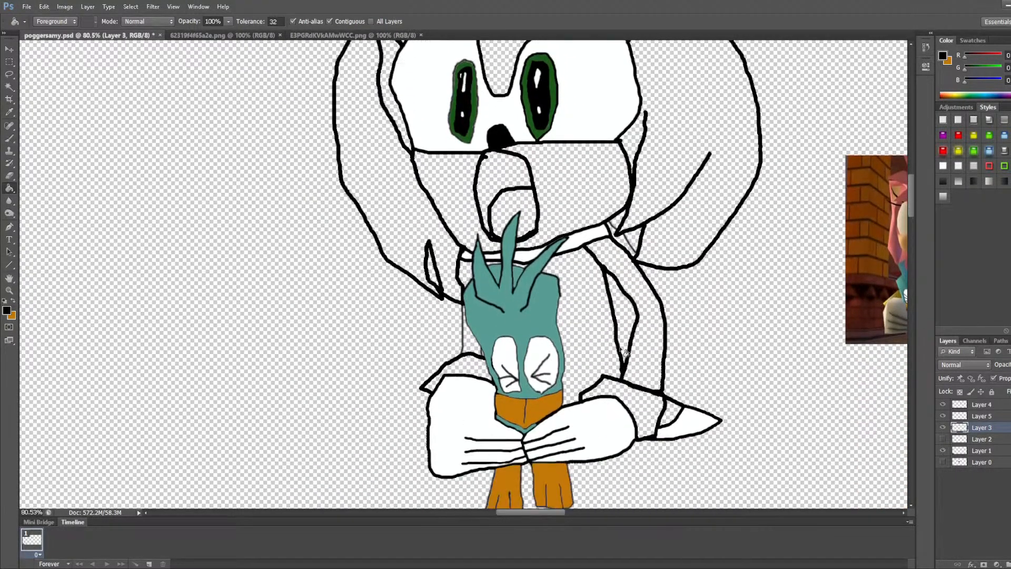
scroll(534, 330, "up", 1)
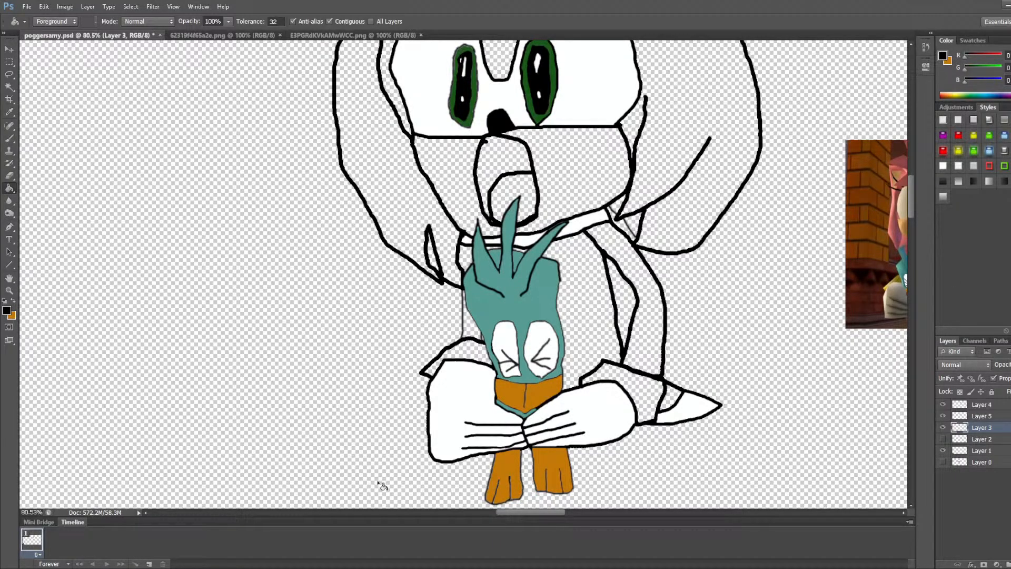
scroll(543, 519, "right", 1)
left_click_drag(543, 519, 563, 506)
scroll(683, 170, "up", 15)
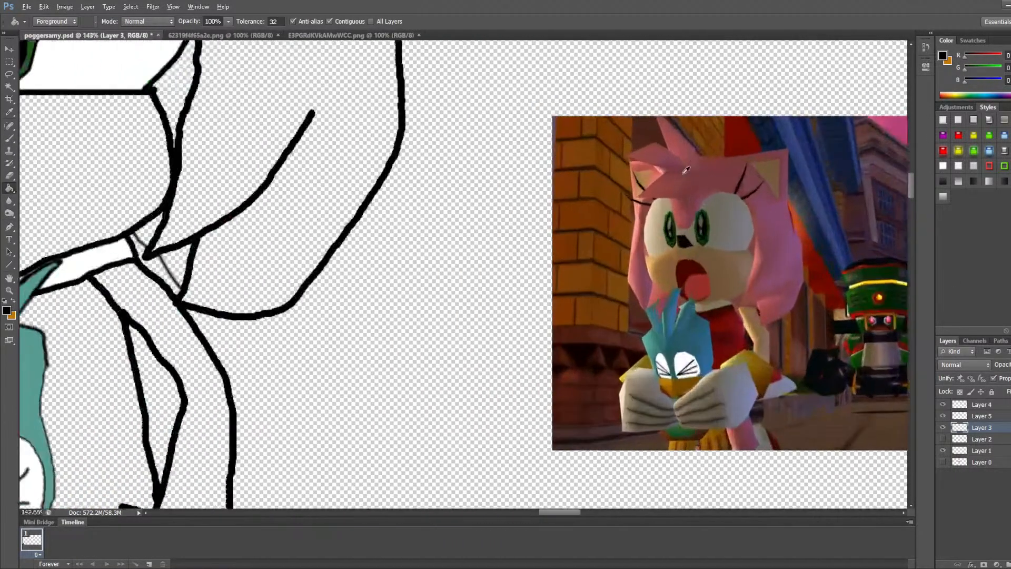
scroll(545, 242, "up", 3)
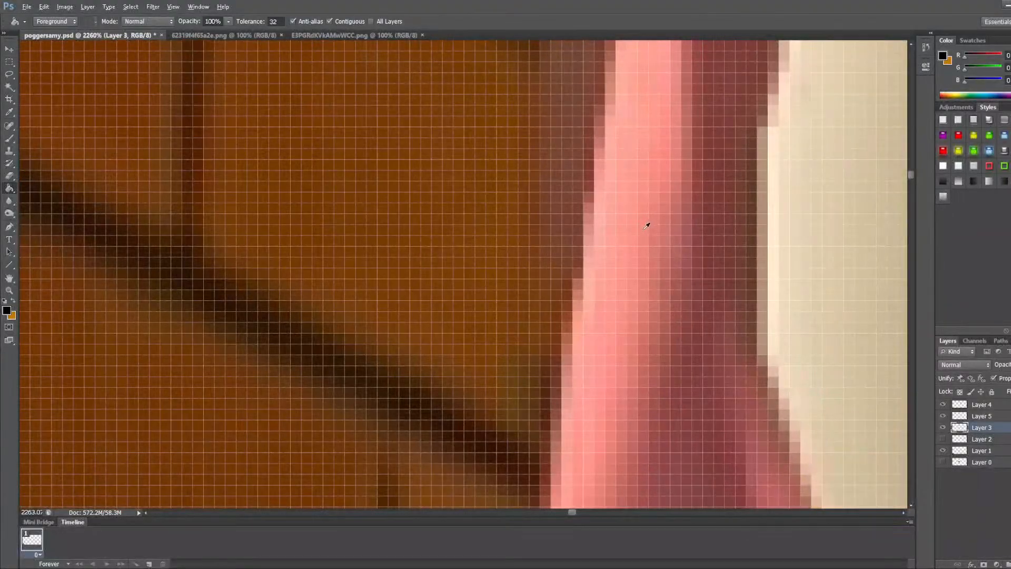
left_click(641, 223, "alt")
Step: Fill Amy's hair, ears and forehead with the sampled pink, including the strip beside the left-hand eye and the fringe gap
scroll(358, 309, "down", 4)
scroll(358, 310, "down", 8)
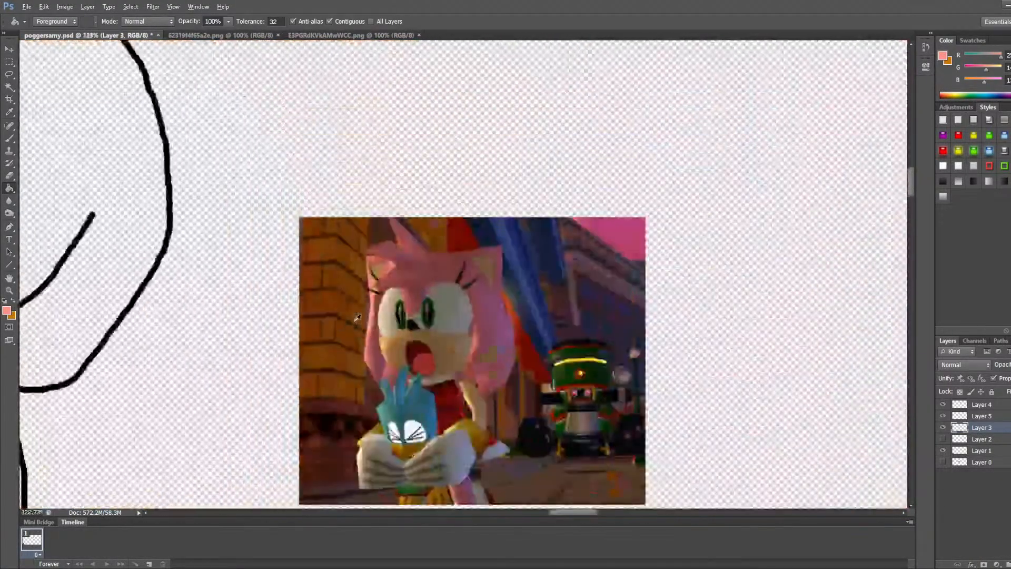
left_click_drag(566, 517, 530, 514)
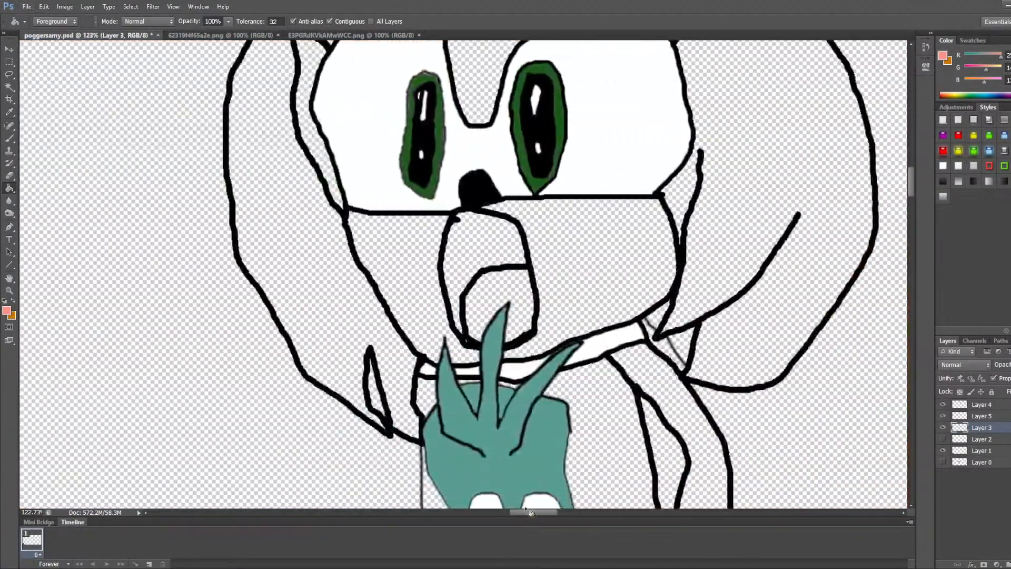
scroll(453, 284, "down", 5)
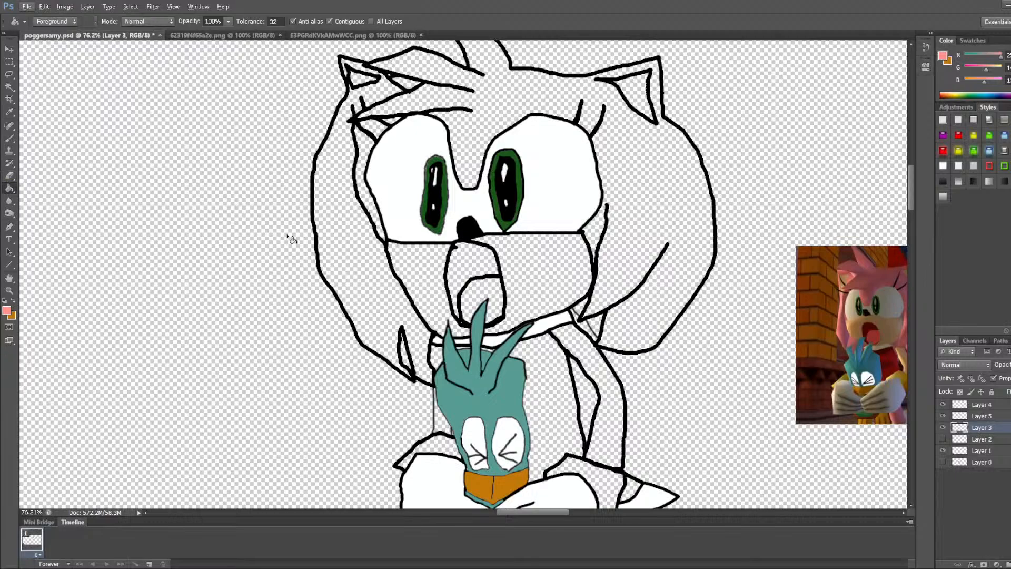
left_click(343, 228)
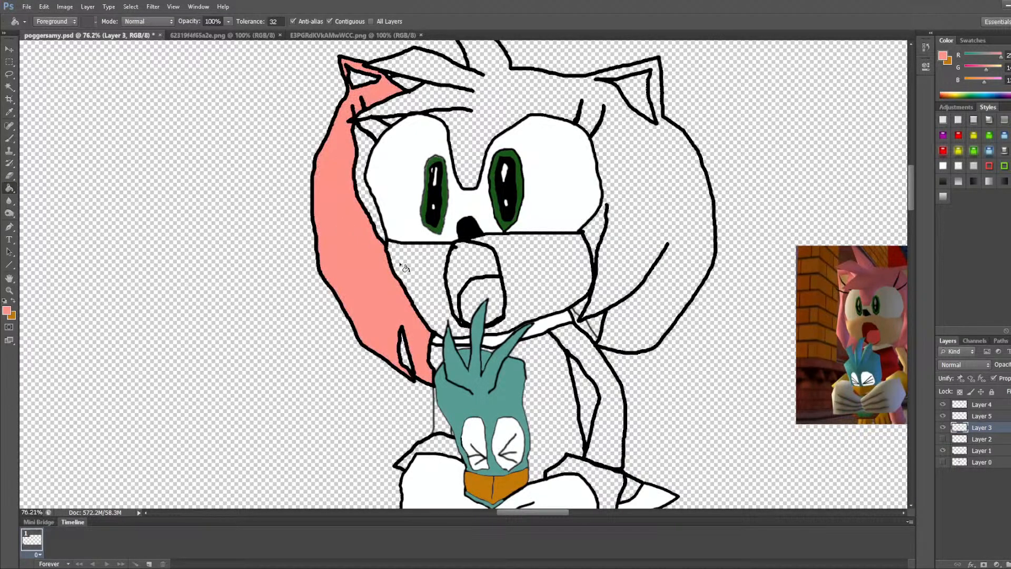
left_click(632, 223)
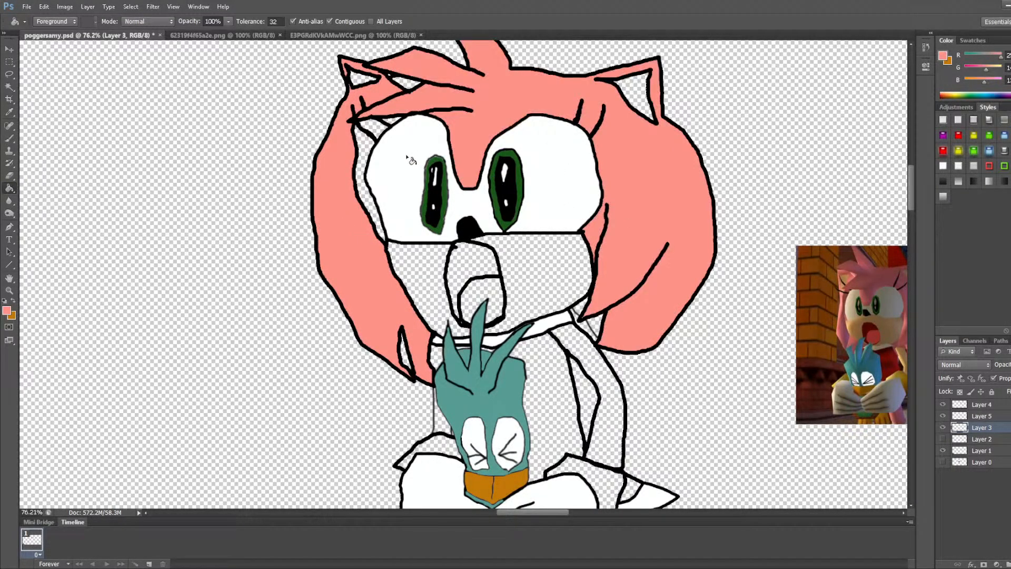
left_click(368, 147)
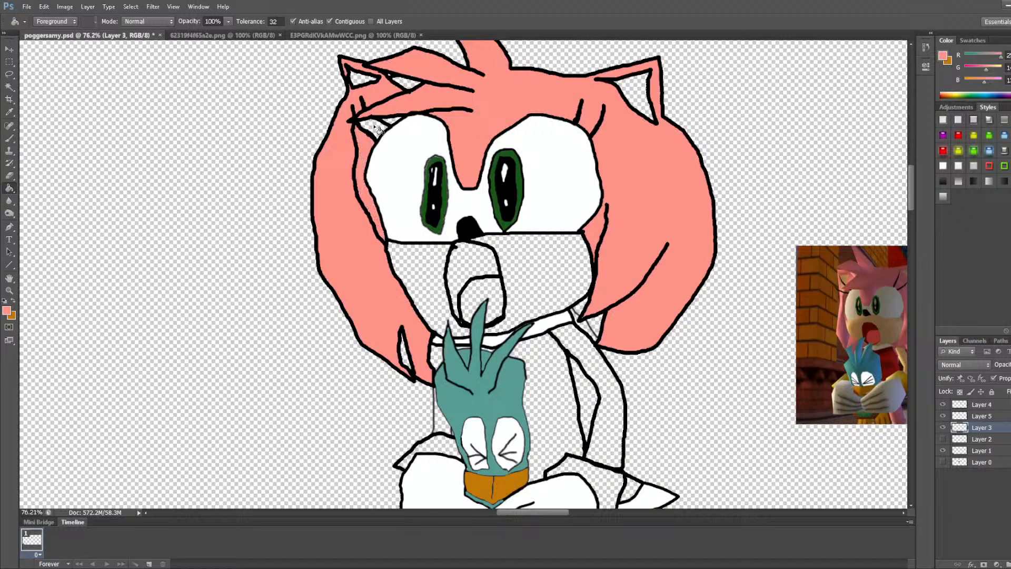
left_click(407, 85)
Step: Switch to the Brush and sample black from the thick outline joining the right-hand cuff and the pointed white shape
scroll(395, 278, "down", 1)
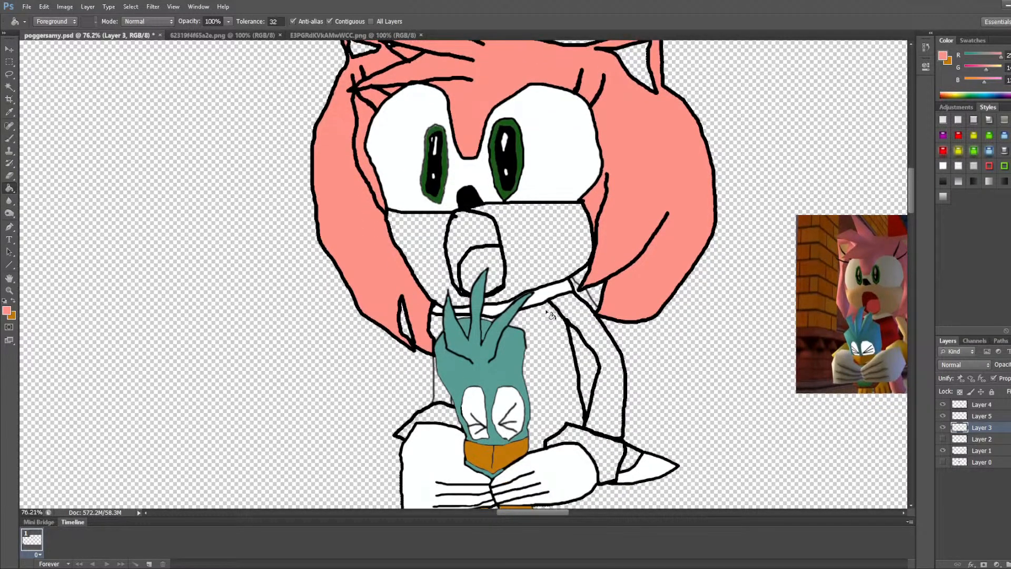
scroll(600, 400, "down", 2)
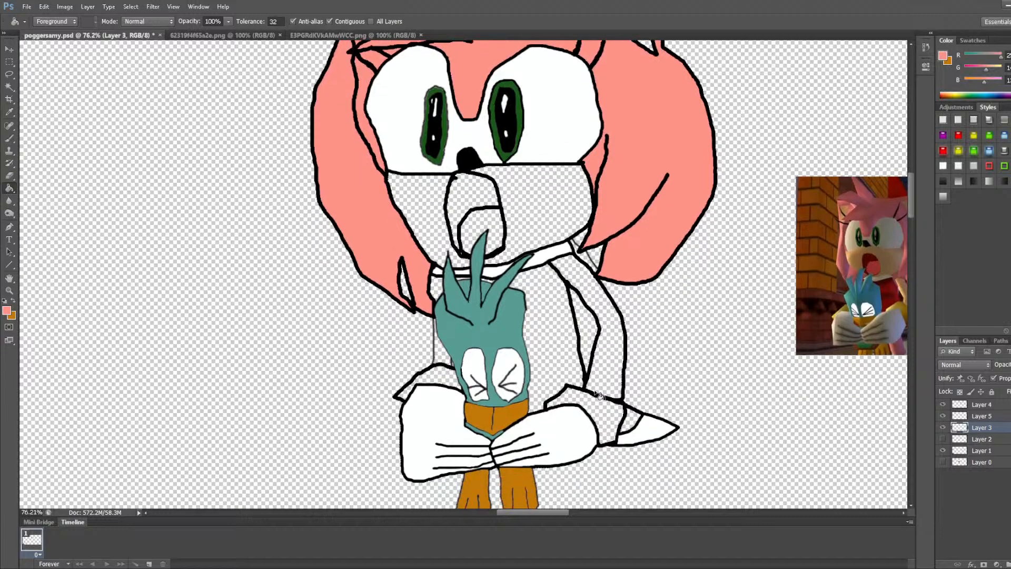
left_click_drag(549, 514, 563, 517)
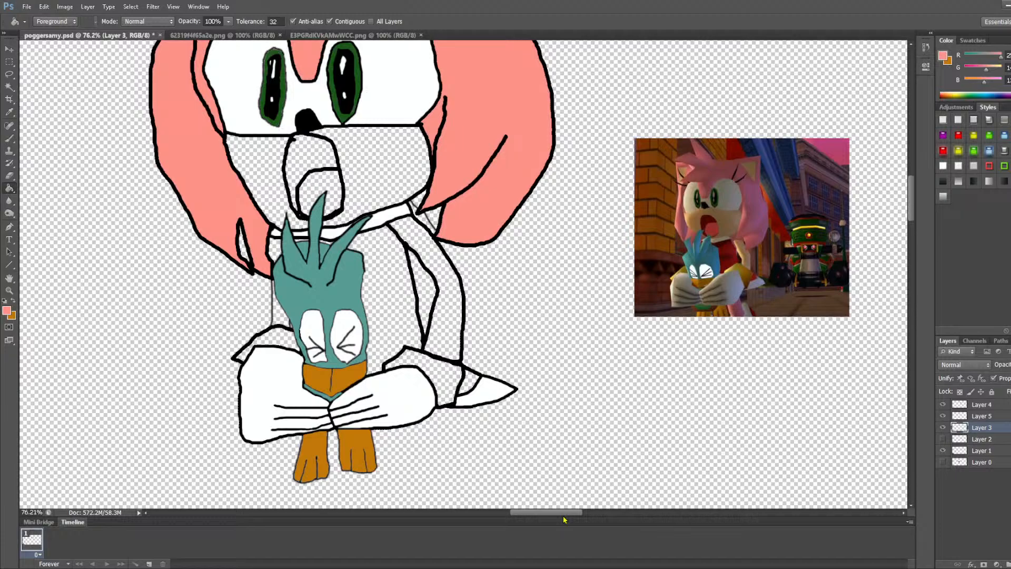
mouse_move(563, 516)
left_mouse_down()
mouse_move(549, 517)
mouse_move(563, 518)
left_mouse_up()
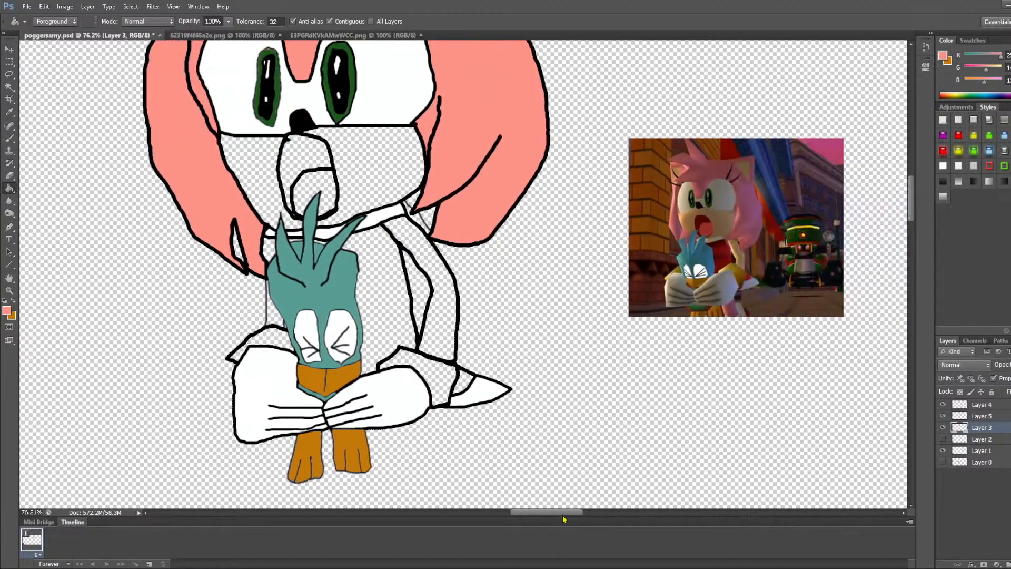
left_click(9, 138)
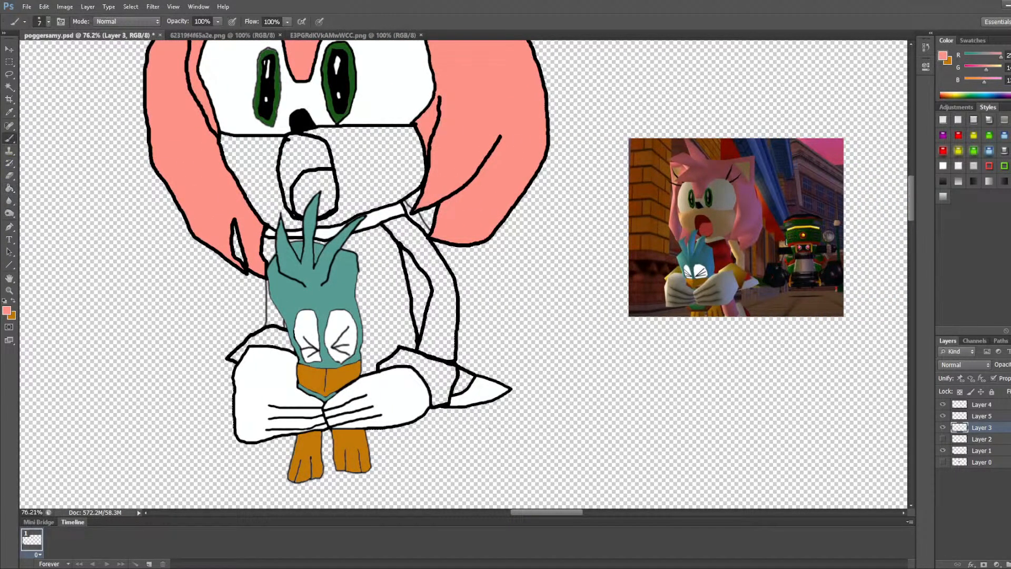
scroll(429, 389, "up", 12)
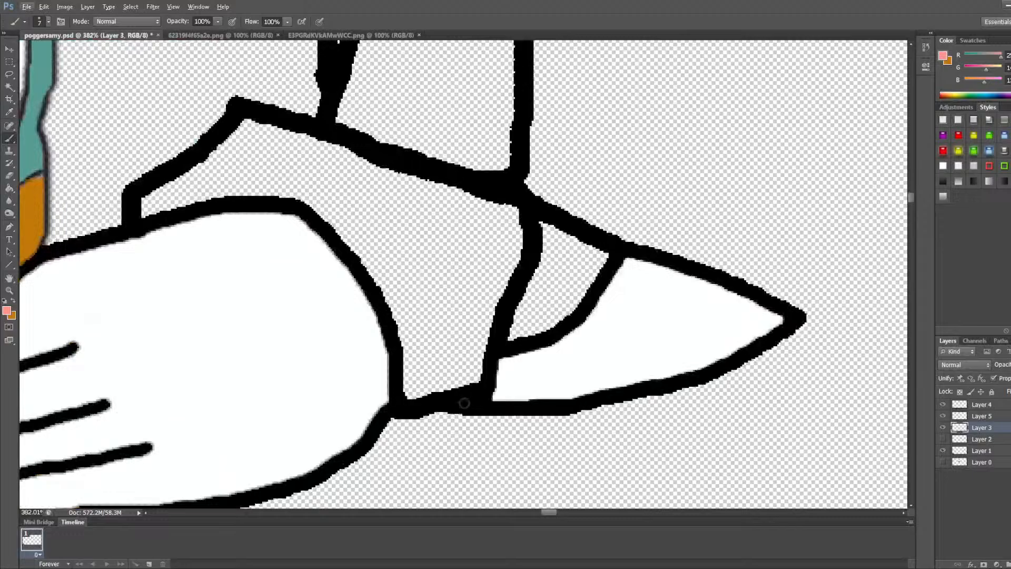
left_click(466, 401)
left_click(477, 401, "alt")
Step: Draw black outlines for Amy's leg below the right-hand glove and for the curved boot top with its narrow outer band
scroll(601, 369, "down", 4)
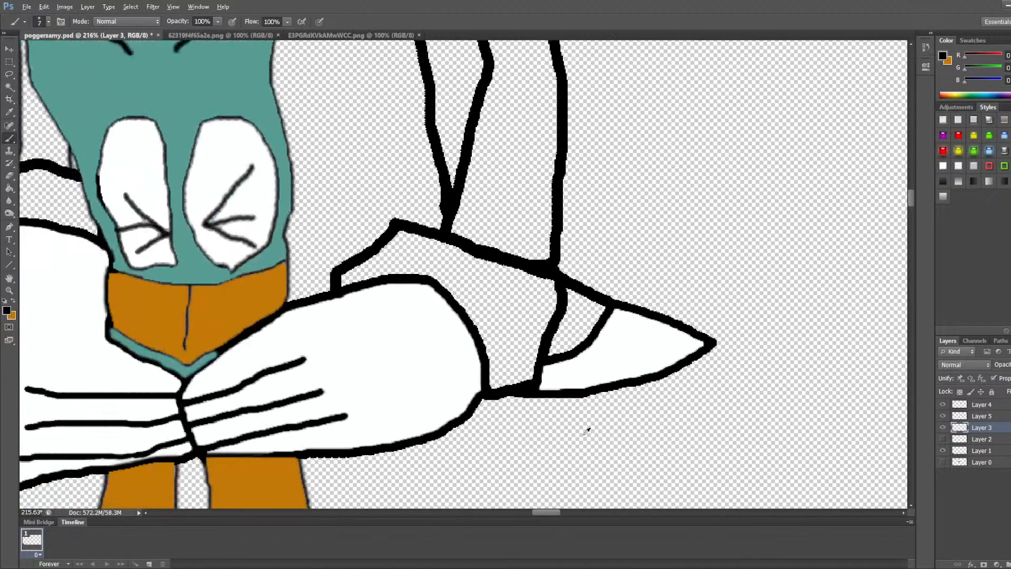
mouse_move(552, 512)
left_mouse_down()
mouse_move(583, 513)
mouse_move(552, 514)
left_mouse_up()
scroll(495, 348, "up", 1)
scroll(327, 389, "down", 3)
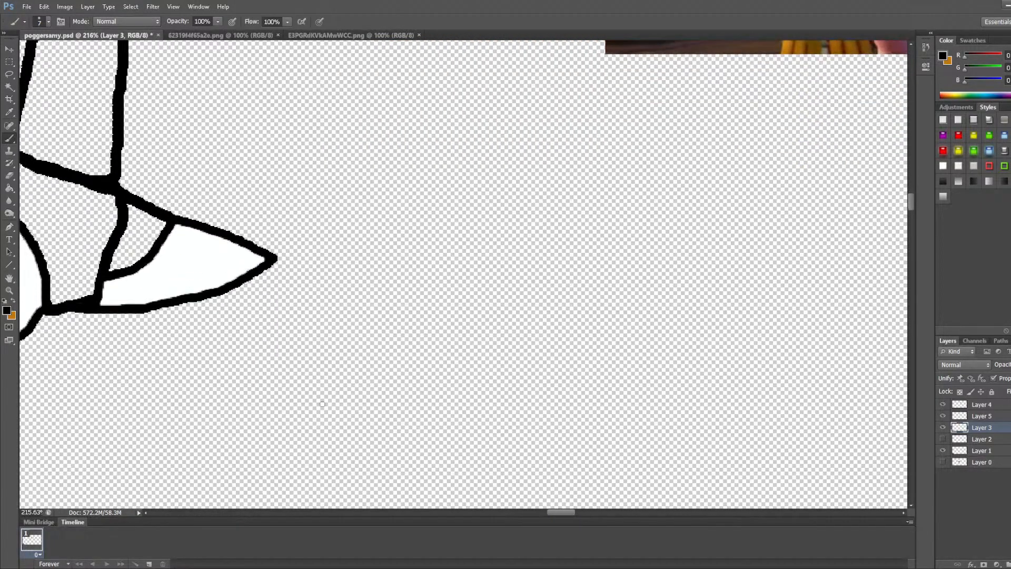
scroll(477, 411, "down", 3)
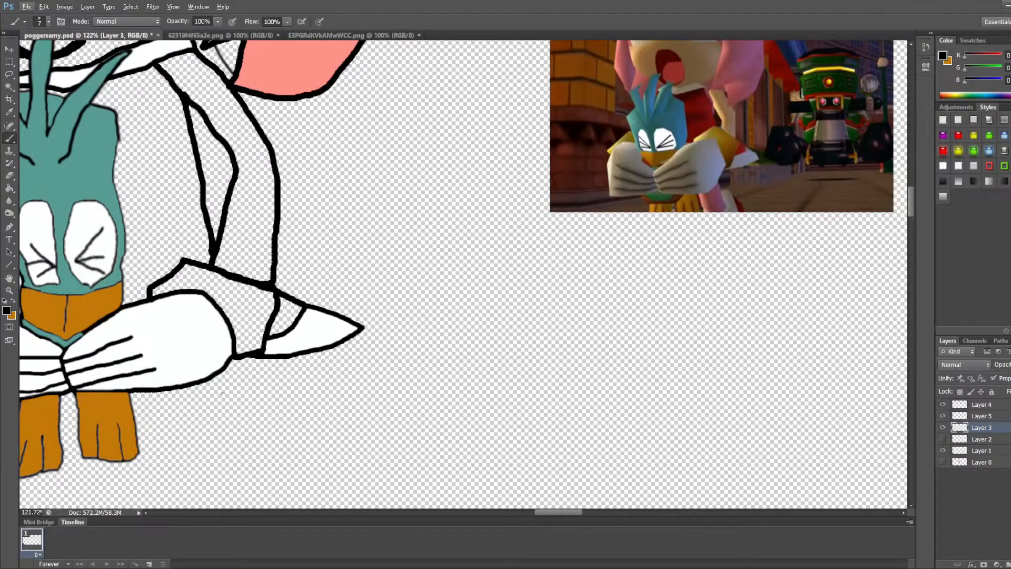
left_click_drag(216, 375, 221, 454)
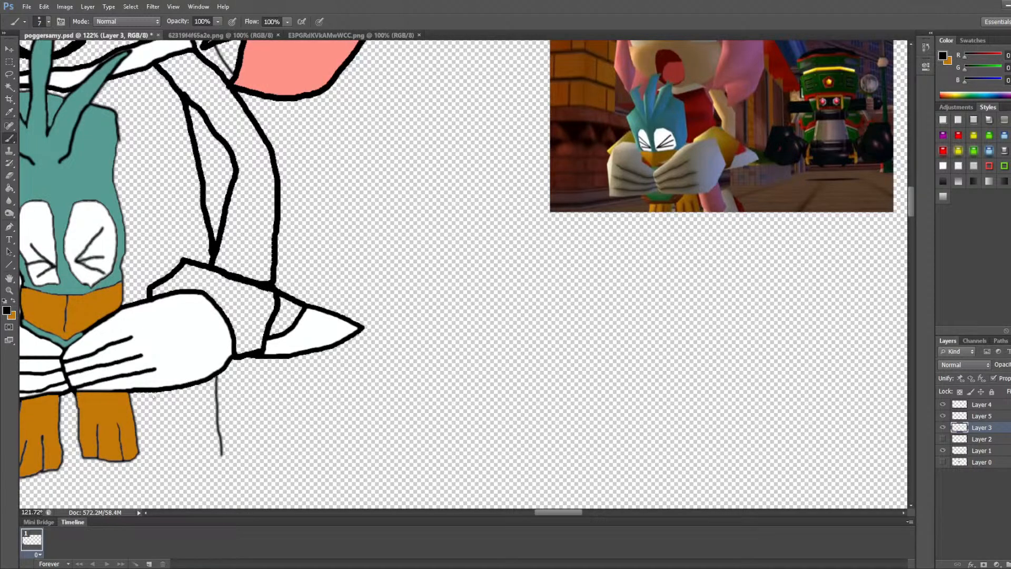
mouse_move(153, 391)
left_mouse_down()
mouse_move(167, 482)
mouse_move(192, 493)
mouse_move(218, 483)
mouse_move(228, 415)
mouse_move(254, 435)
mouse_move(244, 512)
left_mouse_up()
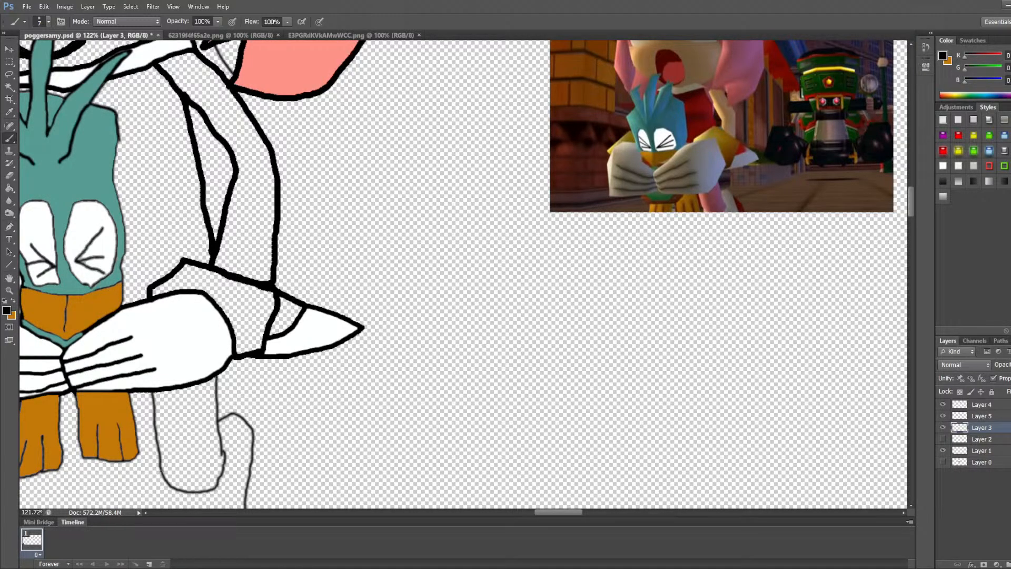
mouse_move(160, 478)
left_mouse_down()
mouse_move(164, 501)
mouse_move(182, 510)
left_mouse_up()
mouse_move(235, 413)
left_mouse_down()
mouse_move(263, 425)
mouse_move(266, 451)
mouse_move(262, 507)
mouse_move(244, 507)
left_mouse_up()
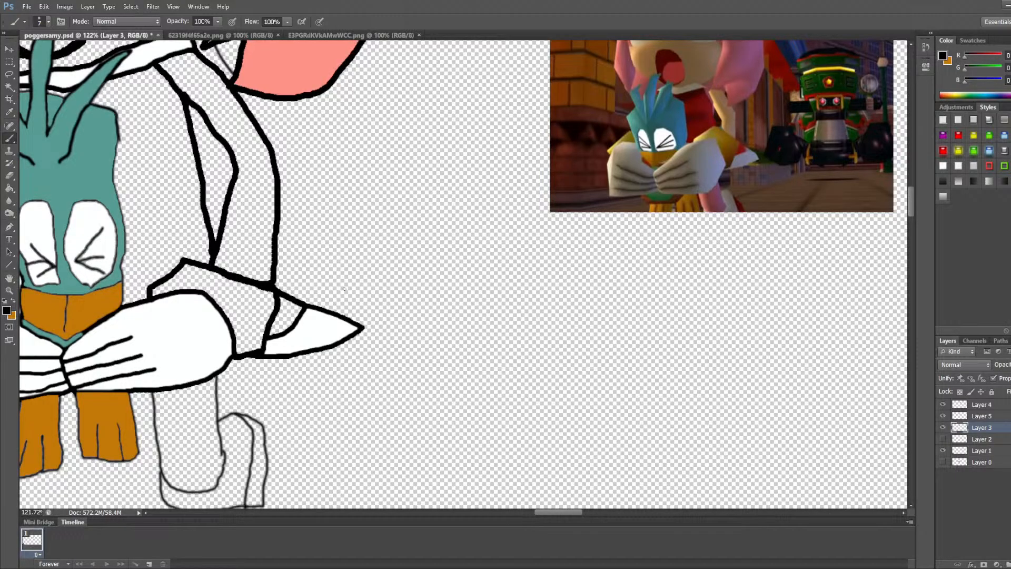
Step: Sample white from the pointed shape beside the cuff and fill the curved inner band around the leg's lower end
left_click(317, 326, "alt")
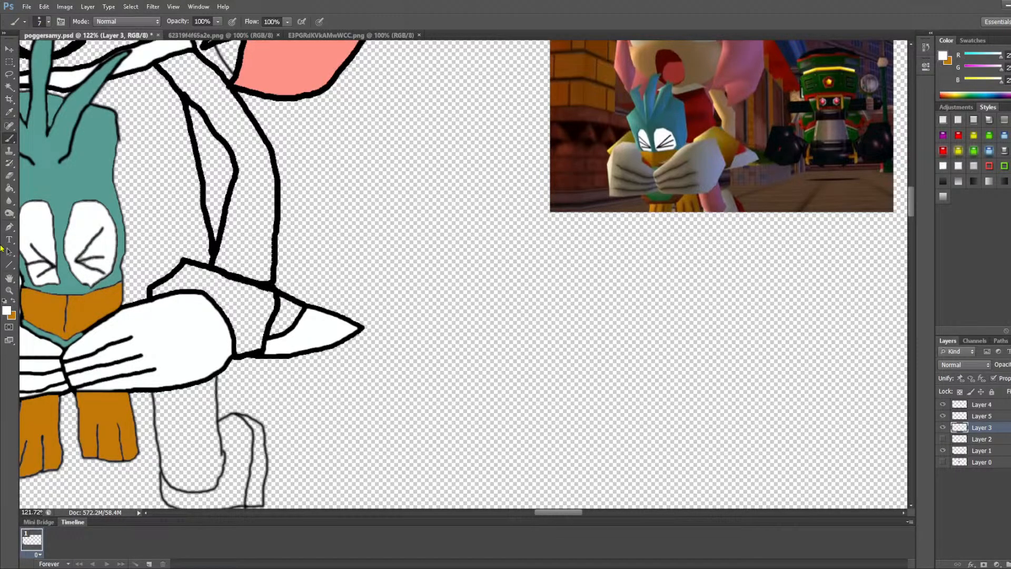
left_click(9, 188)
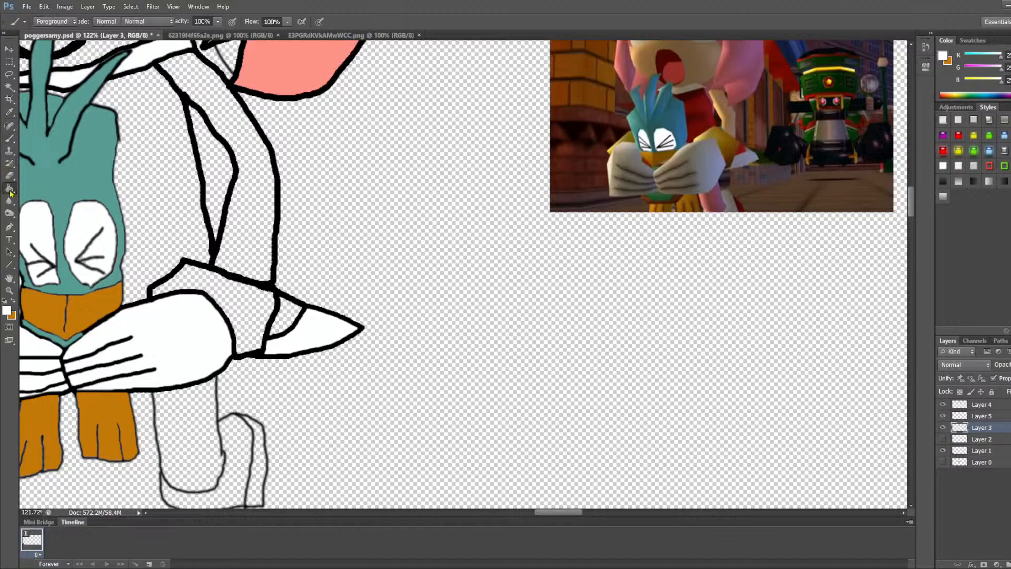
left_click(236, 450)
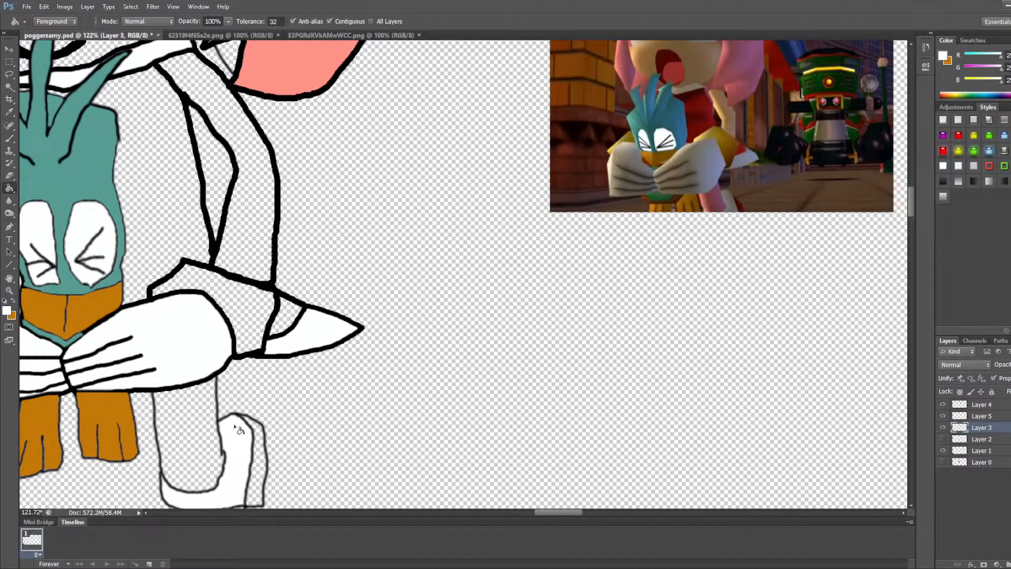
Step: Fill Amy's leg with pink sampled from her hair, and recolour the thin leg and boot outlines with sampled black
left_click(303, 64, "alt")
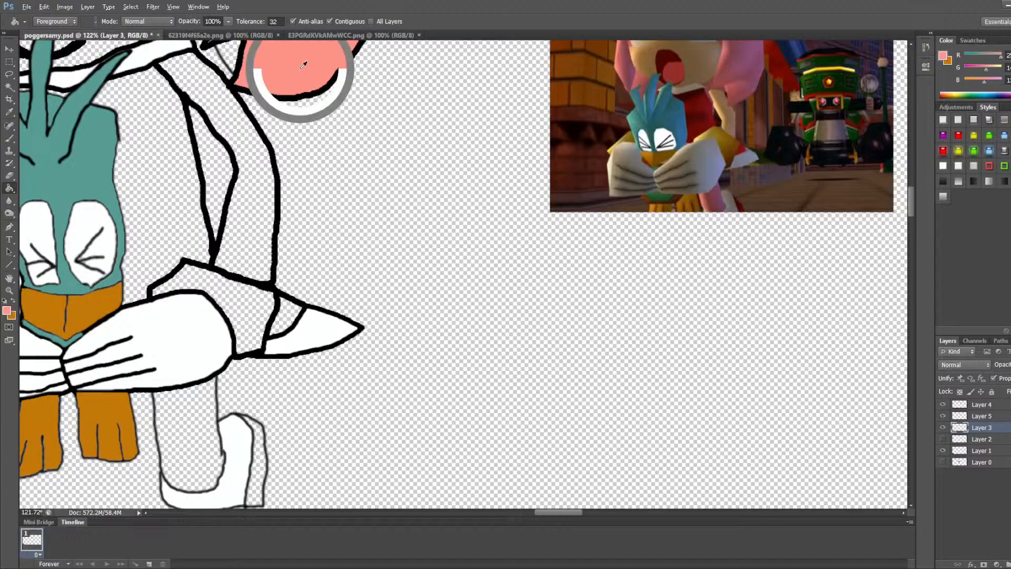
left_click(173, 421)
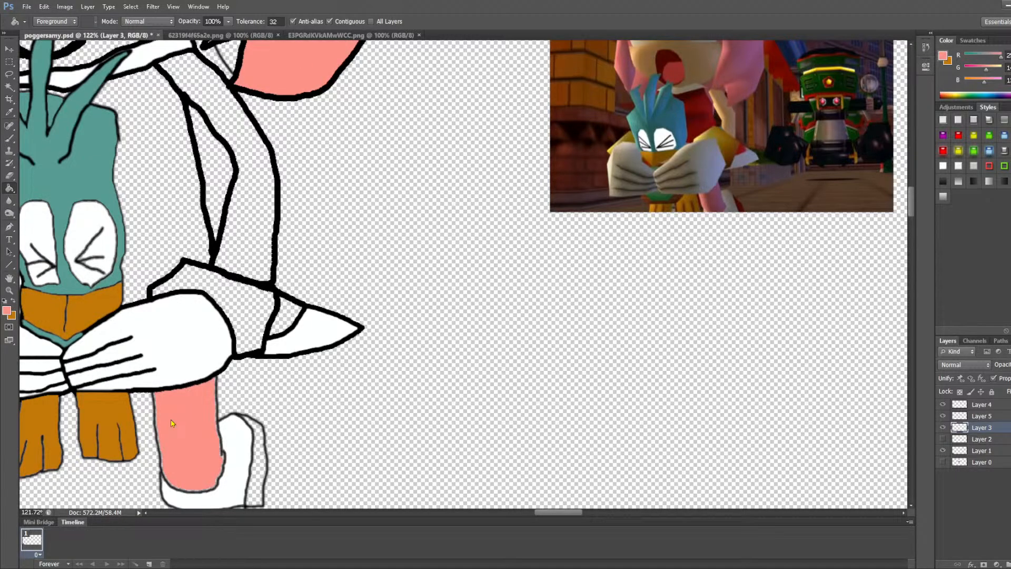
left_click(233, 354, "alt")
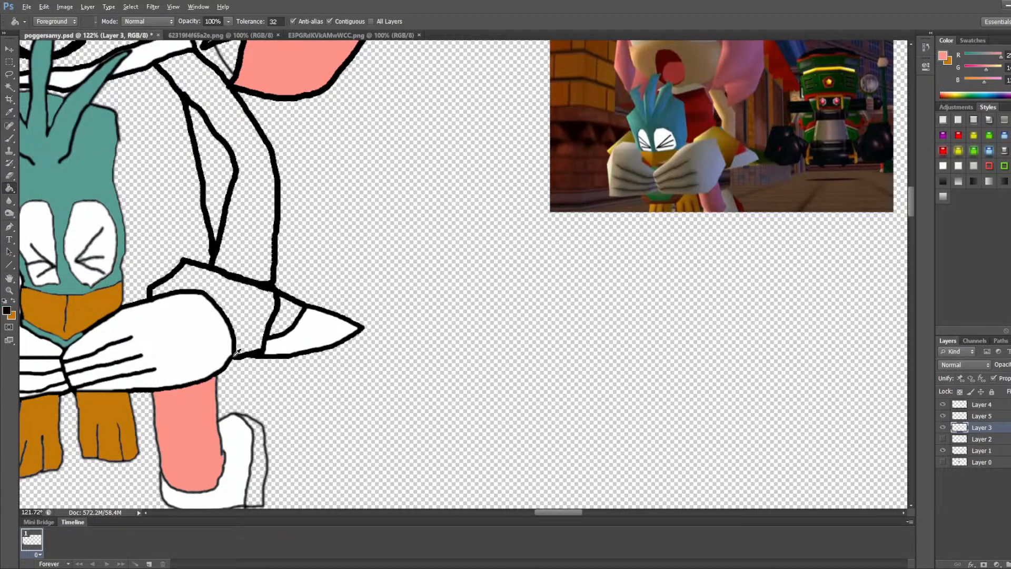
left_click(218, 395)
scroll(323, 435, "down", 2)
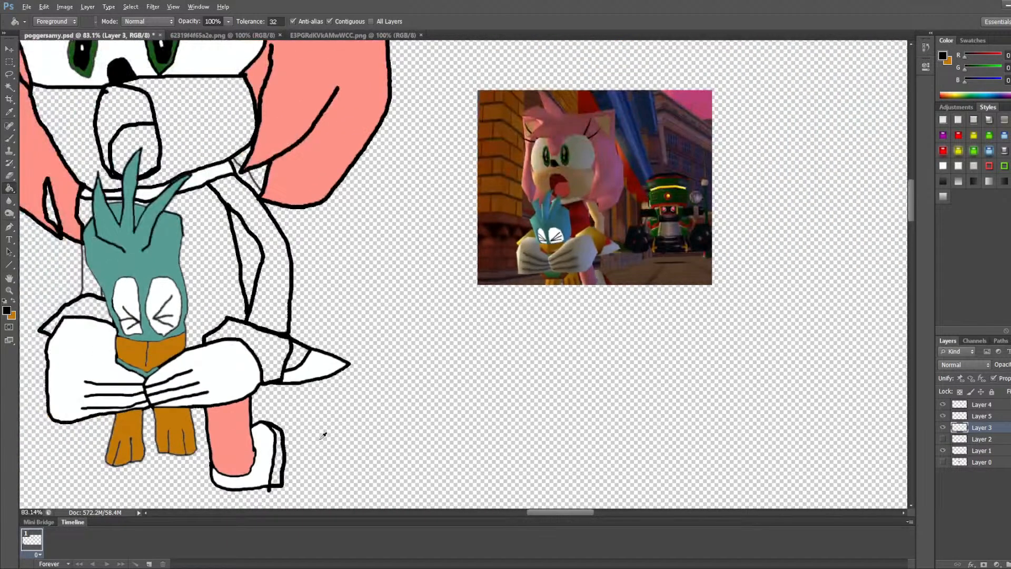
key("alt")
left_click(8, 111)
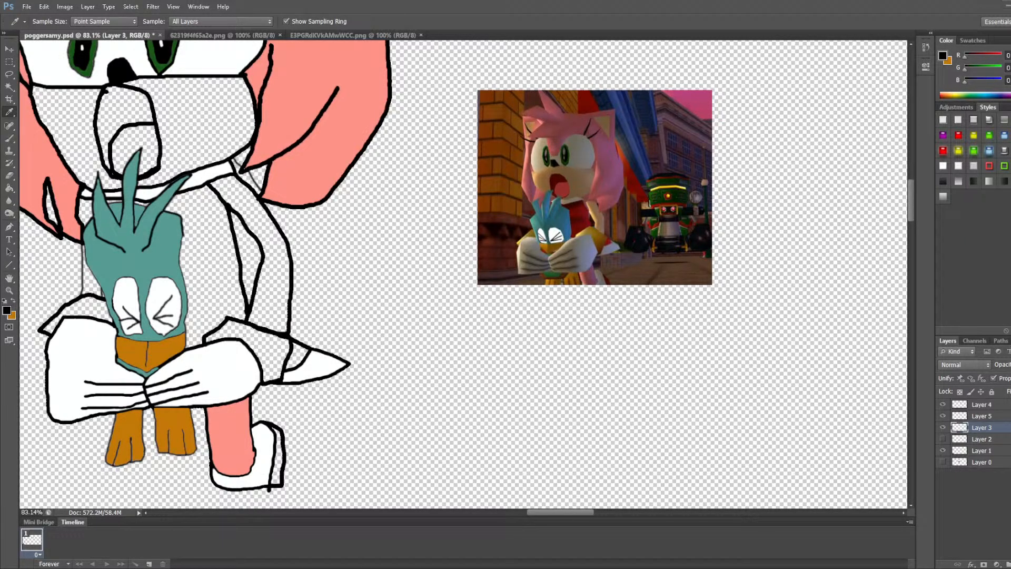
scroll(248, 156, "up", 12)
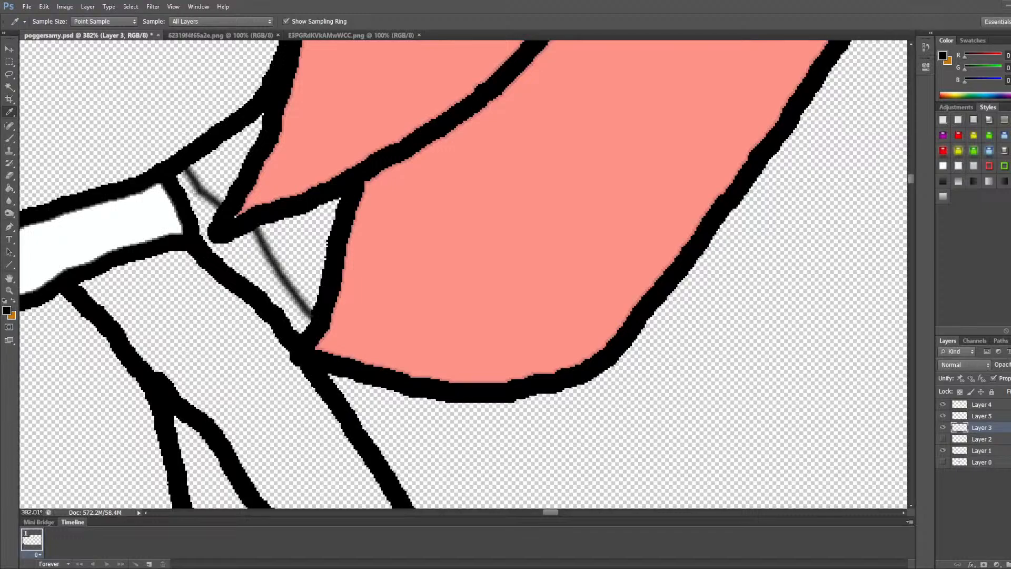
left_click(9, 188)
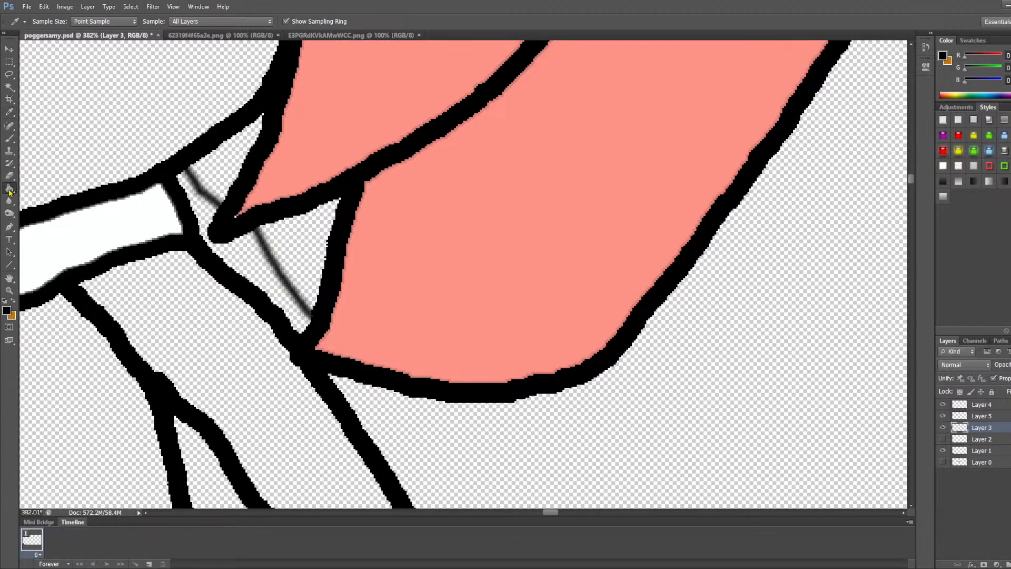
left_click(304, 242)
key("ctrl+z")
Step: Sample pink from Amy's right-hand hair and try filling the gap between the hair and the collar on Layer 3
left_click(328, 116, "alt")
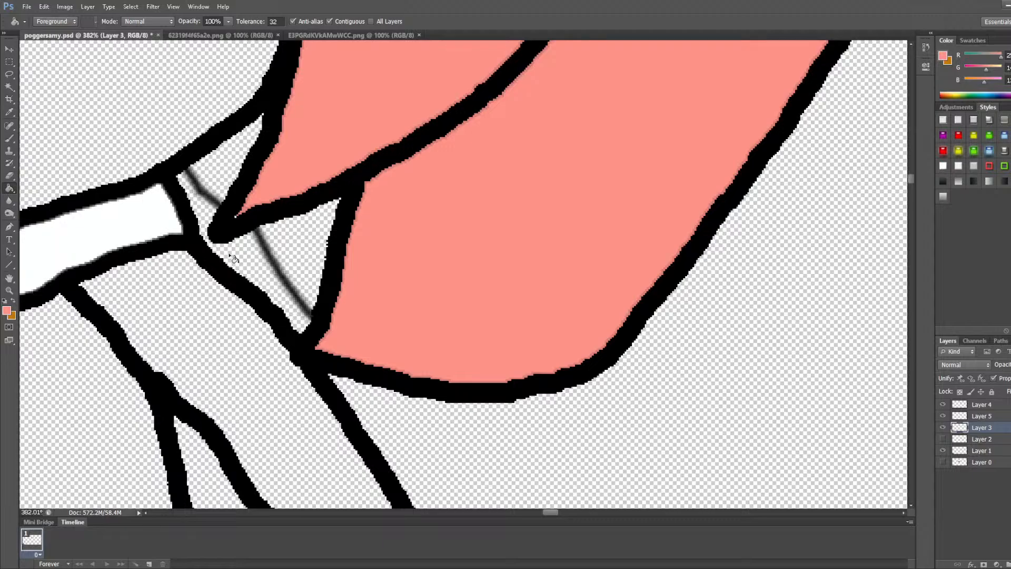
left_click(317, 237)
key("ctrl+z")
Step: Merge Layer 3 and Layer 5 into one layer
left_click(975, 419, "shift")
scroll(651, 443, "down", 8)
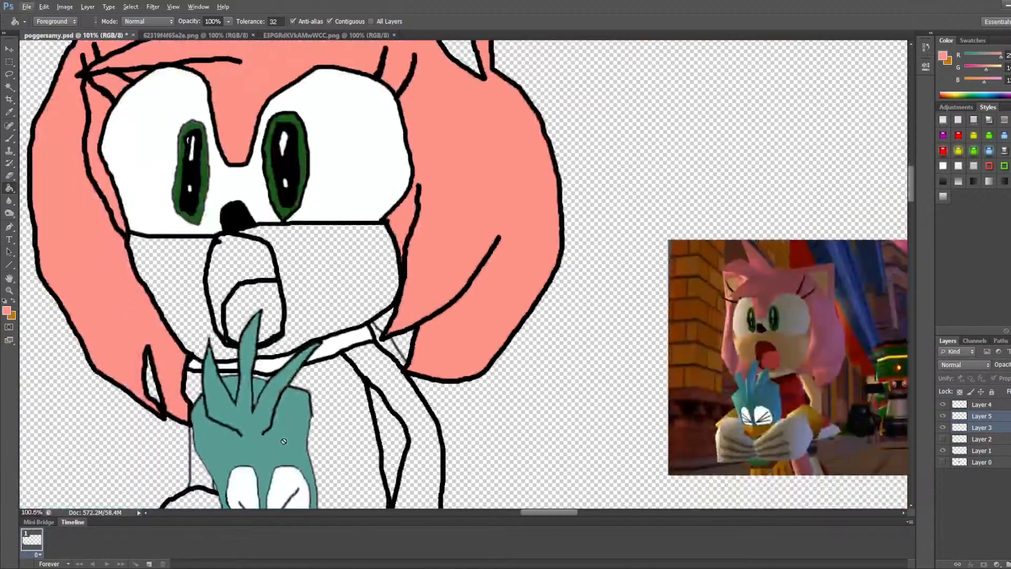
scroll(280, 421, "down", 5)
scroll(280, 422, "down", 1)
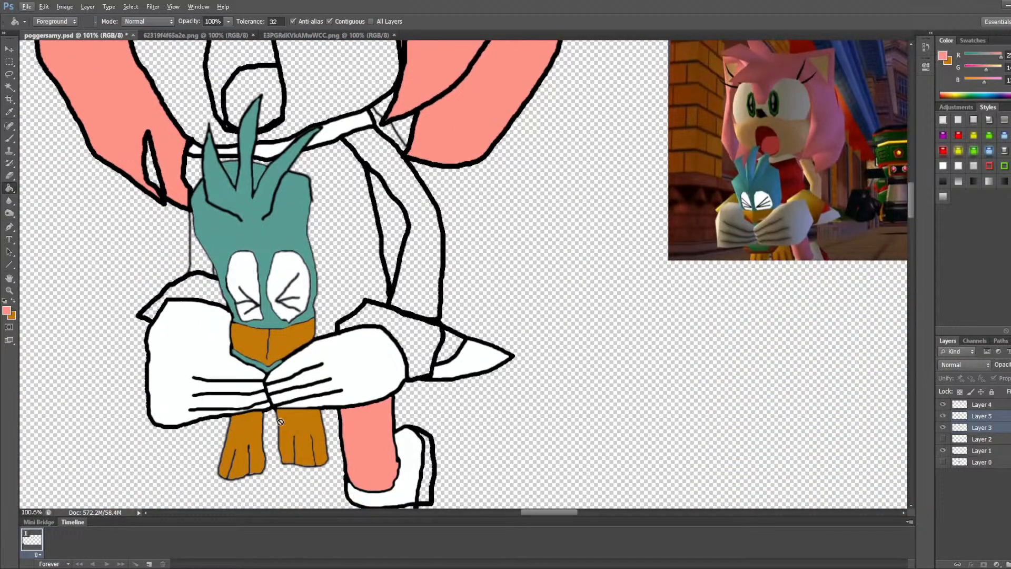
scroll(280, 421, "up", 6)
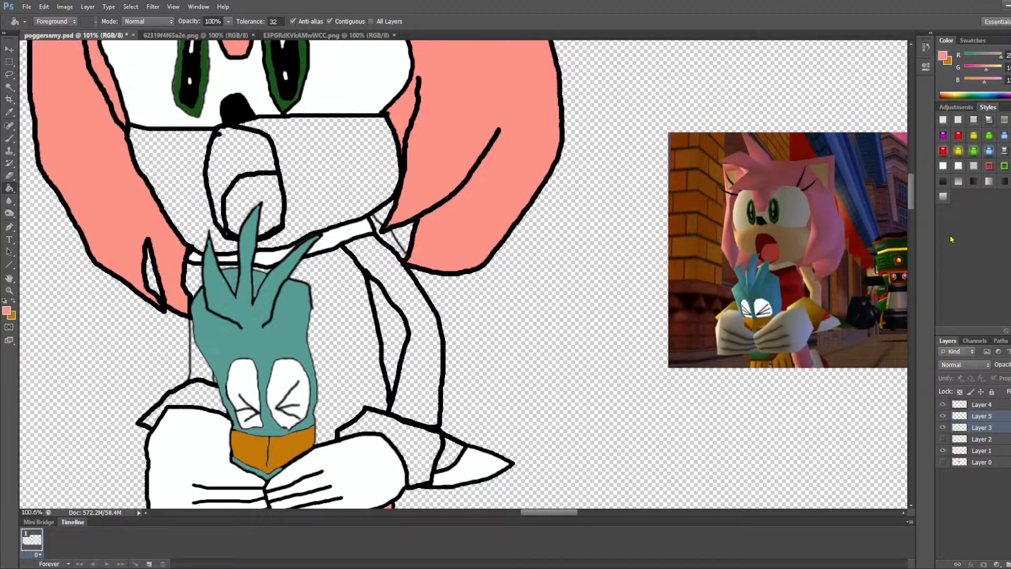
key("ctrl+e")
Step: Fill the two small gaps between the right-hand hair tips and the thin line beside the collar with pink
scroll(379, 231, "up", 5)
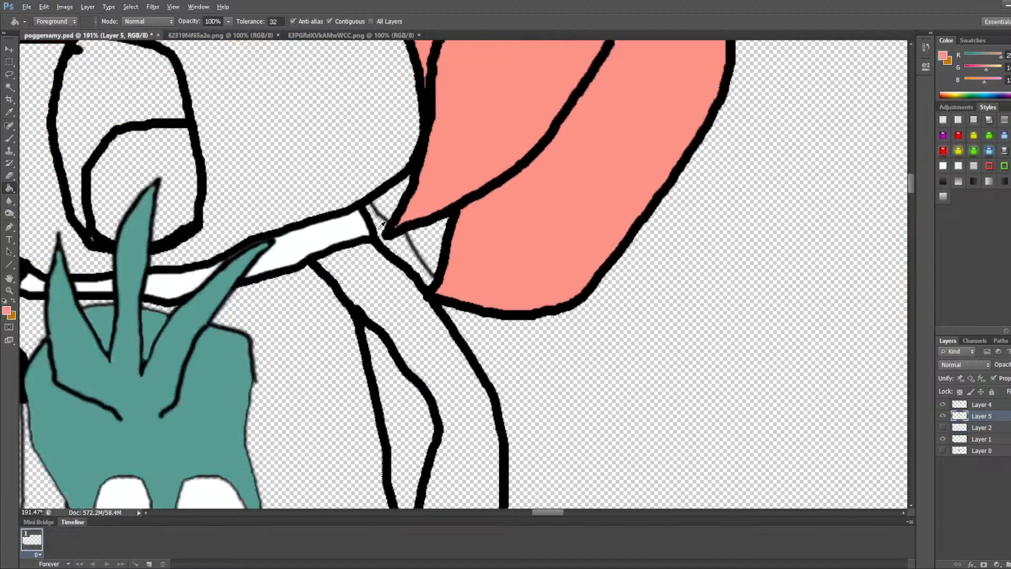
left_click(454, 251)
left_click(455, 250)
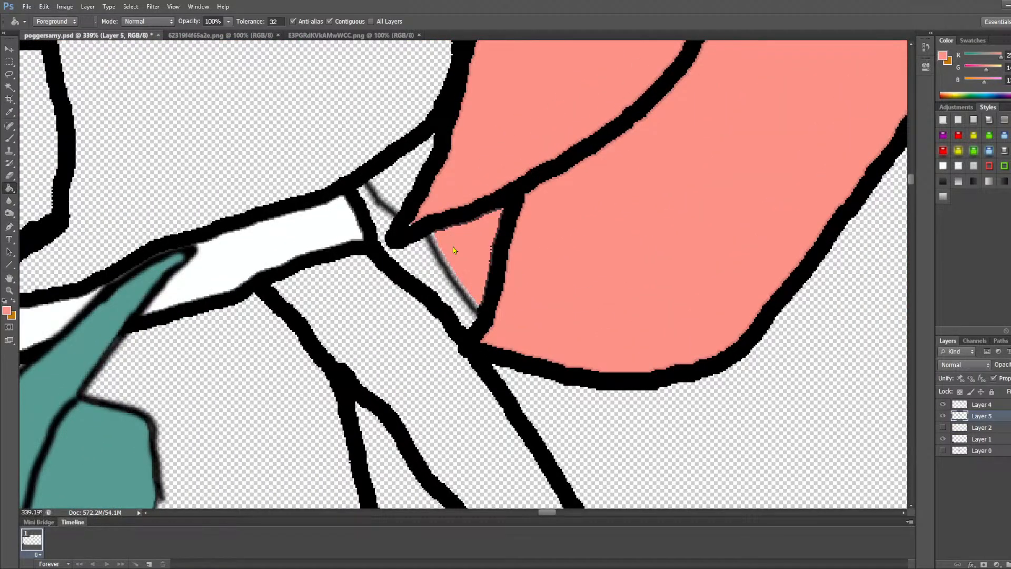
left_click(455, 250)
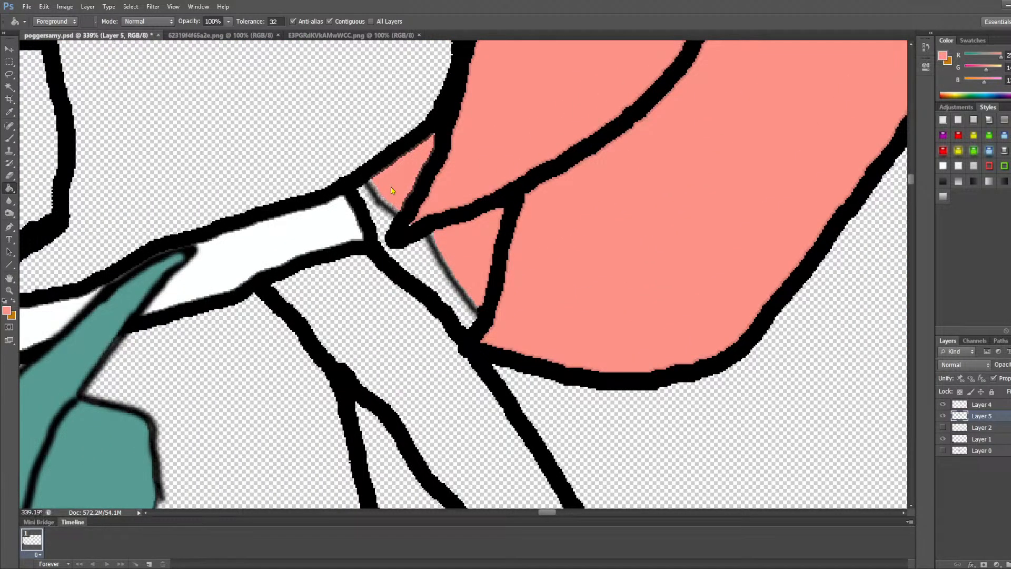
Step: Sample red from Amy's dress in the reference, and resample it from the red stripe on her right-hand cuff
scroll(391, 190, "down", 6)
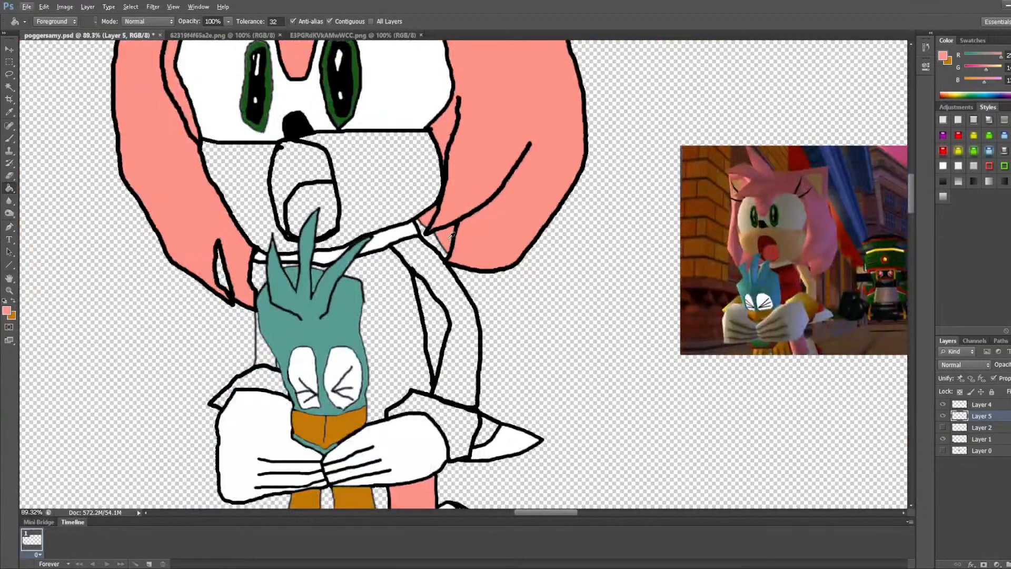
scroll(699, 276, "up", 10)
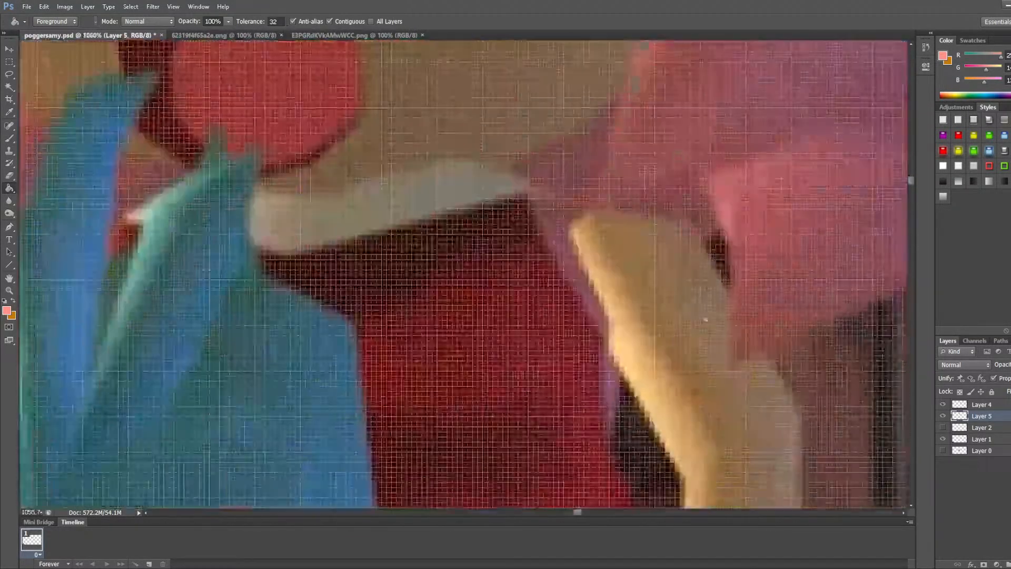
scroll(523, 338, "up", 5)
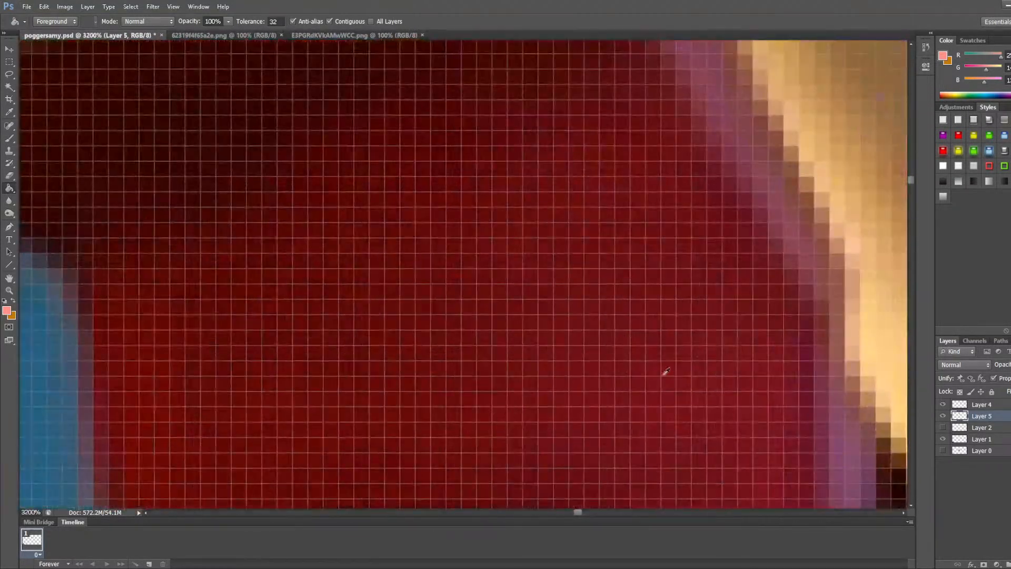
left_click(687, 380, "alt")
scroll(638, 374, "down", 8)
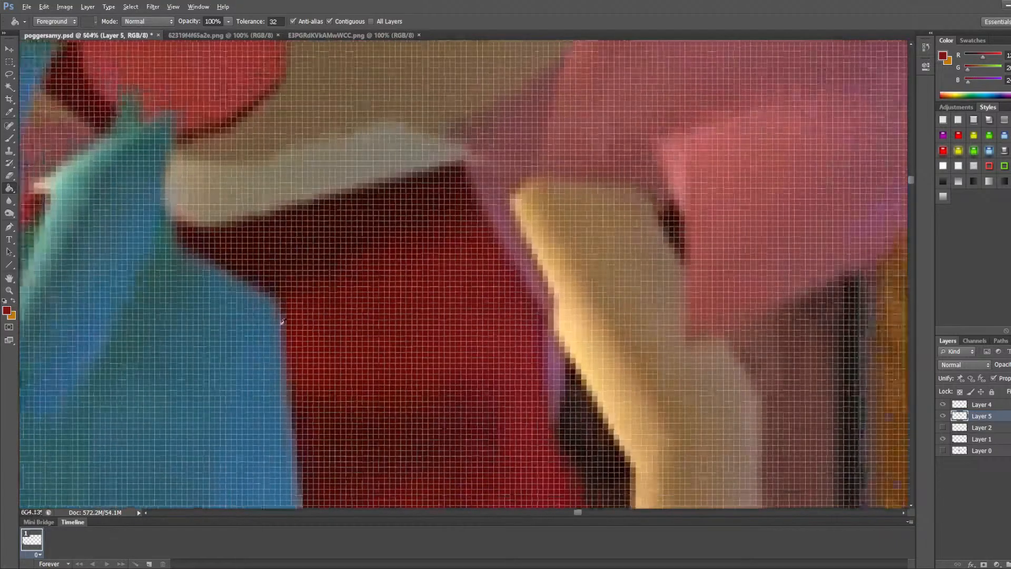
scroll(456, 444, "up", 8)
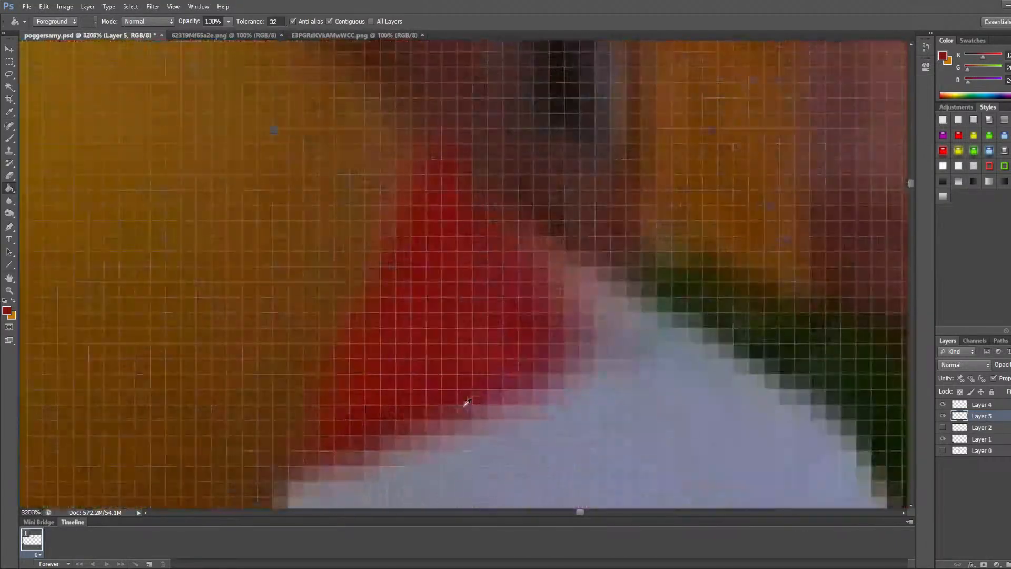
scroll(486, 347, "down", 3)
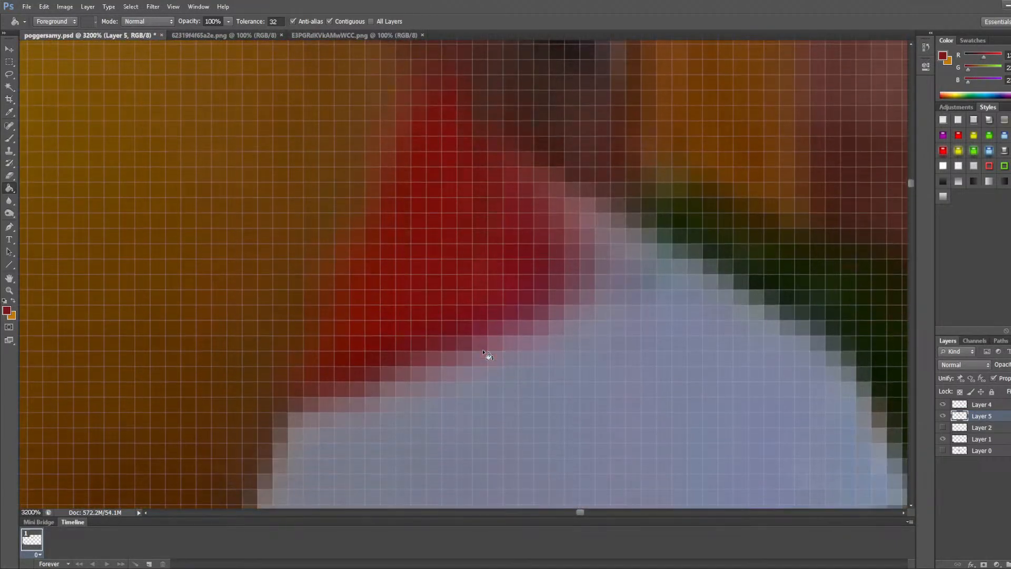
Step: Compare with the red on the reference boot and set the foreground colour to a brighter red
scroll(452, 406, "down", 10)
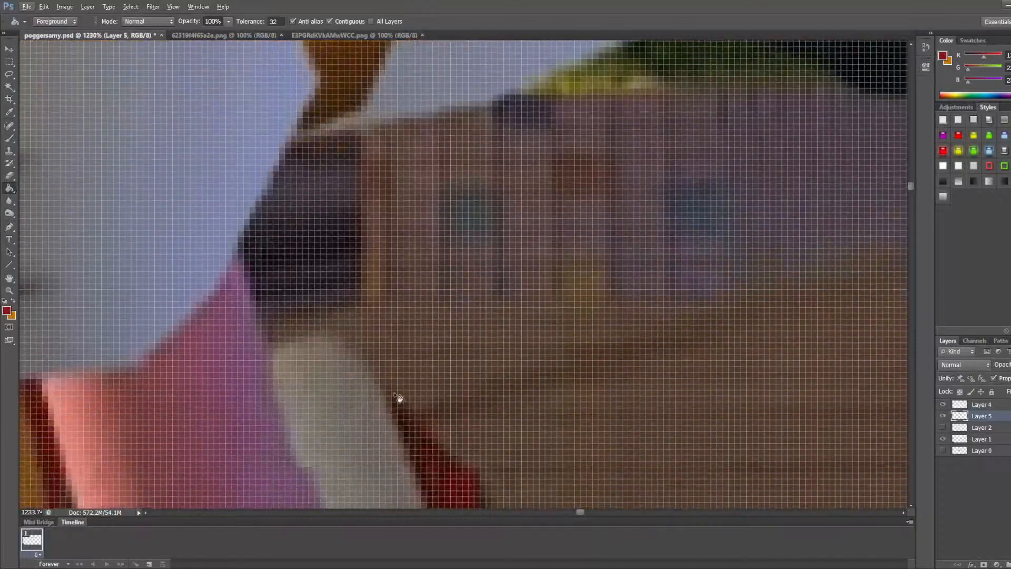
key("i")
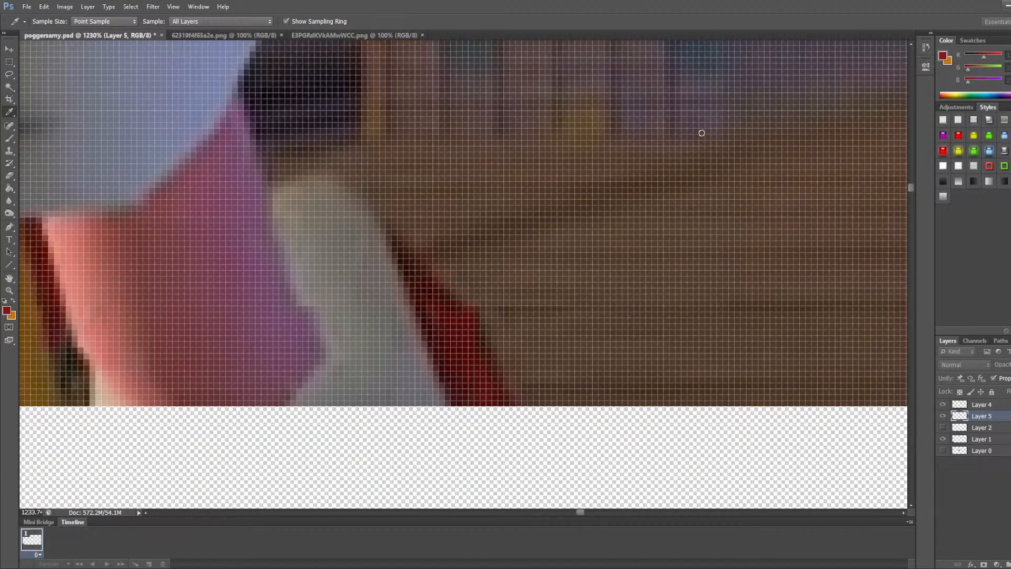
key("g")
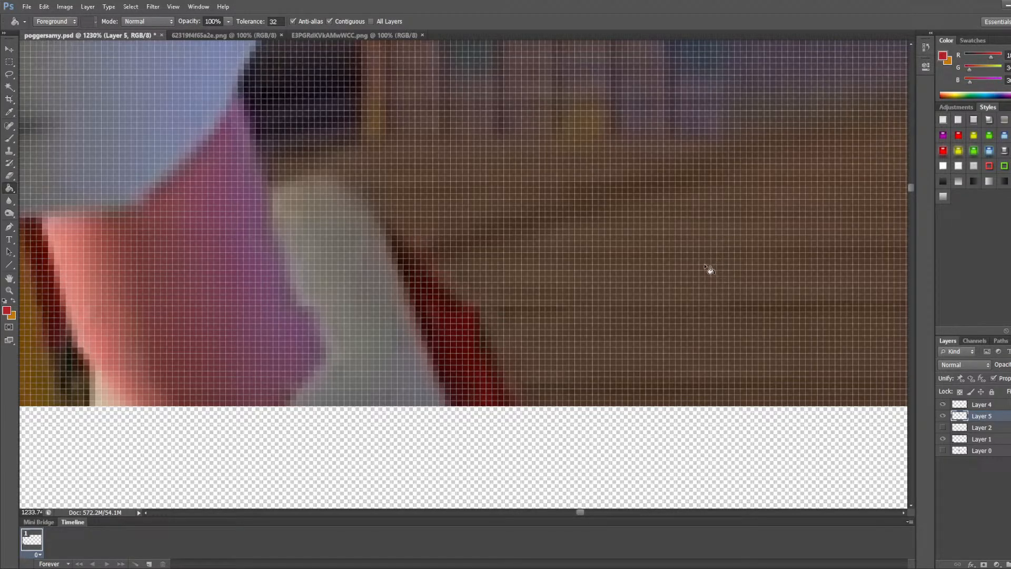
Step: Fill Amy's dress between the bird and the right-hand arm with the red
scroll(458, 268, "down", 4)
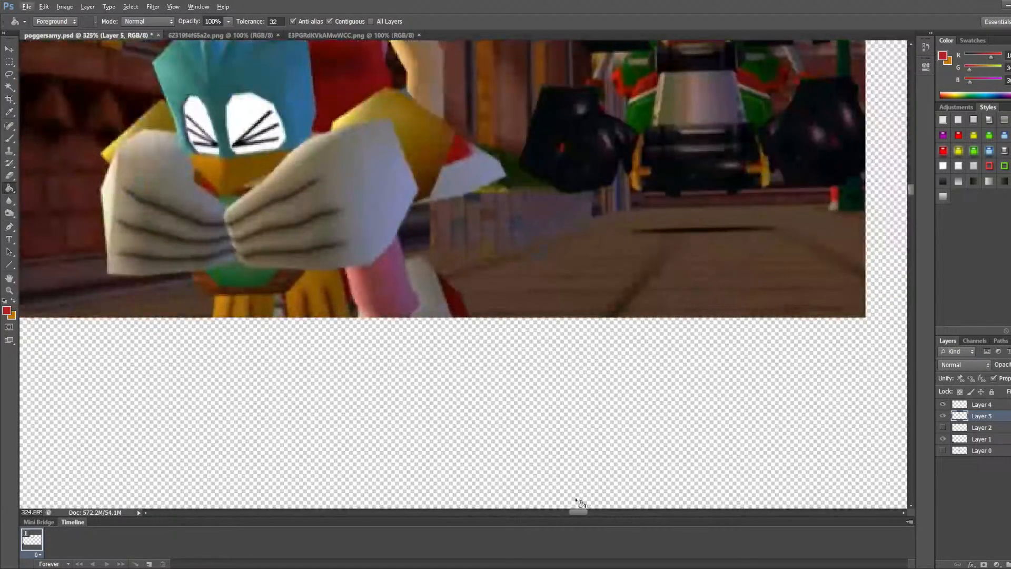
left_click_drag(574, 513, 534, 519)
scroll(535, 347, "down", 4)
key("alt")
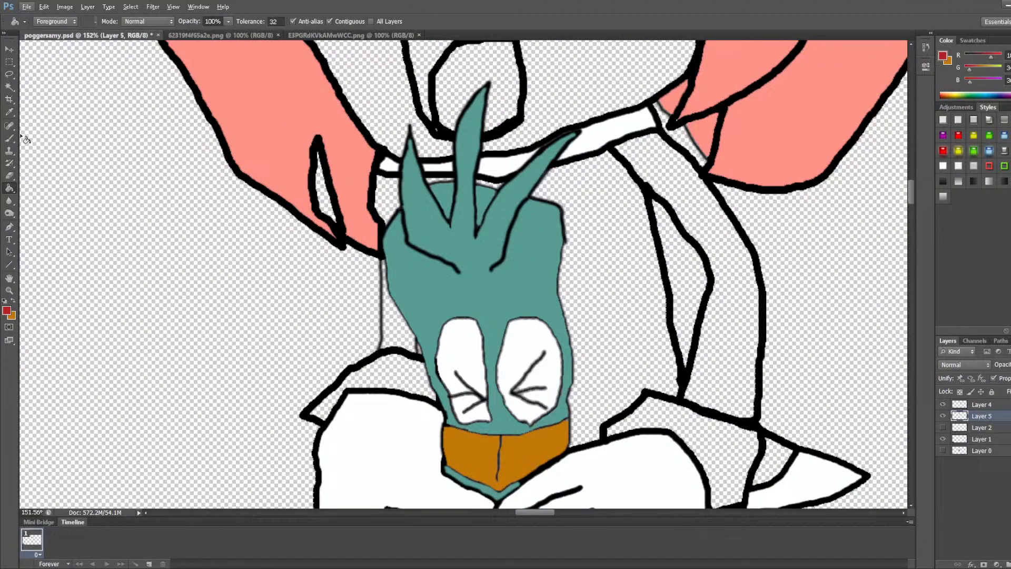
left_click(583, 270)
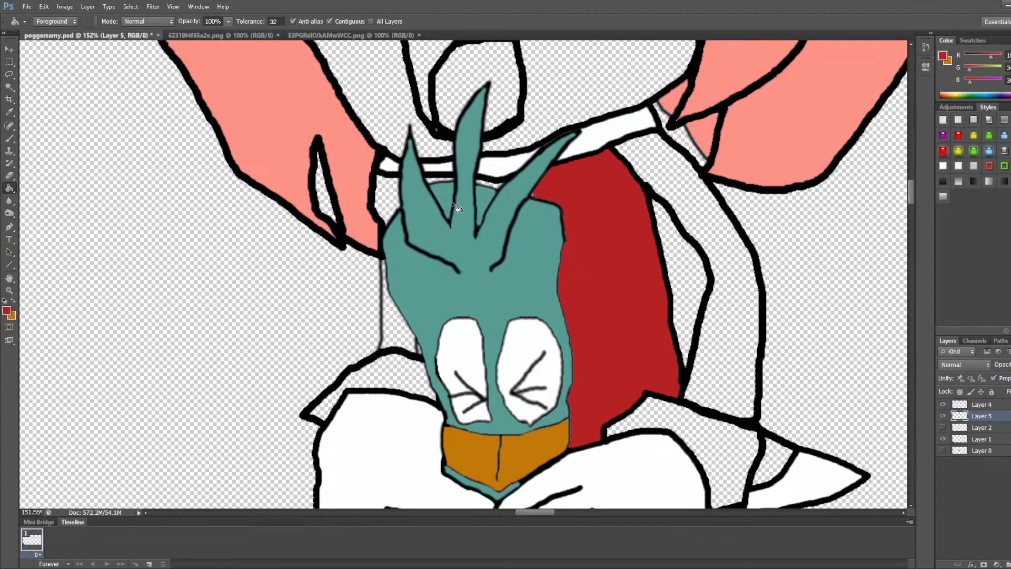
Step: Fill the small stripe beside the right-hand cuff and the narrow outer band of the boot with red
key("alt")
scroll(681, 333, "down", 5)
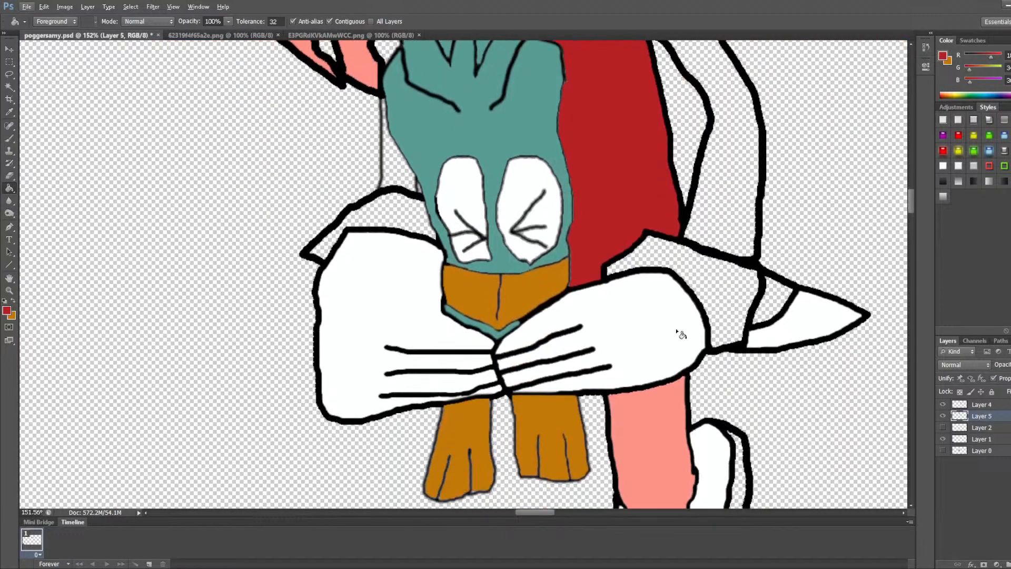
scroll(777, 291, "down", 4)
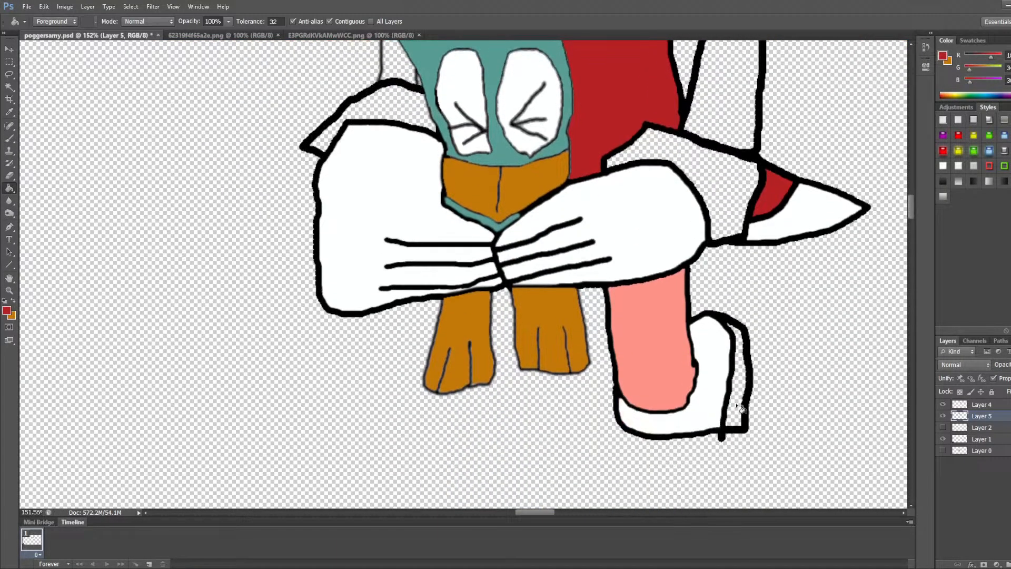
left_click(734, 396)
scroll(736, 397, "up", 2)
scroll(735, 396, "up", 10)
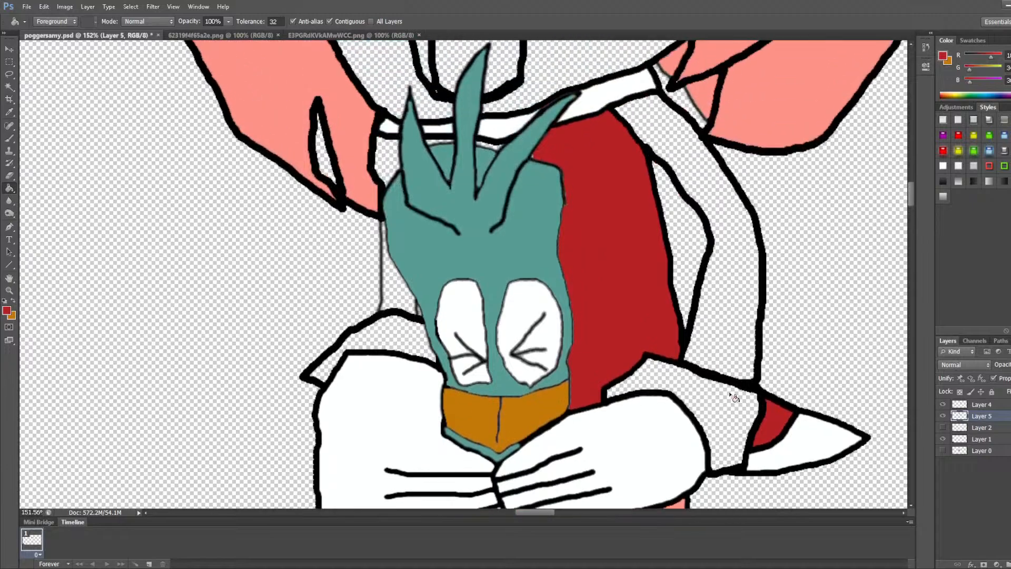
Step: Sample black with the Brush and draw a short line joining the left-hand hair outline to the bird's outer head feather
scroll(734, 395, "down", 4)
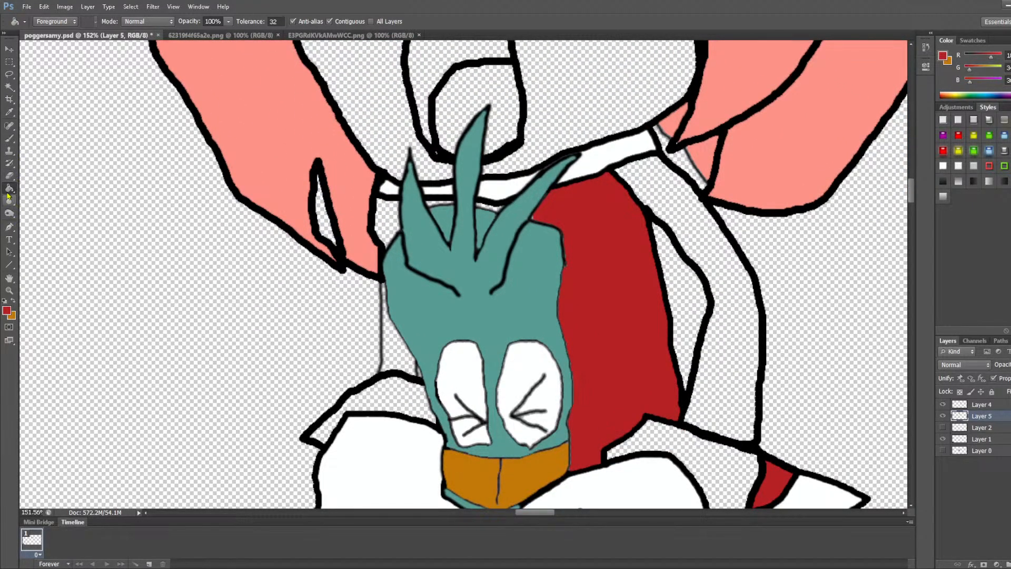
left_click(7, 139)
left_click(330, 172, "alt")
scroll(394, 198, "up", 6)
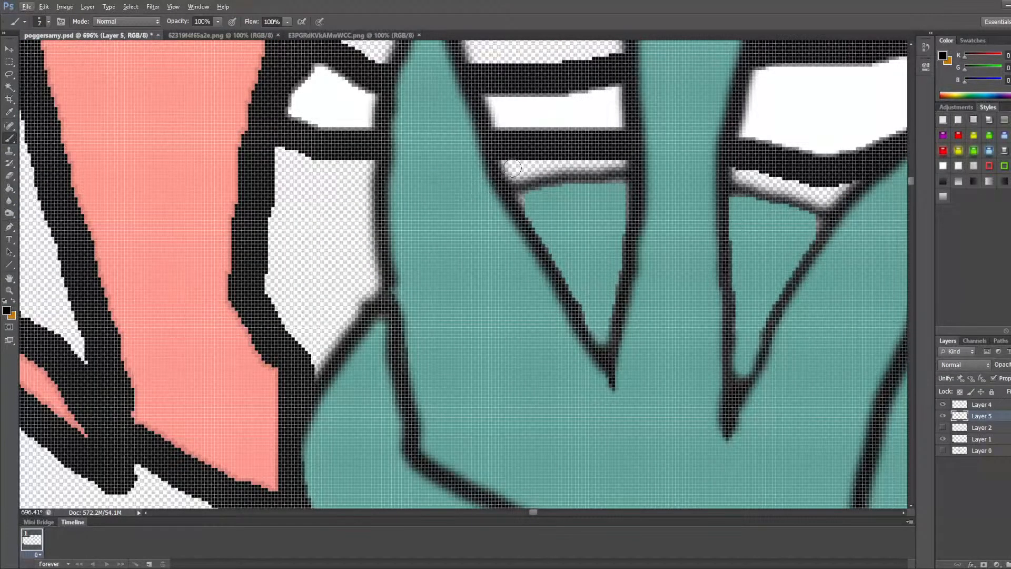
scroll(327, 289, "down", 5)
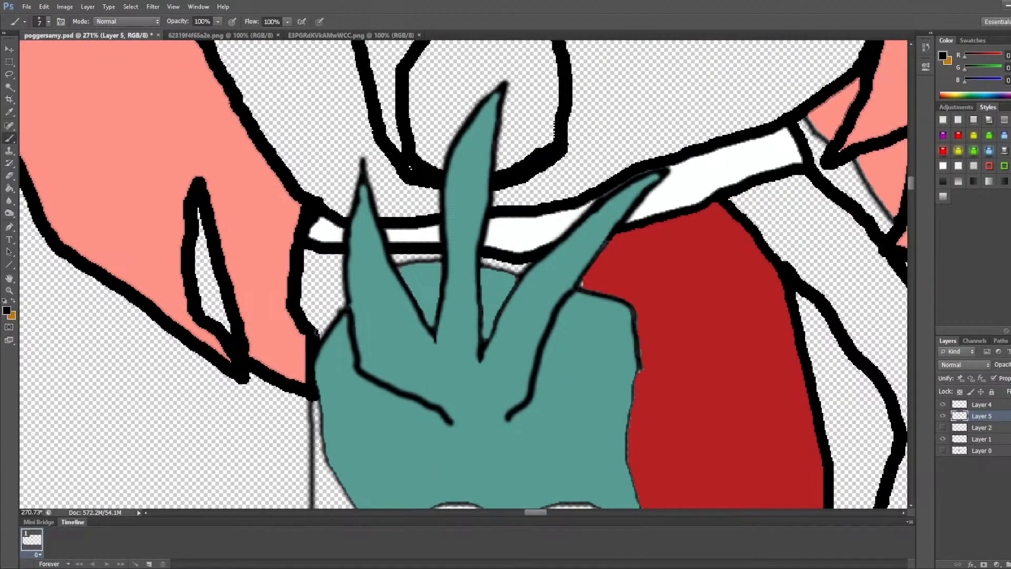
left_click_drag(318, 332, 348, 303)
Step: Sample the dress red and brush it into the two small gaps between the bird's head feathers below the collar
left_click(9, 112)
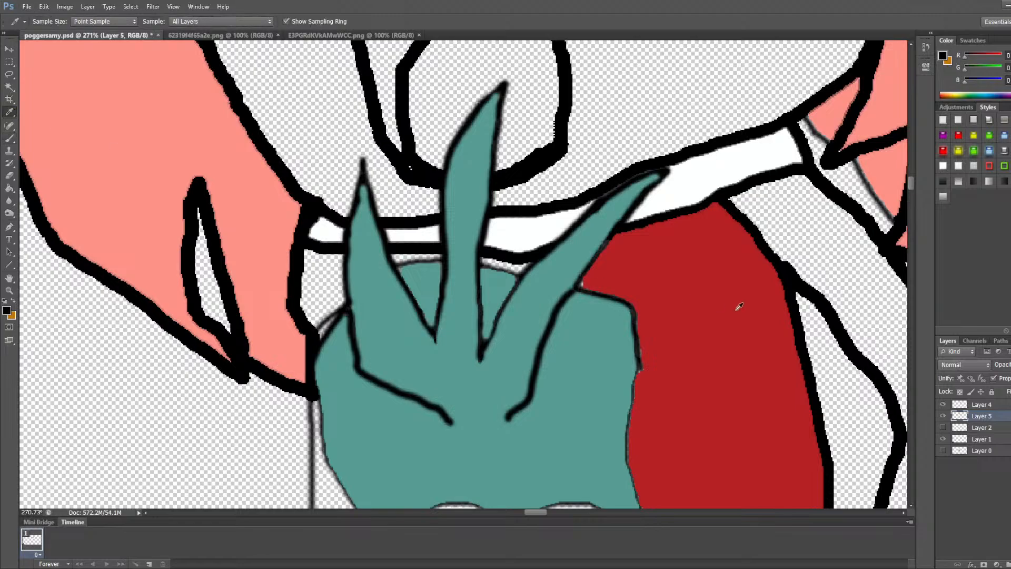
left_click(686, 283)
left_click(9, 138)
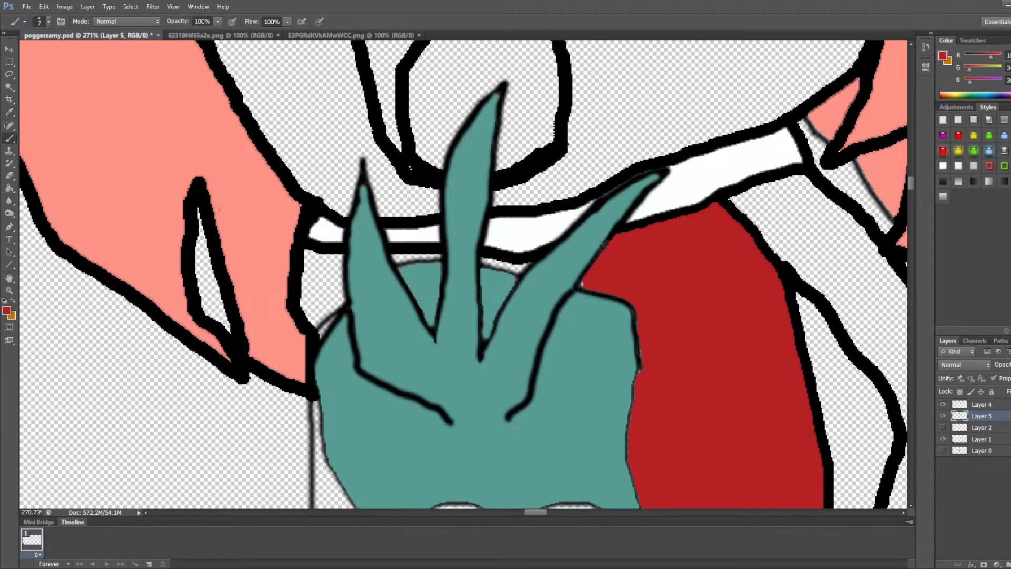
scroll(392, 258, "up", 5)
mouse_move(389, 253)
left_mouse_down()
mouse_move(417, 236)
mouse_move(495, 251)
mouse_move(371, 250)
mouse_move(380, 259)
mouse_move(497, 244)
left_mouse_up()
key("ctrl+z")
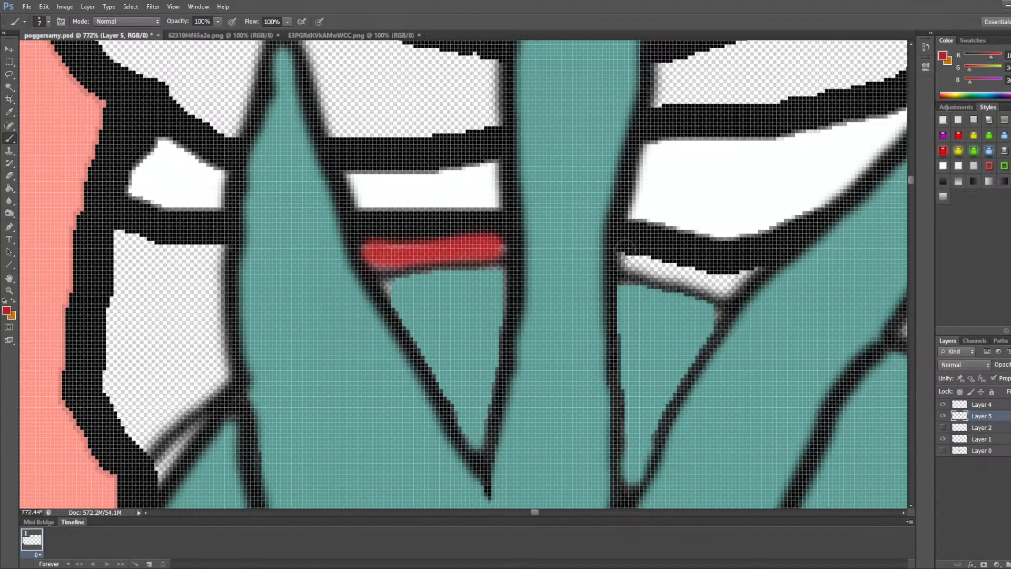
mouse_move(626, 249)
left_mouse_down()
mouse_move(704, 273)
mouse_move(754, 266)
mouse_move(724, 286)
mouse_move(622, 273)
mouse_move(627, 258)
mouse_move(648, 272)
mouse_move(735, 287)
left_mouse_up()
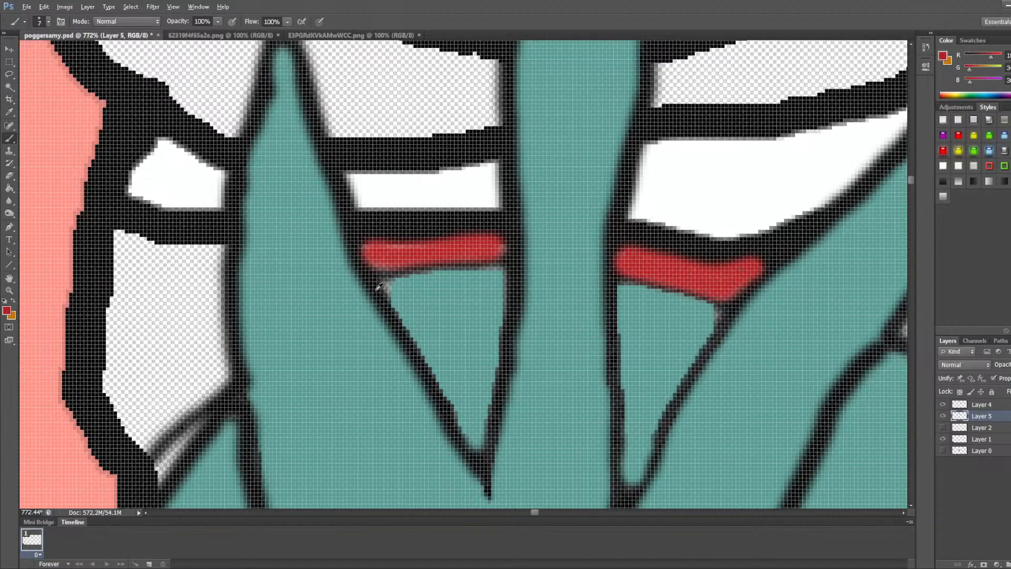
Step: Brush red over the unfilled corner of the dress where the bird's right-hand feather meets its head
scroll(369, 344, "down", 8)
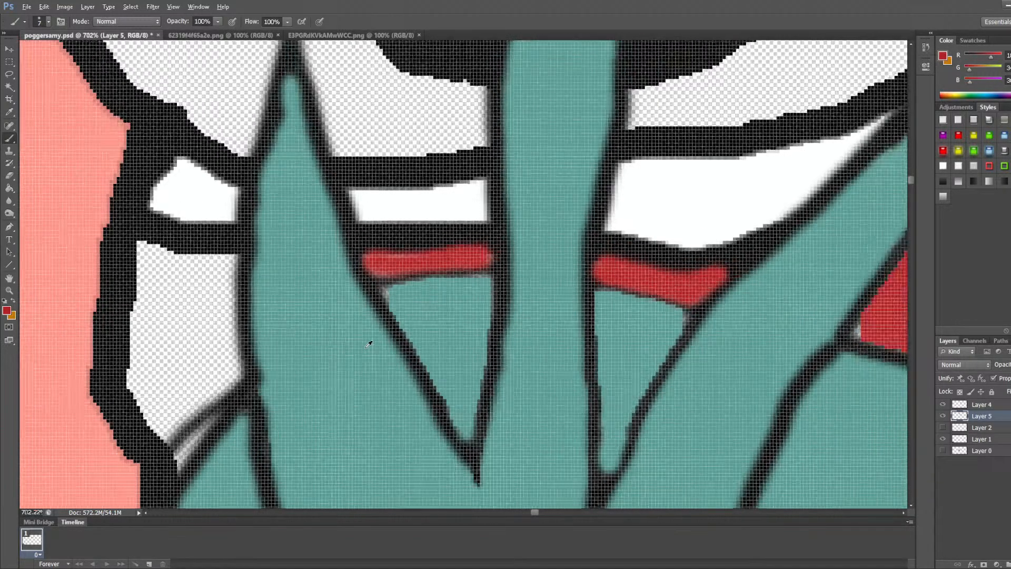
scroll(368, 359, "up", 8)
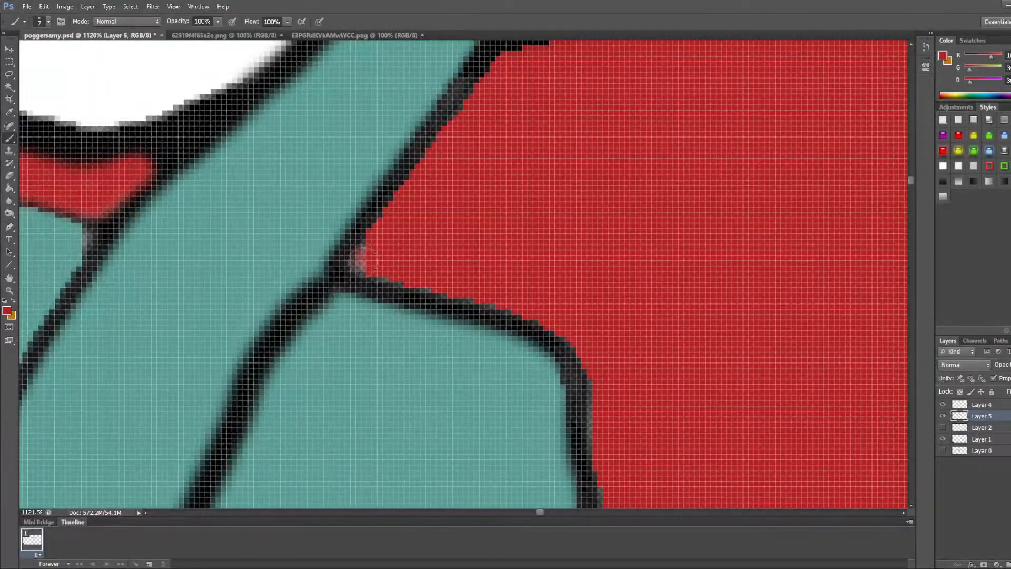
mouse_move(362, 258)
left_mouse_down()
mouse_move(356, 245)
mouse_move(368, 262)
left_mouse_up()
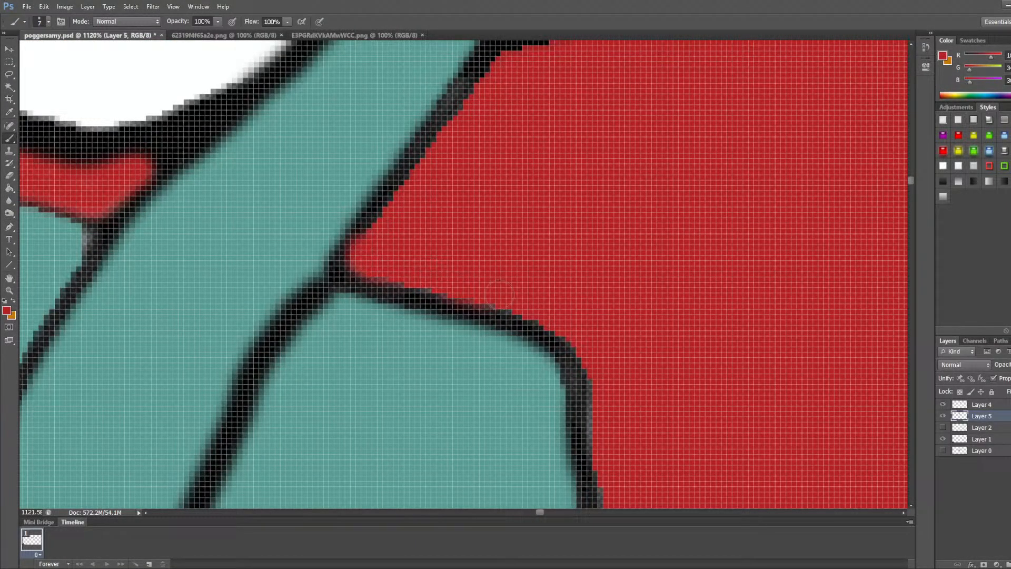
scroll(664, 386, "down", 6)
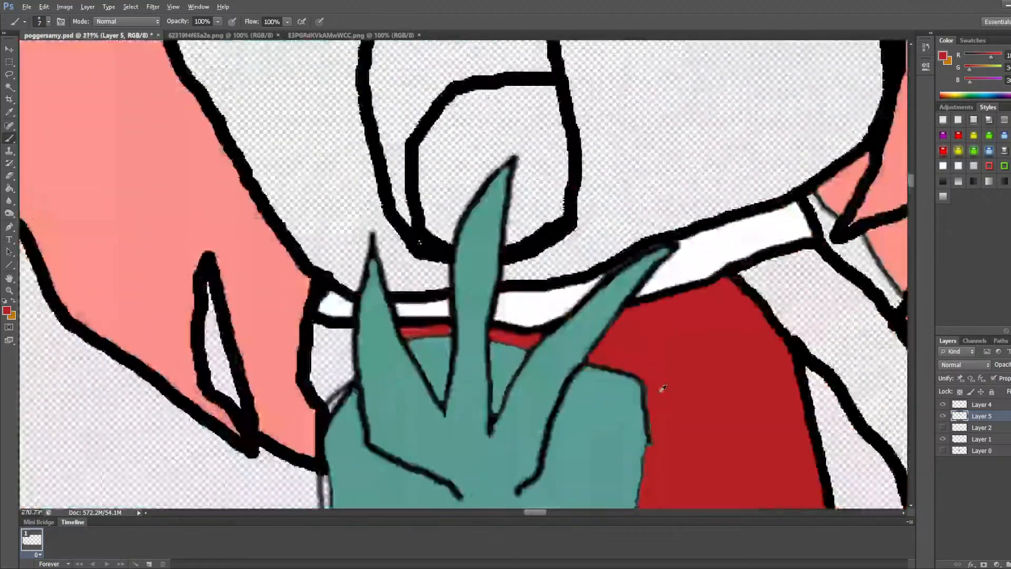
Step: Sample the light peach from the edge of Amy's muzzle in the reference image as the foreground colour
left_click_drag(529, 514, 525, 514)
scroll(518, 374, "down", 5)
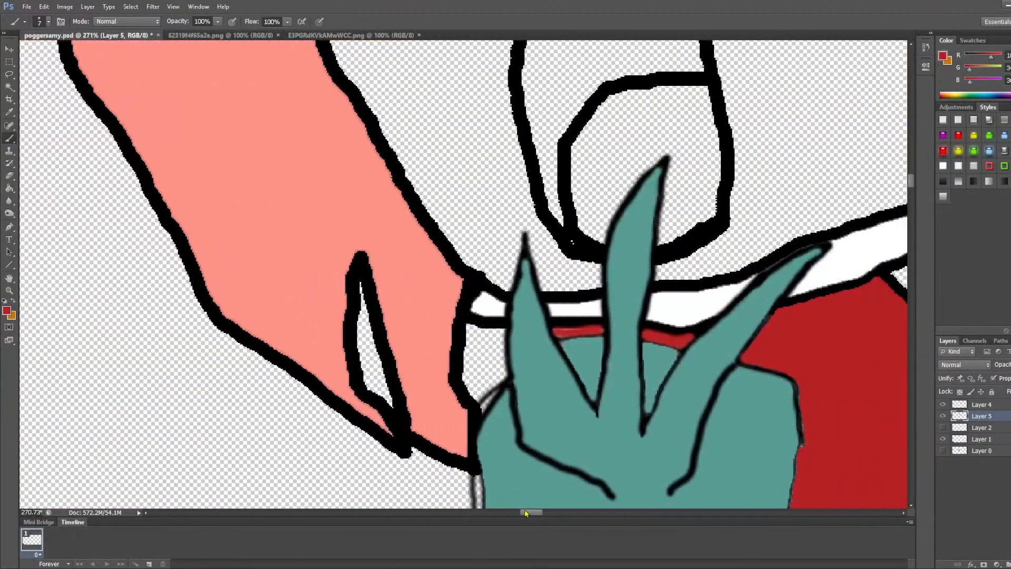
scroll(518, 373, "down", 5)
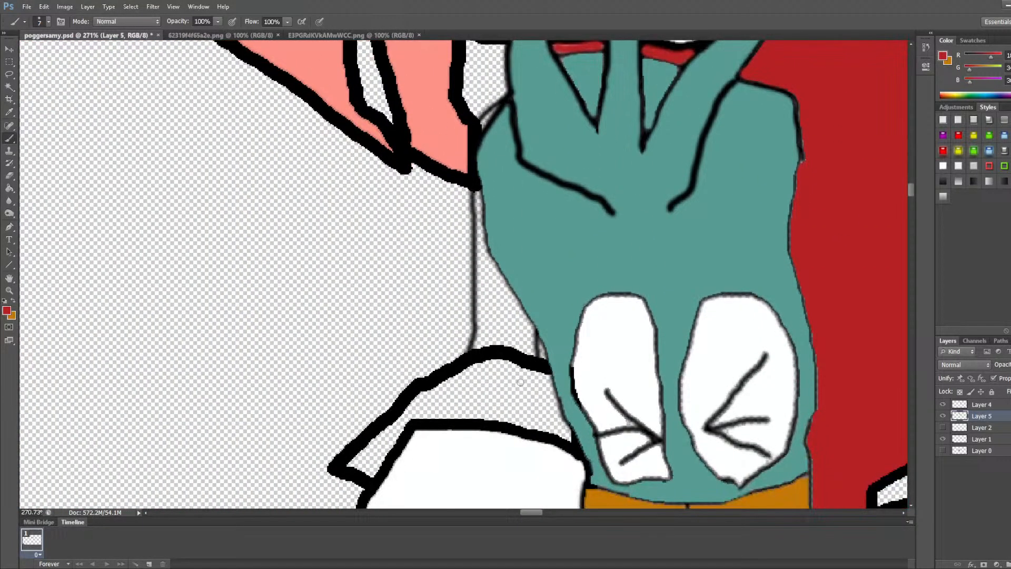
scroll(564, 298, "down", 8)
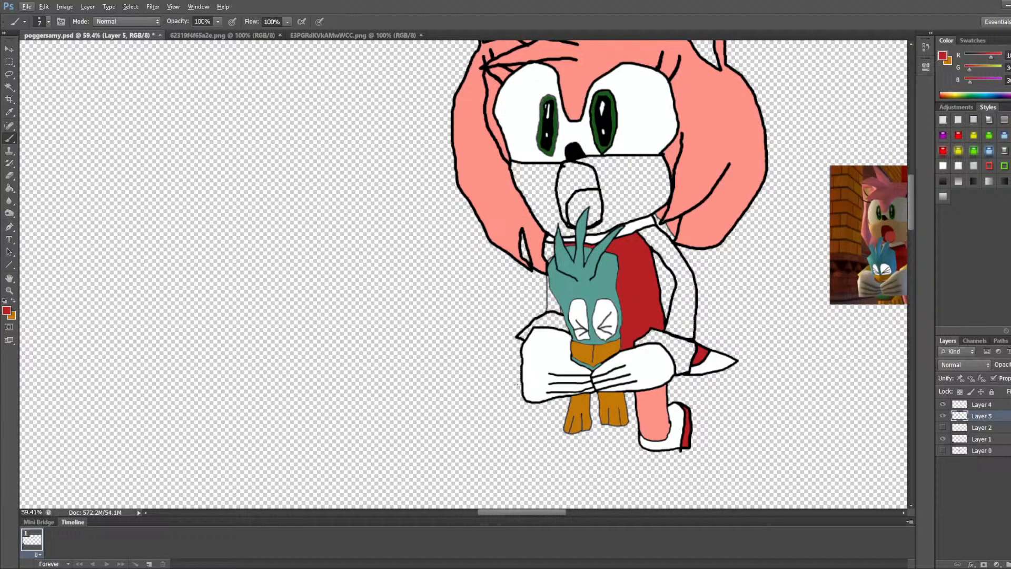
left_click_drag(526, 511, 579, 512)
scroll(553, 236, "up", 6)
scroll(548, 173, "up", 10)
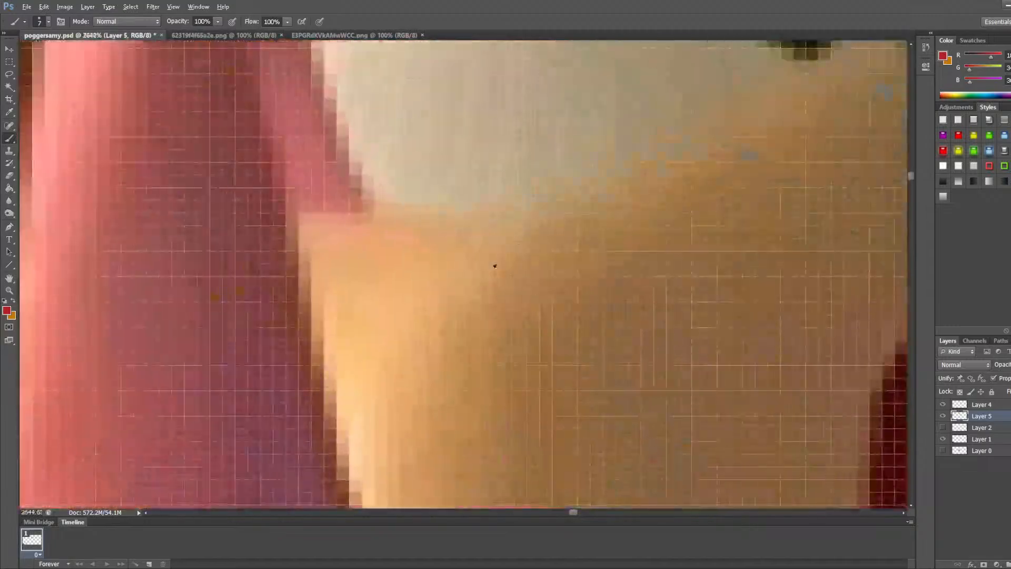
left_click(356, 326, "alt")
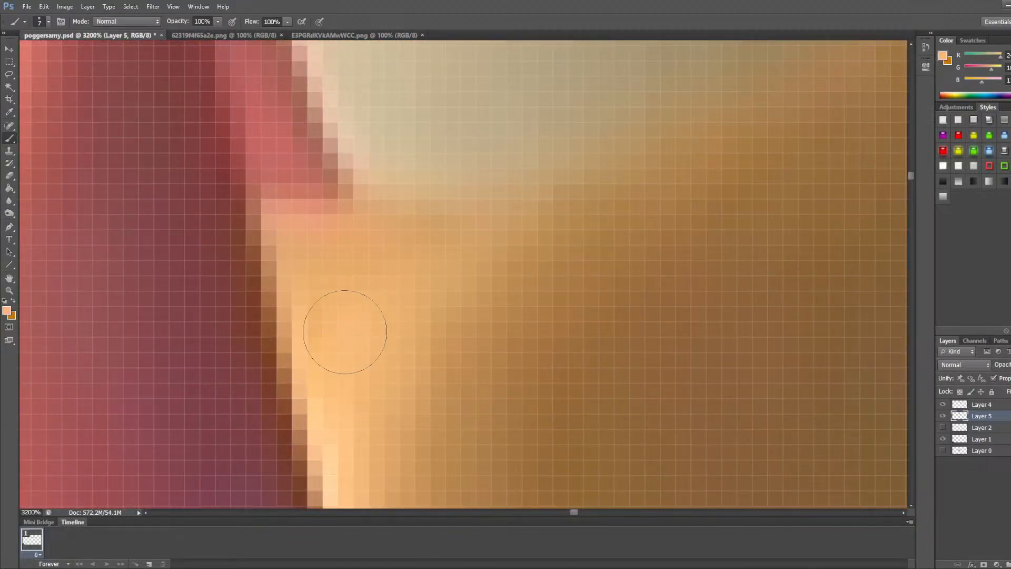
Step: Fill the muzzle areas on both sides of Amy's mouth with the sampled peach
scroll(439, 325, "down", 2)
scroll(439, 326, "down", 10)
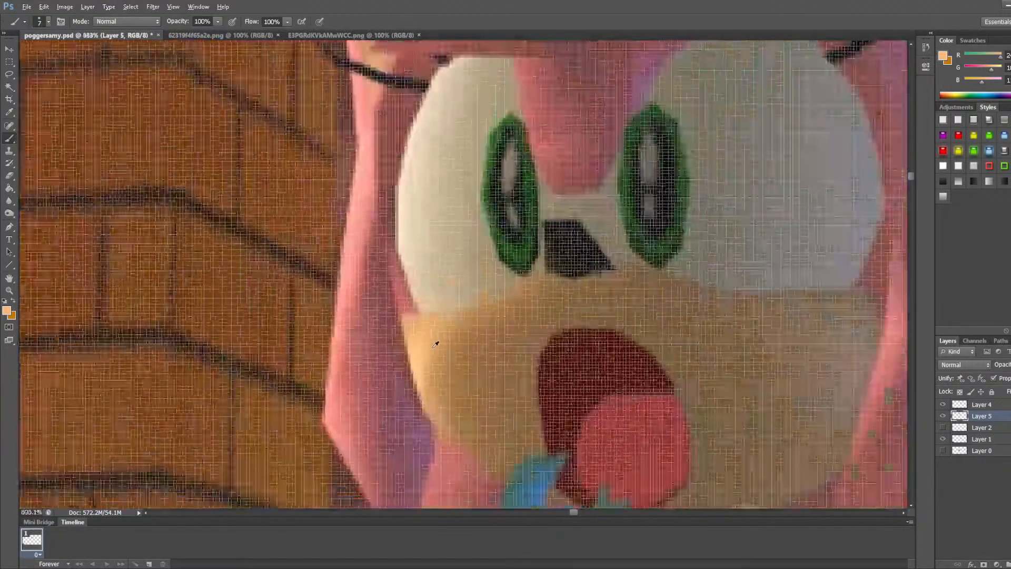
scroll(492, 460, "down", 1)
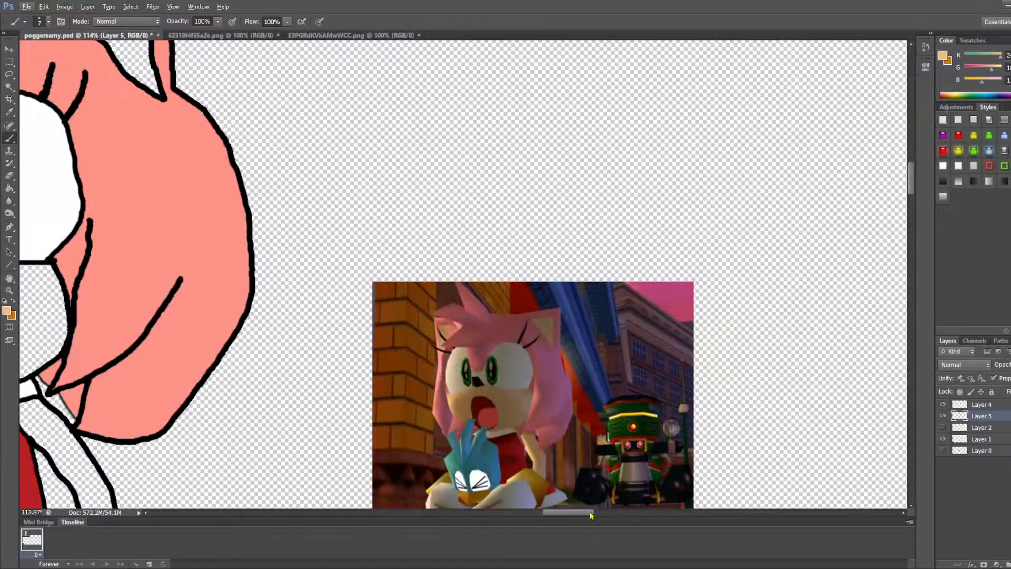
left_click_drag(591, 515, 555, 521)
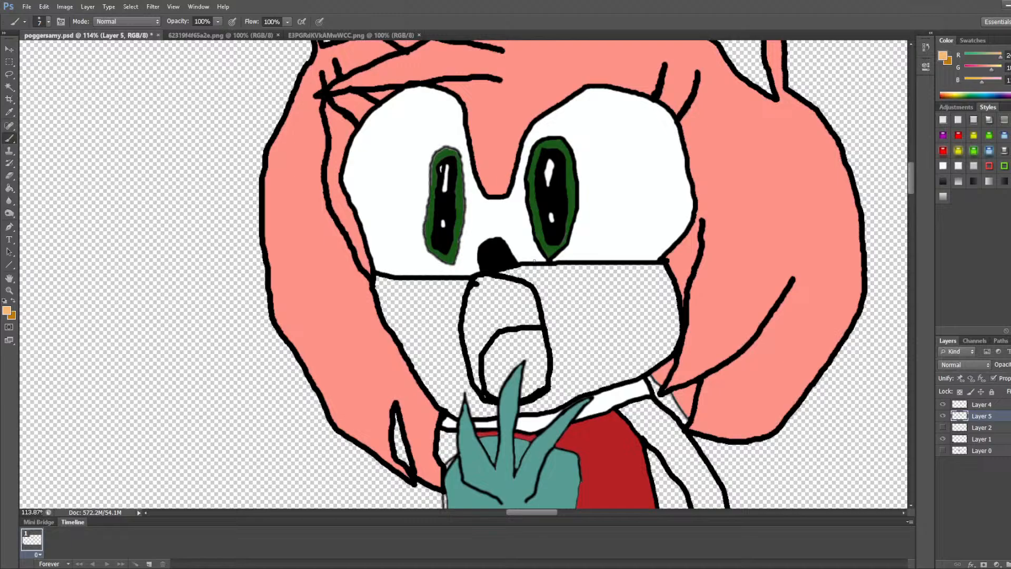
left_click(10, 188)
left_click(427, 342)
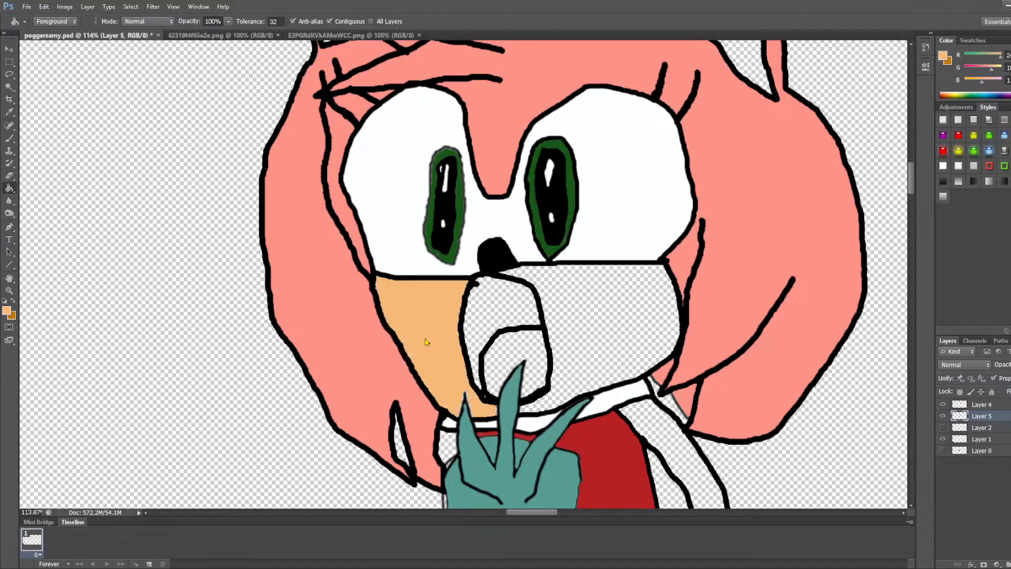
left_click(581, 336)
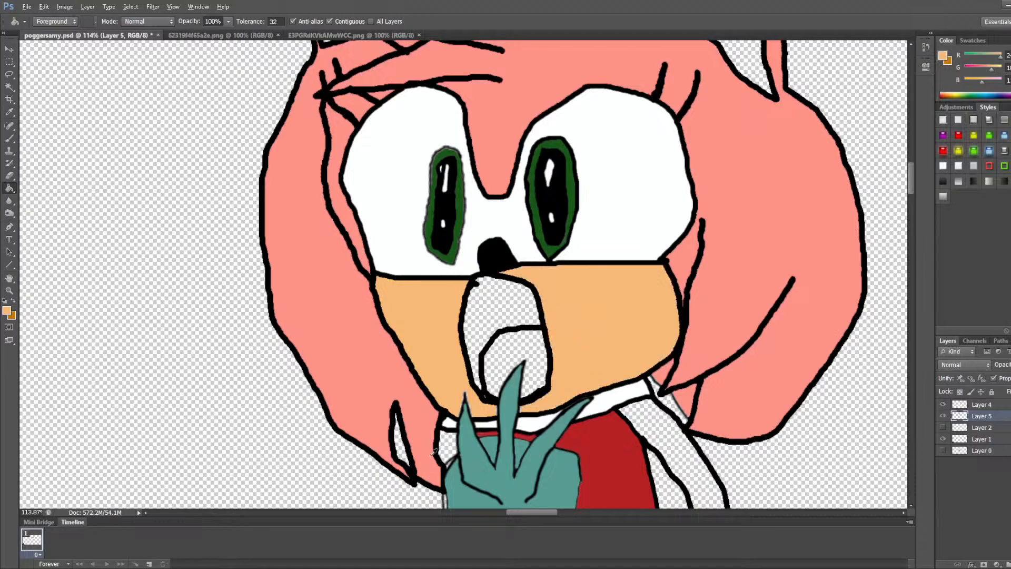
Step: Fill the muzzle again on both sides of the bird's middle feather to extend the peach into the pale edge pixels
scroll(454, 394, "up", 10)
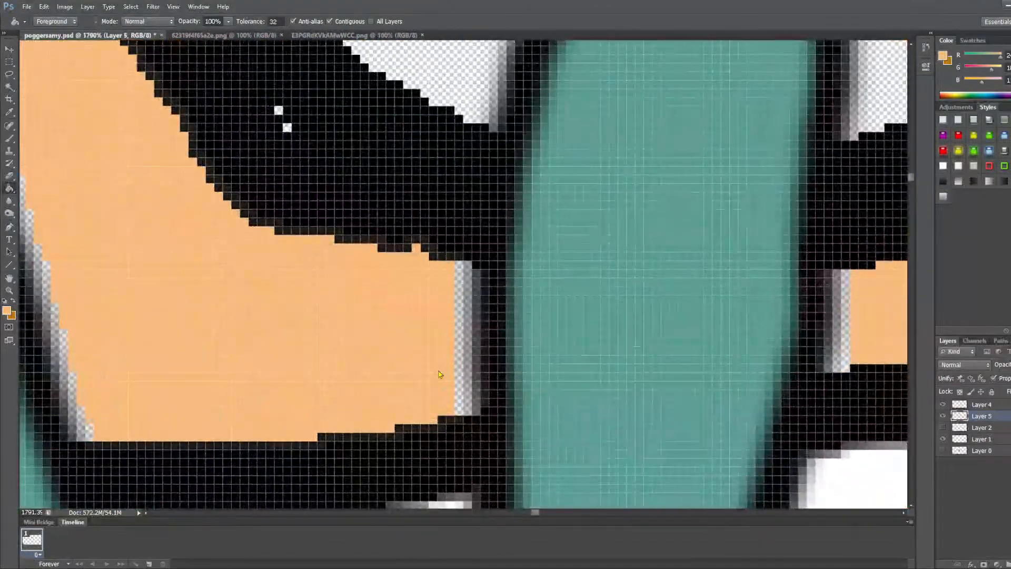
left_click(440, 374)
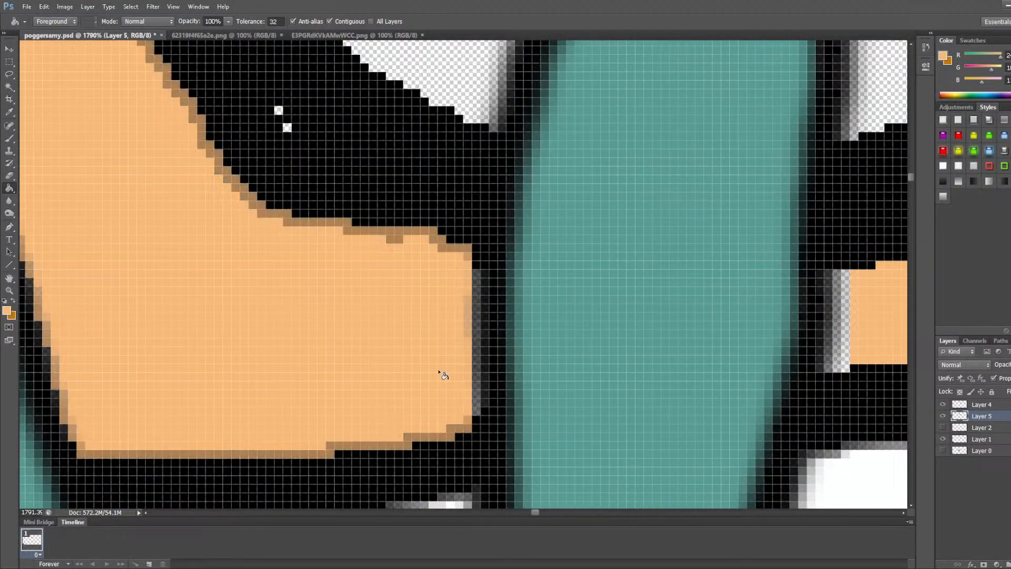
scroll(339, 347, "down", 3)
left_click(553, 329)
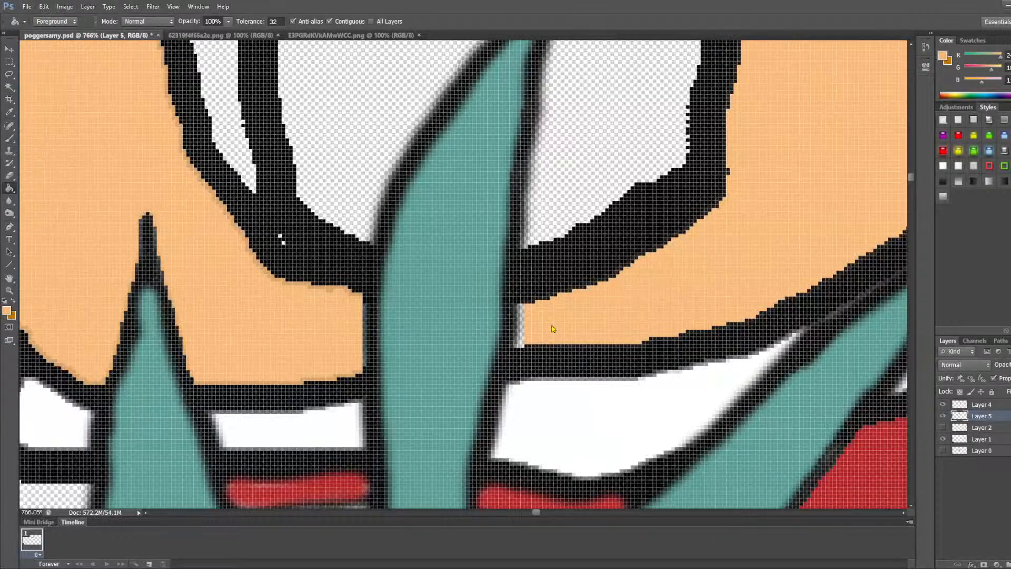
Step: Sample black from the outline and fill the thin grey line beside the left of the bird's head to make it solid black
scroll(469, 300, "down", 1)
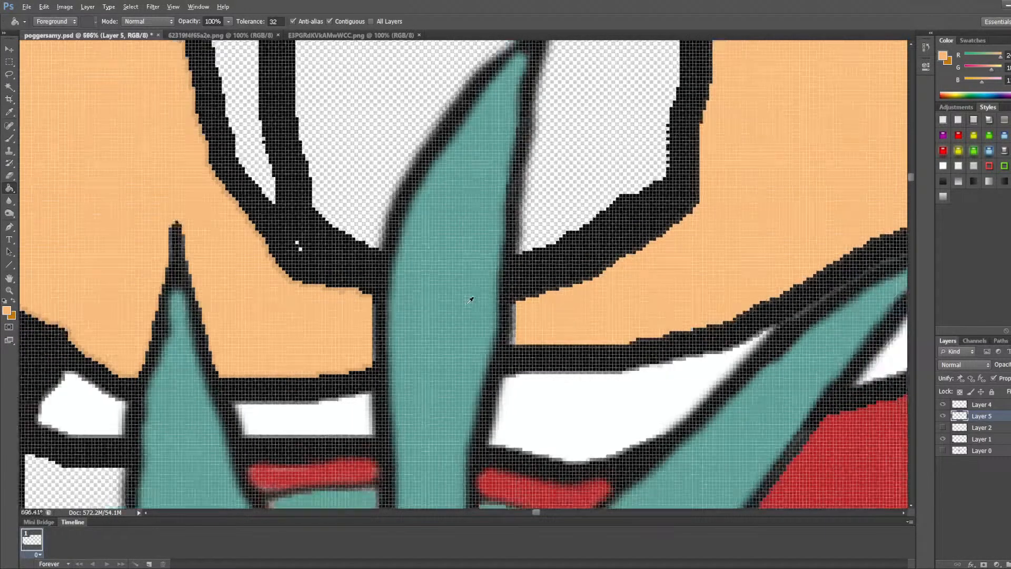
scroll(470, 300, "down", 4)
scroll(472, 314, "up", 2)
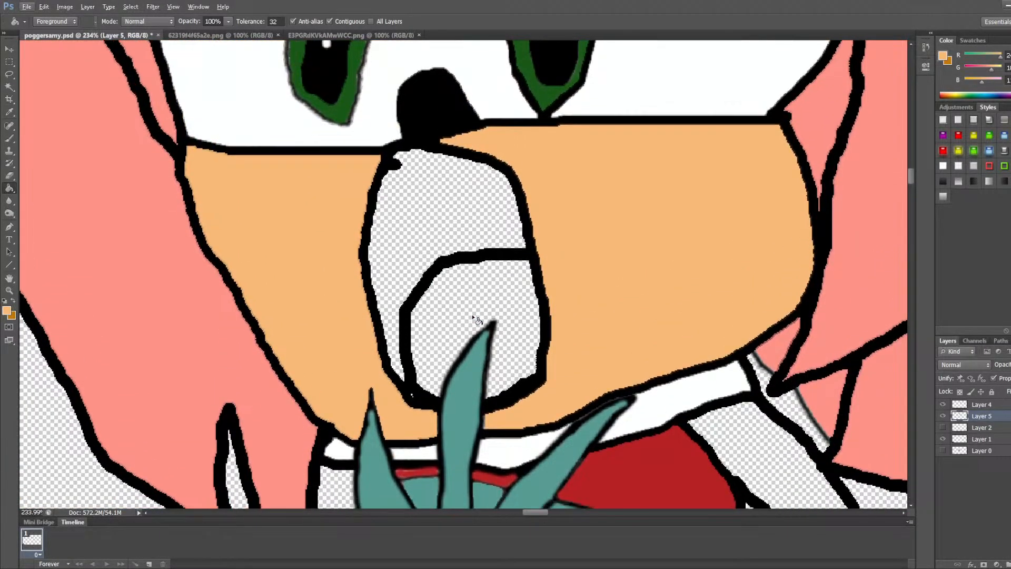
scroll(473, 317, "down", 2)
scroll(473, 317, "up", 1)
scroll(643, 345, "down", 3)
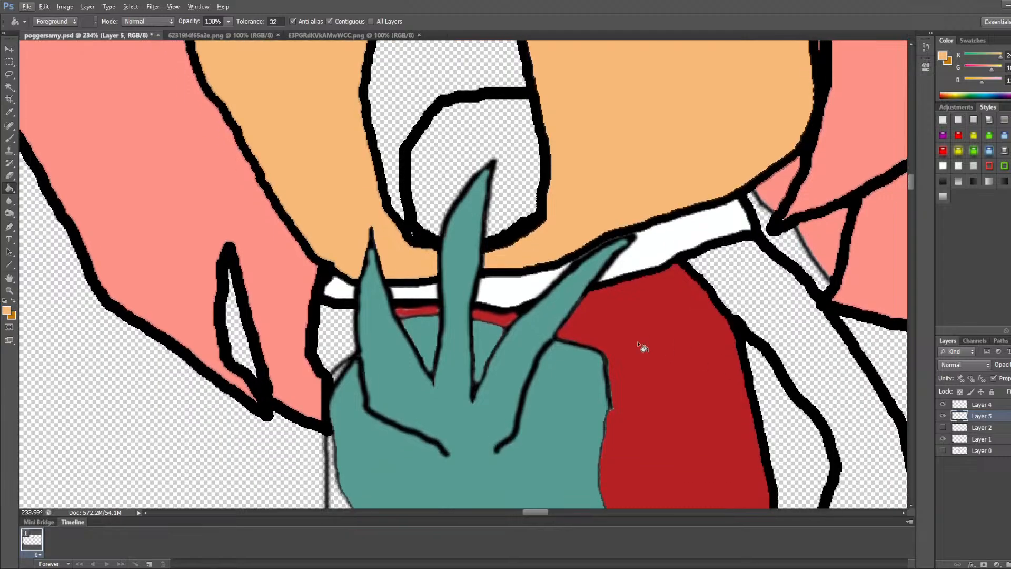
scroll(668, 395, "down", 5)
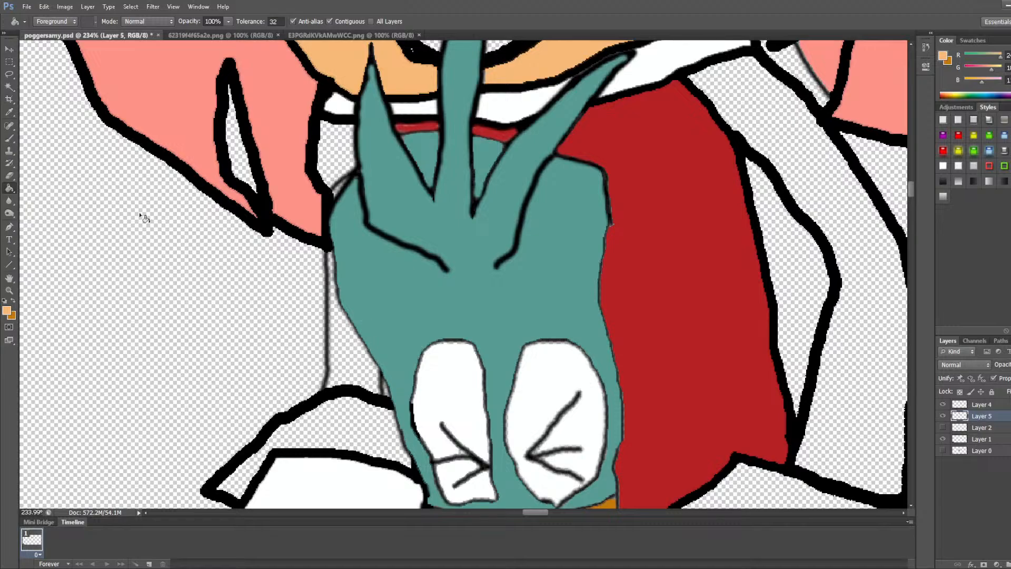
left_click(9, 112)
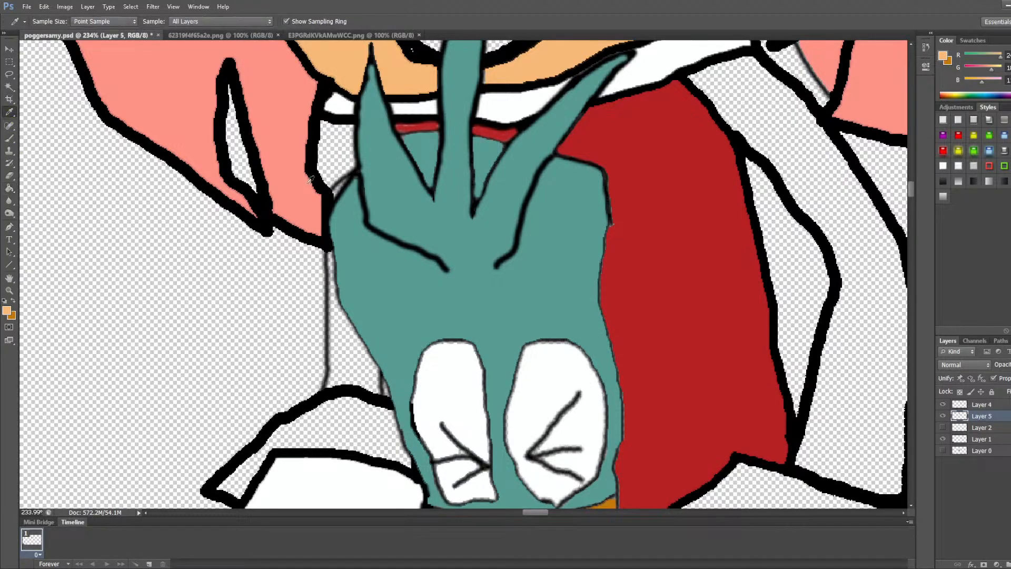
left_click(317, 132)
left_click(9, 188)
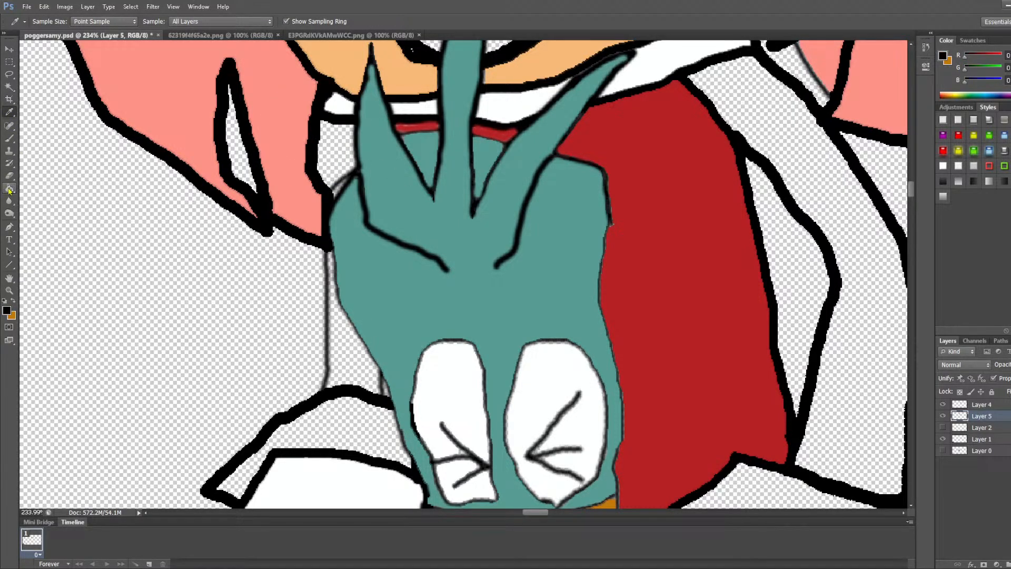
left_click(329, 282)
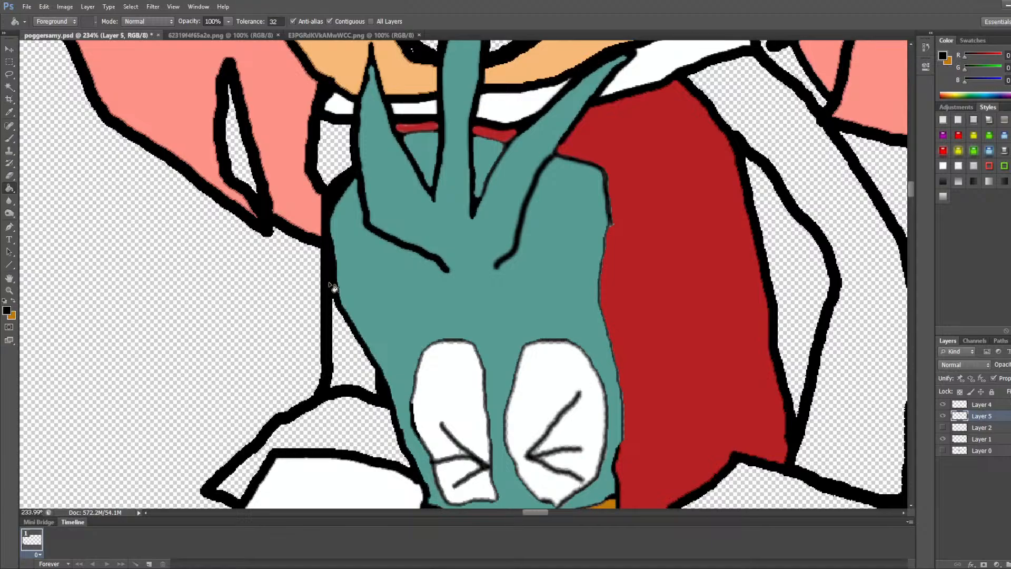
Step: Sample the muzzle peach and fill the small arm area between the bird and the left-hand cuff outline
left_click(10, 112)
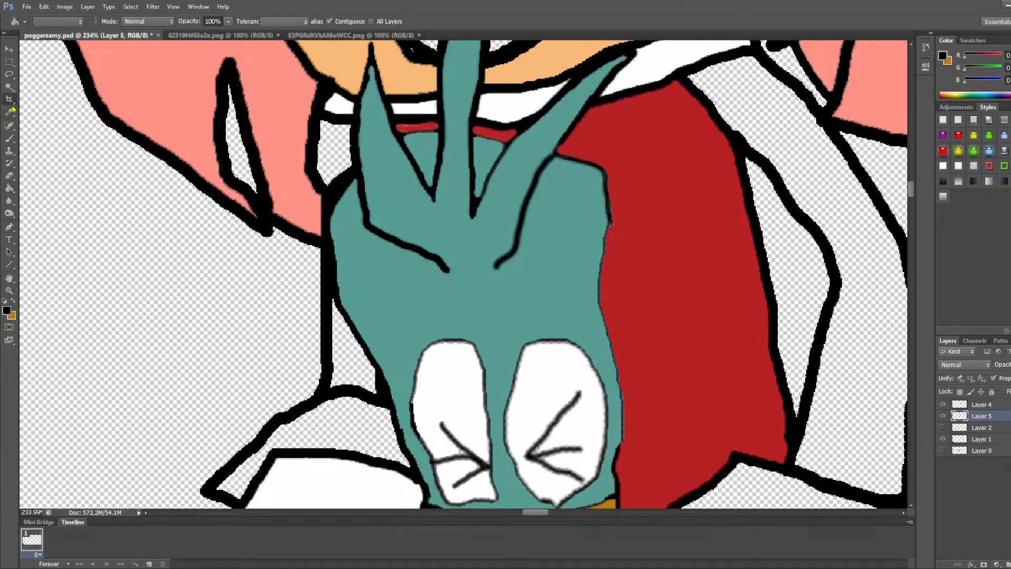
left_click(334, 55)
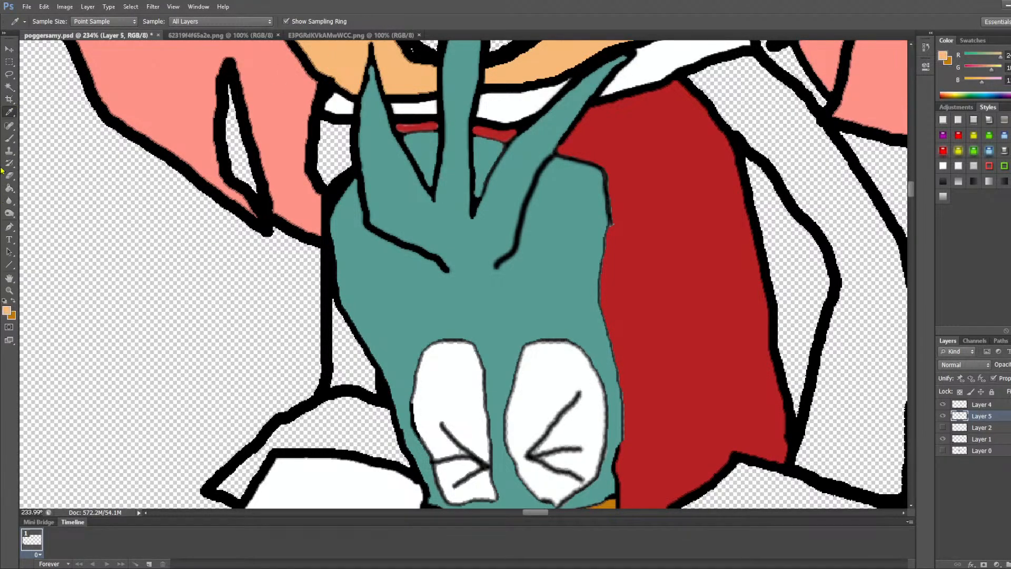
left_click(9, 138)
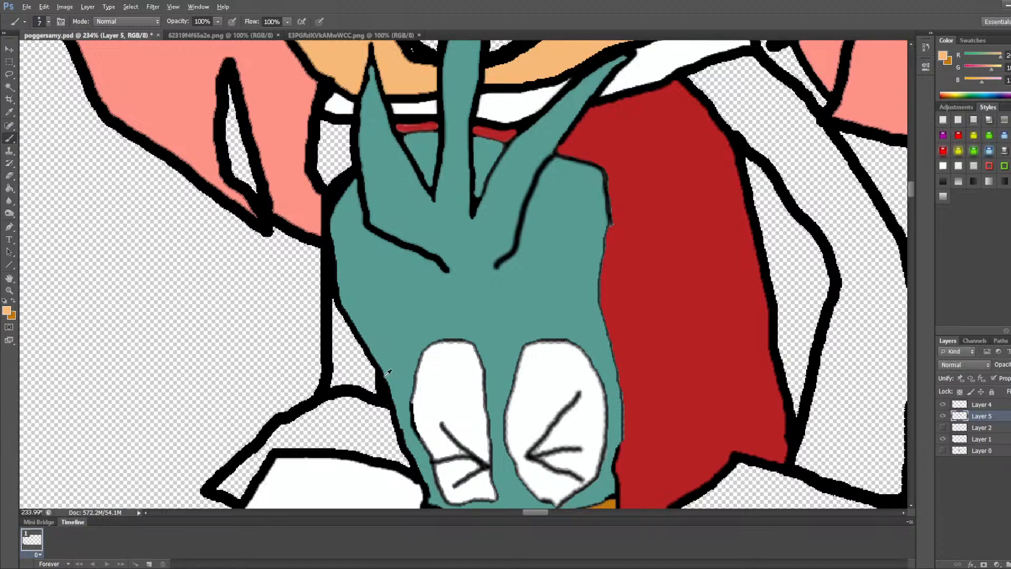
scroll(373, 395, "up", 2)
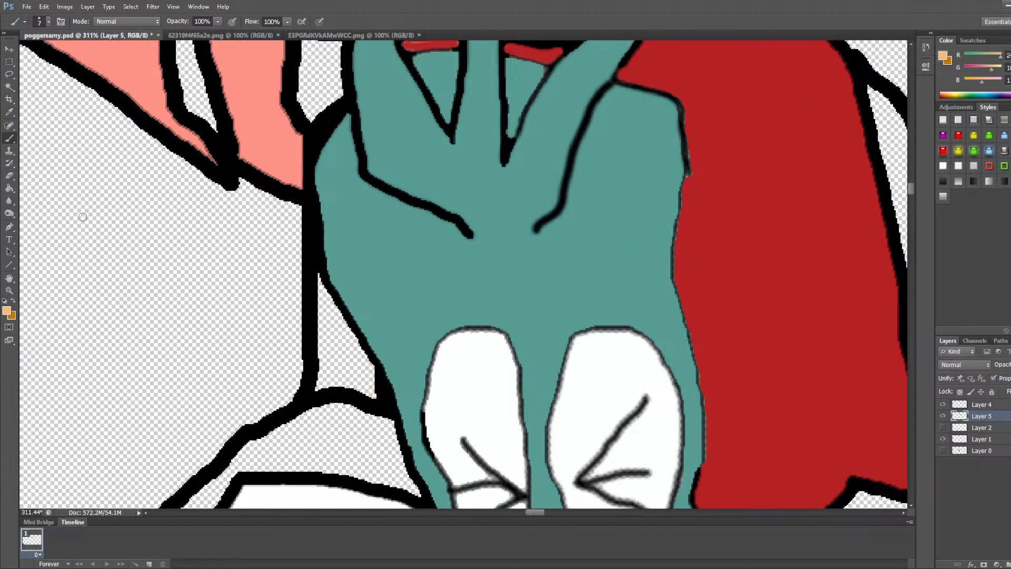
left_click(9, 188)
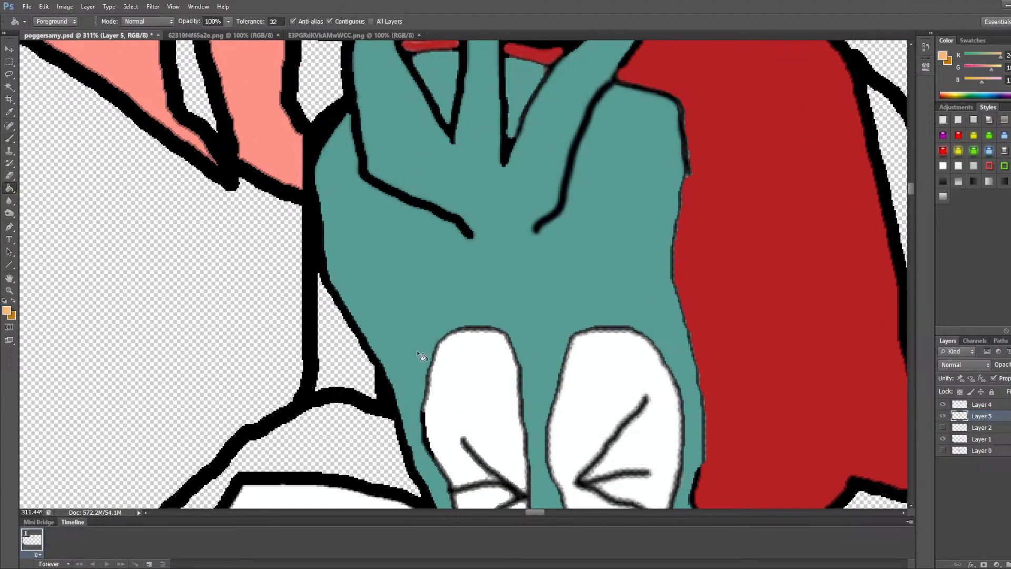
left_click(346, 360)
Step: Fill Amy's right-hand arm between the shoulder and the cuff with the same peach
scroll(437, 369, "down", 3)
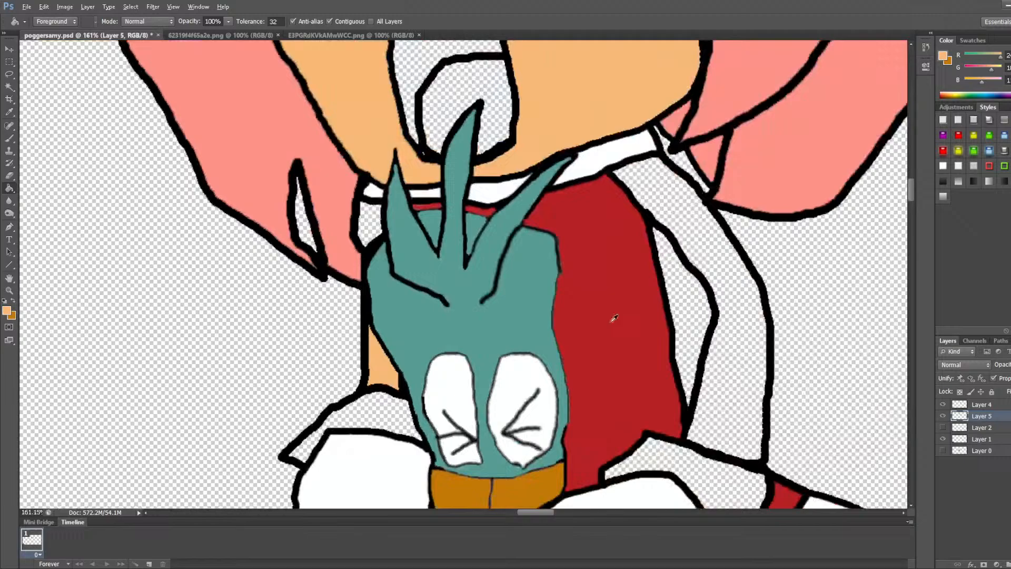
left_click(672, 218)
scroll(684, 253, "down", 5)
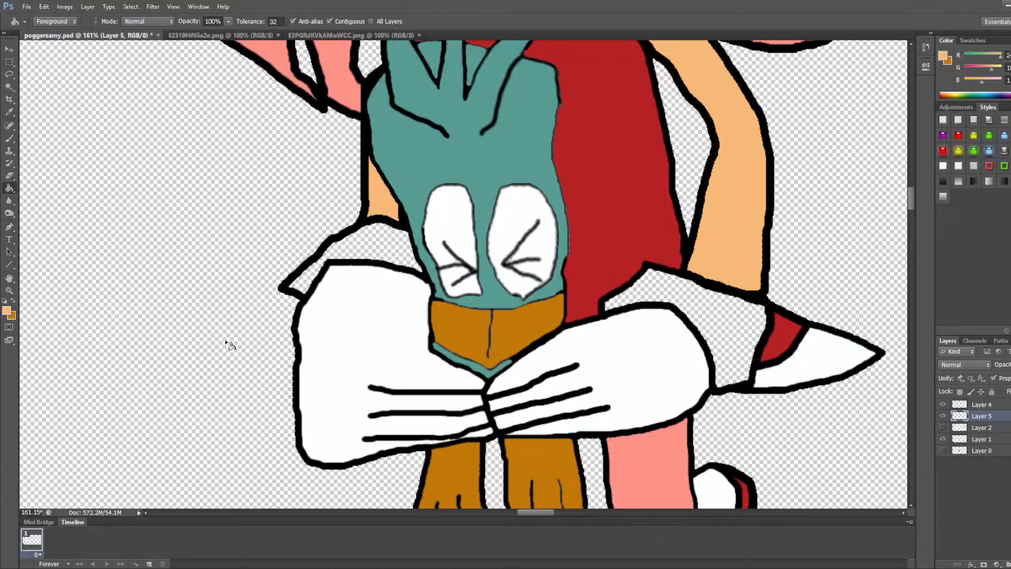
Step: Sample the bright yellow of Amy's left-hand cuff from the reference image as the foreground colour
scroll(227, 343, "down", 4)
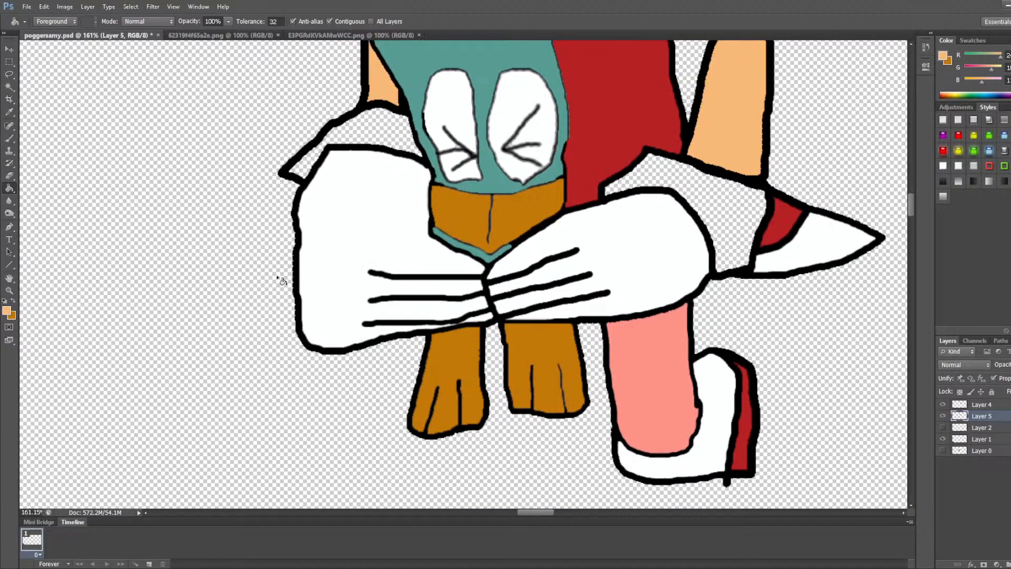
left_click(10, 138)
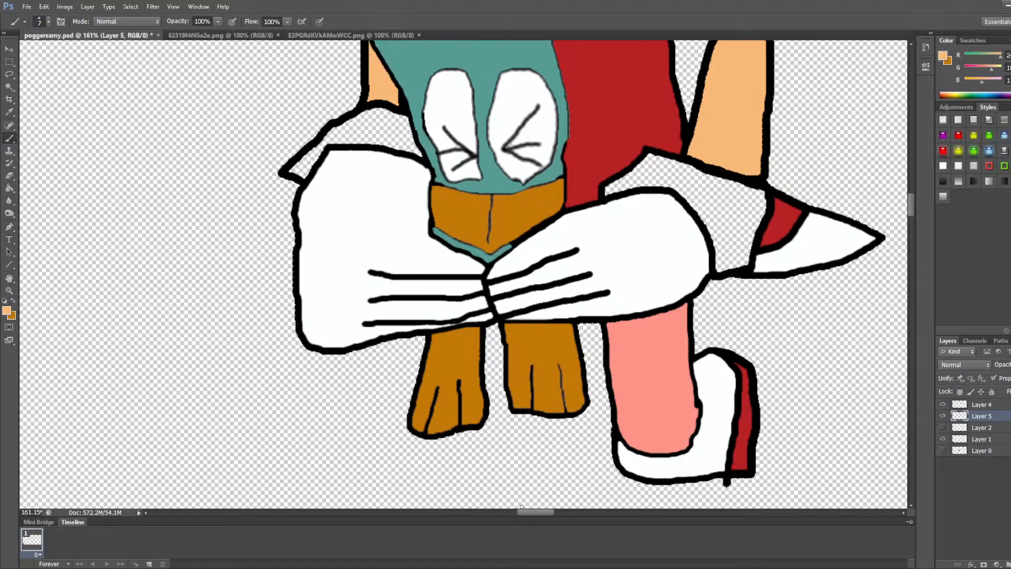
left_click_drag(533, 513, 565, 513)
scroll(709, 229, "up", 7)
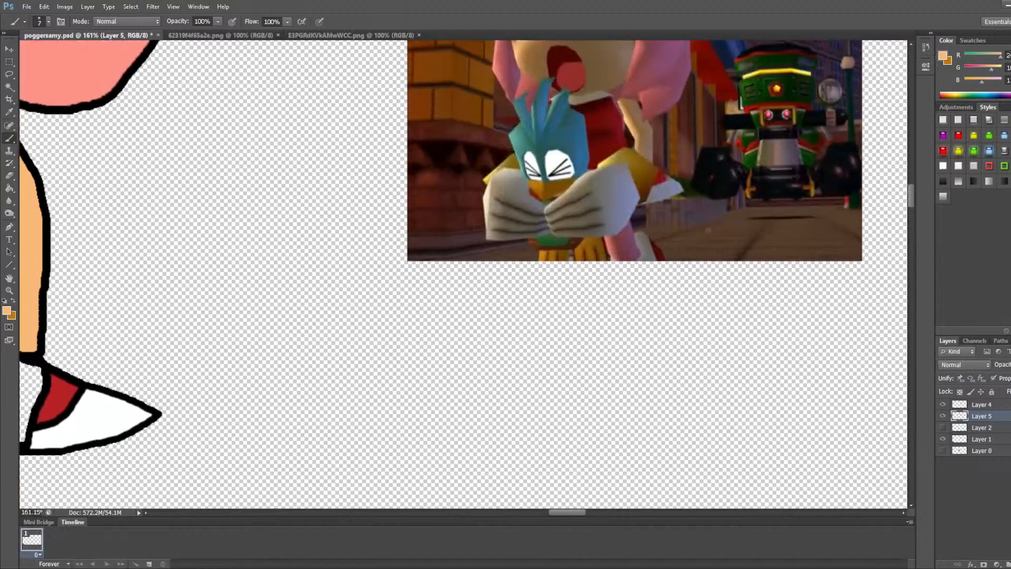
scroll(709, 230, "up", 1)
scroll(479, 245, "up", 20)
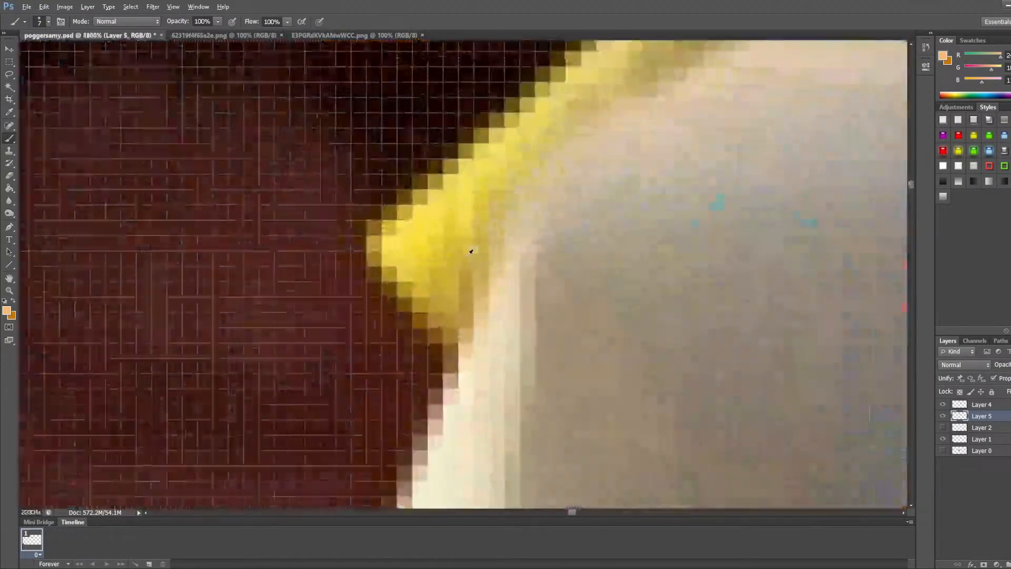
scroll(471, 252, "down", 8)
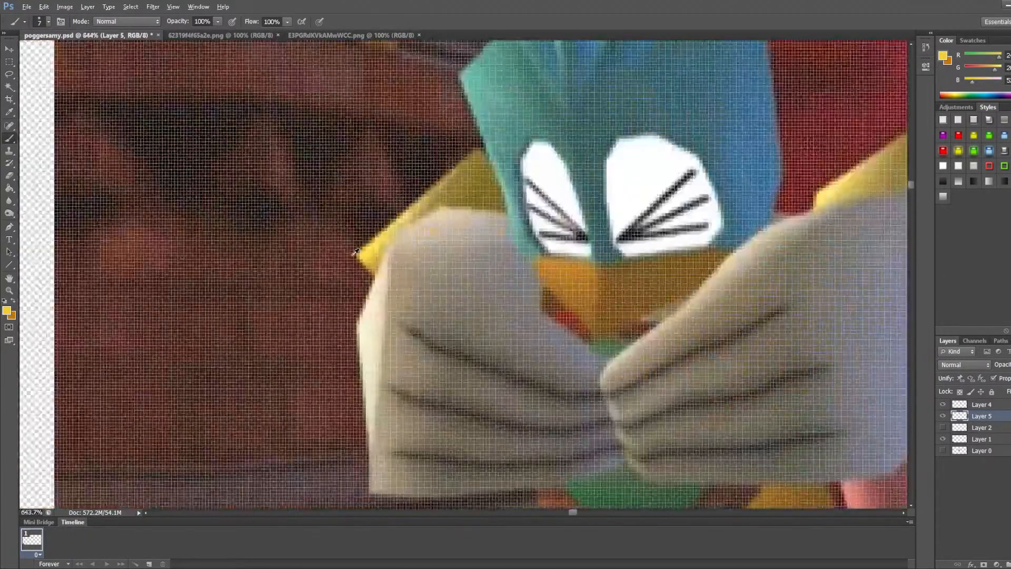
Step: Fill both of Amy's glove cuffs with the sampled yellow
scroll(356, 252, "down", 6)
mouse_move(574, 512)
left_mouse_down()
mouse_move(538, 521)
mouse_move(548, 518)
left_mouse_up()
scroll(374, 366, "down", 2)
scroll(373, 366, "down", 1)
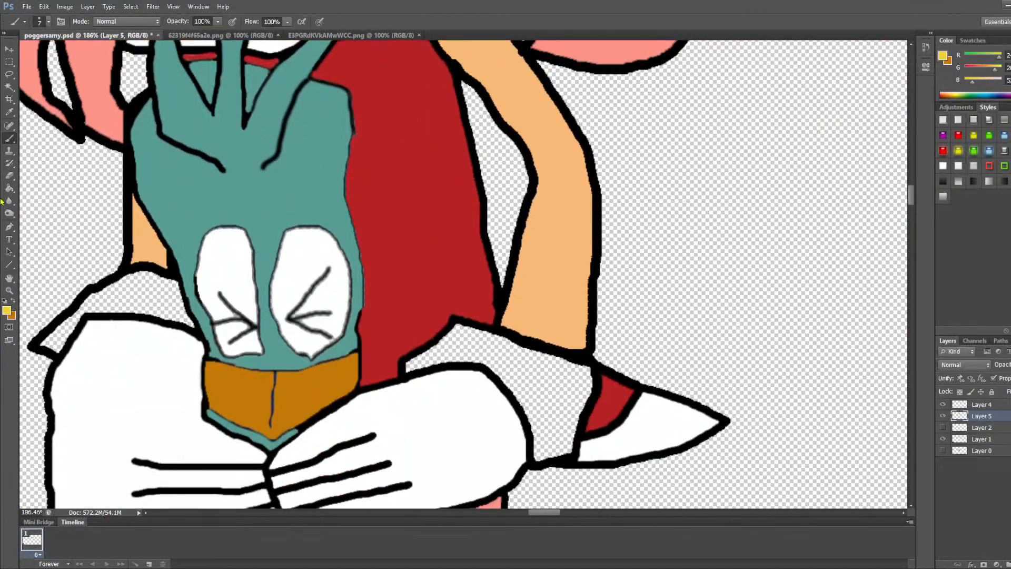
left_click(9, 188)
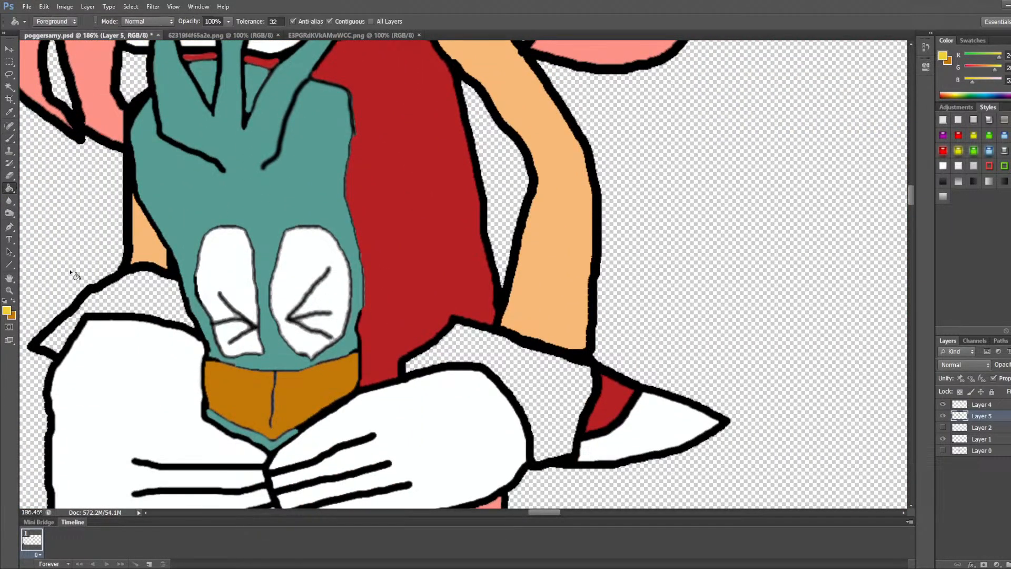
left_click(164, 300)
left_click(501, 375)
scroll(516, 379, "down", 2)
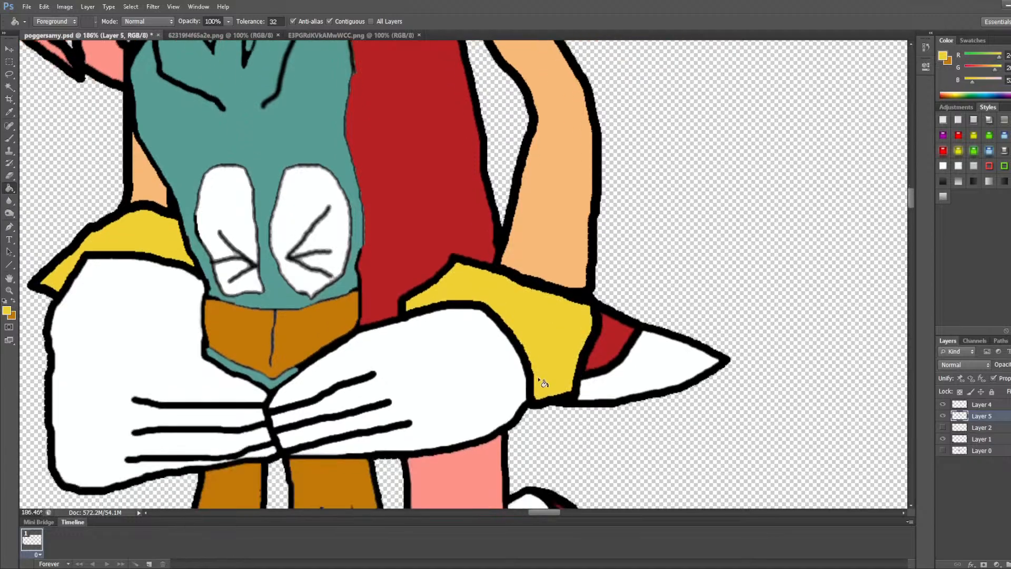
Step: Sample the dark maroon inside the reference mouth and fill Amy's mouth interior around the tongue with it
scroll(543, 384, "down", 3)
scroll(540, 364, "up", 2)
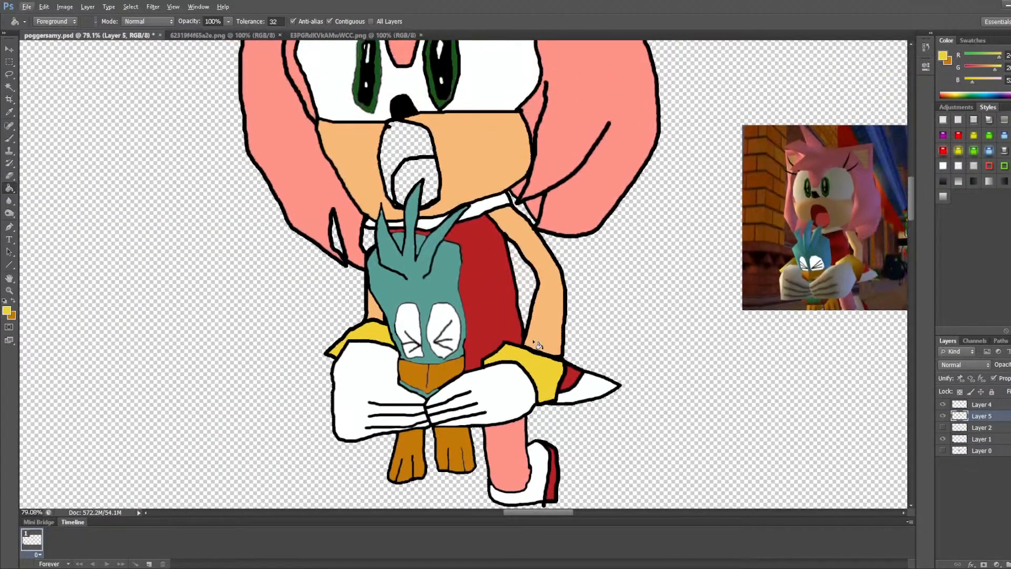
scroll(809, 224, "up", 10)
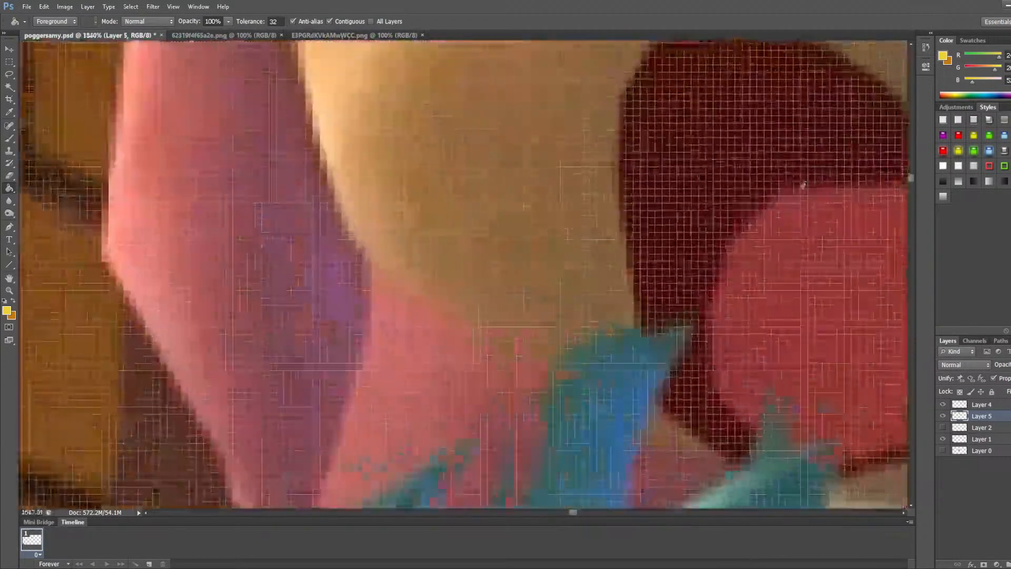
left_click(770, 136, "alt")
scroll(419, 176, "down", 10)
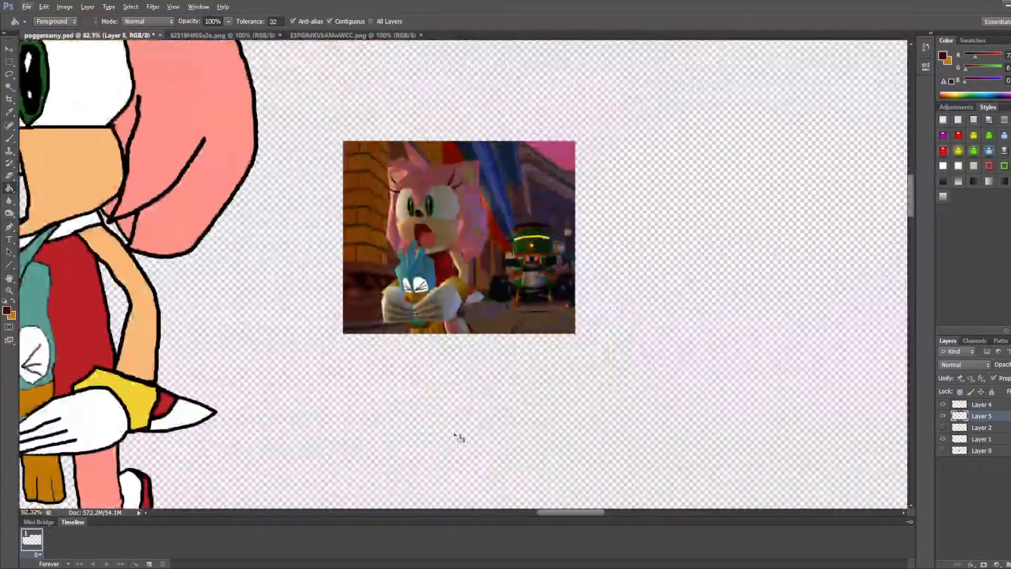
left_click_drag(596, 514, 568, 518)
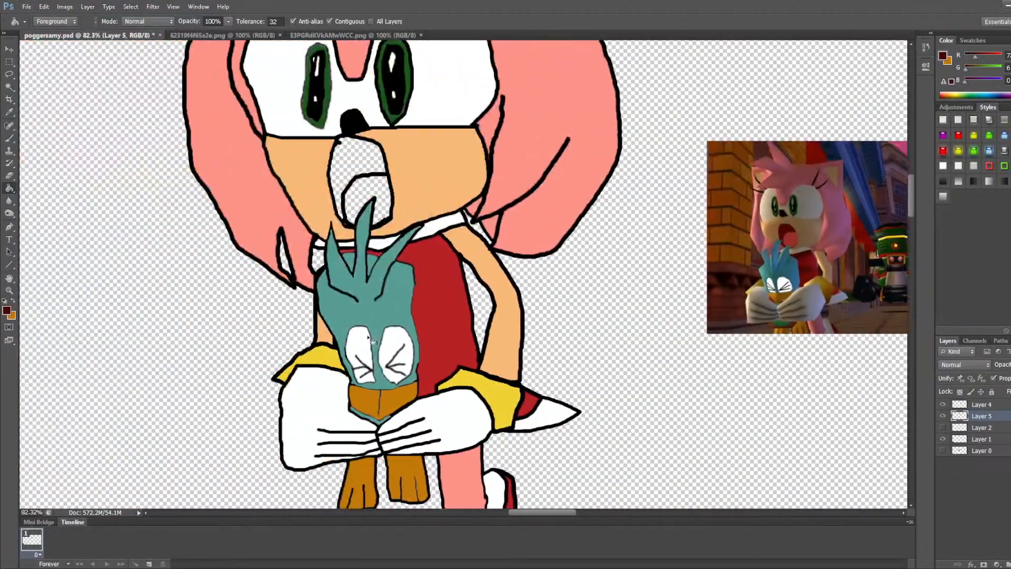
scroll(368, 337, "up", 2)
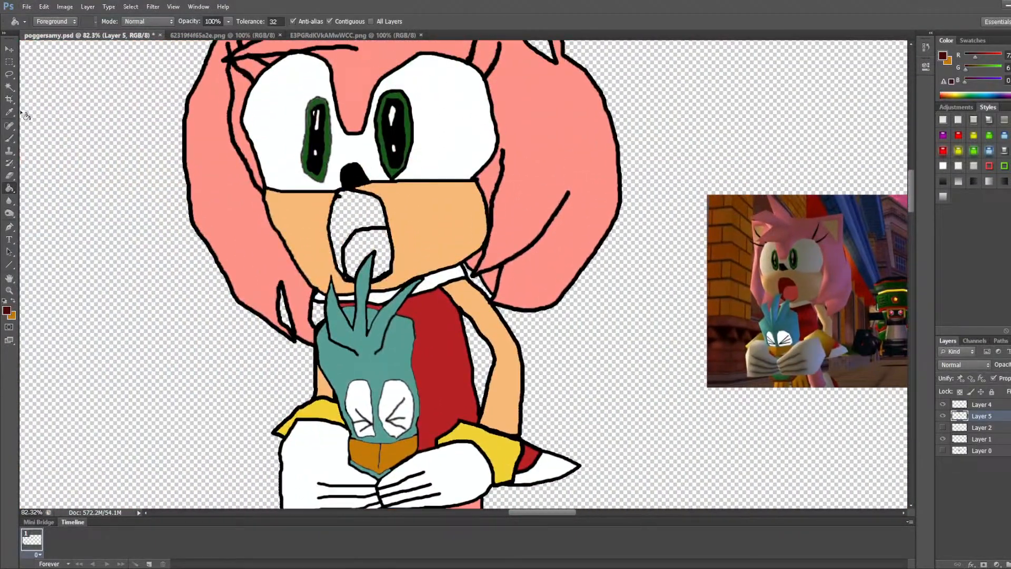
left_click(345, 216)
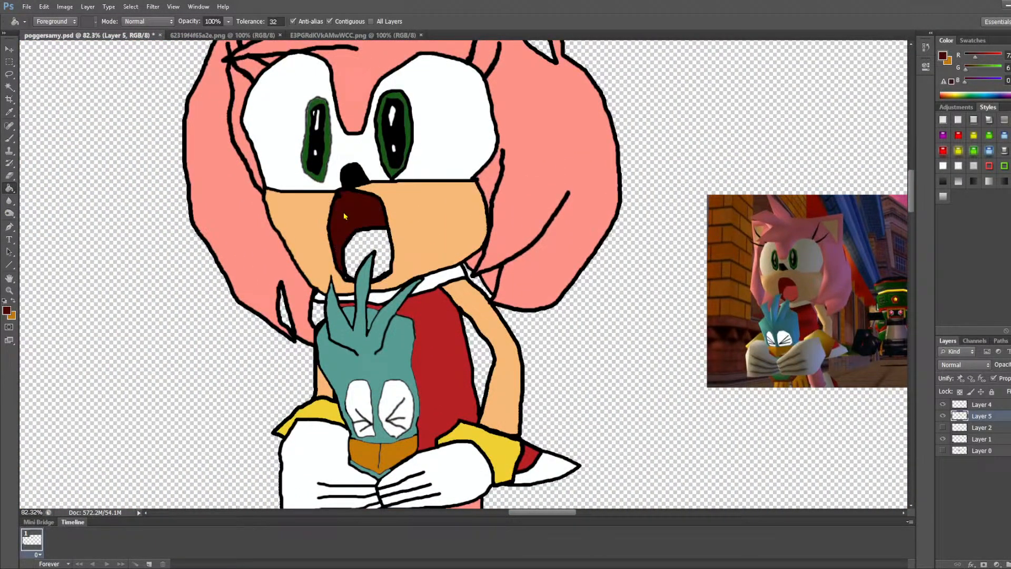
Step: Sample the tongue's red from the reference image and fill Amy's tongue with it
left_click(794, 295, "alt")
left_click(363, 251)
scroll(425, 295, "up", 3)
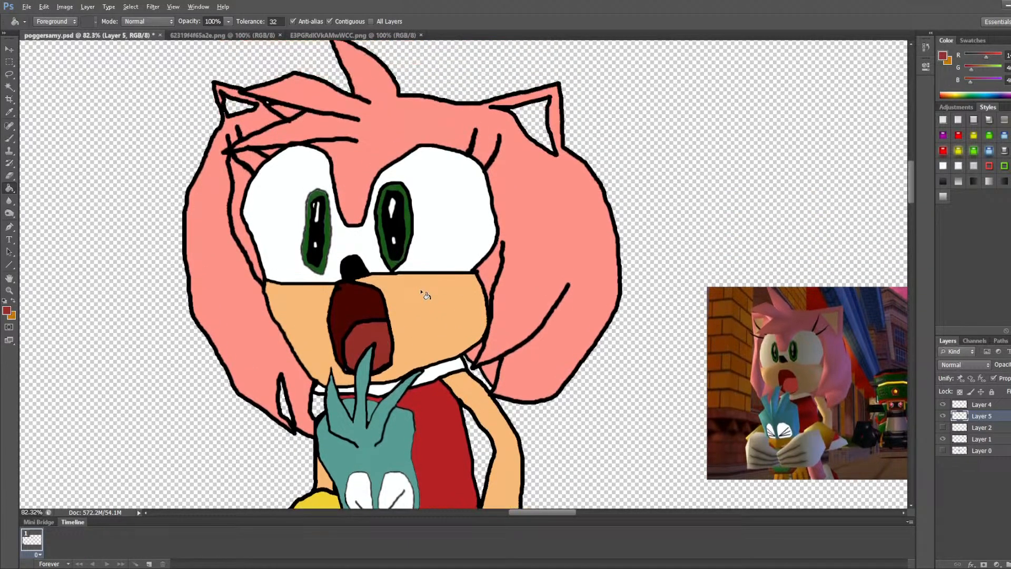
Step: Sample the muzzle peach and fill the inner areas of both of Amy's ears with it
scroll(426, 294, "down", 7)
scroll(416, 293, "up", 7)
scroll(390, 292, "down", 3)
scroll(386, 293, "down", 7)
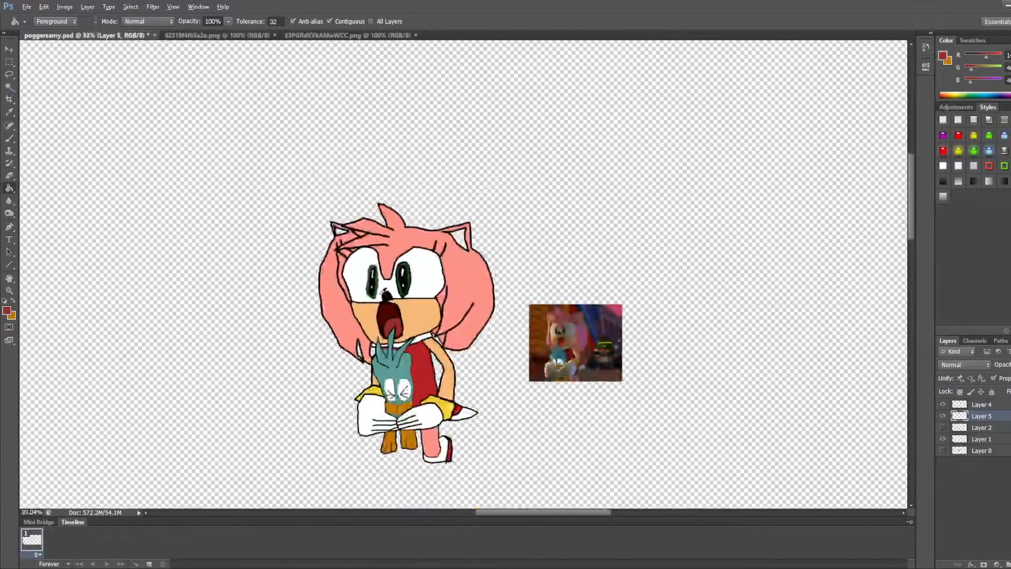
scroll(383, 291, "down", 4)
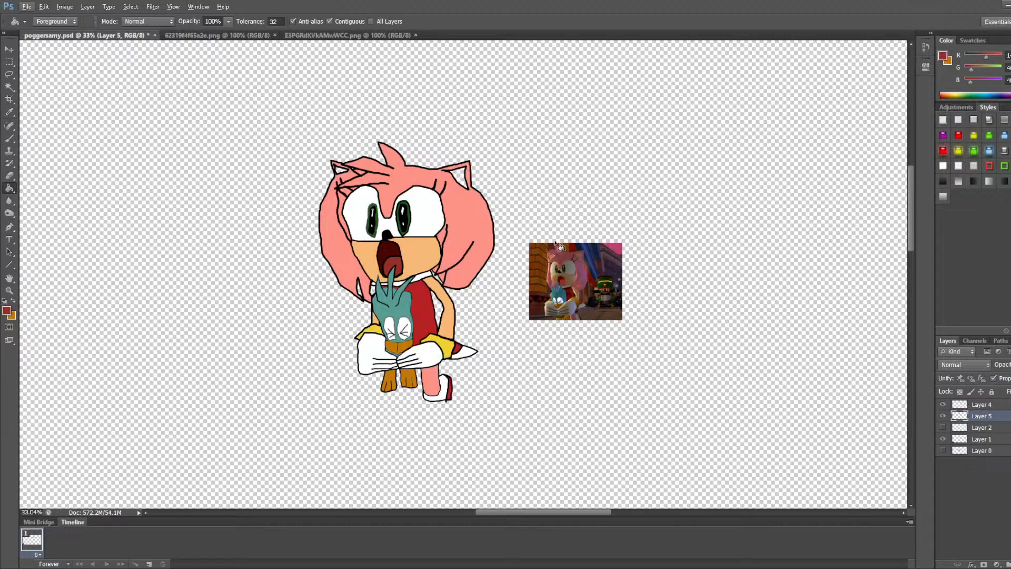
scroll(473, 207, "up", 16)
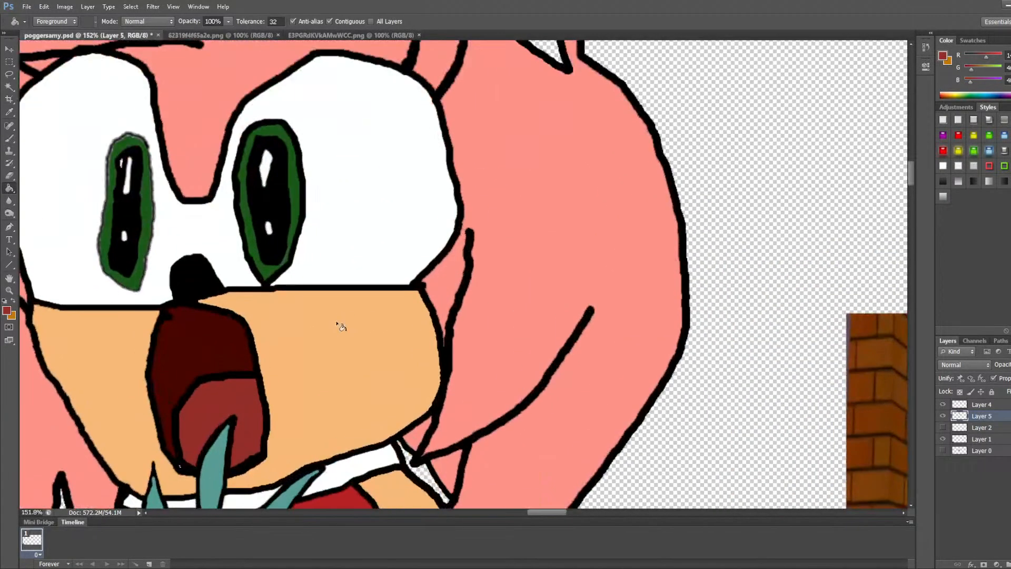
left_click(348, 329, "alt")
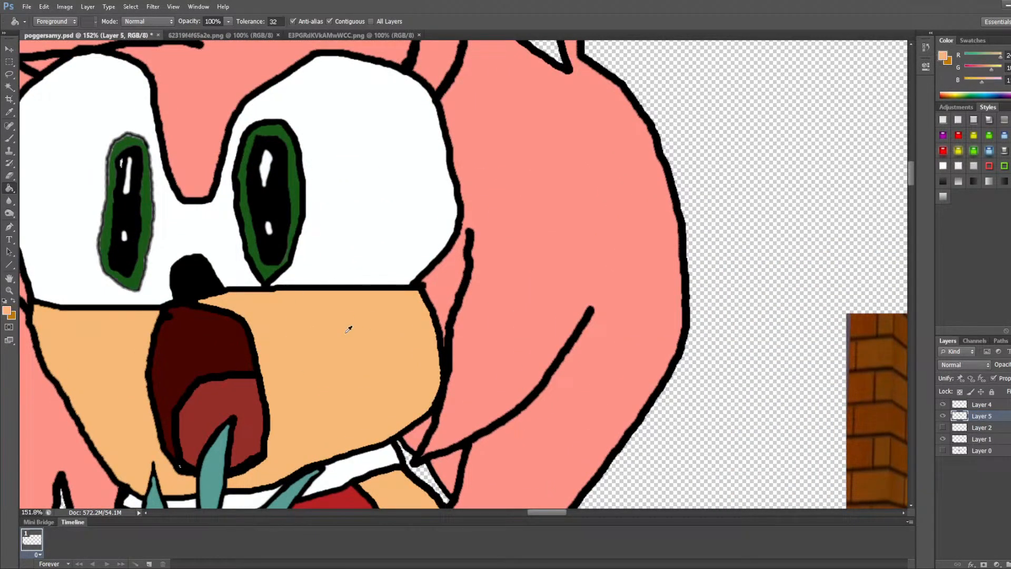
scroll(440, 248, "up", 3)
scroll(214, 219, "up", 4)
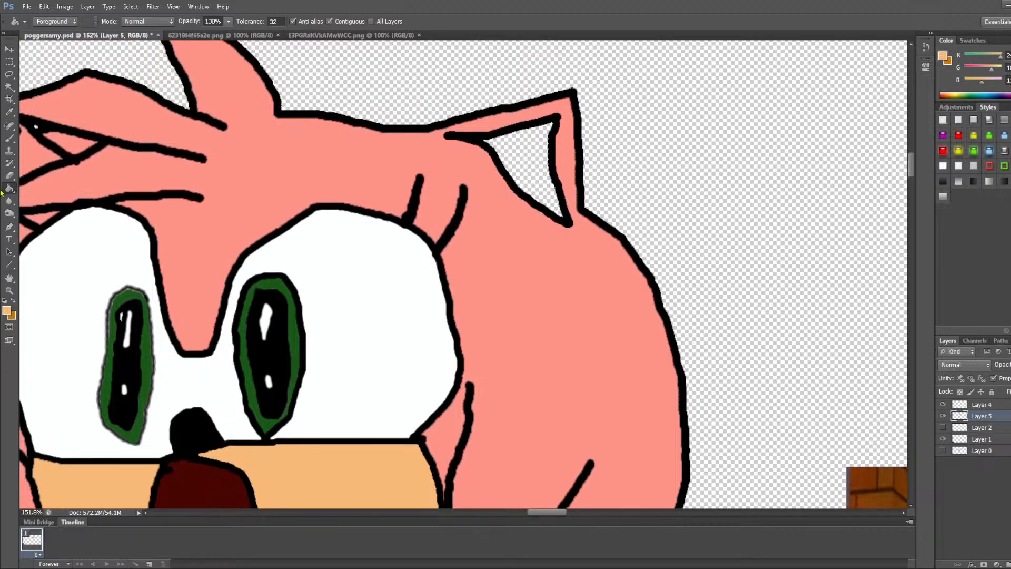
left_click(509, 153)
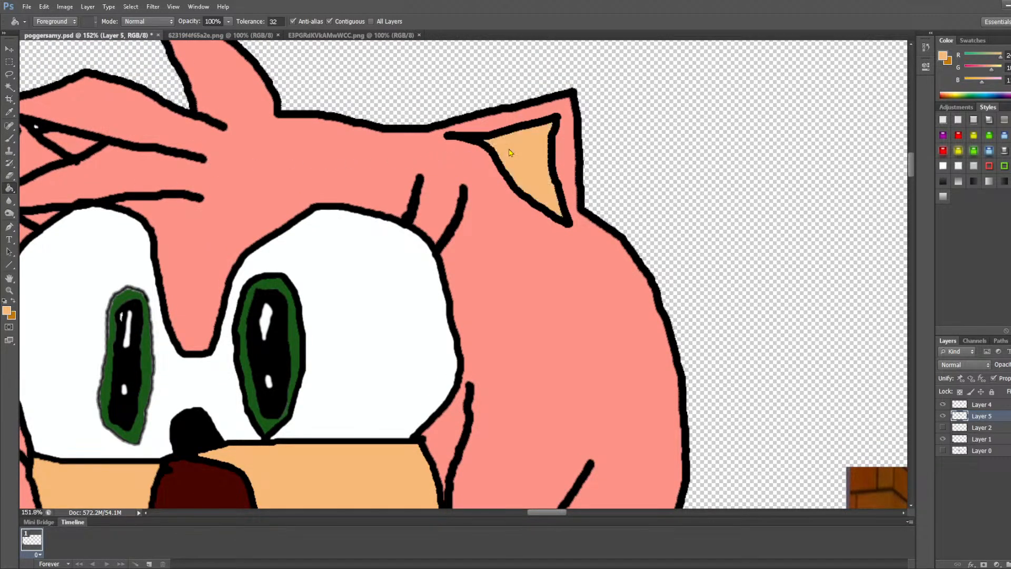
scroll(510, 152, "down", 8)
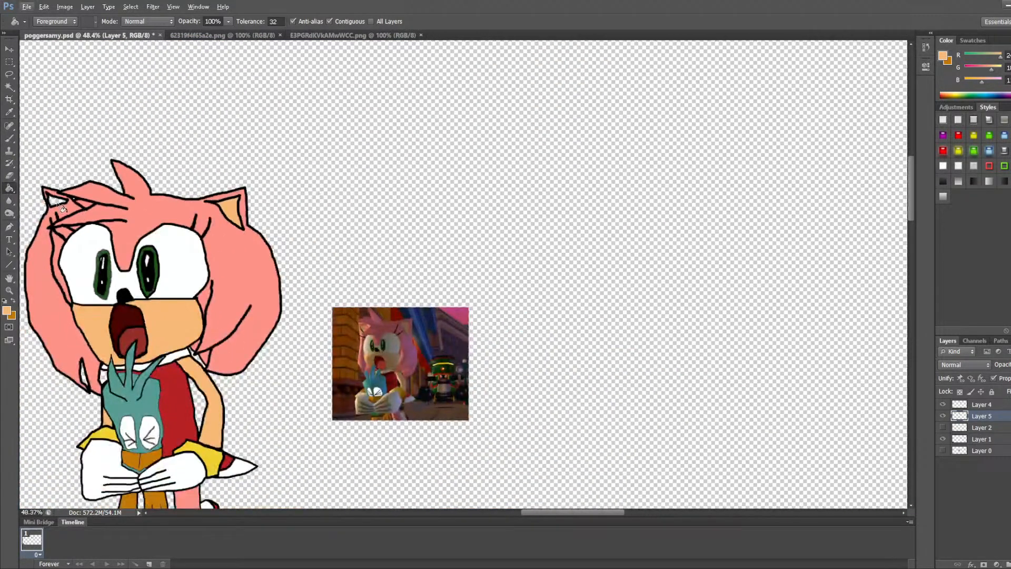
scroll(120, 284, "down", 2)
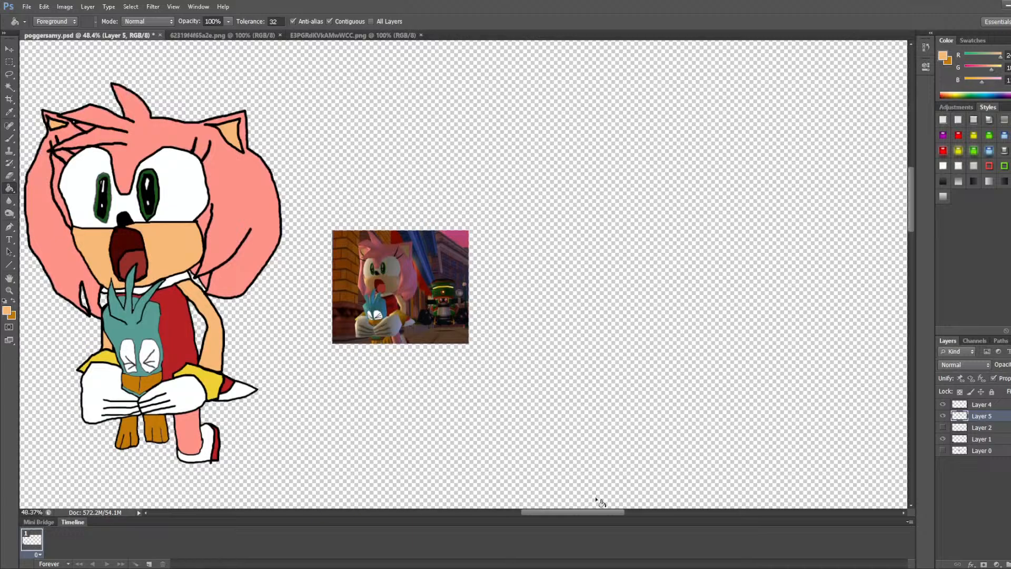
Step: Move the Amy and bird drawing down and to the left, farther from the reference image
left_click_drag(603, 512, 569, 512)
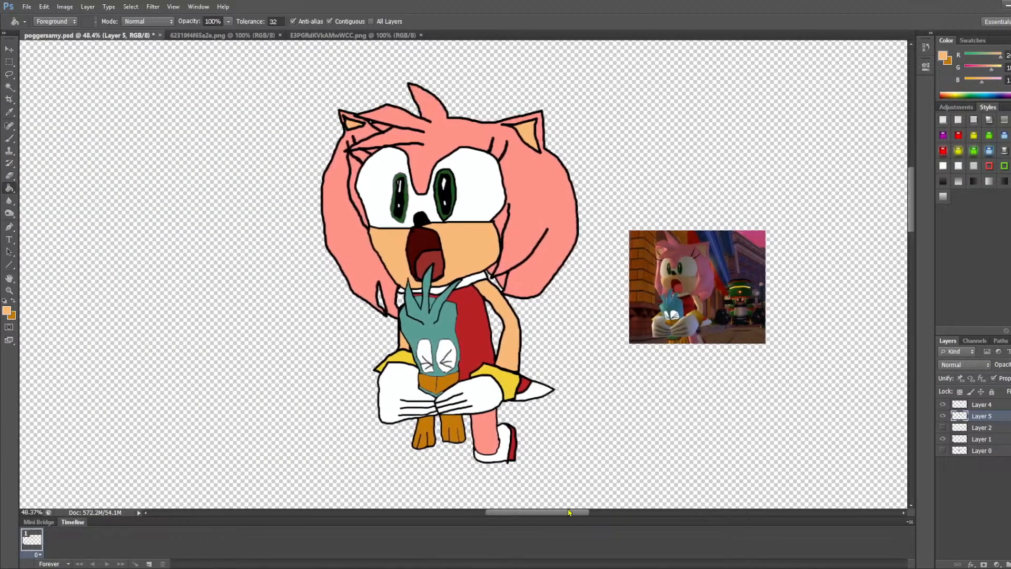
left_click(9, 50)
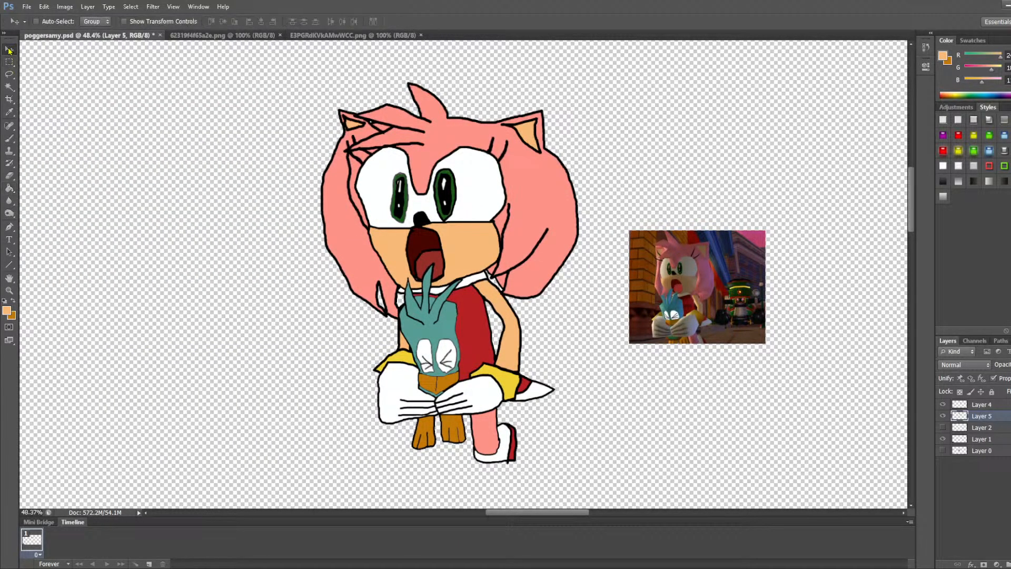
mouse_move(470, 399)
left_mouse_down()
mouse_move(459, 368)
mouse_move(490, 546)
mouse_move(492, 521)
mouse_move(287, 397)
mouse_move(468, 511)
mouse_move(434, 488)
mouse_move(639, 444)
mouse_move(508, 486)
mouse_move(371, 478)
mouse_move(402, 436)
left_mouse_up()
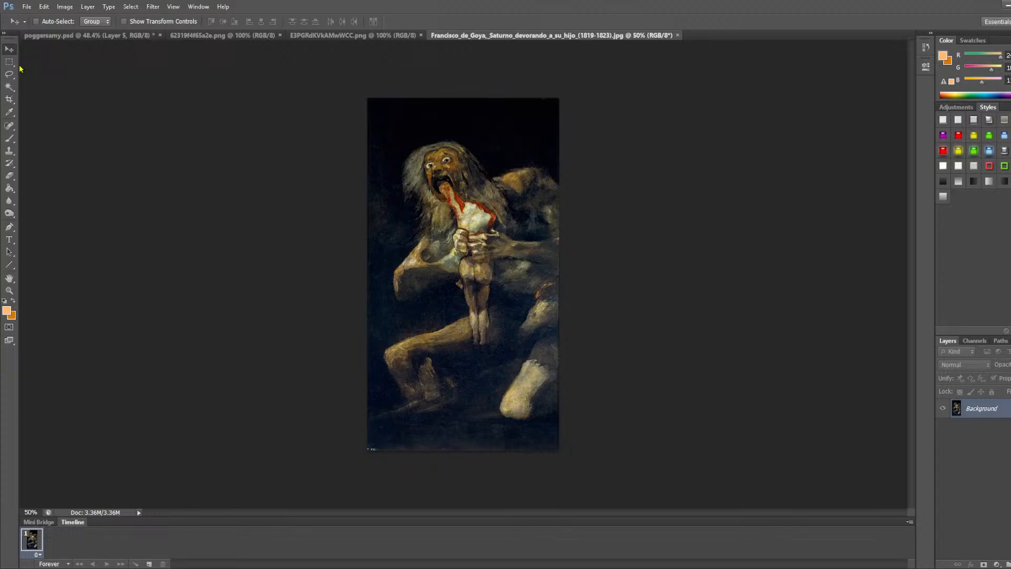
Step: Copy the entire Goya Saturn painting into poggersamy.psd, just right of Amy, and hide the Layer 4 reference screenshot
left_click(10, 62)
key("ctrl+a")
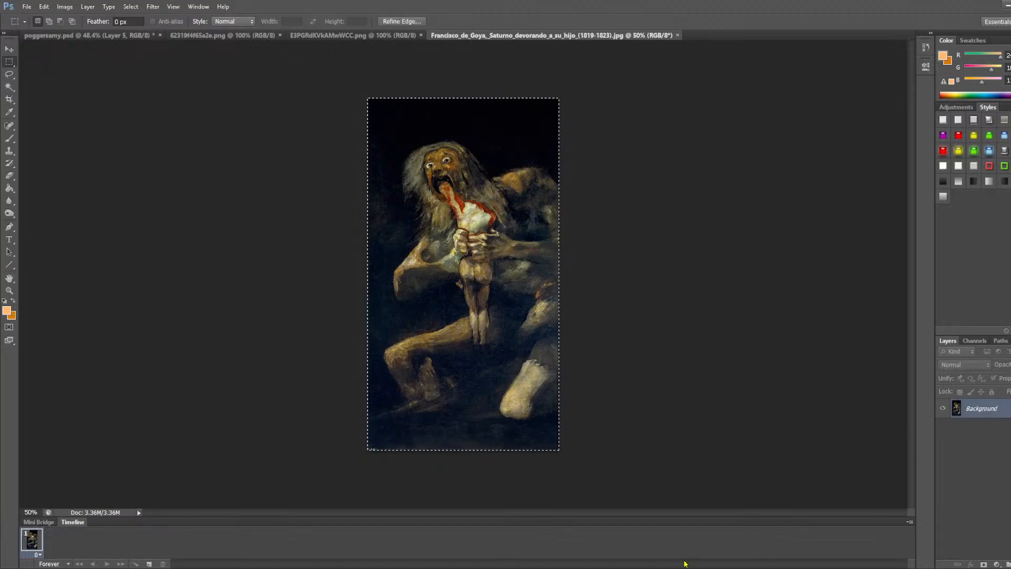
left_click(66, 38)
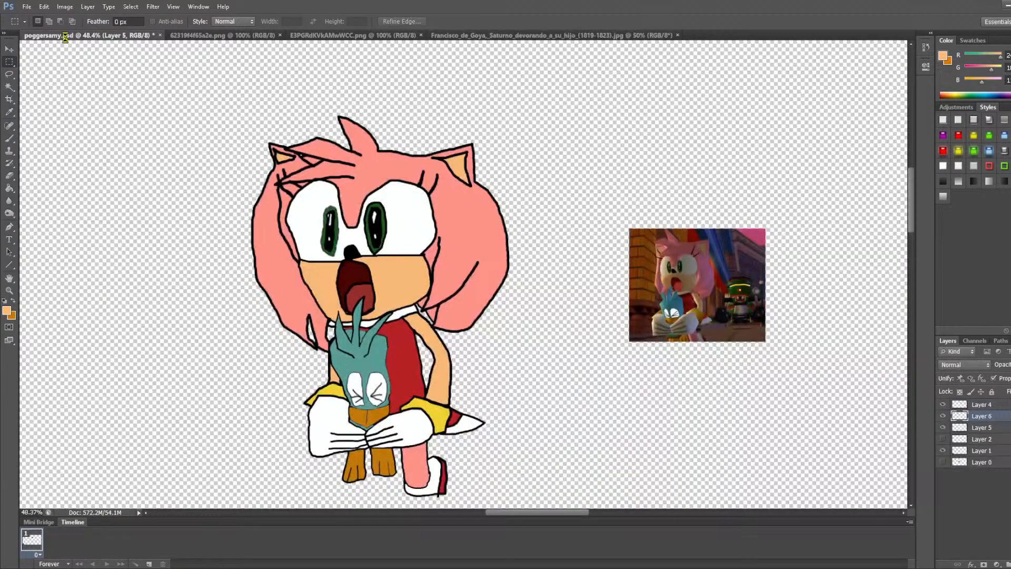
key("ctrl+v")
left_click(10, 48)
left_click_drag(445, 307, 585, 360)
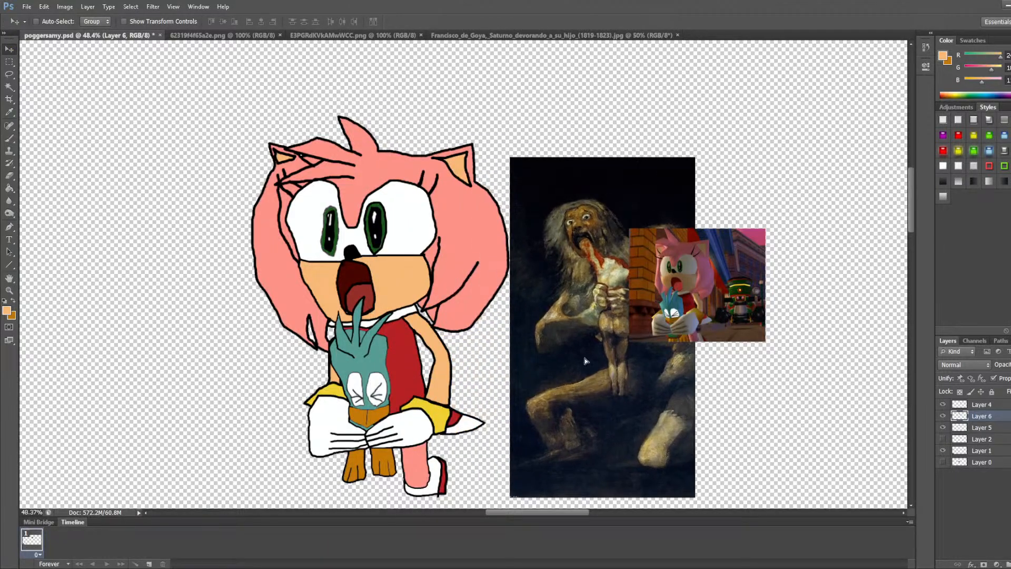
left_click(943, 404)
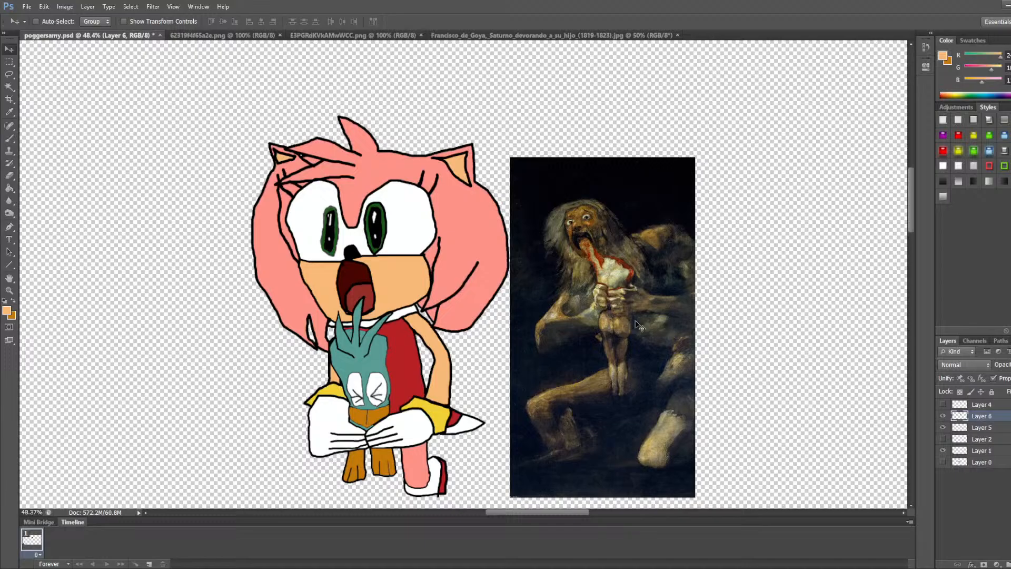
Step: Examine the gripping hands and the held figure in the Goya painting up close
scroll(610, 345, "up", 5)
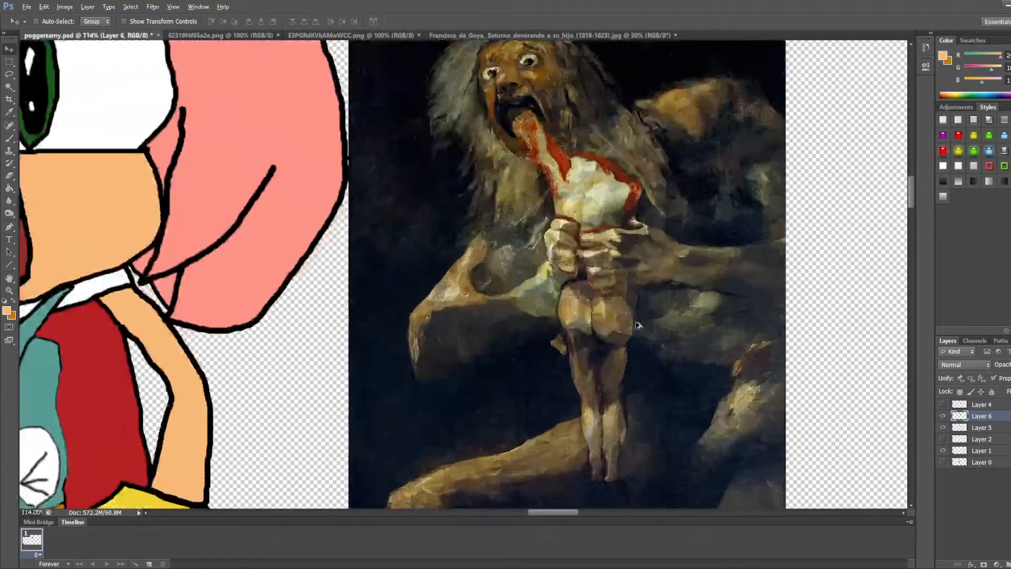
scroll(612, 340, "up", 9)
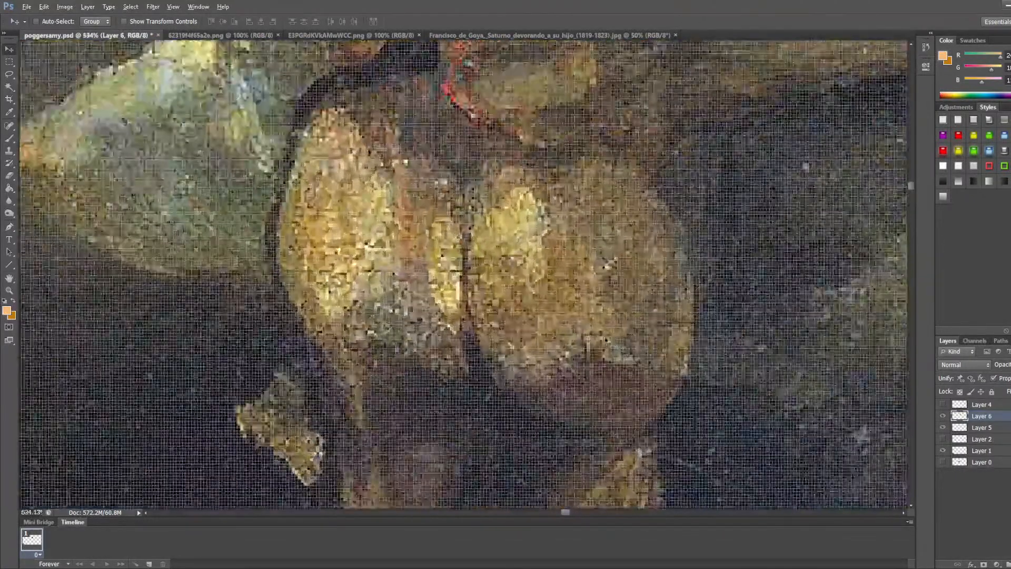
scroll(485, 341, "down", 13)
scroll(485, 342, "up", 4)
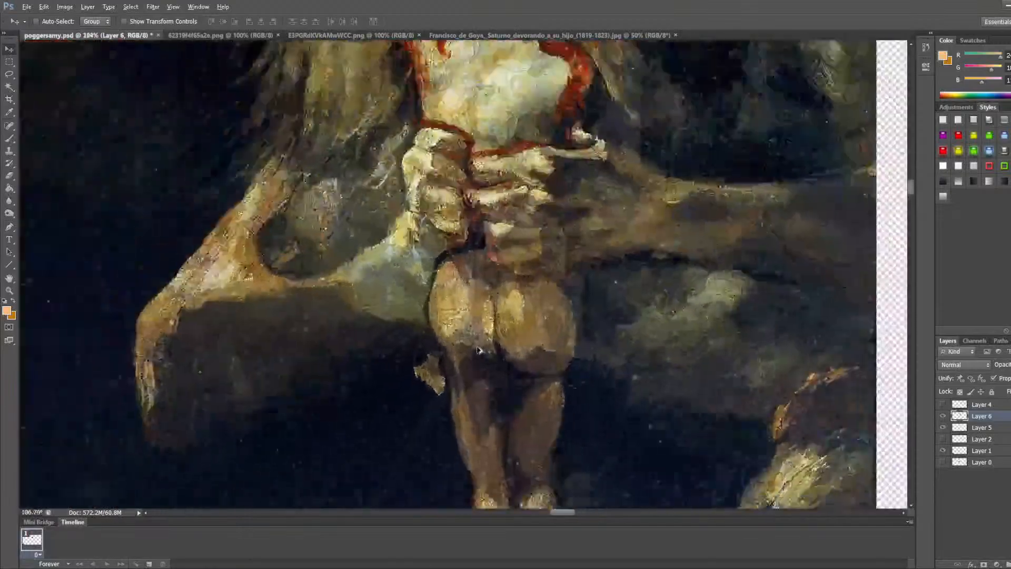
scroll(477, 349, "down", 10)
scroll(477, 349, "up", 14)
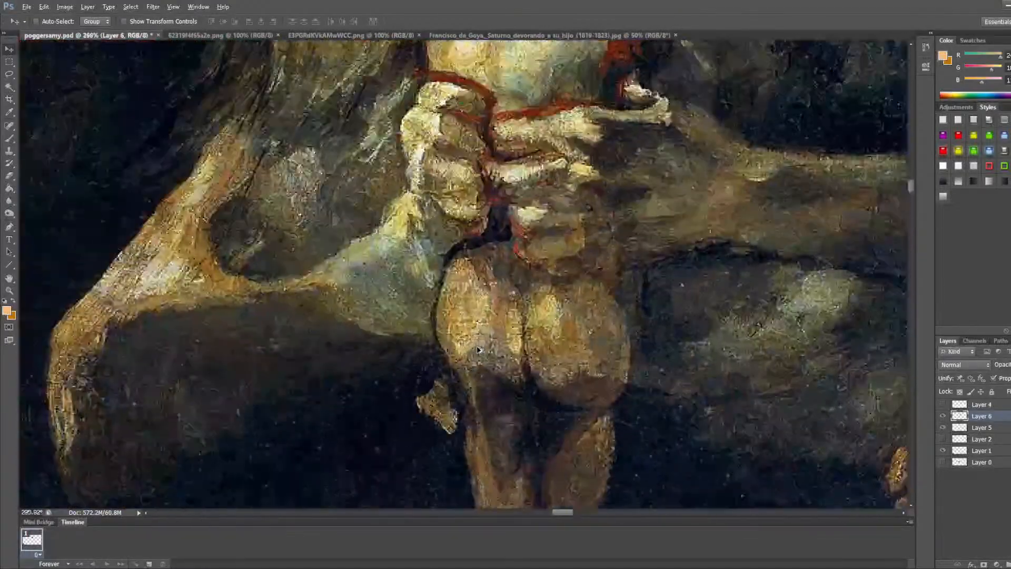
scroll(477, 349, "down", 10)
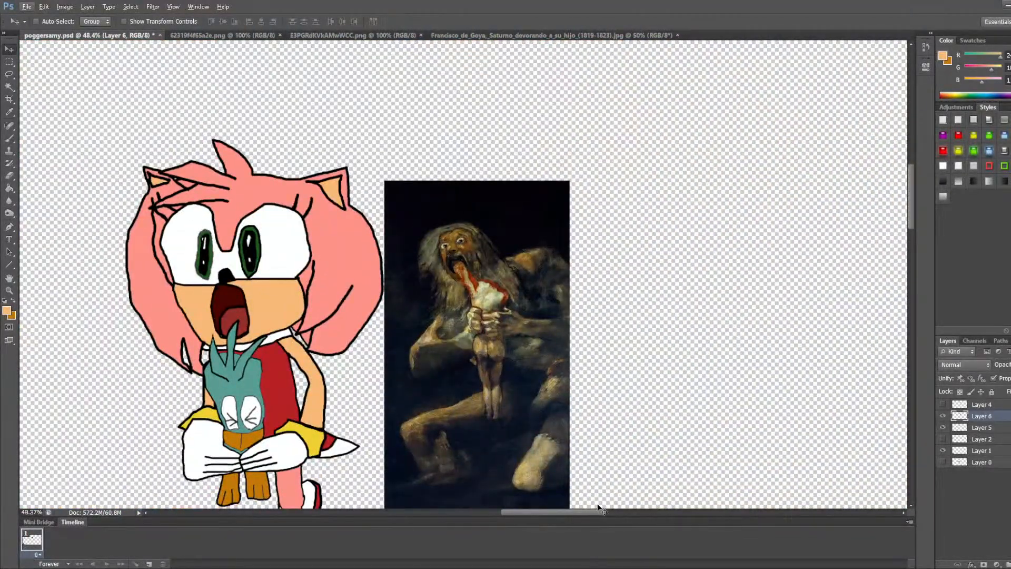
Step: Hide the Goya painting on Layer 6 and make a rectangular selection around the whole Amy and bird drawing
left_click_drag(598, 509, 587, 511)
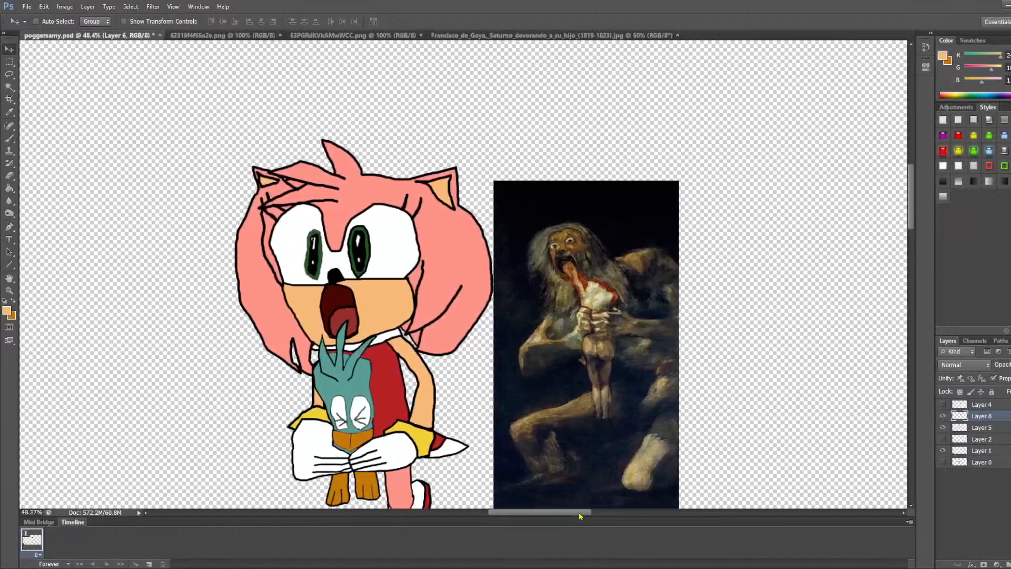
left_click(943, 416)
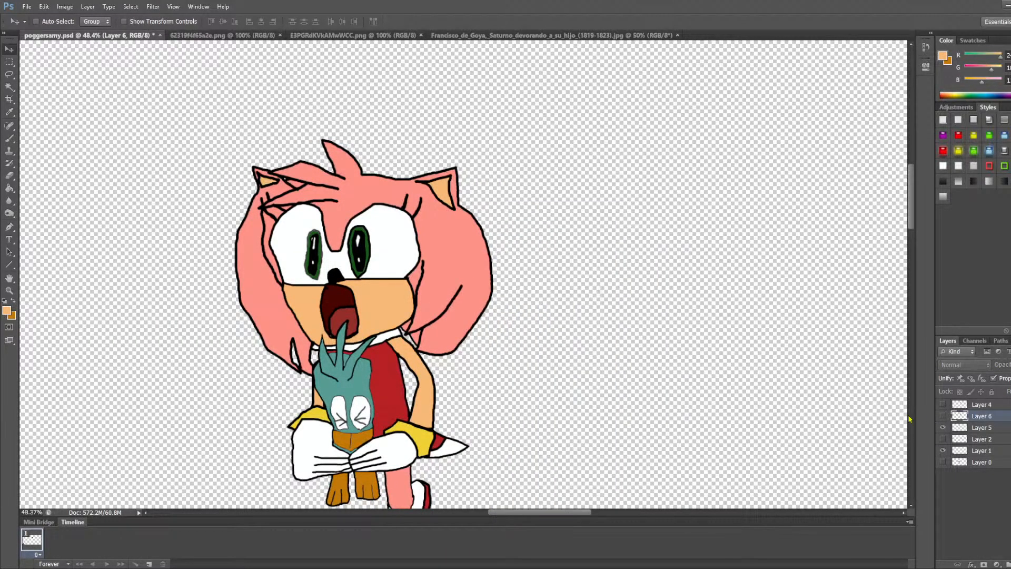
scroll(449, 301, "down", 3)
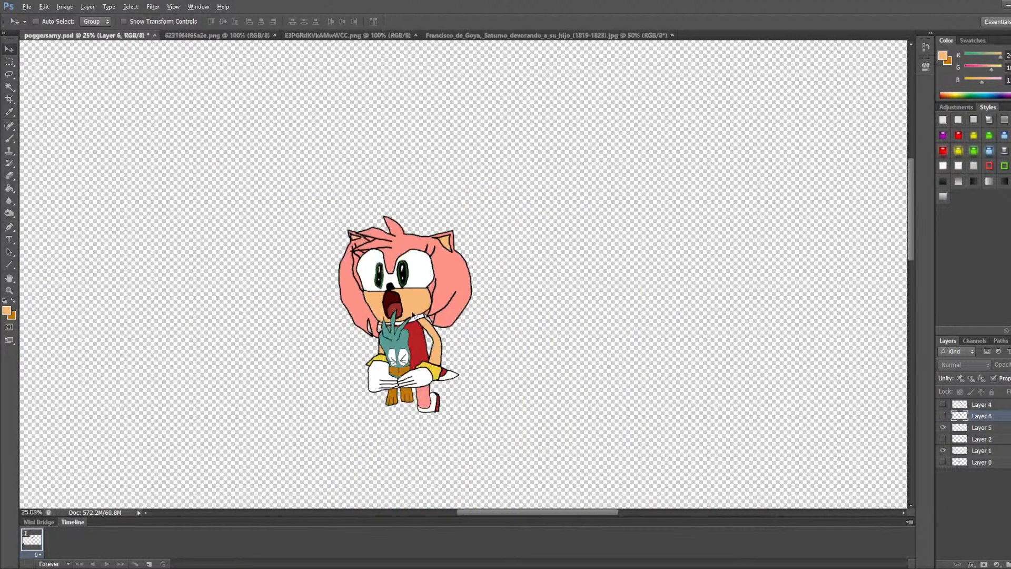
left_click(10, 62)
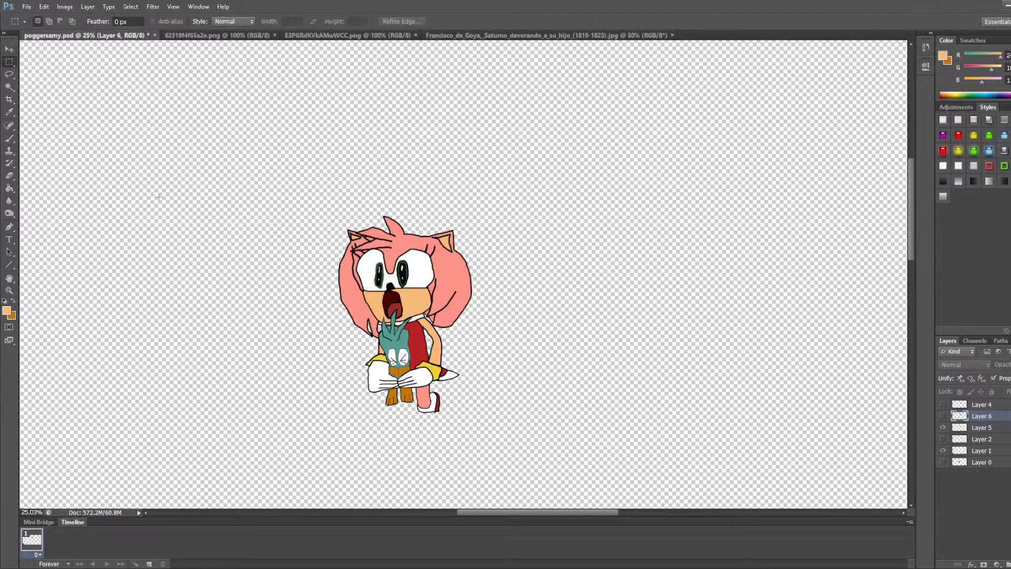
left_click_drag(531, 458, 591, 495)
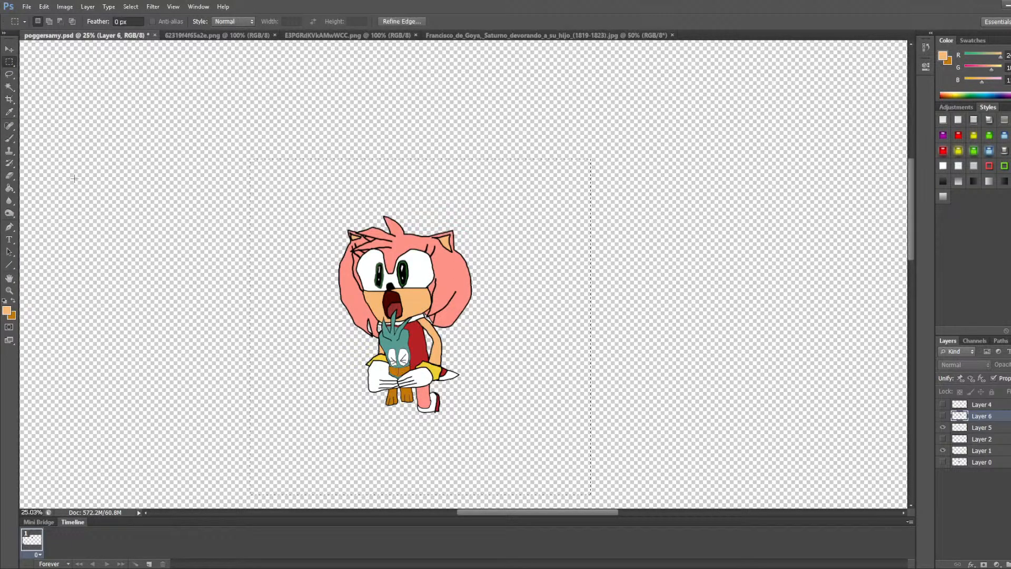
Step: Move the selected Amy and bird drawing on Layer 5 down to the canvas's bottom edge, to the right of Sonic with a gap between them
left_click(9, 49)
scroll(295, 246, "down", 2)
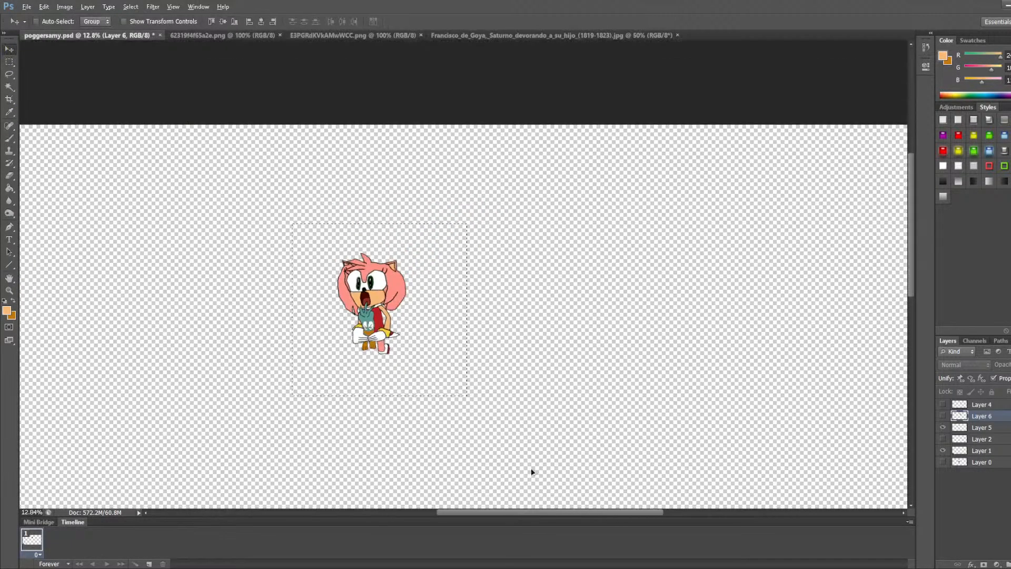
left_click_drag(553, 512, 451, 516)
scroll(637, 323, "down", 4)
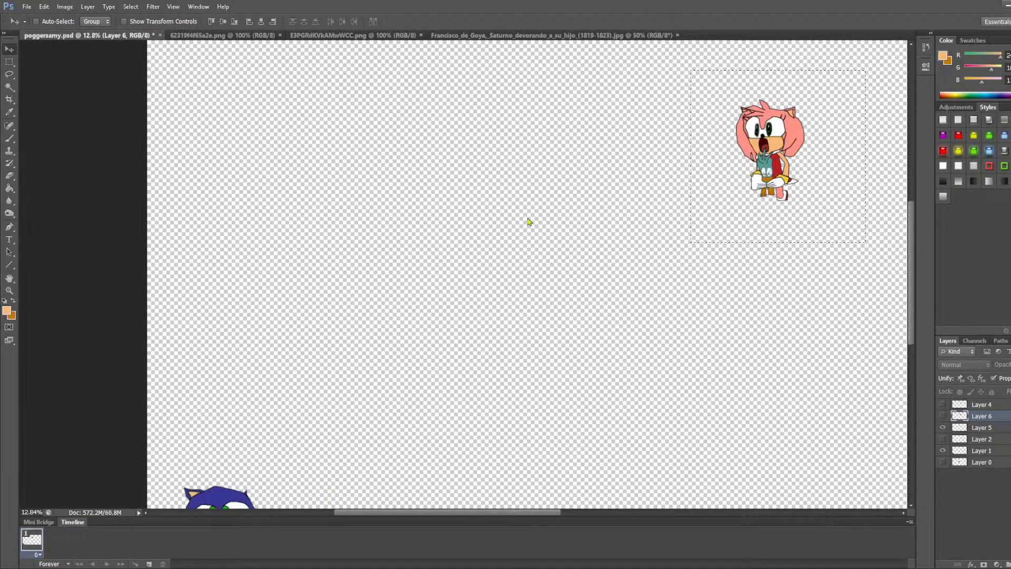
left_click(961, 427)
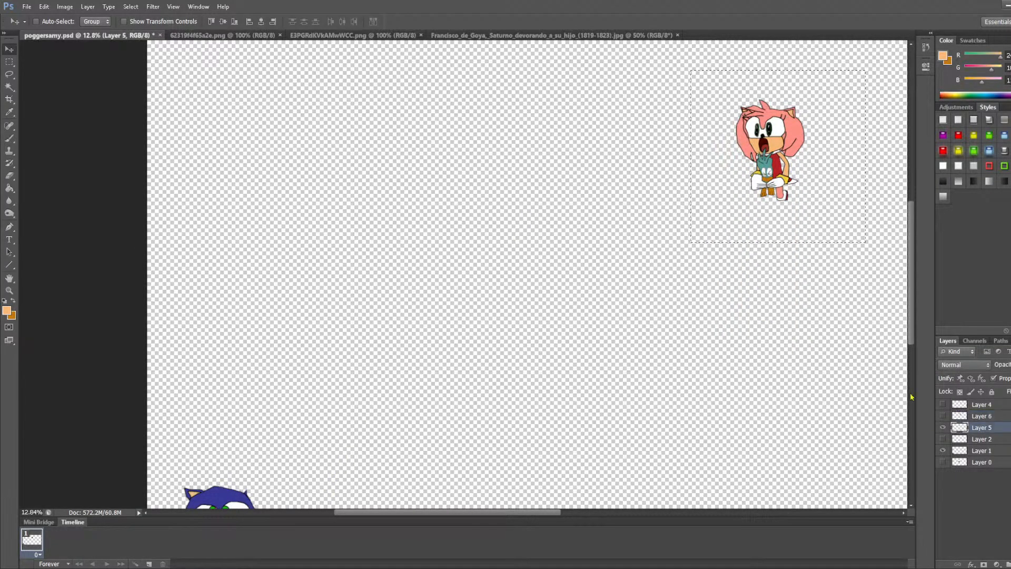
mouse_move(706, 183)
left_mouse_down()
mouse_move(222, 396)
mouse_move(261, 396)
left_mouse_up()
scroll(262, 396, "down", 3)
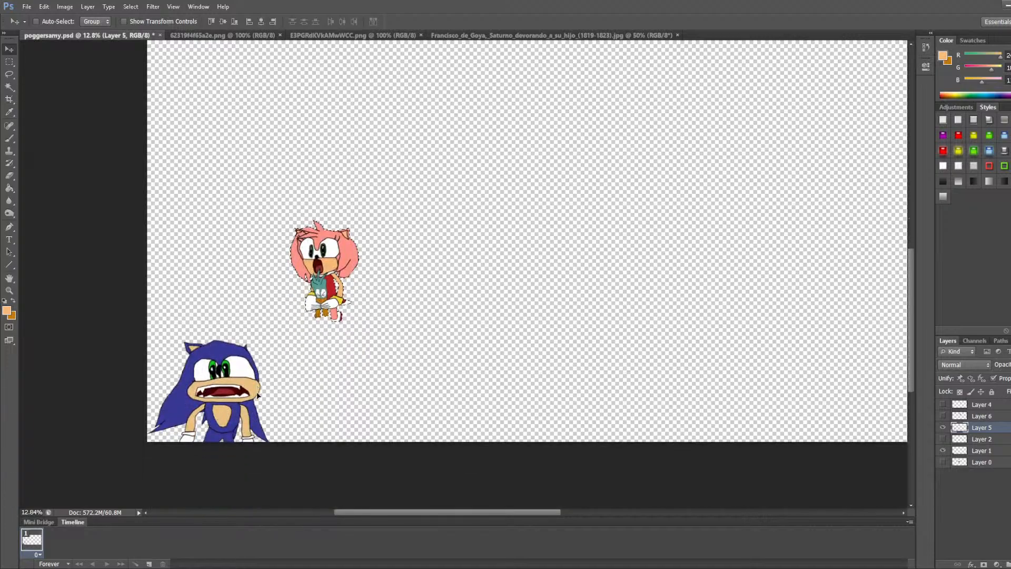
mouse_move(361, 230)
left_mouse_down()
mouse_move(376, 330)
mouse_move(402, 343)
left_mouse_up()
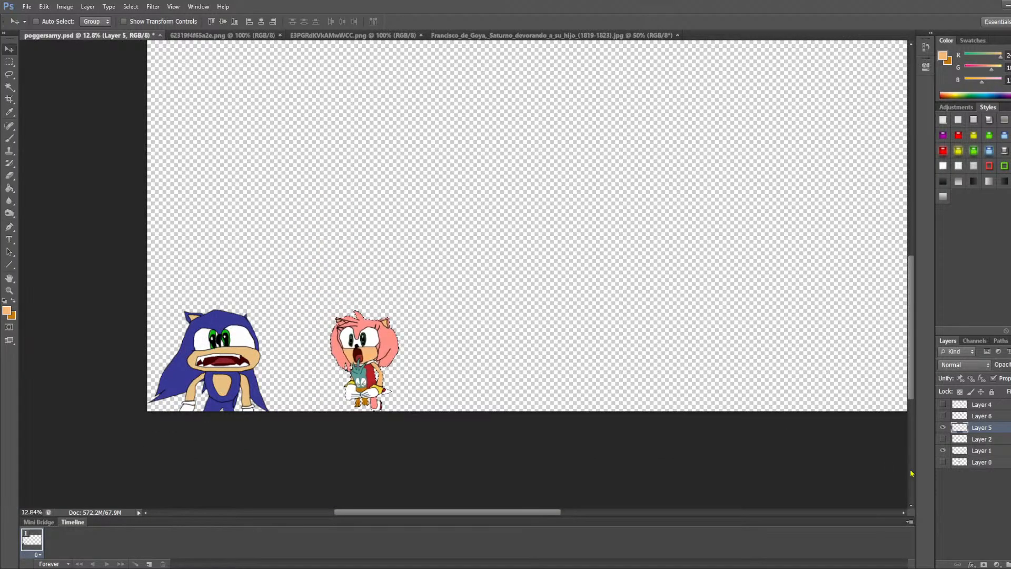
Step: Show the Tails drawing on Layer 2 and nudge Amy slightly left toward it, clearing the selection
left_click(942, 439)
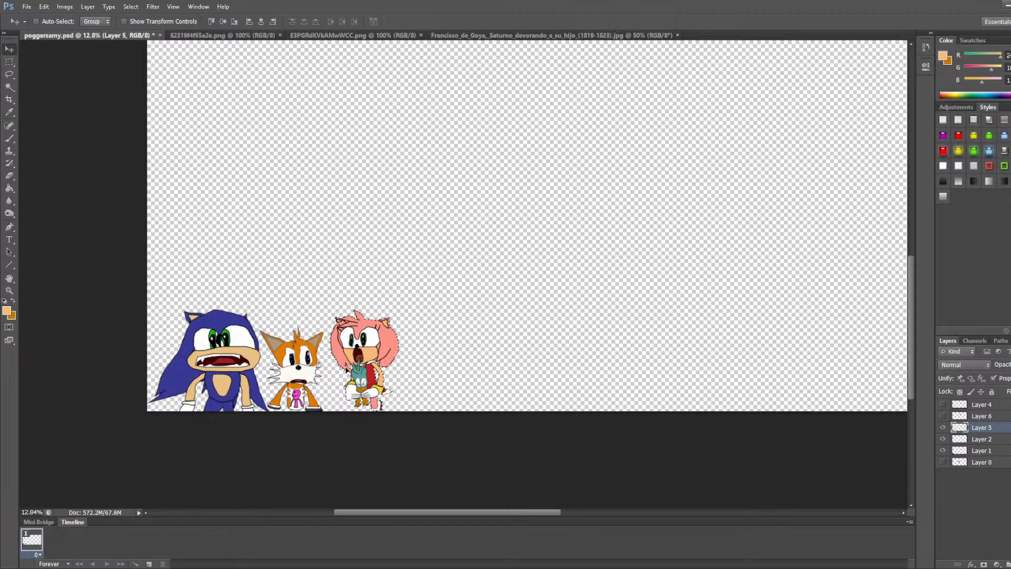
left_click_drag(352, 382, 348, 382)
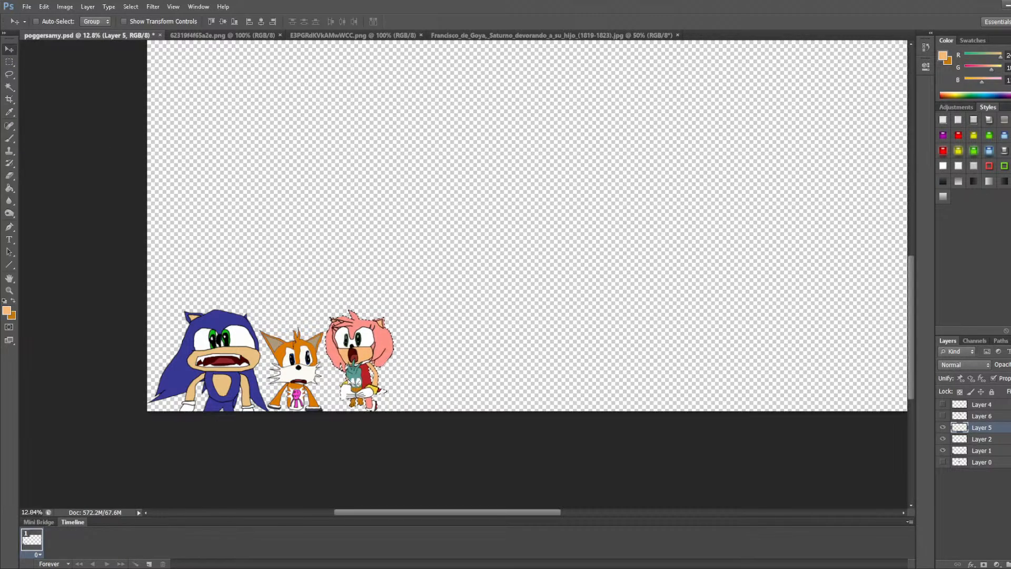
left_click(9, 63)
left_click(371, 404)
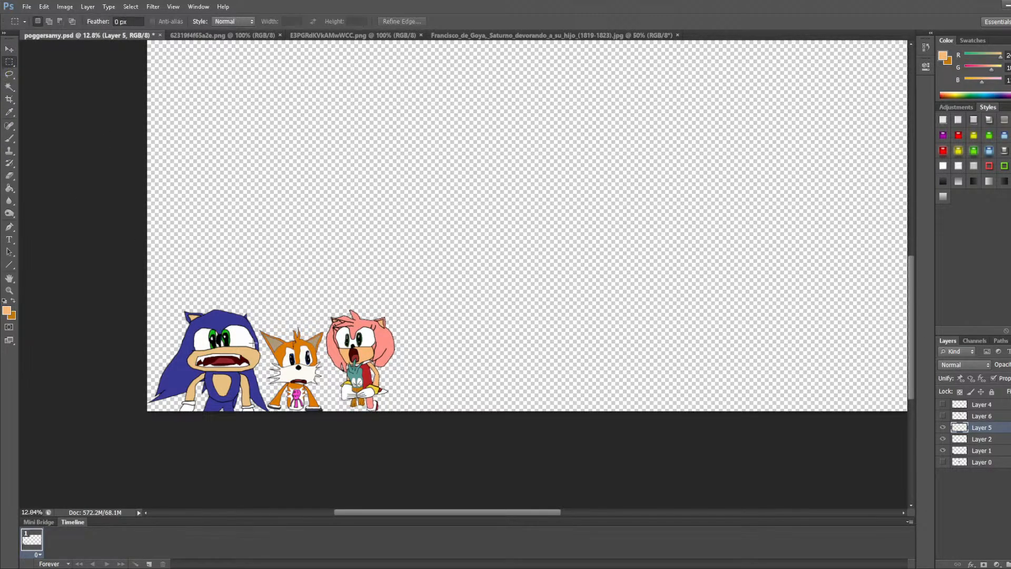
Step: Examine the lineup of Sonic, Tails and Amy along the canvas's bottom edge, including Tails' face up close
scroll(371, 407, "up", 10)
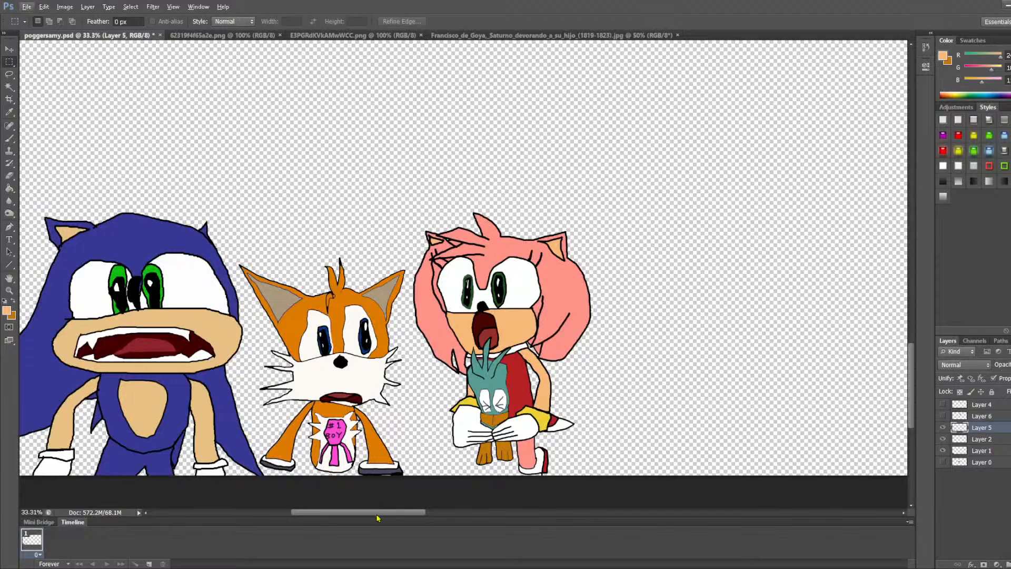
left_click_drag(379, 511, 356, 511)
scroll(356, 456, "up", 3)
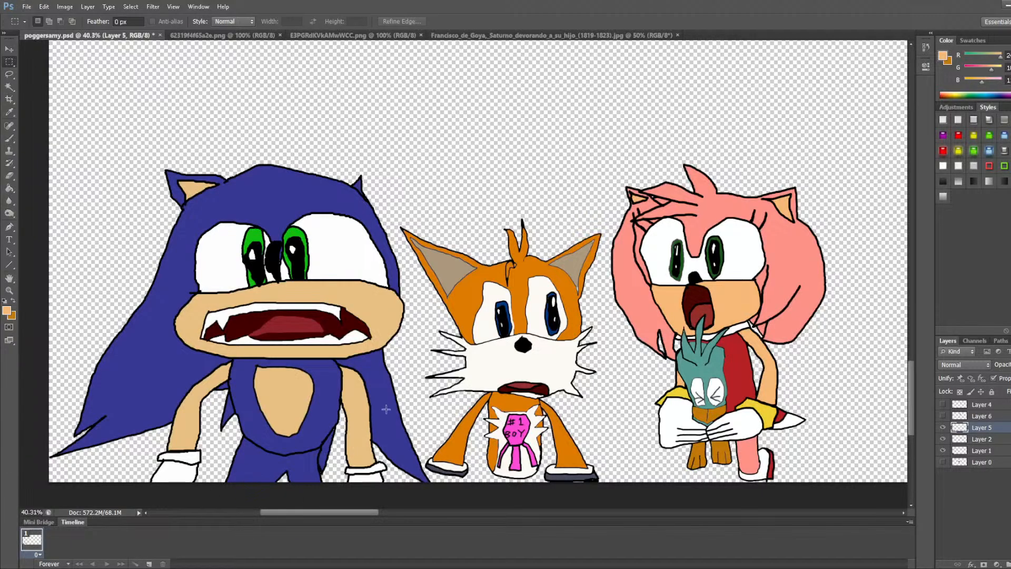
key("alt")
left_click_drag(359, 513, 340, 523)
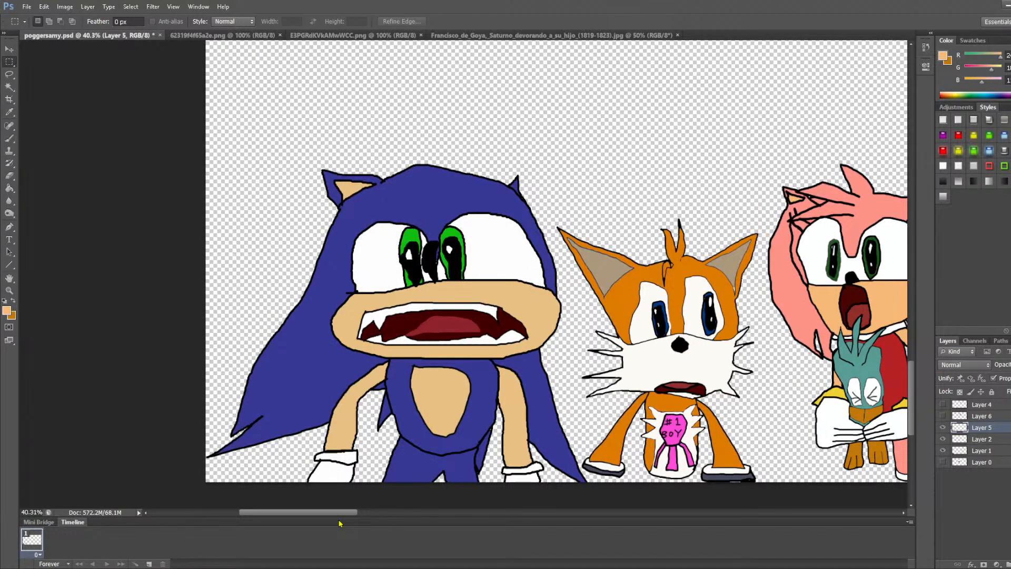
left_click_drag(340, 523, 373, 521)
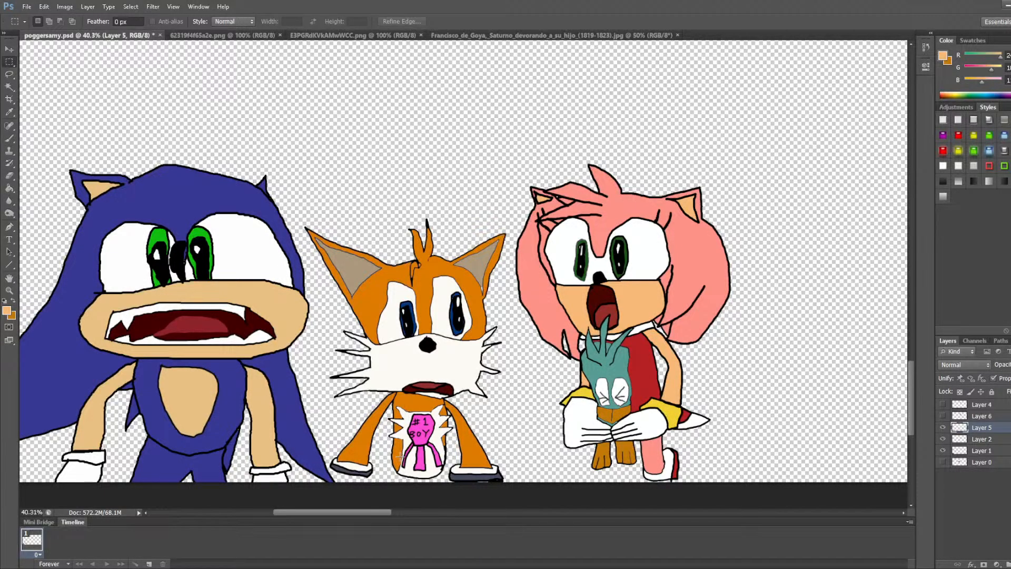
scroll(389, 278, "up", 5)
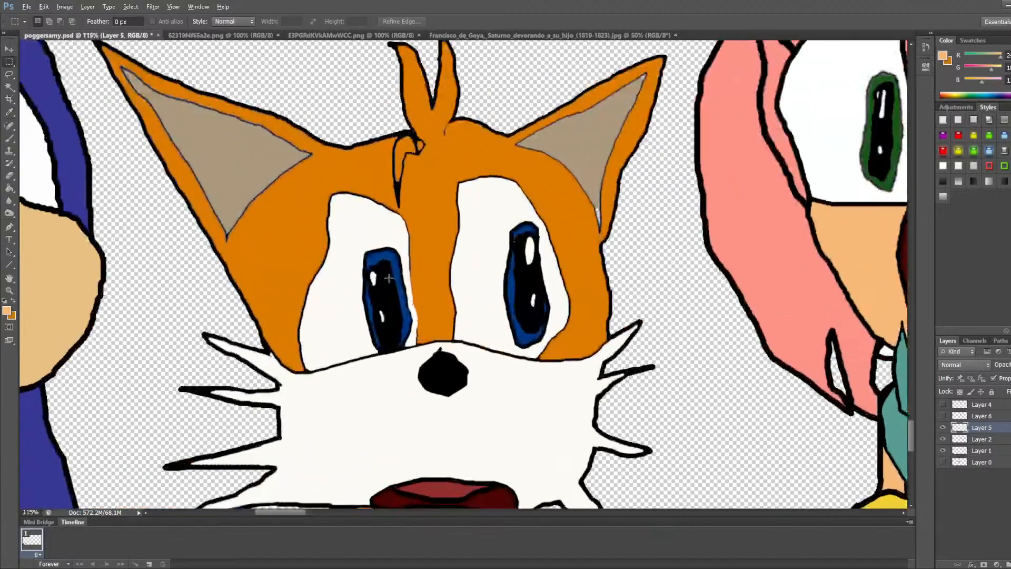
scroll(388, 278, "up", 3)
scroll(497, 308, "down", 2)
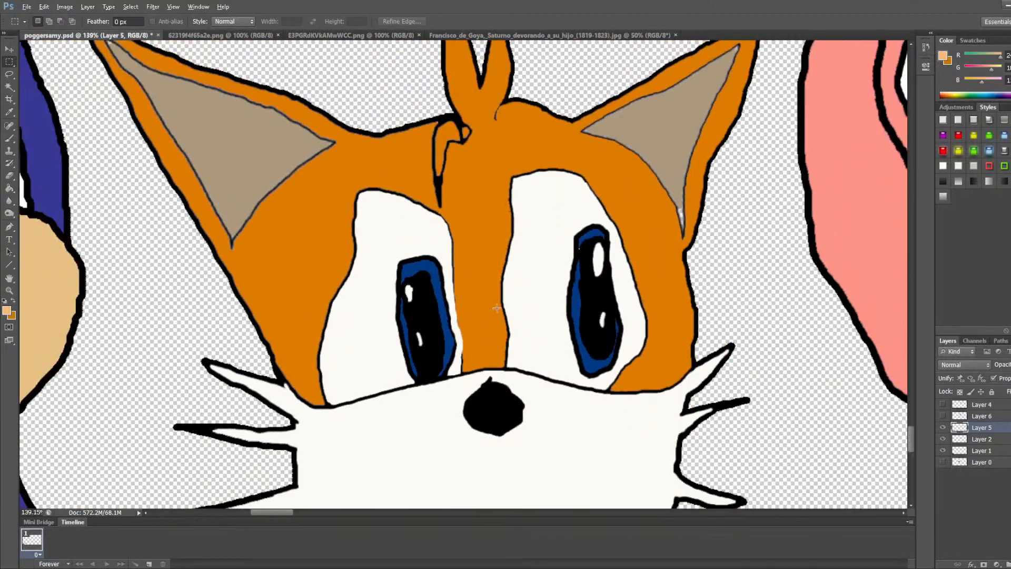
scroll(496, 308, "down", 5)
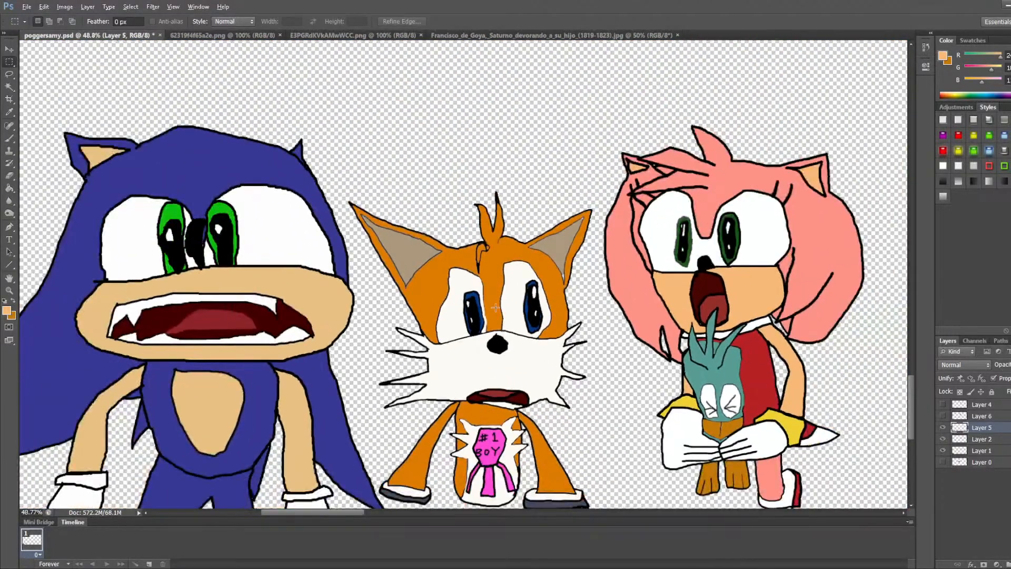
scroll(495, 308, "down", 1)
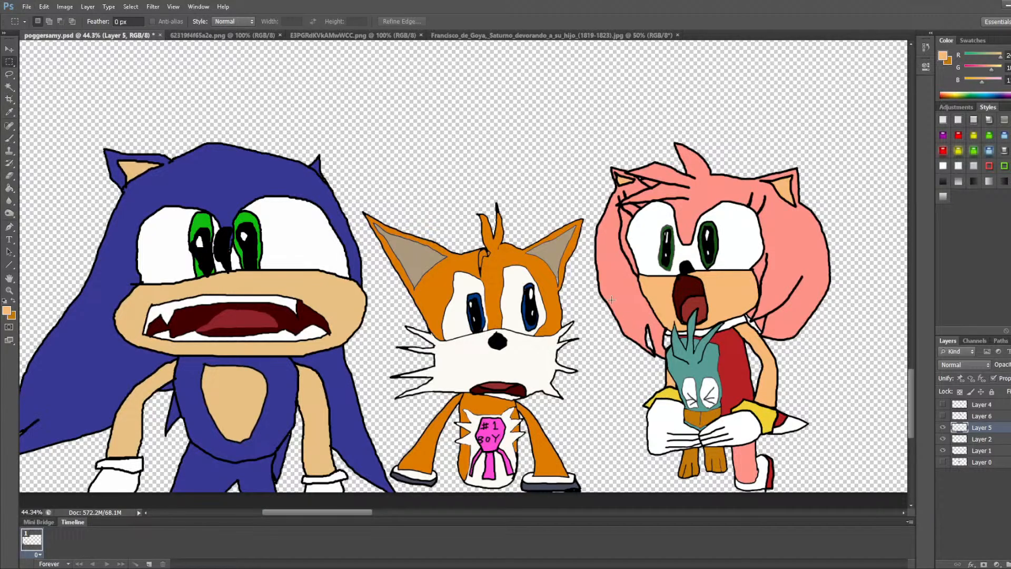
scroll(333, 200, "down", 1)
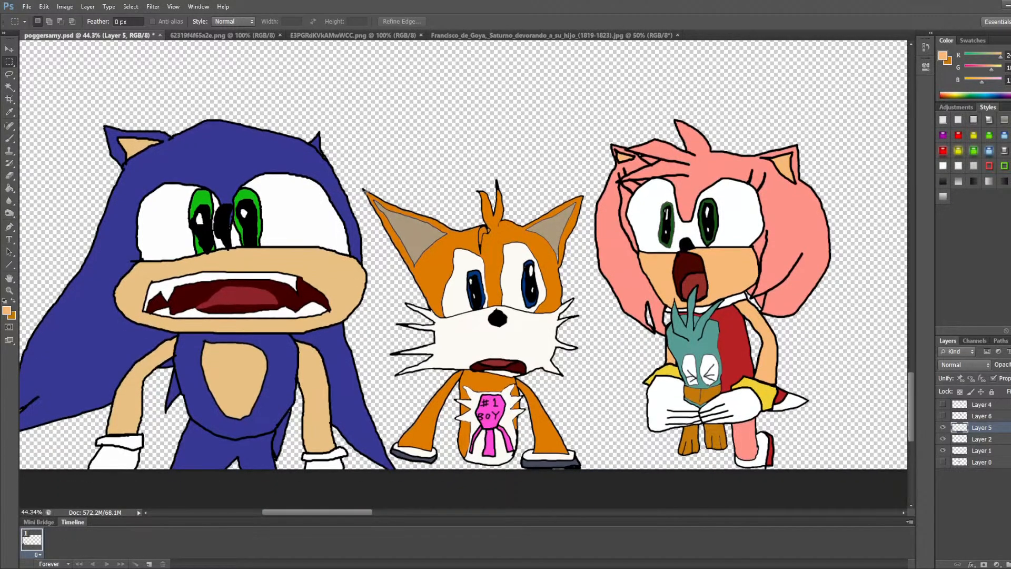
scroll(360, 225, "down", 1)
scroll(360, 226, "up", 1)
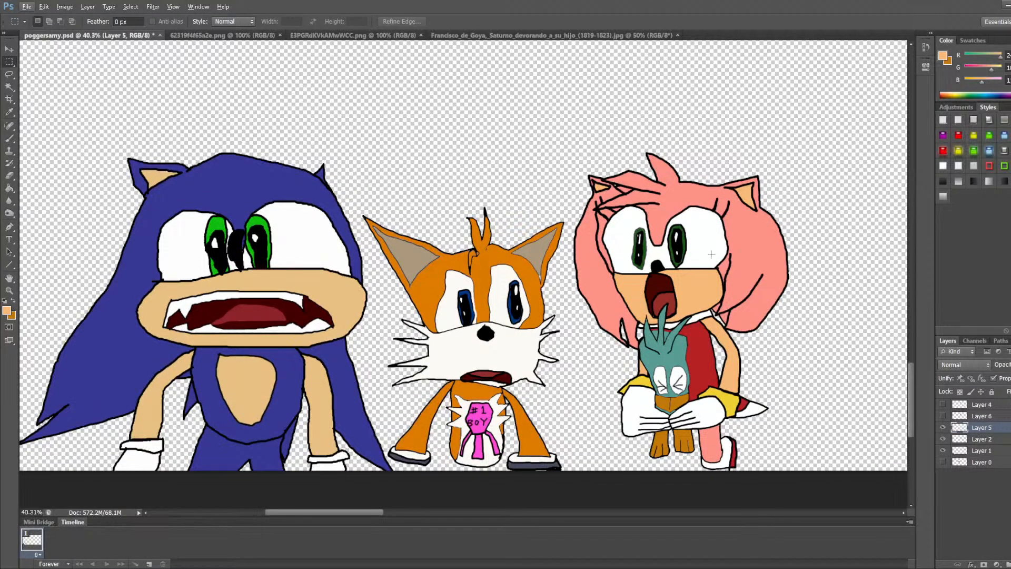
left_click_drag(351, 514, 352, 511)
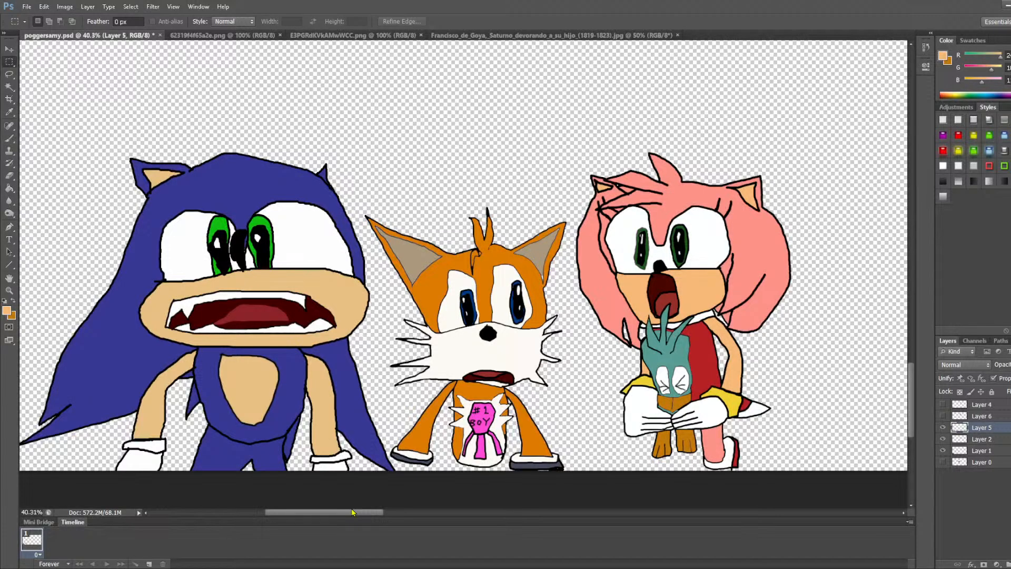
left_click_drag(353, 512, 349, 514)
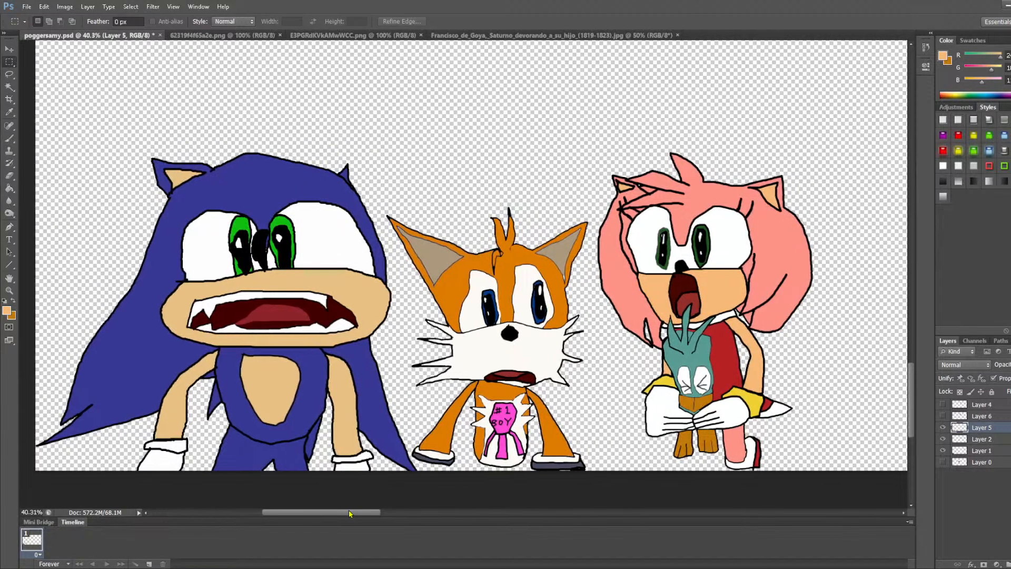